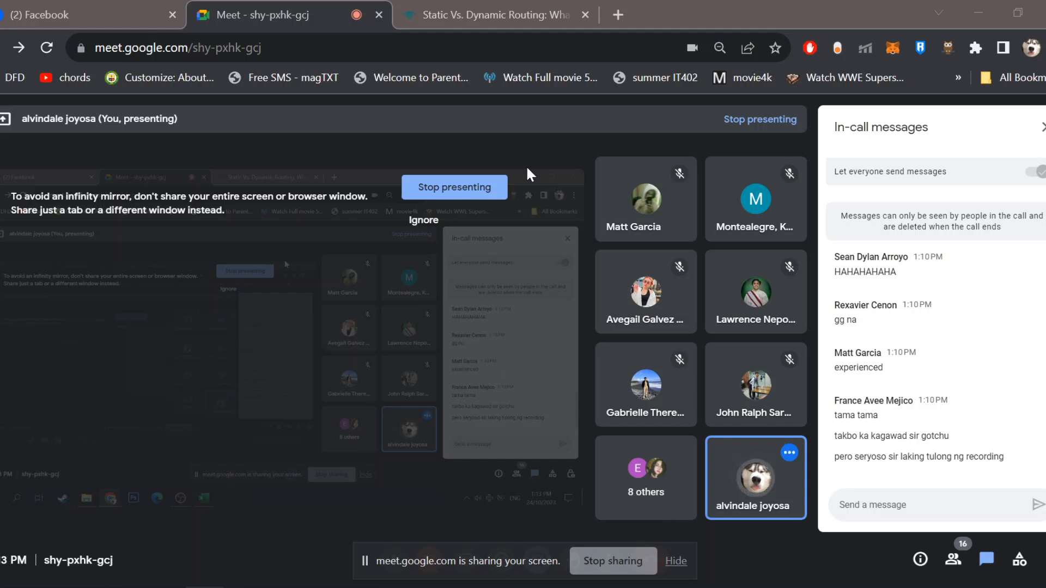
- Switch from the Meet call to the TechTarget article on static vs. dynamic routing and show its title and summary
{"action": "left_click", "coordinate": [298, 16]}
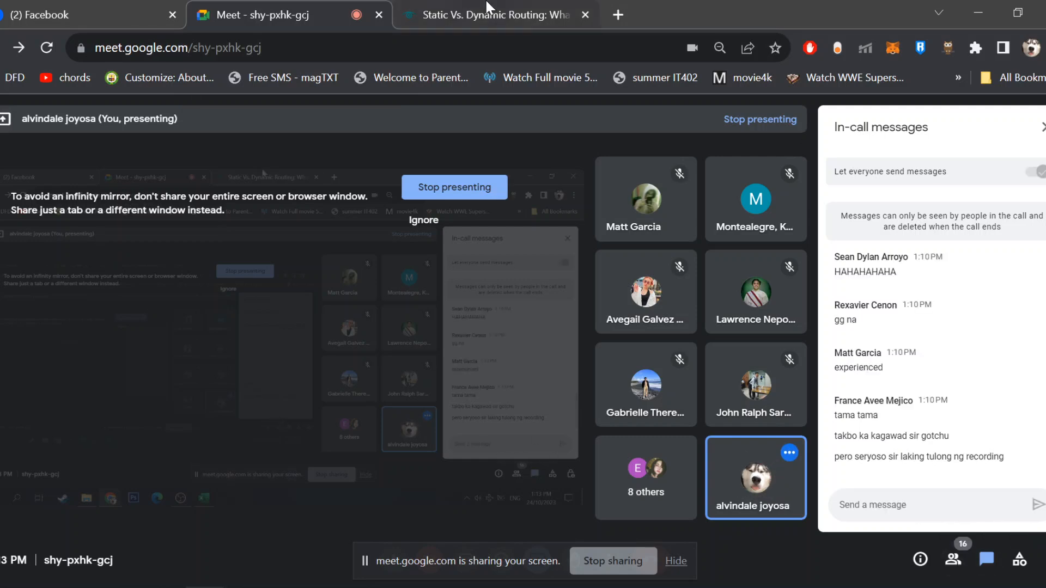
{"action": "left_click", "coordinate": [449, 3]}
{"action": "scroll", "coordinate": [368, 346], "scroll_direction": "up", "scroll_amount": 8}
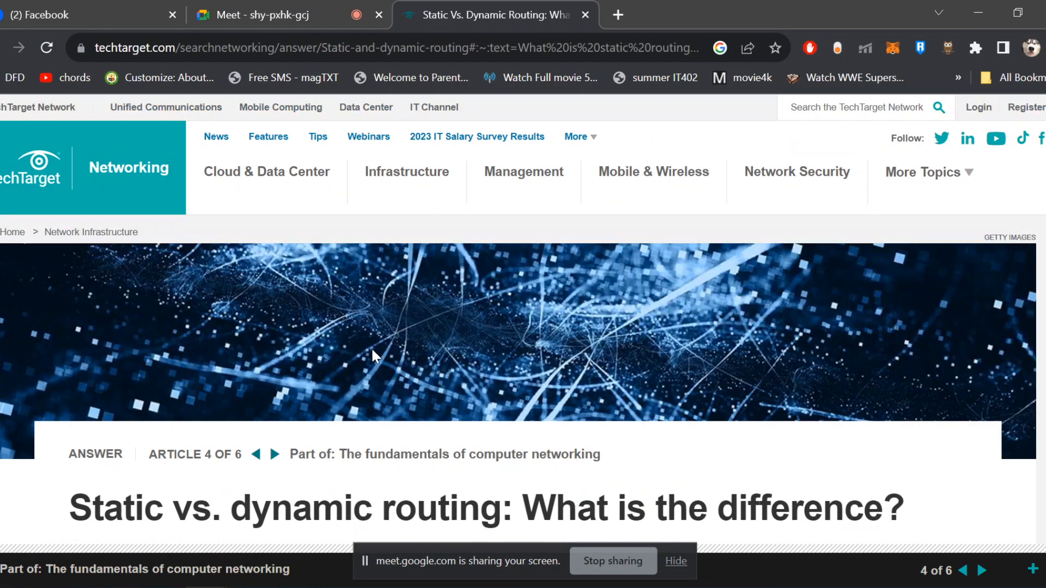
{"action": "scroll", "coordinate": [400, 356], "scroll_direction": "down", "scroll_amount": 4}
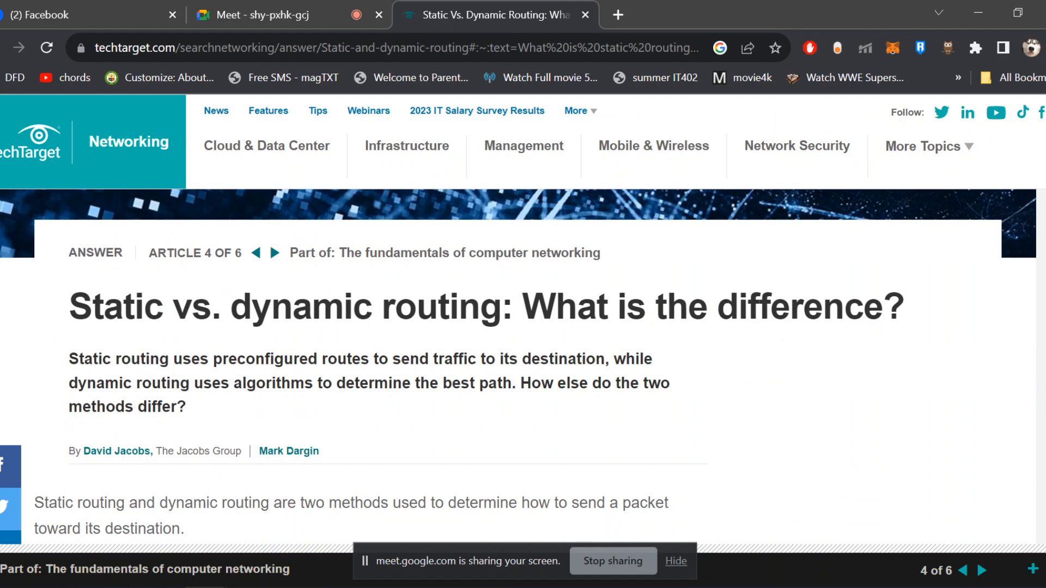
- Highlight "dynamic routing" and "Static" in the article title, plus parts of the summary about preconfigured routes and how the methods differ
{"action": "left_click_drag", "start_coordinate": [230, 306], "coordinate": [513, 306]}
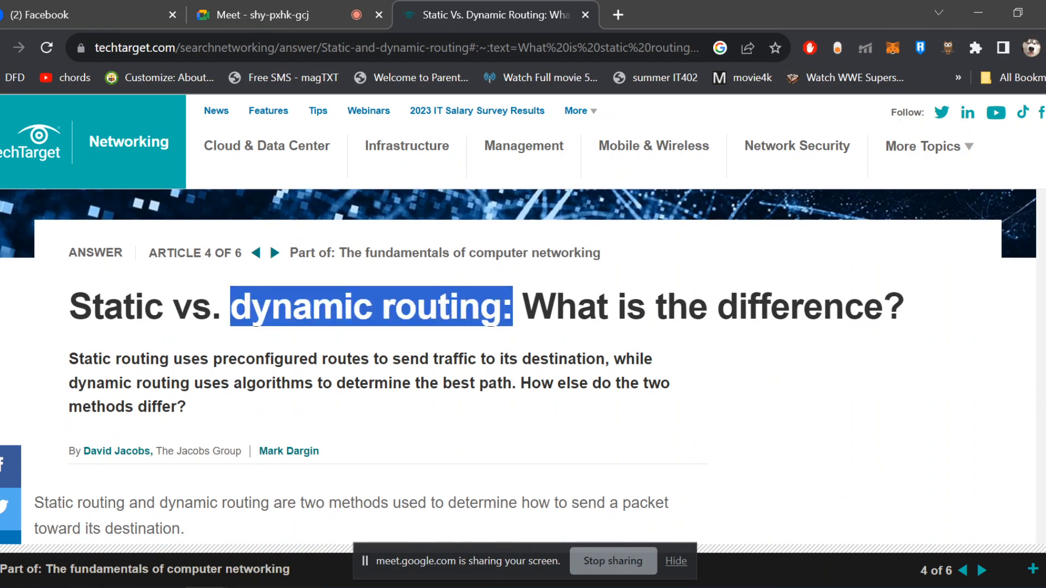
{"action": "double_click", "coordinate": [117, 306]}
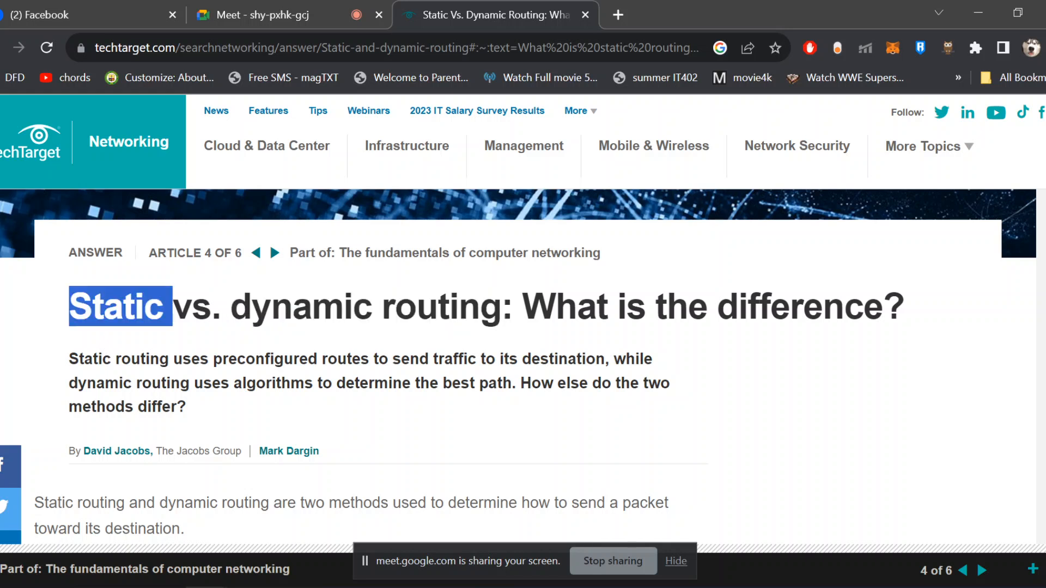
{"action": "left_click", "coordinate": [117, 306]}
{"action": "double_click", "coordinate": [117, 306]}
{"action": "left_click_drag", "start_coordinate": [271, 358], "coordinate": [419, 359]}
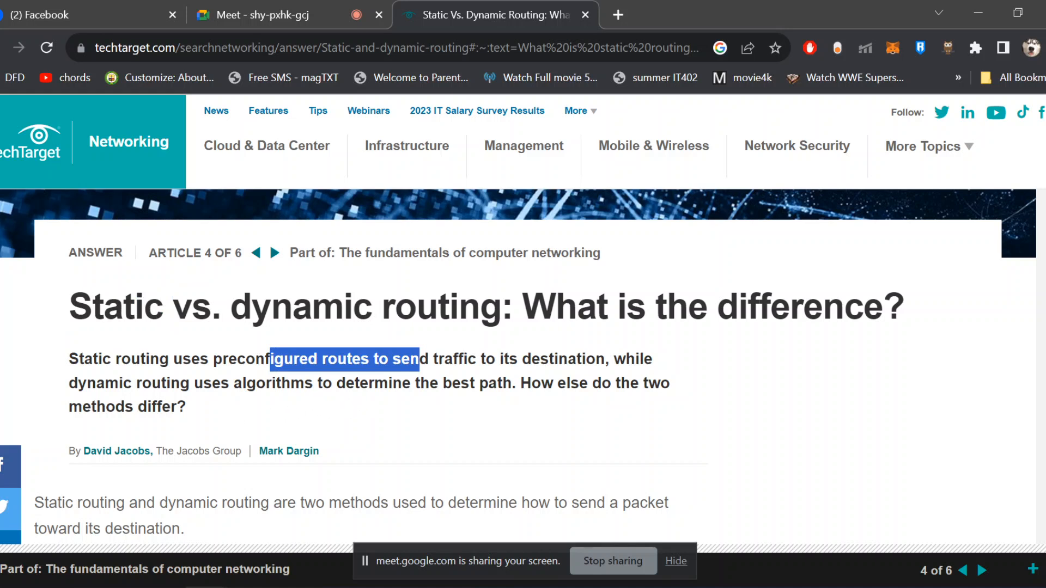
{"action": "left_click_drag", "start_coordinate": [502, 383], "coordinate": [560, 415]}
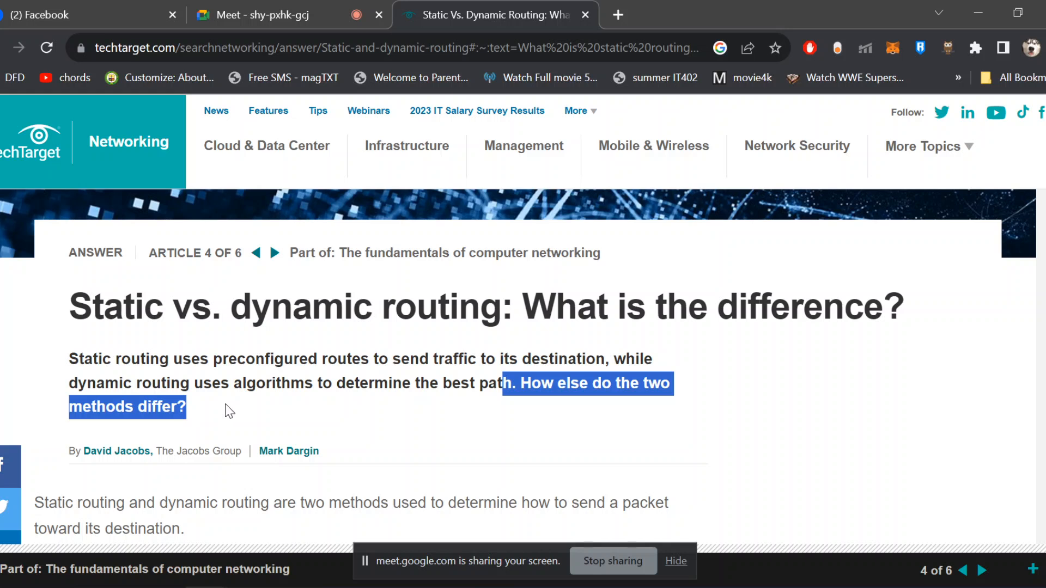
- Highlight "Static", "dynamic", "Static vs. dynamic" and "routing" in the article title one after another
{"action": "left_click_drag", "start_coordinate": [164, 306], "coordinate": [69, 306]}
{"action": "left_click_drag", "start_coordinate": [231, 306], "coordinate": [372, 306]}
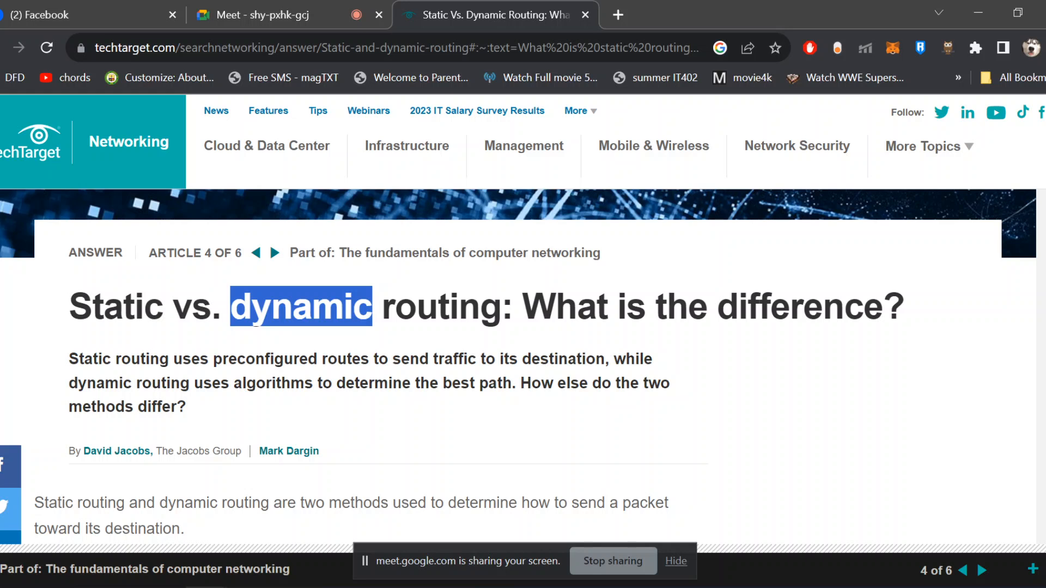
{"action": "left_click_drag", "start_coordinate": [68, 306], "coordinate": [372, 306]}
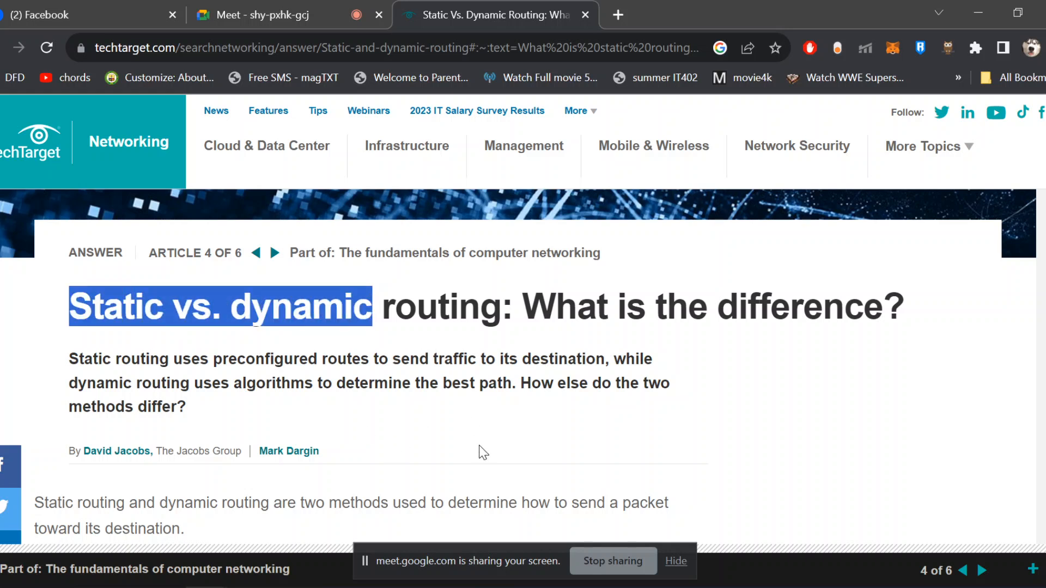
{"action": "left_click_drag", "start_coordinate": [381, 306], "coordinate": [500, 313]}
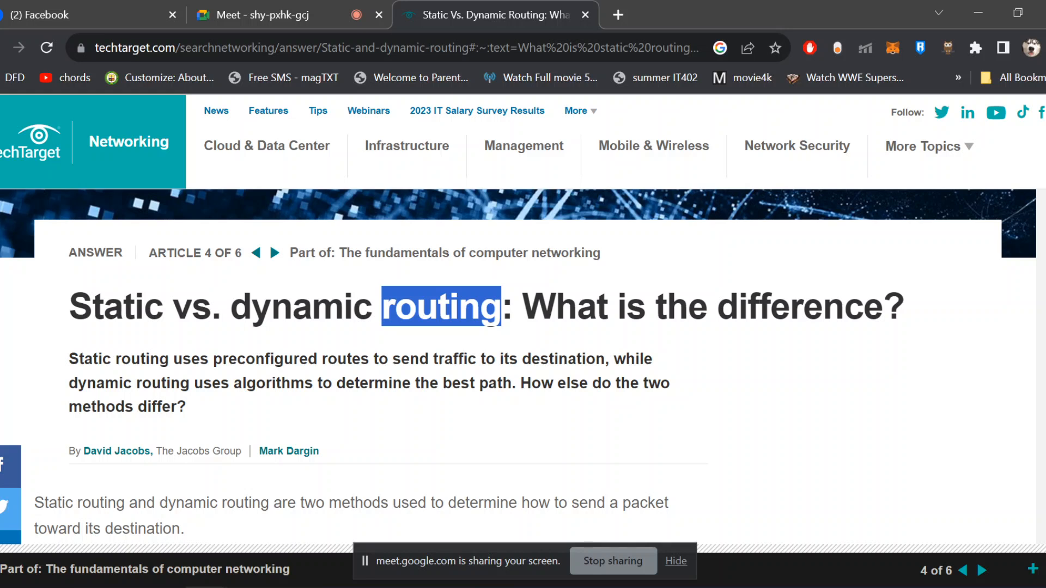
{"action": "left_click_drag", "start_coordinate": [163, 308], "coordinate": [93, 307]}
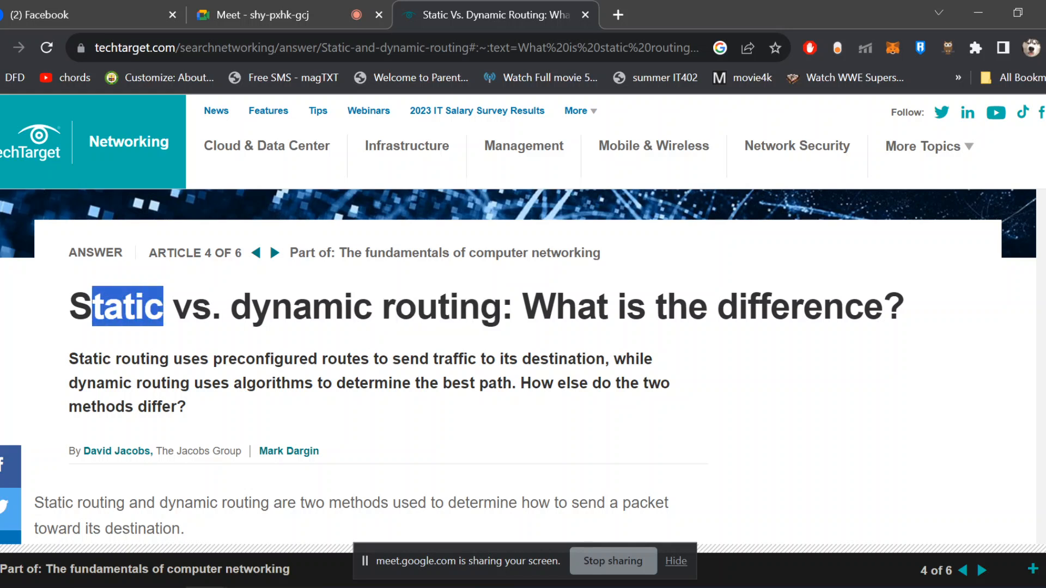
{"action": "left_click", "coordinate": [98, 307]}
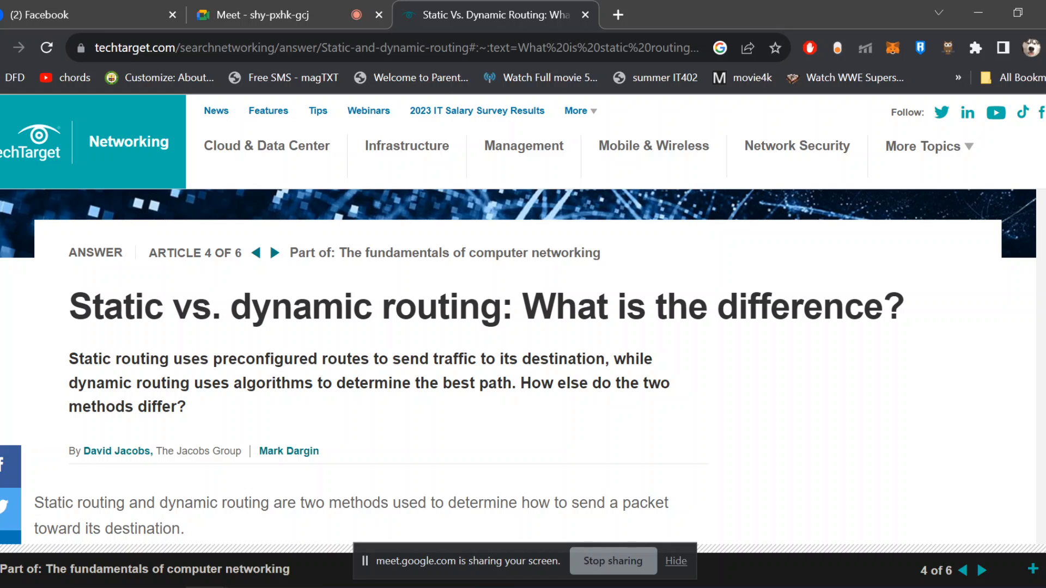
- Alternate the highlight between "Static" and "dynamic routing" in the article title to contrast the two methods
{"action": "left_click_drag", "start_coordinate": [164, 306], "coordinate": [69, 306]}
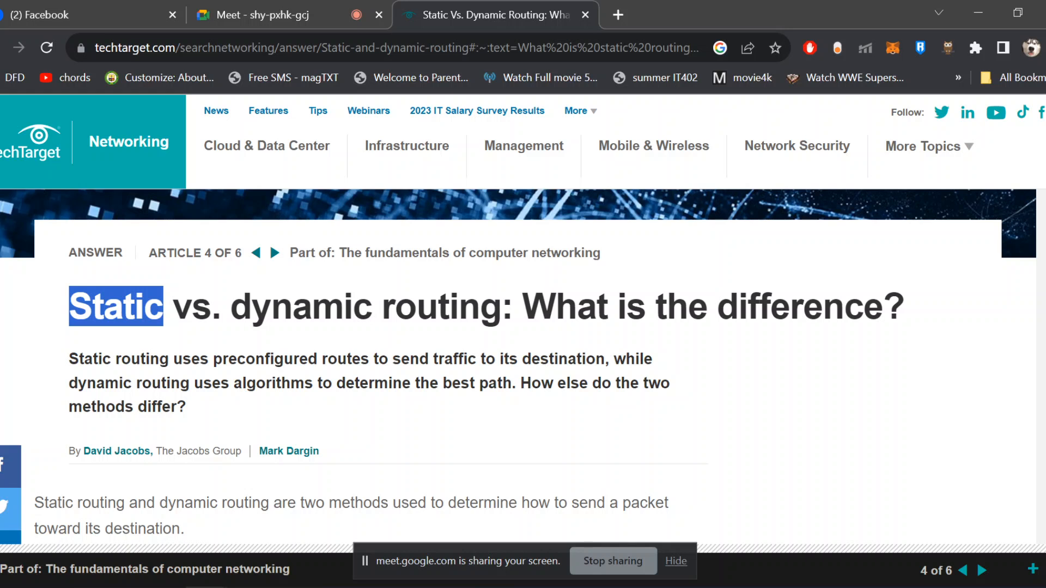
{"action": "double_click", "coordinate": [256, 311]}
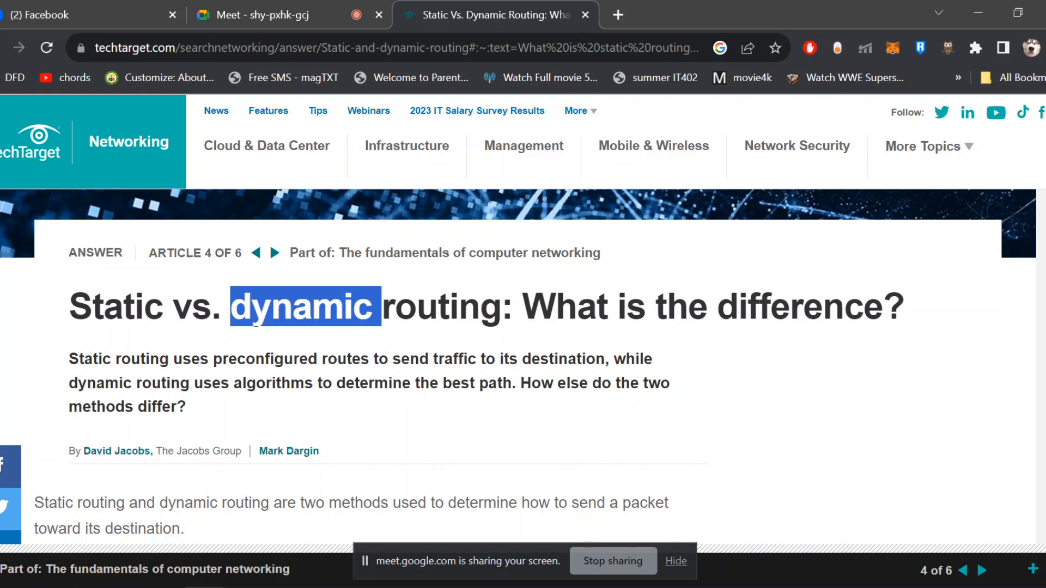
{"action": "double_click", "coordinate": [117, 306]}
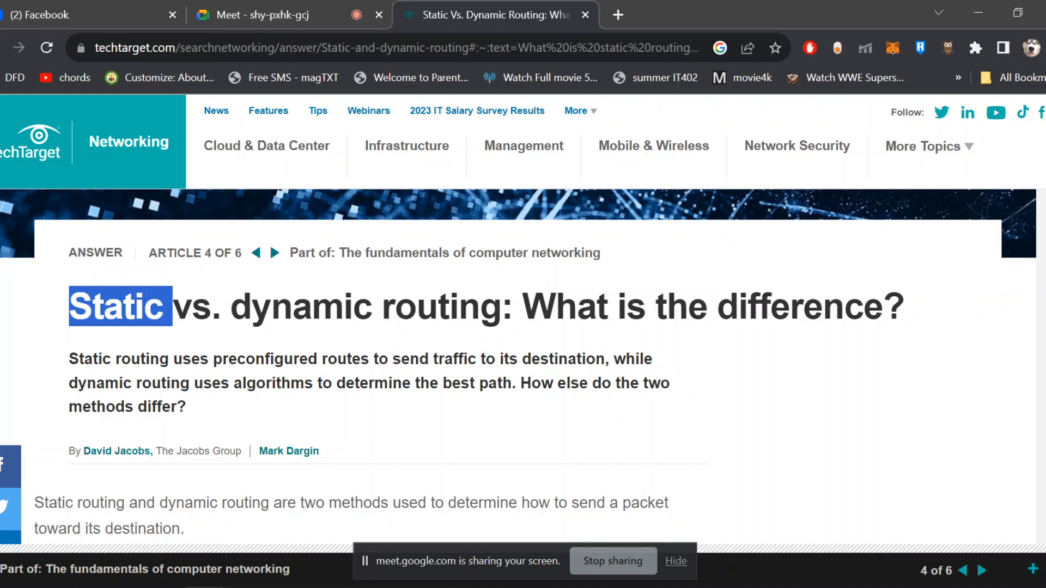
{"action": "double_click", "coordinate": [254, 308]}
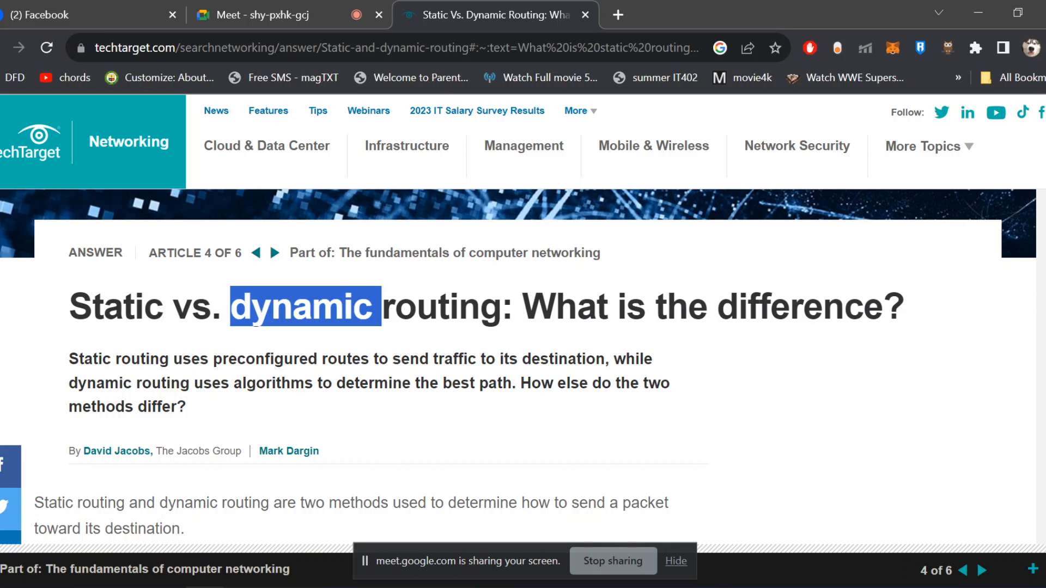
{"action": "left_click", "coordinate": [254, 321]}
{"action": "left_click_drag", "start_coordinate": [501, 307], "coordinate": [230, 308]}
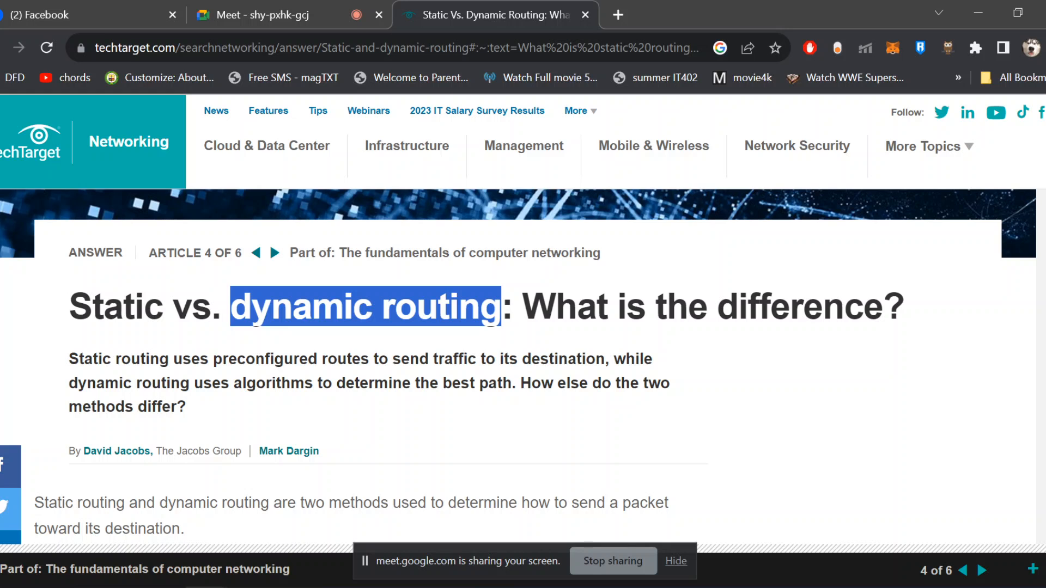
{"action": "double_click", "coordinate": [253, 308]}
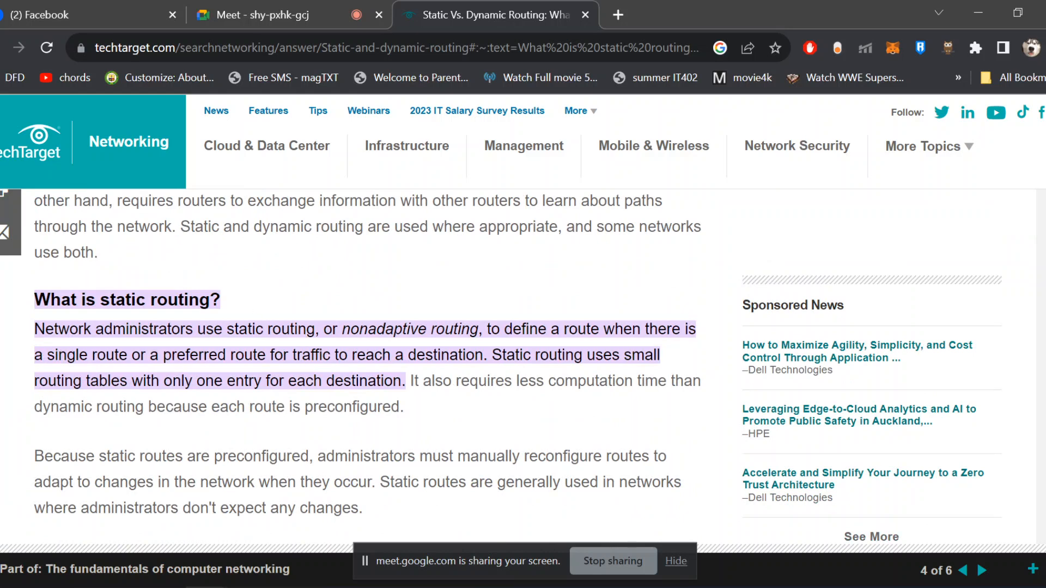
- Read the introductory paragraphs, highlighting how packets are sent toward their destination, static routes being configured in advance, and "Dynamic routing"
{"action": "scroll", "coordinate": [354, 365], "scroll_direction": "up", "scroll_amount": 4}
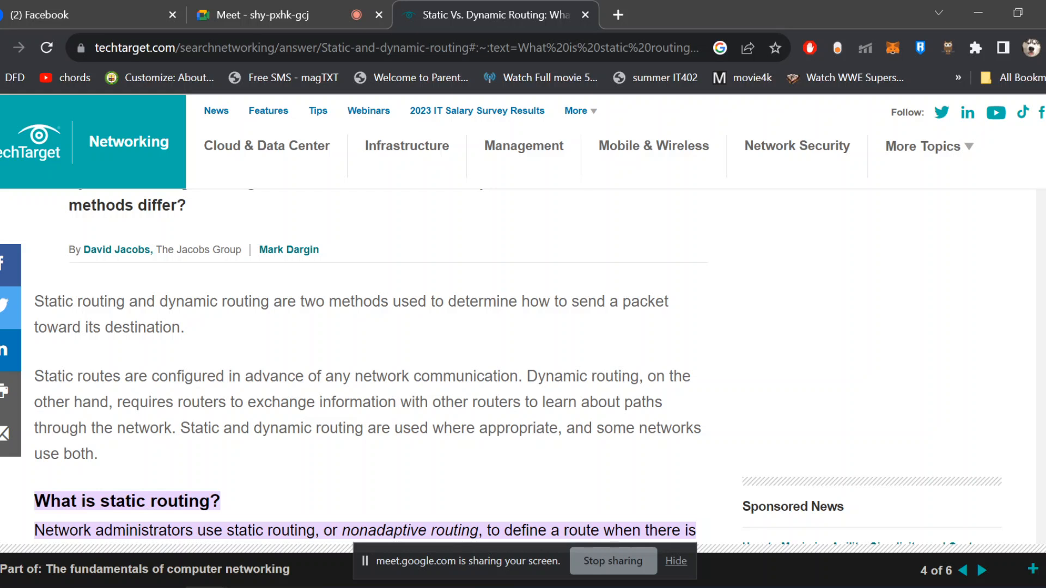
{"action": "left_click_drag", "start_coordinate": [388, 301], "coordinate": [296, 301]}
{"action": "left_click_drag", "start_coordinate": [444, 301], "coordinate": [180, 327]}
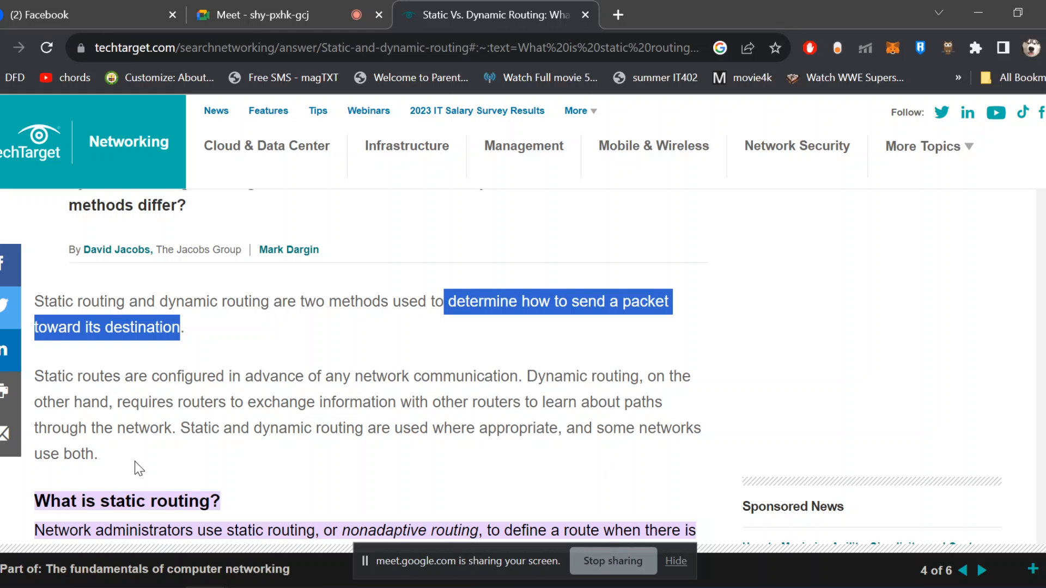
{"action": "left_click_drag", "start_coordinate": [35, 376], "coordinate": [517, 377]}
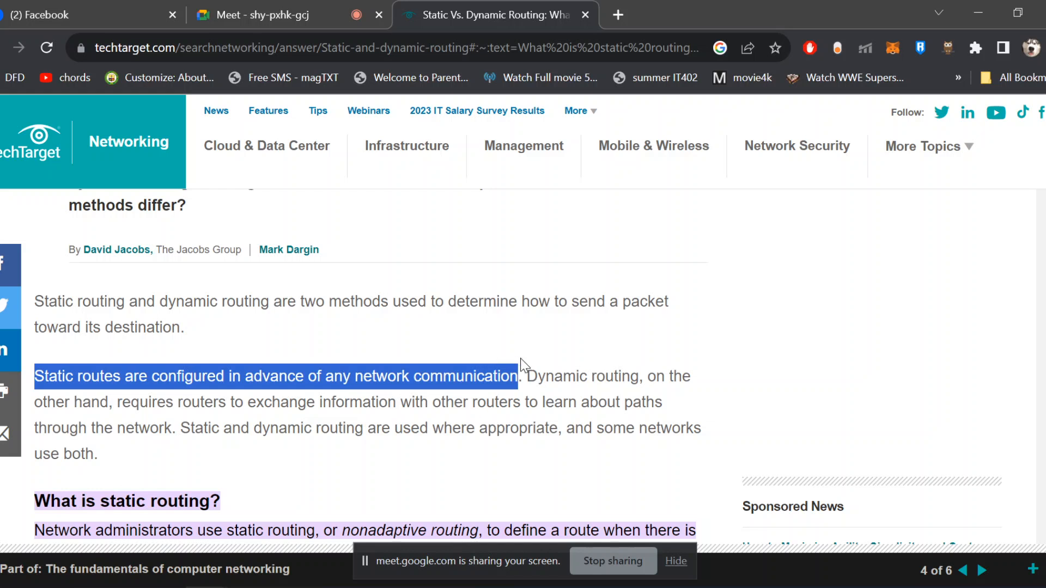
{"action": "double_click", "coordinate": [537, 374]}
{"action": "left_click_drag", "start_coordinate": [638, 376], "coordinate": [526, 376]}
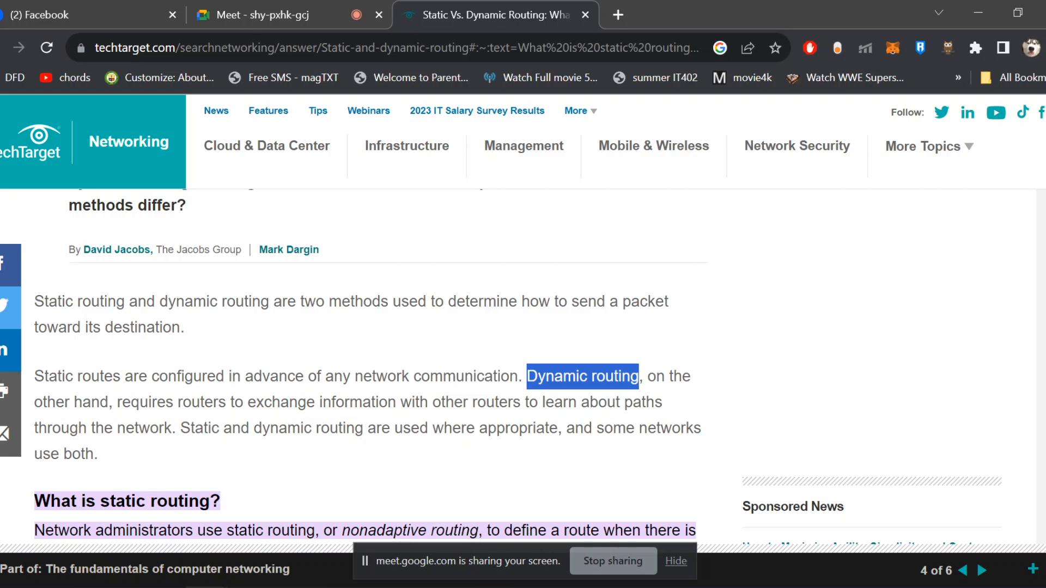
- Examine the static routing definition, highlighting "Network administrators" and the single or preferred route for traffic to reach a destination
{"action": "scroll", "coordinate": [27, 338], "scroll_direction": "down", "scroll_amount": 4}
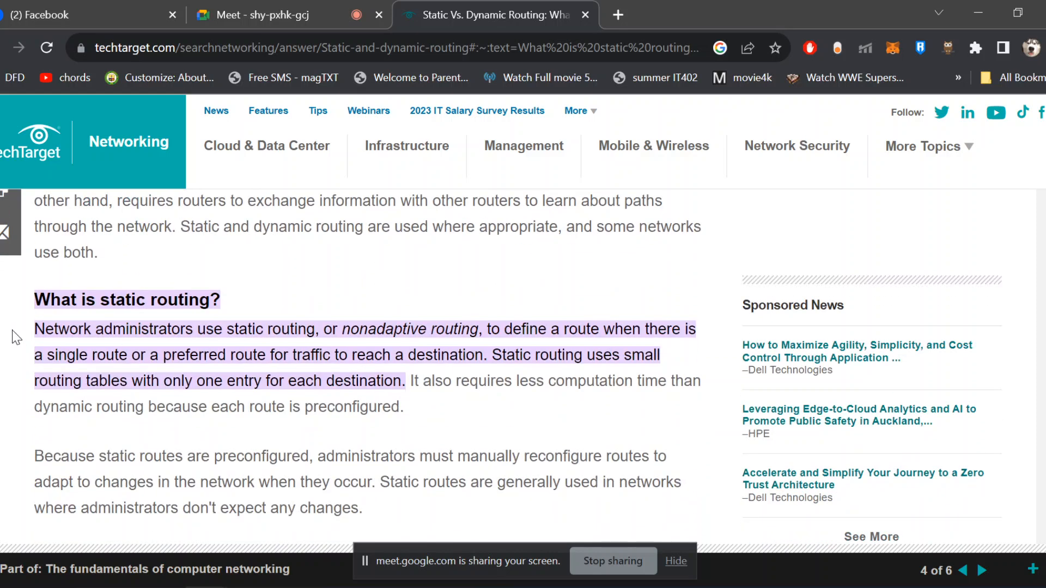
{"action": "left_click_drag", "start_coordinate": [210, 301], "coordinate": [222, 328]}
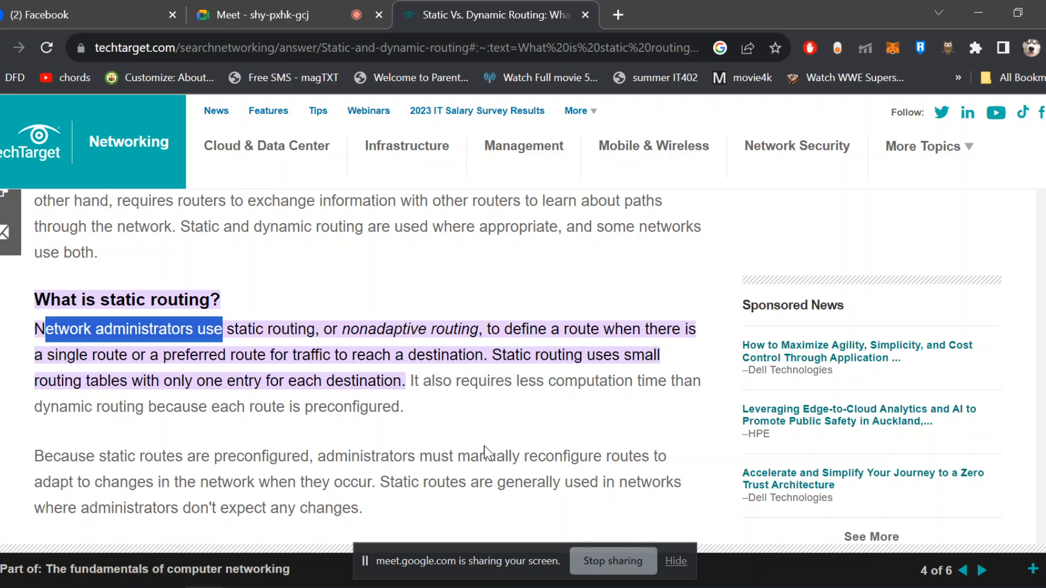
{"action": "left_click", "coordinate": [336, 587]}
{"action": "left_click", "coordinate": [336, 587]}
{"action": "left_click_drag", "start_coordinate": [80, 355], "coordinate": [492, 355]}
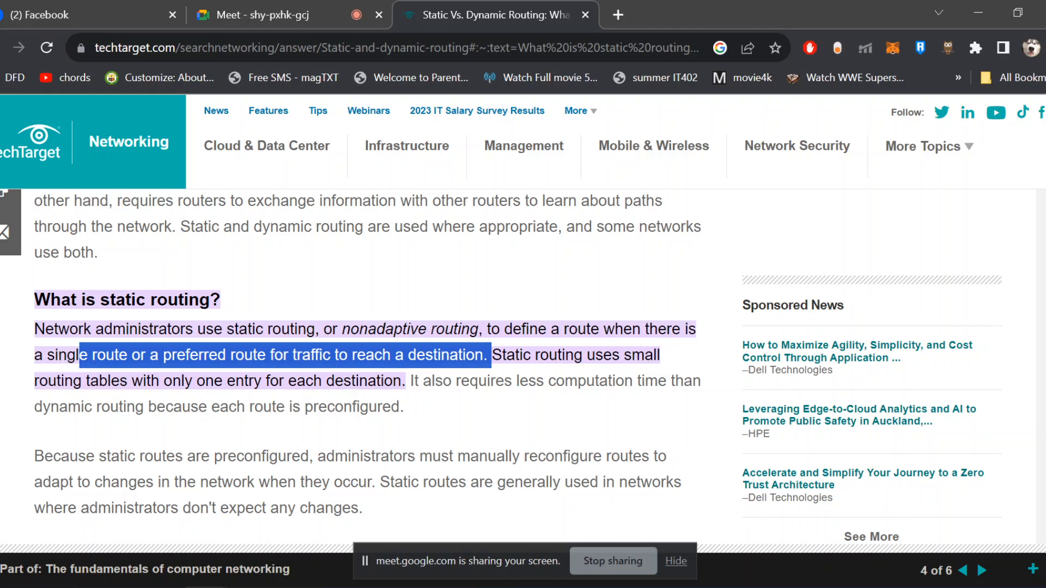
{"action": "left_click_drag", "start_coordinate": [163, 355], "coordinate": [274, 355]}
{"action": "left_click_drag", "start_coordinate": [194, 329], "coordinate": [45, 329]}
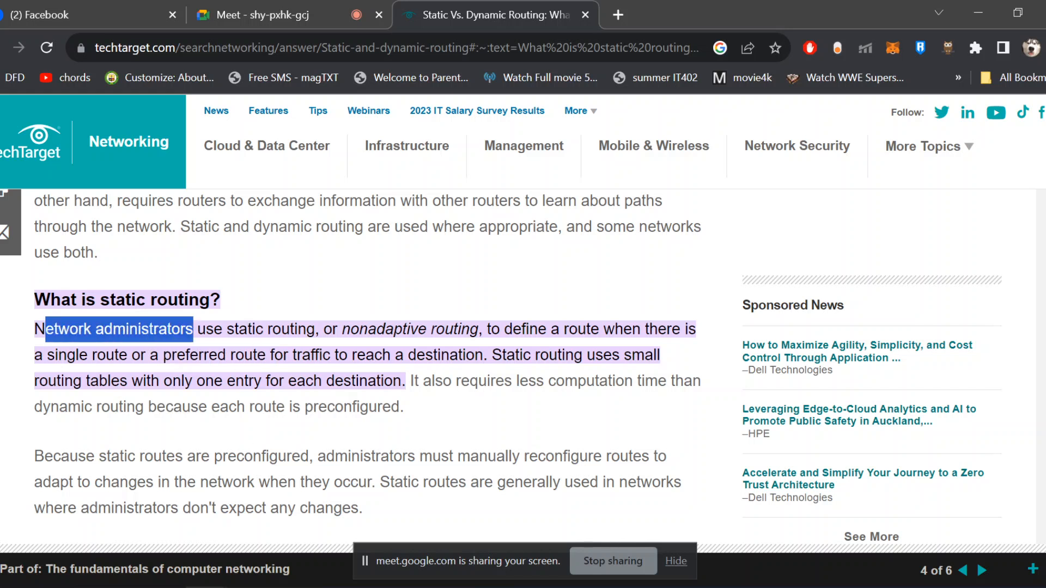
{"action": "left_click_drag", "start_coordinate": [163, 355], "coordinate": [266, 355]}
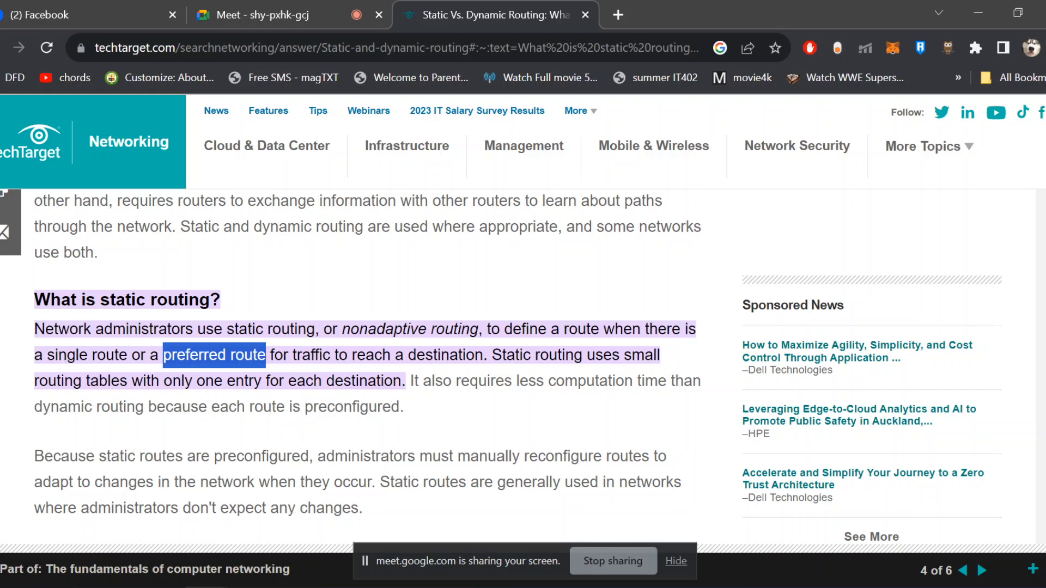
- Highlight the sentence on static routing requiring less computation time than dynamic routing, and "static routing?" in the section heading
{"action": "left_click_drag", "start_coordinate": [406, 380], "coordinate": [377, 407]}
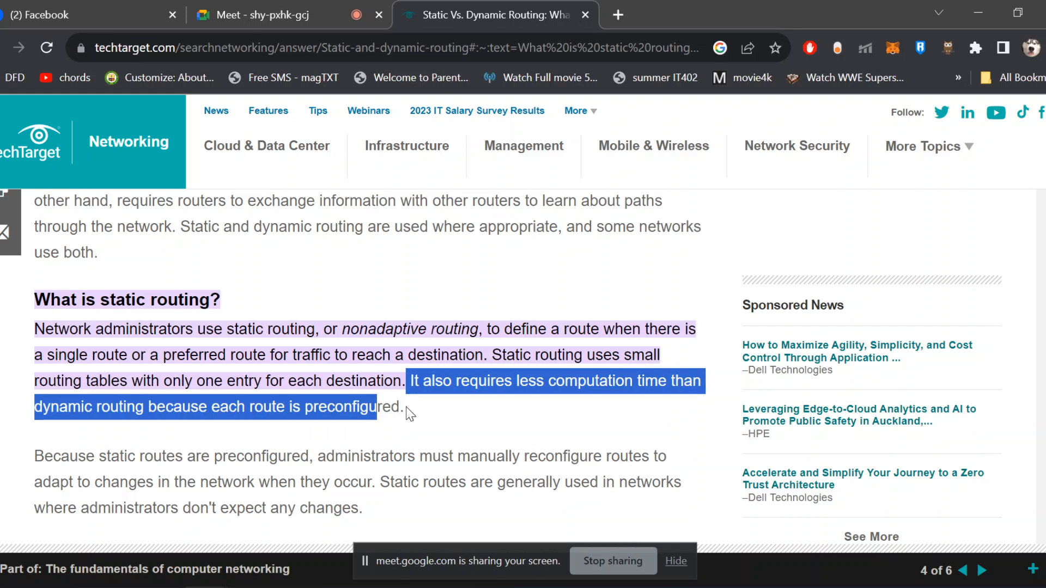
{"action": "left_click", "coordinate": [427, 432]}
{"action": "left_click_drag", "start_coordinate": [410, 381], "coordinate": [422, 415]}
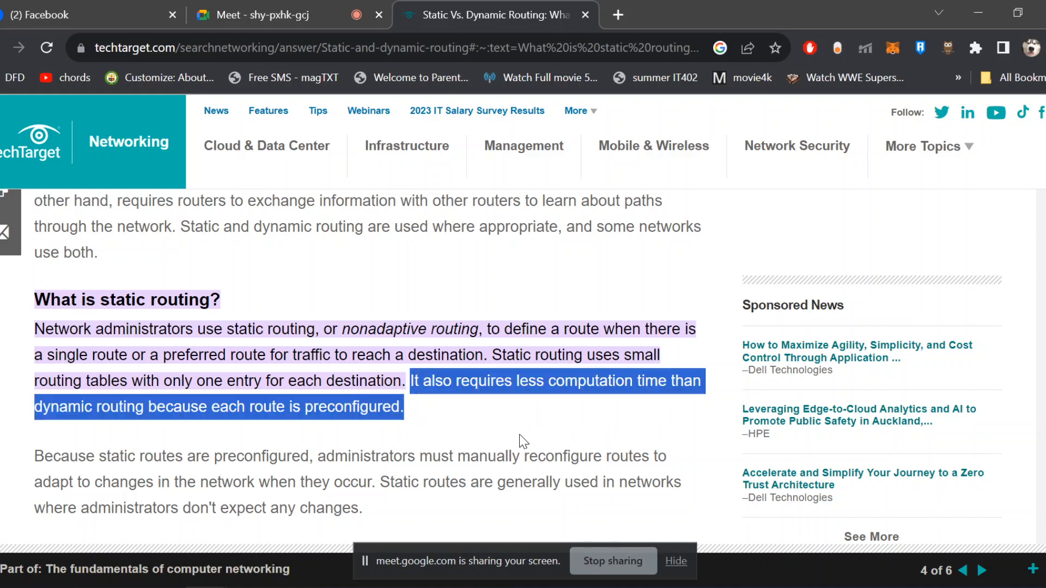
{"action": "left_click", "coordinate": [544, 420]}
{"action": "left_click_drag", "start_coordinate": [519, 381], "coordinate": [636, 381]}
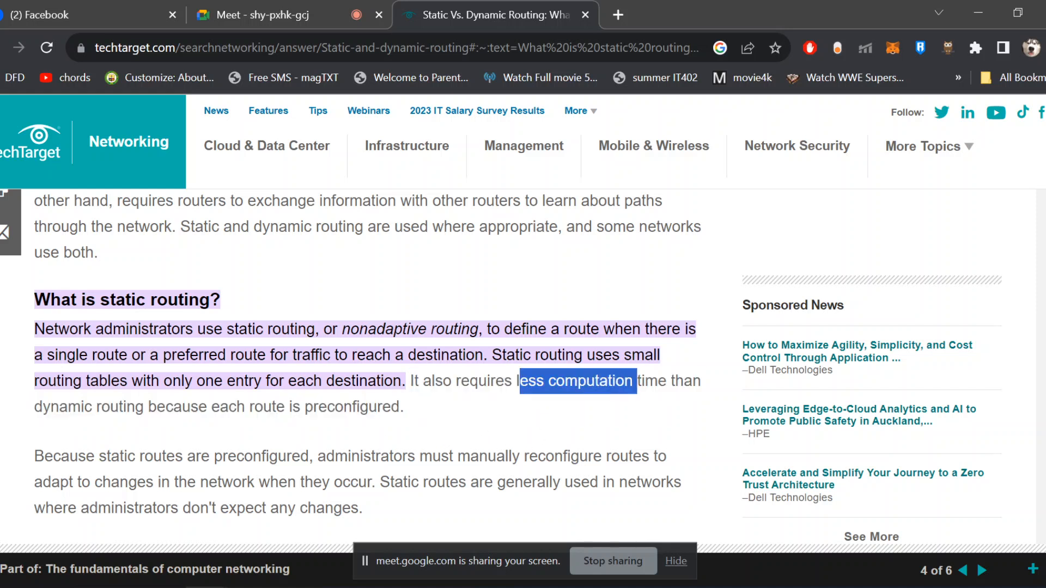
{"action": "left_click_drag", "start_coordinate": [101, 299], "coordinate": [222, 304]}
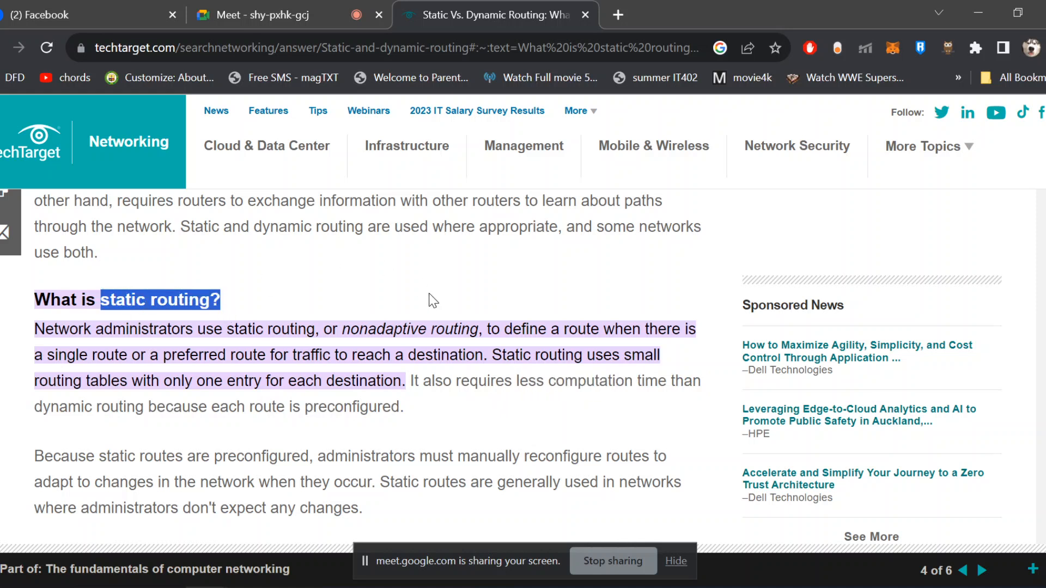
- Read the paragraph on manually reconfiguring static routes, highlighting "preconfigured" and trying to select the whole paragraph
{"action": "scroll", "coordinate": [365, 327], "scroll_direction": "down", "scroll_amount": 3}
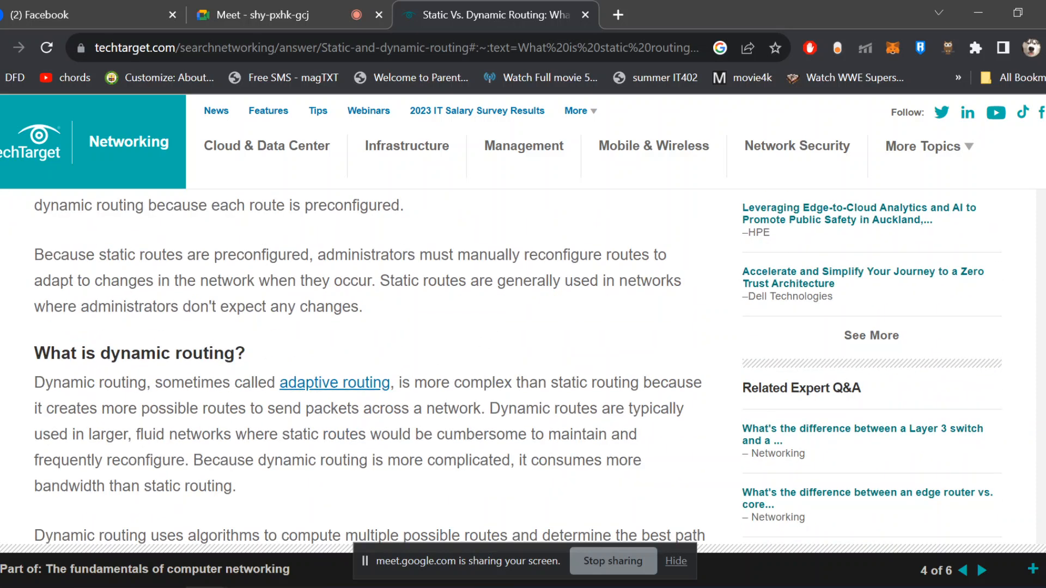
{"action": "left_click_drag", "start_coordinate": [33, 258], "coordinate": [175, 256]}
{"action": "left_click", "coordinate": [175, 256]}
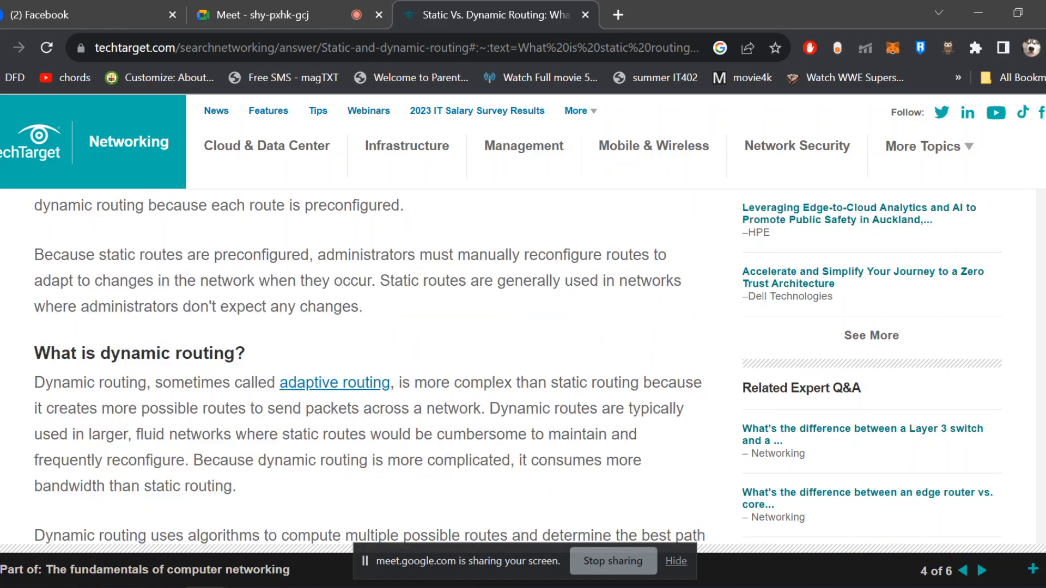
{"action": "left_click_drag", "start_coordinate": [310, 256], "coordinate": [214, 256]}
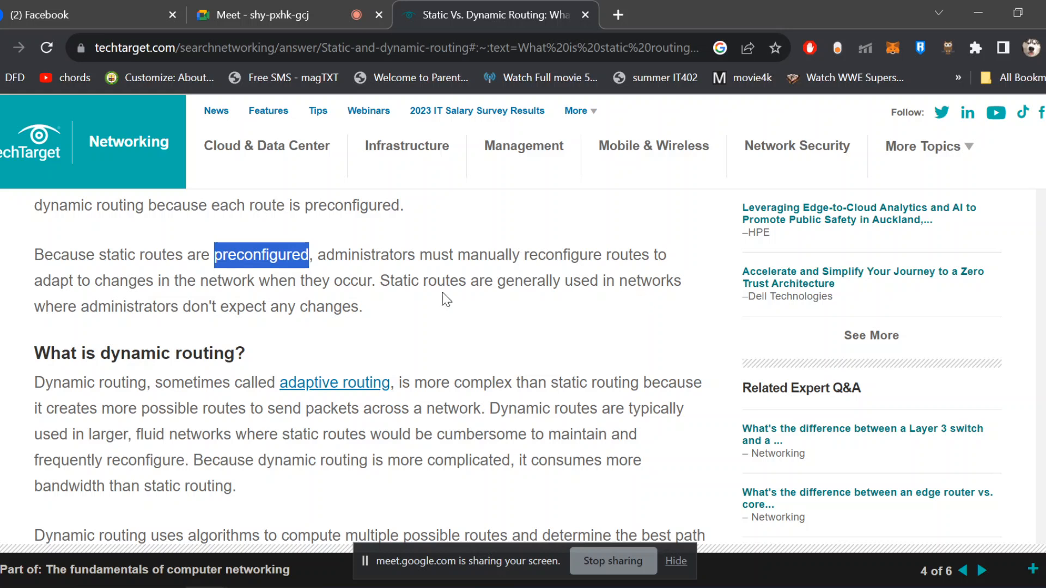
{"action": "left_click_drag", "start_coordinate": [364, 309], "coordinate": [32, 246]}
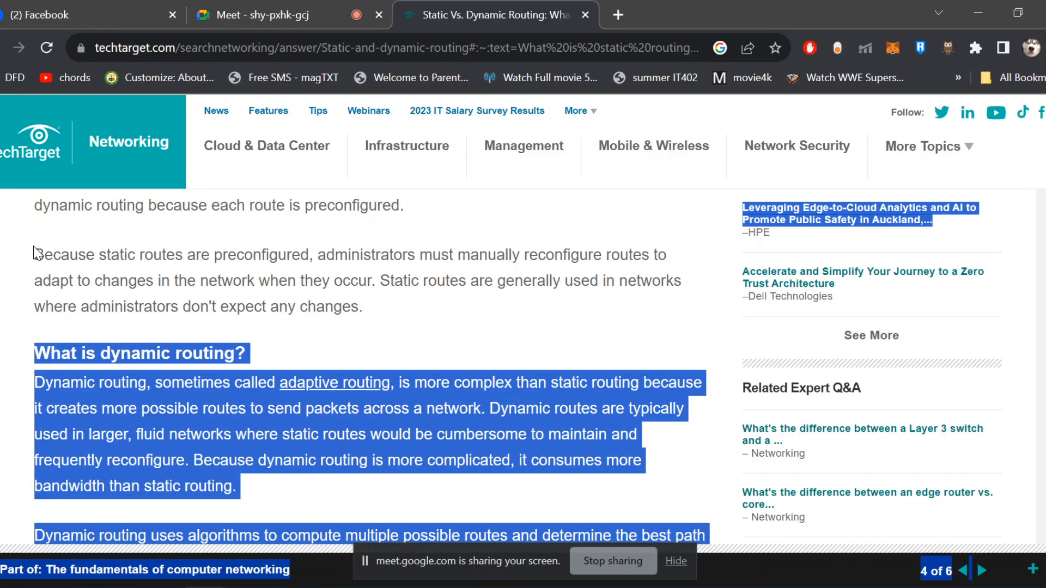
- Clear the accidental text selection across the article and return to the "What is dynamic routing?" section
{"action": "scroll", "coordinate": [246, 318], "scroll_direction": "down", "scroll_amount": 20}
{"action": "scroll", "coordinate": [262, 327], "scroll_direction": "down", "scroll_amount": 8}
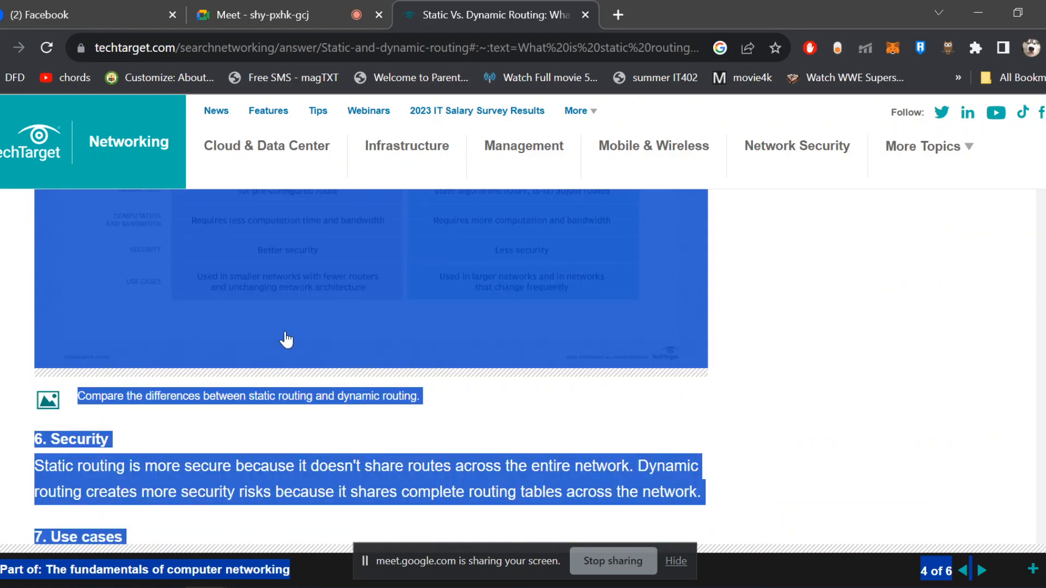
{"action": "scroll", "coordinate": [261, 370], "scroll_direction": "up", "scroll_amount": 5}
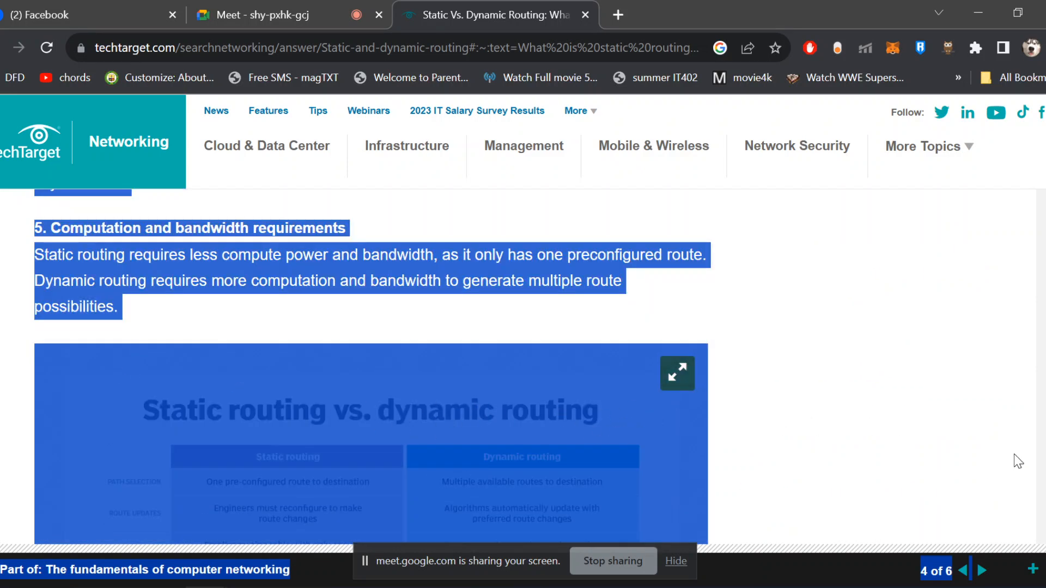
{"action": "left_click", "coordinate": [950, 398]}
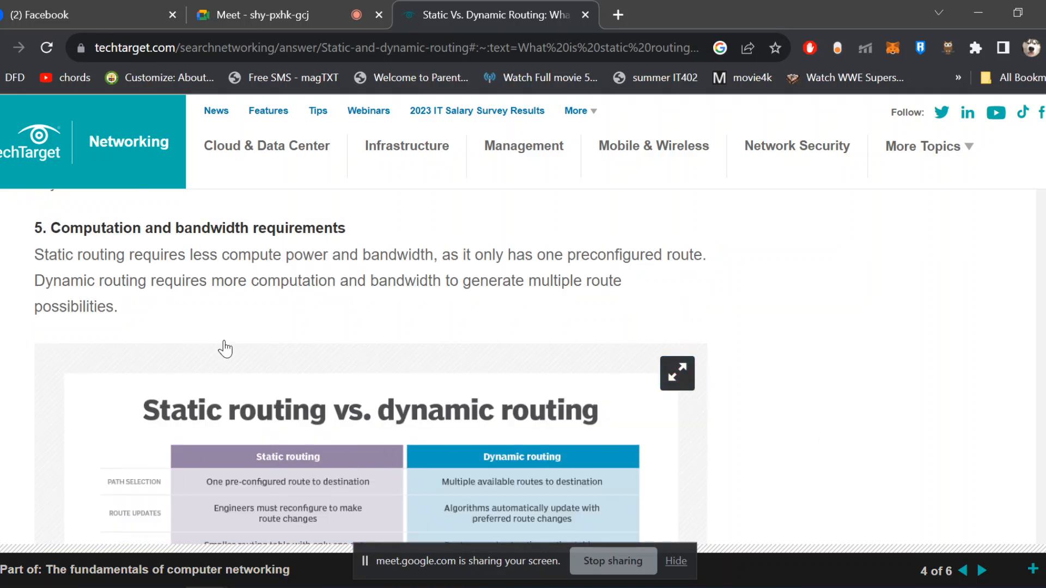
{"action": "scroll", "coordinate": [473, 405], "scroll_direction": "up", "scroll_amount": 15}
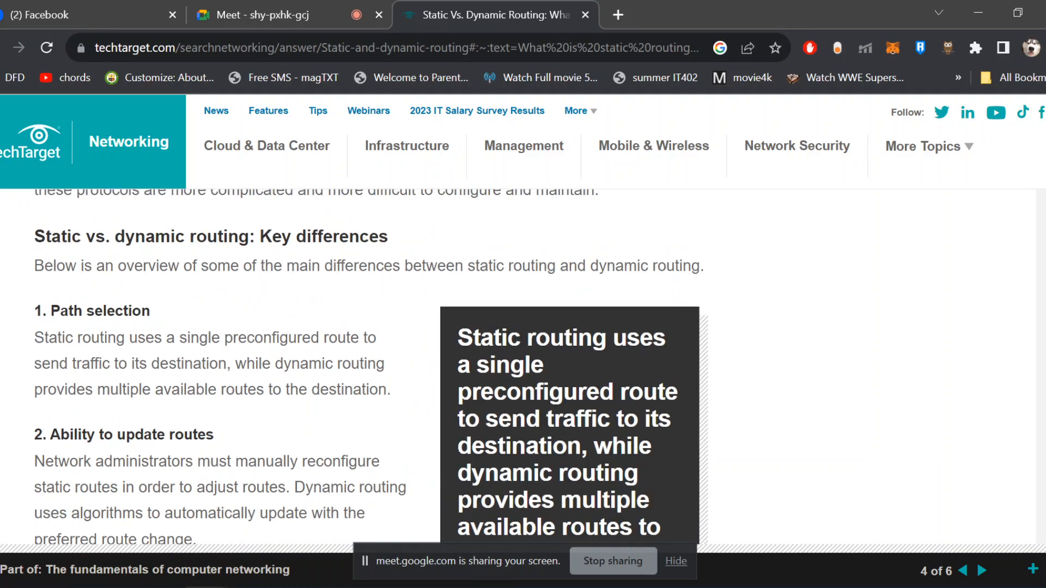
{"action": "scroll", "coordinate": [370, 370], "scroll_direction": "up", "scroll_amount": 4}
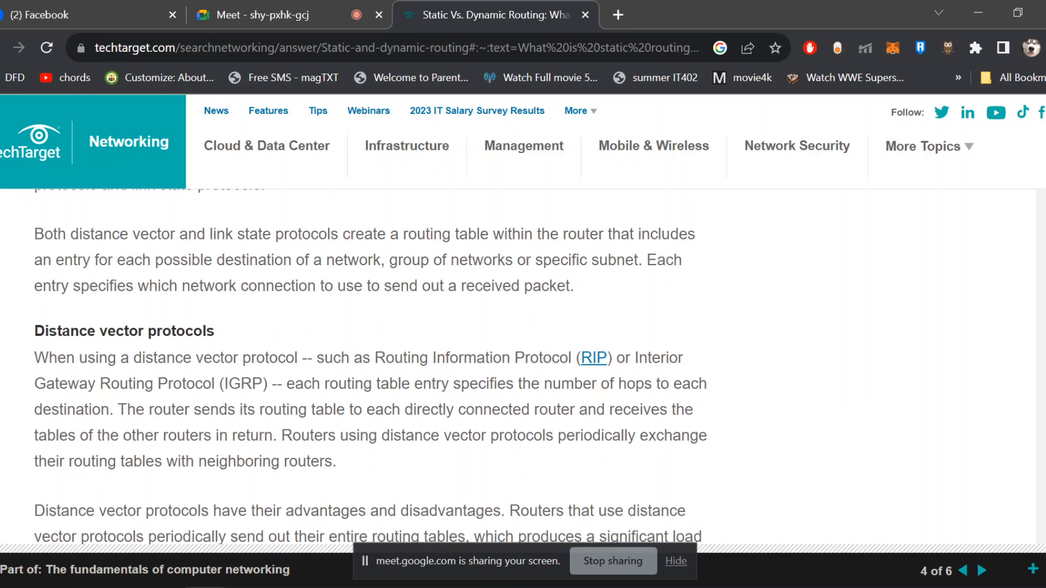
{"action": "scroll", "coordinate": [326, 362], "scroll_direction": "up", "scroll_amount": 15}
{"action": "scroll", "coordinate": [325, 362], "scroll_direction": "down", "scroll_amount": 10}
{"action": "scroll", "coordinate": [295, 364], "scroll_direction": "up", "scroll_amount": 4}
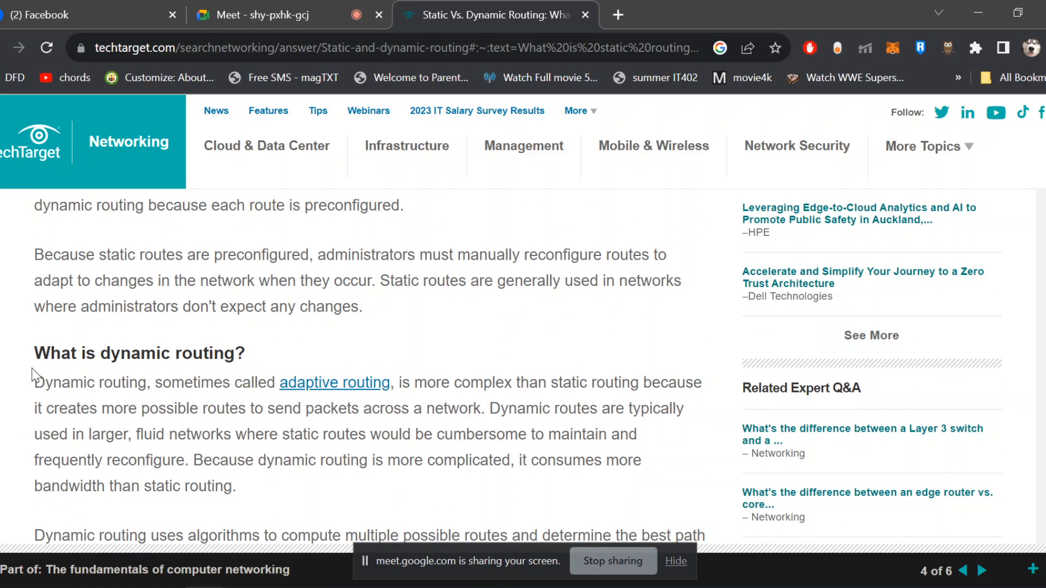
- Highlight the term "Dynamic routing" and its alternative name "adaptive routing" in the definition paragraph
{"action": "left_click_drag", "start_coordinate": [53, 382], "coordinate": [151, 383]}
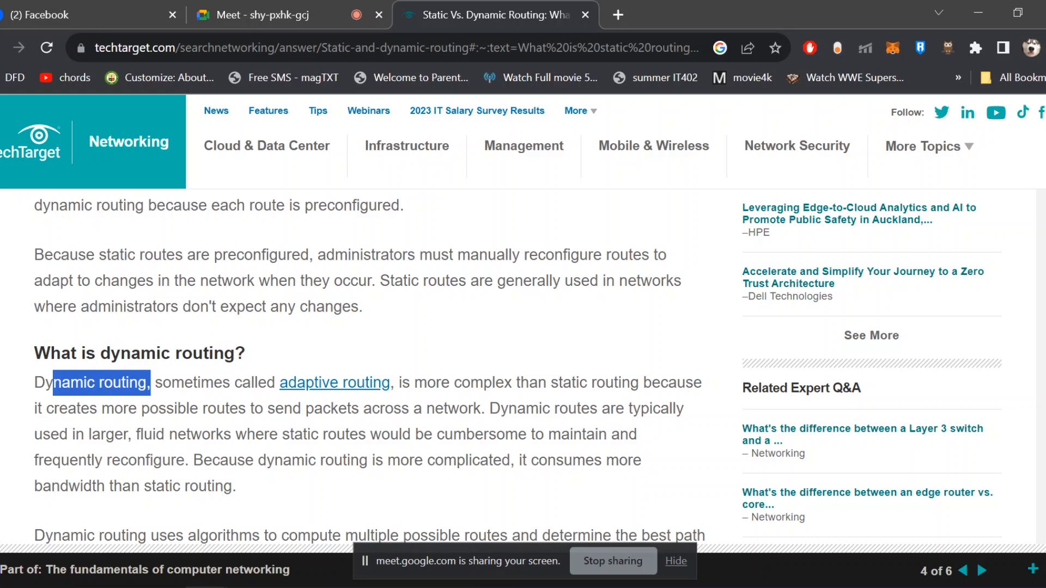
{"action": "left_click_drag", "start_coordinate": [280, 383], "coordinate": [390, 384]}
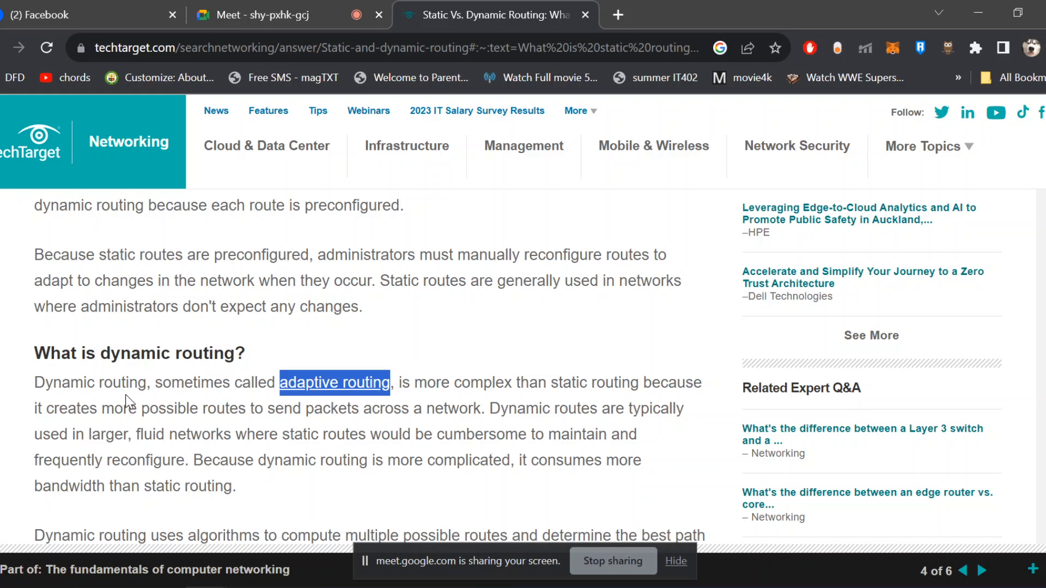
{"action": "mouse_move", "coordinate": [71, 383]}
{"action": "left_mouse_down"}
{"action": "mouse_move", "coordinate": [147, 383]}
{"action": "mouse_move", "coordinate": [53, 383]}
{"action": "left_mouse_up"}
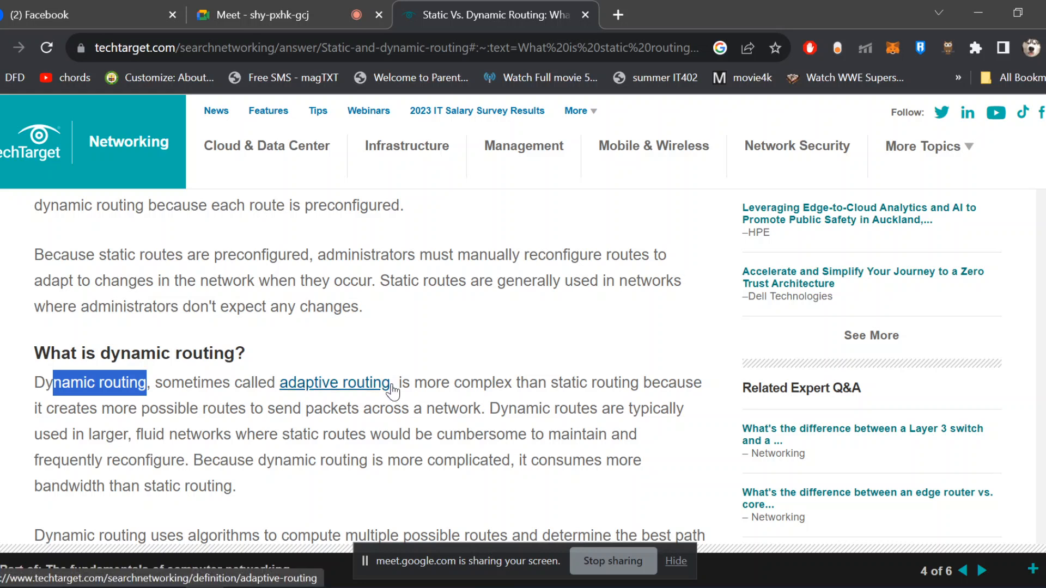
- Highlight the phrases on dynamic routing creating more possible routes, being "used in larger" networks, and consuming more bandwidth than static routing
{"action": "left_click_drag", "start_coordinate": [537, 383], "coordinate": [677, 382]}
{"action": "left_click_drag", "start_coordinate": [37, 408], "coordinate": [485, 408]}
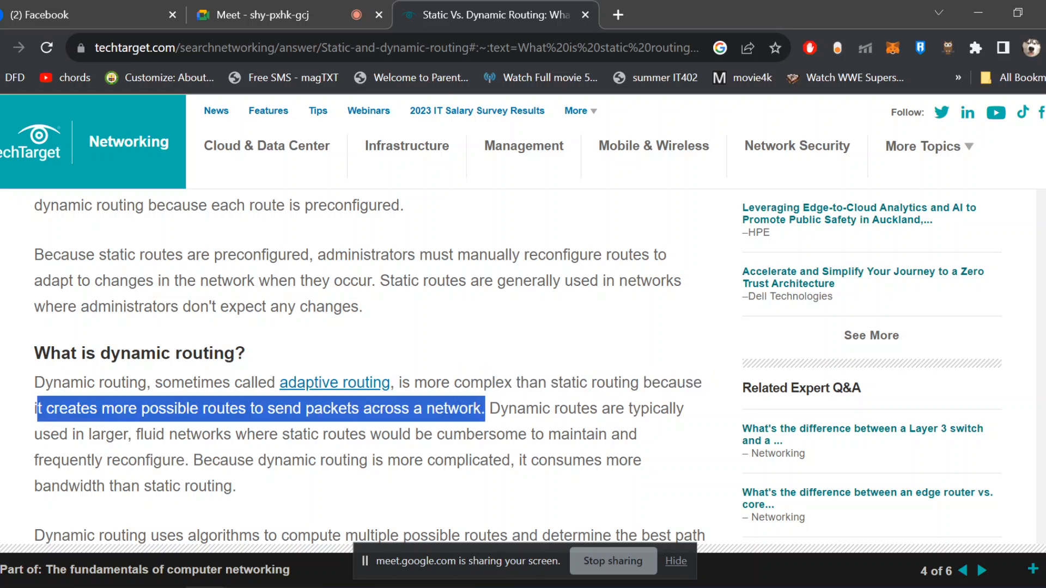
{"action": "left_click_drag", "start_coordinate": [35, 434], "coordinate": [132, 435]}
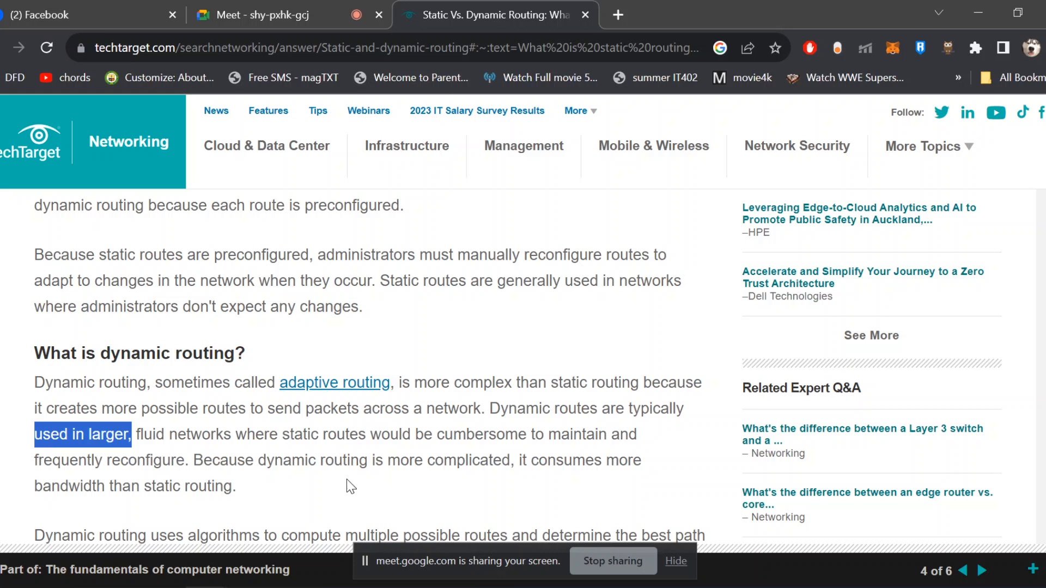
{"action": "left_click_drag", "start_coordinate": [265, 486], "coordinate": [519, 460]}
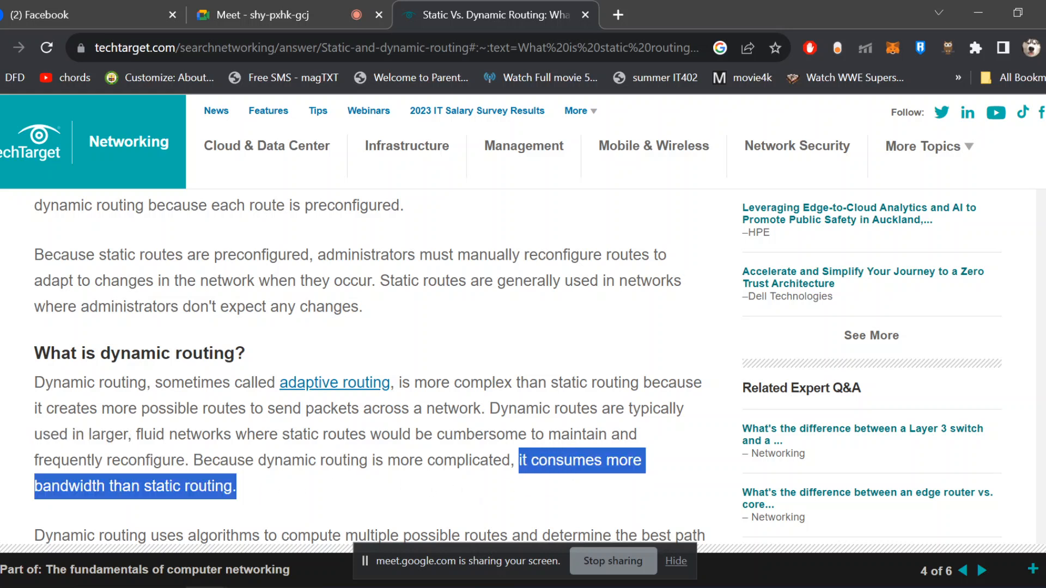
- Highlight "algorithms" and "best path" in the paragraph on how dynamic routing computes multiple possible routes
{"action": "scroll", "coordinate": [321, 452], "scroll_direction": "down", "scroll_amount": 3}
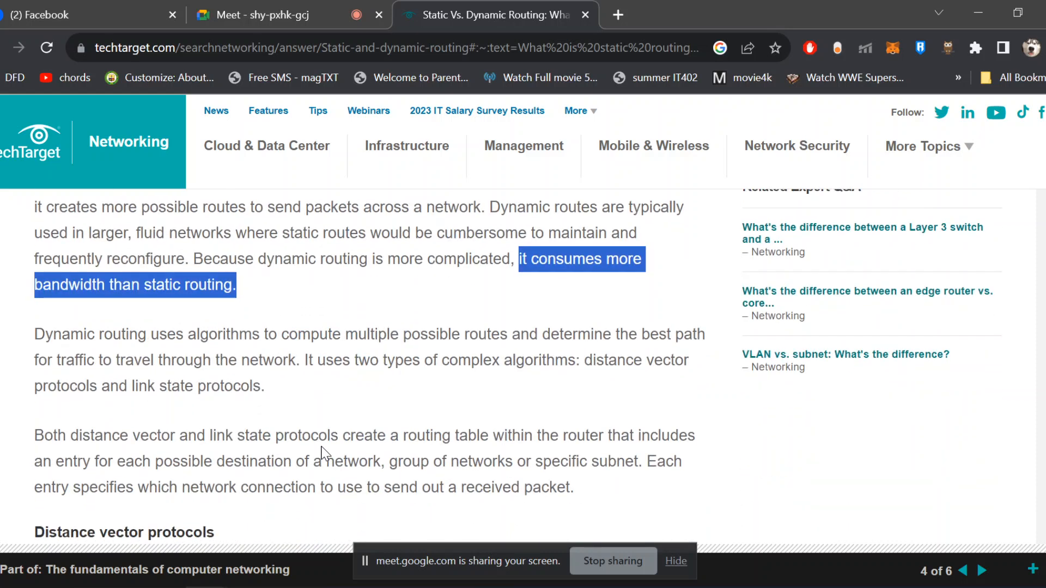
{"action": "left_click_drag", "start_coordinate": [21, 332], "coordinate": [209, 337]}
{"action": "double_click", "coordinate": [223, 333]}
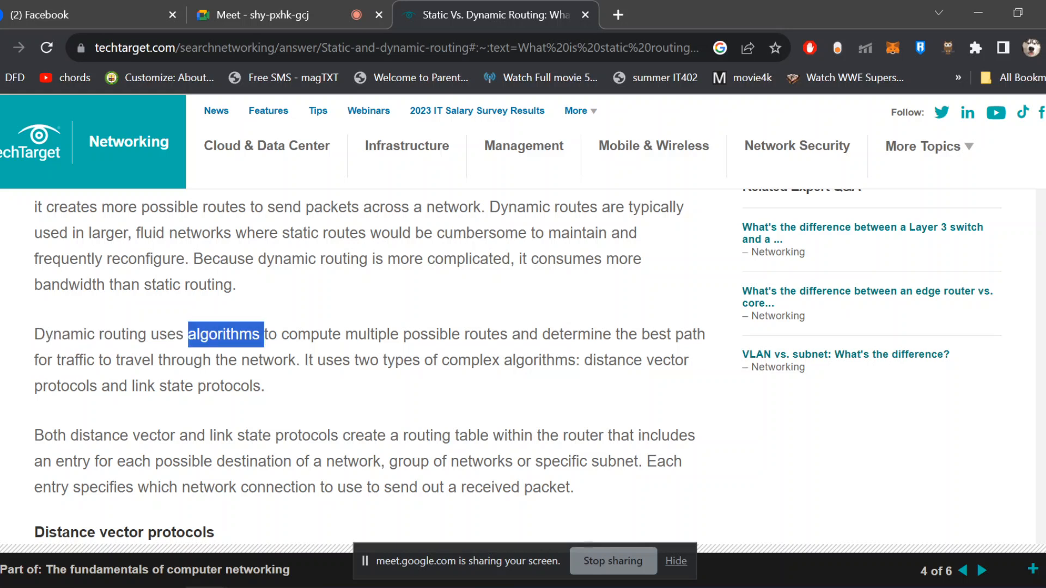
{"action": "left_click_drag", "start_coordinate": [648, 334], "coordinate": [709, 338]}
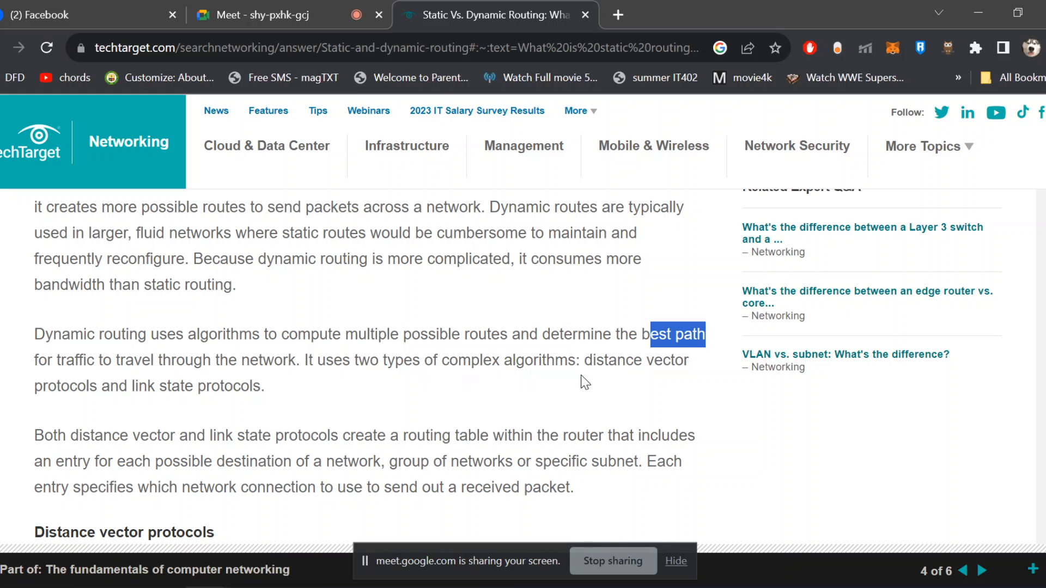
- Highlight the two algorithm types, distance vector protocols and link state protocols, and preview the section on link state protocols
{"action": "left_click_drag", "start_coordinate": [585, 360], "coordinate": [690, 370]}
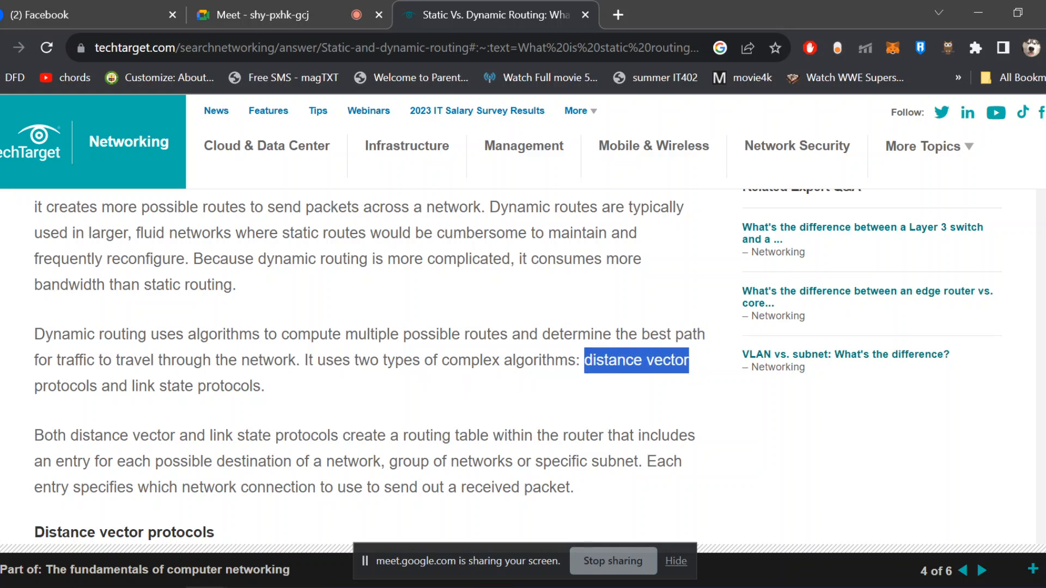
{"action": "left_click_drag", "start_coordinate": [128, 386], "coordinate": [267, 387]}
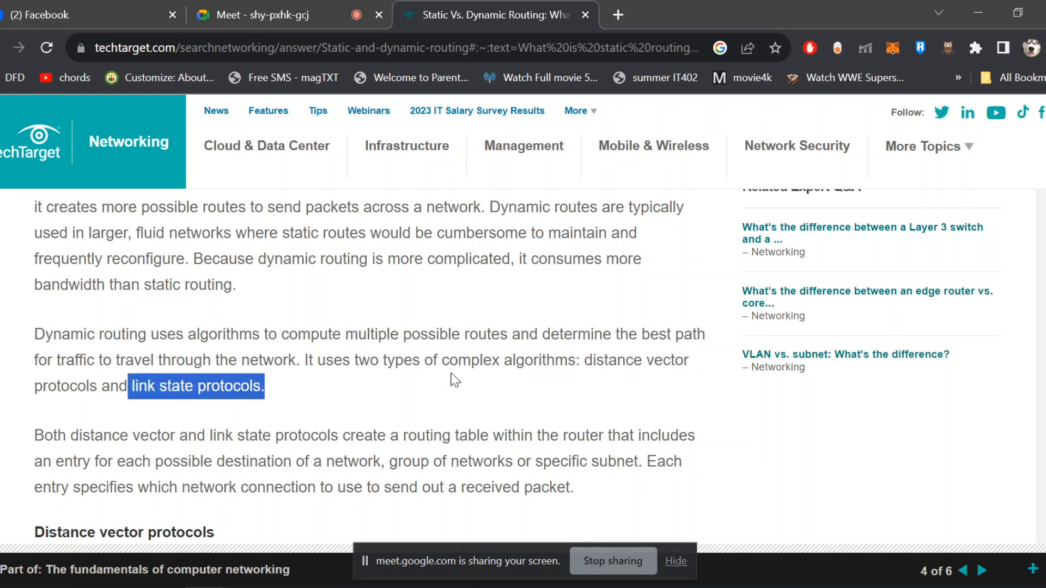
{"action": "left_click", "coordinate": [436, 375]}
{"action": "left_click_drag", "start_coordinate": [585, 365], "coordinate": [586, 387]}
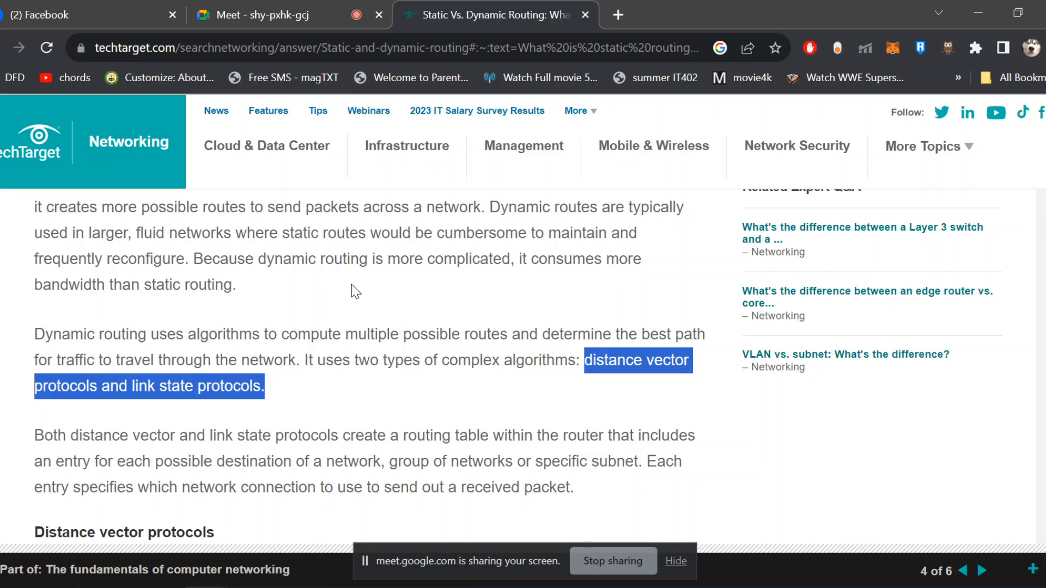
{"action": "scroll", "coordinate": [272, 318], "scroll_direction": "down", "scroll_amount": 10}
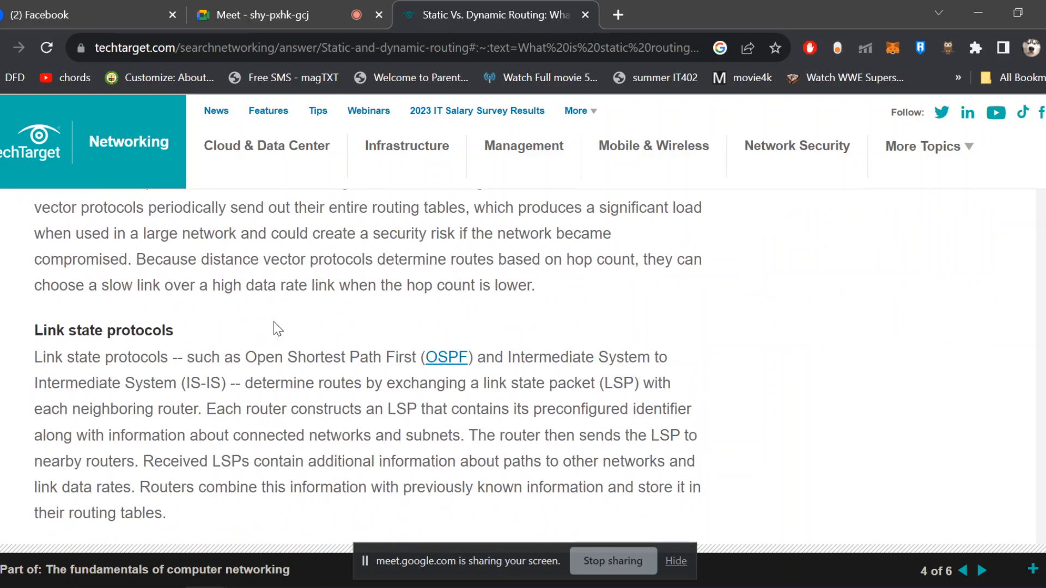
{"action": "scroll", "coordinate": [272, 318], "scroll_direction": "up", "scroll_amount": 6}
{"action": "scroll", "coordinate": [715, 390], "scroll_direction": "up", "scroll_amount": 6}
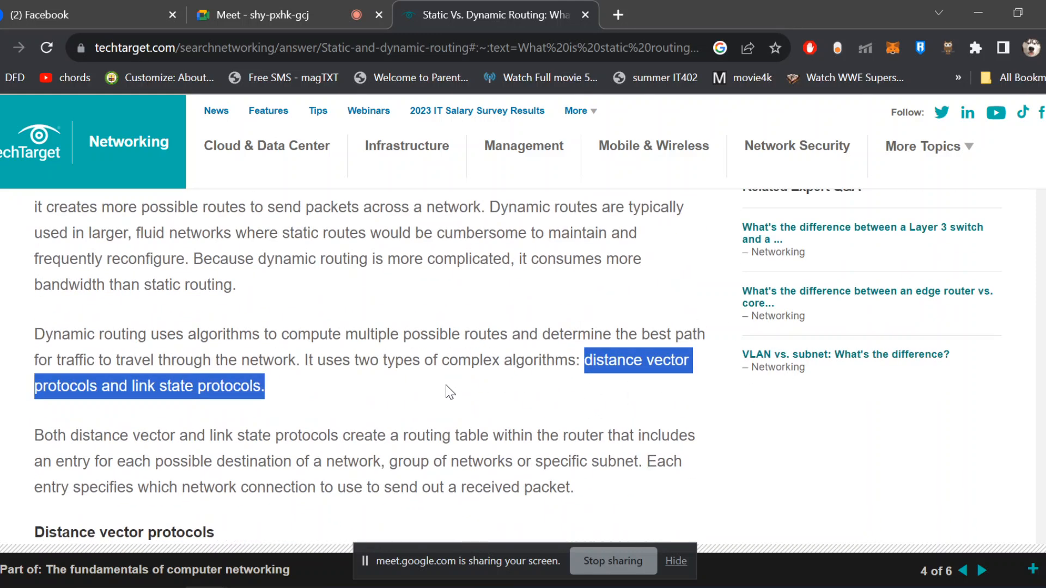
{"action": "left_click", "coordinate": [623, 351]}
{"action": "left_click_drag", "start_coordinate": [583, 360], "coordinate": [265, 385]}
- Switch to the Google Meet call, admit the waiting participant, and return to the routing article
{"action": "left_click", "coordinate": [294, 15]}
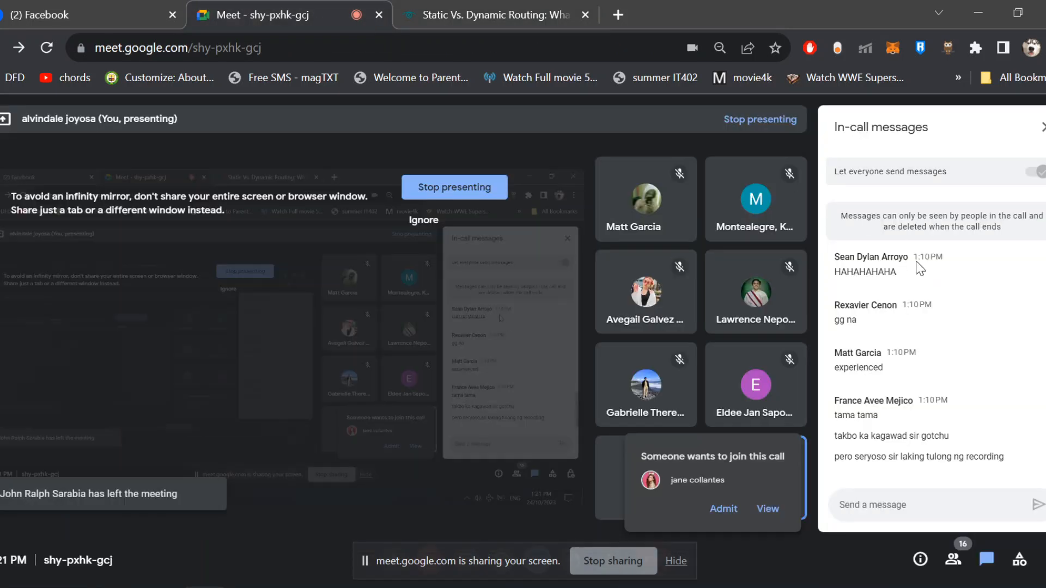
{"action": "left_click", "coordinate": [721, 508]}
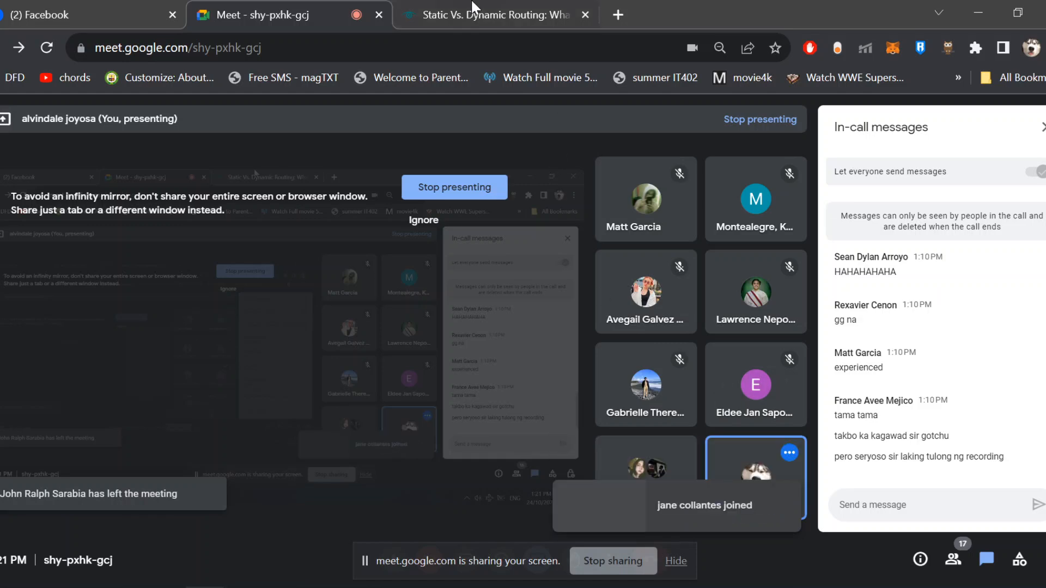
{"action": "left_click", "coordinate": [469, 15]}
- Read the paragraph on both protocol types, highlighting "distance vector and link state", "create" and "routing table"
{"action": "left_click", "coordinate": [163, 402]}
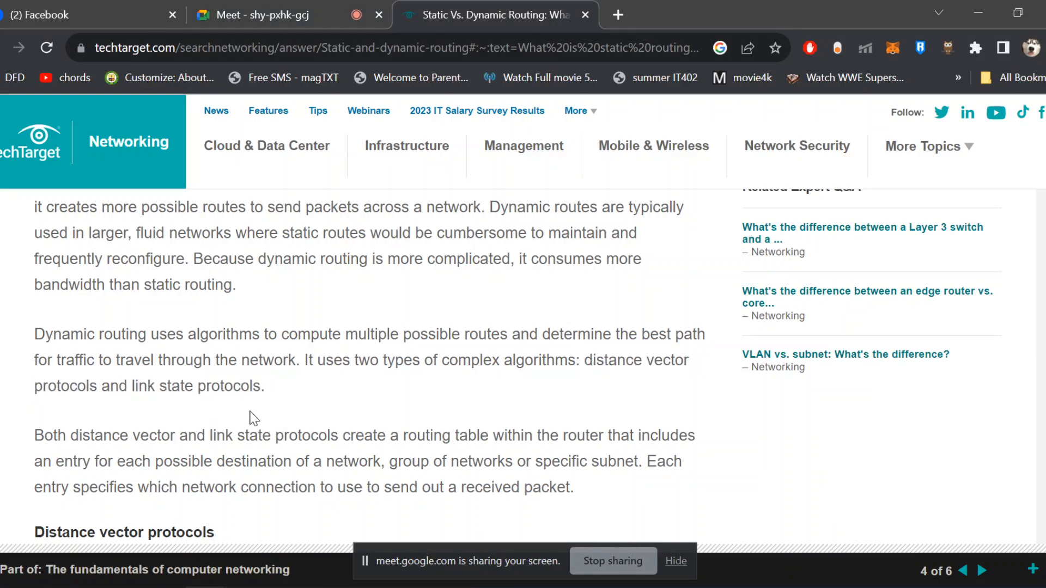
{"action": "scroll", "coordinate": [269, 415], "scroll_direction": "down", "scroll_amount": 4}
{"action": "left_click_drag", "start_coordinate": [54, 234], "coordinate": [258, 249]}
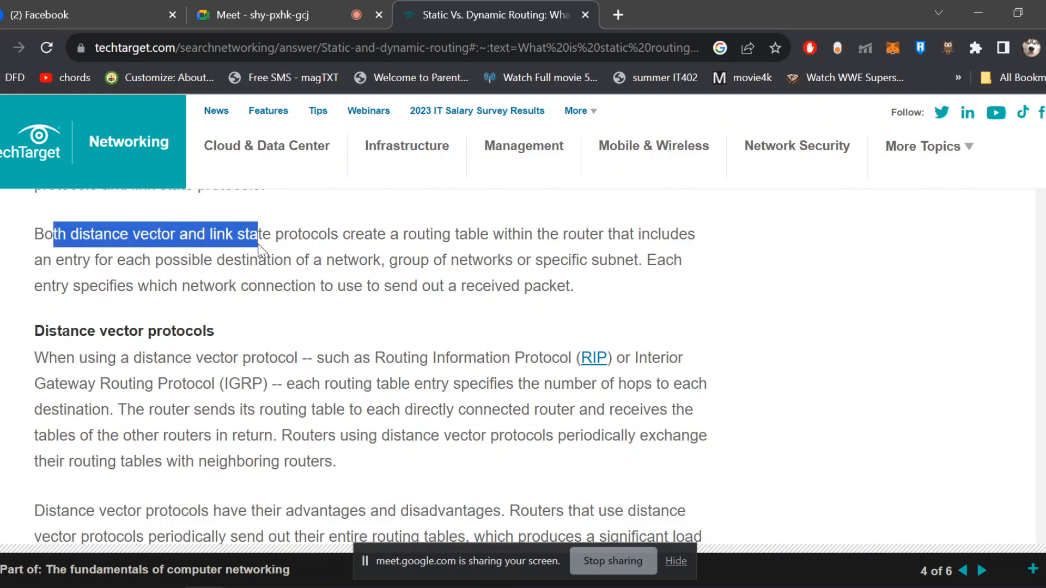
{"action": "double_click", "coordinate": [363, 244]}
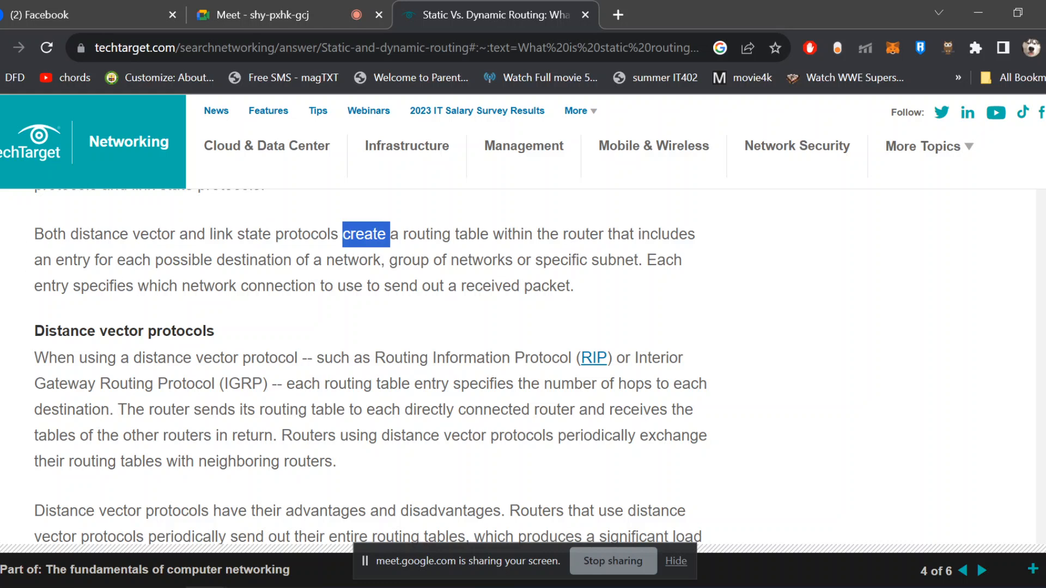
{"action": "left_click", "coordinate": [368, 252]}
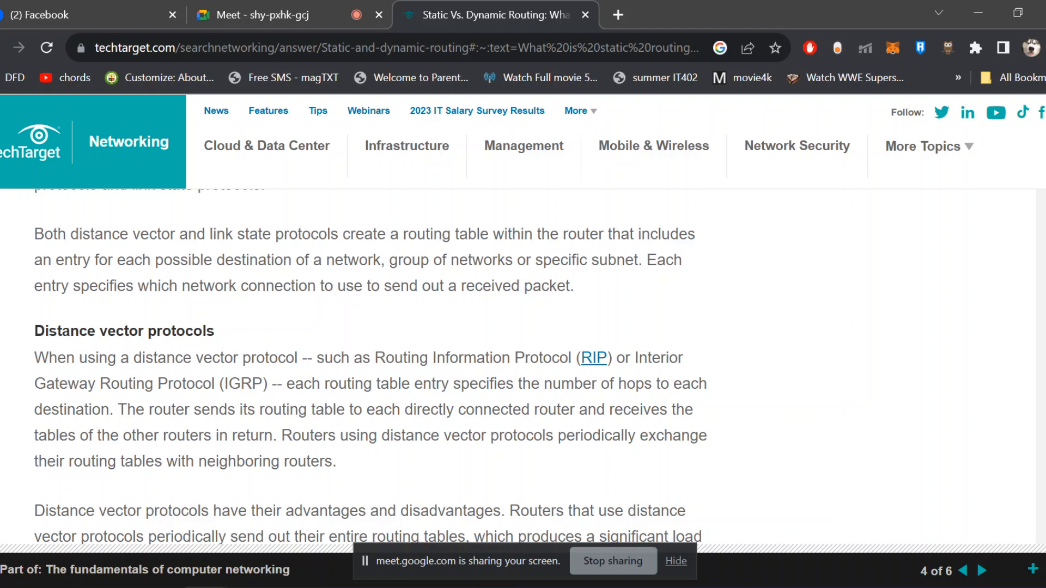
{"action": "left_click_drag", "start_coordinate": [403, 234], "coordinate": [488, 234]}
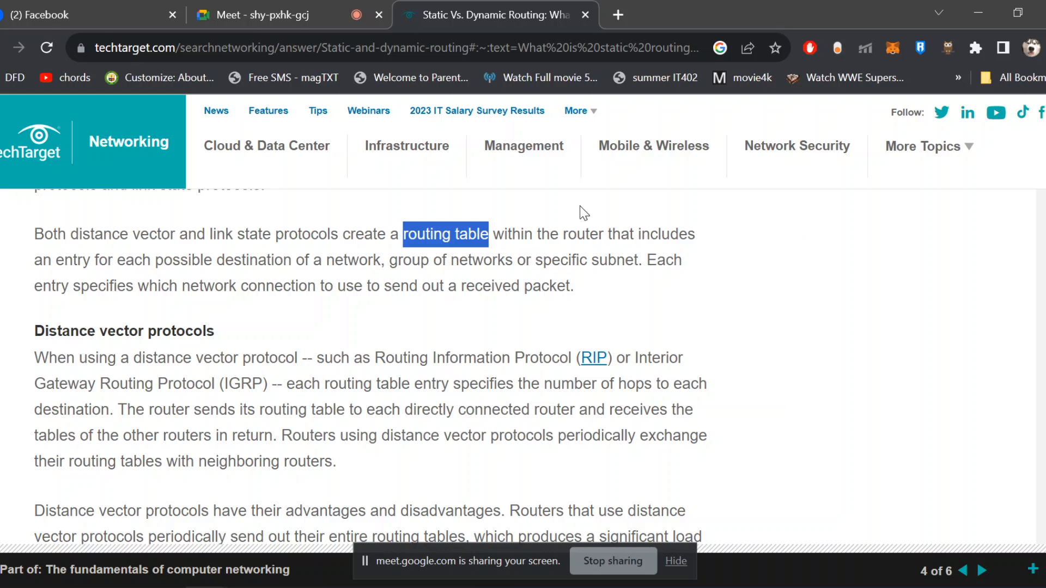
- Highlight the "Distance vector protocols" heading and skim past the link state protocols to the key differences section
{"action": "left_click", "coordinate": [83, 374]}
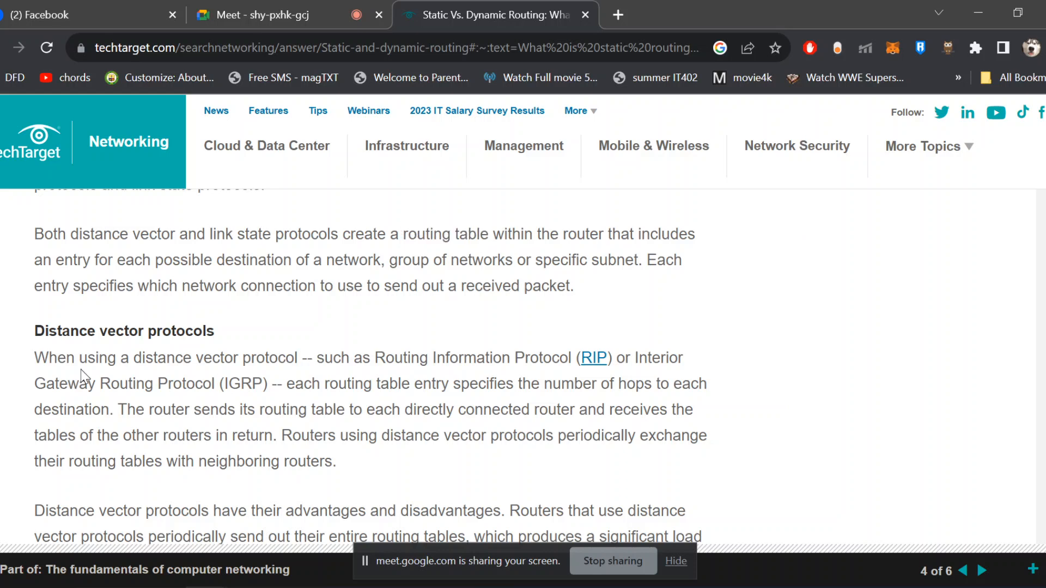
{"action": "left_click_drag", "start_coordinate": [45, 331], "coordinate": [185, 331]}
{"action": "scroll", "coordinate": [370, 368], "scroll_direction": "down", "scroll_amount": 6}
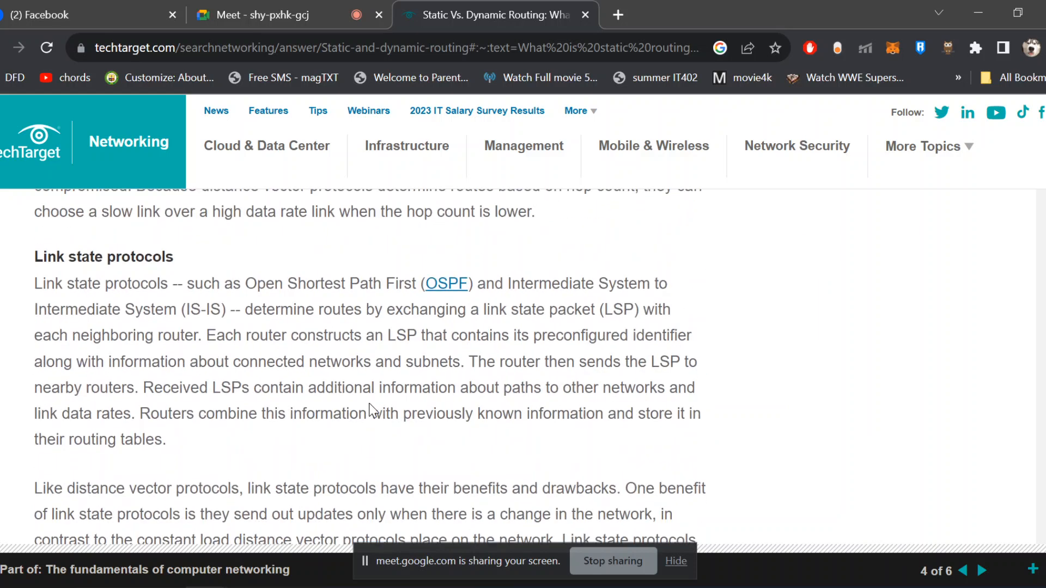
{"action": "scroll", "coordinate": [370, 368], "scroll_direction": "down", "scroll_amount": 4}
{"action": "scroll", "coordinate": [233, 323], "scroll_direction": "down", "scroll_amount": 4}
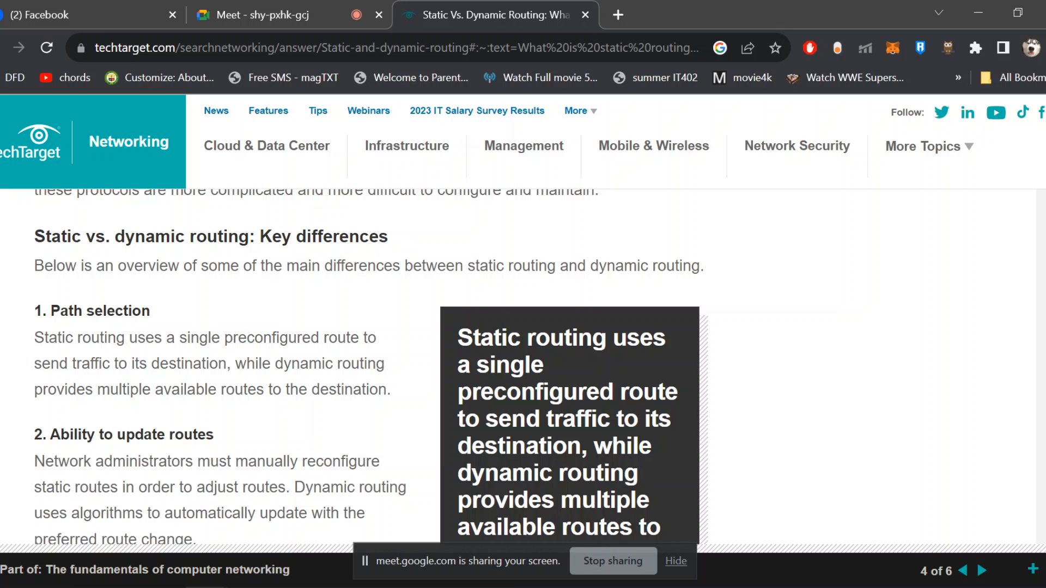
- Highlight the path selection comparison between static and dynamic routing, and the "Ability to update routes" heading
{"action": "left_click_drag", "start_coordinate": [103, 311], "coordinate": [168, 320]}
{"action": "left_click_drag", "start_coordinate": [35, 337], "coordinate": [226, 364]}
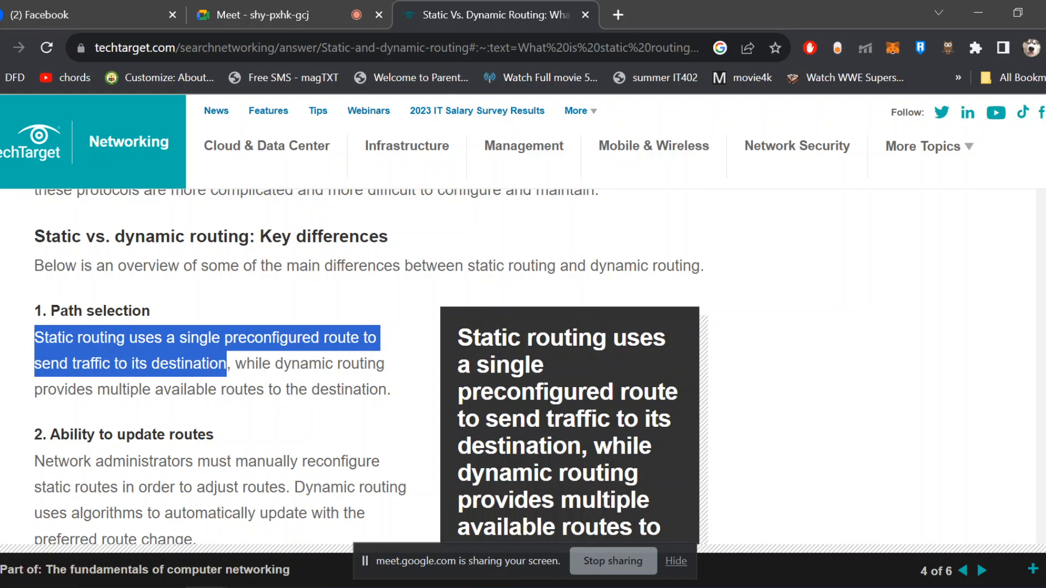
{"action": "left_click_drag", "start_coordinate": [235, 363], "coordinate": [400, 407]}
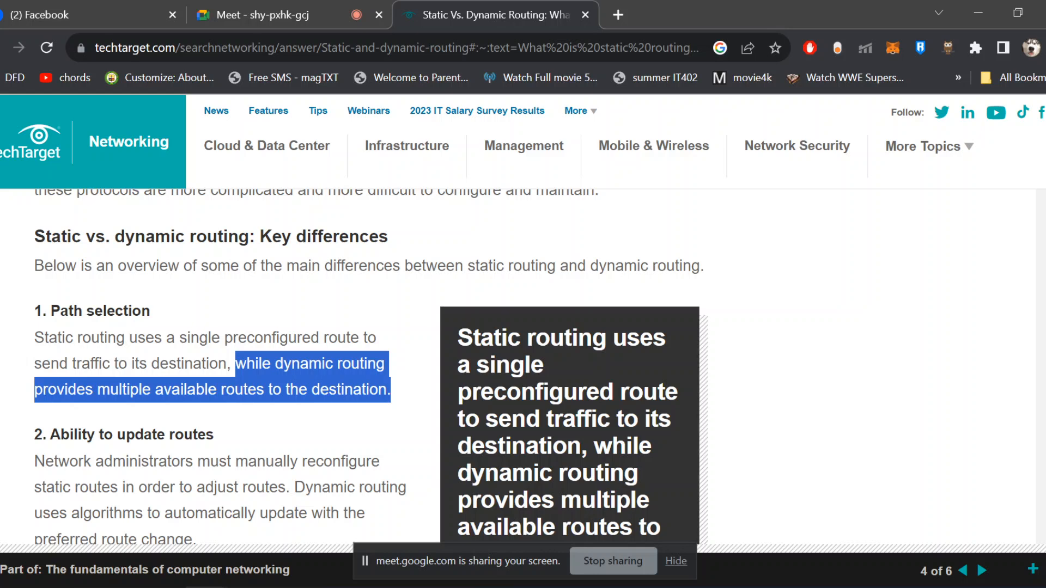
{"action": "left_click_drag", "start_coordinate": [60, 435], "coordinate": [206, 435]}
- Highlight the statement under Routing tables on static routing having a smaller routing table with only one entry for each destination
{"action": "scroll", "coordinate": [206, 435], "scroll_direction": "down", "scroll_amount": 3}
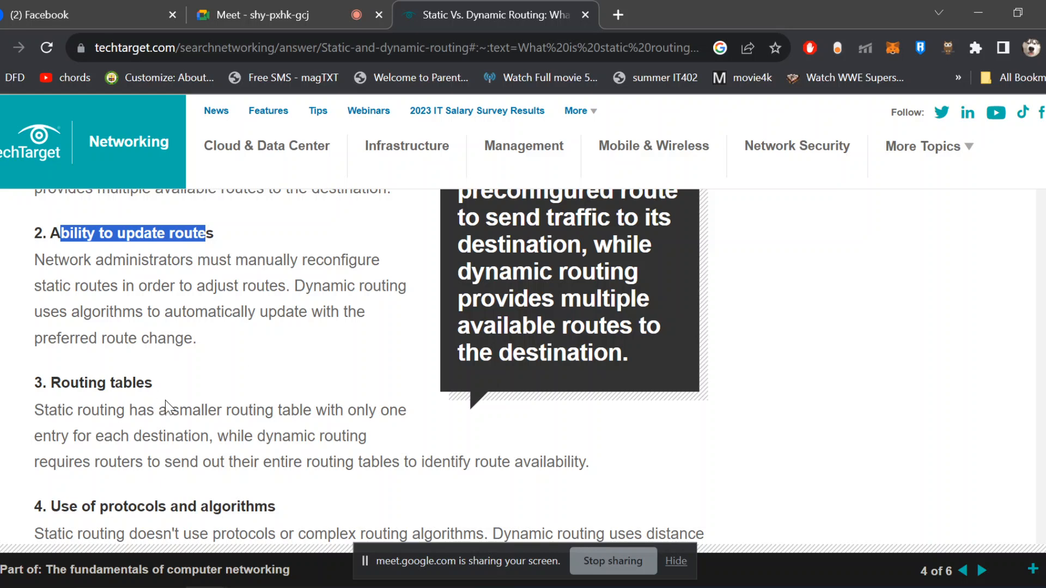
{"action": "scroll", "coordinate": [167, 403], "scroll_direction": "down", "scroll_amount": 4}
{"action": "left_click_drag", "start_coordinate": [118, 217], "coordinate": [278, 210]}
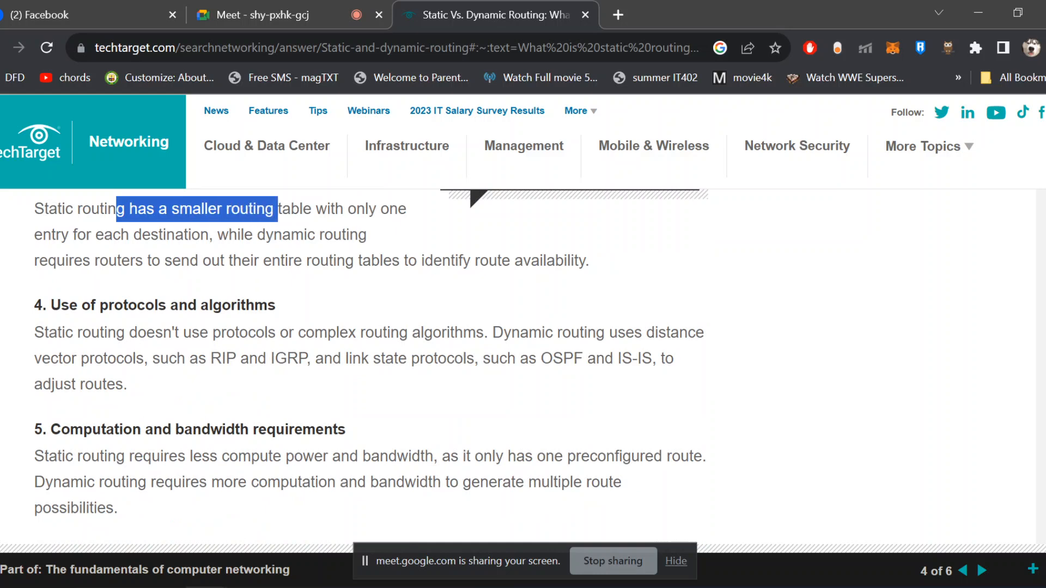
{"action": "left_click_drag", "start_coordinate": [209, 234], "coordinate": [35, 209]}
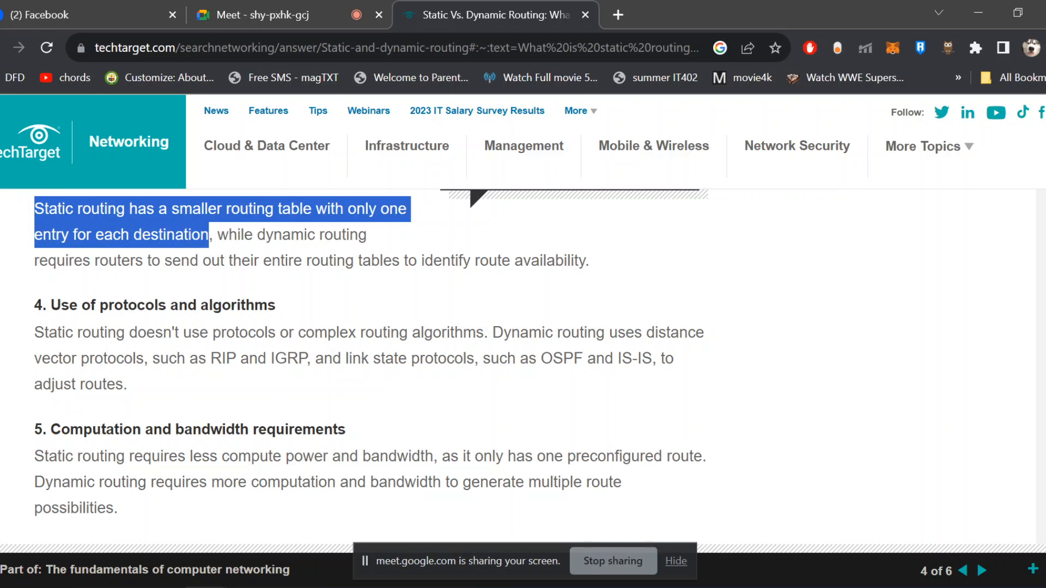
- Highlight the statement under Use of protocols and algorithms that static routing doesn't use protocols or complex routing algorithms
{"action": "scroll", "coordinate": [256, 343], "scroll_direction": "up", "scroll_amount": 3}
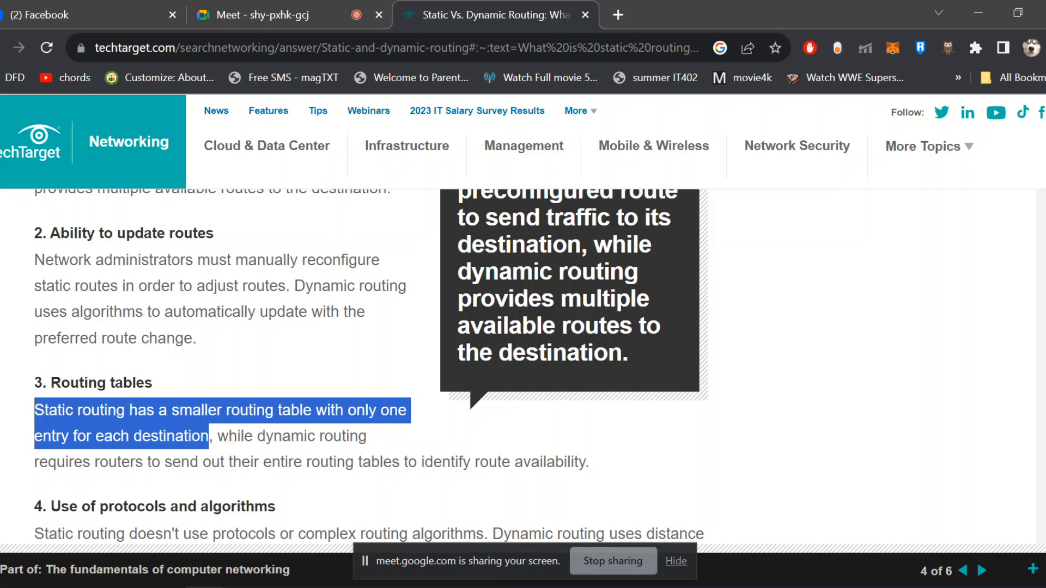
{"action": "scroll", "coordinate": [65, 495], "scroll_direction": "down", "scroll_amount": 4}
{"action": "left_click_drag", "start_coordinate": [44, 305], "coordinate": [300, 289]}
{"action": "left_click_drag", "start_coordinate": [34, 332], "coordinate": [487, 331]}
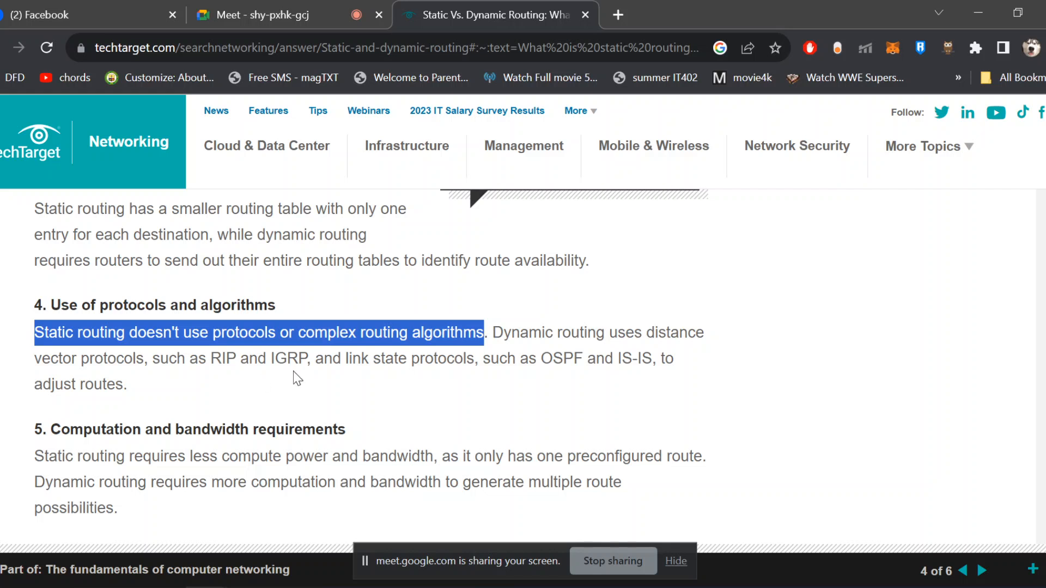
{"action": "left_click", "coordinate": [261, 361]}
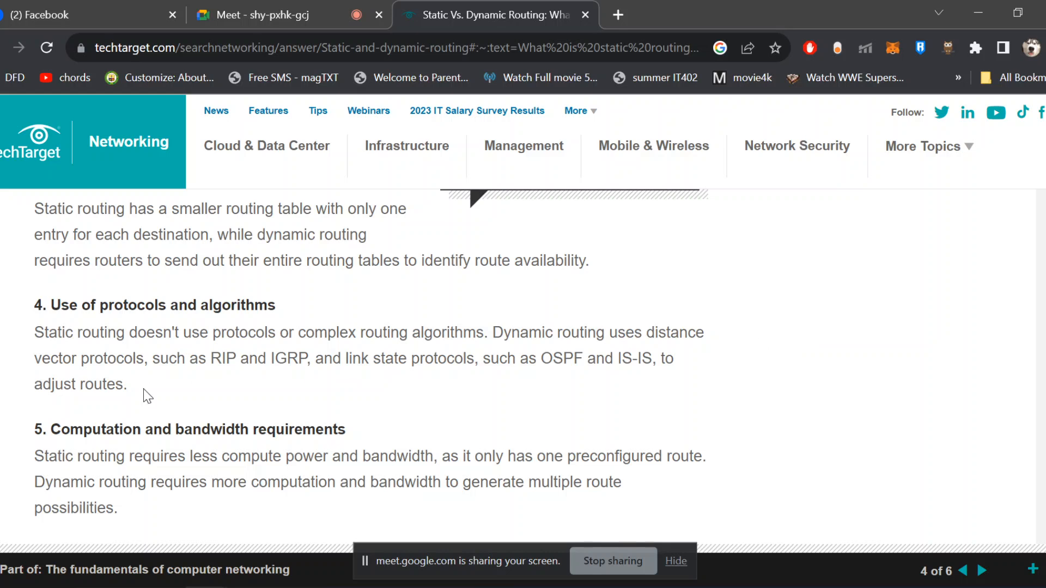
- Highlight the "Computation and bandwidth requirements" heading and the static and dynamic routing statements beneath it
{"action": "scroll", "coordinate": [161, 371], "scroll_direction": "down", "scroll_amount": 4}
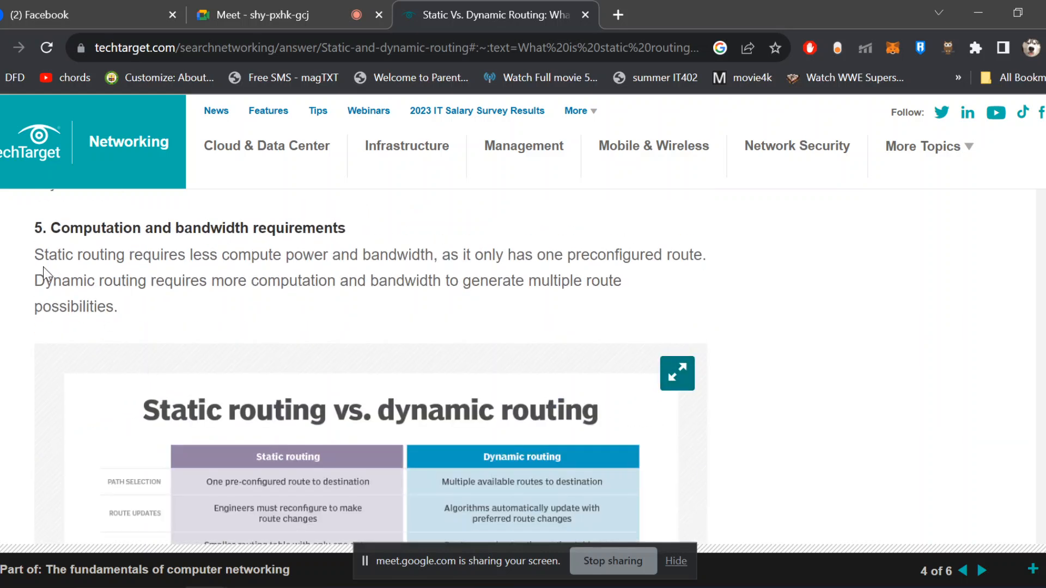
{"action": "left_click_drag", "start_coordinate": [34, 229], "coordinate": [285, 229]}
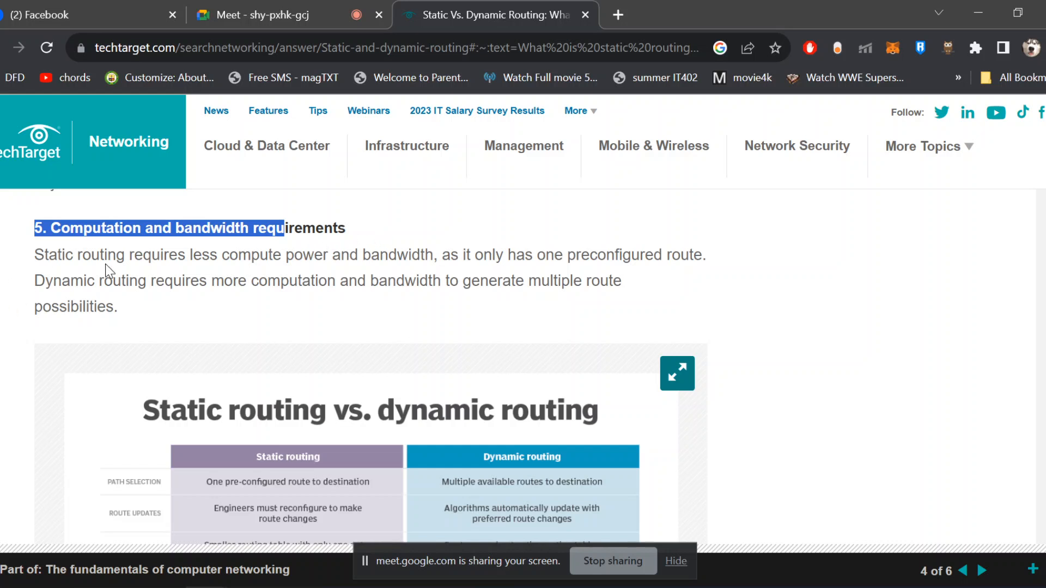
{"action": "left_click_drag", "start_coordinate": [437, 255], "coordinate": [273, 255]}
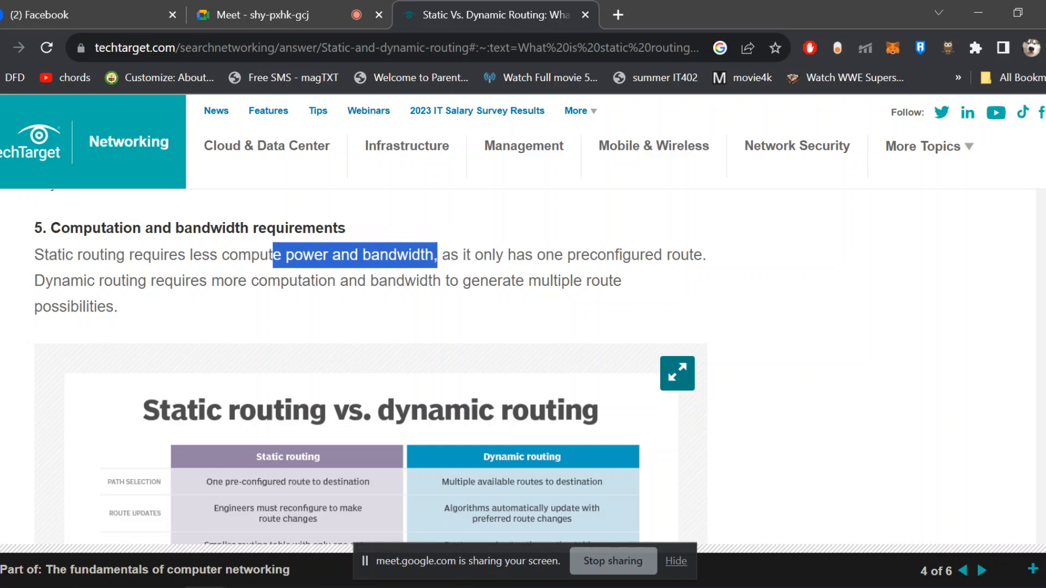
{"action": "left_click_drag", "start_coordinate": [495, 254], "coordinate": [706, 255]}
{"action": "mouse_move", "coordinate": [33, 282]}
{"action": "left_mouse_down"}
{"action": "mouse_move", "coordinate": [166, 296]}
{"action": "mouse_move", "coordinate": [30, 289]}
{"action": "mouse_move", "coordinate": [35, 277]}
{"action": "mouse_move", "coordinate": [52, 280]}
{"action": "left_mouse_up"}
{"action": "left_click", "coordinate": [166, 297]}
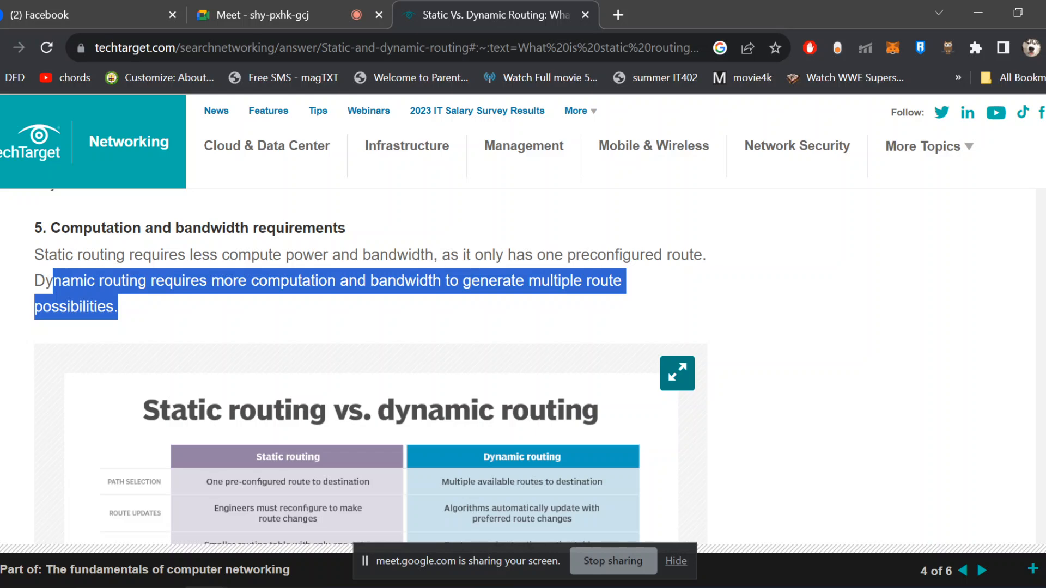
- Review the static versus dynamic routing comparison table, the Security and Use cases sections, and the rest of the article
{"action": "scroll", "coordinate": [313, 300], "scroll_direction": "down", "scroll_amount": 4}
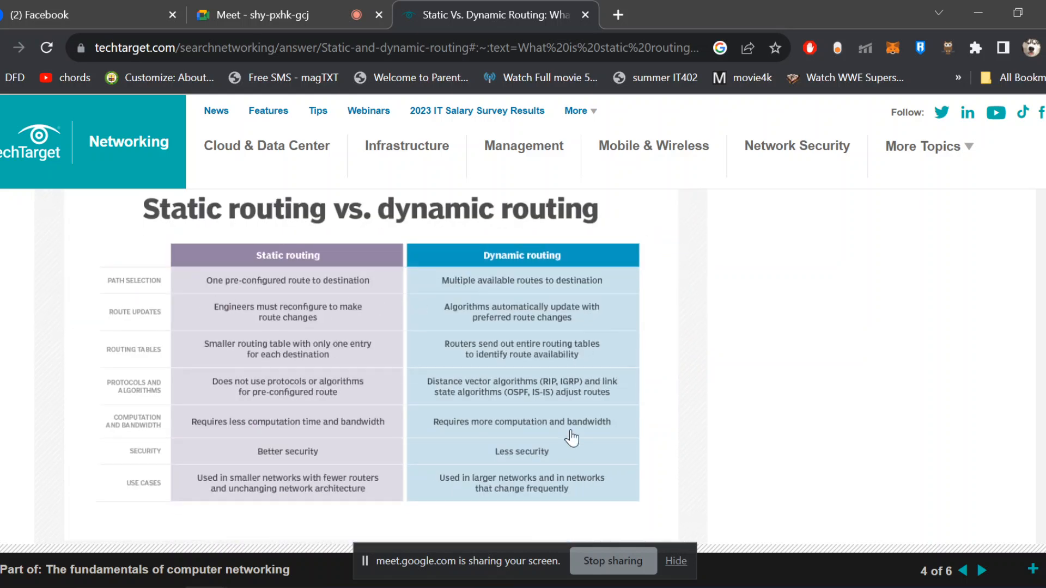
{"action": "scroll", "coordinate": [322, 274], "scroll_direction": "up", "scroll_amount": 4}
{"action": "scroll", "coordinate": [231, 386], "scroll_direction": "down", "scroll_amount": 4}
{"action": "scroll", "coordinate": [376, 463], "scroll_direction": "down", "scroll_amount": 10}
{"action": "scroll", "coordinate": [257, 445], "scroll_direction": "up", "scroll_amount": 4}
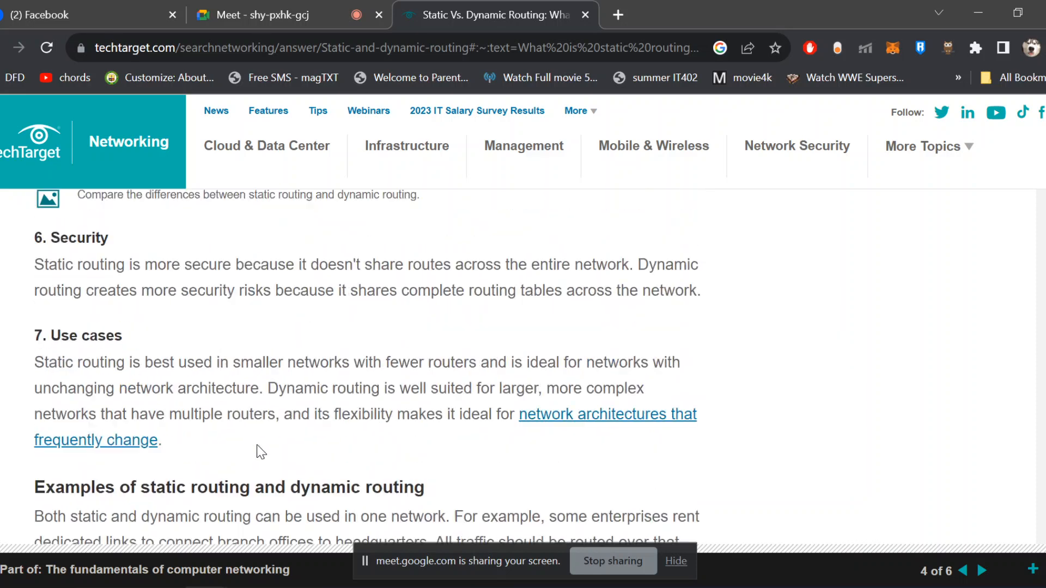
{"action": "scroll", "coordinate": [261, 451], "scroll_direction": "down", "scroll_amount": 15}
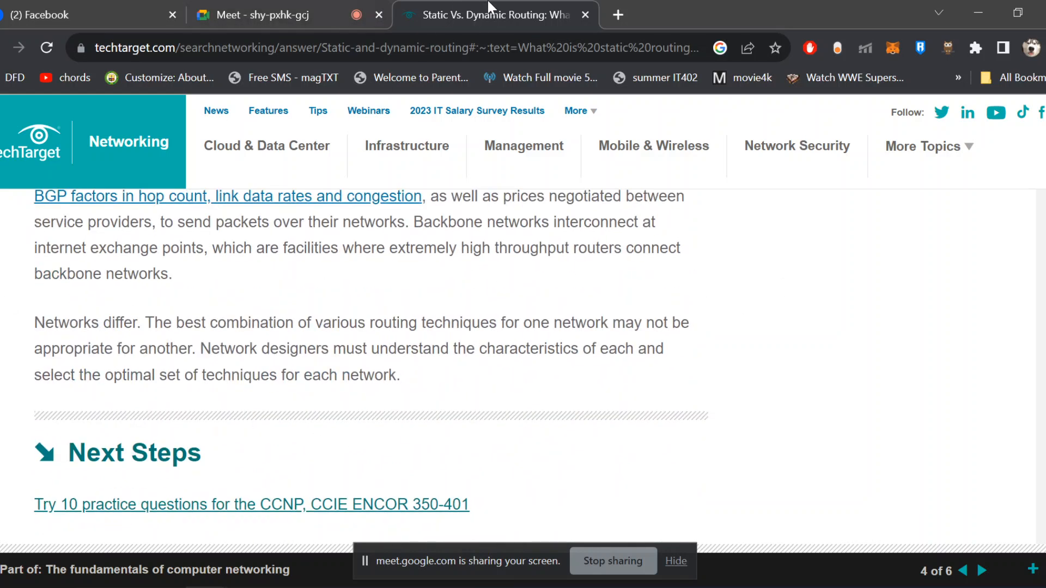
- Return to the Google Meet call, search the computer for "pkt" and open eigrp.pkt in Cisco Packet Tracer
{"action": "left_click", "coordinate": [341, 6]}
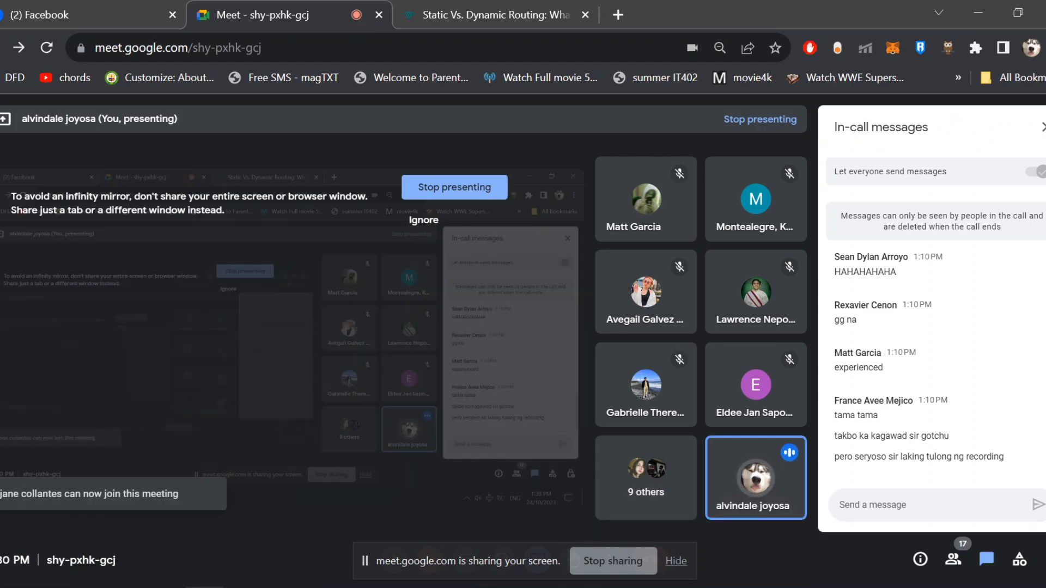
{"action": "key", "text": "super"}
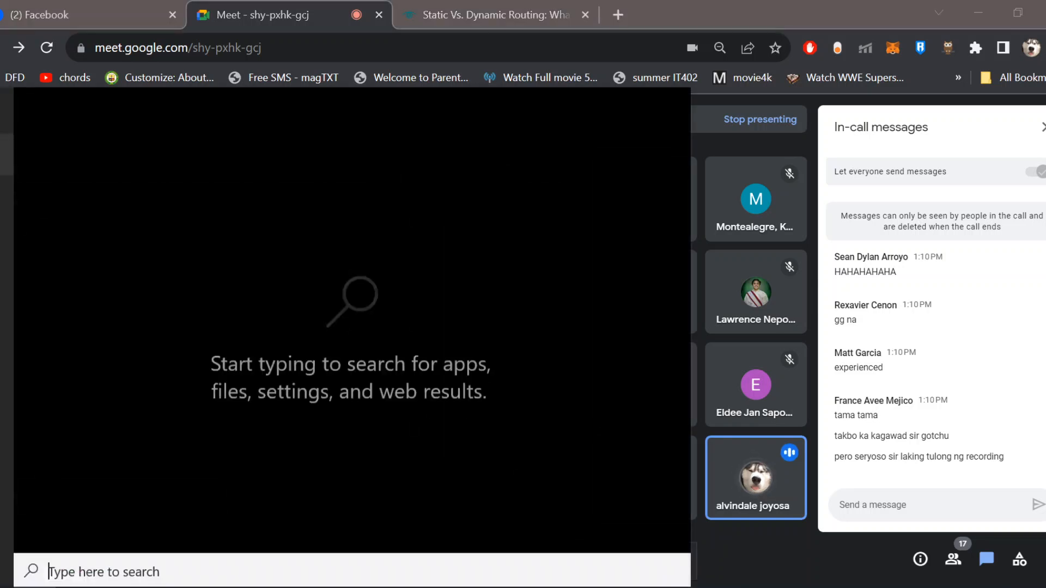
{"action": "type", "text": "packe"}
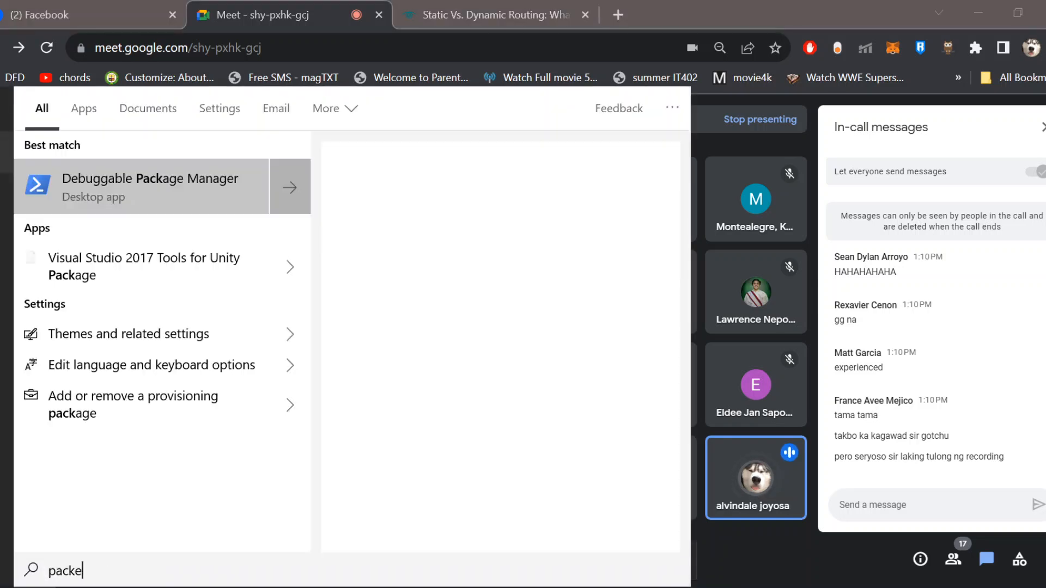
{"action": "key", "text": "BackSpace"}
{"action": "key", "text": "BackSpace"}
{"action": "key", "text": "BackSpace"}
{"action": "key", "text": "BackSpace"}
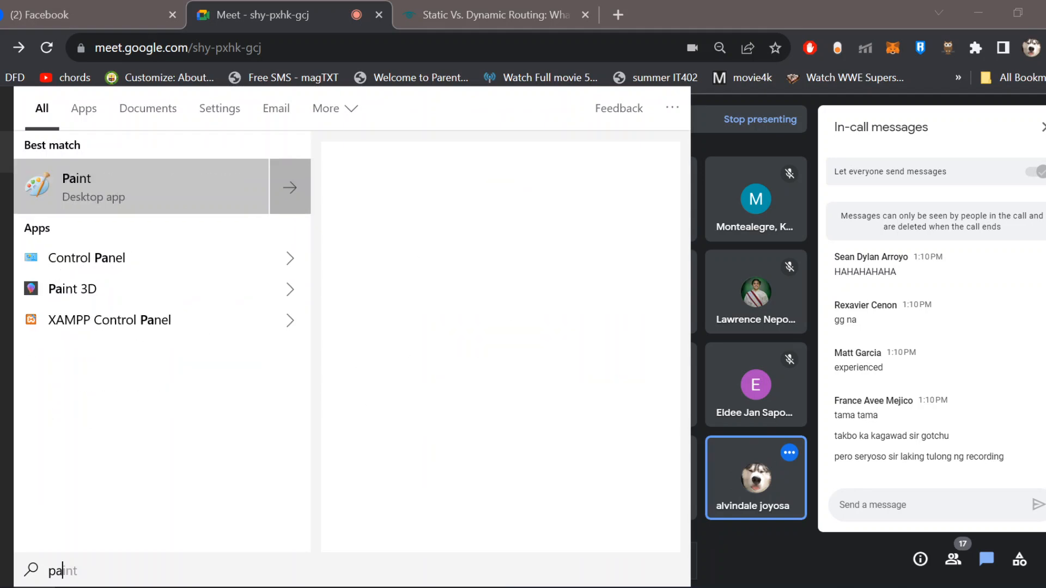
{"action": "type", "text": "kt"}
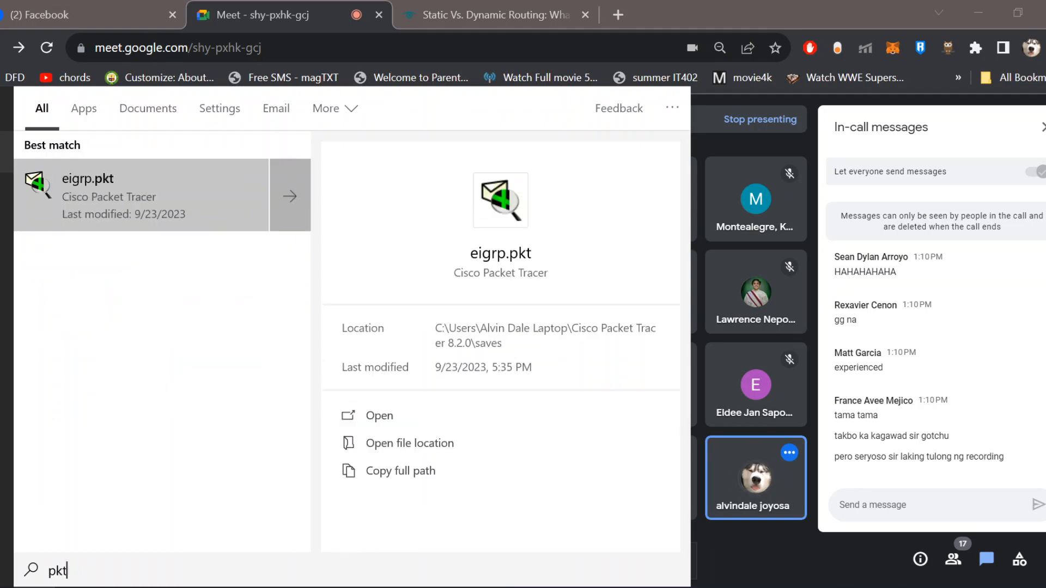
{"action": "key", "text": "Return"}
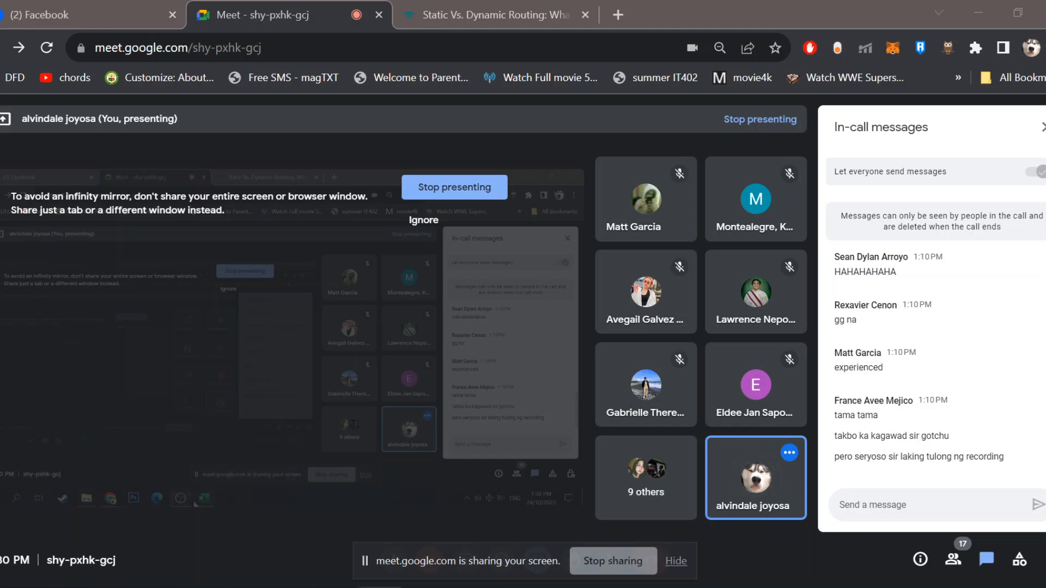
- Hide the screen-sharing notice and close the TechTarget article
{"action": "left_click", "coordinate": [674, 563]}
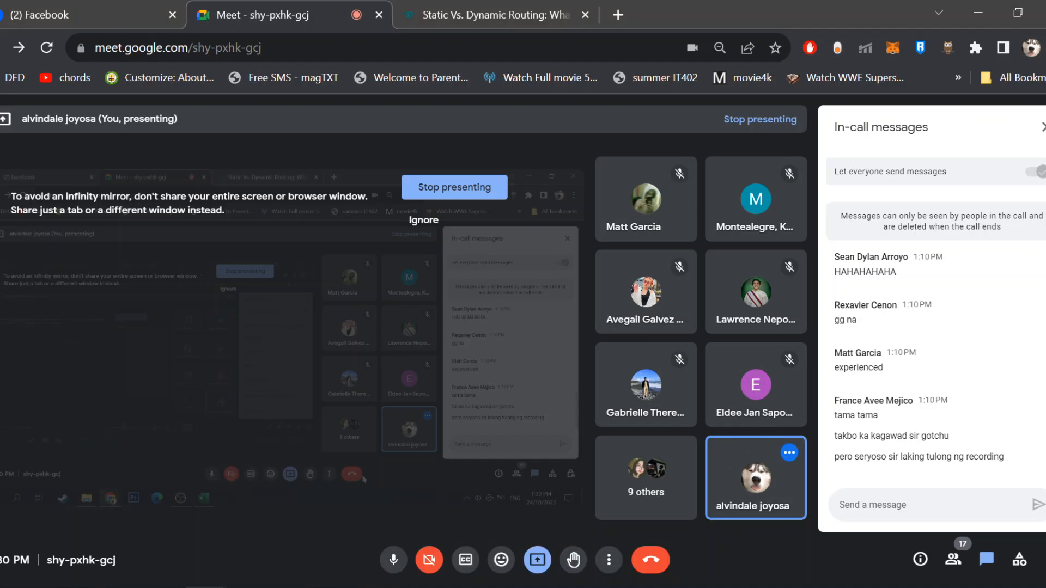
{"action": "left_click", "coordinate": [543, 8]}
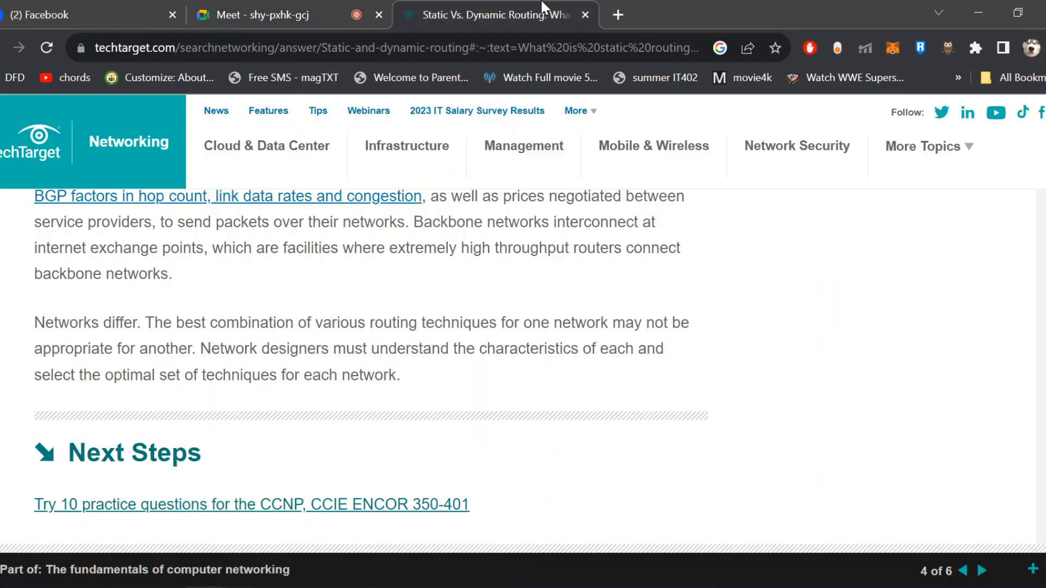
{"action": "middle_click", "coordinate": [486, 19]}
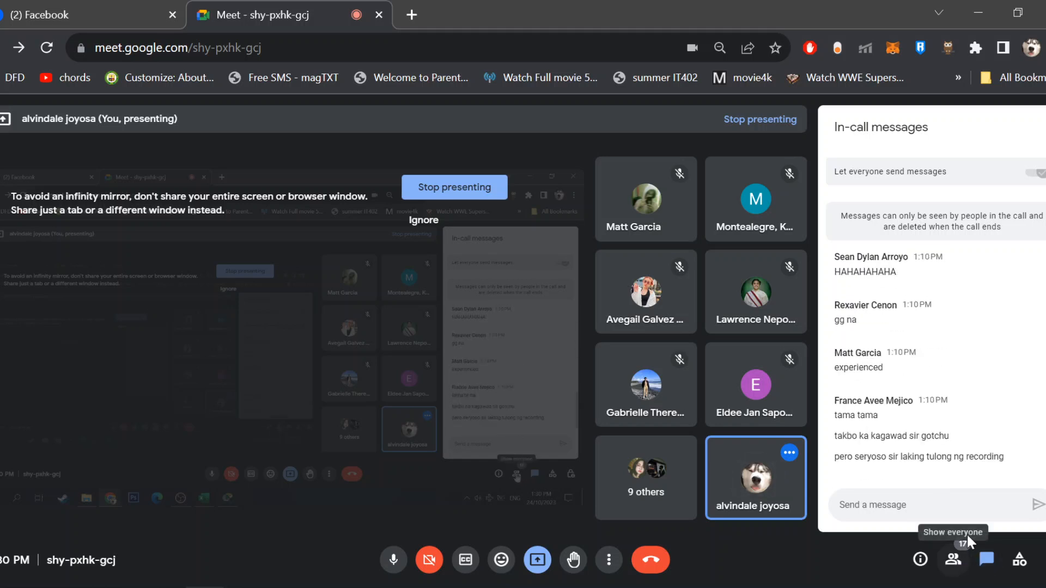
- Switch to Cisco Packet Tracer and start a new blank network without saving eigrp.pkt
{"action": "mouse_move", "coordinate": [422, 587]}
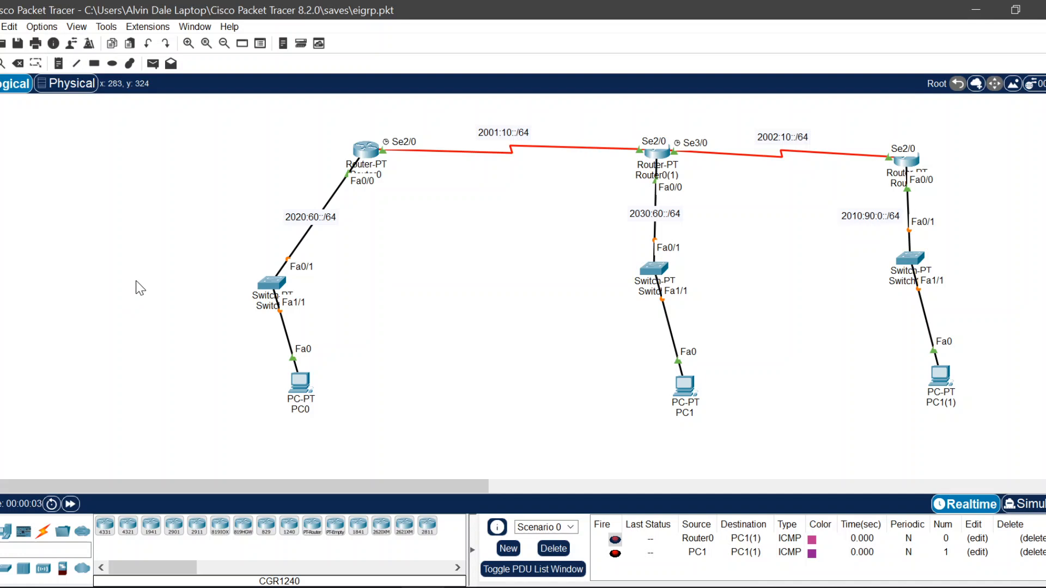
{"action": "key", "text": "ctrl+n"}
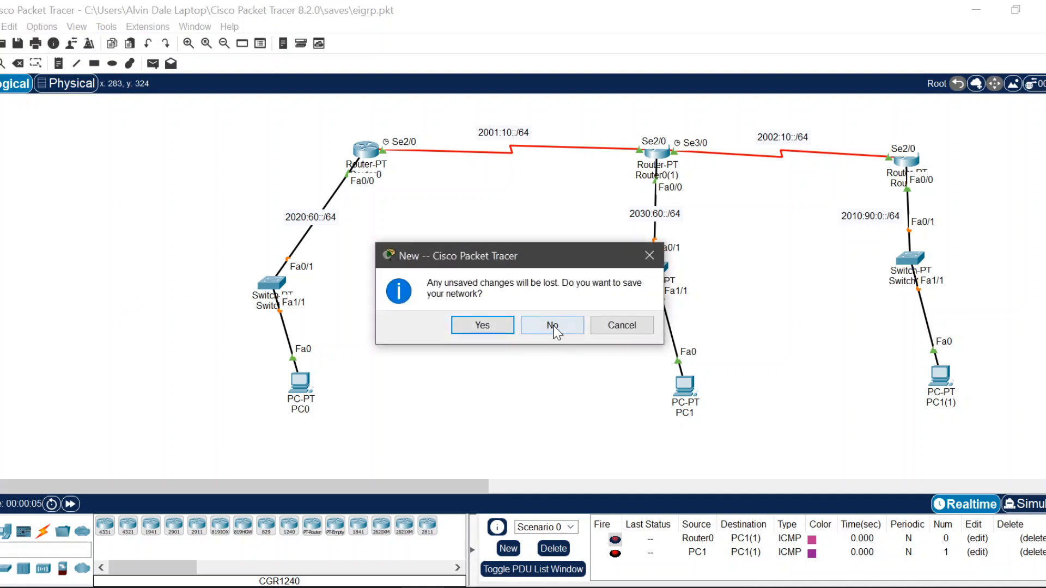
{"action": "left_click", "coordinate": [552, 325]}
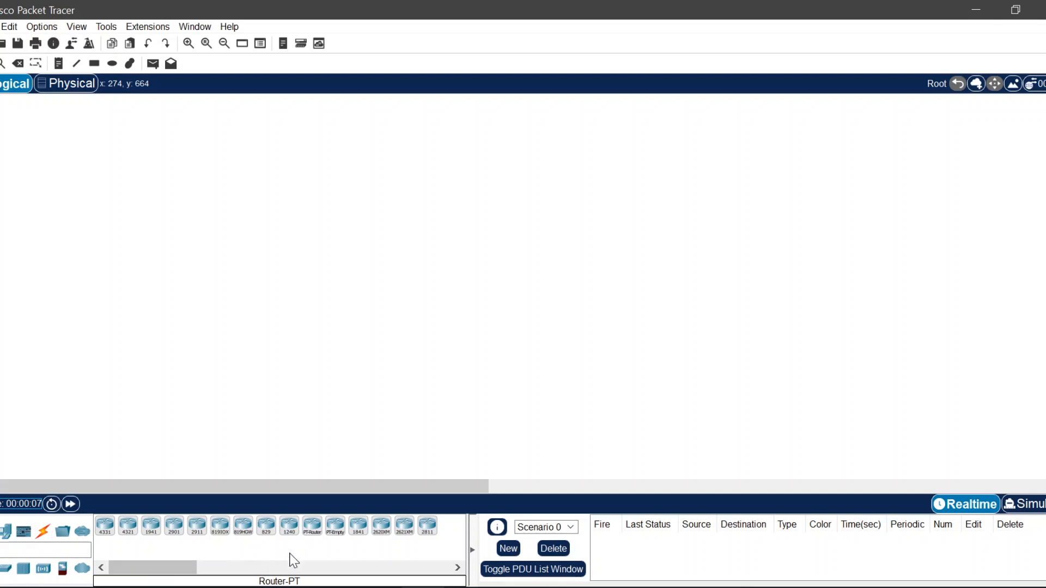
- Place two PT-Router devices side by side in the upper part of the workspace
{"action": "left_click", "coordinate": [312, 526]}
{"action": "left_click", "coordinate": [412, 162]}
{"action": "left_click", "coordinate": [312, 525]}
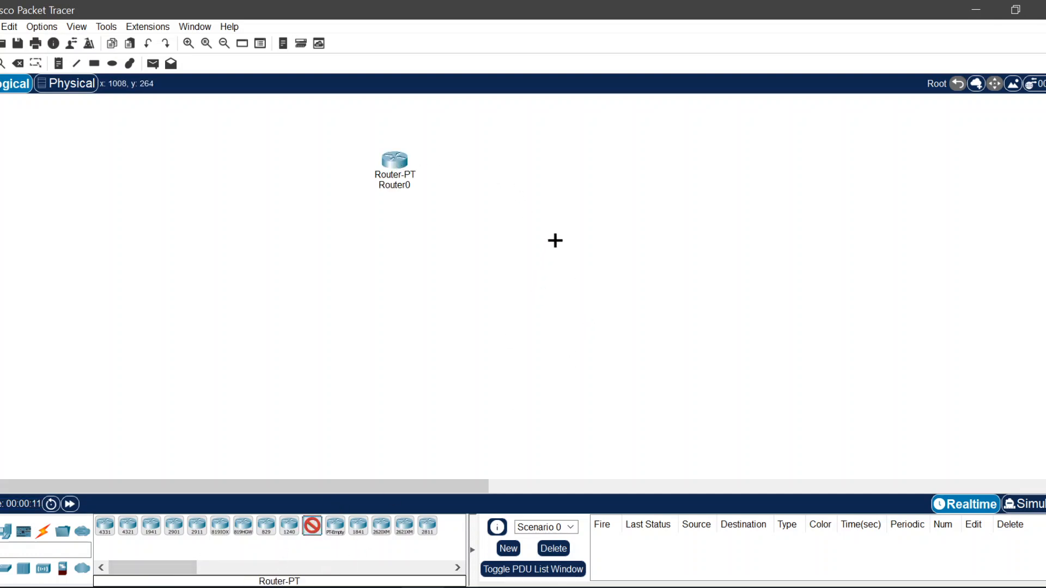
{"action": "left_click", "coordinate": [602, 163]}
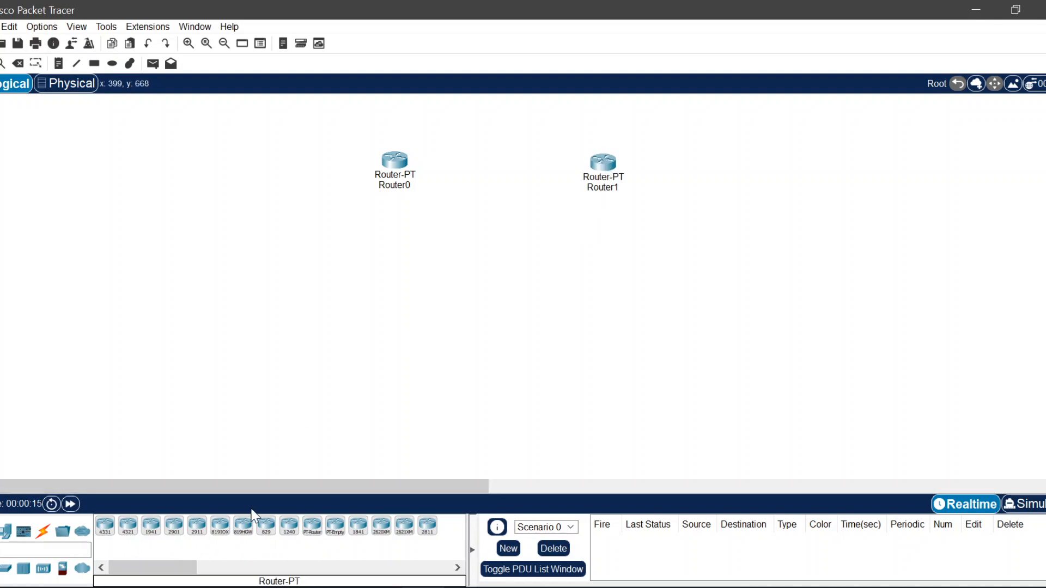
{"action": "left_click_drag", "start_coordinate": [179, 569], "coordinate": [134, 569]}
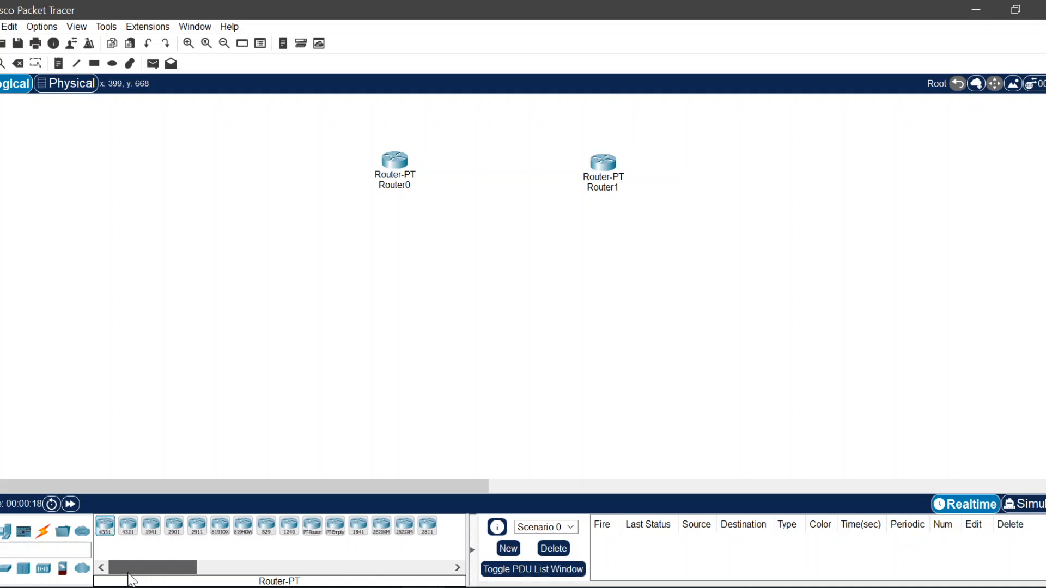
{"action": "left_click", "coordinate": [128, 532]}
{"action": "left_click", "coordinate": [106, 528]}
{"action": "left_click", "coordinate": [133, 530]}
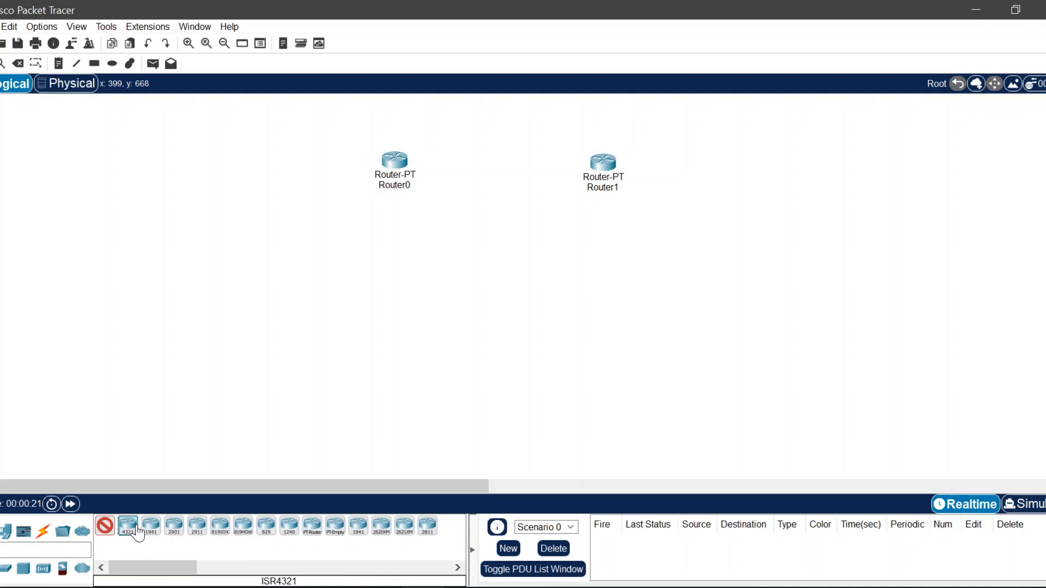
{"action": "left_click", "coordinate": [158, 531]}
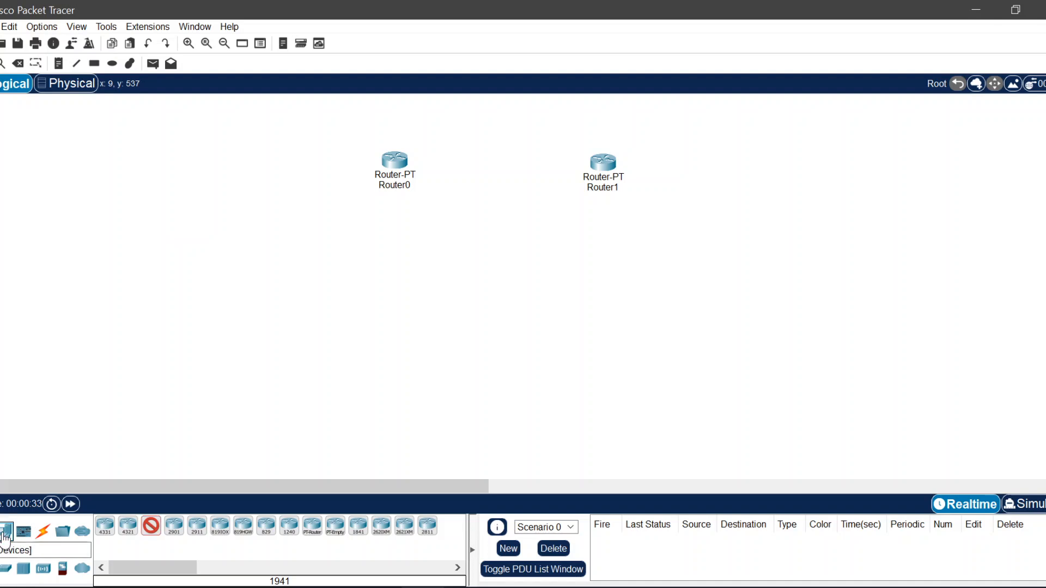
- Place two PC end devices below the first router
{"action": "left_click", "coordinate": [5, 531]}
{"action": "left_click", "coordinate": [105, 526]}
{"action": "left_click", "coordinate": [380, 361]}
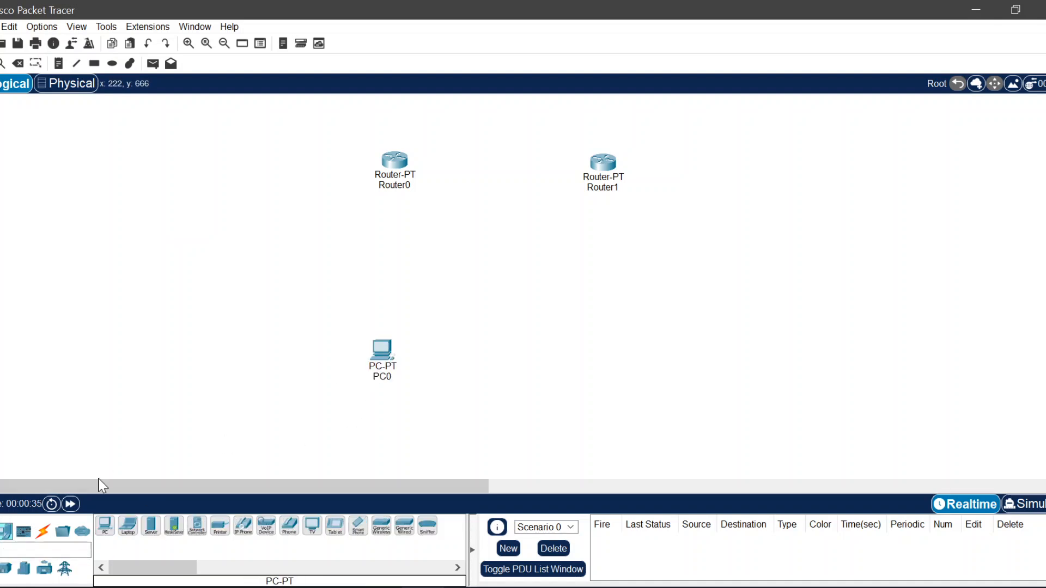
{"action": "left_click", "coordinate": [106, 526]}
{"action": "left_click", "coordinate": [301, 376]}
- Rearrange the two PCs side by side farther down and shift Router0 left so it sits above them
{"action": "left_click_drag", "start_coordinate": [254, 316], "coordinate": [421, 412]}
{"action": "left_click_drag", "start_coordinate": [377, 358], "coordinate": [292, 402]}
{"action": "left_click", "coordinate": [195, 420]}
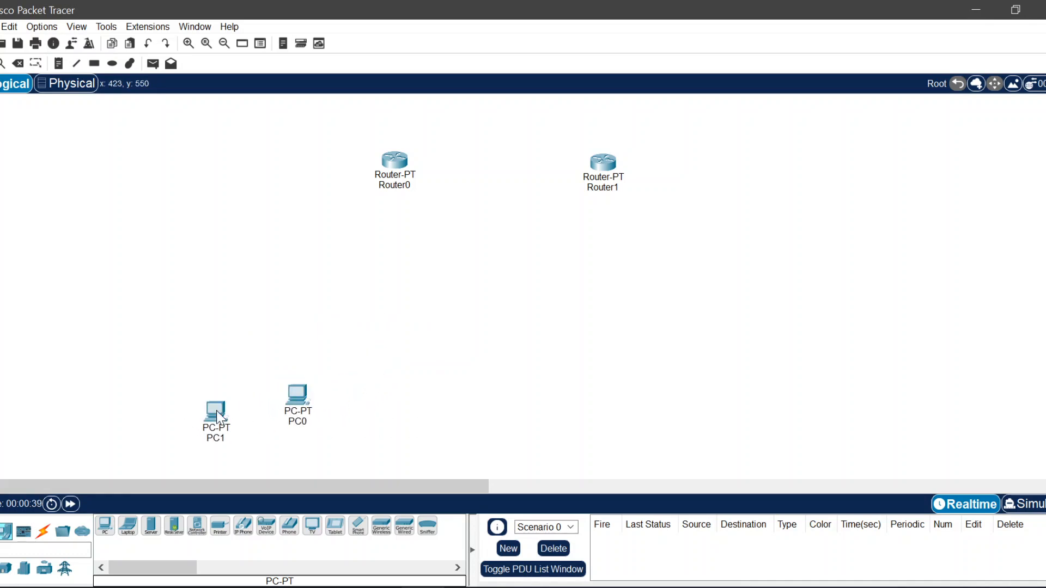
{"action": "left_click_drag", "start_coordinate": [393, 164], "coordinate": [283, 164]}
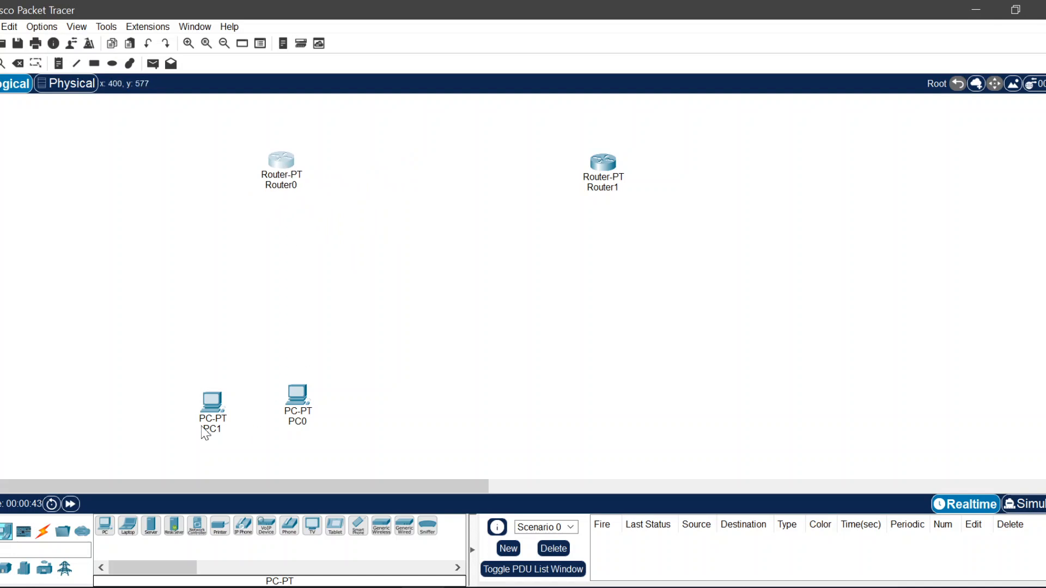
{"action": "left_click_drag", "start_coordinate": [216, 414], "coordinate": [218, 401]}
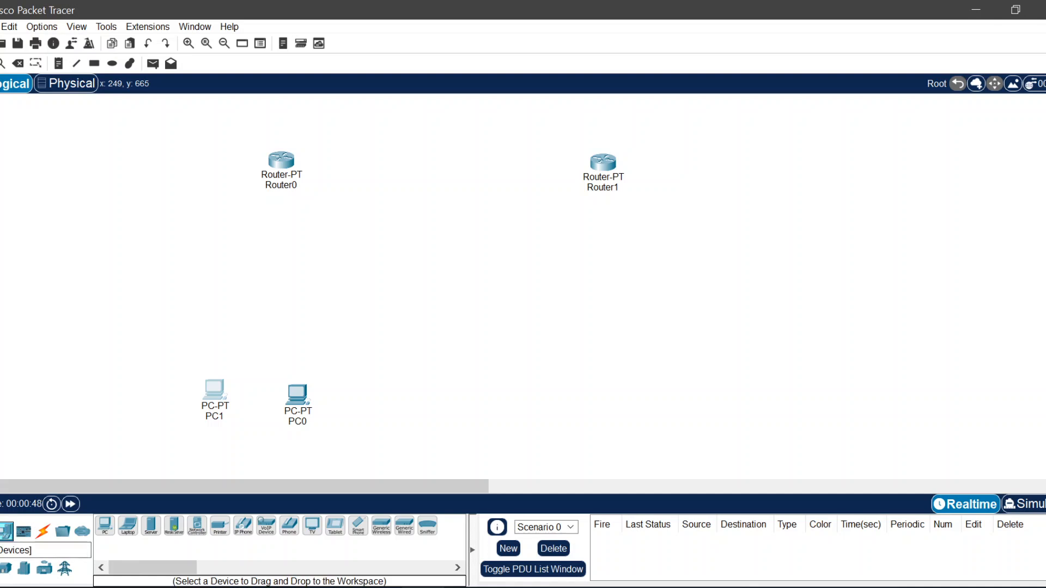
- Place two PT-Switch devices between the routers and the PCs, one under Router0 and one farther right
{"action": "left_click", "coordinate": [0, 531]}
{"action": "left_click", "coordinate": [3, 569]}
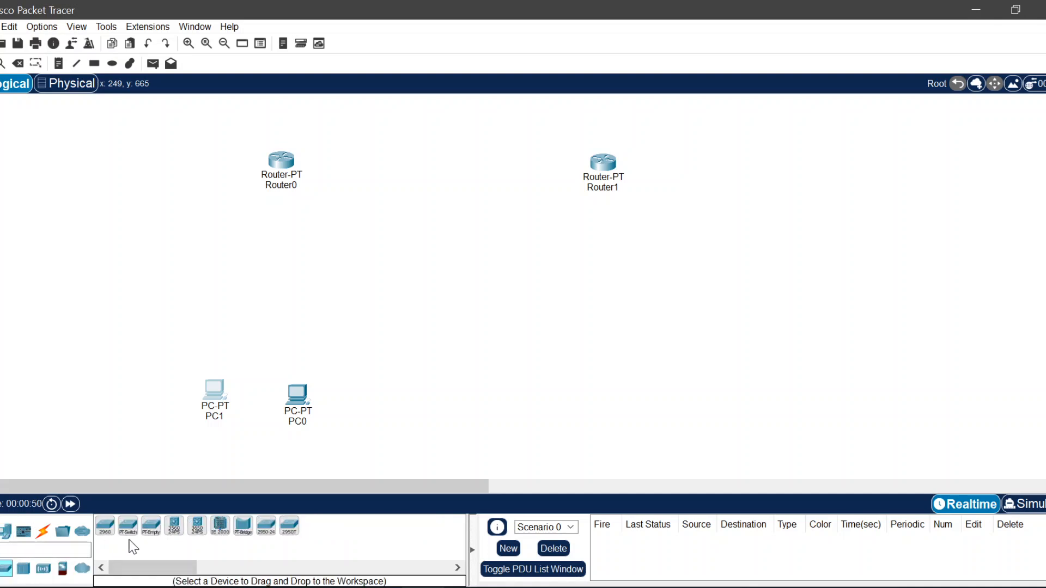
{"action": "left_click", "coordinate": [128, 526]}
{"action": "left_click", "coordinate": [270, 286]}
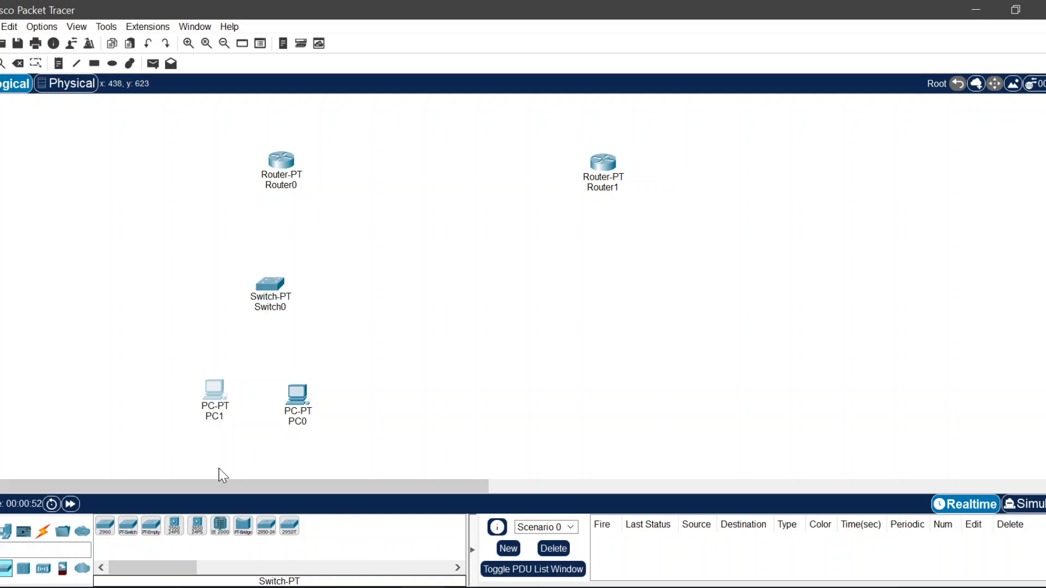
{"action": "left_click", "coordinate": [128, 526]}
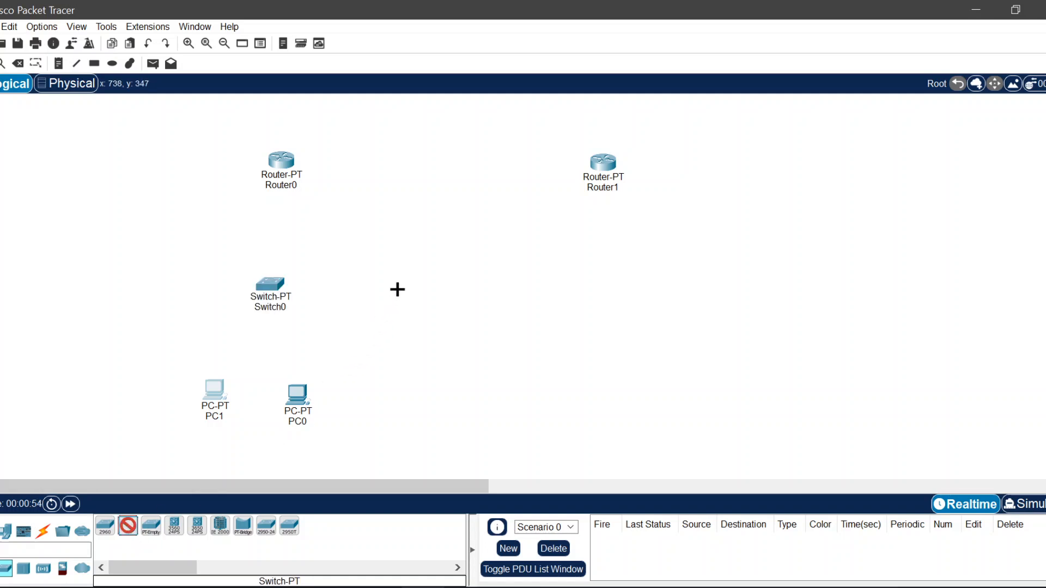
{"action": "left_click", "coordinate": [398, 292]}
- Move Switch0 together with PC0 and PC1 left as a group, away from Switch1
{"action": "left_click_drag", "start_coordinate": [105, 271], "coordinate": [308, 479]}
{"action": "left_click_drag", "start_coordinate": [274, 414], "coordinate": [202, 419]}
{"action": "left_click", "coordinate": [89, 385]}
{"action": "left_click_drag", "start_coordinate": [98, 371], "coordinate": [344, 440]}
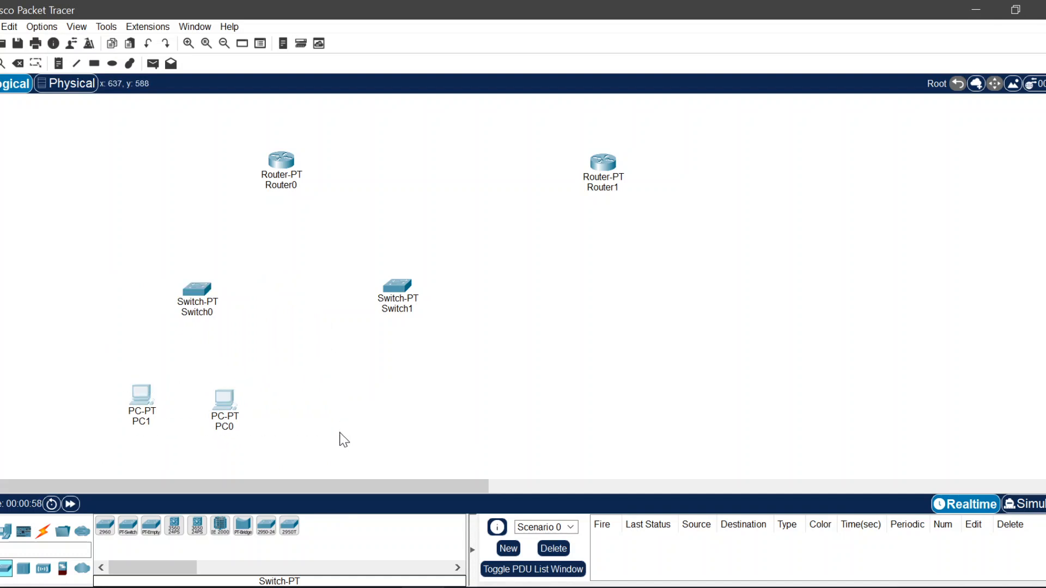
- Duplicate PC0 and PC1 and place the copies side by side below Switch1
{"action": "key", "text": "ctrl+c"}
{"action": "key", "text": "ctrl+v"}
{"action": "left_click_drag", "start_coordinate": [225, 374], "coordinate": [455, 403]}
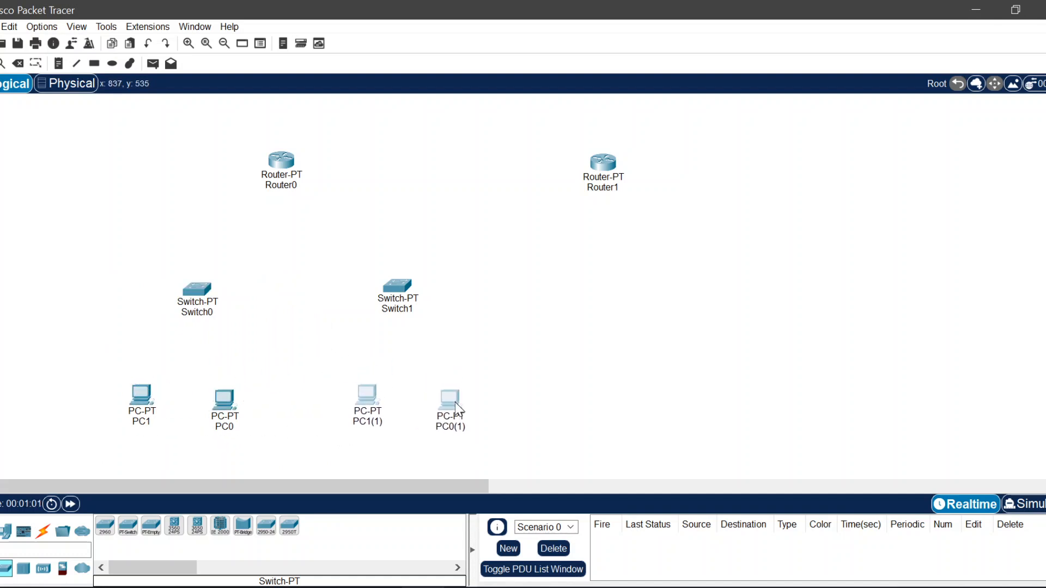
- Cable Switch0 to PC1, Router0 and PC0 using the automatic connection type
{"action": "left_click", "coordinate": [43, 531]}
{"action": "left_click", "coordinate": [104, 526]}
{"action": "left_click", "coordinate": [146, 396]}
{"action": "left_click", "coordinate": [196, 291]}
{"action": "left_click", "coordinate": [104, 526]}
{"action": "left_click", "coordinate": [204, 297]}
{"action": "left_click", "coordinate": [279, 162]}
{"action": "left_click", "coordinate": [105, 526]}
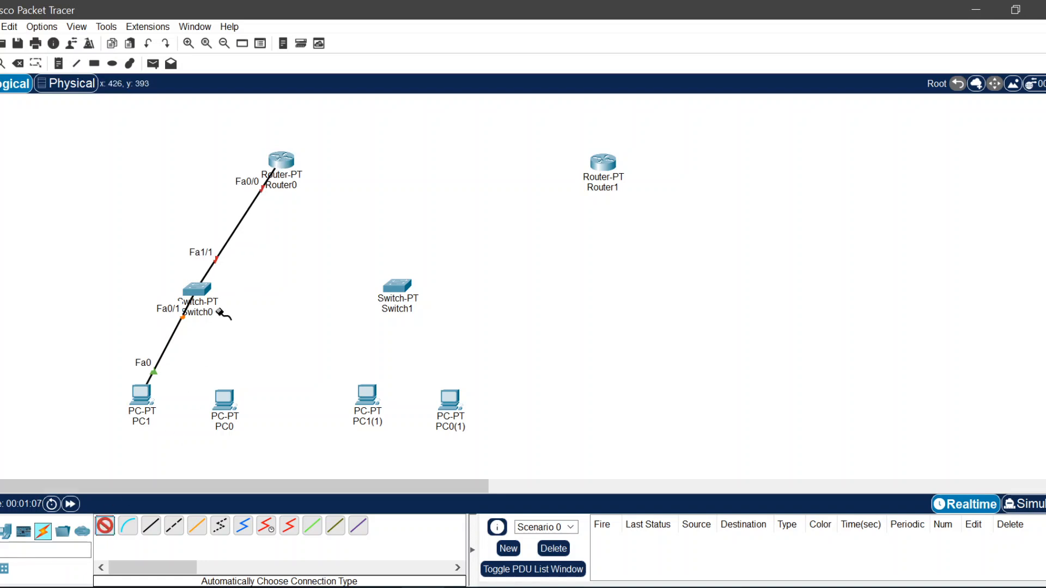
{"action": "left_click", "coordinate": [204, 296]}
{"action": "left_click", "coordinate": [226, 402]}
- Cable Router0 to Switch1 and Switch1 to the two duplicated PCs using the automatic connection type
{"action": "left_click", "coordinate": [104, 525]}
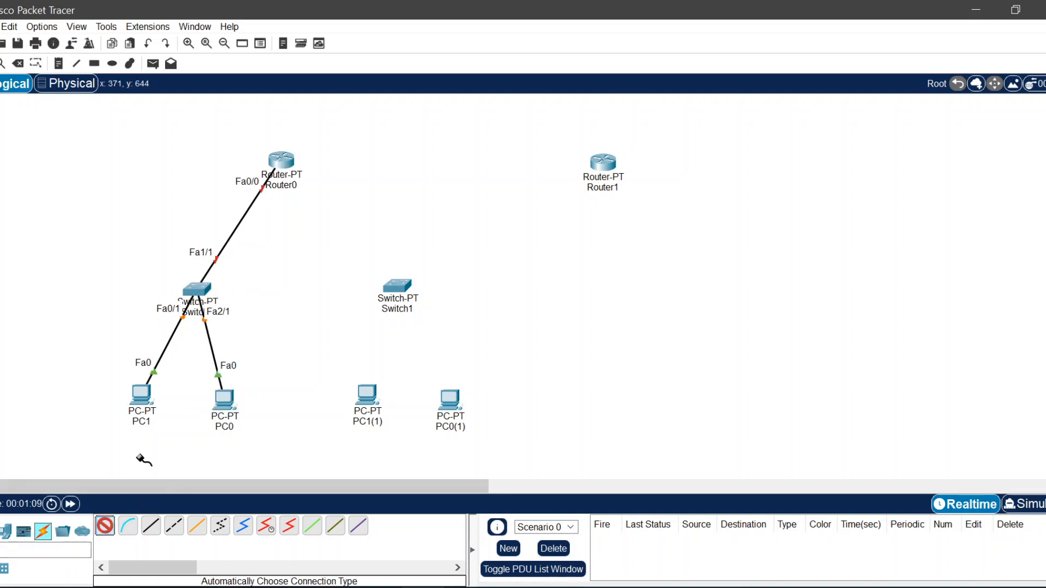
{"action": "left_click", "coordinate": [280, 162]}
{"action": "left_click", "coordinate": [395, 285]}
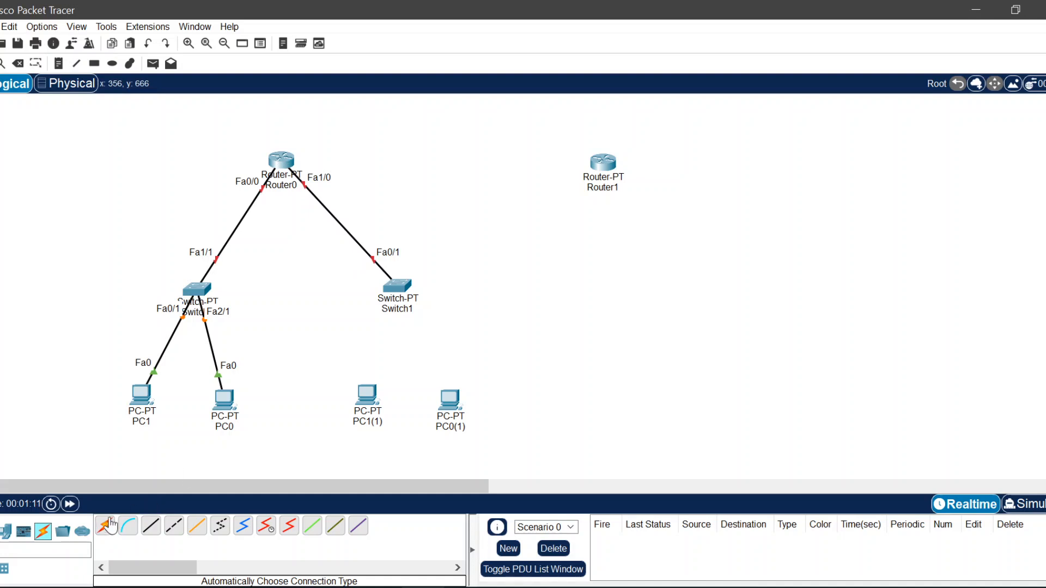
{"action": "left_click", "coordinate": [396, 285]}
{"action": "left_click", "coordinate": [367, 393]}
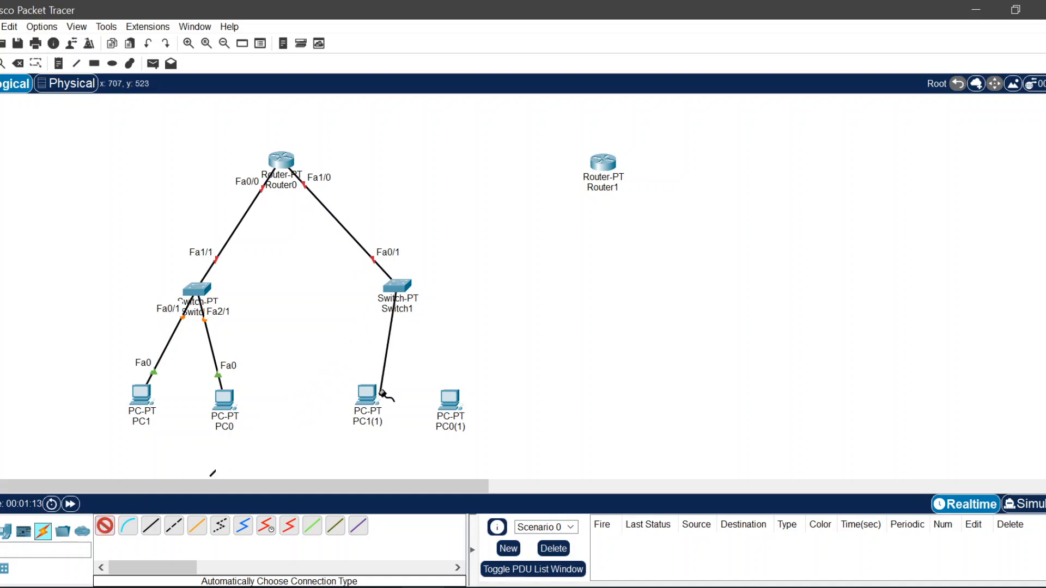
{"action": "left_click", "coordinate": [105, 526]}
{"action": "left_click", "coordinate": [386, 291]}
{"action": "left_click", "coordinate": [447, 400]}
- Move the two duplicated PCs and Switch1 slightly left, closer to the Switch0 branch
{"action": "left_click_drag", "start_coordinate": [333, 361], "coordinate": [491, 434]}
{"action": "left_click_drag", "start_coordinate": [441, 404], "coordinate": [411, 406]}
{"action": "left_click_drag", "start_coordinate": [342, 269], "coordinate": [427, 306]}
{"action": "left_click_drag", "start_coordinate": [404, 290], "coordinate": [363, 299]}
{"action": "left_click", "coordinate": [455, 264]}
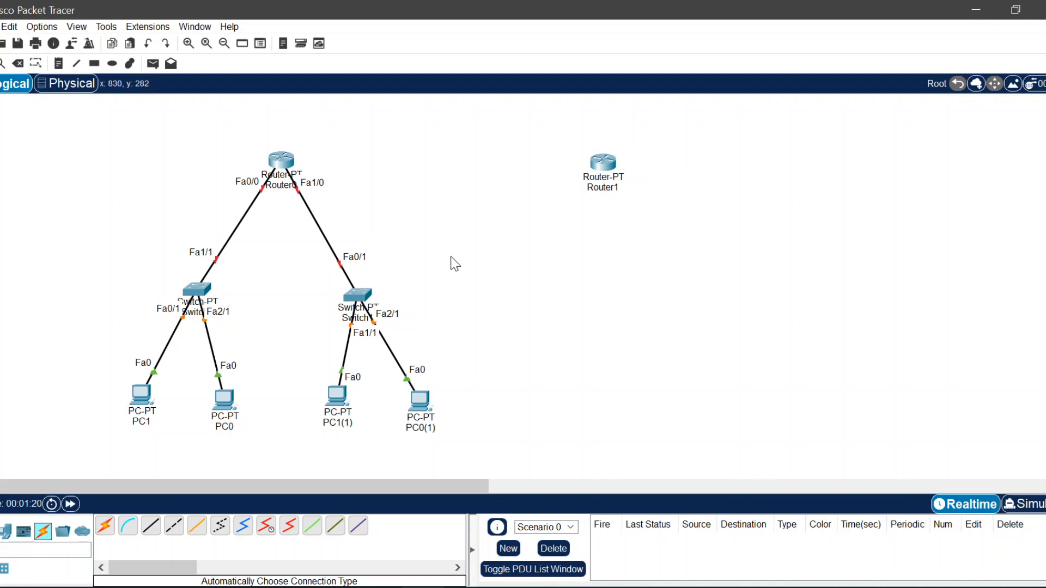
- Duplicate Switch1 with its two connected PCs and place the copy directly below Router1
{"action": "left_click", "coordinate": [7, 534]}
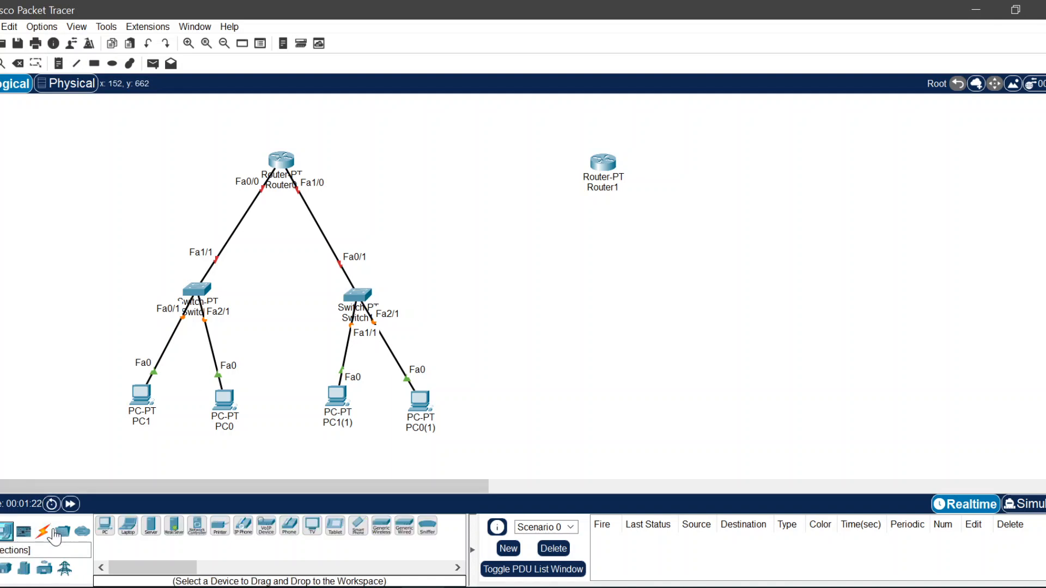
{"action": "left_click_drag", "start_coordinate": [300, 267], "coordinate": [446, 407]}
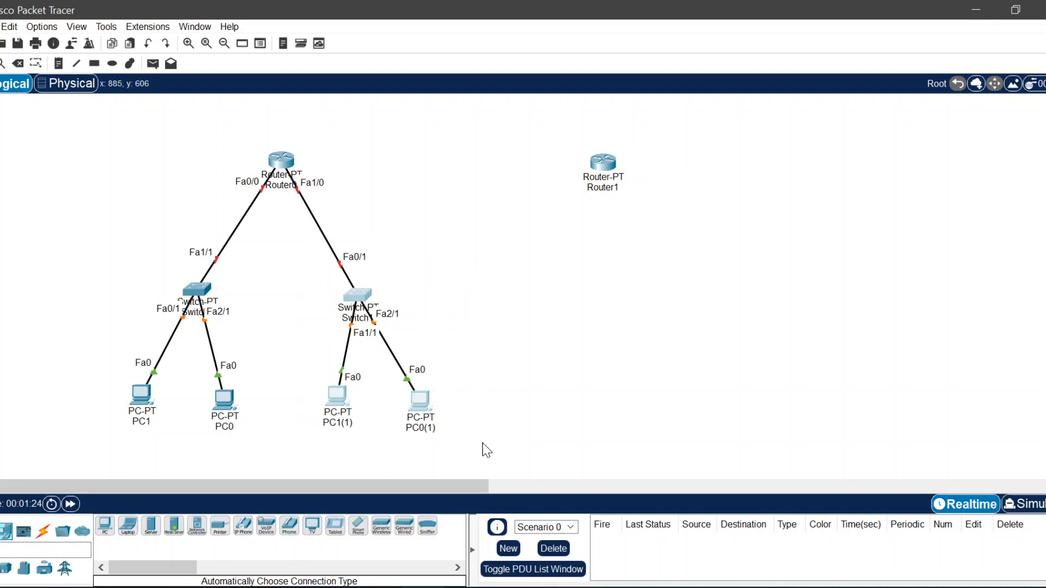
{"action": "key", "text": "ctrl+v"}
{"action": "left_click_drag", "start_coordinate": [362, 280], "coordinate": [590, 283]}
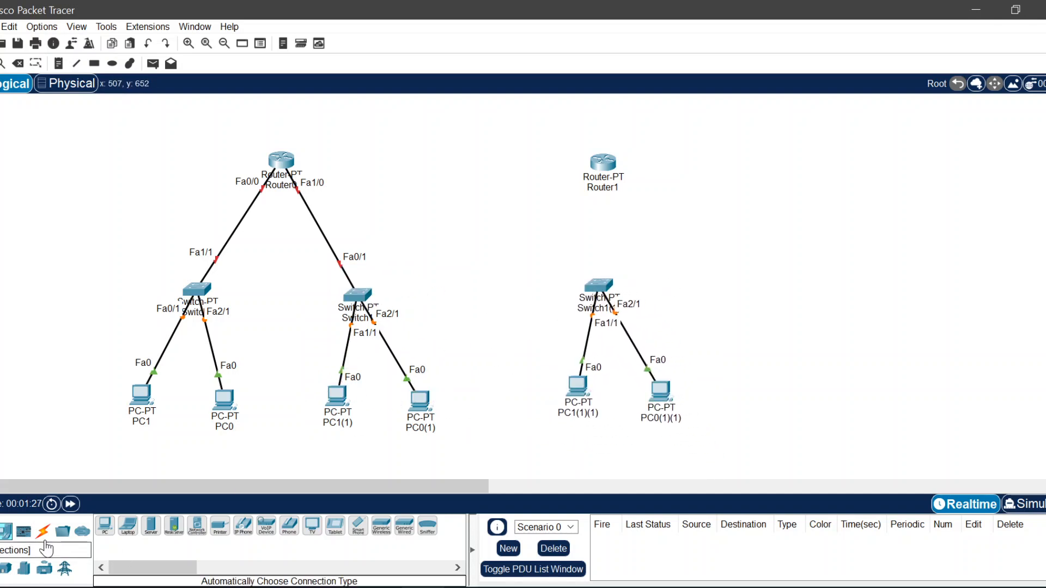
- Cable Router1 to the switch below it automatically and shift that whole branch farther right
{"action": "left_click", "coordinate": [43, 531]}
{"action": "left_click", "coordinate": [105, 525]}
{"action": "left_click", "coordinate": [603, 169]}
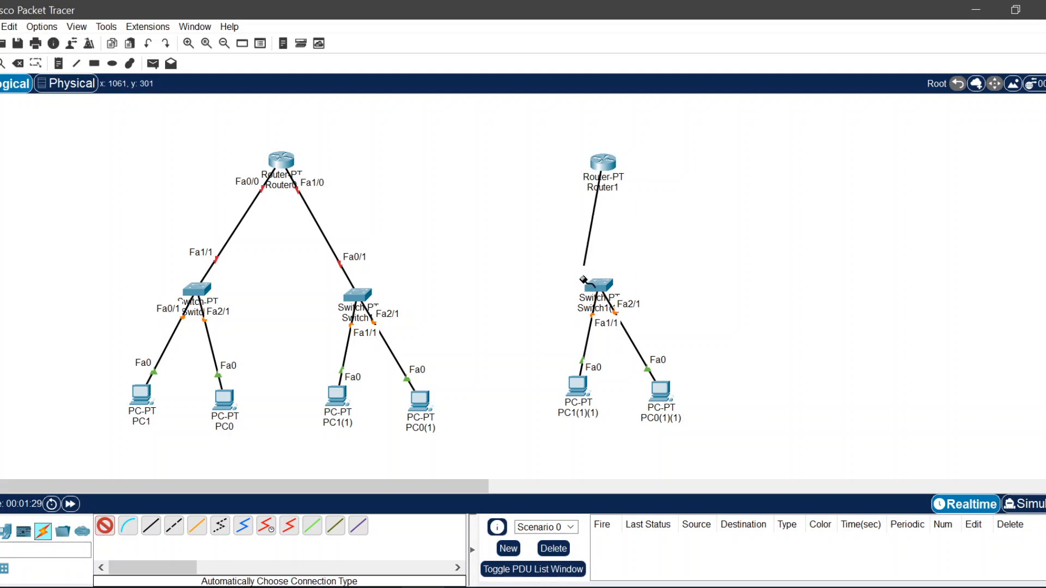
{"action": "left_click", "coordinate": [597, 284]}
{"action": "left_click_drag", "start_coordinate": [532, 125], "coordinate": [730, 461]}
{"action": "left_click_drag", "start_coordinate": [599, 169], "coordinate": [677, 171]}
{"action": "left_click", "coordinate": [538, 237]}
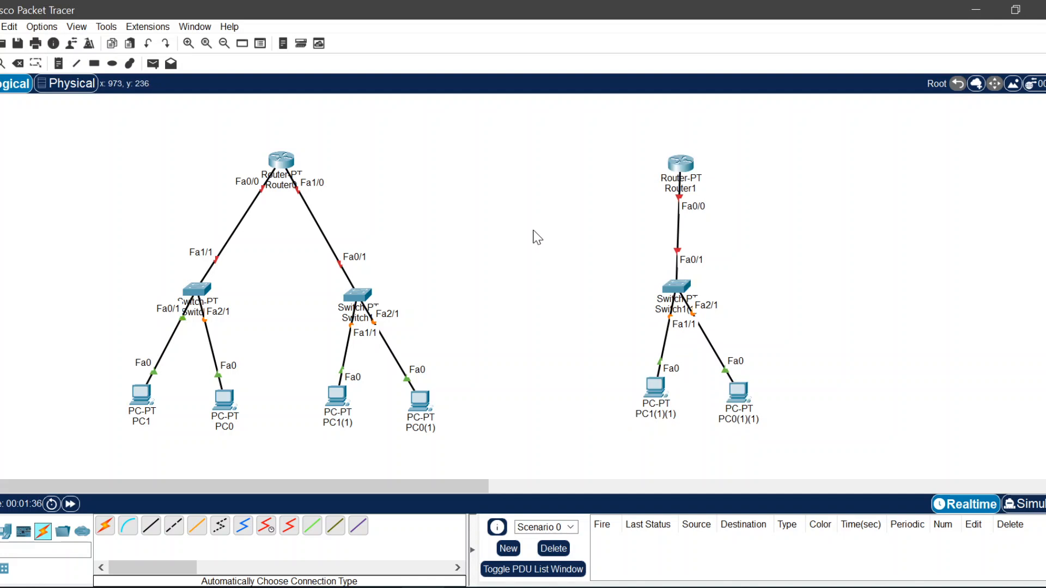
- Connect Router0 to Router1 with the automatic connection type and place Router0 level with Router1
{"action": "mouse_move", "coordinate": [280, 163]}
{"action": "left_mouse_down"}
{"action": "mouse_move", "coordinate": [294, 172]}
{"action": "mouse_move", "coordinate": [286, 179]}
{"action": "left_mouse_up"}
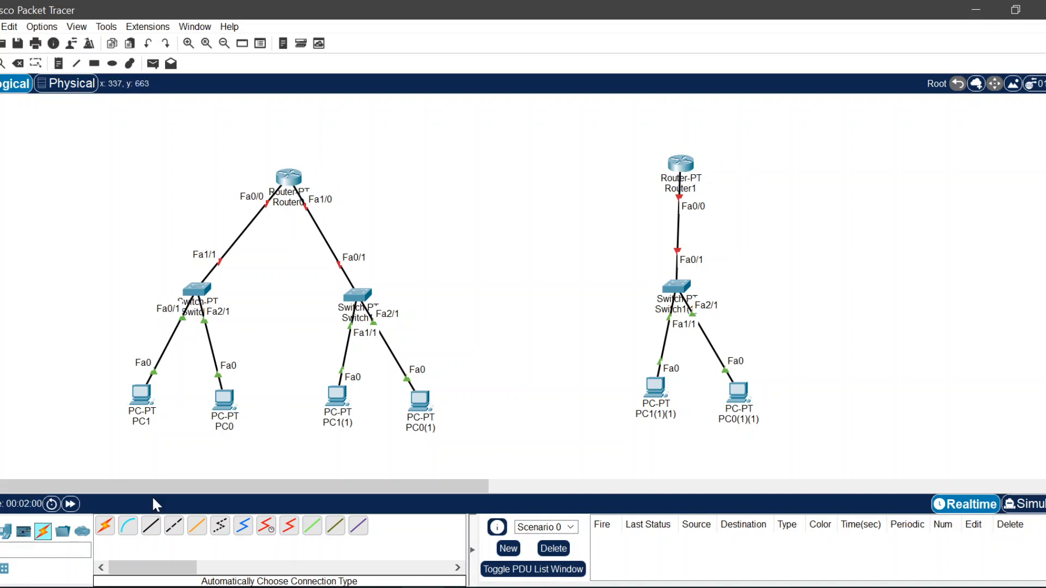
{"action": "left_click", "coordinate": [107, 526]}
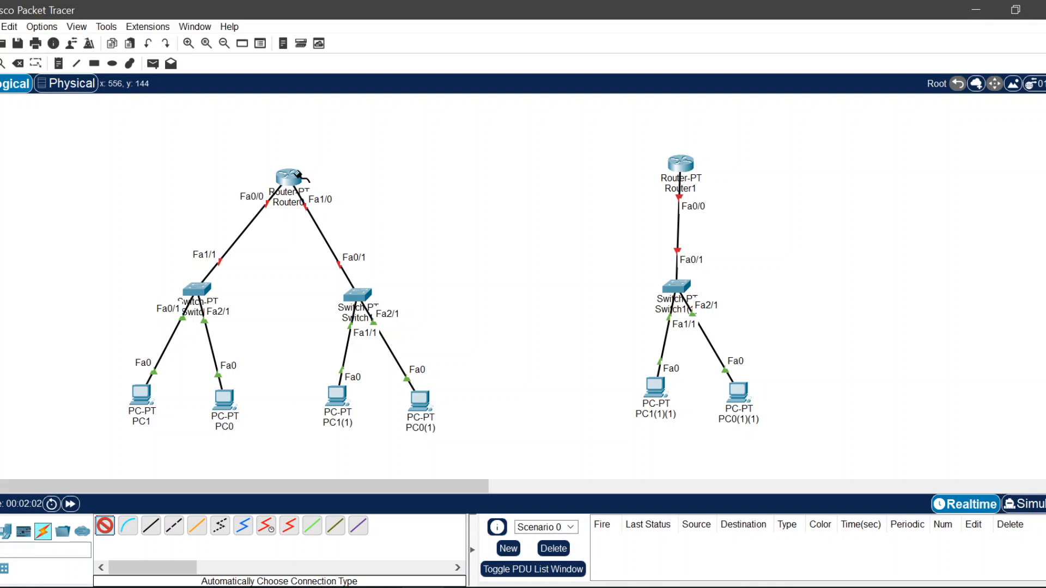
{"action": "left_click", "coordinate": [296, 177]}
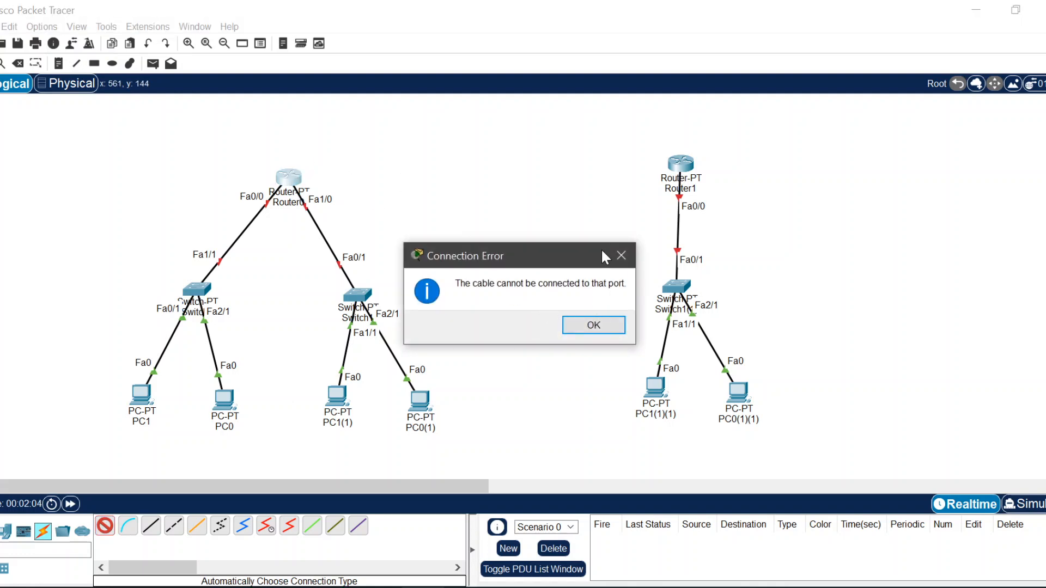
{"action": "left_click", "coordinate": [634, 257]}
{"action": "left_click", "coordinate": [680, 164]}
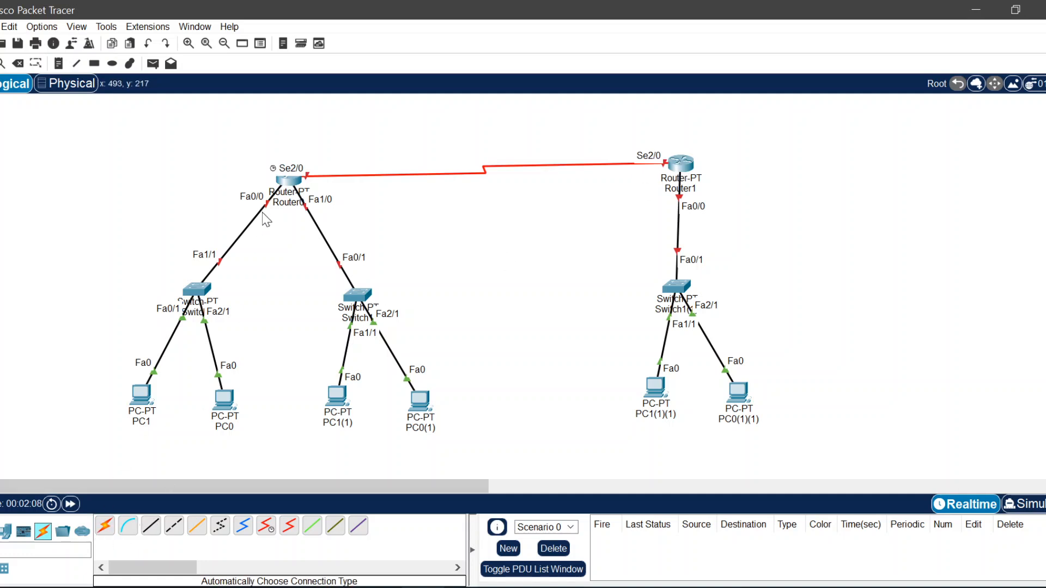
{"action": "left_click_drag", "start_coordinate": [291, 185], "coordinate": [290, 166]}
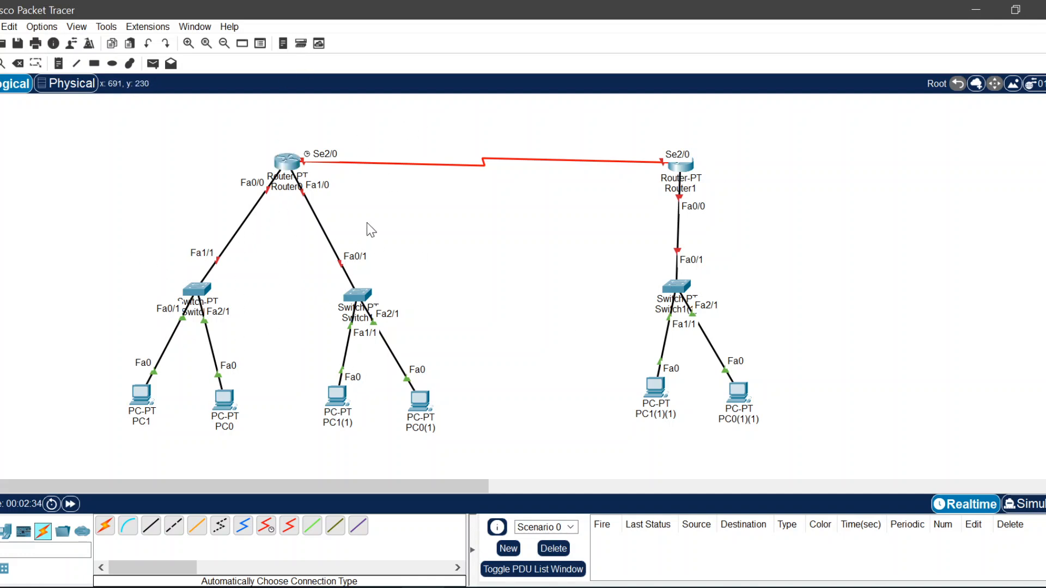
- Add network notes 192.168.1.0/25 on the Router0–Switch0 link and 192.168.1.128/25 on the Router0–Switch1 link
{"action": "left_click", "coordinate": [59, 63]}
{"action": "left_click", "coordinate": [210, 215]}
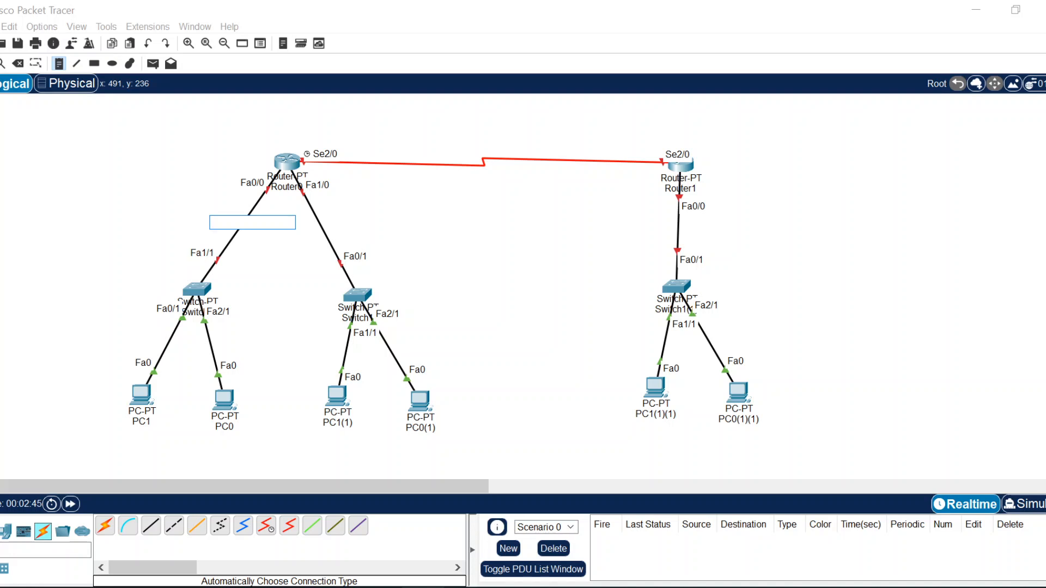
{"action": "type", "text": "192.168.1.0/25"}
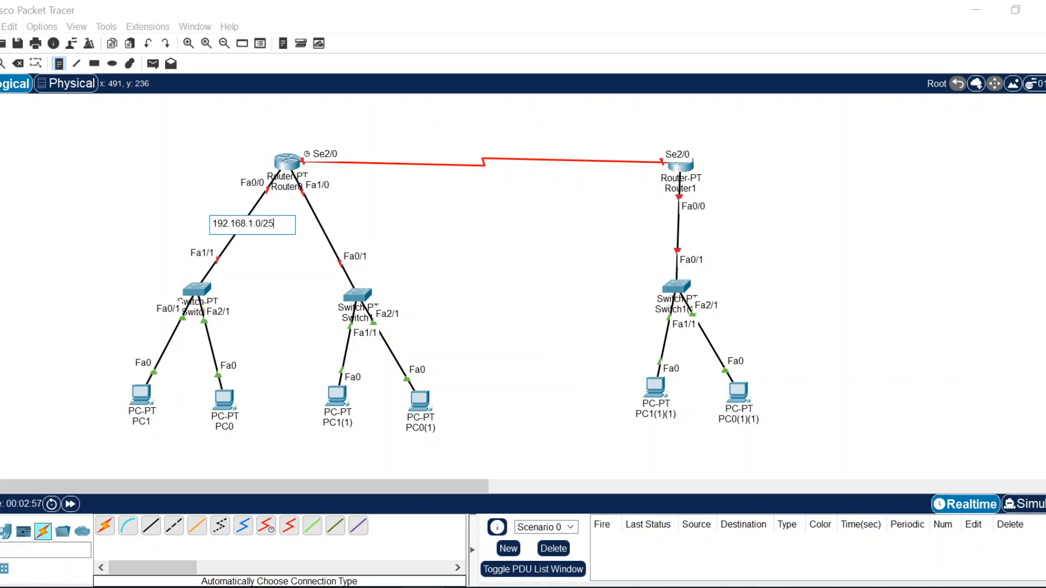
{"action": "left_click", "coordinate": [313, 222]}
{"action": "type", "text": "192.168."}
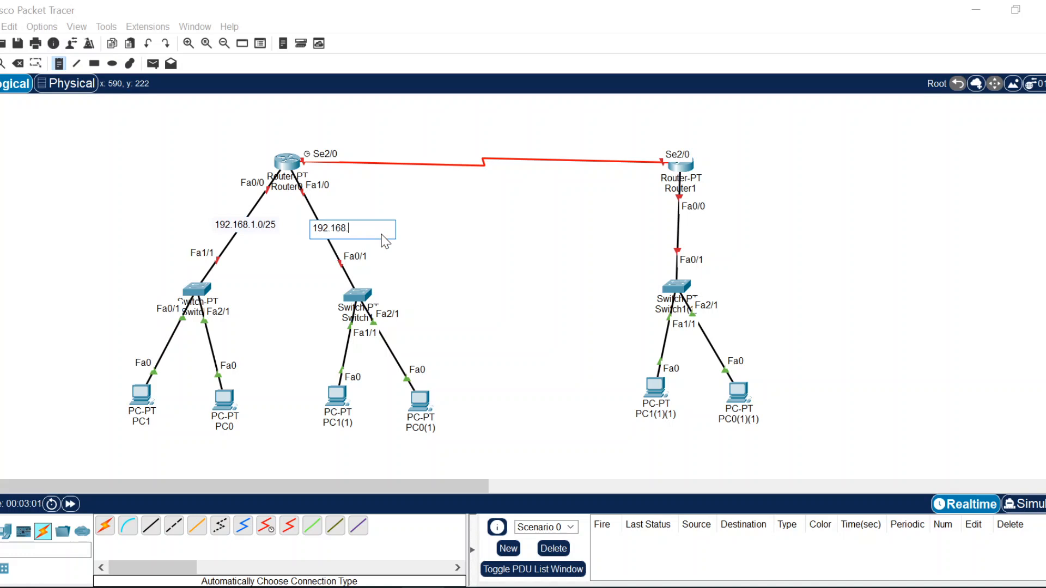
{"action": "type", "text": "1.128/25"}
{"action": "left_click", "coordinate": [397, 38]}
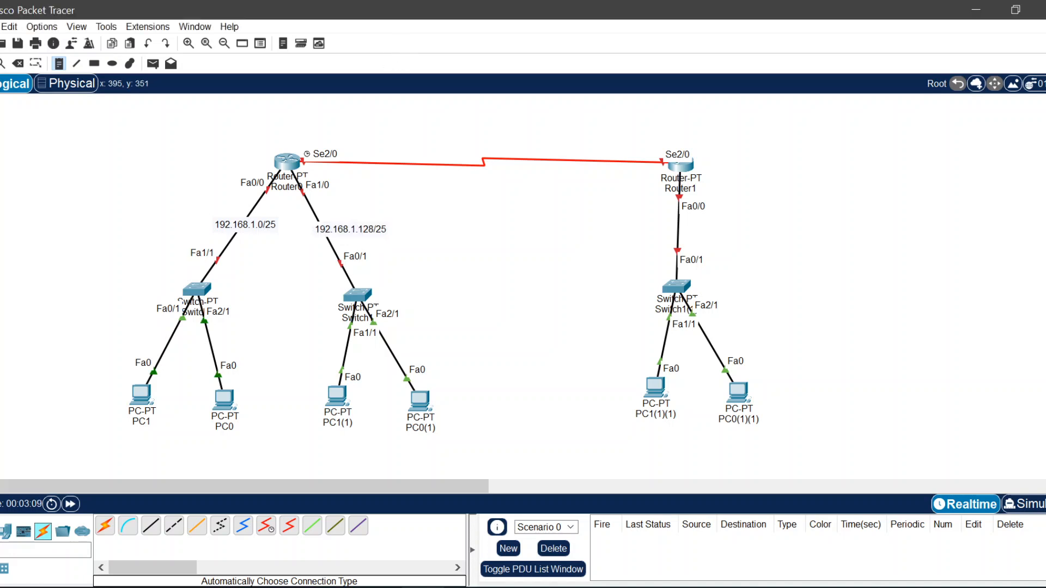
- Move the two network notes slightly left and line them up at the same height
{"action": "left_click", "coordinate": [0, 63]}
{"action": "left_click", "coordinate": [234, 223]}
{"action": "left_click_drag", "start_coordinate": [235, 222], "coordinate": [229, 222]}
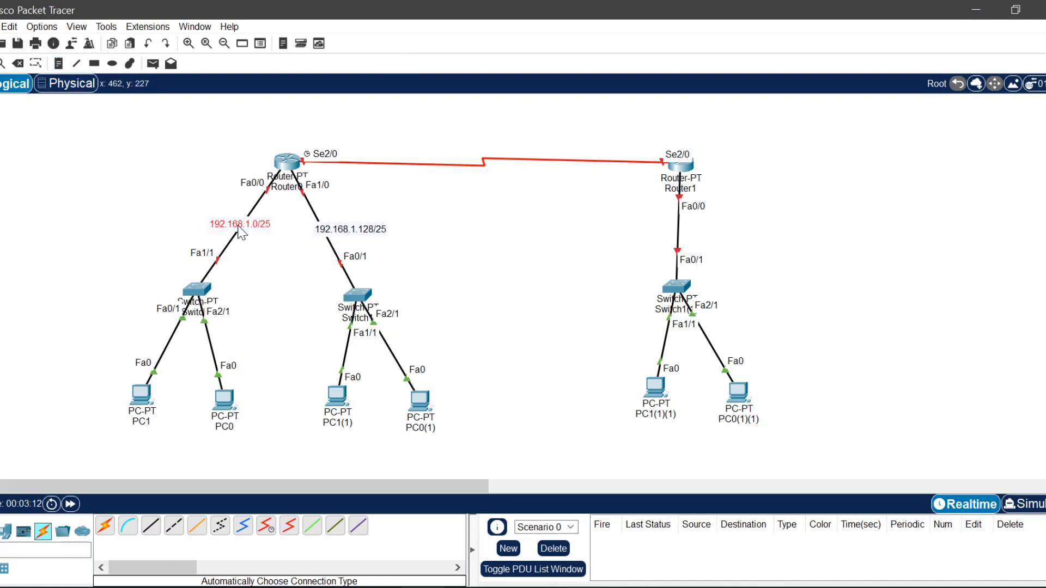
{"action": "left_click_drag", "start_coordinate": [358, 229], "coordinate": [345, 228]}
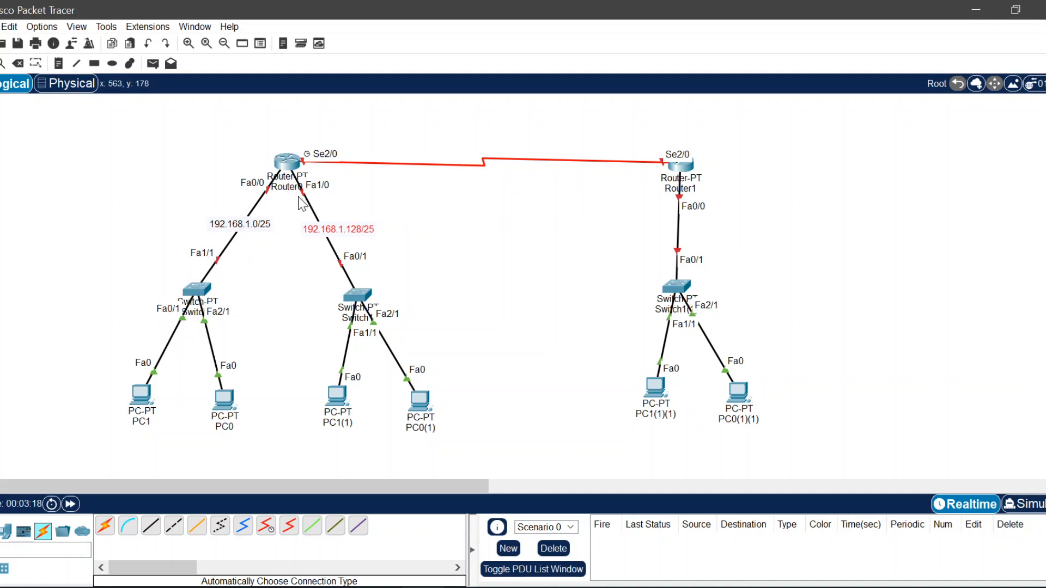
{"action": "left_click_drag", "start_coordinate": [343, 237], "coordinate": [340, 232]}
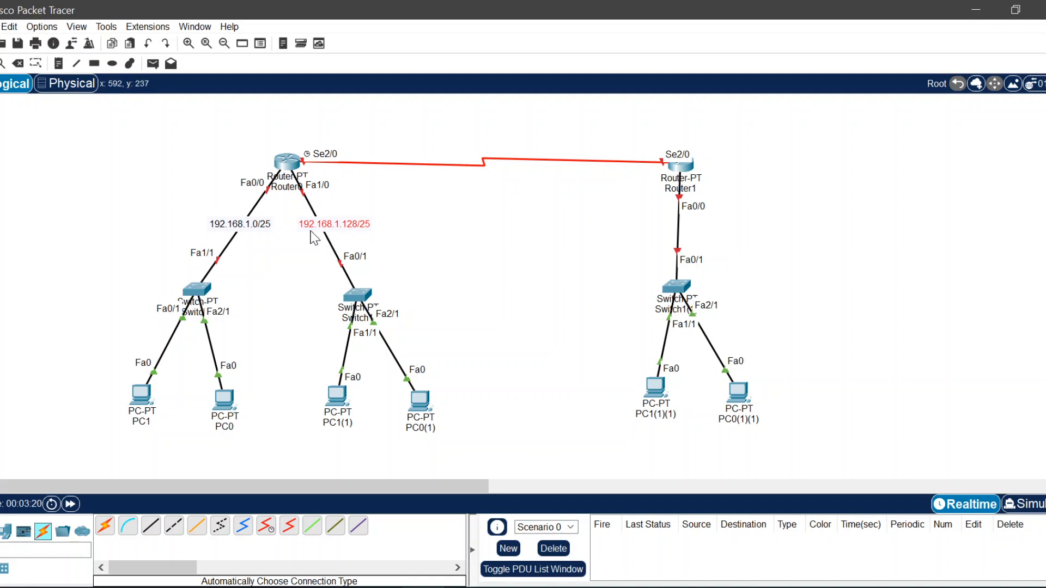
- Prefix both network notes below Router0 with ".1-"
{"action": "double_click", "coordinate": [263, 225]}
{"action": "key", "text": "Return"}
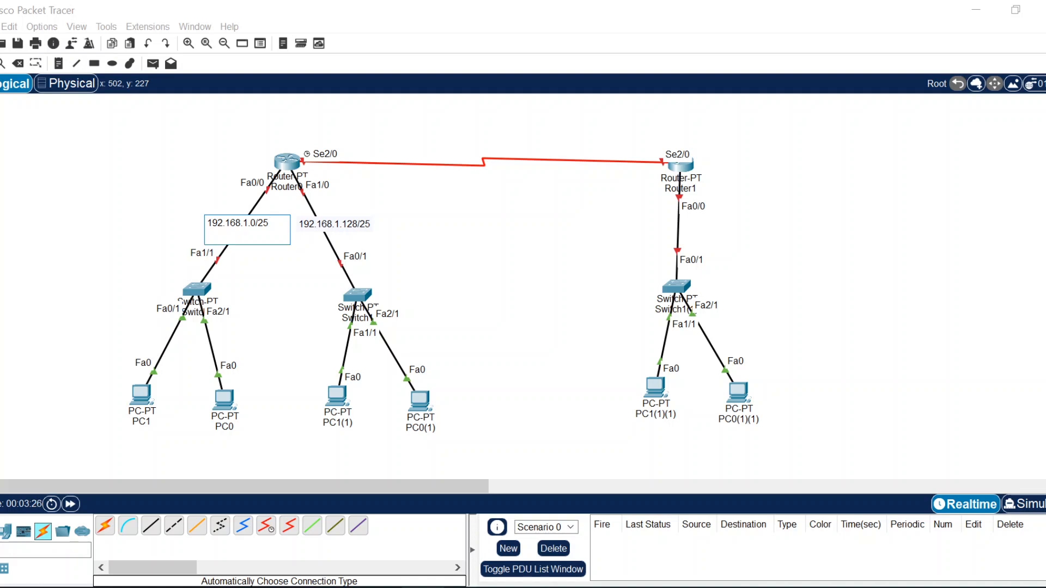
{"action": "key", "text": "Up"}
{"action": "type", "text": ".1-1"}
{"action": "left_click", "coordinate": [315, 227]}
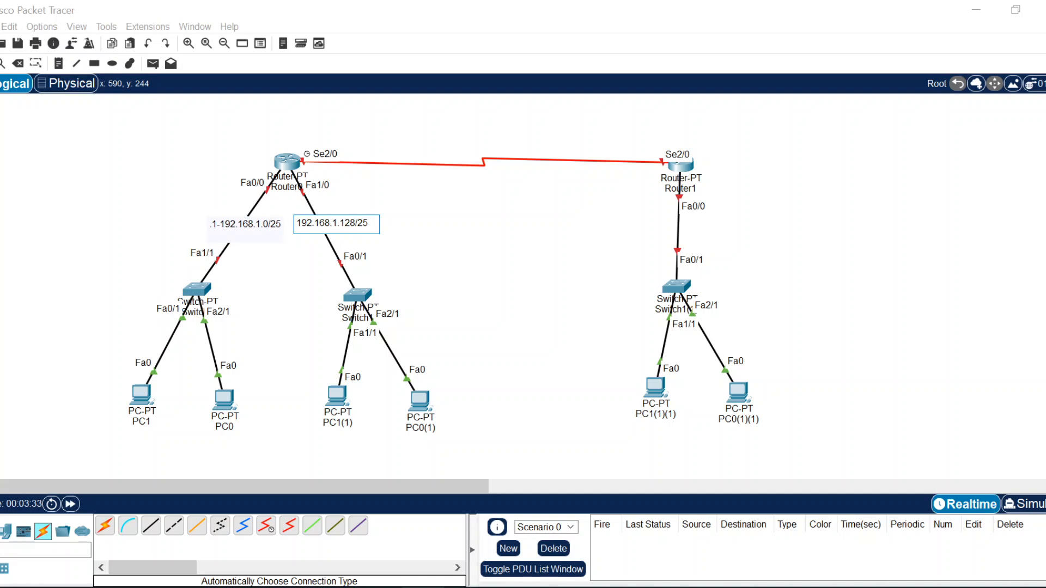
{"action": "type", "text": ".1-"}
{"action": "left_click", "coordinate": [470, 41]}
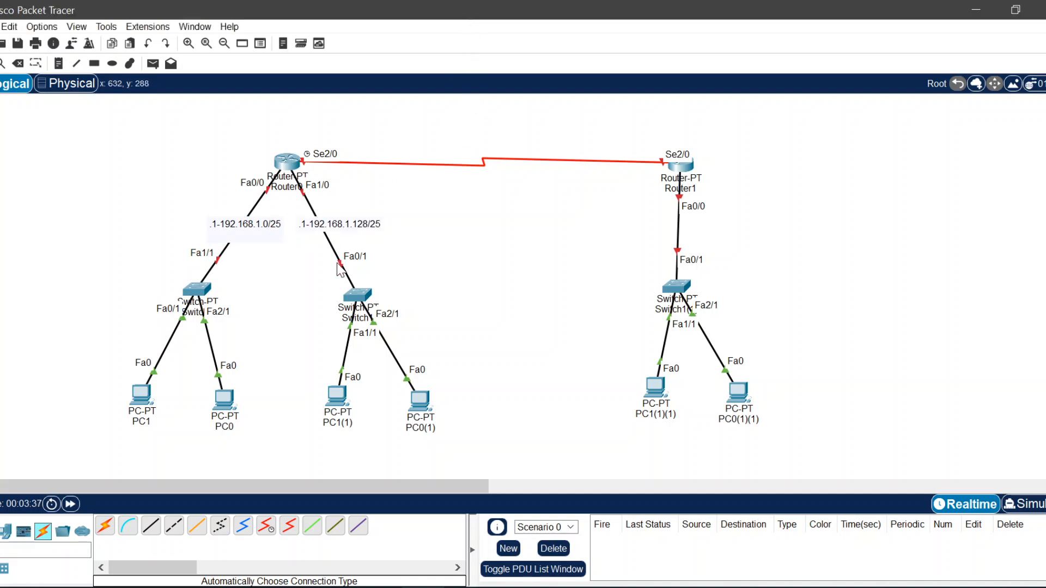
- Remove the ".1-" prefix from both network notes below Router0
{"action": "left_click", "coordinate": [219, 226]}
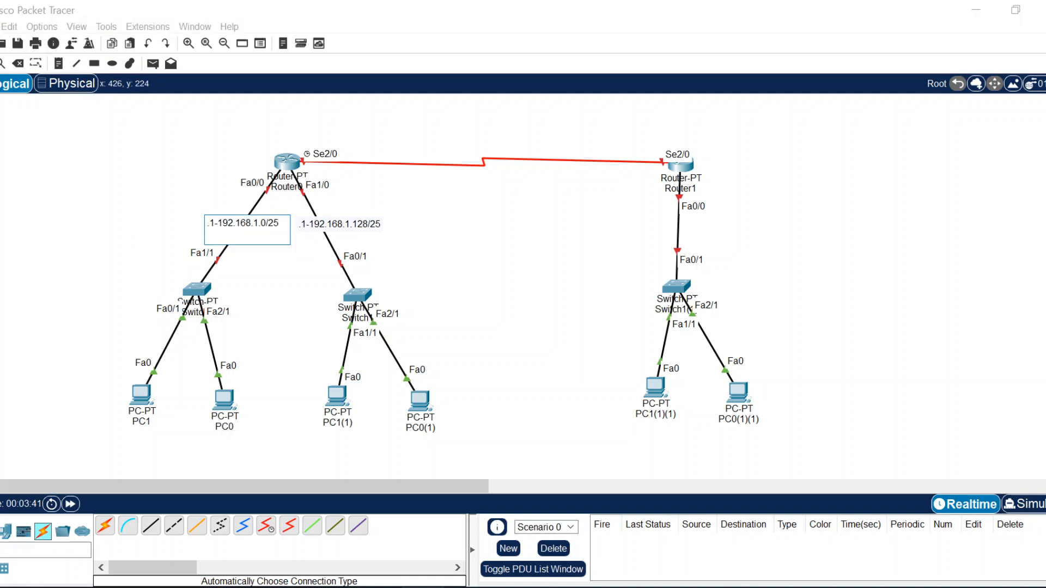
{"action": "key", "text": "BackSpace"}
{"action": "key", "text": "BackSpace"}
{"action": "key", "text": "BackSpace"}
{"action": "left_click", "coordinate": [315, 227]}
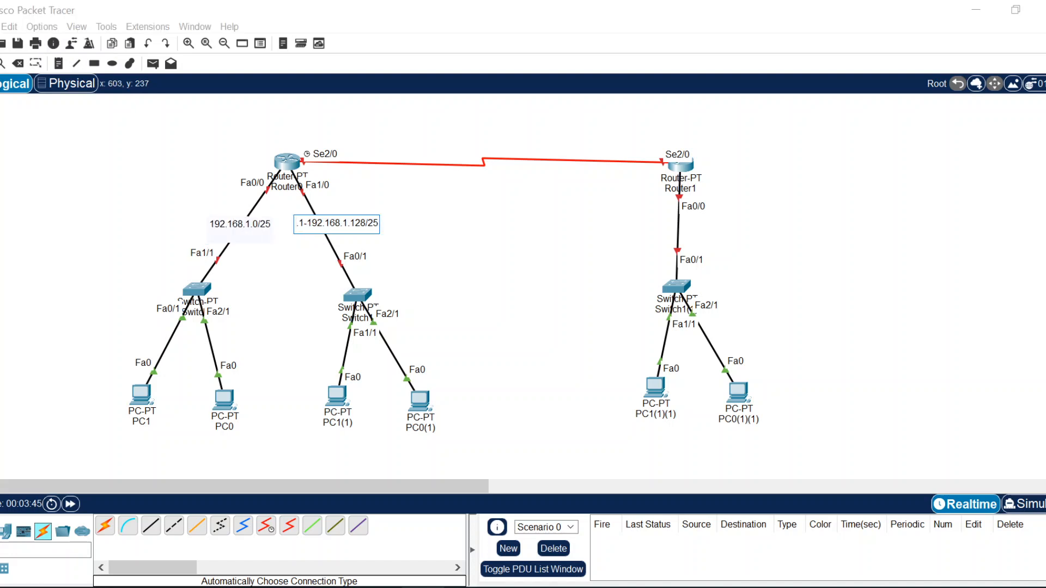
{"action": "key", "text": "BackSpace"}
{"action": "key", "text": "BackSpace"}
{"action": "key", "text": "BackSpace"}
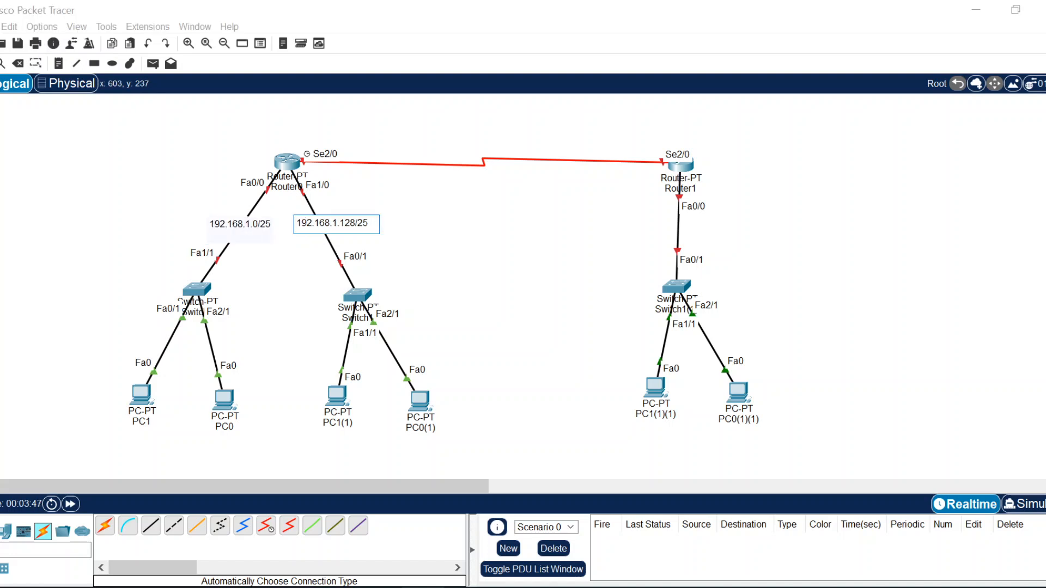
{"action": "left_click", "coordinate": [418, 2]}
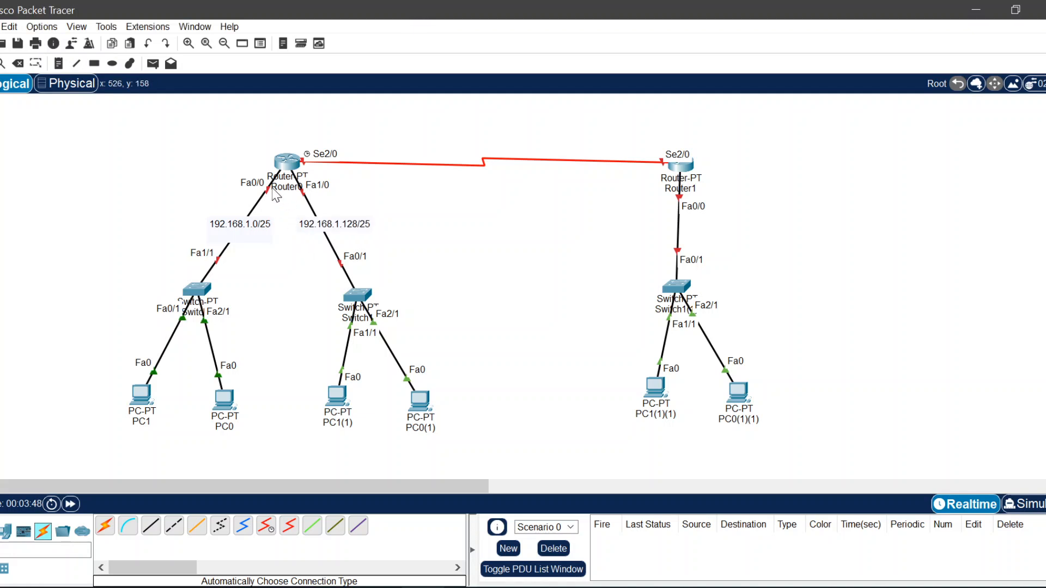
- Add a two-line note 192.168.1.1 and 255.255.255.128 beside Router0's Fa0/0 port, set slightly up and left
{"action": "left_click", "coordinate": [59, 63]}
{"action": "left_click", "coordinate": [171, 180]}
{"action": "type", "text": "1"}
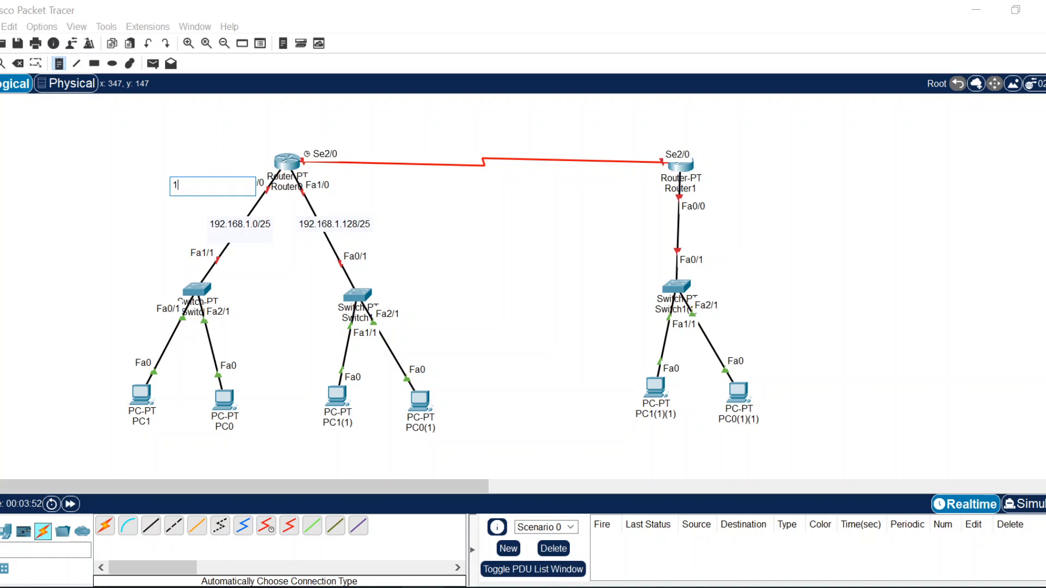
{"action": "type", "text": "92.168.1.1"}
{"action": "key", "text": "Return"}
{"action": "type", "text": "255.255.255.12"}
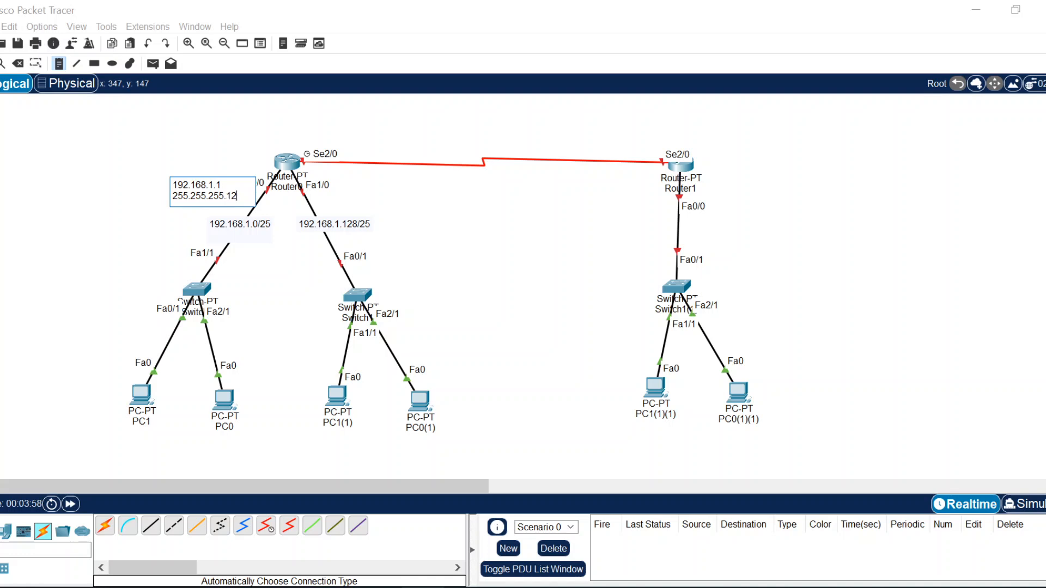
{"action": "left_click", "coordinate": [442, 23]}
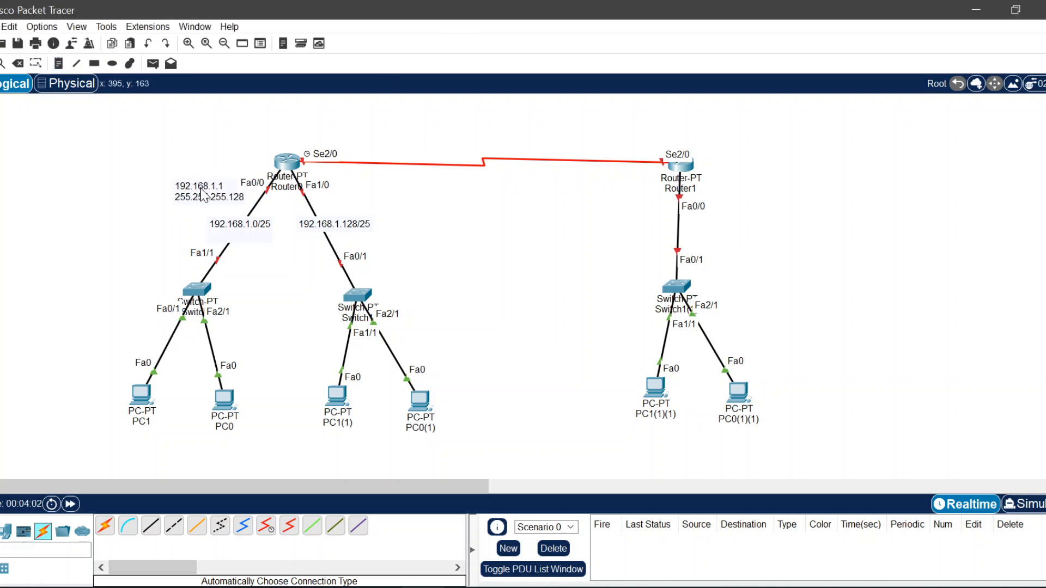
{"action": "left_click_drag", "start_coordinate": [201, 192], "coordinate": [188, 179]}
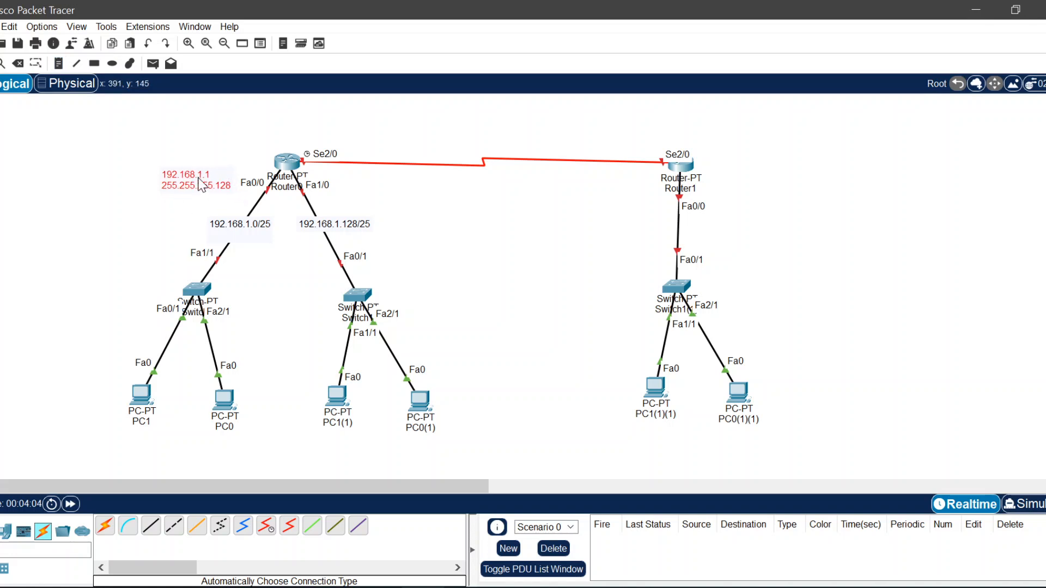
- Duplicate the 192.168.1.1 note, place the copy beside Router0's Fa1/0 port, and change its address to 192.168.1.129
{"action": "key", "text": "ctrl+c"}
{"action": "key", "text": "ctrl+v"}
{"action": "left_click_drag", "start_coordinate": [194, 150], "coordinate": [376, 188]}
{"action": "double_click", "coordinate": [375, 184]}
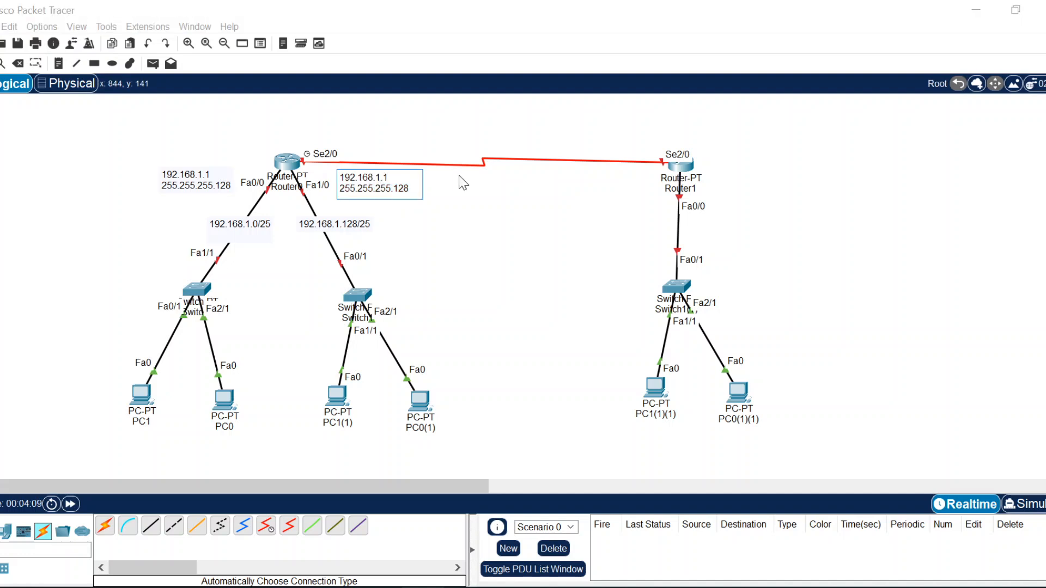
{"action": "type", "text": "129"}
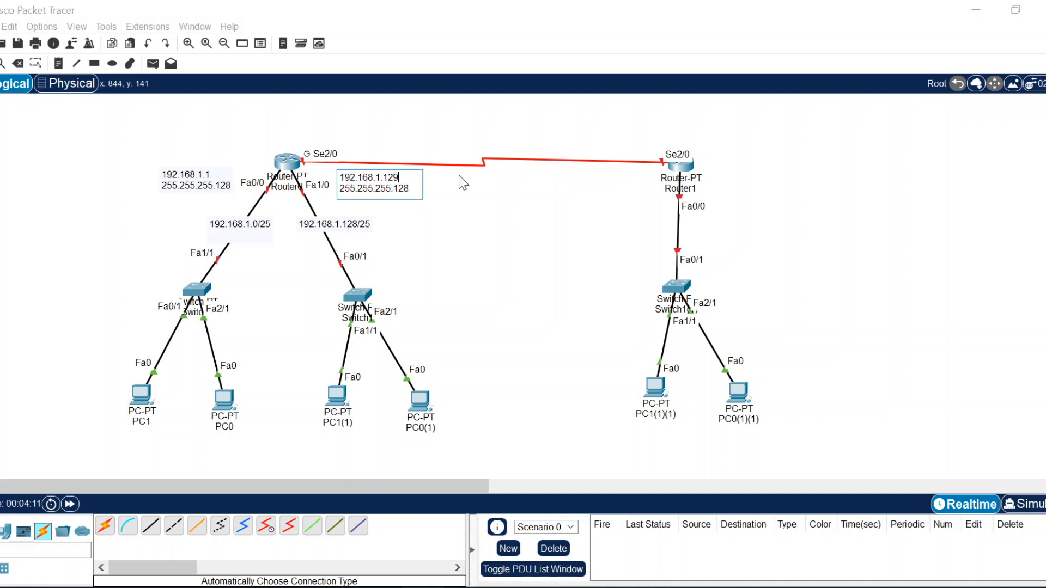
{"action": "left_click", "coordinate": [495, 25]}
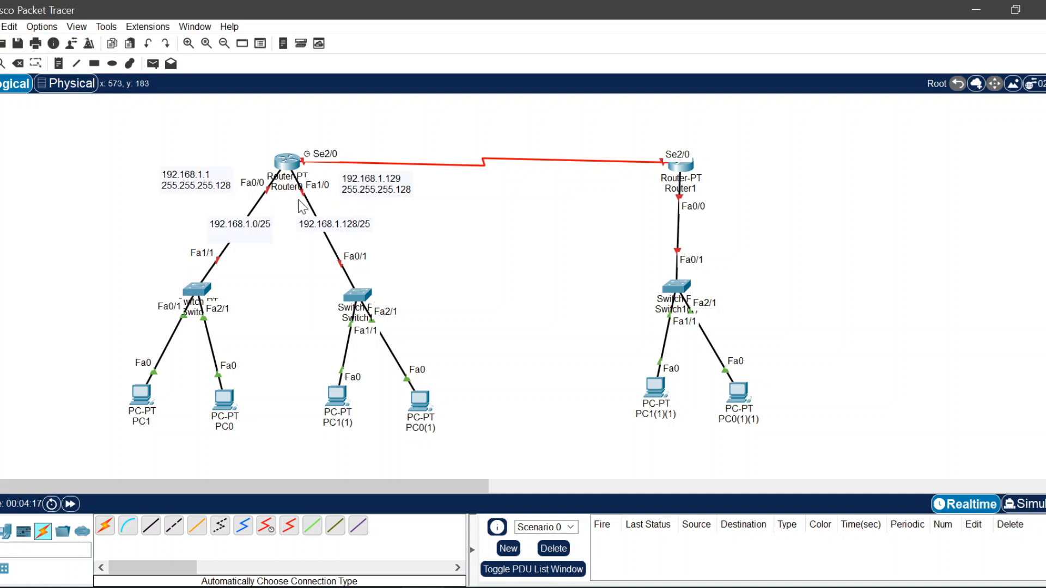
{"action": "mouse_move", "coordinate": [366, 194]}
{"action": "left_mouse_down"}
{"action": "mouse_move", "coordinate": [345, 189]}
{"action": "mouse_move", "coordinate": [356, 186]}
{"action": "mouse_move", "coordinate": [343, 206]}
{"action": "mouse_move", "coordinate": [358, 184]}
{"action": "mouse_move", "coordinate": [357, 198]}
{"action": "left_mouse_up"}
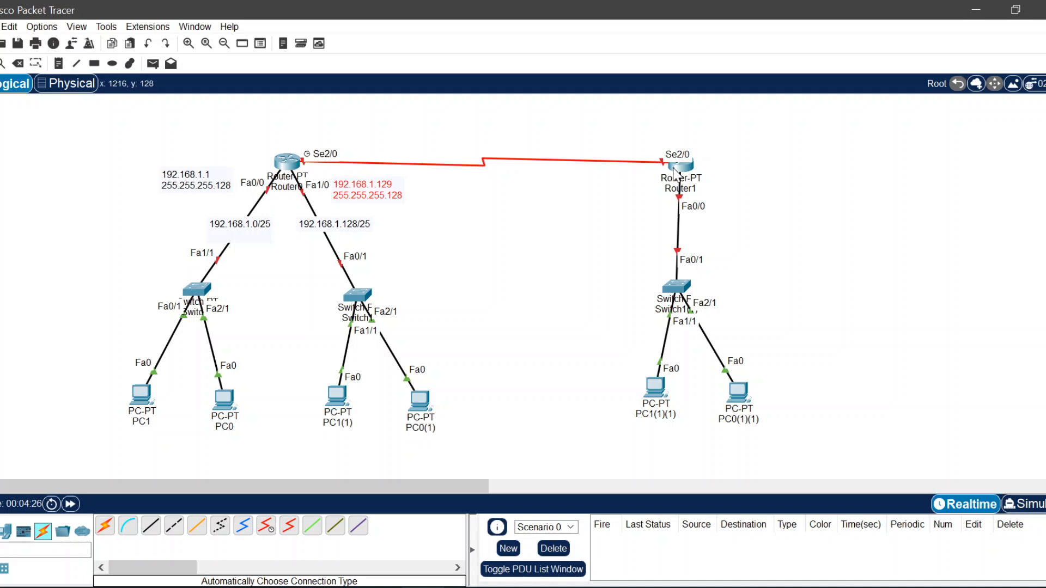
- Add a note 10.0.0.0/30 and place it on the middle of the serial link between the two routers
{"action": "left_click", "coordinate": [56, 66]}
{"action": "left_click", "coordinate": [428, 137]}
{"action": "type", "text": "10"}
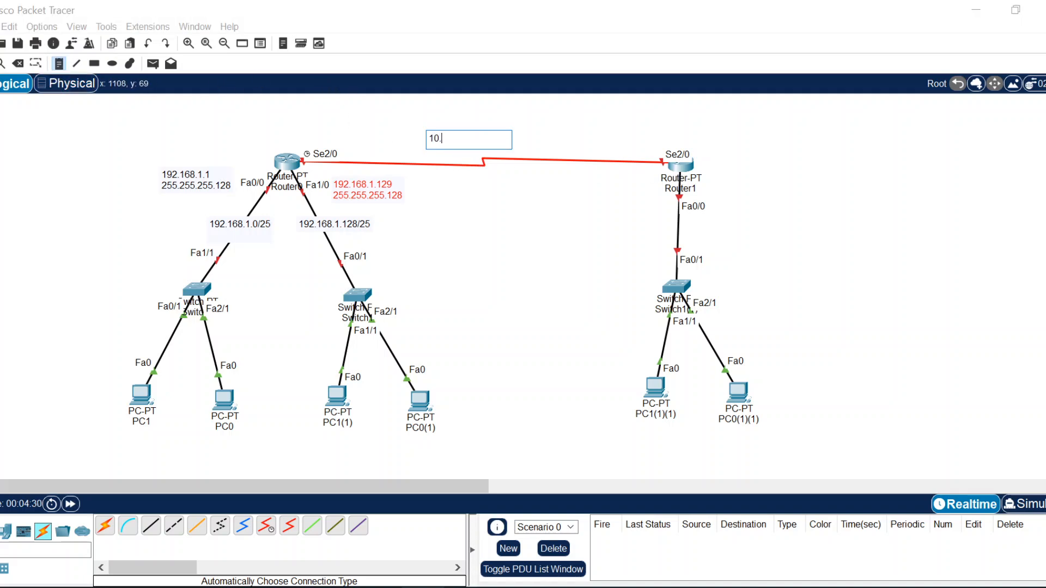
{"action": "type", "text": ".0.0.0/30"}
{"action": "left_click", "coordinate": [544, 33]}
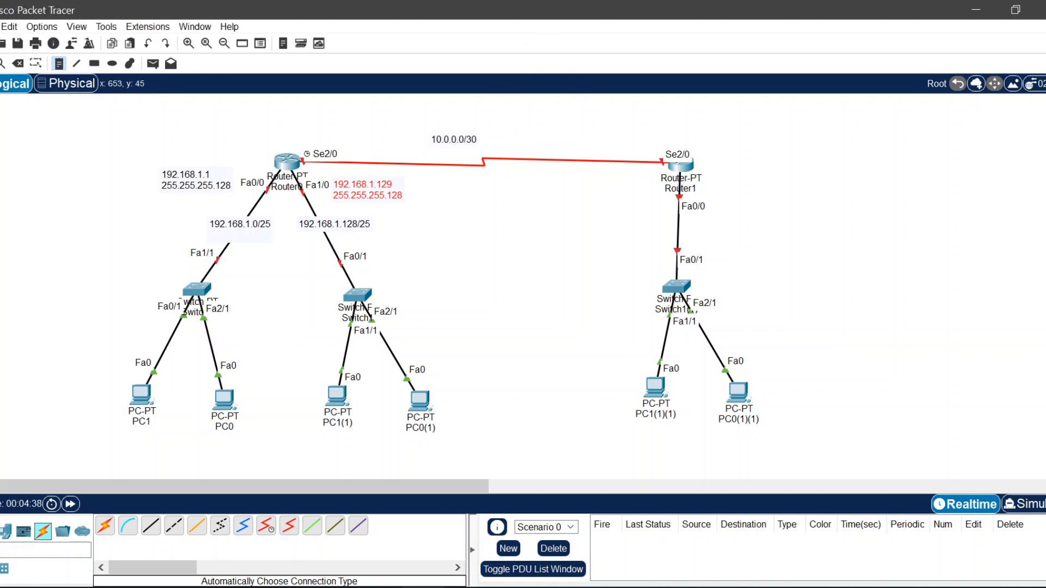
{"action": "left_click_drag", "start_coordinate": [472, 163], "coordinate": [471, 159]}
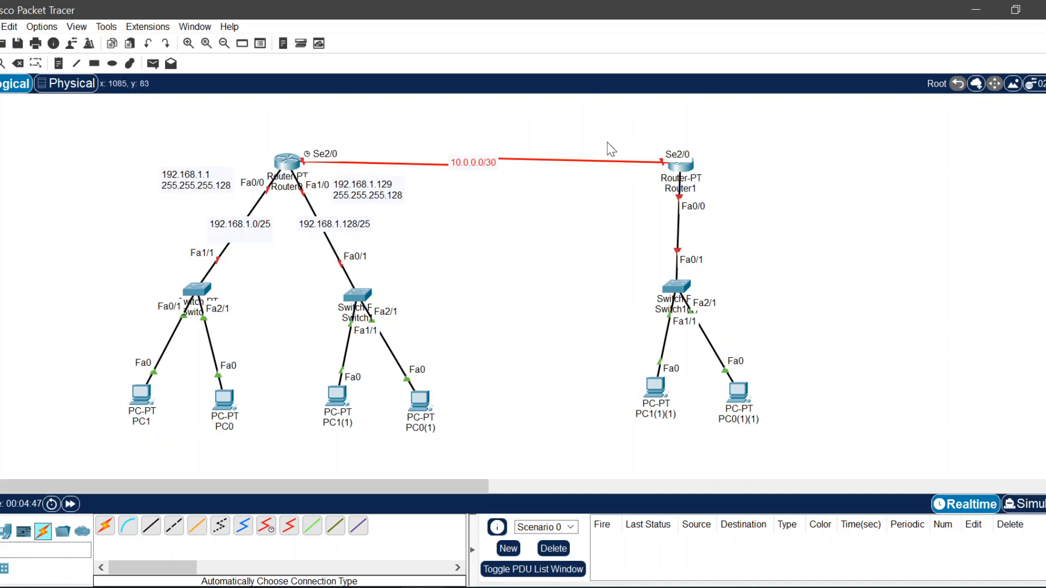
- Add the lines .1 and .2 below 10.0.0.0/30 in the serial link note
{"action": "double_click", "coordinate": [485, 170]}
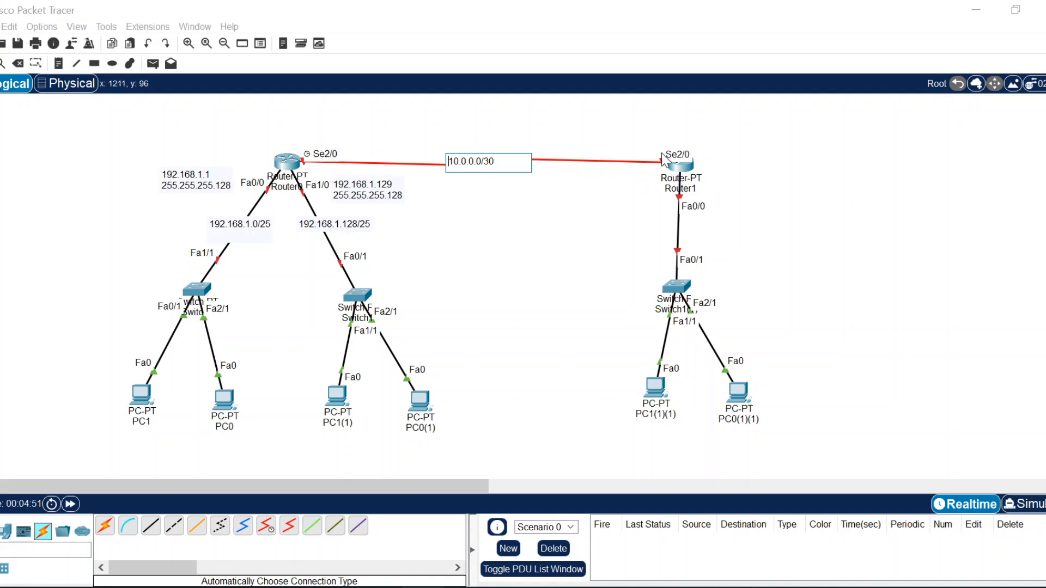
{"action": "key", "text": "Return"}
{"action": "type", "text": ".1"}
{"action": "key", "text": "Return"}
{"action": "type", "text": ".2"}
{"action": "left_click", "coordinate": [528, 131]}
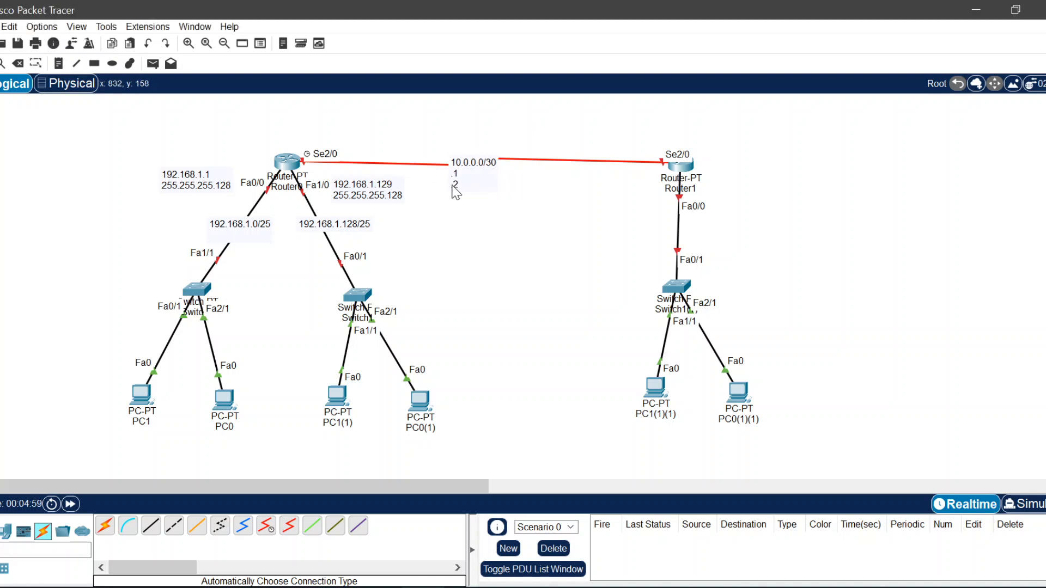
- Rewrite the serial link note as the single line ".1 - 10.0.0.0/30 - .2" and move it slightly up and left
{"action": "double_click", "coordinate": [459, 185]}
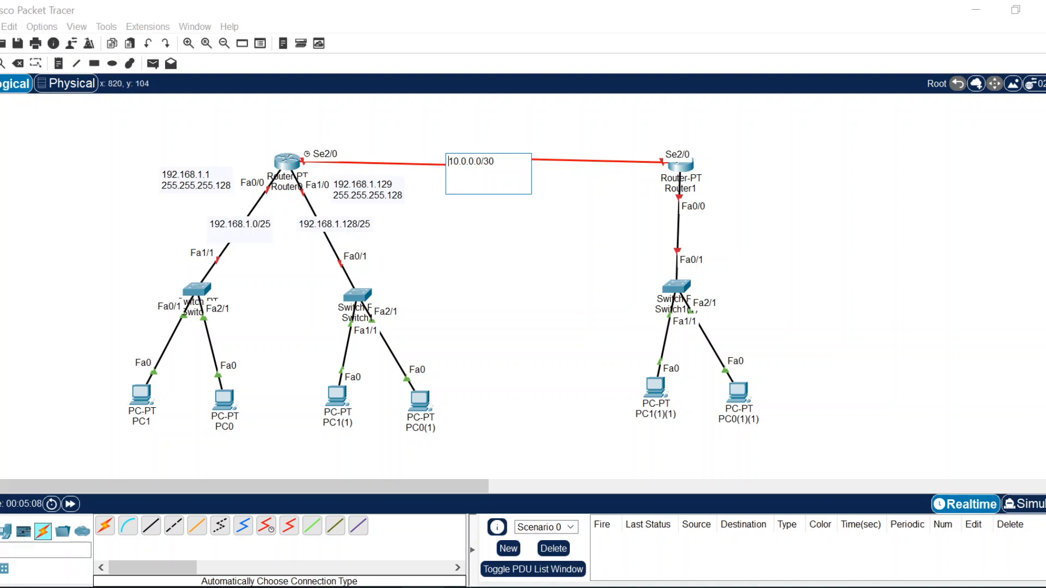
{"action": "left_click", "coordinate": [449, 161]}
{"action": "type", "text": ".1 -"}
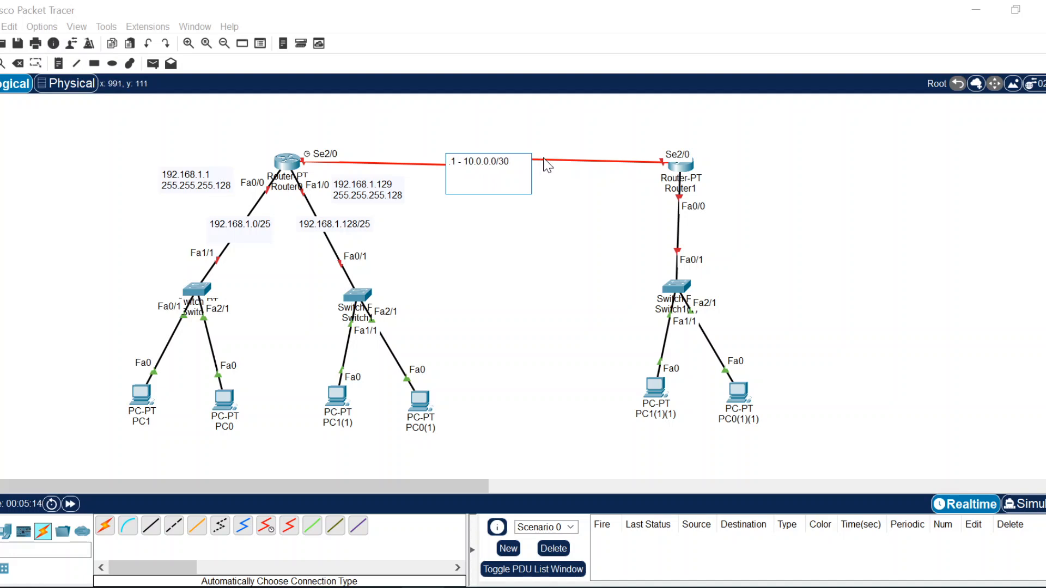
{"action": "left_click", "coordinate": [676, 8]}
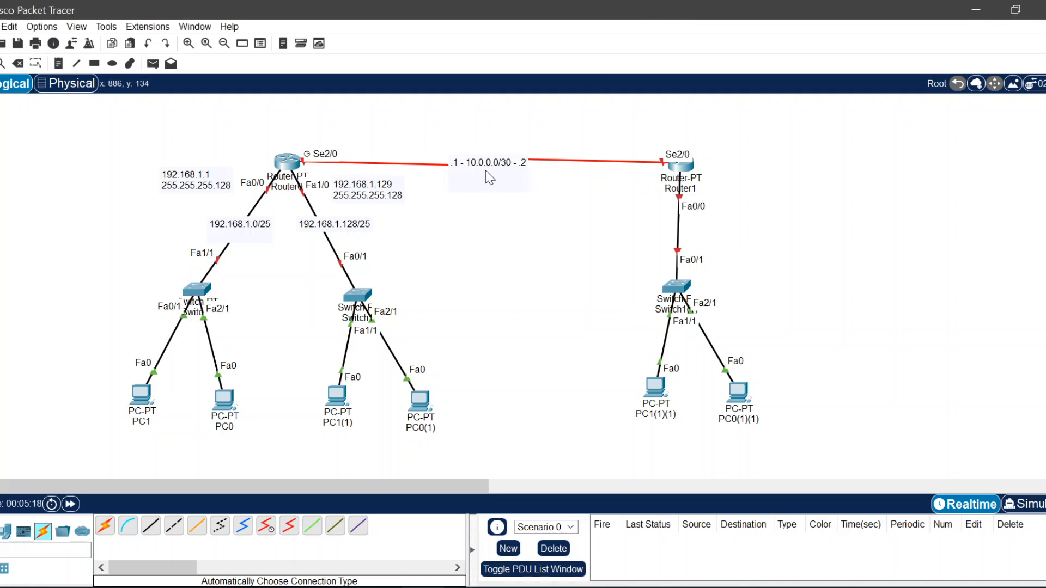
{"action": "left_click_drag", "start_coordinate": [502, 159], "coordinate": [491, 150]}
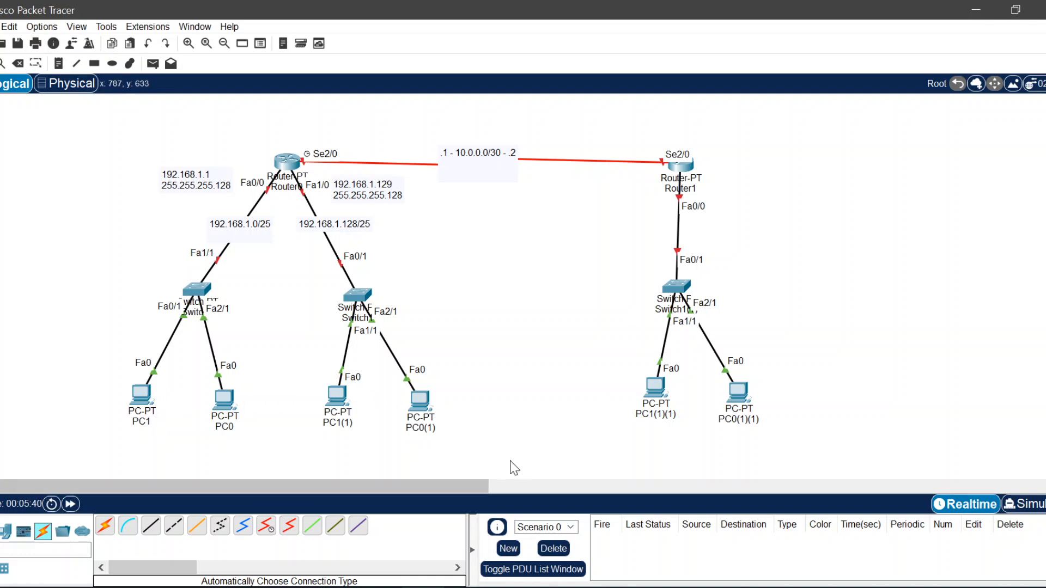
- Give PC1 the static IPv4 address 192.168.1.11 with subnet mask 255.255.255.128
{"action": "left_click", "coordinate": [140, 400]}
{"action": "left_click", "coordinate": [455, 125]}
{"action": "left_click", "coordinate": [365, 164]}
{"action": "type", "text": "1"}
{"action": "left_click_drag", "start_coordinate": [504, 95], "coordinate": [607, 85]}
{"action": "type", "text": "92.168.1.11"}
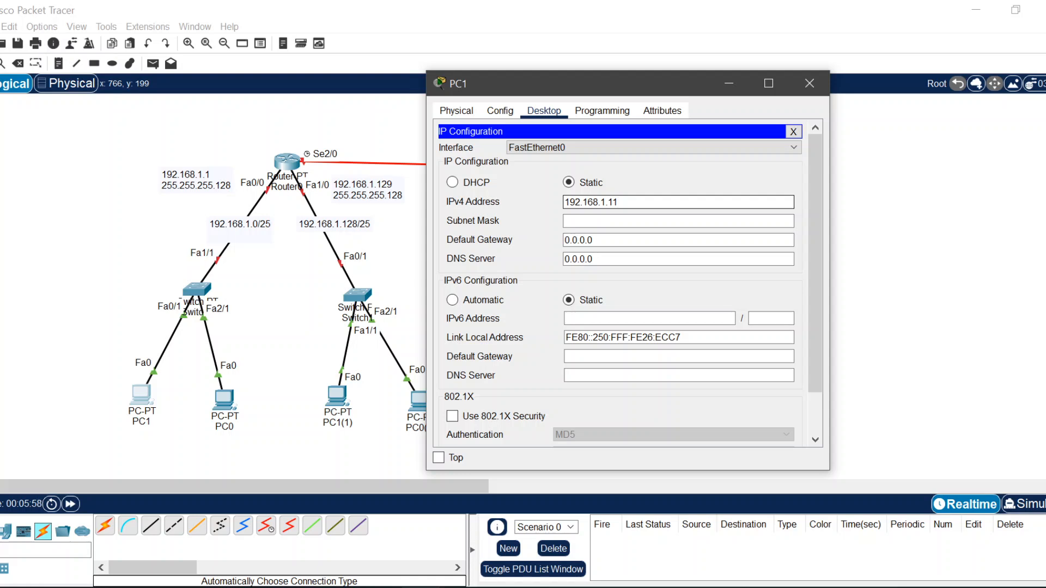
{"action": "key", "text": "Tab"}
{"action": "left_click", "coordinate": [636, 221]}
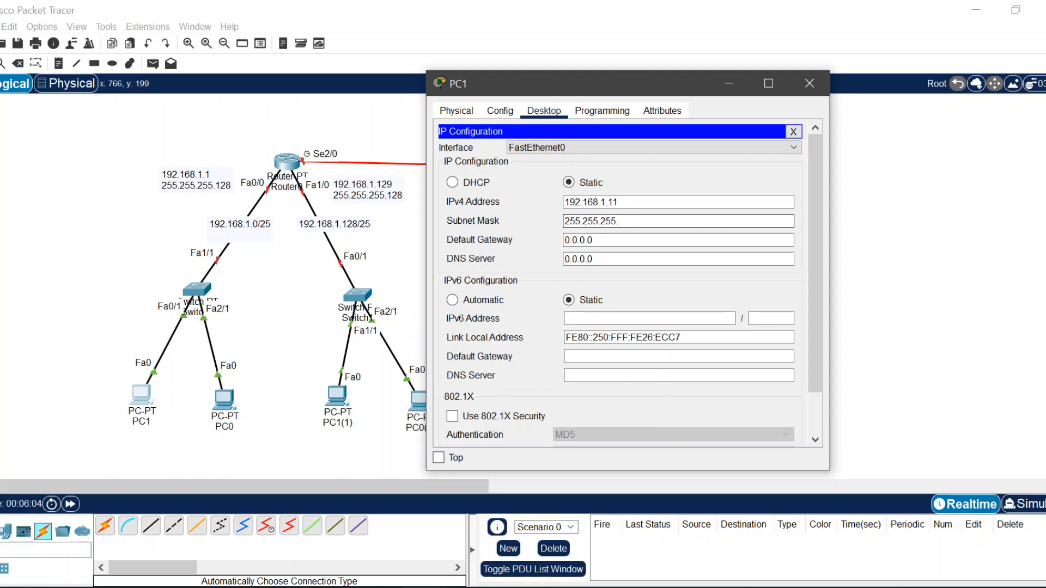
{"action": "type", "text": "128"}
{"action": "key", "text": "Tab"}
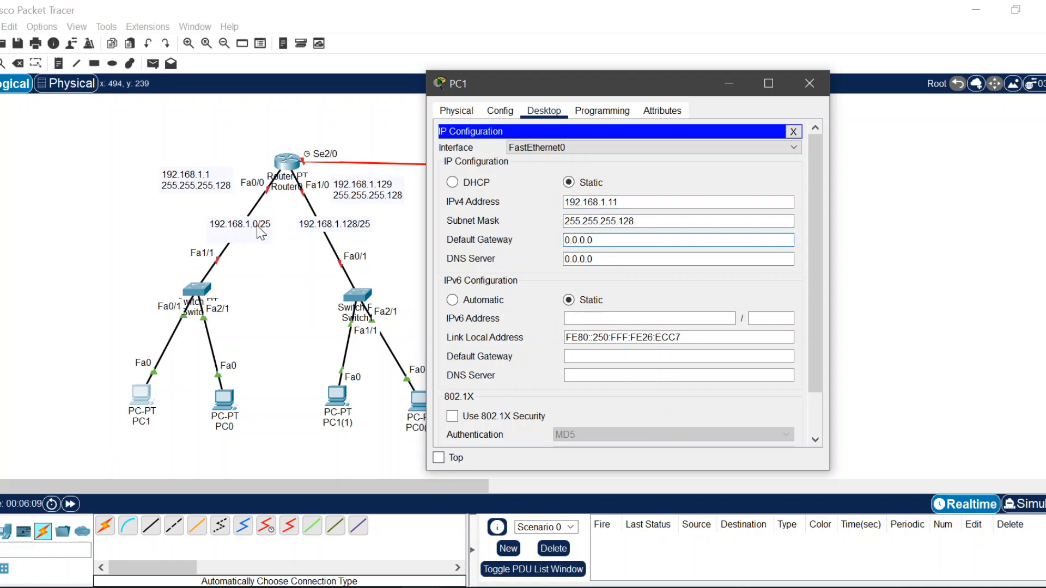
- Set PC1's default gateway to 192.168.1.1 and close its configuration window
{"action": "left_click_drag", "start_coordinate": [627, 203], "coordinate": [533, 203]}
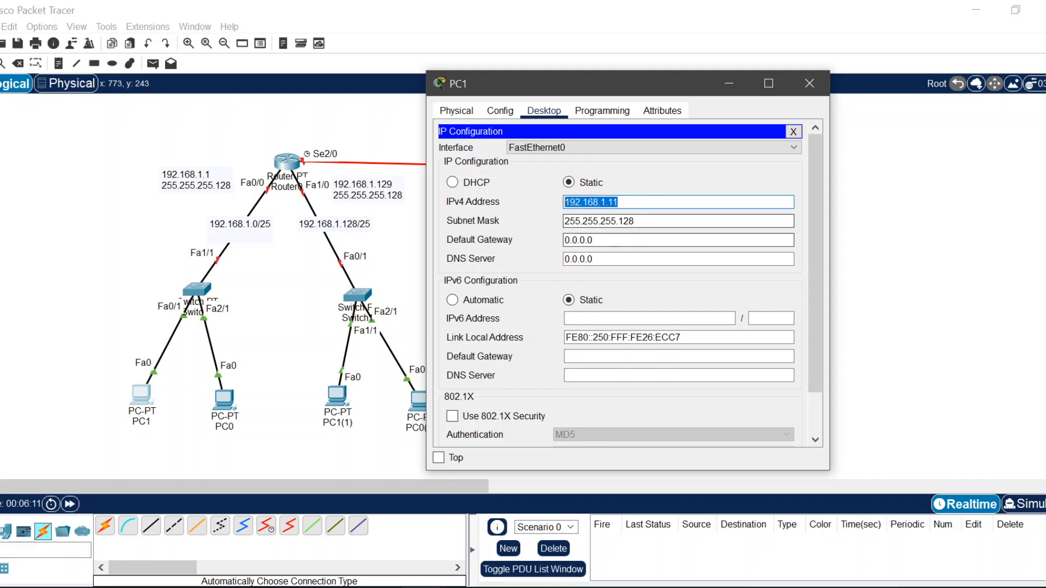
{"action": "left_click_drag", "start_coordinate": [617, 240], "coordinate": [446, 243]}
{"action": "key", "text": "ctrl+v"}
{"action": "key", "text": "ctrl+a"}
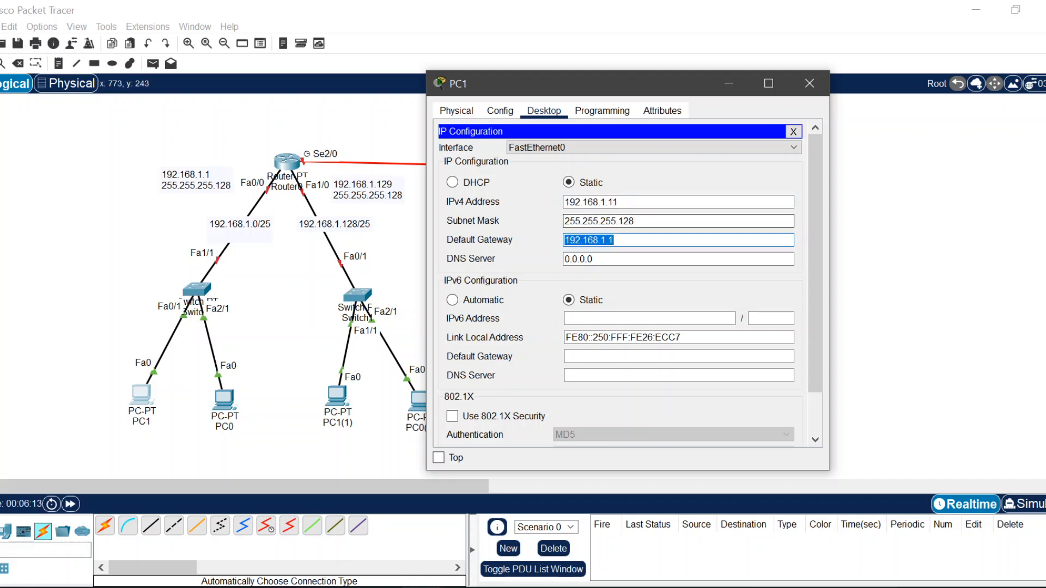
{"action": "left_click", "coordinate": [760, 150]}
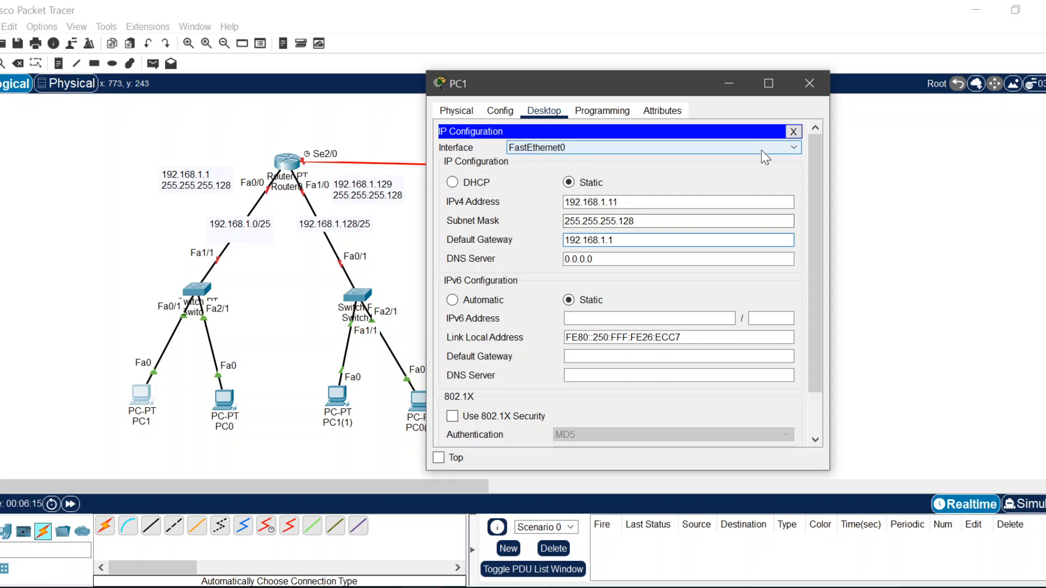
{"action": "left_click", "coordinate": [823, 82]}
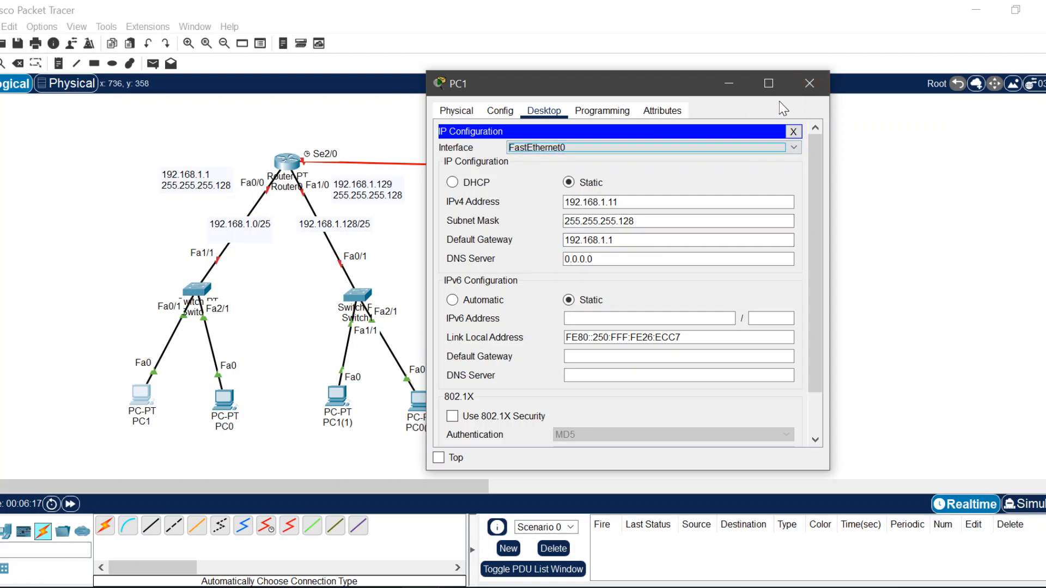
{"action": "left_click", "coordinate": [817, 83]}
- Open PC0's IP configuration and set its default gateway to 192.168.1.1
{"action": "left_click", "coordinate": [221, 398]}
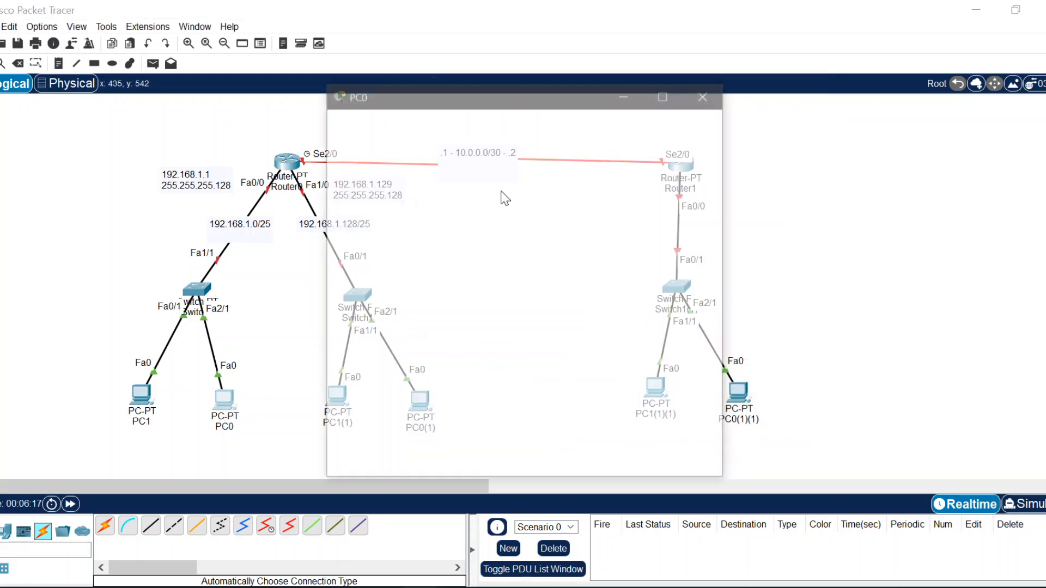
{"action": "left_click", "coordinate": [441, 121]}
{"action": "left_click", "coordinate": [410, 201]}
{"action": "left_click", "coordinate": [573, 228]}
{"action": "type", "text": "192.168.1.1"}
{"action": "key", "text": "ctrl+z"}
{"action": "left_click_drag", "start_coordinate": [508, 250], "coordinate": [459, 251]}
{"action": "key", "text": "ctrl+v"}
- Set PC0's IPv4 address to 192.168.1.12 with subnet mask 255.255.255.128 and close its window
{"action": "left_click", "coordinate": [492, 212]}
{"action": "key", "text": "ctrl+v"}
{"action": "type", "text": "2"}
{"action": "key", "text": "Tab"}
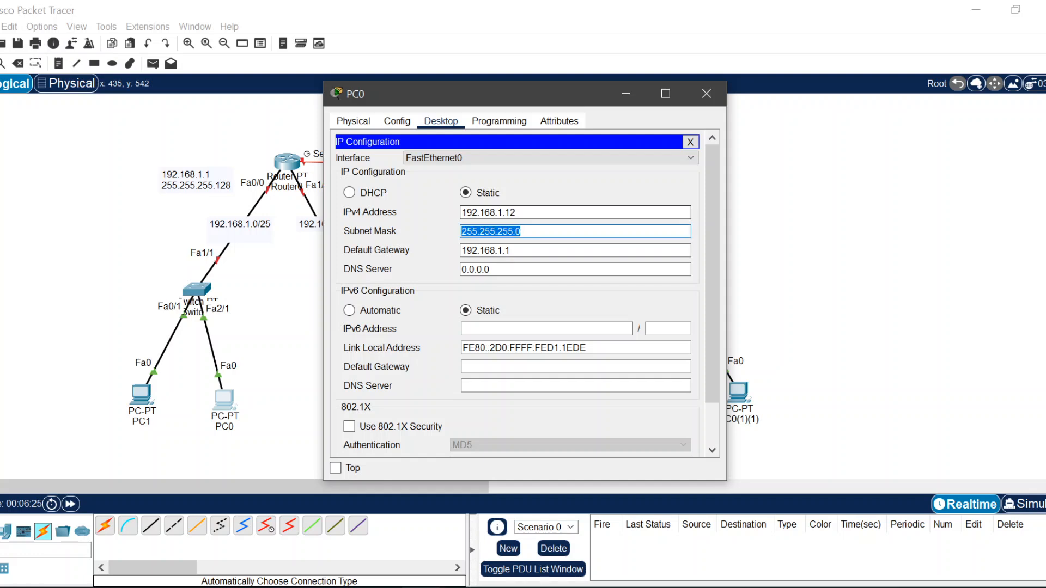
{"action": "key", "text": "Right"}
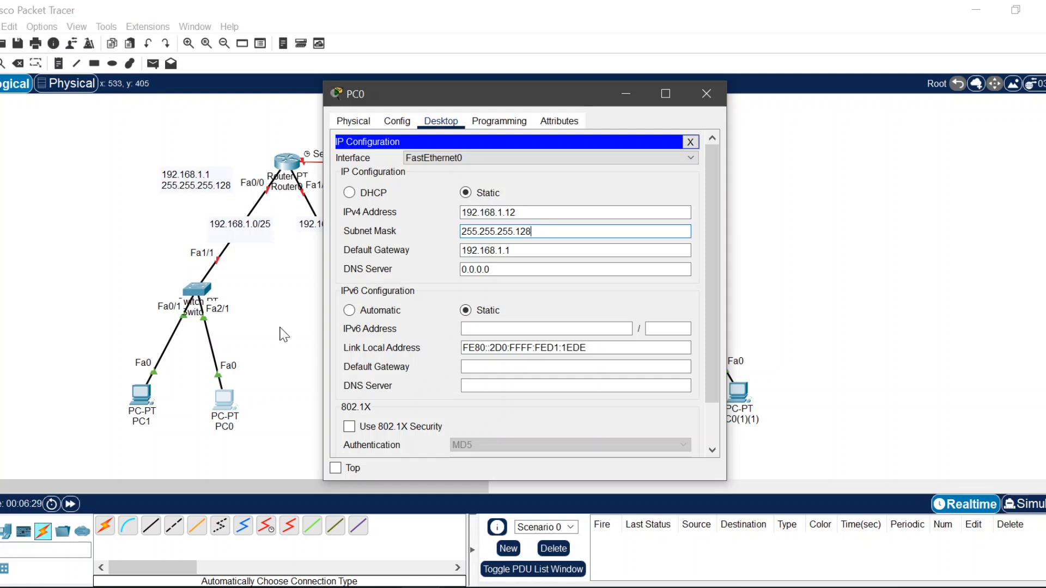
{"action": "left_click", "coordinate": [583, 212]}
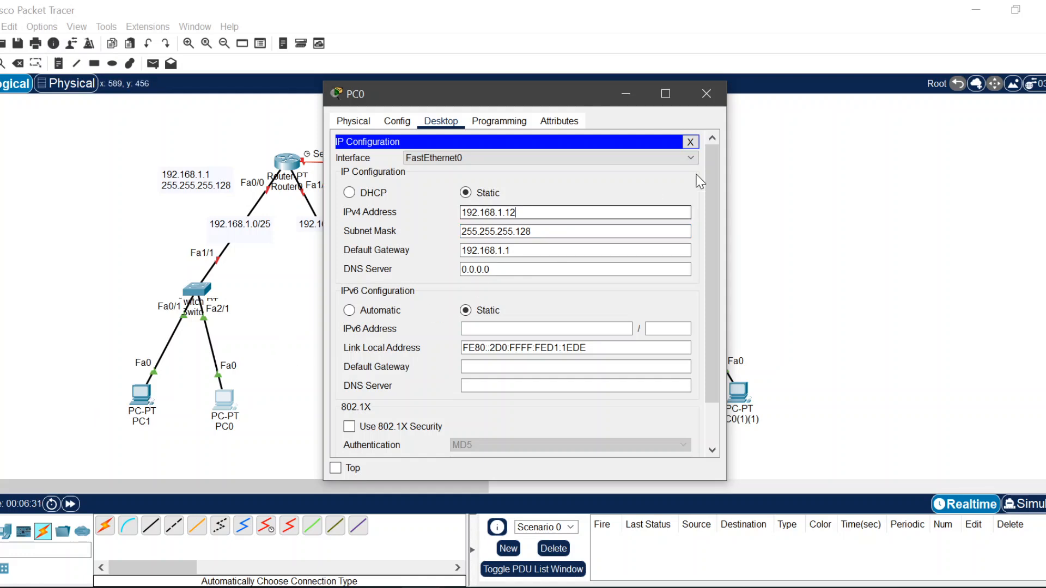
{"action": "left_click", "coordinate": [707, 94]}
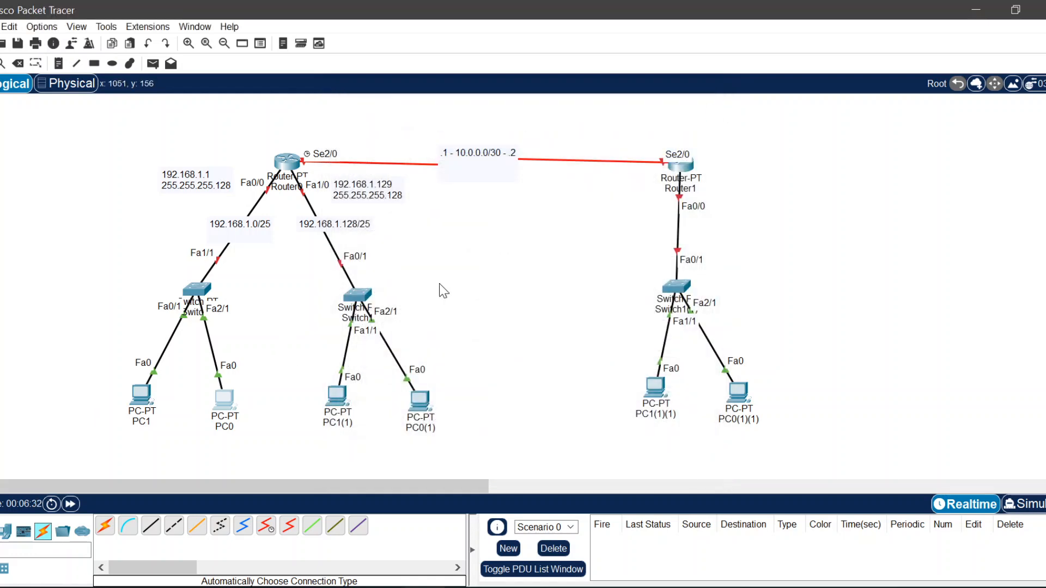
- Give PC1(1) the static IPv4 address 192.168.1.141 with subnet mask 255.255.255.128
{"action": "left_click", "coordinate": [337, 396]}
{"action": "left_click", "coordinate": [441, 121]}
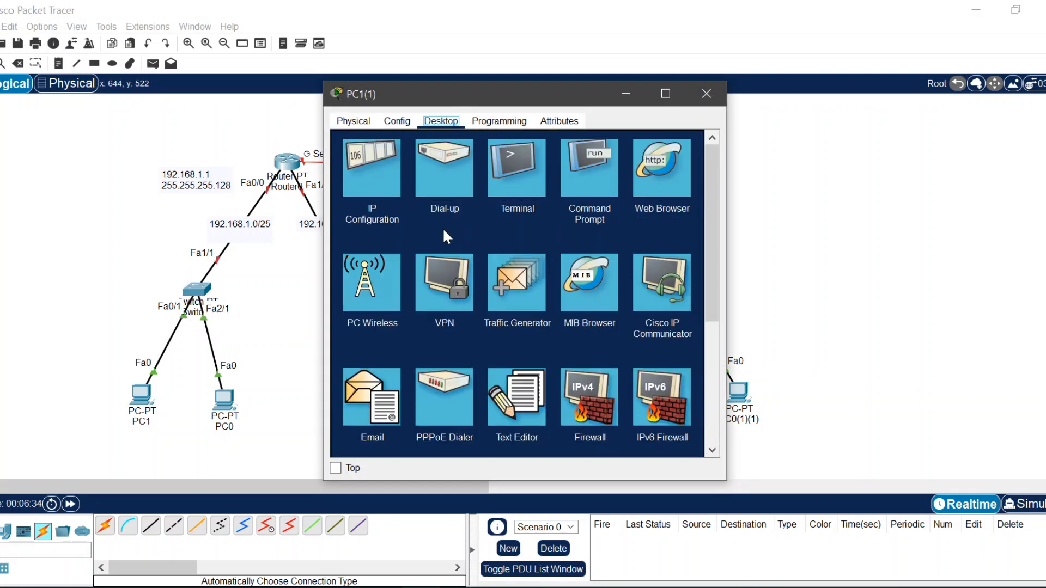
{"action": "left_click", "coordinate": [385, 201]}
{"action": "type", "text": "192.168.1.141"}
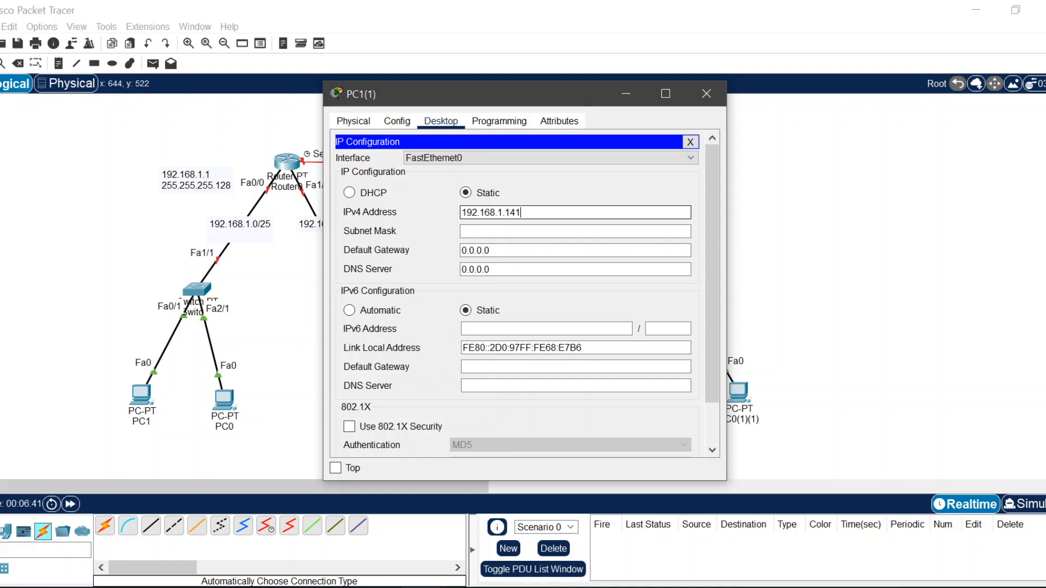
{"action": "key", "text": "ctrl+a"}
{"action": "key", "text": "ctrl+c"}
{"action": "key", "text": "Tab"}
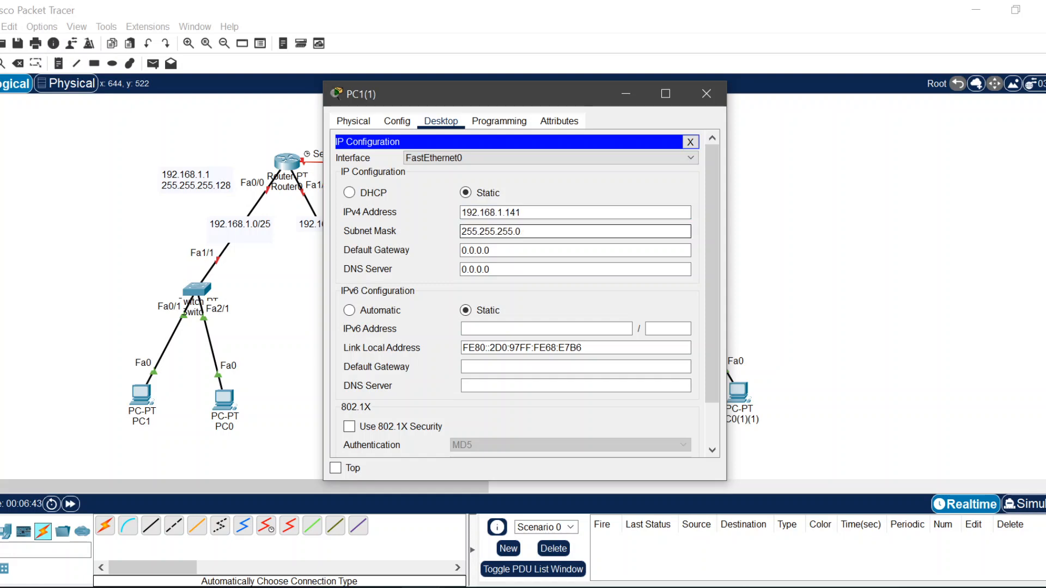
{"action": "type", "text": "8"}
{"action": "key", "text": "Tab"}
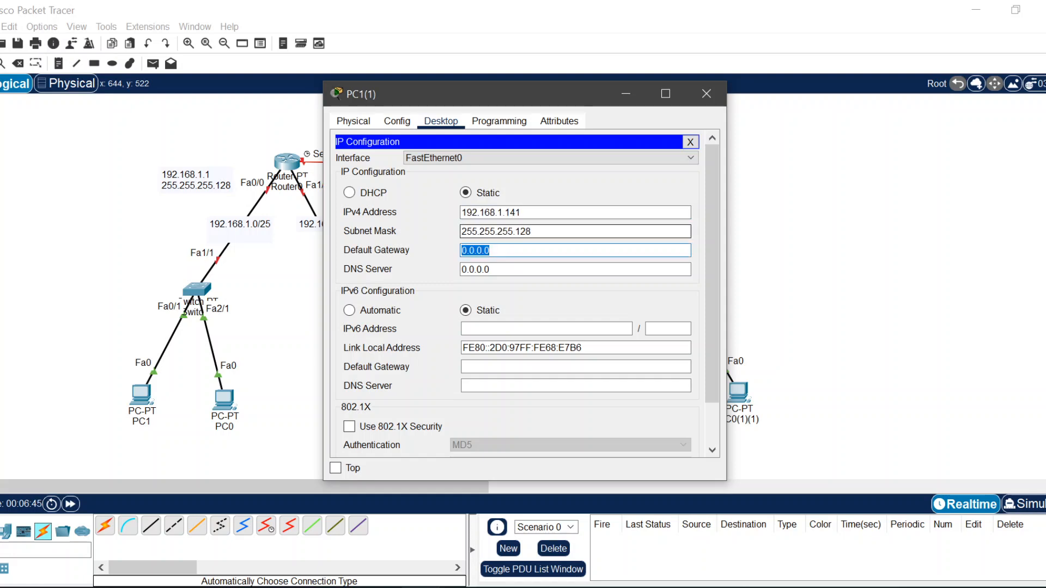
- Set PC1(1)'s default gateway to 192.168.1.129 and close its configuration window
{"action": "key", "text": "ctrl+v"}
{"action": "key", "text": "BackSpace"}
{"action": "key", "text": "BackSpace"}
{"action": "left_click_drag", "start_coordinate": [499, 104], "coordinate": [680, 137]}
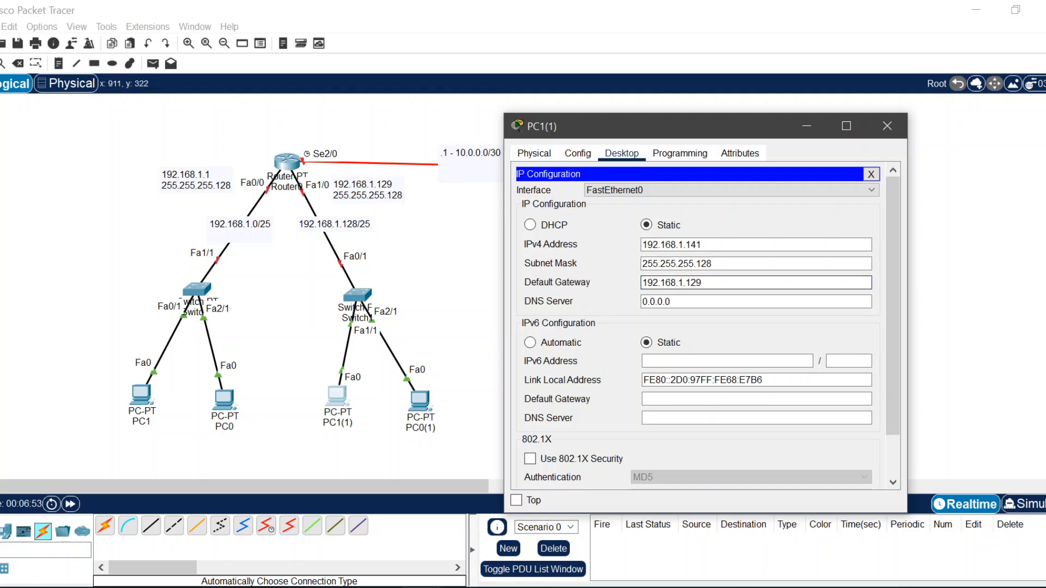
{"action": "left_click_drag", "start_coordinate": [722, 265], "coordinate": [574, 262]}
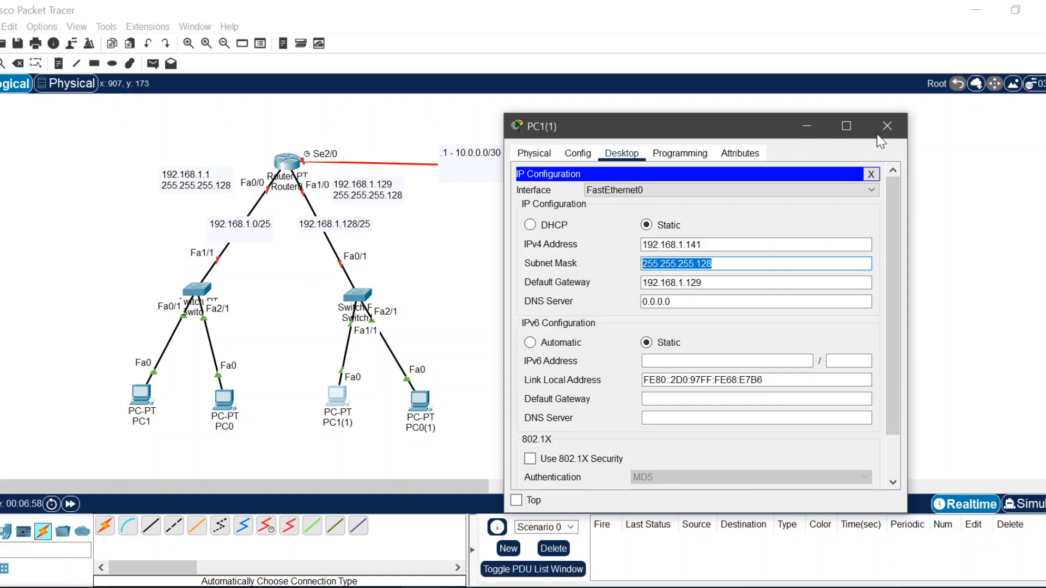
{"action": "left_click", "coordinate": [899, 127]}
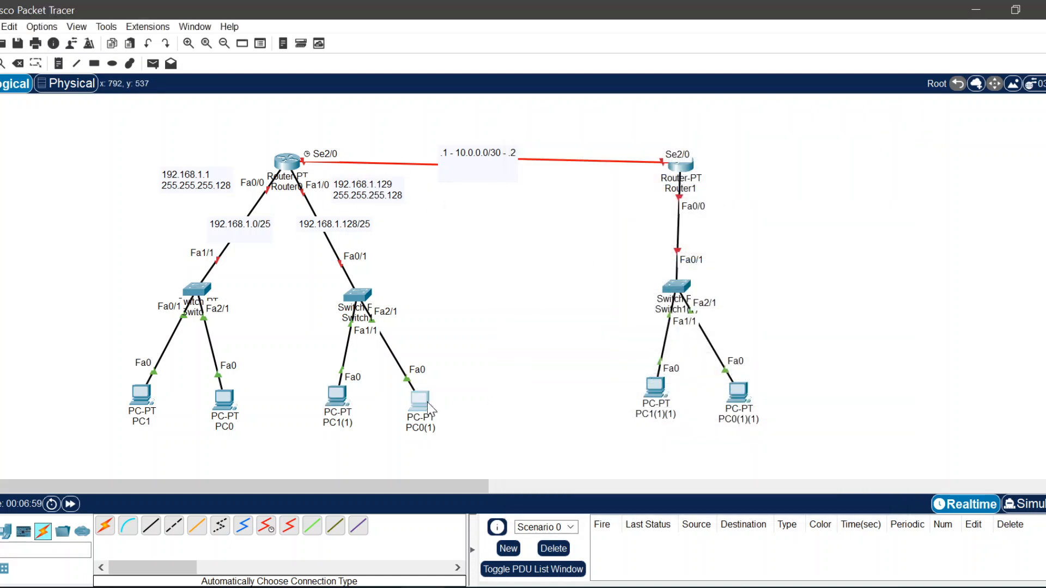
- Give PC0(1) the static IPv4 address 192.168.1.142 with subnet mask 255.255.255.128
{"action": "left_click", "coordinate": [427, 402]}
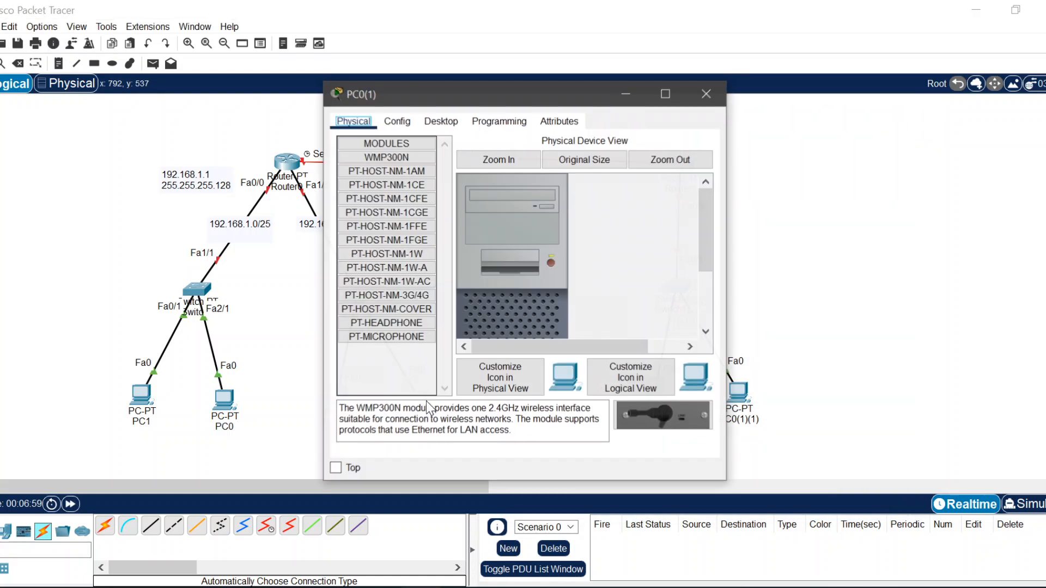
{"action": "left_click", "coordinate": [441, 122]}
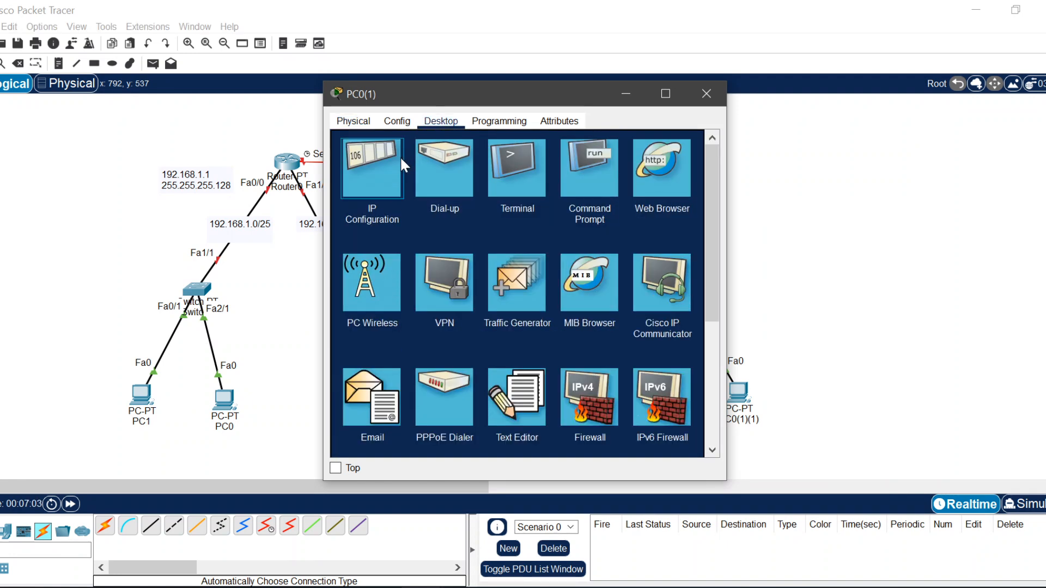
{"action": "left_click", "coordinate": [400, 155]}
{"action": "type", "text": "192.168.1.141"}
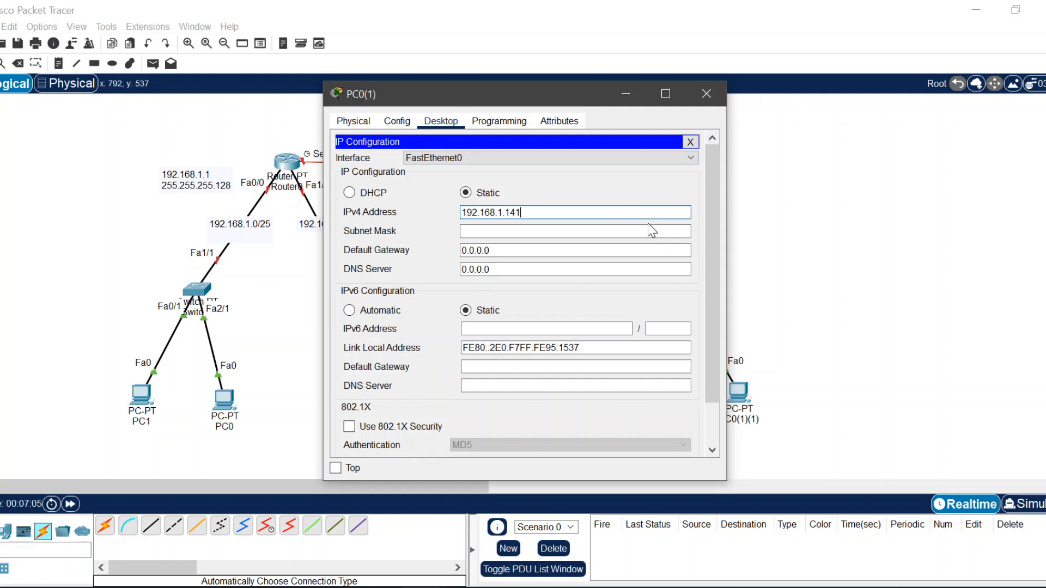
{"action": "type", "text": "2"}
{"action": "left_click", "coordinate": [652, 231]}
{"action": "left_click", "coordinate": [652, 231]}
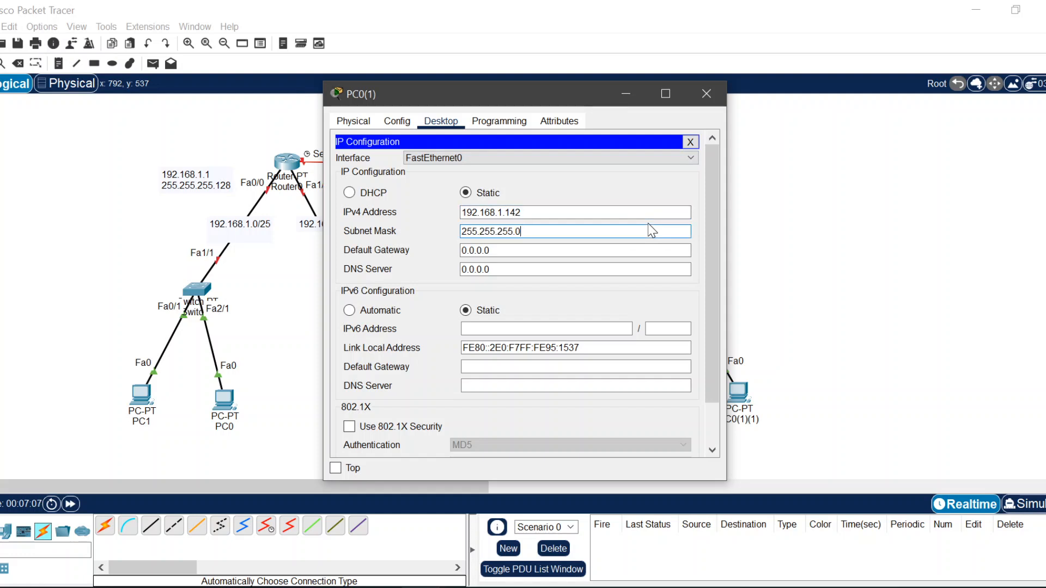
{"action": "type", "text": "128"}
- Set PC0(1)'s default gateway to 192.168.1.129 and close its configuration window
{"action": "key", "text": "Tab"}
{"action": "type", "text": "192.168.1.141"}
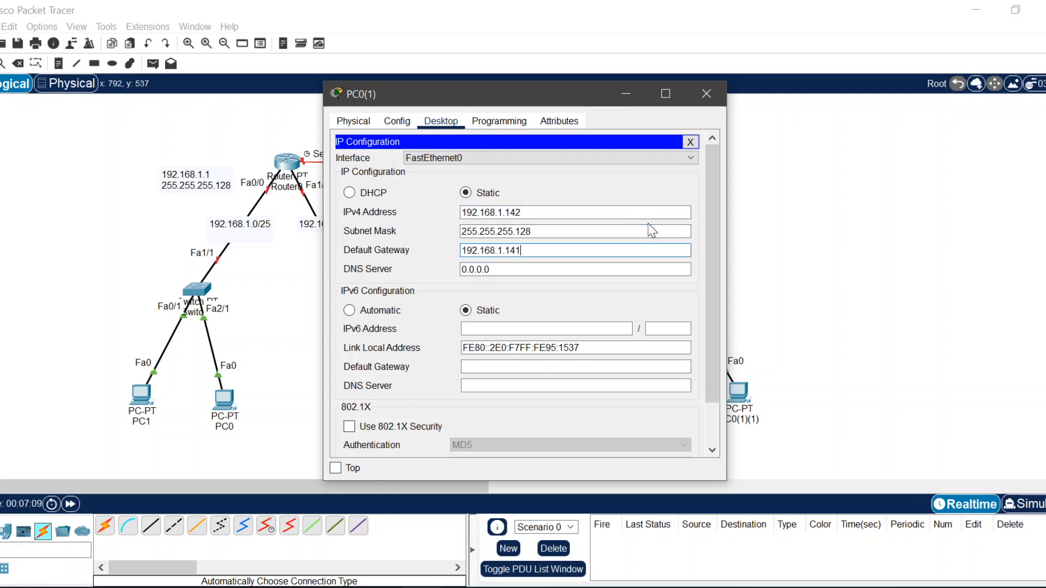
{"action": "type", "text": "29"}
{"action": "left_click", "coordinate": [706, 93]}
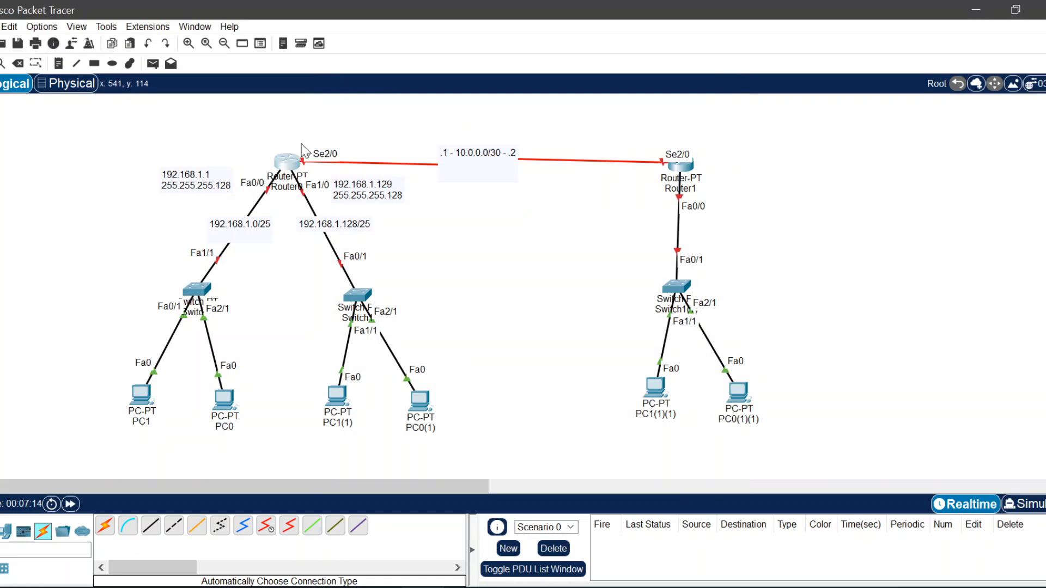
- Open Router0's command line beside the topology and decline the initial configuration dialog
{"action": "left_click", "coordinate": [288, 161]}
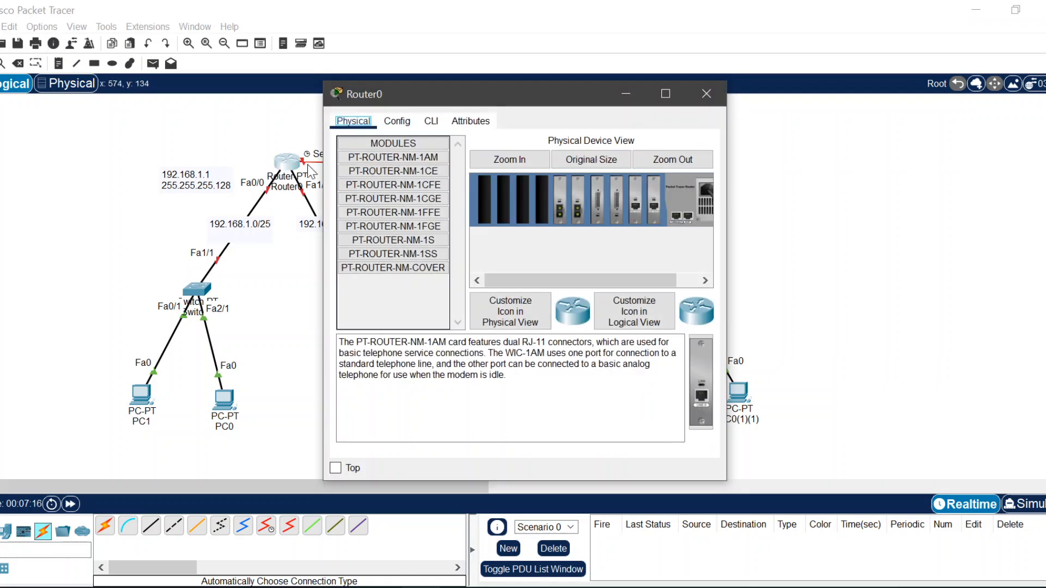
{"action": "left_click_drag", "start_coordinate": [381, 94], "coordinate": [669, 93]}
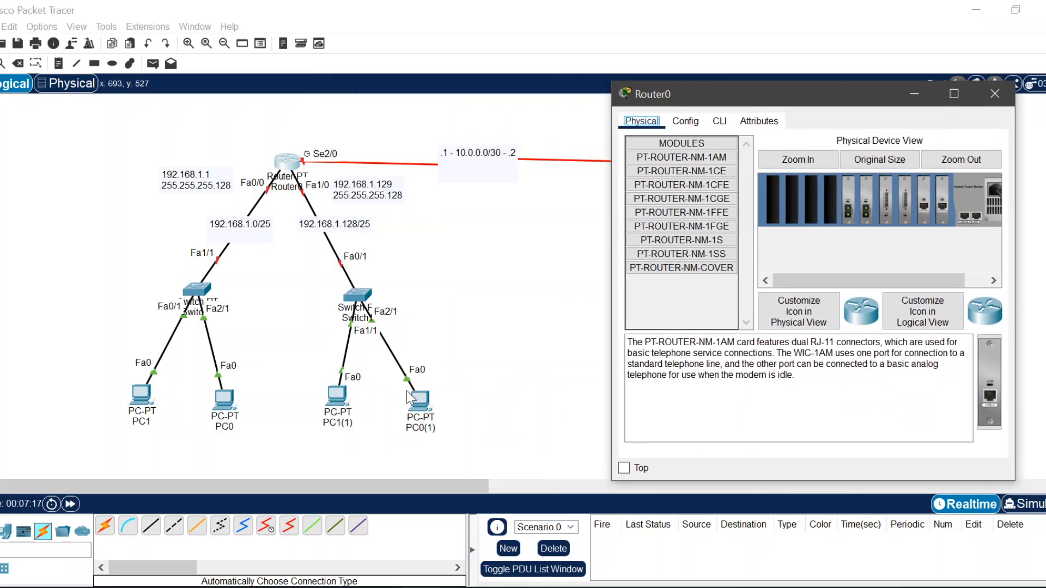
{"action": "left_click", "coordinate": [720, 121]}
{"action": "left_click_drag", "start_coordinate": [744, 92], "coordinate": [661, 33]}
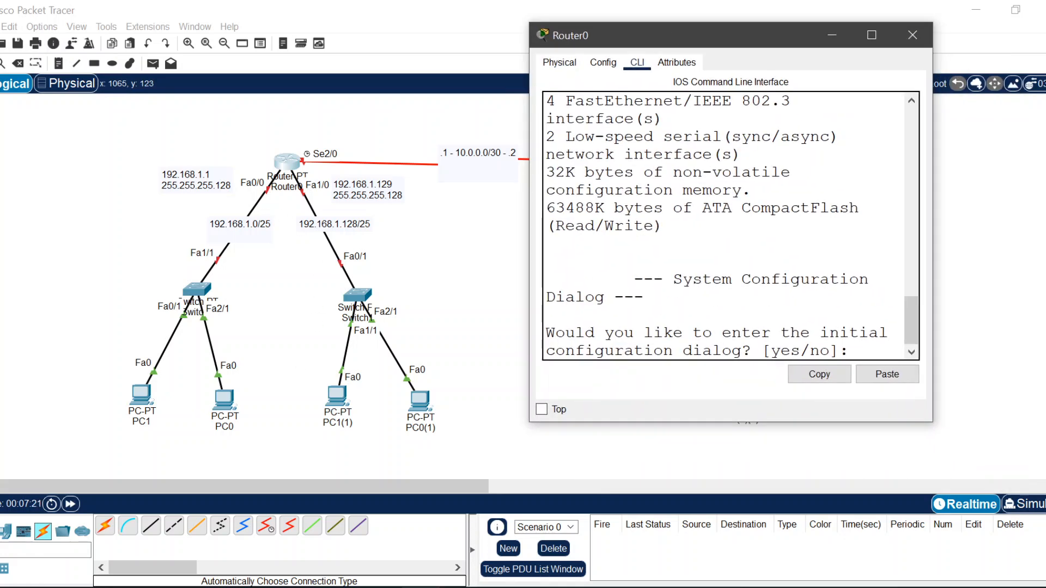
{"action": "type", "text": "no"}
{"action": "key", "text": "Return"}
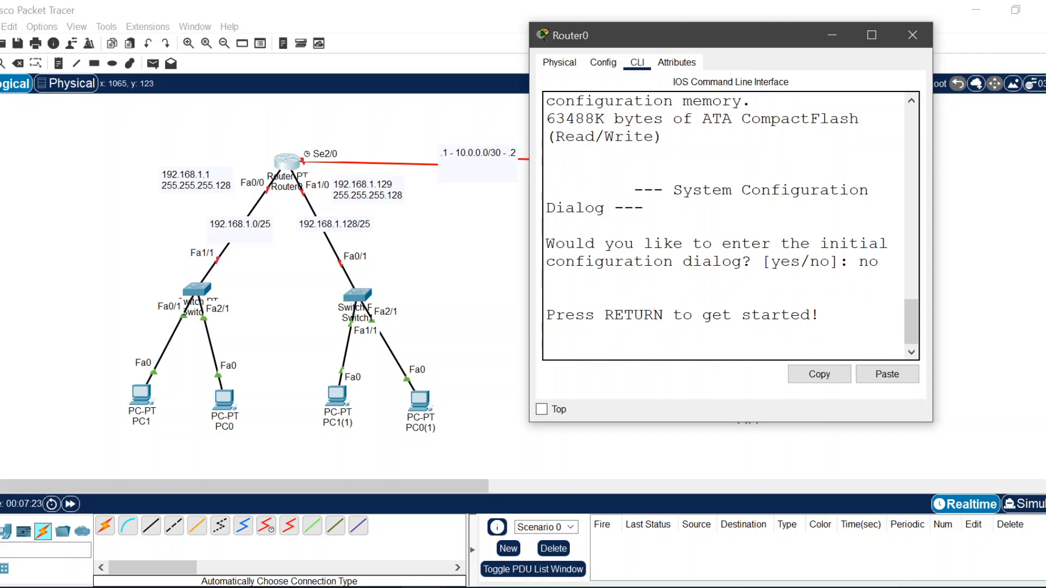
{"action": "key", "text": "Return"}
{"action": "key", "text": "Return"}
{"action": "key", "text": "Return"}
- Enter global configuration mode on Router0 and set its hostname to r1
{"action": "type", "text": "en"}
{"action": "key", "text": "Return"}
{"action": "type", "text": "conf t"}
{"action": "key", "text": "Return"}
{"action": "key", "text": "Return"}
{"action": "key", "text": "Return"}
{"action": "type", "text": "hostname r"}
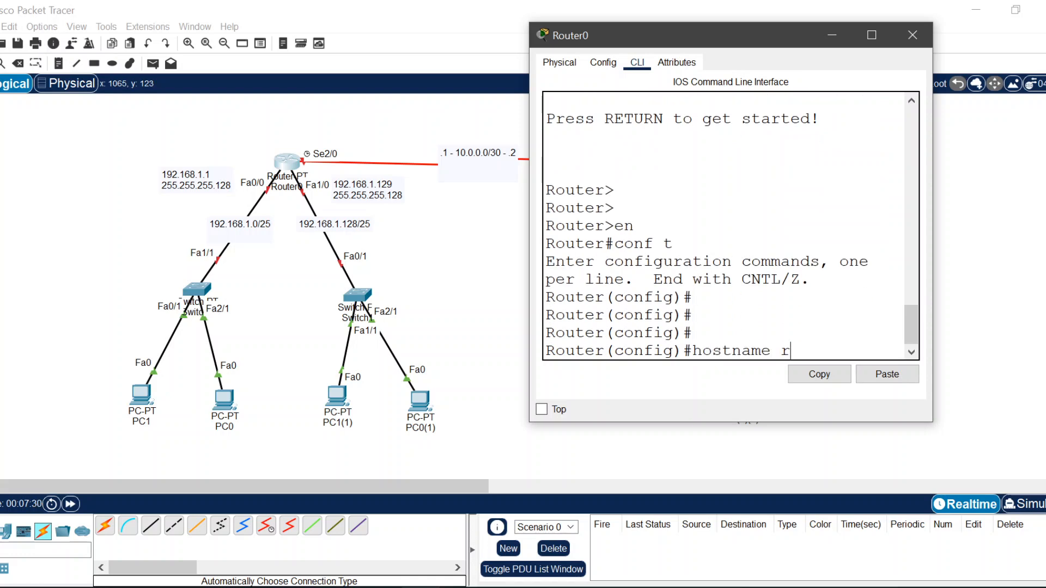
{"action": "type", "text": "1"}
{"action": "key", "text": "Return"}
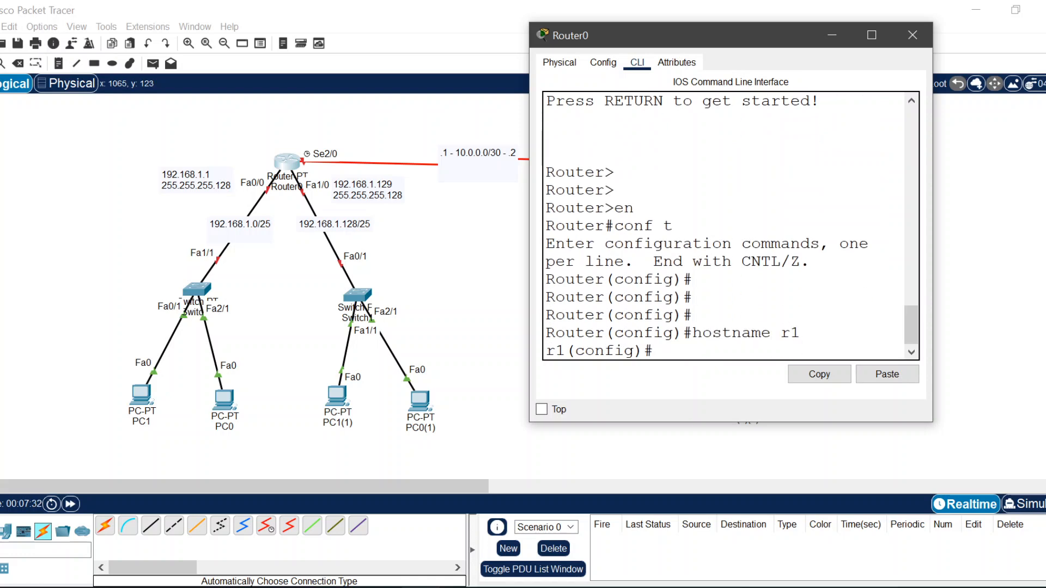
- Assign IP address 192.168.1.1 with mask 255.255.255.128 to r1's interface fa0/0
{"action": "left_click_drag", "start_coordinate": [719, 41], "coordinate": [730, 70]}
{"action": "left_click_drag", "start_coordinate": [620, 377], "coordinate": [512, 376]}
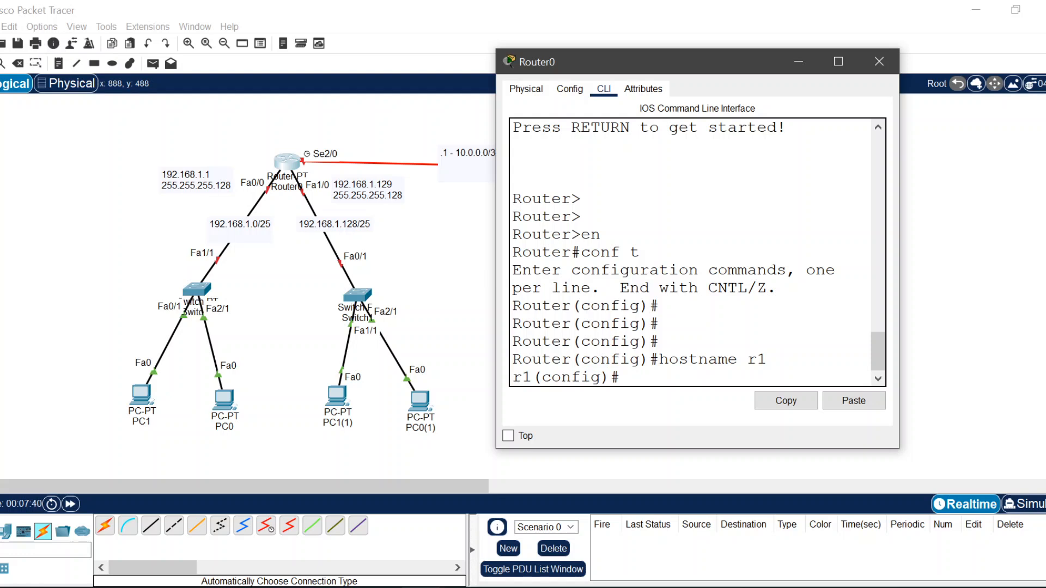
{"action": "type", "text": "int fa0/0"}
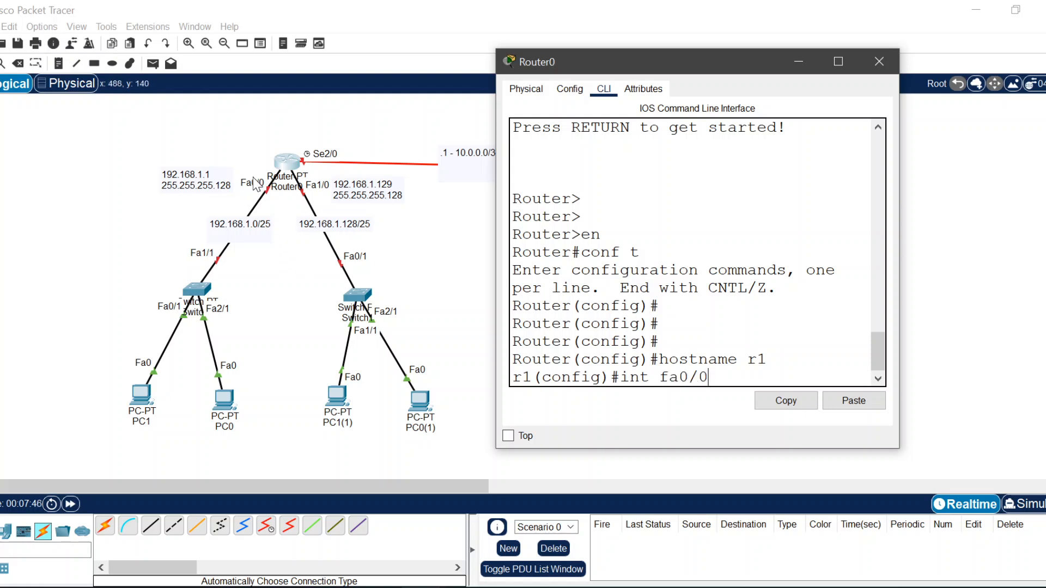
{"action": "key", "text": "Return"}
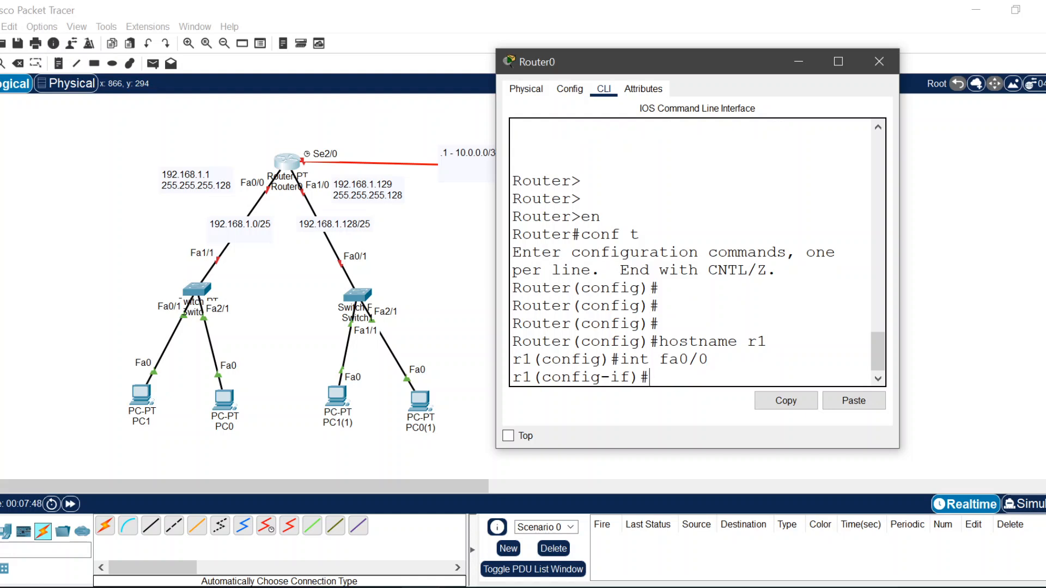
{"action": "key", "text": "Return"}
{"action": "type", "text": "ip add 192.16"}
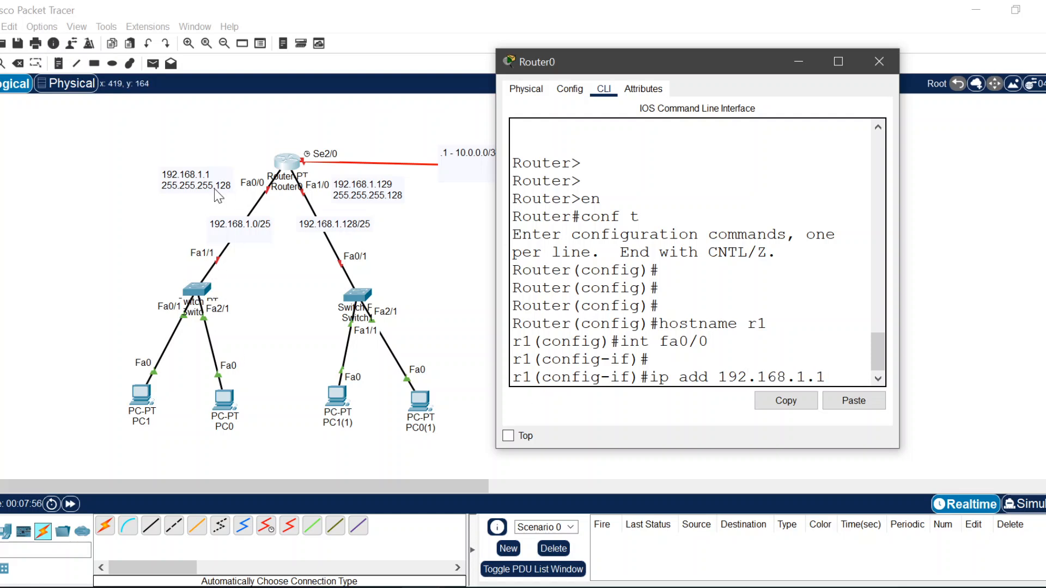
{"action": "type", "text": "8.1.1 255.255.255.12"}
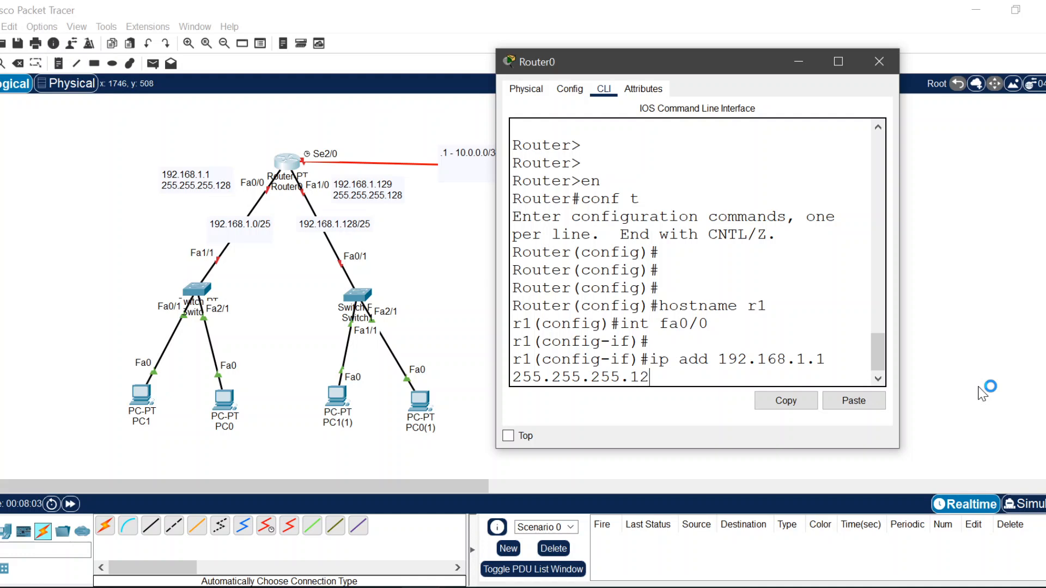
{"action": "type", "text": "8"}
{"action": "key", "text": "Return"}
{"action": "key", "text": "Return"}
{"action": "key", "text": "Return"}
- Enable r1's interface fa0/0 with the no shut command
{"action": "type", "text": "no shut"}
{"action": "key", "text": "Return"}
{"action": "key", "text": "Return"}
{"action": "key", "text": "Return"}
{"action": "key", "text": "Return"}
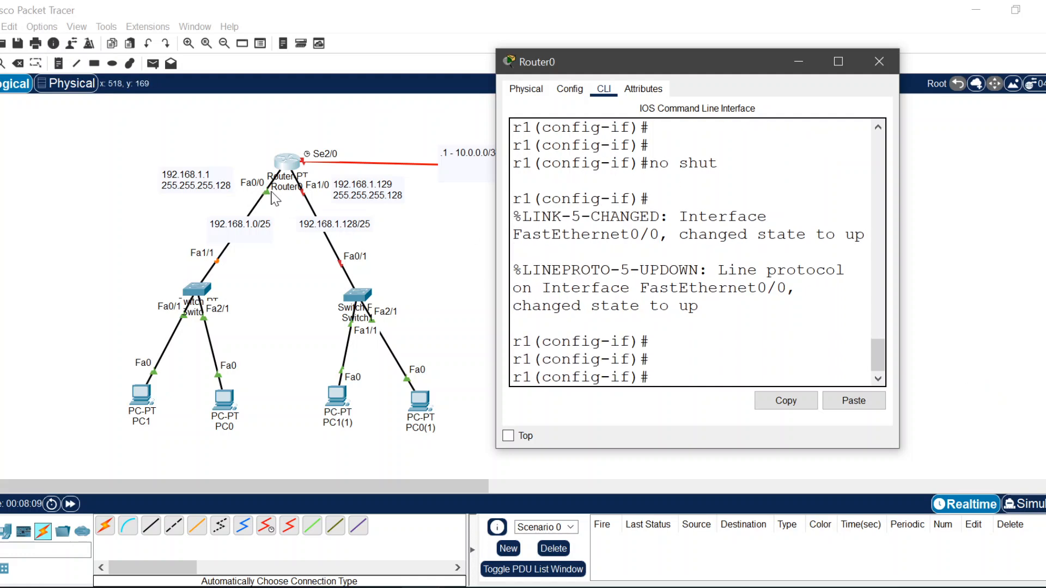
- Leave the fa0/0 interface configuration and enter the configuration of interface fa1/0
{"action": "type", "text": "ex"}
{"action": "type", "text": "t"}
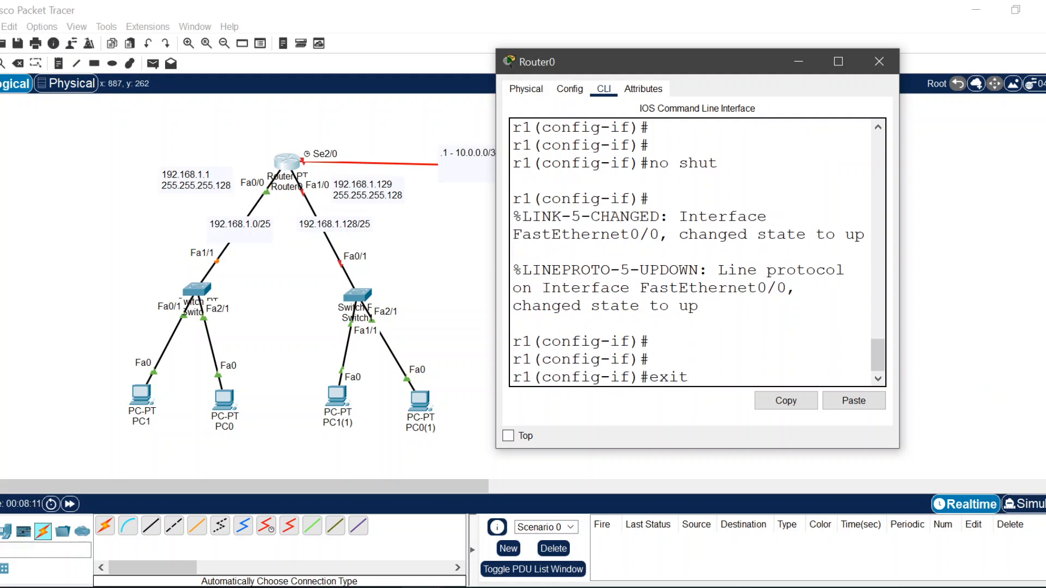
{"action": "key", "text": "Return"}
{"action": "key", "text": "Return"}
{"action": "key", "text": "Return"}
{"action": "key", "text": "Return"}
{"action": "type", "text": "int "}
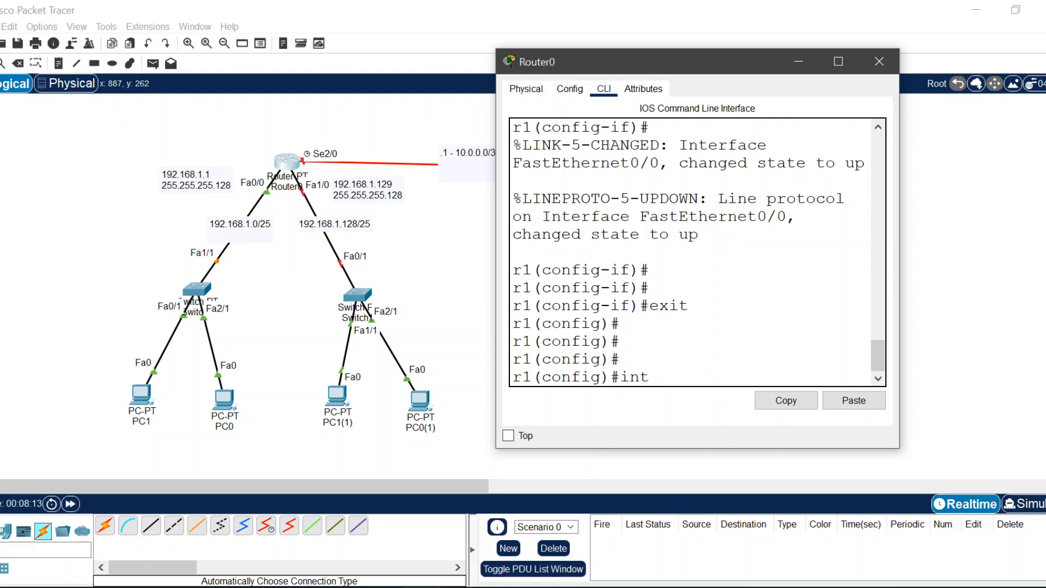
{"action": "type", "text": "fa1/0"}
{"action": "key", "text": "Return"}
{"action": "key", "text": "Return"}
- Try to assign 192.168.1.129 with mask 255.255.255.0 to interface fa1/0, and highlight the mask used
{"action": "type", "text": "ip add 192"}
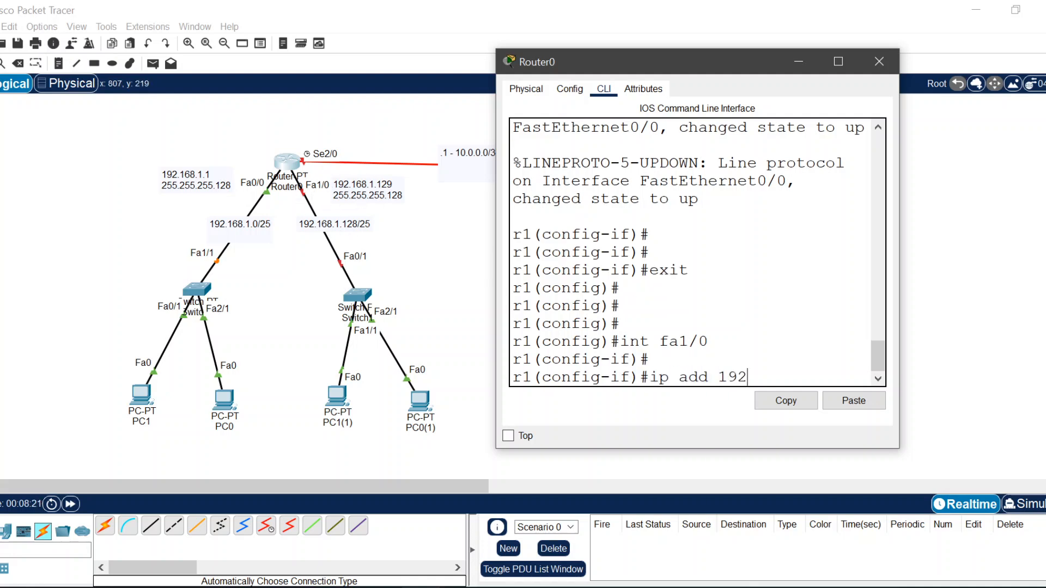
{"action": "type", "text": ".168.1.129 255.255.255.11"}
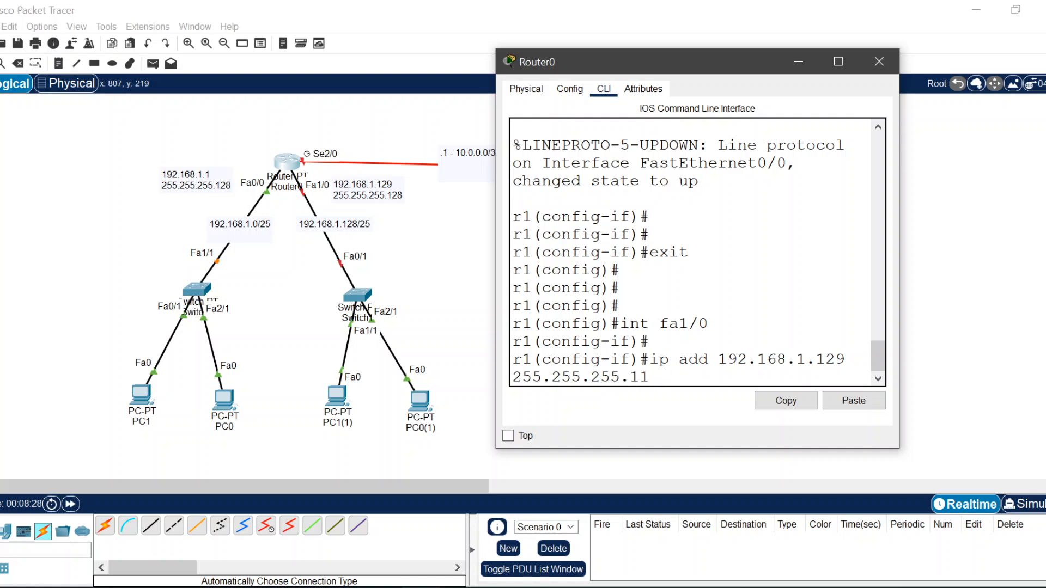
{"action": "key", "text": "BackSpace"}
{"action": "type", "text": "0"}
{"action": "key", "text": "Return"}
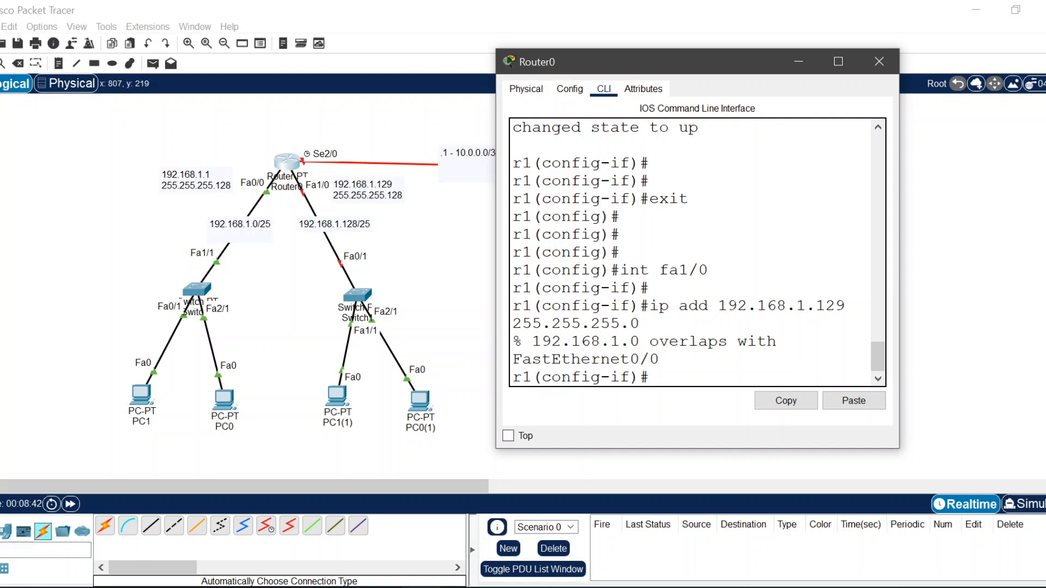
{"action": "left_click_drag", "start_coordinate": [640, 323], "coordinate": [532, 323]}
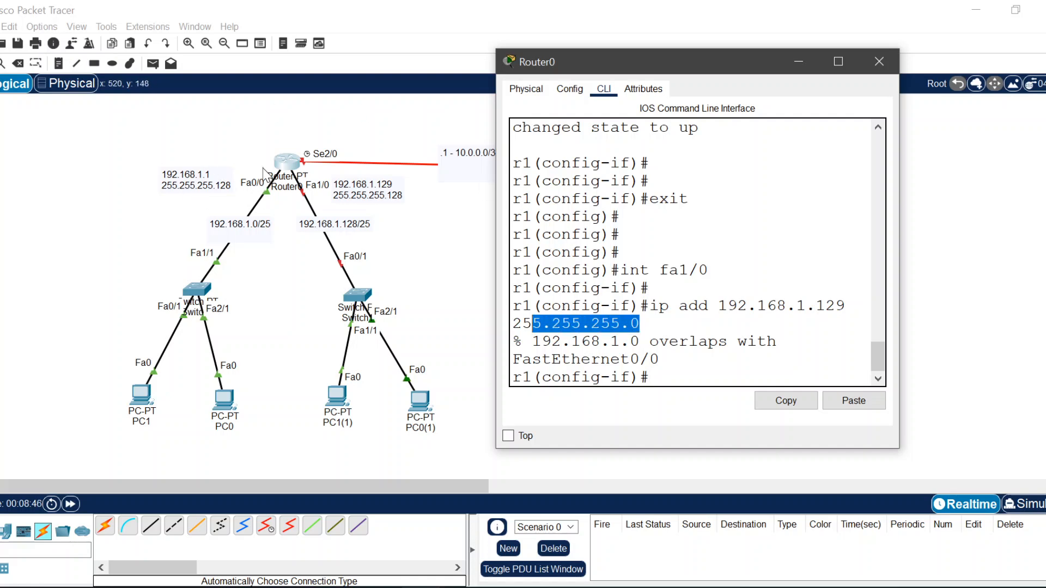
{"action": "left_click", "coordinate": [654, 377]}
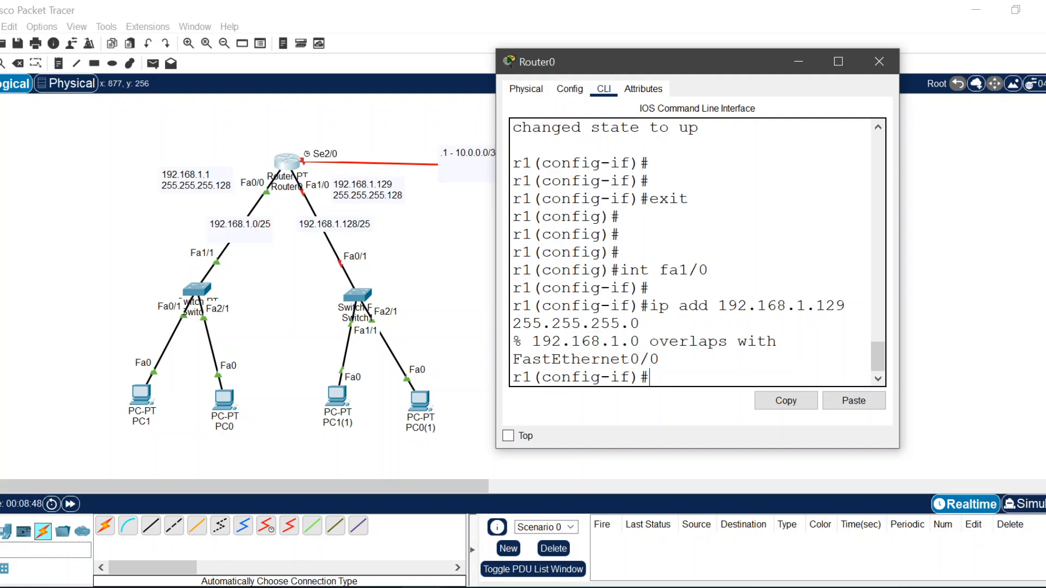
- Recall the address command, change the address to 192.168.0.129, and apply it to fa1/0 with mask 255.255.255.0
{"action": "key", "text": "Up"}
{"action": "key", "text": "Left"}
{"action": "key", "text": "Left"}
{"action": "key", "text": "Left"}
{"action": "key", "text": "Left"}
{"action": "key", "text": "Left"}
{"action": "key", "text": "Left"}
{"action": "key", "text": "Left"}
{"action": "key", "text": "Left"}
{"action": "key", "text": "Left"}
{"action": "key", "text": "Left"}
{"action": "key", "text": "Left"}
{"action": "key", "text": "Left"}
{"action": "key", "text": "Left"}
{"action": "key", "text": "Left"}
{"action": "key", "text": "Left"}
{"action": "key", "text": "Left"}
{"action": "key", "text": "Left"}
{"action": "key", "text": "Left"}
{"action": "key", "text": "Left"}
{"action": "key", "text": "Right"}
{"action": "key", "text": "Right"}
{"action": "key", "text": "Right"}
{"action": "key", "text": "Right"}
{"action": "key", "text": "Right"}
{"action": "key", "text": "Left"}
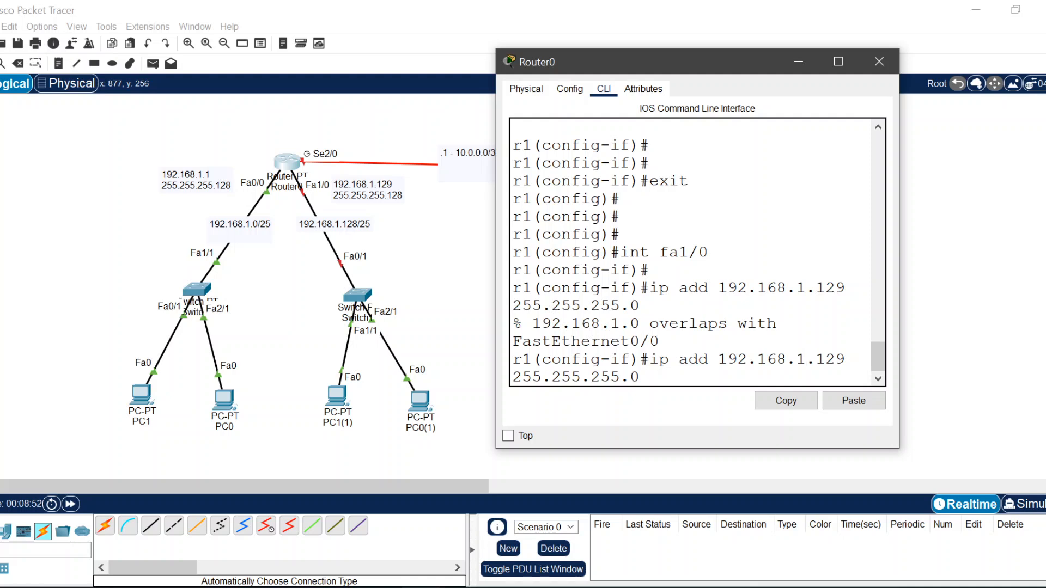
{"action": "key", "text": "BackSpace"}
{"action": "type", "text": "0"}
{"action": "key", "text": "Right"}
{"action": "key", "text": "Right"}
{"action": "key", "text": "Right"}
{"action": "key", "text": "Right"}
{"action": "key", "text": "Right"}
{"action": "key", "text": "Right"}
{"action": "key", "text": "Right"}
{"action": "key", "text": "Right"}
{"action": "key", "text": "Right"}
{"action": "key", "text": "Right"}
{"action": "key", "text": "Right"}
{"action": "key", "text": "Right"}
{"action": "key", "text": "Right"}
{"action": "key", "text": "Right"}
{"action": "key", "text": "Right"}
{"action": "key", "text": "Right"}
{"action": "key", "text": "Right"}
{"action": "key", "text": "Right"}
{"action": "key", "text": "Return"}
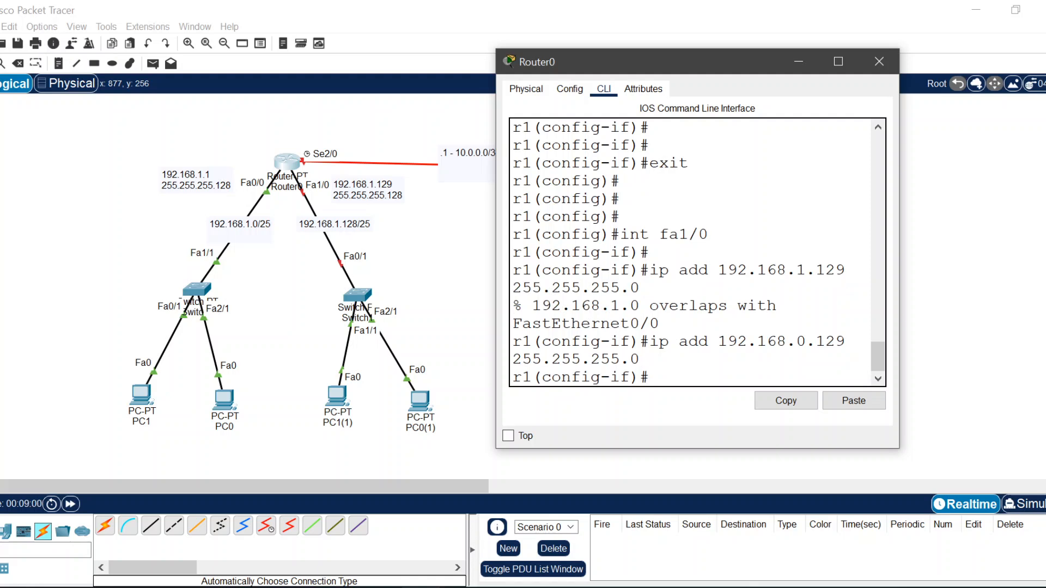
- Display r1's running configuration with do sh run and examine the addresses of its FastEthernet and serial interfaces
{"action": "type", "text": "do sh run"}
{"action": "key", "text": "Return"}
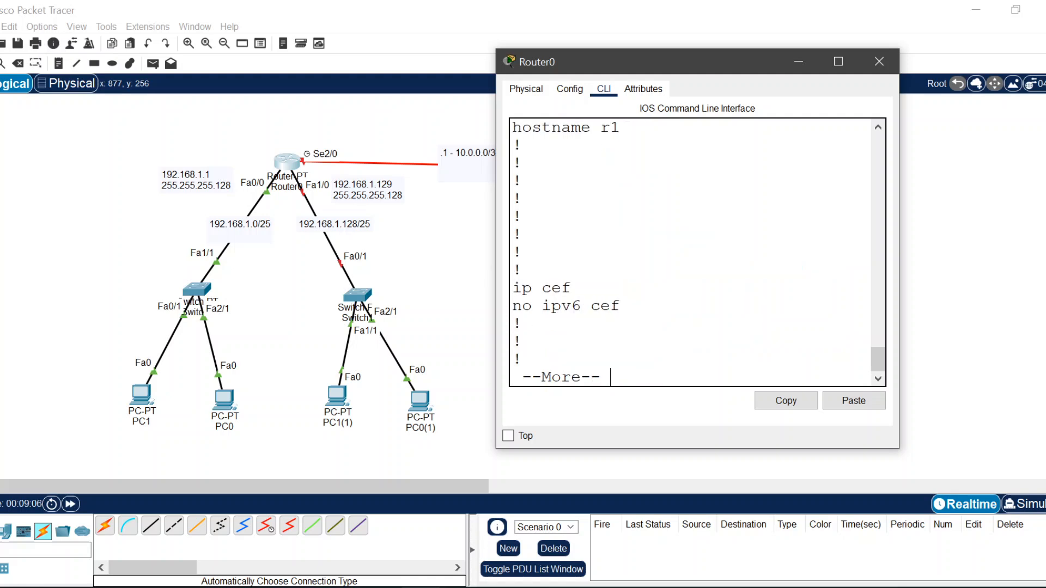
{"action": "key", "text": "space"}
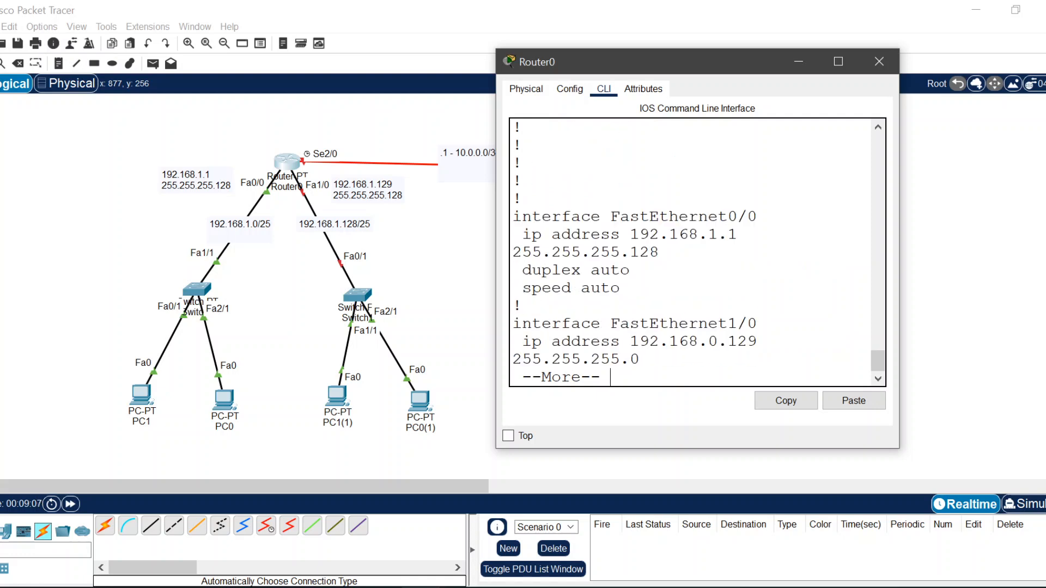
{"action": "key", "text": "Return"}
{"action": "key", "text": "Return"}
{"action": "key", "text": "Return"}
{"action": "key", "text": "Return"}
{"action": "key", "text": "Return"}
{"action": "key", "text": "Return"}
{"action": "key", "text": "Return"}
{"action": "key", "text": "Return"}
{"action": "key", "text": "Return"}
{"action": "key", "text": "Return"}
{"action": "key", "text": "Return"}
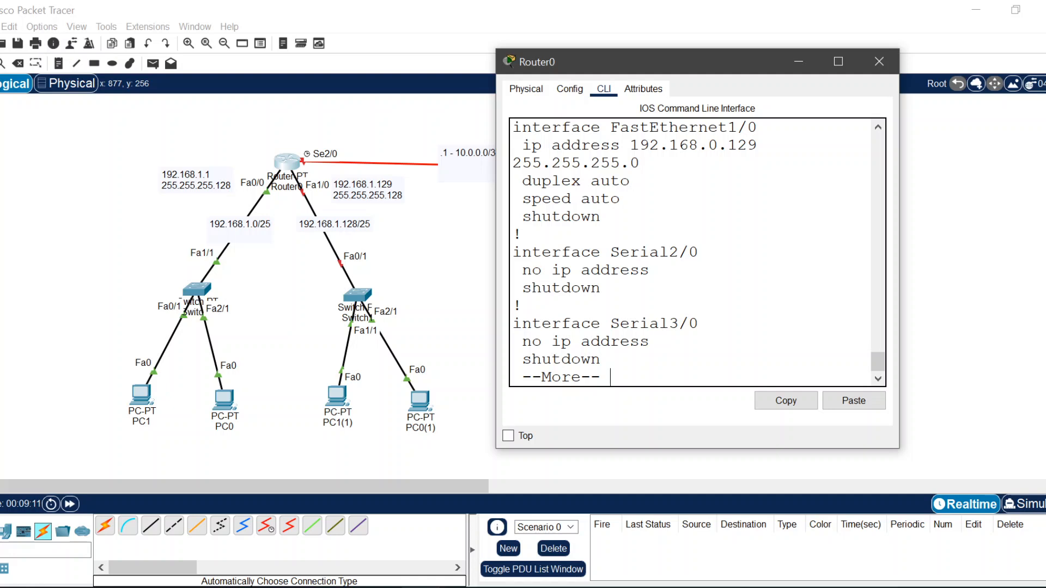
- Copy the ip address line of FastEthernet1/0 from the running configuration and page through the listing to its end
{"action": "left_click_drag", "start_coordinate": [522, 145], "coordinate": [639, 163]}
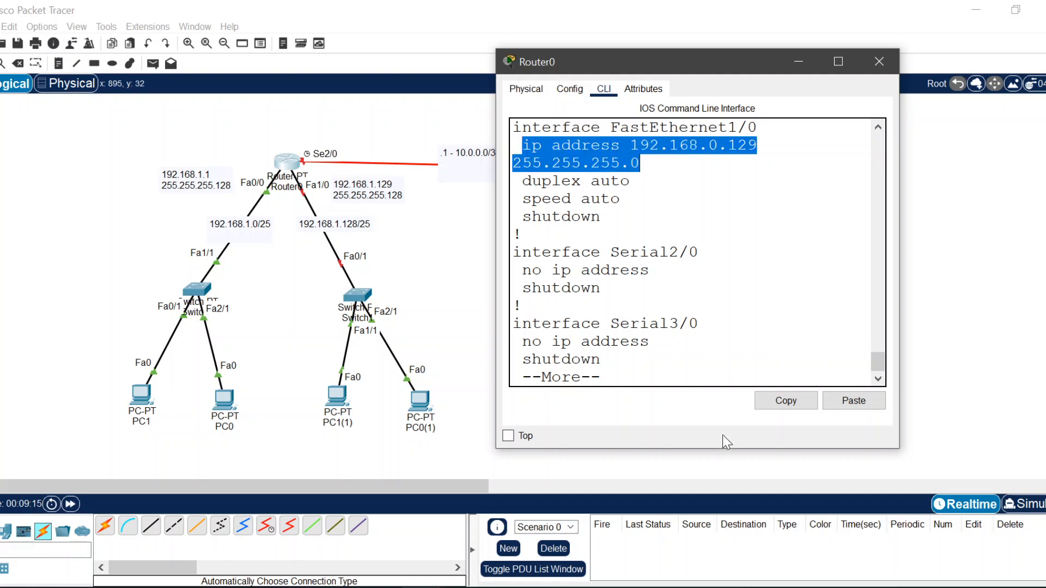
{"action": "left_click", "coordinate": [784, 401]}
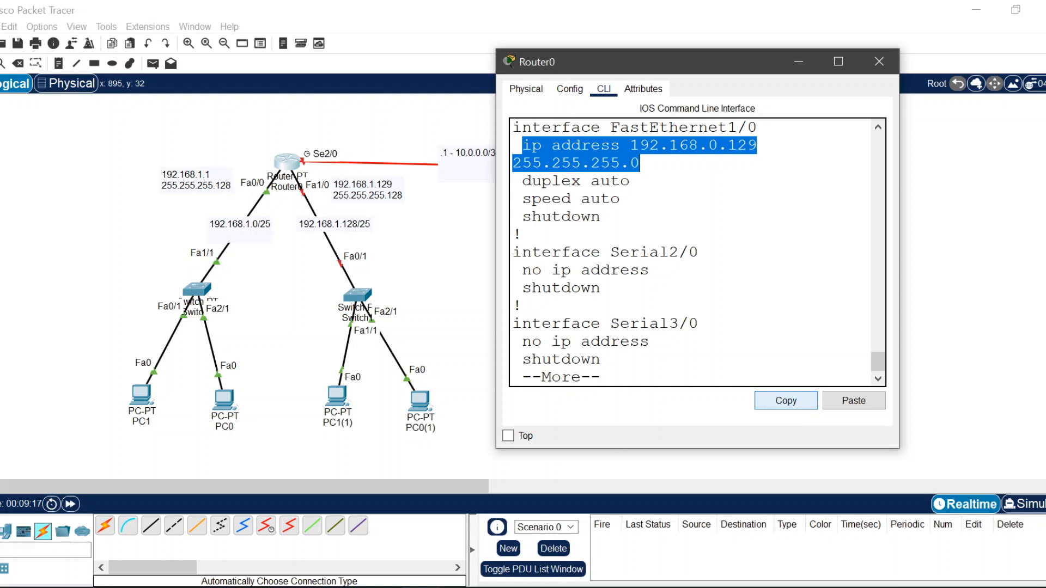
{"action": "key", "text": "Return"}
{"action": "key", "text": "Return"}
{"action": "key", "text": "Return"}
{"action": "key", "text": "Return"}
{"action": "key", "text": "Return"}
{"action": "key", "text": "Return"}
{"action": "key", "text": "Return"}
{"action": "key", "text": "Return"}
{"action": "key", "text": "Return"}
{"action": "key", "text": "Return"}
{"action": "key", "text": "Return"}
{"action": "key", "text": "Return"}
{"action": "key", "text": "Return"}
{"action": "key", "text": "Return"}
{"action": "key", "text": "Return"}
{"action": "key", "text": "Return"}
{"action": "key", "text": "Return"}
{"action": "key", "text": "Return"}
{"action": "key", "text": "Return"}
{"action": "key", "text": "Return"}
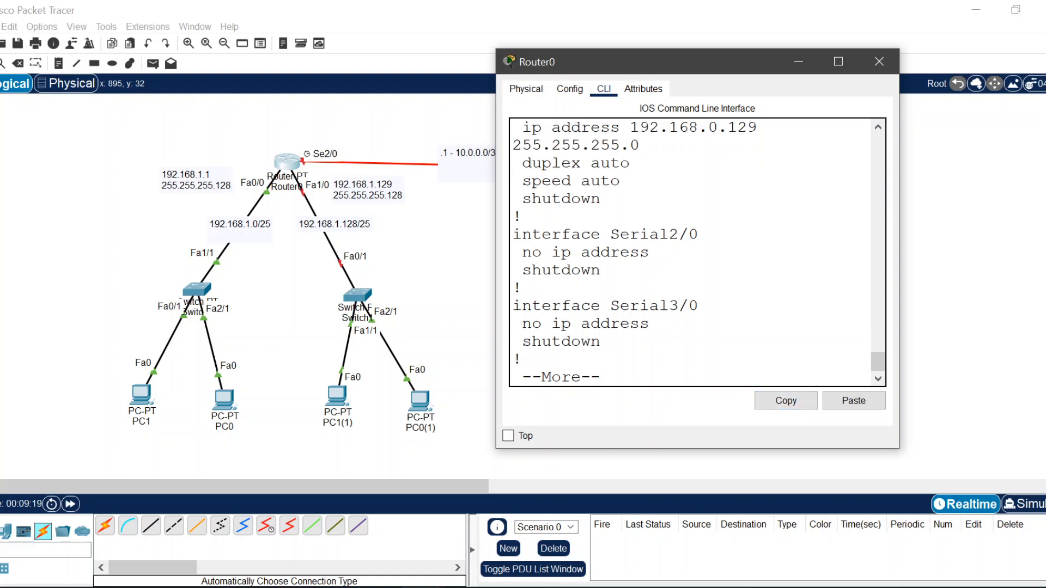
{"action": "key", "text": "Return"}
{"action": "key", "text": "Return"}
{"action": "key", "text": "Return"}
{"action": "key", "text": "Return"}
{"action": "key", "text": "Return"}
{"action": "key", "text": "Return"}
{"action": "key", "text": "Return"}
{"action": "key", "text": "Return"}
{"action": "key", "text": "Return"}
{"action": "key", "text": "Return"}
{"action": "key", "text": "Return"}
{"action": "key", "text": "Return"}
{"action": "key", "text": "Return"}
{"action": "key", "text": "Return"}
{"action": "key", "text": "Return"}
{"action": "key", "text": "Return"}
{"action": "key", "text": "Return"}
{"action": "key", "text": "Return"}
{"action": "key", "text": "Return"}
{"action": "key", "text": "Return"}
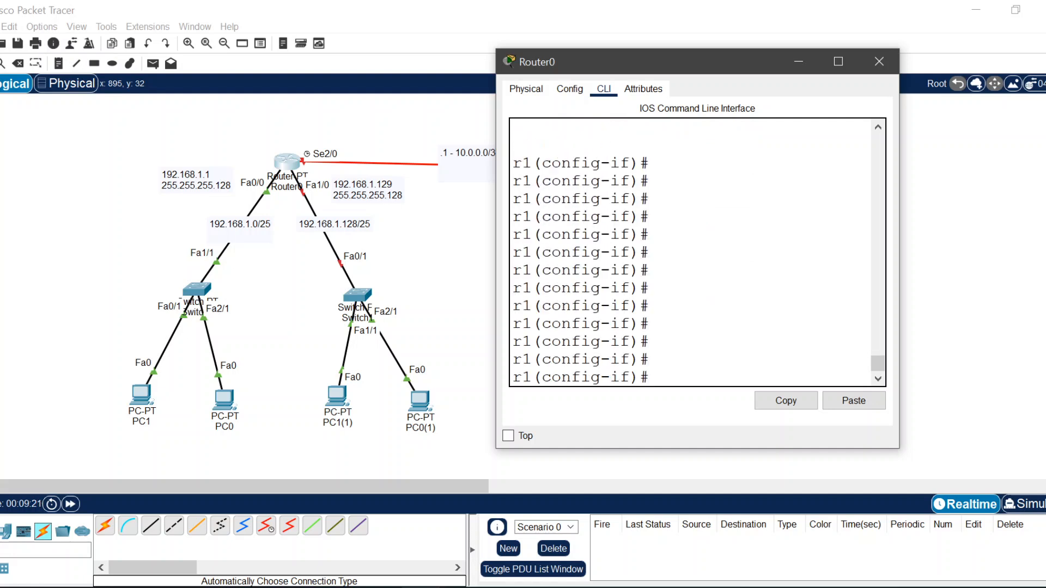
- Remove the wrong address from fa1/0 with no ip address 192.168.0.129 255.255.255.0, reusing the copied line
{"action": "type", "text": "no"}
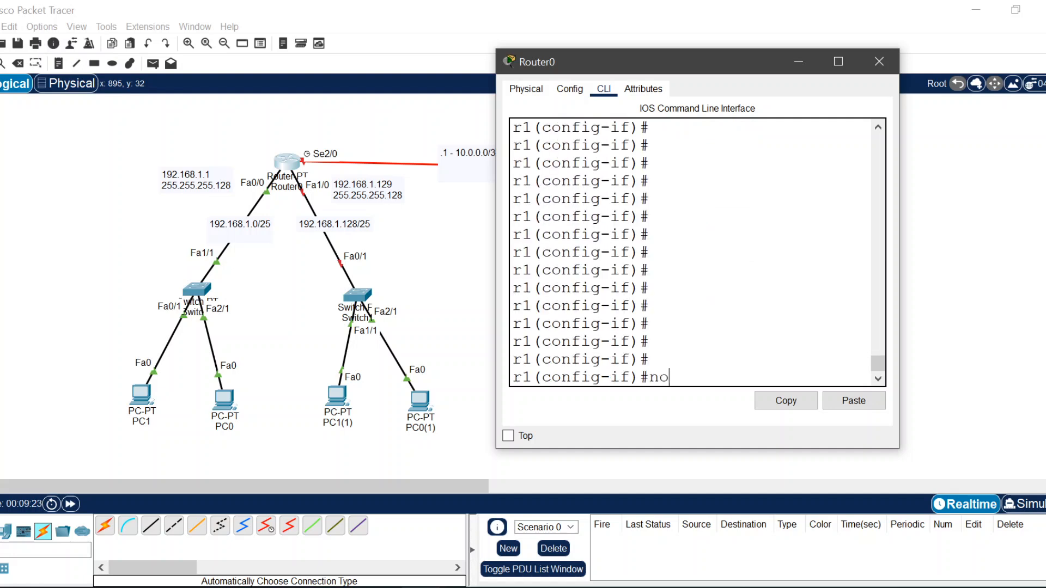
{"action": "left_click", "coordinate": [840, 401]}
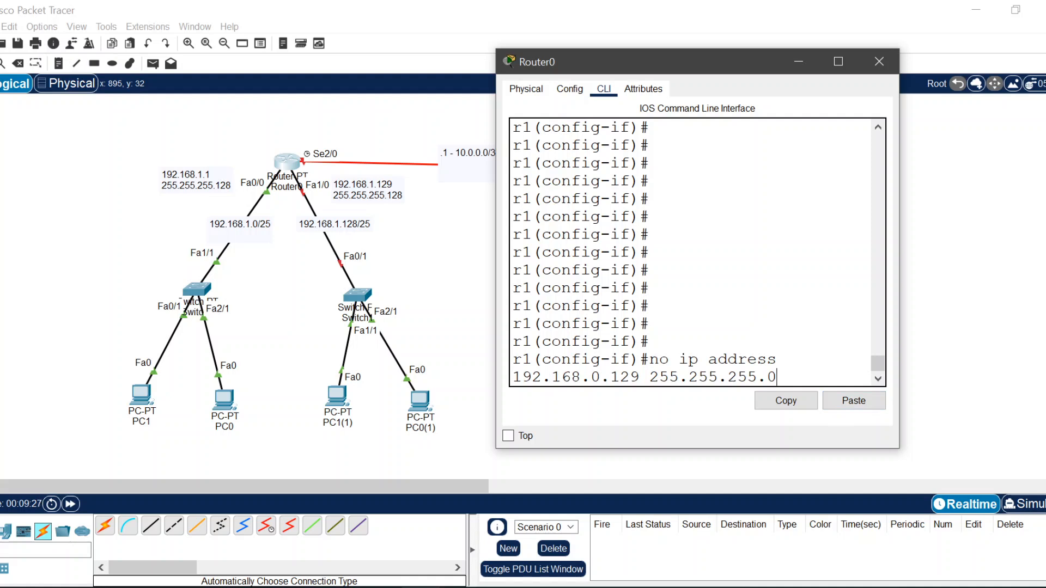
{"action": "left_click_drag", "start_coordinate": [679, 360], "coordinate": [776, 377]}
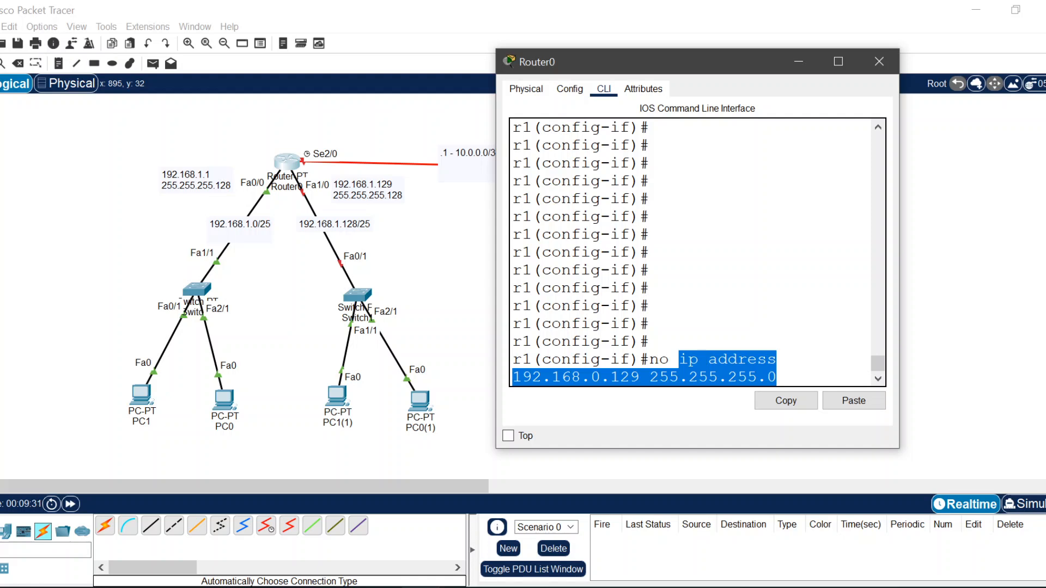
{"action": "left_click", "coordinate": [777, 377]}
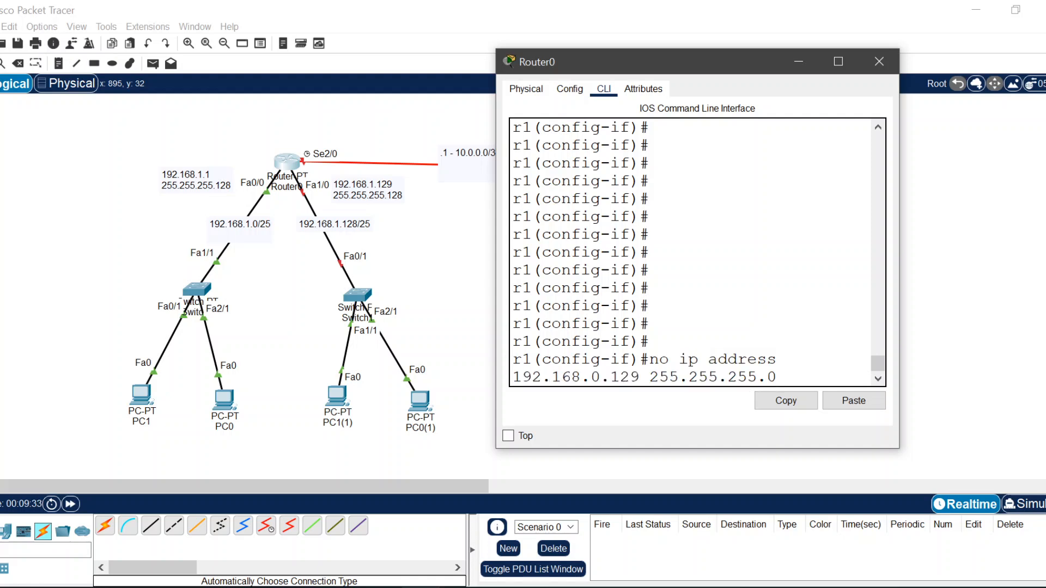
{"action": "key", "text": "Return"}
{"action": "key", "text": "Return"}
{"action": "key", "text": "Return"}
{"action": "key", "text": "Return"}
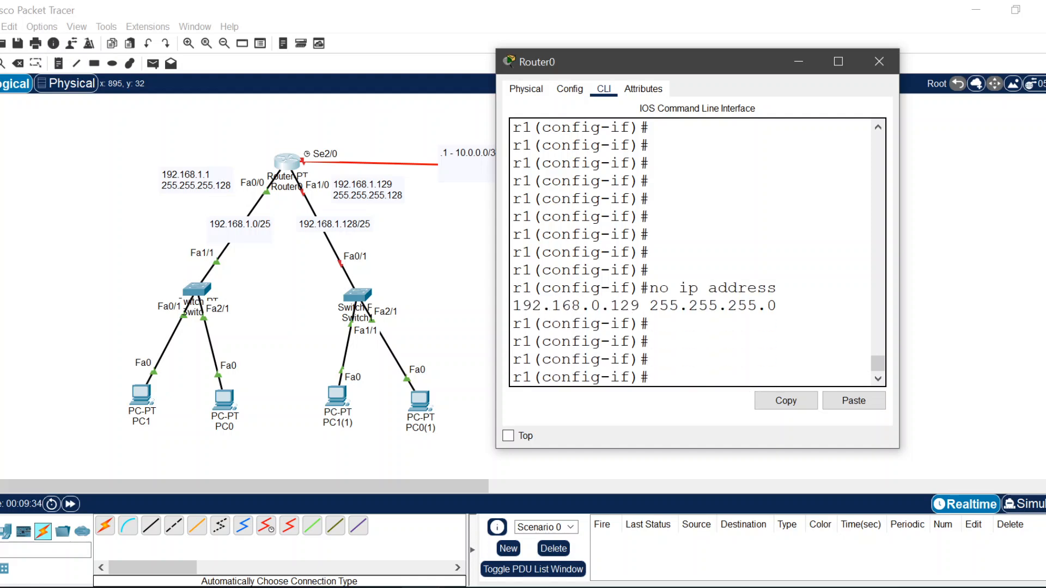
- Display the running configuration with do sh run, examine the FastEthernet1/0 entry, and return to the interface prompt
{"action": "type", "text": "do sh run"}
{"action": "key", "text": "Return"}
{"action": "key", "text": "Return"}
{"action": "key", "text": "Return"}
{"action": "key", "text": "Return"}
{"action": "key", "text": "Return"}
{"action": "key", "text": "Return"}
{"action": "key", "text": "Return"}
{"action": "key", "text": "Return"}
{"action": "key", "text": "Return"}
{"action": "key", "text": "Return"}
{"action": "key", "text": "Return"}
{"action": "key", "text": "Return"}
{"action": "key", "text": "Return"}
{"action": "key", "text": "Return"}
{"action": "key", "text": "Return"}
{"action": "key", "text": "Return"}
{"action": "key", "text": "Return"}
{"action": "key", "text": "Return"}
{"action": "key", "text": "Return"}
{"action": "key", "text": "Return"}
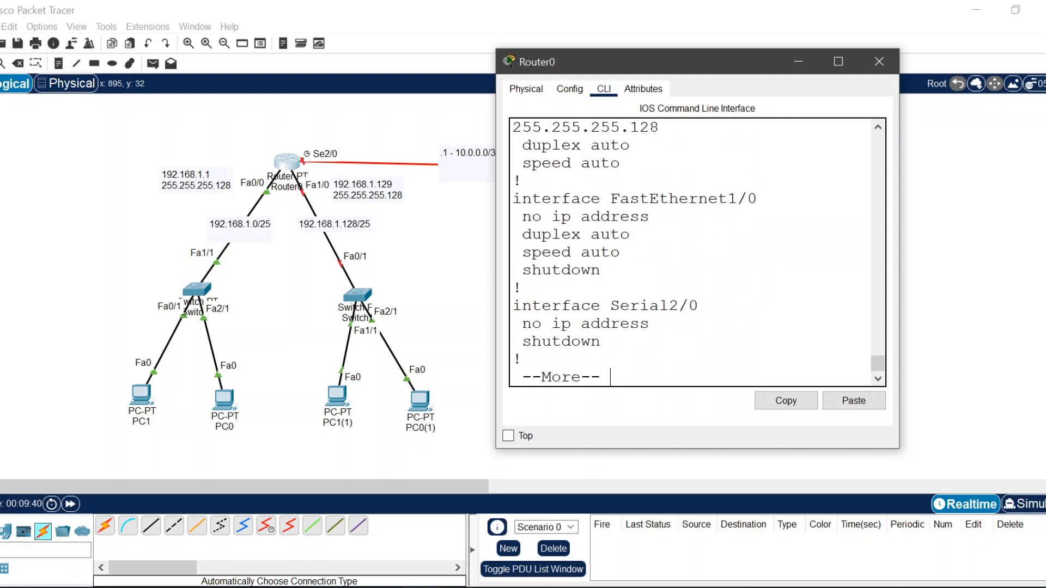
{"action": "scroll", "coordinate": [691, 251], "scroll_direction": "up", "scroll_amount": 2}
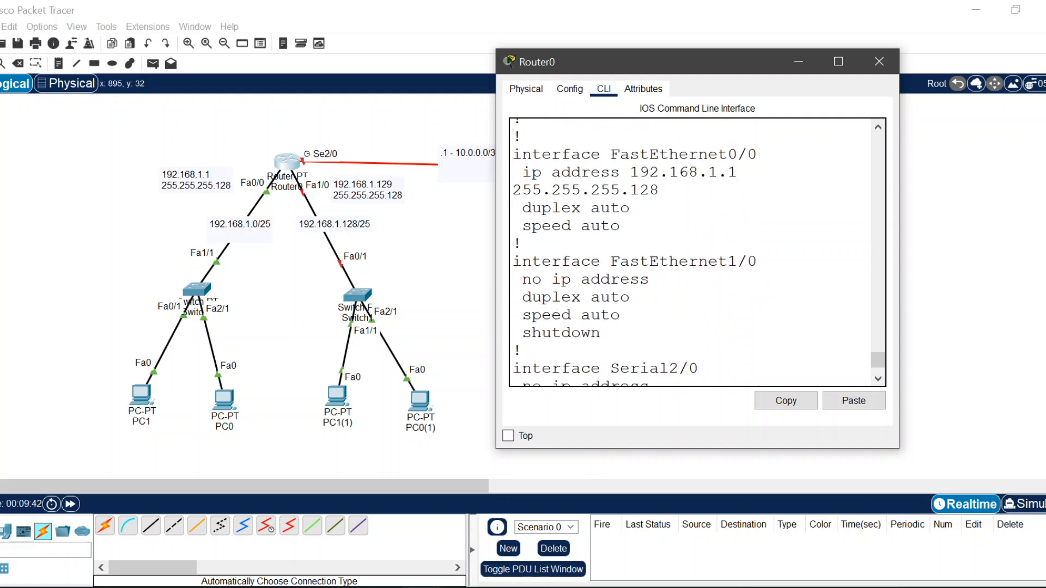
{"action": "left_click_drag", "start_coordinate": [757, 262], "coordinate": [512, 261]}
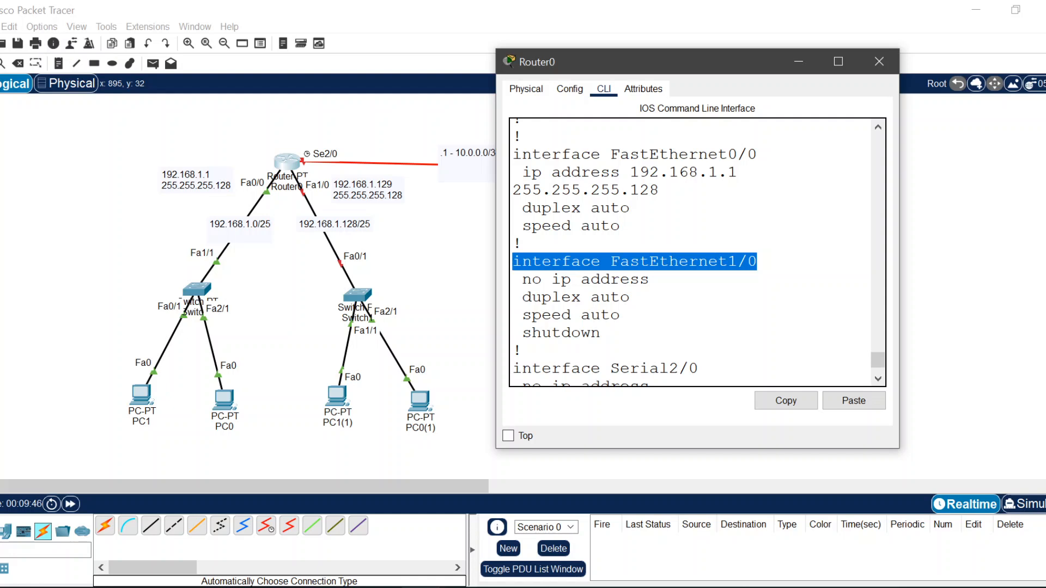
{"action": "left_click", "coordinate": [727, 368]}
{"action": "key", "text": "space"}
{"action": "key", "text": "Return"}
{"action": "key", "text": "Return"}
{"action": "key", "text": "Return"}
{"action": "key", "text": "Return"}
{"action": "key", "text": "Return"}
{"action": "key", "text": "Return"}
{"action": "key", "text": "Return"}
{"action": "key", "text": "Return"}
{"action": "key", "text": "Return"}
{"action": "key", "text": "Return"}
{"action": "key", "text": "Return"}
{"action": "key", "text": "Return"}
{"action": "key", "text": "Return"}
{"action": "key", "text": "Return"}
{"action": "key", "text": "Return"}
{"action": "key", "text": "Return"}
{"action": "key", "text": "Return"}
{"action": "key", "text": "Return"}
{"action": "key", "text": "Return"}
{"action": "key", "text": "Return"}
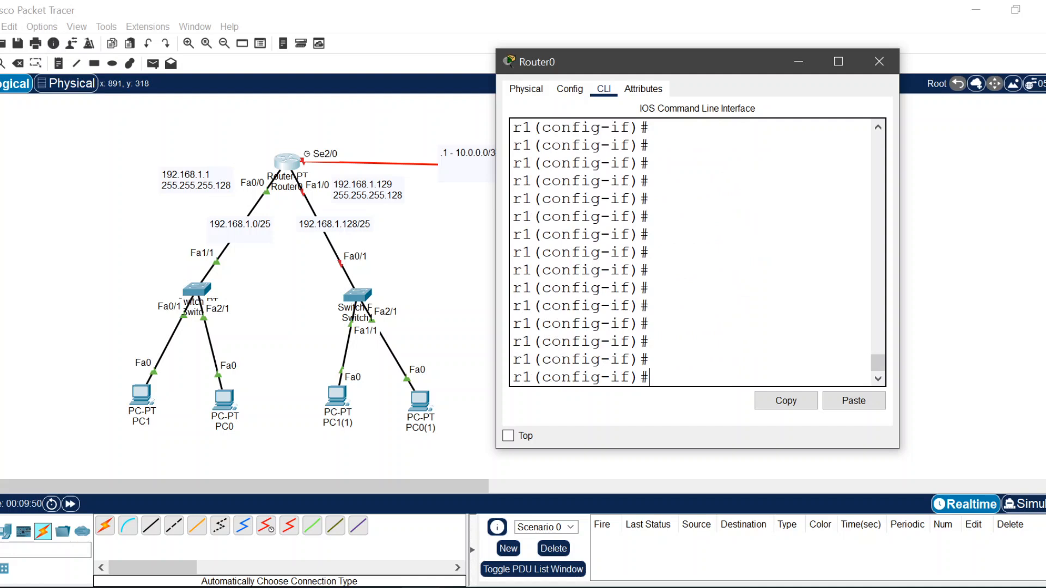
- Assign the address 192.168.1.129 with mask 255.255.255.128 to interface fa1/0
{"action": "type", "text": "ip add 192.168.1.129 255.255.255.128"}
{"action": "key", "text": "Return"}
{"action": "key", "text": "Return"}
{"action": "key", "text": "Return"}
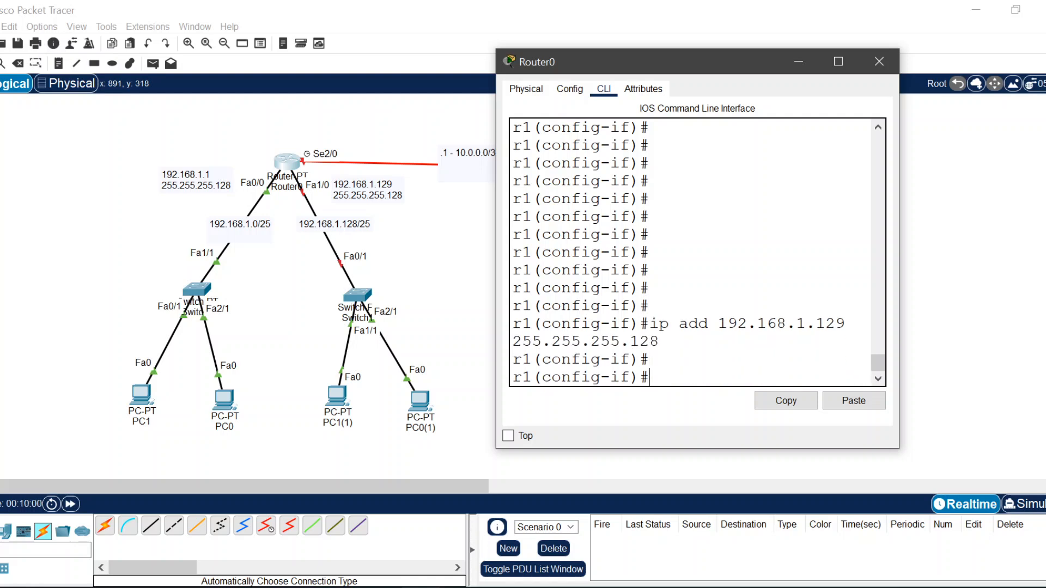
- Enable interface fa1/0 with no shut
{"action": "type", "text": "no shu"}
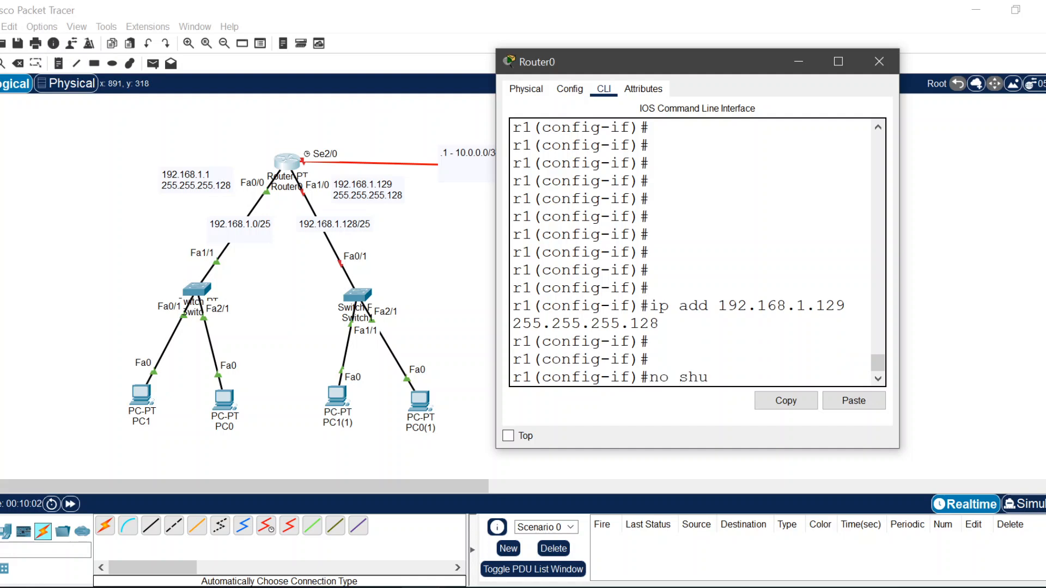
{"action": "type", "text": "t"}
{"action": "key", "text": "Return"}
{"action": "key", "text": "Return"}
{"action": "key", "text": "Return"}
{"action": "key", "text": "Return"}
{"action": "key", "text": "Return"}
{"action": "key", "text": "Return"}
{"action": "key", "text": "Return"}
{"action": "key", "text": "Return"}
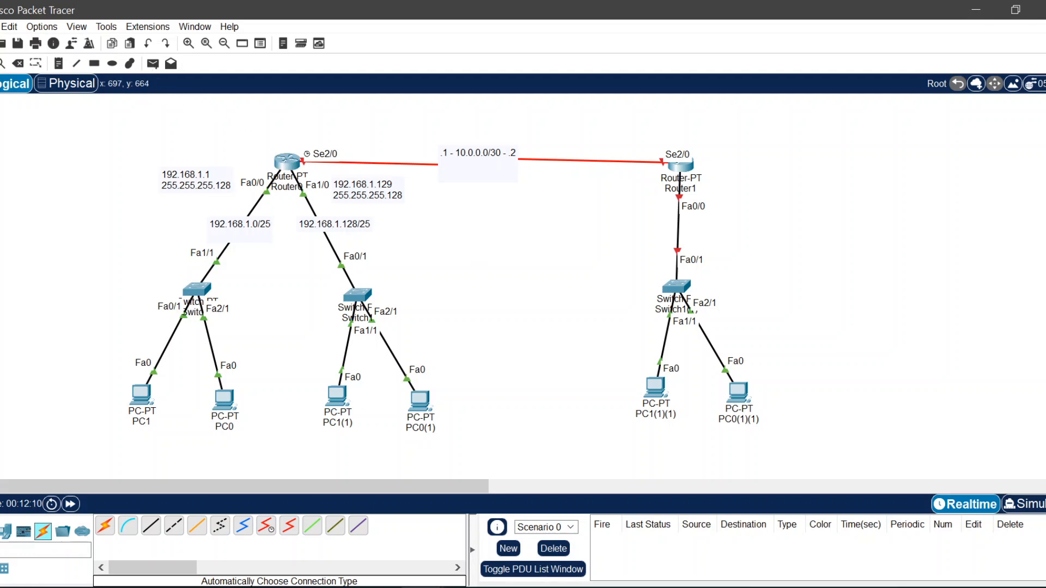
- Show the interface summary with do sh ip int brief, maximize the router window, and examine the FastEthernet0/0 and 1/0 rows
{"action": "left_click", "coordinate": [474, 542]}
{"action": "type", "text": "do sh ip int brief"}
{"action": "key", "text": "Return"}
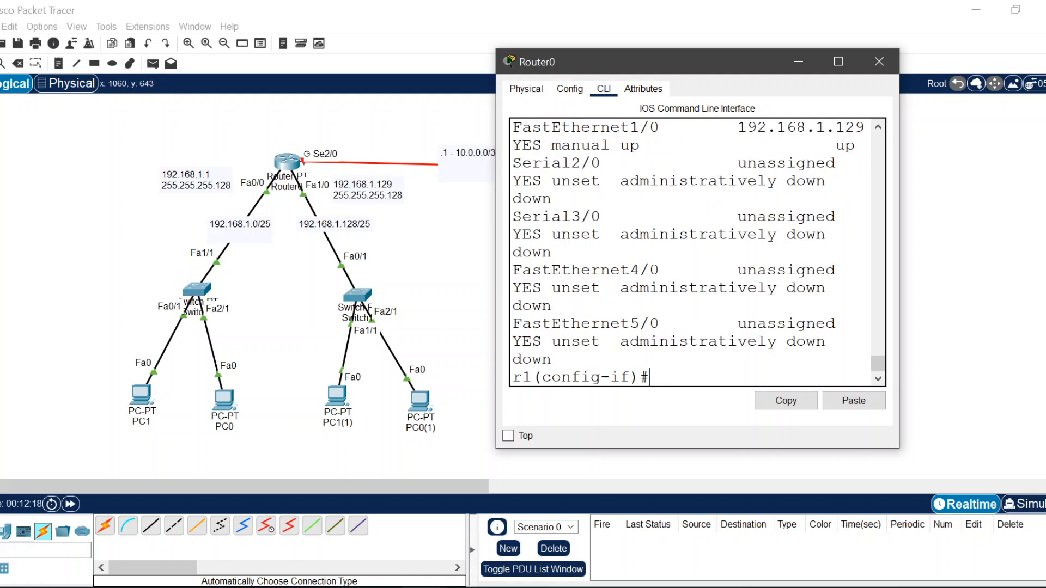
{"action": "left_click", "coordinate": [839, 61]}
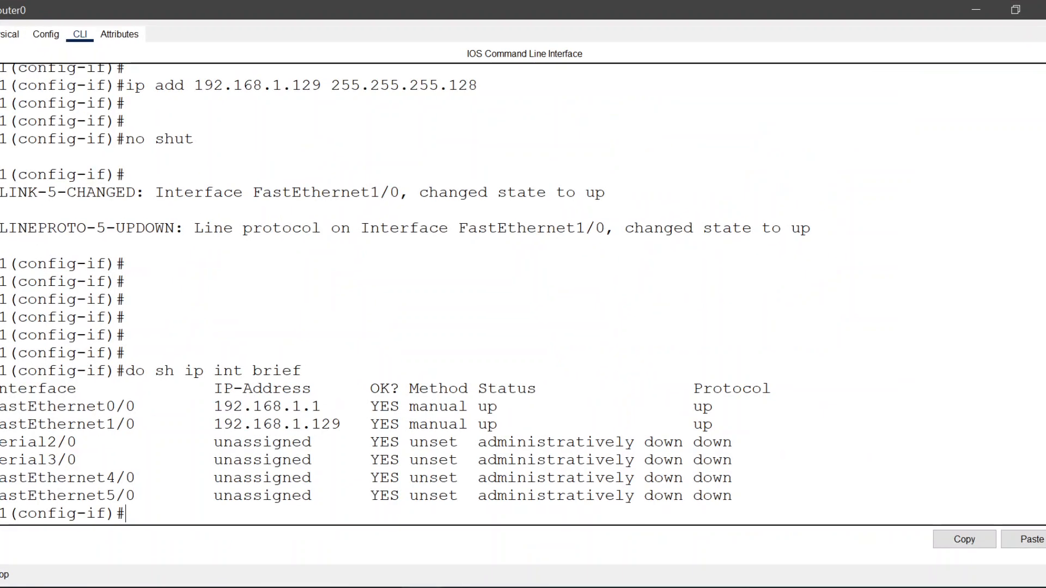
{"action": "left_click_drag", "start_coordinate": [214, 406], "coordinate": [322, 406]}
{"action": "left_click_drag", "start_coordinate": [214, 424], "coordinate": [341, 424]}
{"action": "left_click_drag", "start_coordinate": [145, 424], "coordinate": [1, 408]}
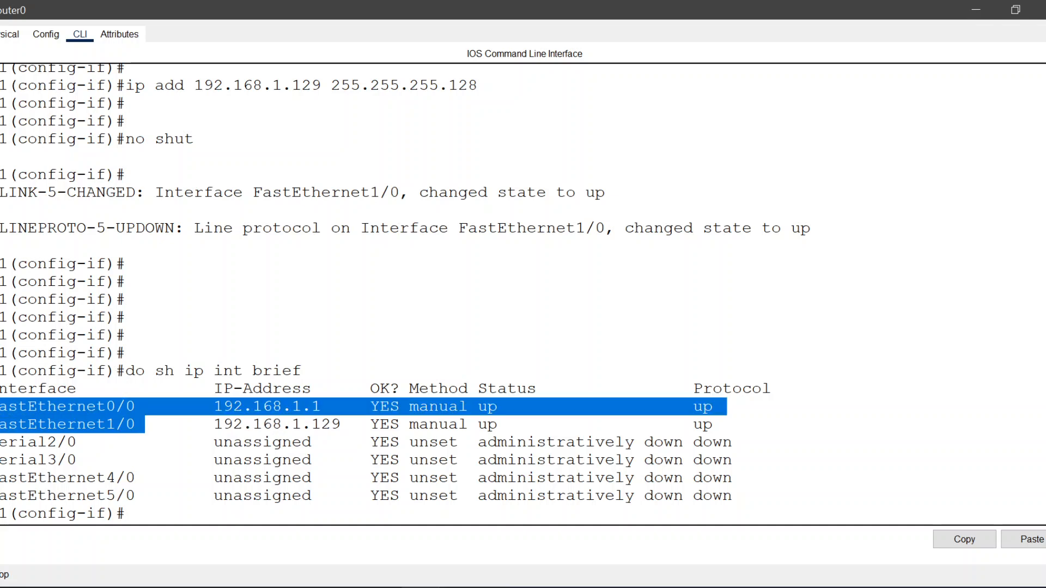
- Display the running configuration with do sh run, examine the hostname and the interface addresses, and leave the listing
{"action": "key", "text": "Return"}
{"action": "key", "text": "Return"}
{"action": "key", "text": "Return"}
{"action": "type", "text": "do sh ruy"}
{"action": "key", "text": "BackSpace"}
{"action": "type", "text": "n"}
{"action": "key", "text": "Return"}
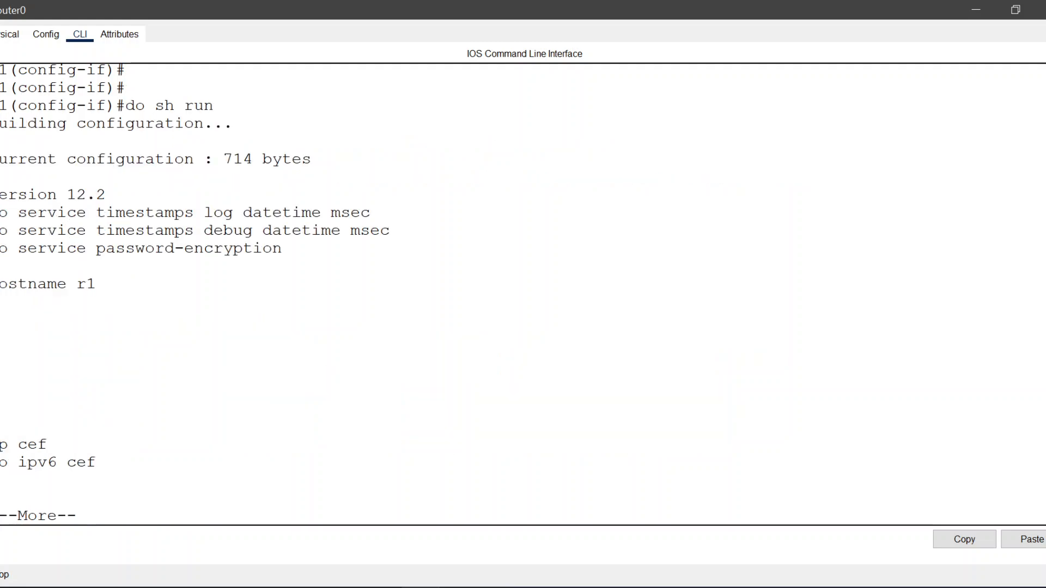
{"action": "key", "text": "space"}
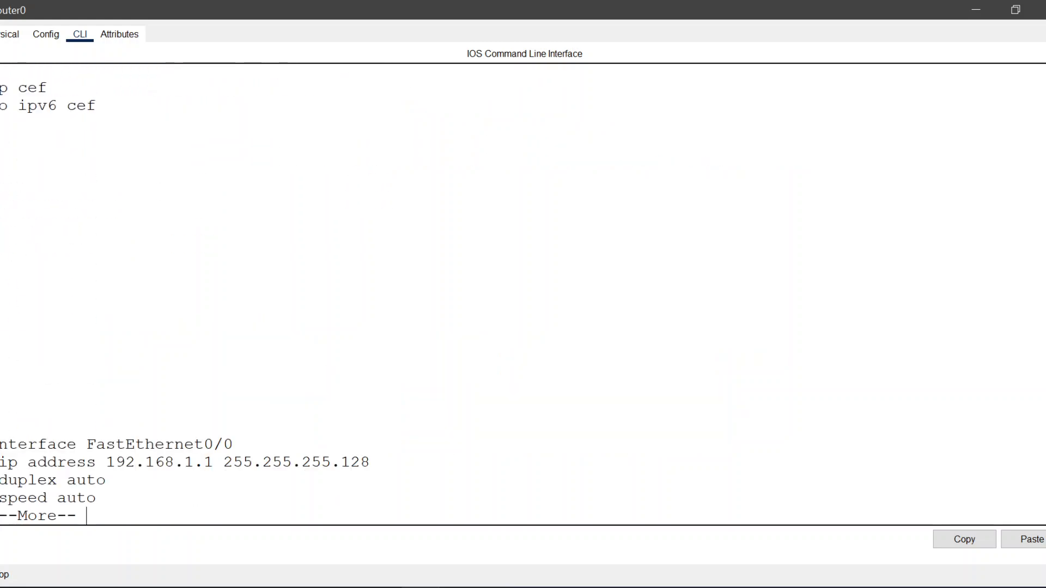
{"action": "key", "text": "Return"}
{"action": "key", "text": "Return"}
{"action": "key", "text": "Return"}
{"action": "key", "text": "Return"}
{"action": "key", "text": "Return"}
{"action": "key", "text": "Return"}
{"action": "key", "text": "Return"}
{"action": "key", "text": "Return"}
{"action": "key", "text": "Return"}
{"action": "key", "text": "Return"}
{"action": "key", "text": "Return"}
{"action": "key", "text": "Return"}
{"action": "key", "text": "Return"}
{"action": "key", "text": "Return"}
{"action": "key", "text": "Return"}
{"action": "key", "text": "Return"}
{"action": "scroll", "coordinate": [523, 294], "scroll_direction": "up", "scroll_amount": 2}
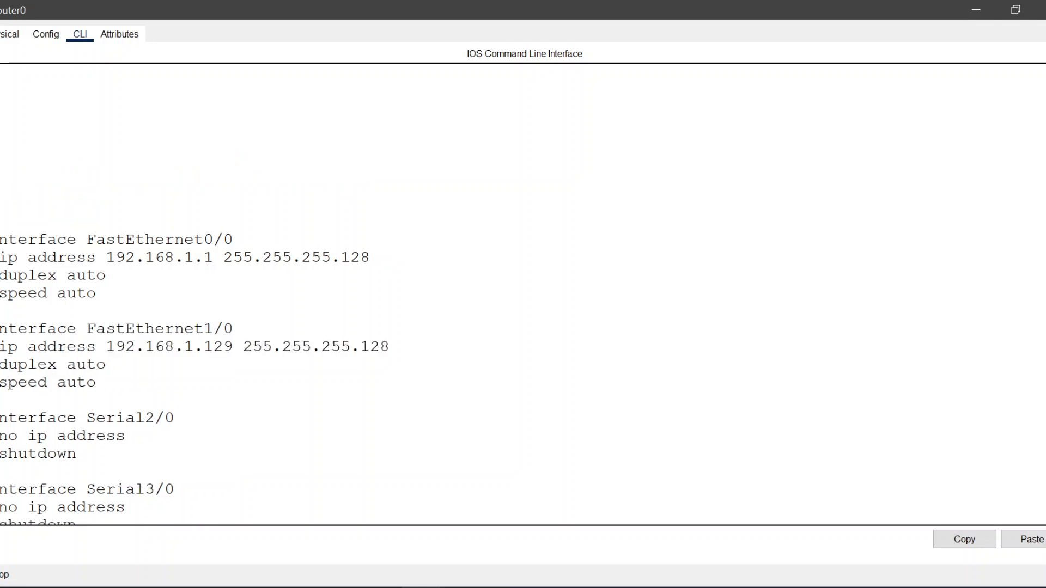
{"action": "scroll", "coordinate": [523, 294], "scroll_direction": "up", "scroll_amount": 5}
{"action": "left_click_drag", "start_coordinate": [96, 125], "coordinate": [1, 126]}
{"action": "left_click", "coordinate": [55, 152]}
{"action": "scroll", "coordinate": [522, 294], "scroll_direction": "down", "scroll_amount": 7}
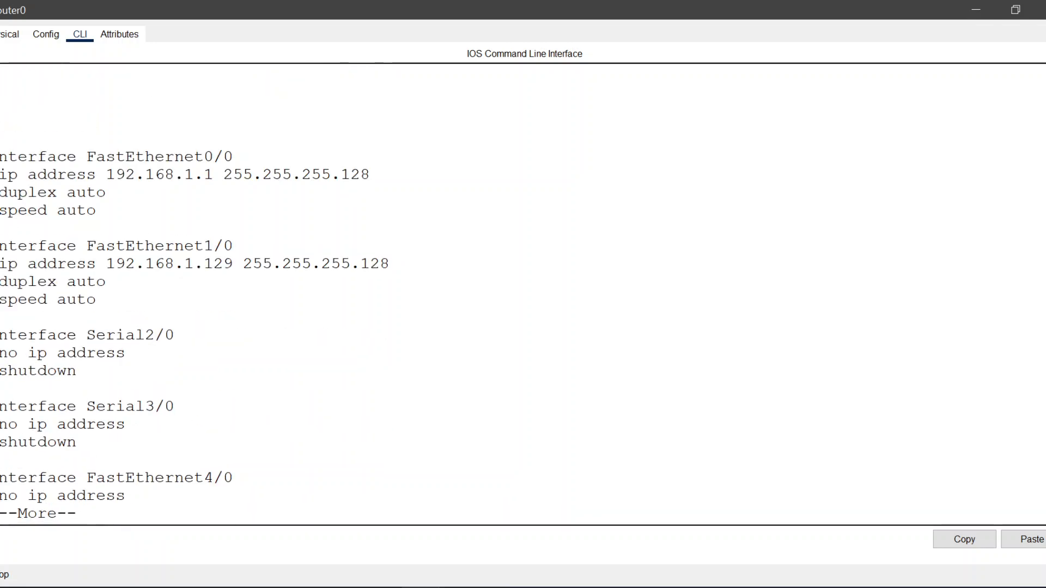
{"action": "key", "text": "Return"}
{"action": "type", "text": "c"}
- Display r1's routing table with do sh ip route
{"action": "type", "text": "o sh up"}
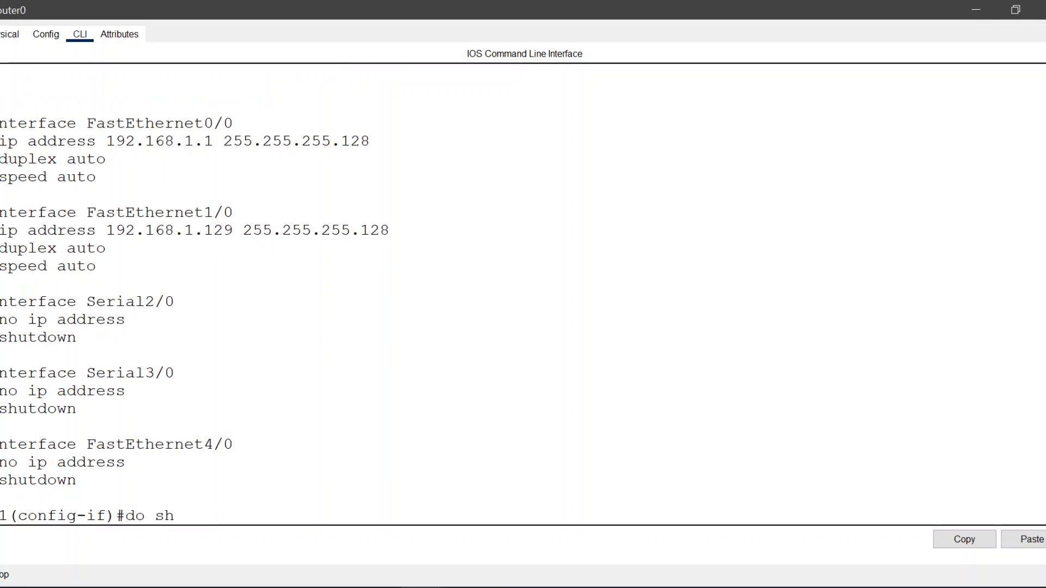
{"action": "key", "text": "BackSpace"}
{"action": "key", "text": "BackSpace"}
{"action": "type", "text": "ip route"}
{"action": "key", "text": "Return"}
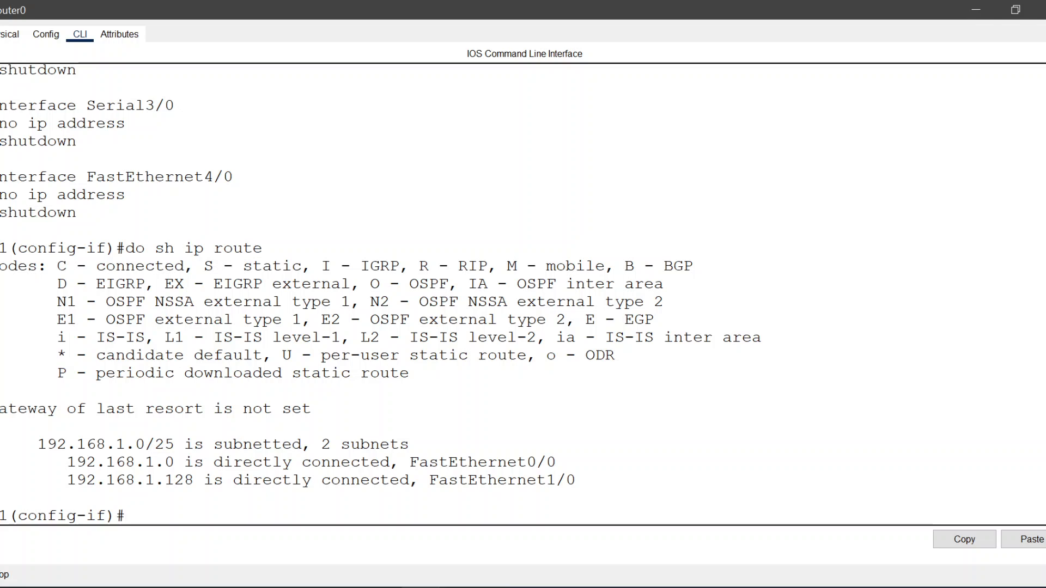
- Highlight the subnetted 192.168.1.0/25 entry and the directly connected networks 192.168.1.0 and 192.168.1.128 in the routing table
{"action": "mouse_move", "coordinate": [37, 445]}
{"action": "left_mouse_down"}
{"action": "mouse_move", "coordinate": [164, 444]}
{"action": "mouse_move", "coordinate": [37, 444]}
{"action": "left_mouse_up"}
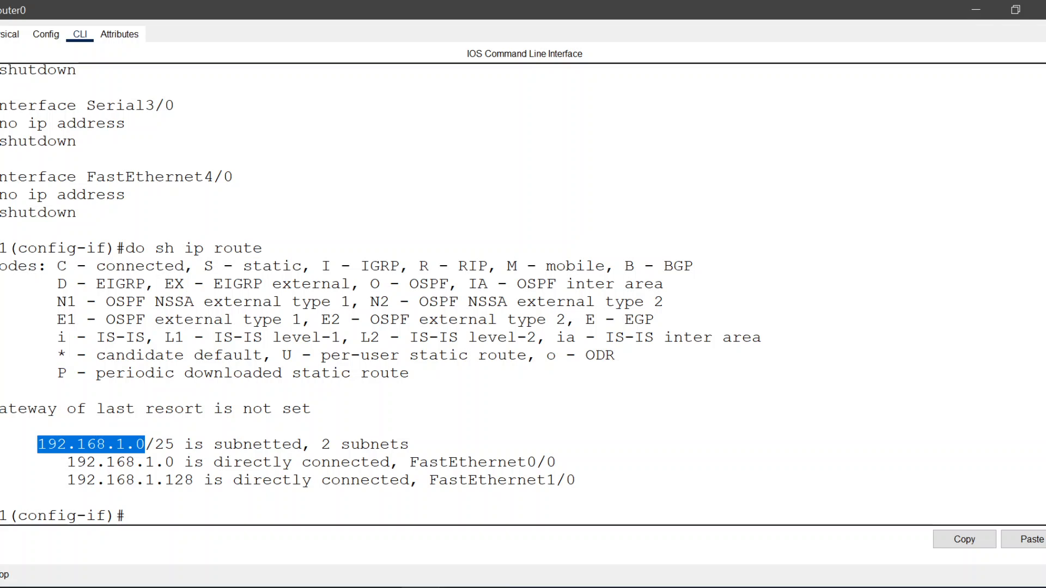
{"action": "left_click_drag", "start_coordinate": [213, 445], "coordinate": [301, 445]}
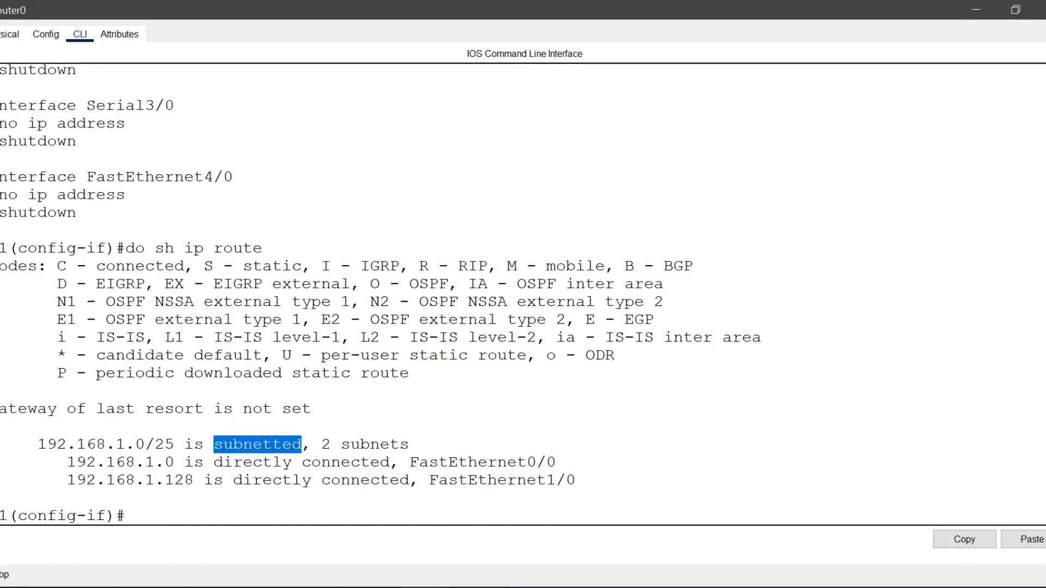
{"action": "left_click_drag", "start_coordinate": [155, 444], "coordinate": [37, 444]}
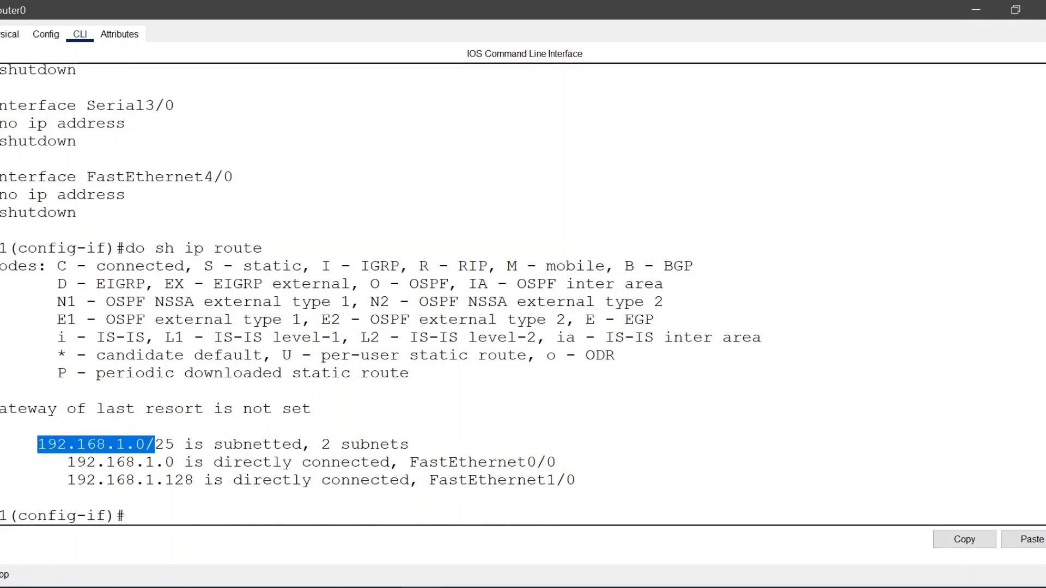
{"action": "left_click_drag", "start_coordinate": [331, 444], "coordinate": [410, 444]}
{"action": "left_click", "coordinate": [409, 444]}
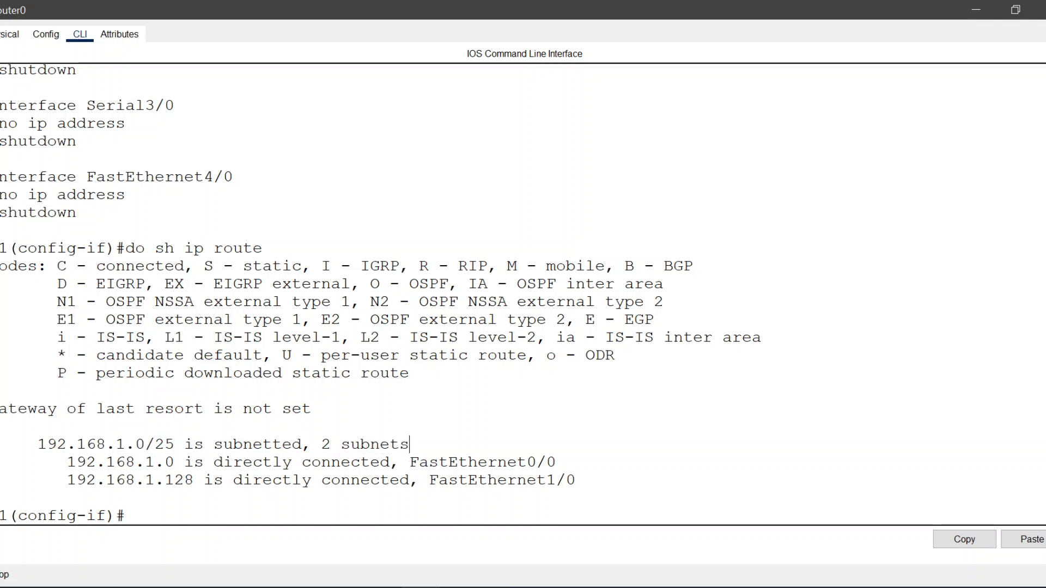
{"action": "left_click_drag", "start_coordinate": [67, 461], "coordinate": [184, 462]}
{"action": "left_click_drag", "start_coordinate": [67, 480], "coordinate": [194, 480]}
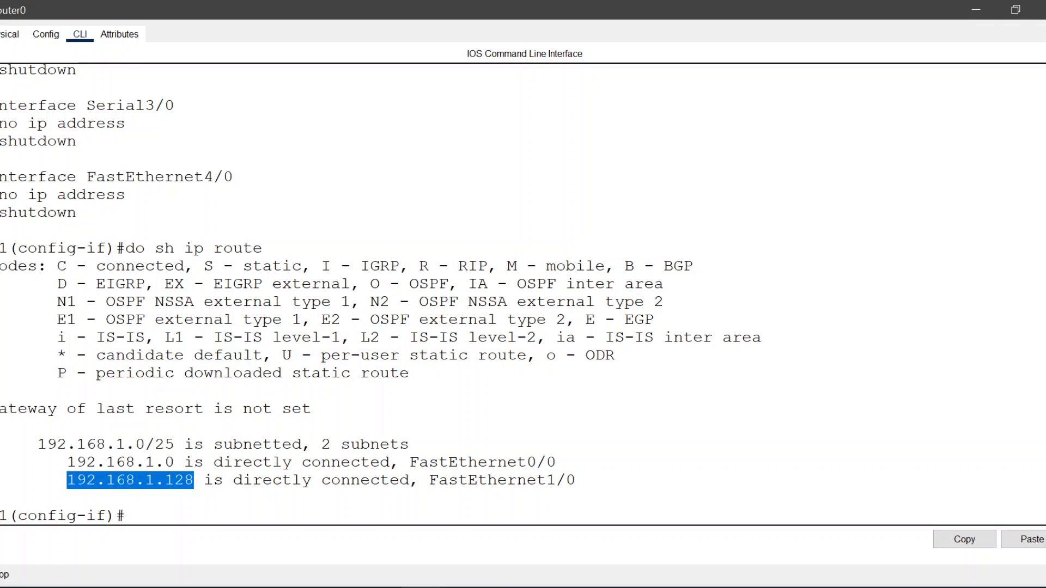
- Compare Router0's routing table with the topology and highlight both directly connected route lines, for FastEthernet0/0 and FastEthernet1/0
{"action": "double_click", "coordinate": [458, 9]}
{"action": "left_click_drag", "start_coordinate": [697, 98], "coordinate": [807, 120]}
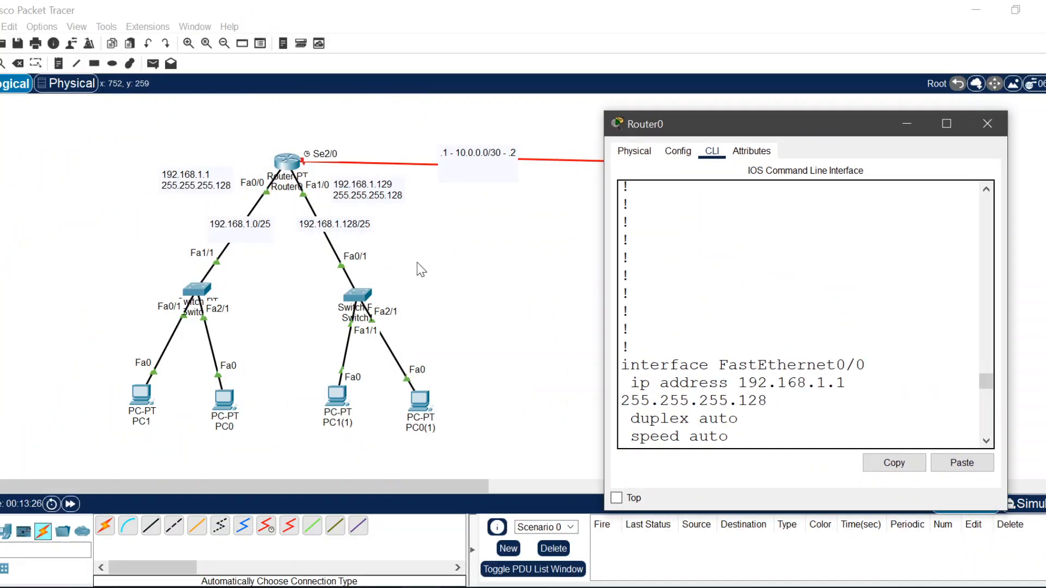
{"action": "left_click", "coordinate": [951, 119]}
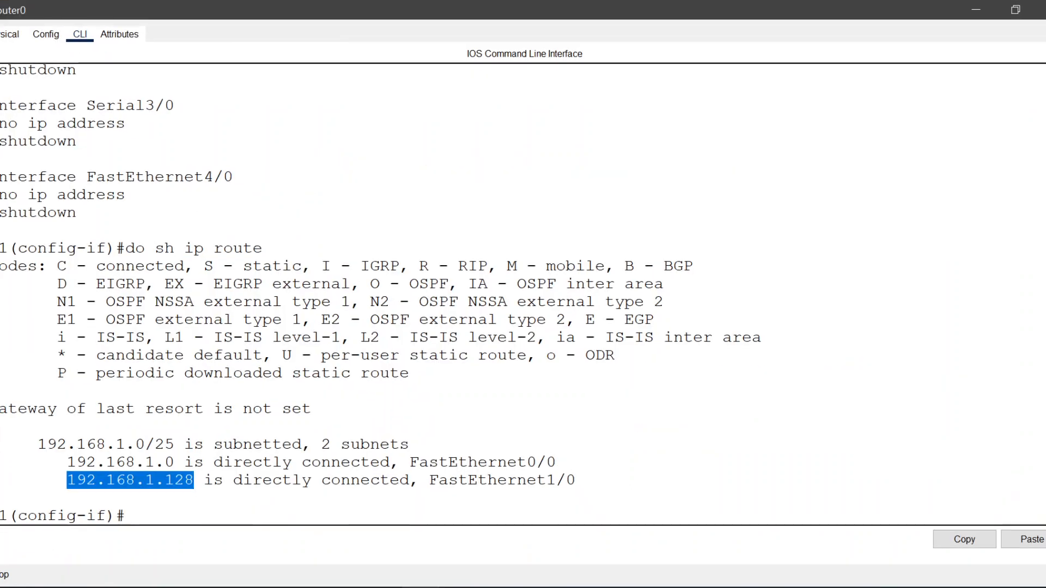
{"action": "left_click", "coordinate": [86, 480]}
{"action": "left_click_drag", "start_coordinate": [2, 462], "coordinate": [576, 480]}
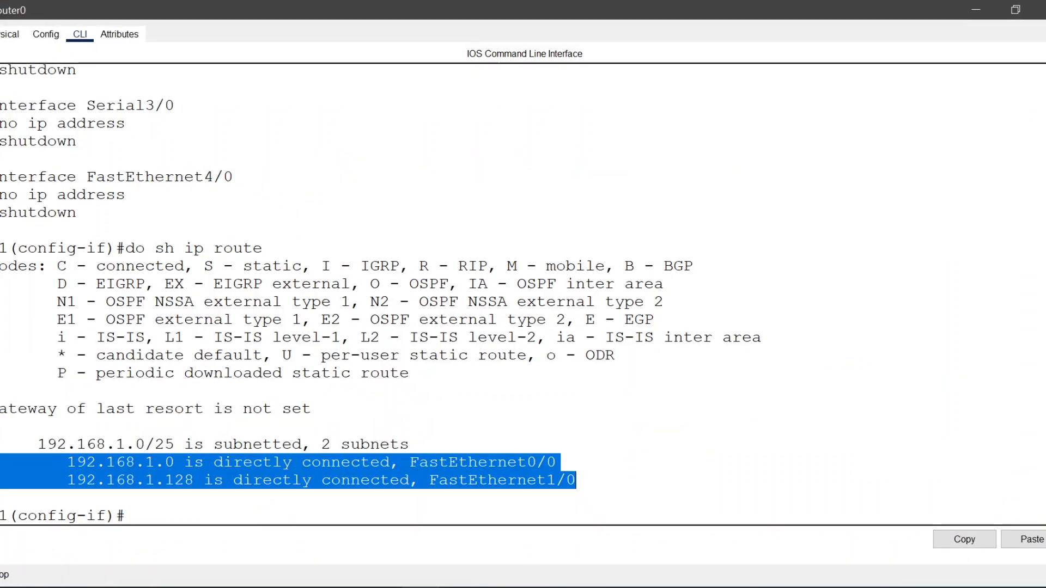
{"action": "left_click", "coordinate": [984, 13]}
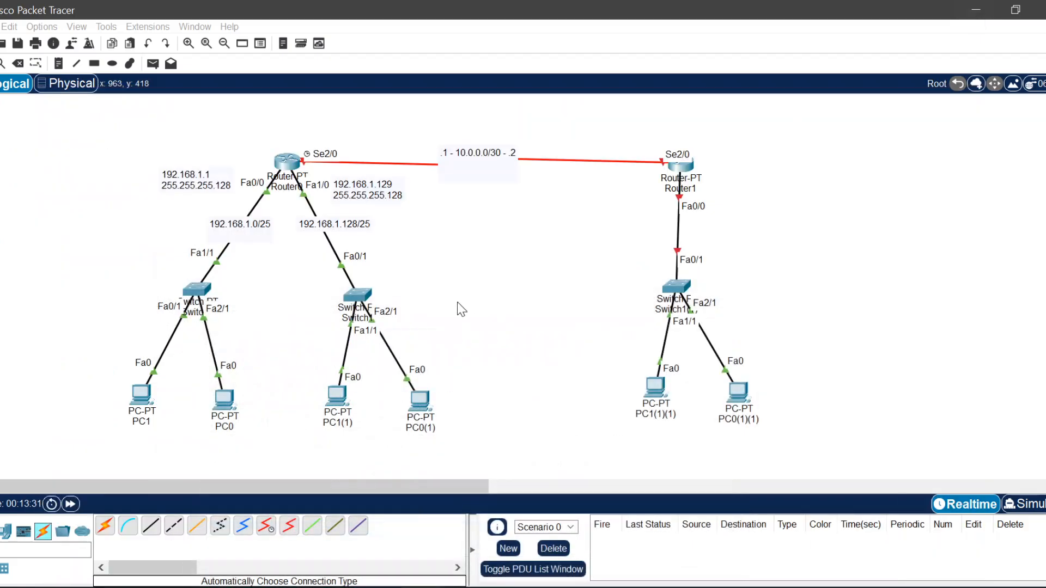
- Send a simple PDU from PC0 to PC1(1), and repeat the same test a second time
{"action": "left_click", "coordinate": [153, 63]}
{"action": "left_click", "coordinate": [224, 401]}
{"action": "left_click", "coordinate": [348, 396]}
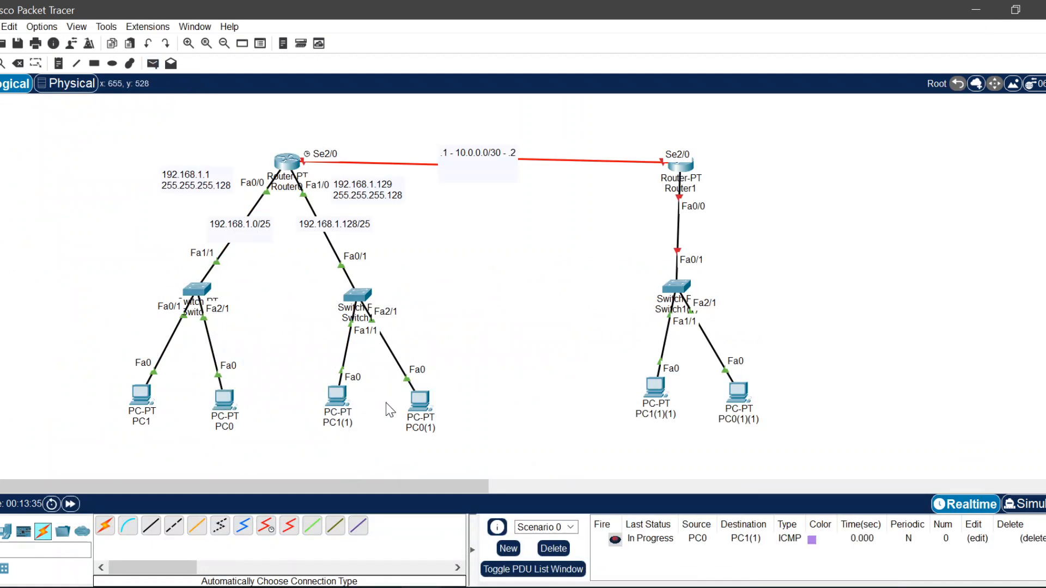
{"action": "left_click", "coordinate": [153, 63]}
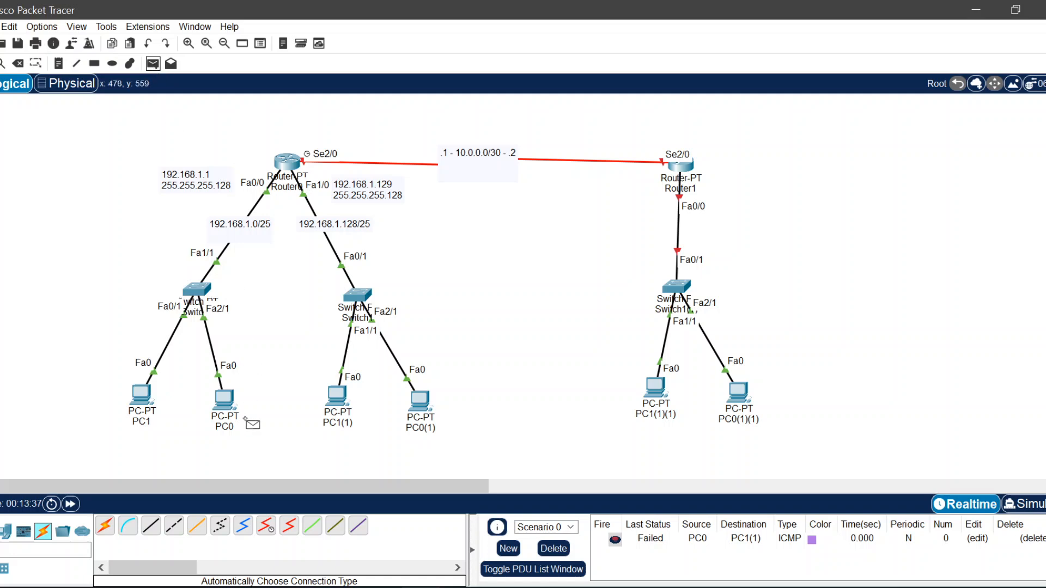
{"action": "left_click", "coordinate": [223, 400]}
{"action": "left_click", "coordinate": [337, 395]}
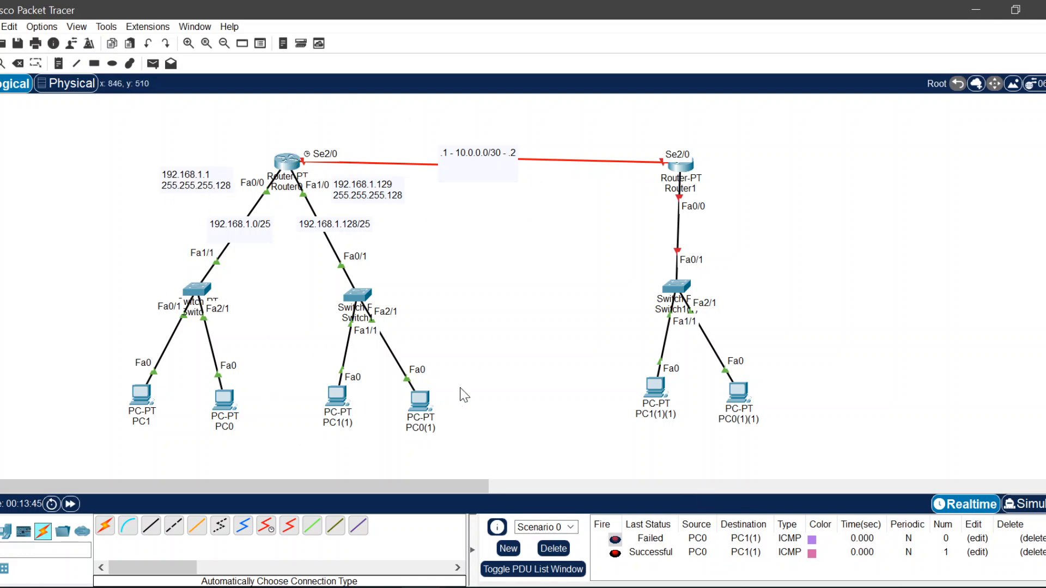
- Reopen Router0's command line and highlight both directly connected routes, the C - connected code, and the 192.168.1.0 route, then minimize the window
{"action": "left_click", "coordinate": [285, 164]}
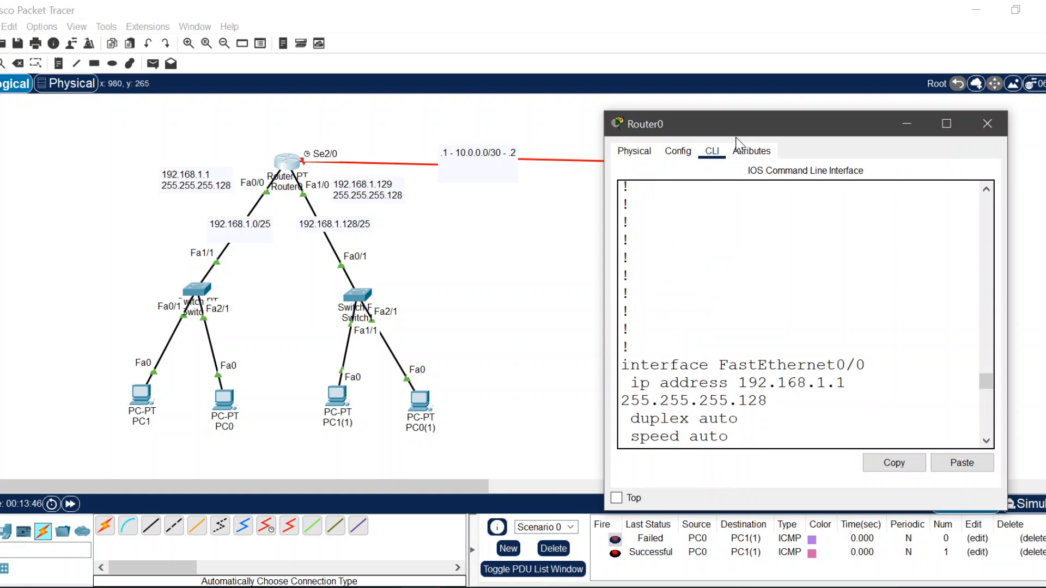
{"action": "left_click_drag", "start_coordinate": [692, 124], "coordinate": [476, 1]}
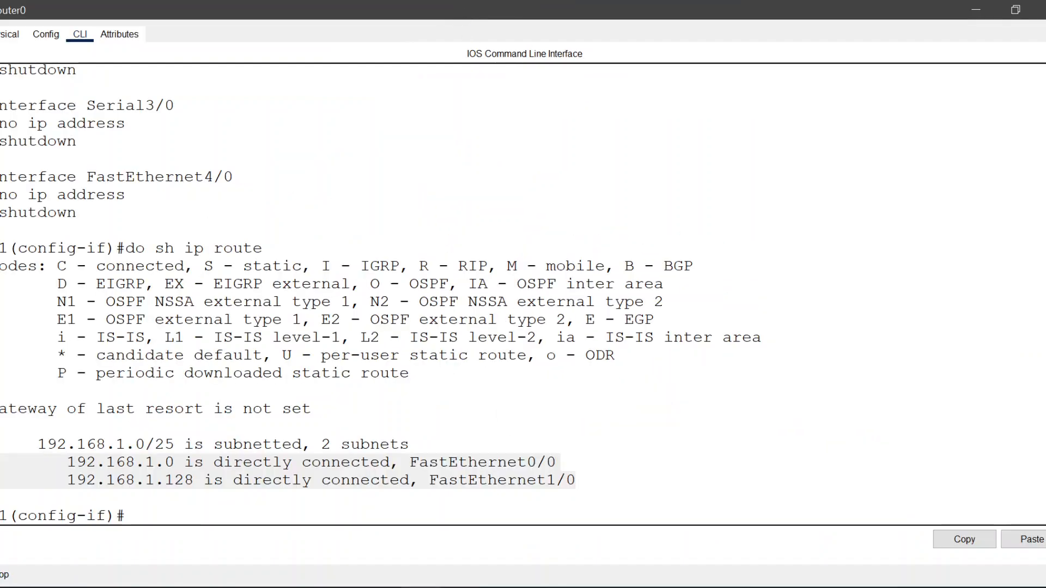
{"action": "left_click_drag", "start_coordinate": [575, 480], "coordinate": [1, 462]}
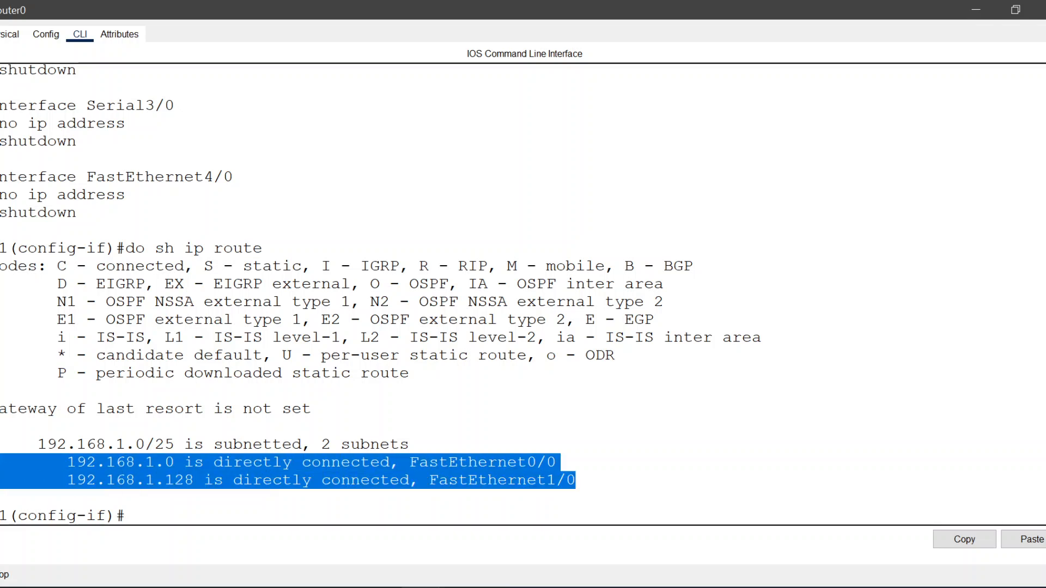
{"action": "left_click", "coordinate": [57, 461]}
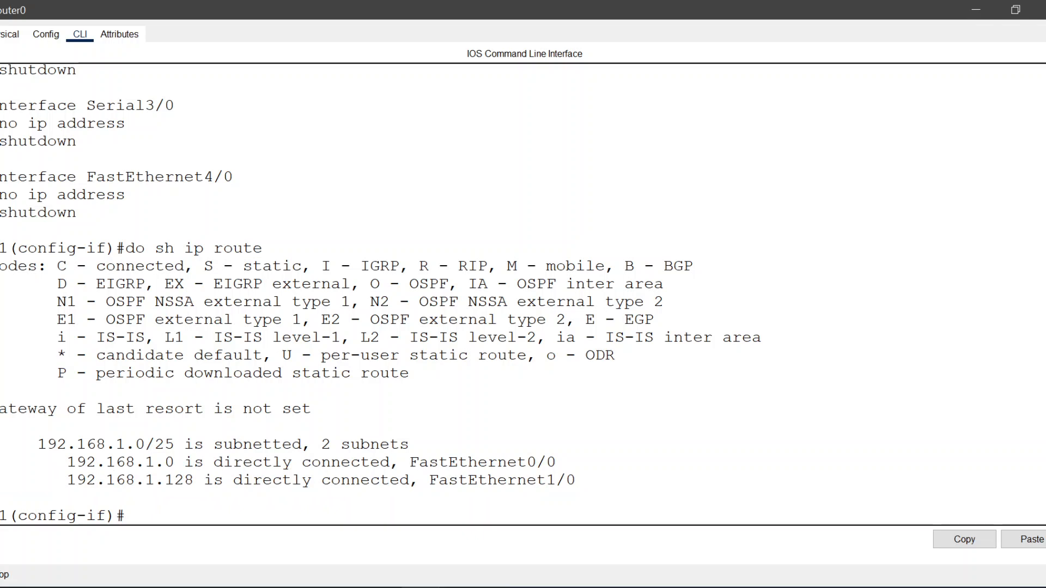
{"action": "left_click_drag", "start_coordinate": [47, 266], "coordinate": [184, 265]}
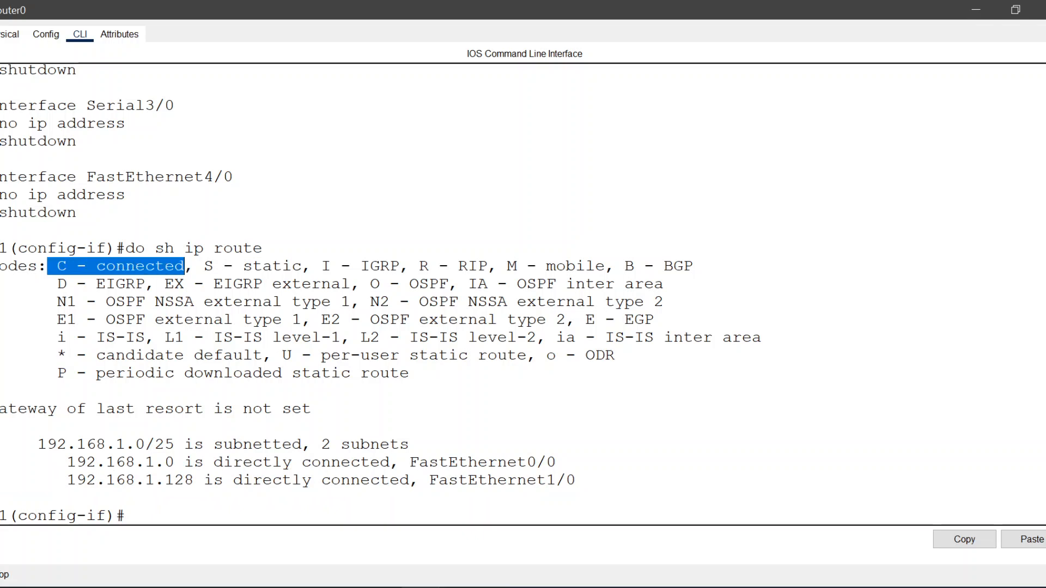
{"action": "left_click_drag", "start_coordinate": [1, 462], "coordinate": [556, 462]}
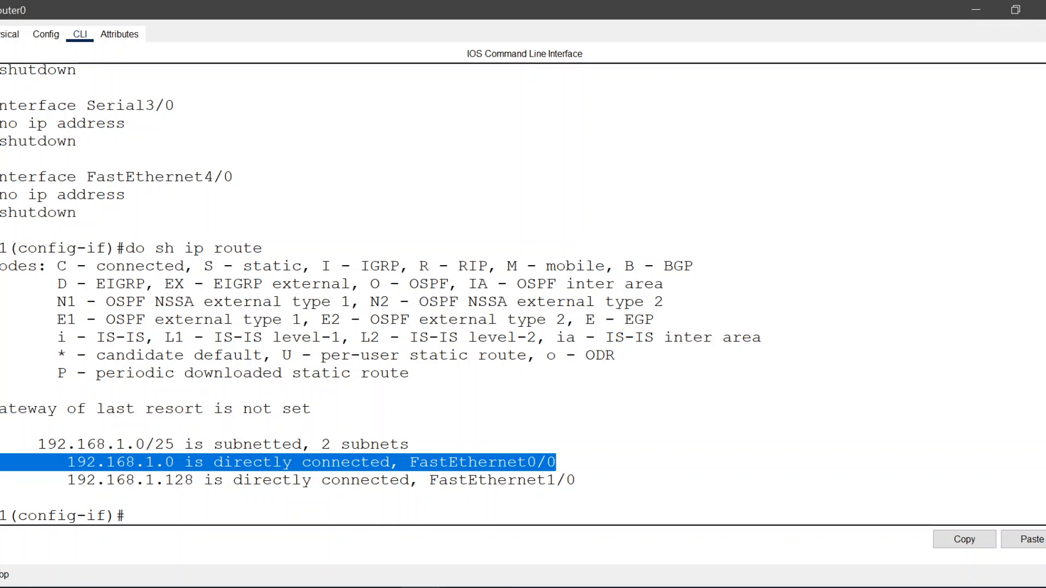
{"action": "left_click", "coordinate": [976, 9]}
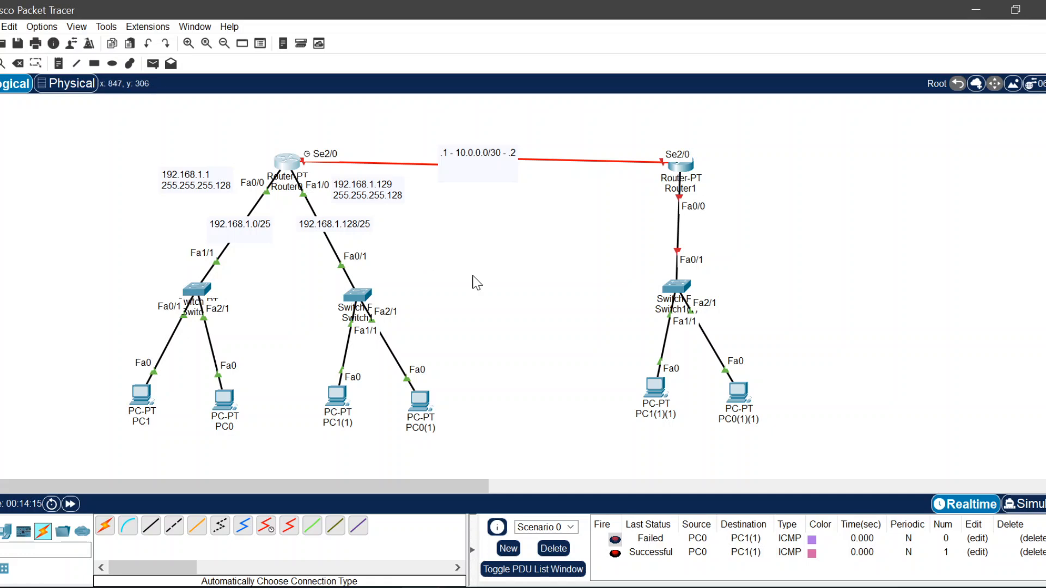
{"action": "left_click", "coordinate": [294, 162]}
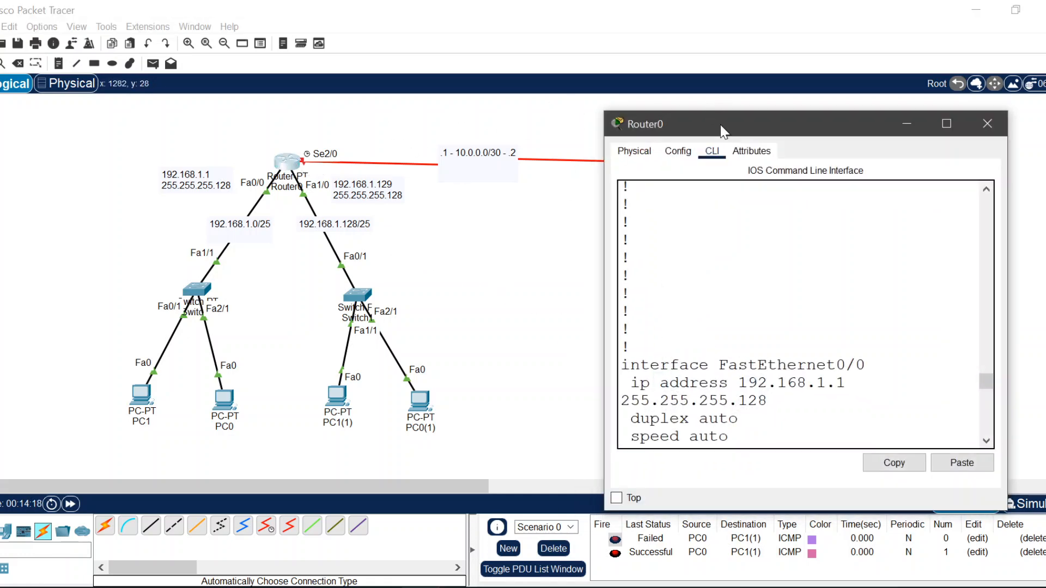
{"action": "left_click_drag", "start_coordinate": [723, 130], "coordinate": [217, 131]}
{"action": "left_click", "coordinate": [479, 124]}
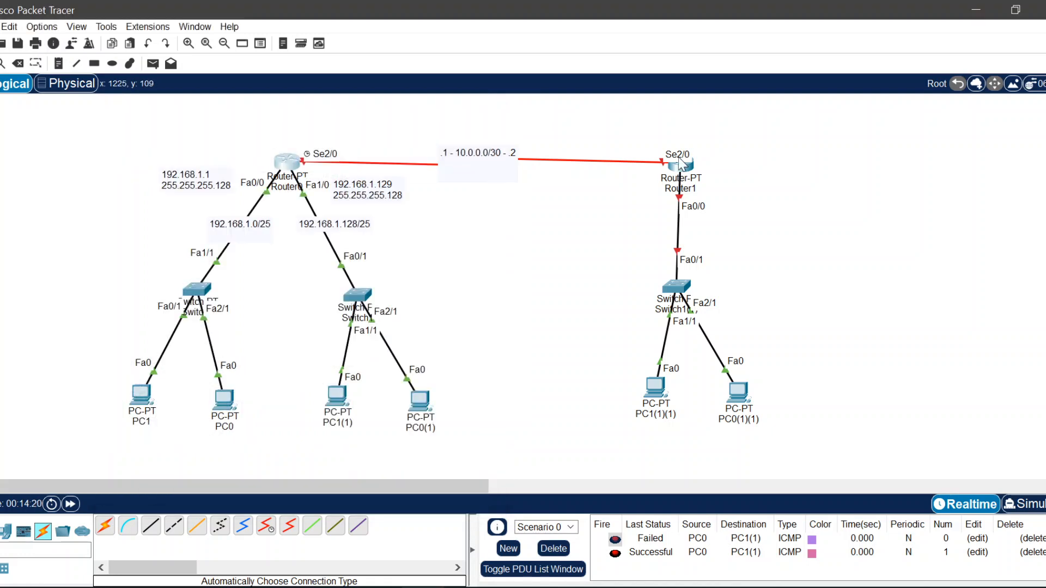
{"action": "left_click", "coordinate": [678, 166]}
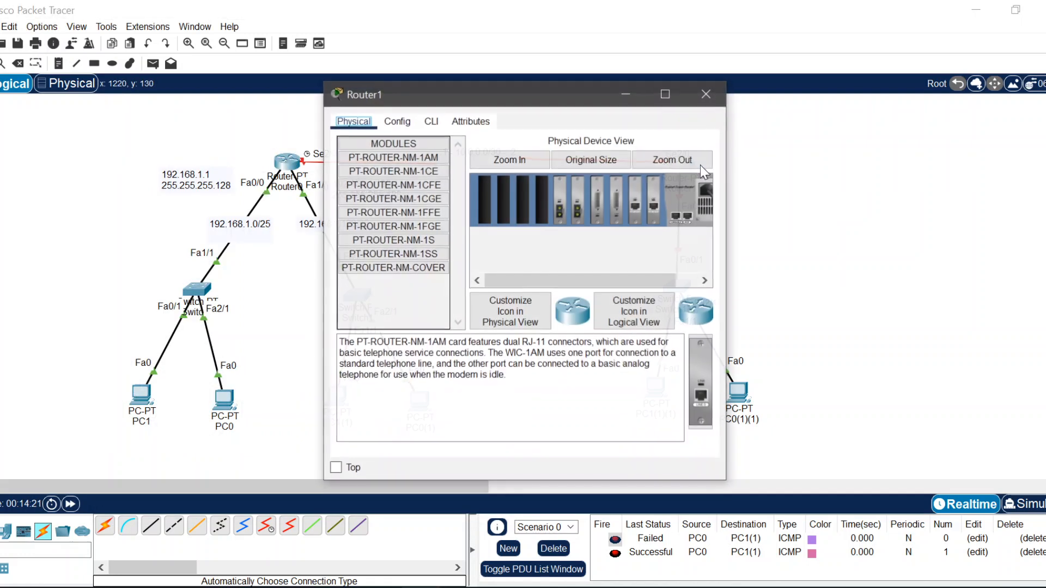
{"action": "left_click_drag", "start_coordinate": [561, 88], "coordinate": [343, 90]}
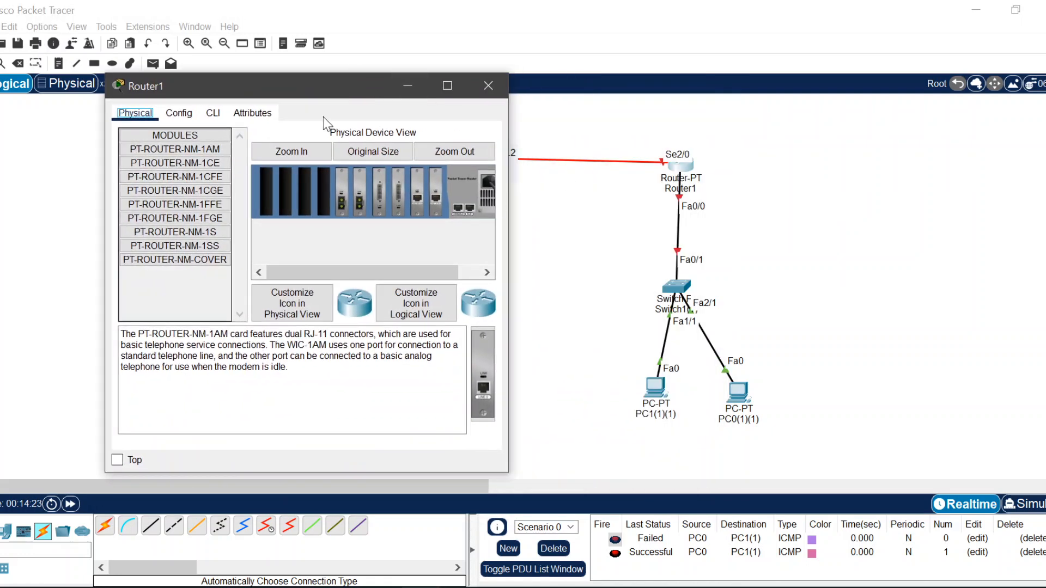
{"action": "left_click", "coordinate": [483, 86]}
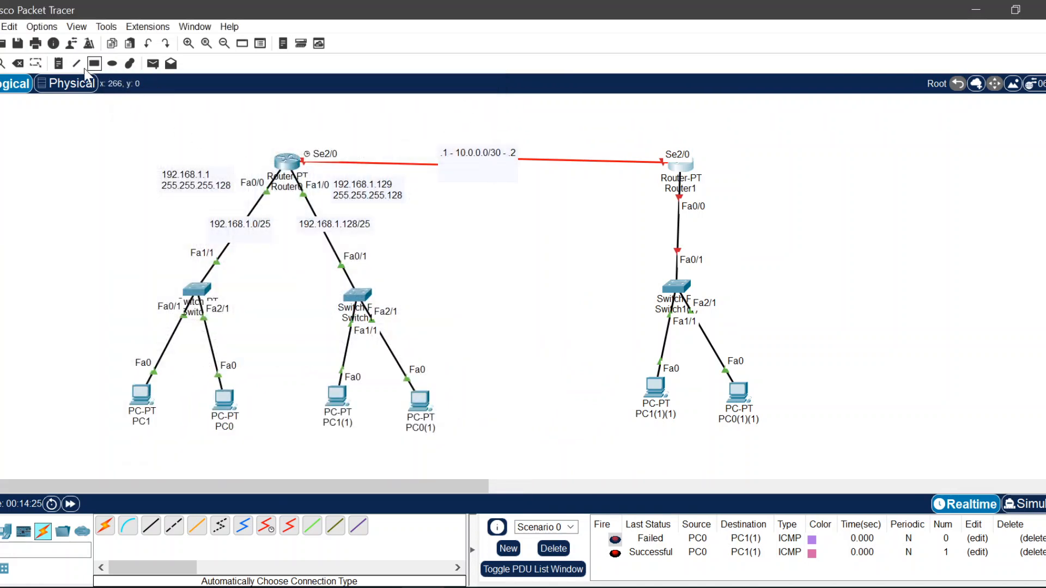
- Place a note reading 192.168.2.0/24 on the link between Router1 and the switch below it
{"action": "left_click", "coordinate": [667, 222]}
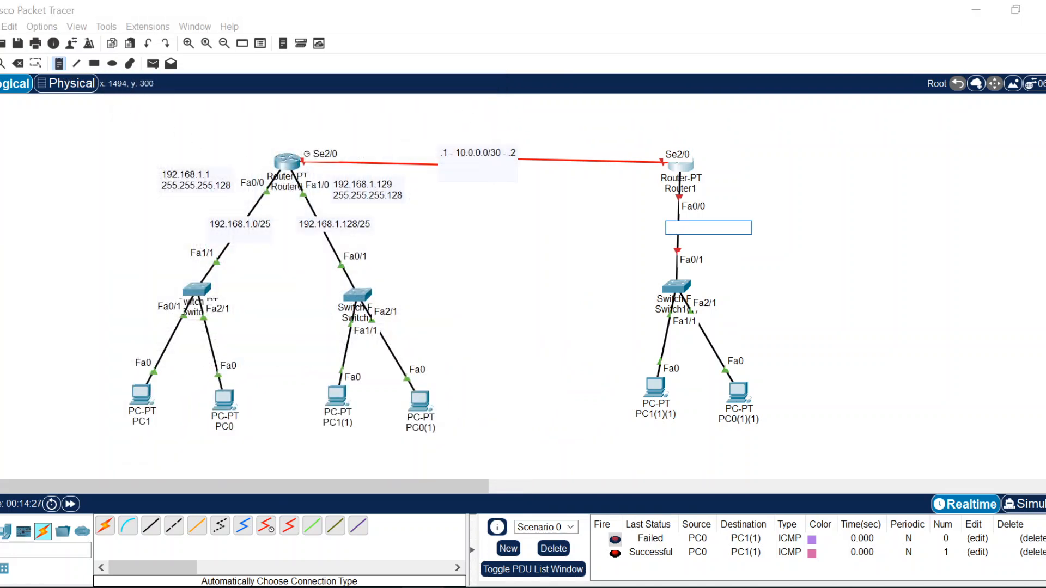
{"action": "type", "text": "192.168.2.0/24"}
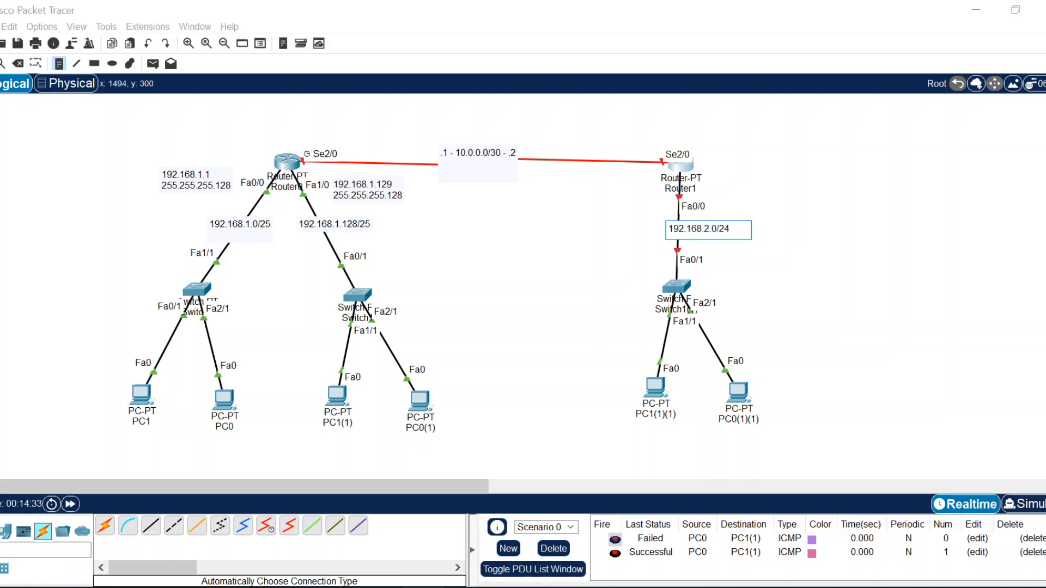
{"action": "left_click", "coordinate": [843, 3]}
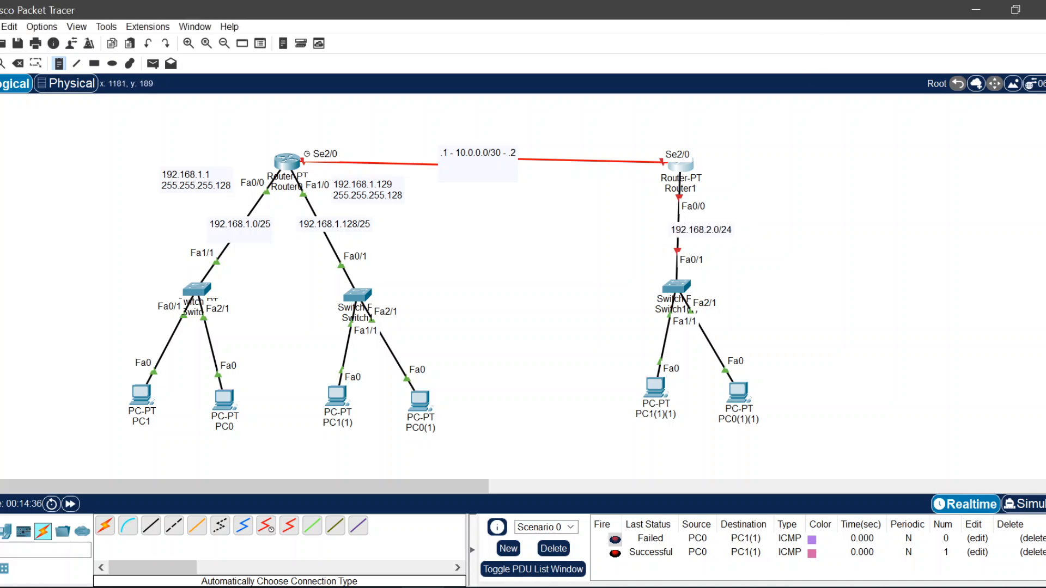
- Add a two-line note reading 192.168.2.1 and 255.255.255.0 near Router1's Fa0/0 interface, and move it up beside the router
{"action": "left_click", "coordinate": [719, 192]}
{"action": "type", "text": "2.168.2.1"}
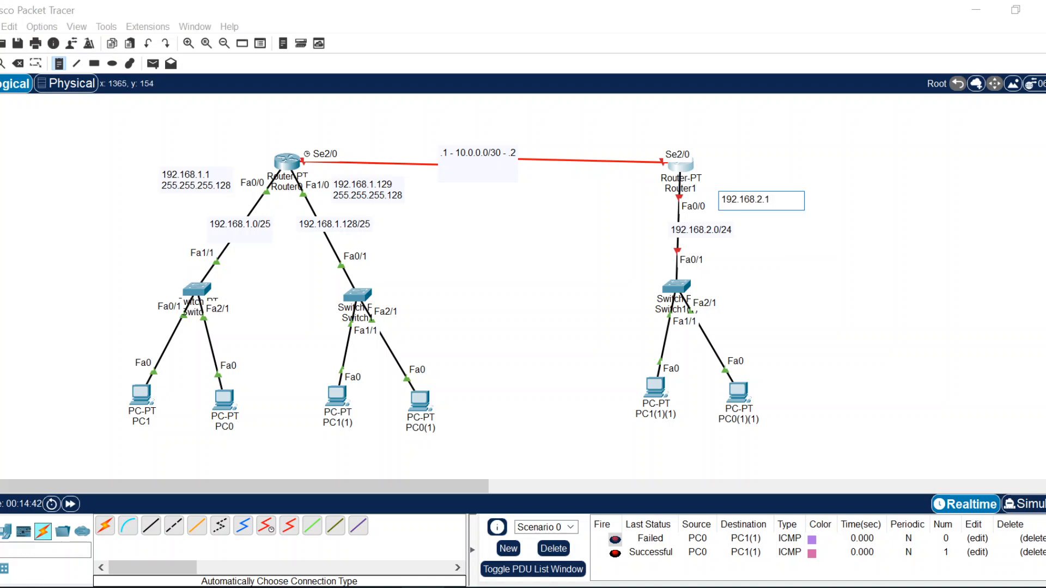
{"action": "type", "text": "92.168.2.1"}
{"action": "key", "text": "Return"}
{"action": "type", "text": "255.255.255.0"}
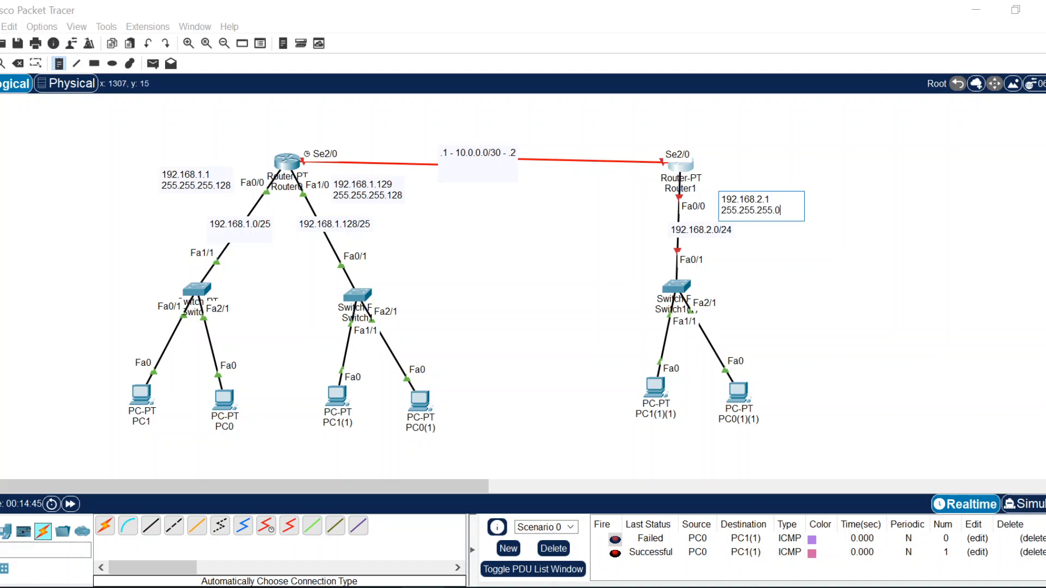
{"action": "left_click", "coordinate": [715, 18]}
{"action": "left_click_drag", "start_coordinate": [751, 205], "coordinate": [745, 187]}
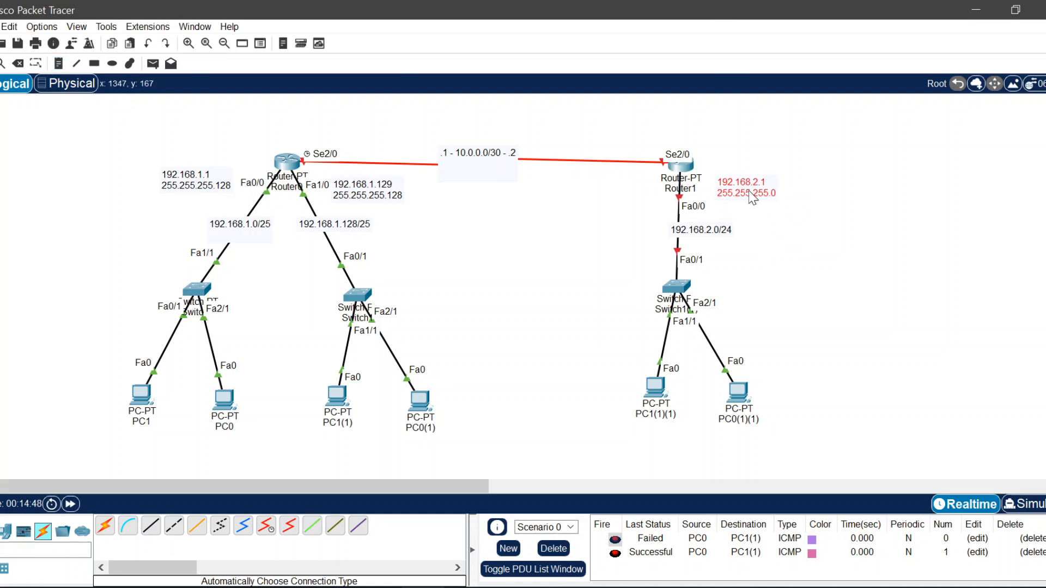
- Configure PC1(1)(1) with static IPv4 address 192.168.2.11, subnet mask 255.255.255.0 and default gateway 192.168.2.1, and close its window
{"action": "left_click", "coordinate": [655, 388]}
{"action": "left_click", "coordinate": [440, 122]}
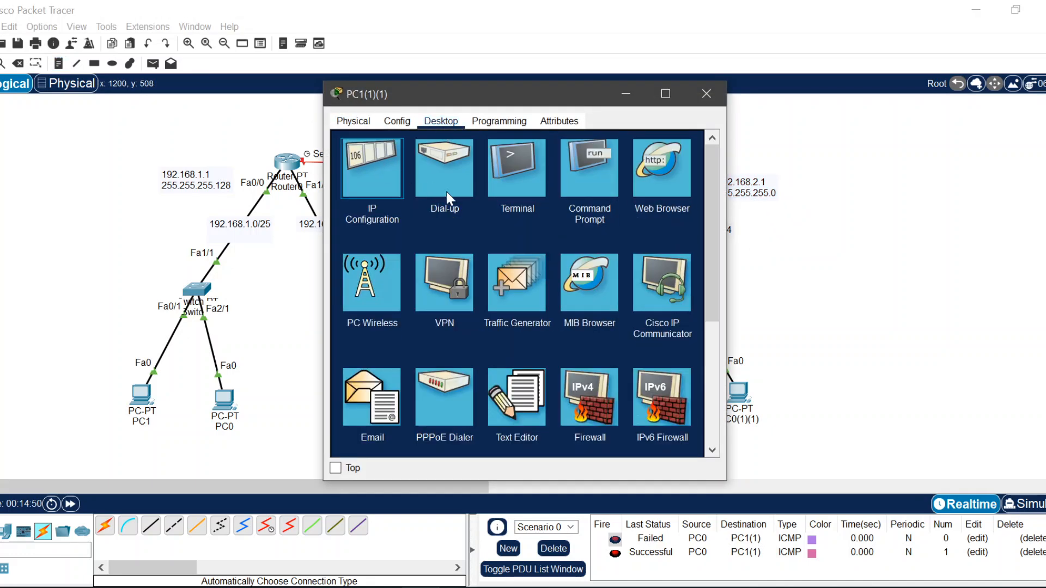
{"action": "left_click", "coordinate": [371, 168]}
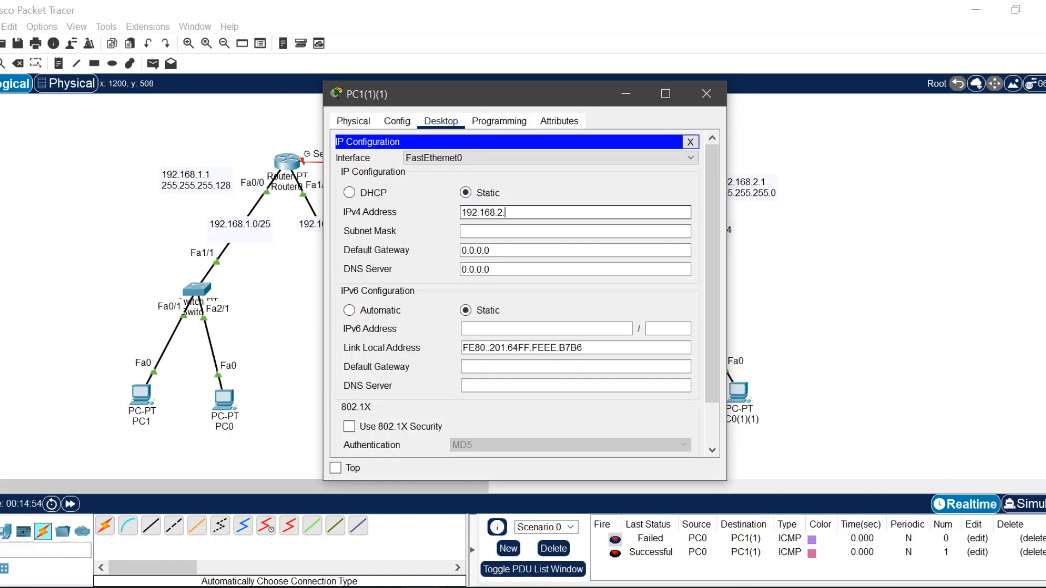
{"action": "type", "text": "192.168.2.11"}
{"action": "key", "text": "Tab"}
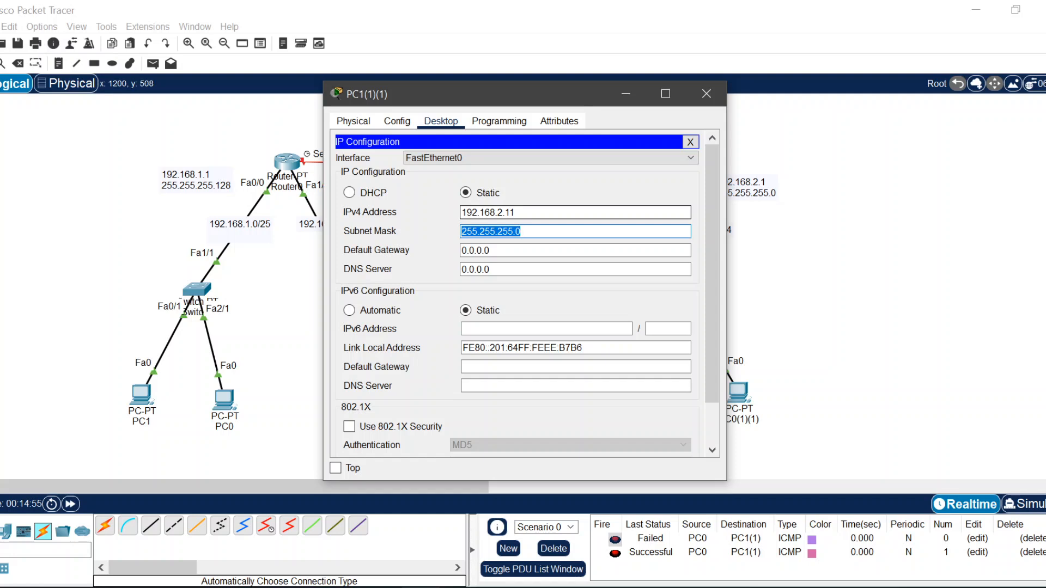
{"action": "key", "text": "Tab"}
{"action": "type", "text": "255"}
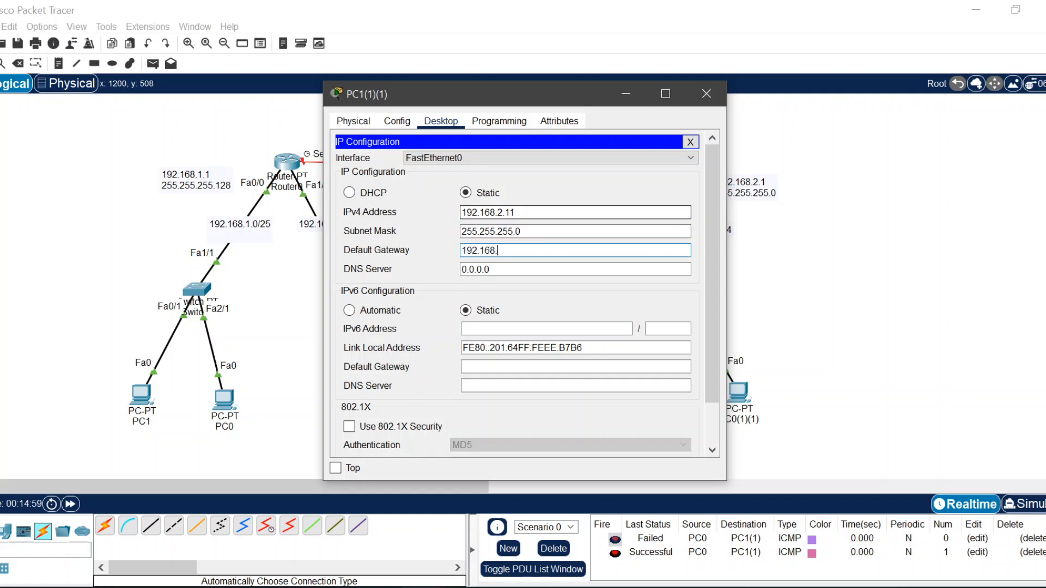
{"action": "key", "text": "ctrl+a"}
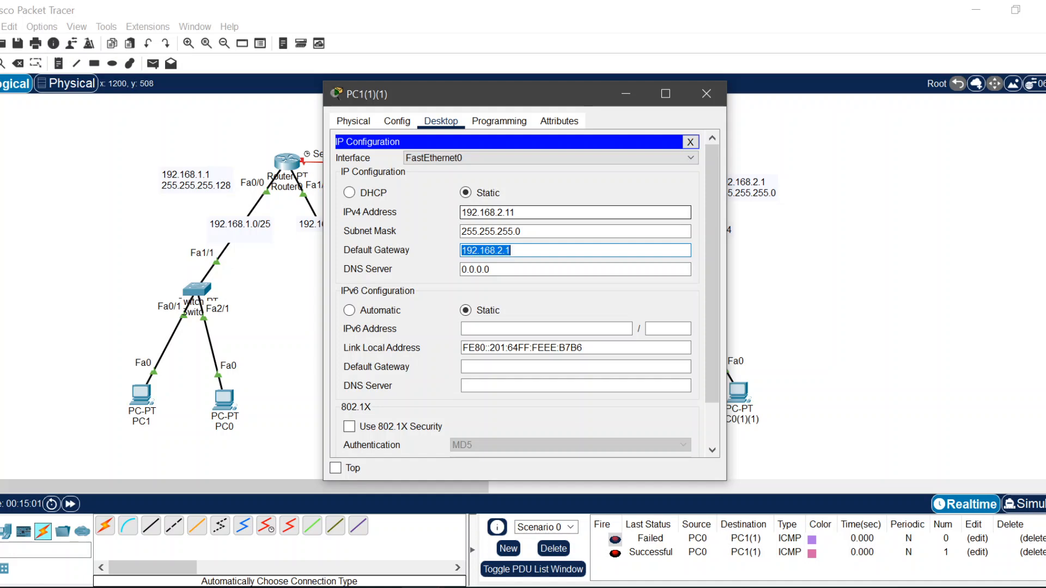
{"action": "left_click", "coordinate": [706, 94]}
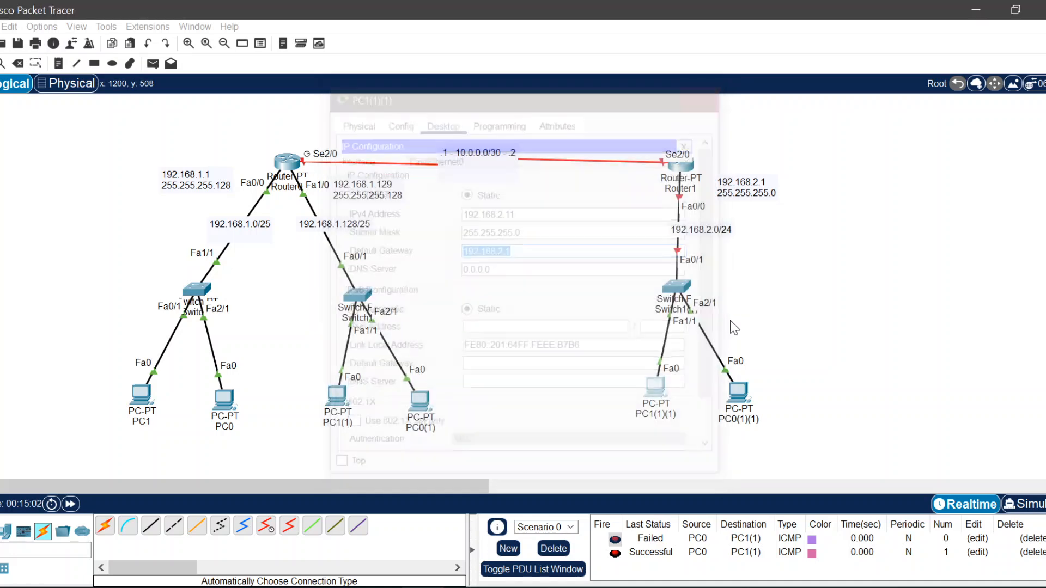
- Configure PC0(1)(1) with static IPv4 address 192.168.2.12, subnet mask 255.255.255.0 and default gateway 192.168.2.1
{"action": "left_click", "coordinate": [738, 391]}
{"action": "left_click", "coordinate": [396, 120]}
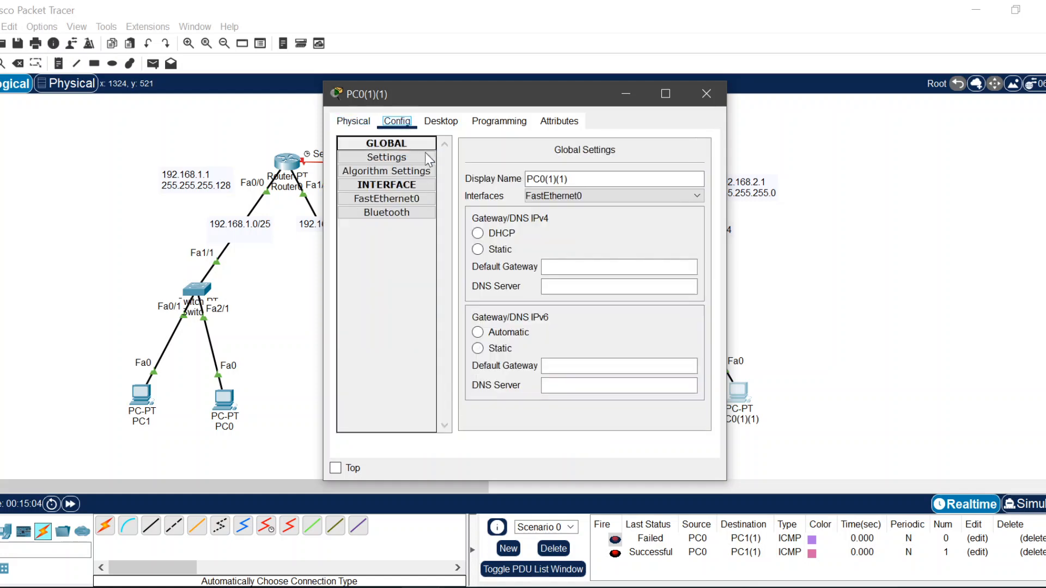
{"action": "left_click", "coordinate": [440, 121]}
{"action": "left_click", "coordinate": [399, 166]}
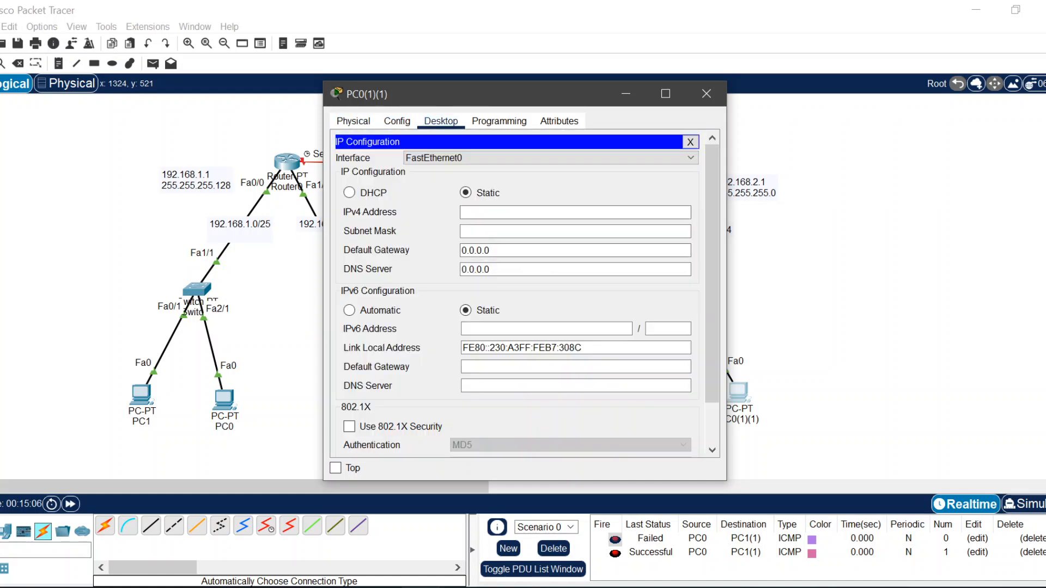
{"action": "left_click", "coordinate": [582, 212]}
{"action": "type", "text": "192.168.2.12"}
{"action": "key", "text": "Tab"}
{"action": "key", "text": "Tab"}
{"action": "type", "text": "192.168.2.1"}
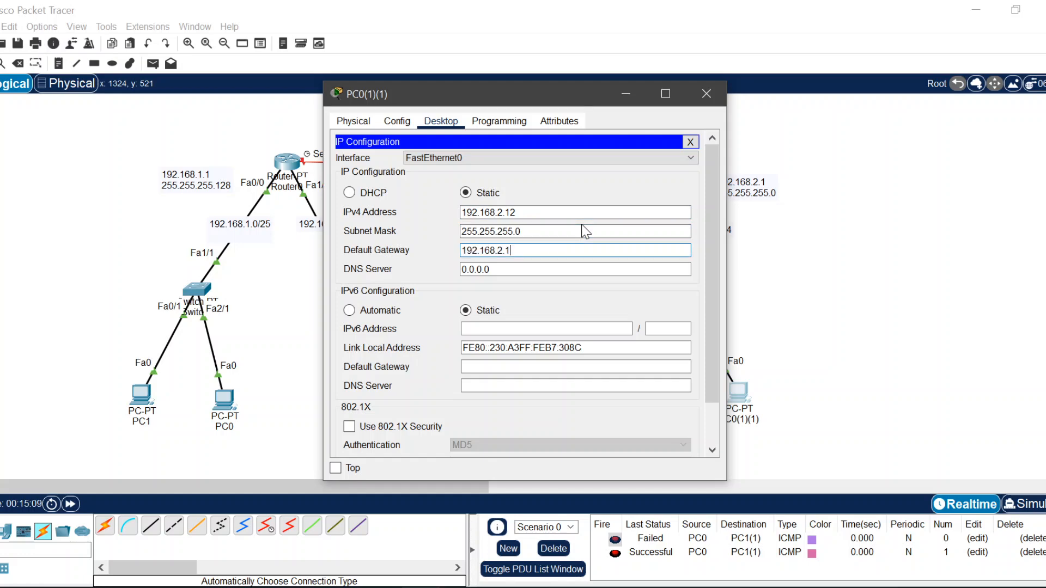
{"action": "left_click", "coordinate": [586, 231]}
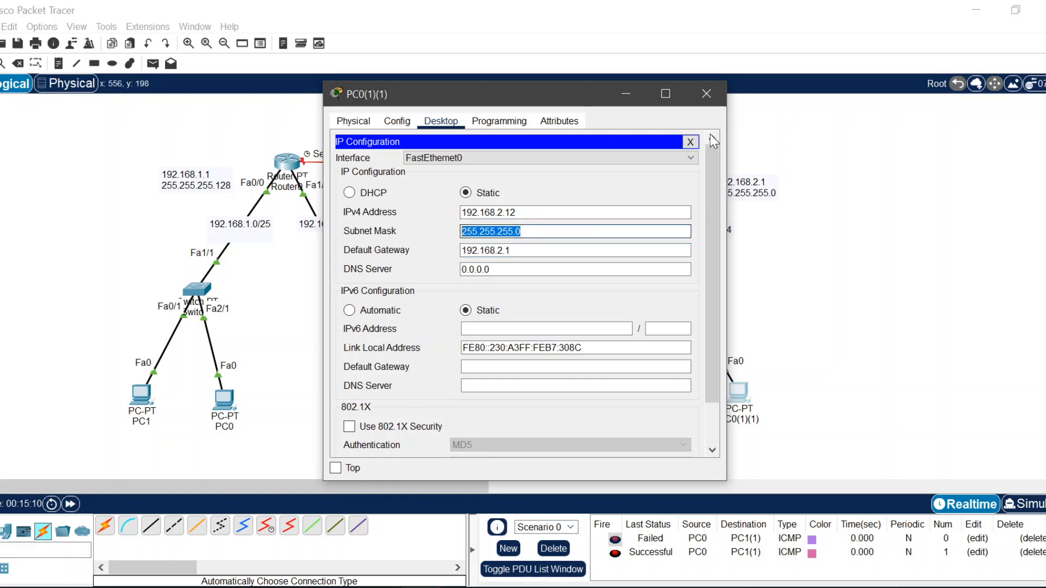
- Close PC0(1)(1)'s window, open Router1's command line and decline the initial configuration dialog
{"action": "left_click", "coordinate": [724, 98]}
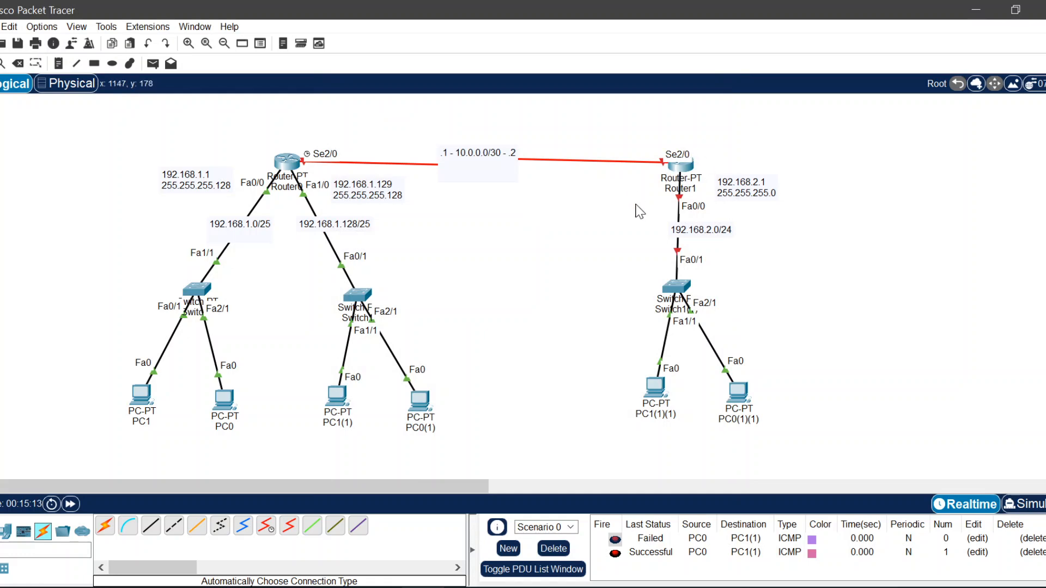
{"action": "left_click", "coordinate": [681, 168]}
{"action": "left_click_drag", "start_coordinate": [532, 97], "coordinate": [326, 98]}
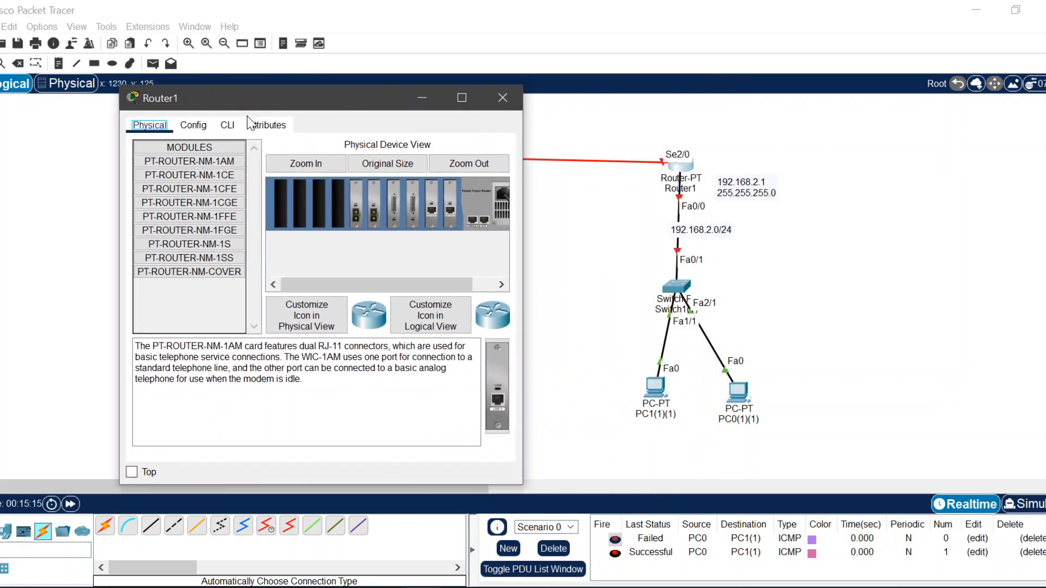
{"action": "left_click", "coordinate": [227, 126]}
{"action": "type", "text": "no"}
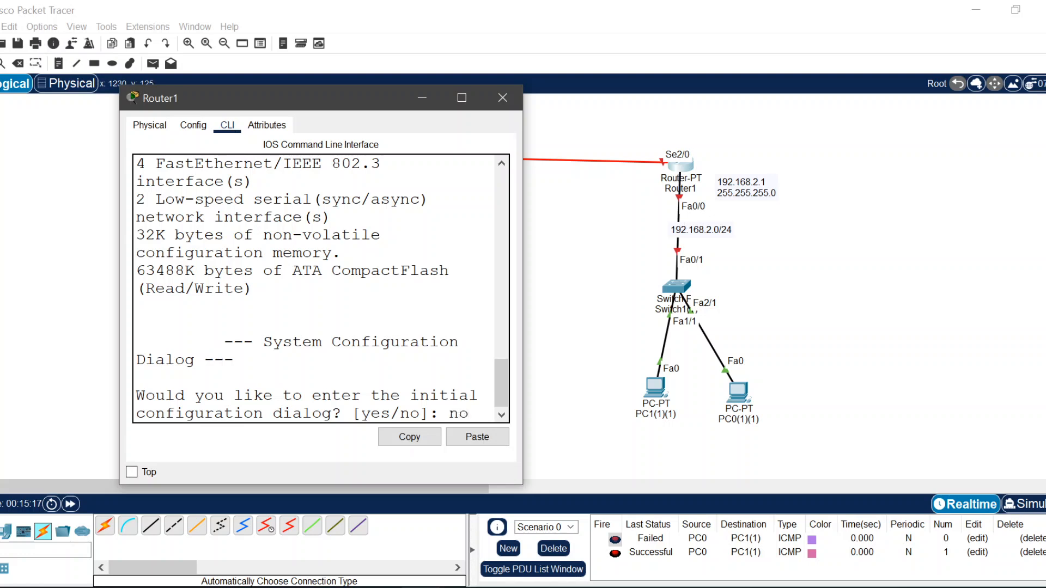
{"action": "key", "text": "Return"}
{"action": "key", "text": "Return"}
{"action": "key", "text": "Return"}
- Enter privileged and global configuration mode on Router1 and set its hostname to r2
{"action": "type", "text": "en"}
{"action": "key", "text": "Return"}
{"action": "type", "text": "conf t"}
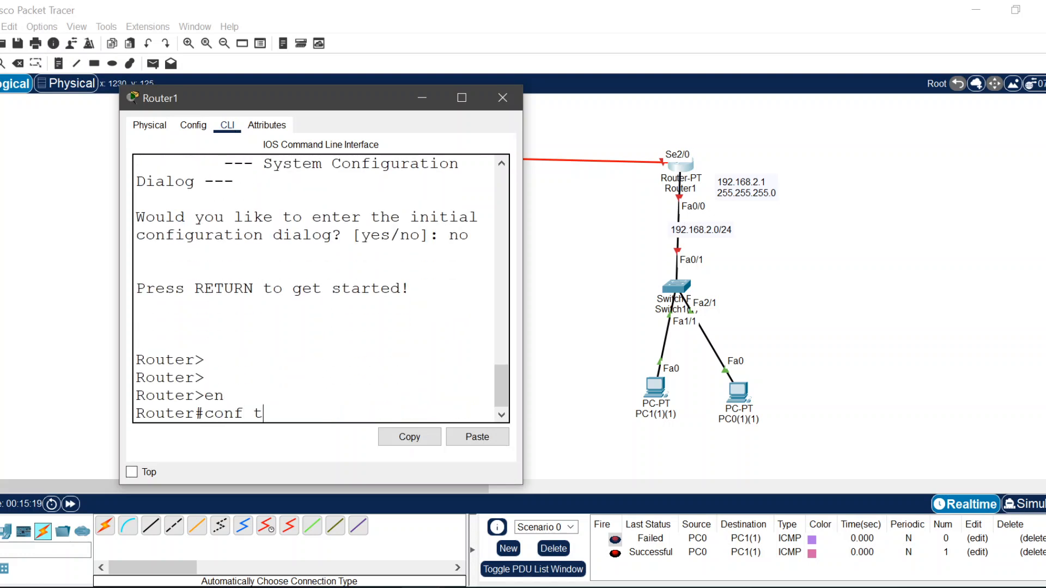
{"action": "key", "text": "Return"}
{"action": "type", "text": "hostname r2"}
{"action": "key", "text": "Return"}
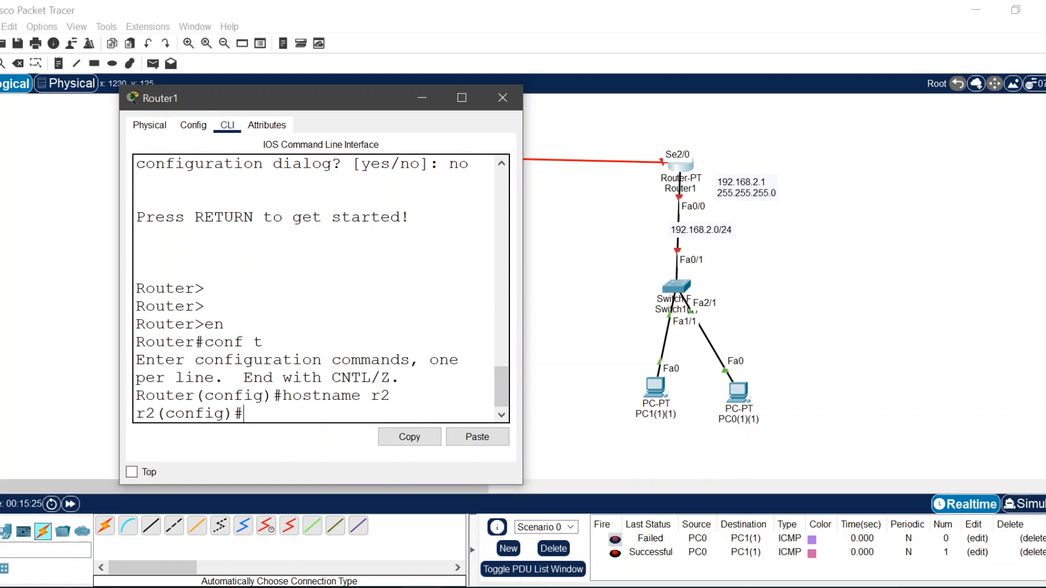
{"action": "key", "text": "Return"}
{"action": "key", "text": "Return"}
{"action": "key", "text": "Return"}
- Assign IP address 192.168.2.1 with mask 255.255.255.0 to Router1's interface fa0/0
{"action": "type", "text": "int fa0/0"}
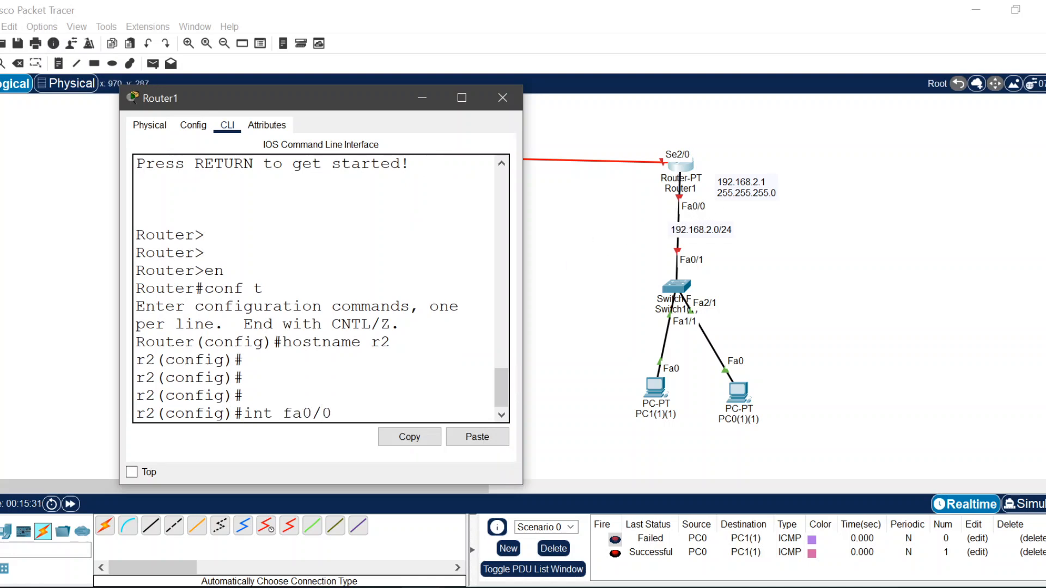
{"action": "key", "text": "Return"}
{"action": "type", "text": "ip add 192.1"}
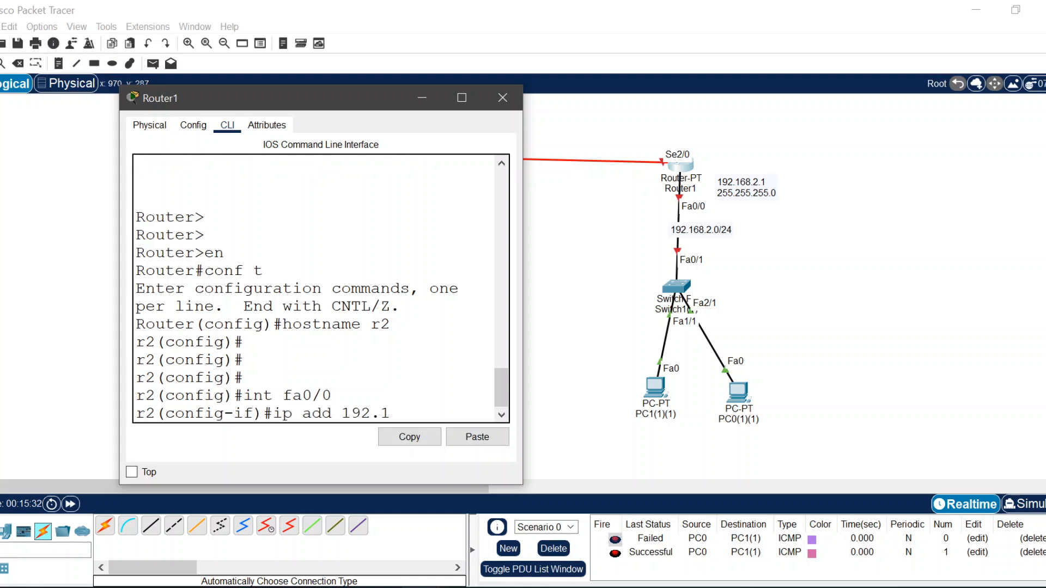
{"action": "type", "text": "68.2.1 255.255.255."}
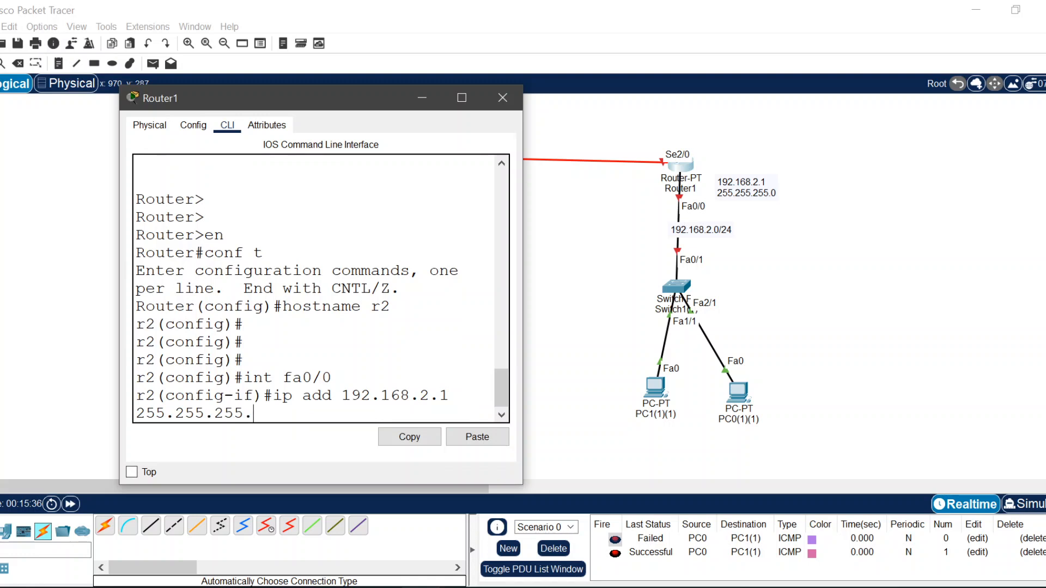
{"action": "type", "text": "0"}
{"action": "key", "text": "Return"}
- Enable Router1's interface fa0/0 with no shut
{"action": "type", "text": "no shut"}
{"action": "key", "text": "Return"}
{"action": "key", "text": "Return"}
{"action": "key", "text": "Return"}
{"action": "key", "text": "Return"}
{"action": "key", "text": "Return"}
{"action": "key", "text": "Return"}
{"action": "key", "text": "Return"}
{"action": "key", "text": "Return"}
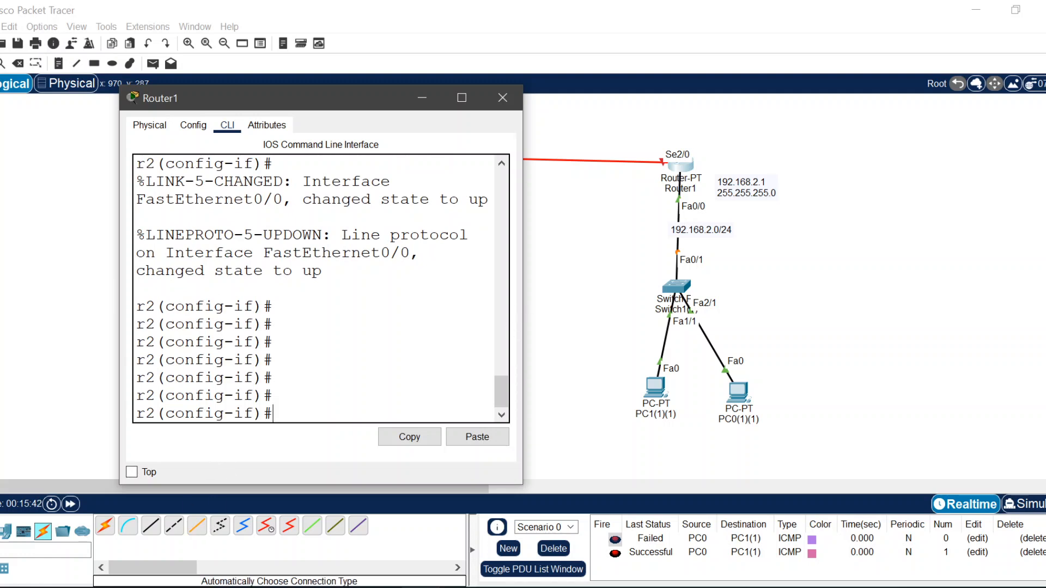
{"action": "key", "text": "Return"}
{"action": "key", "text": "Return"}
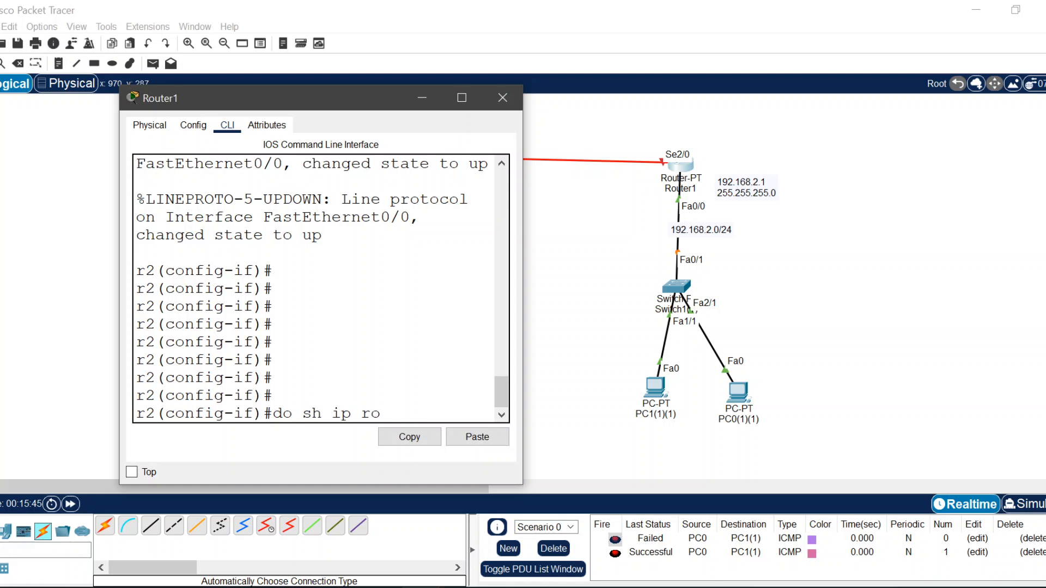
- Display Router1's routing table with do sh ip route, highlight its directly connected route, and minimize the router window
{"action": "key", "text": "Return"}
{"action": "key", "text": "Return"}
{"action": "key", "text": "Return"}
{"action": "key", "text": "Return"}
{"action": "key", "text": "Return"}
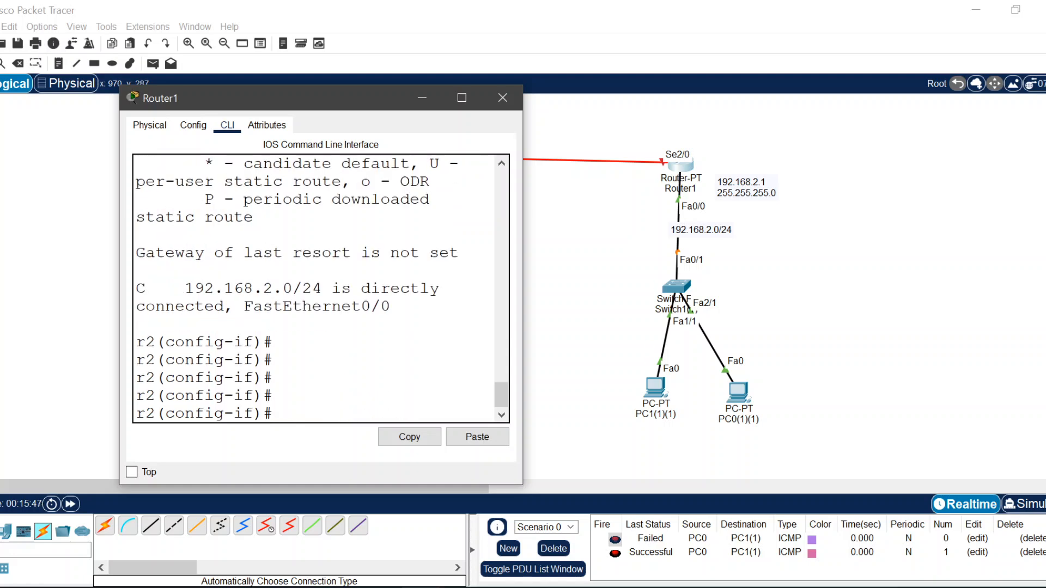
{"action": "left_click", "coordinate": [462, 97]}
{"action": "left_click_drag", "start_coordinate": [555, 407], "coordinate": [1, 407]}
{"action": "left_click", "coordinate": [976, 10]}
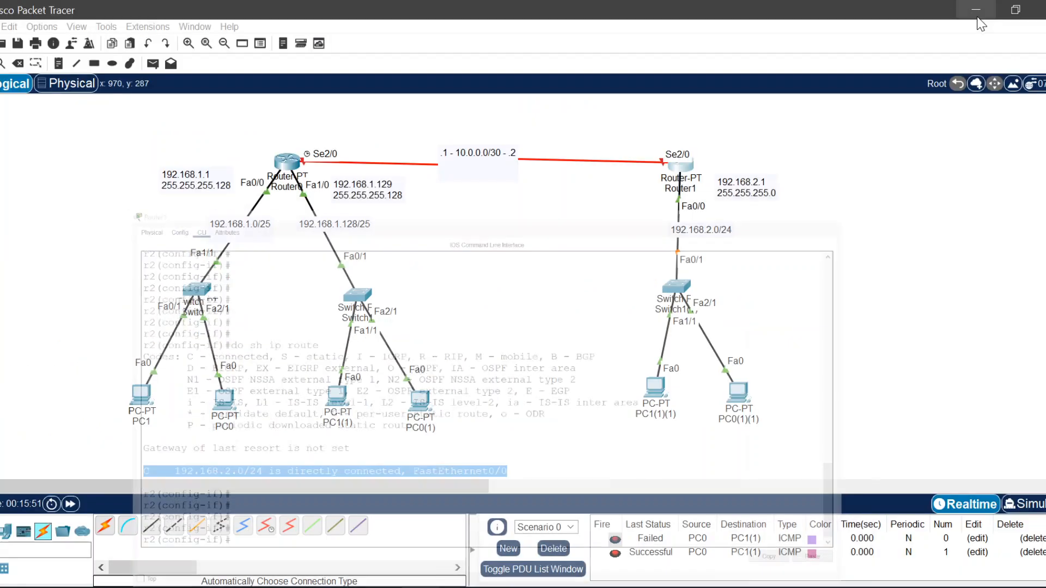
- Send two simple PDUs from Router1 to PC1(1)(1), and clear the scenario's PDU list
{"action": "left_click", "coordinate": [152, 63]}
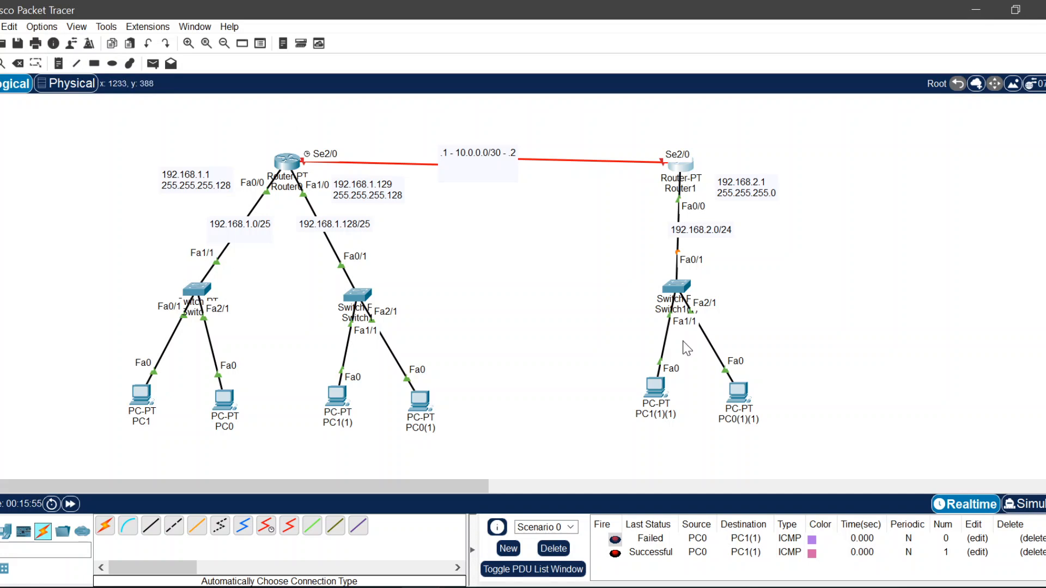
{"action": "left_click", "coordinate": [681, 164]}
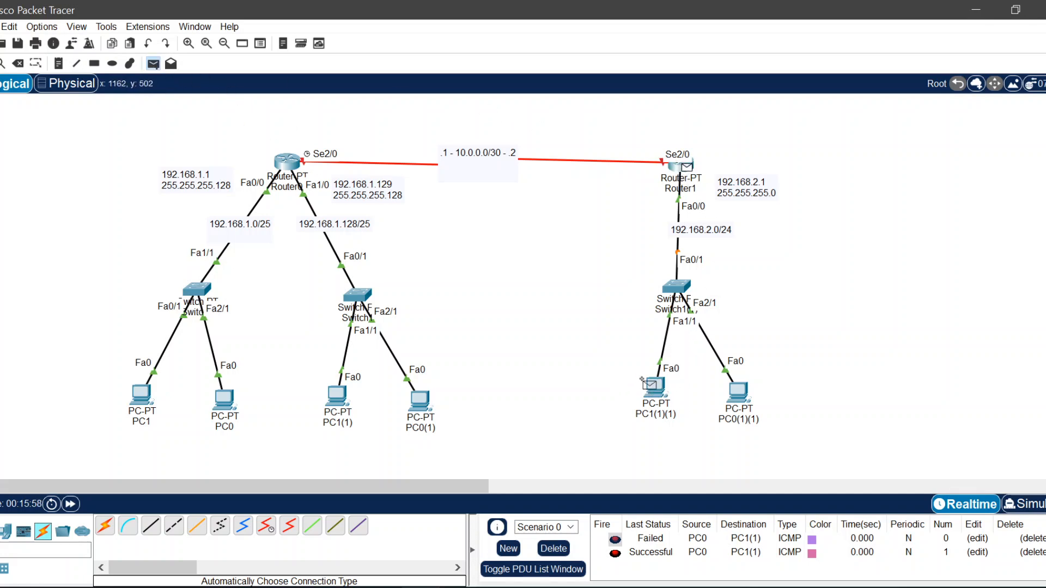
{"action": "left_click", "coordinate": [661, 390]}
{"action": "left_click", "coordinate": [153, 63]}
{"action": "left_click", "coordinate": [681, 168]}
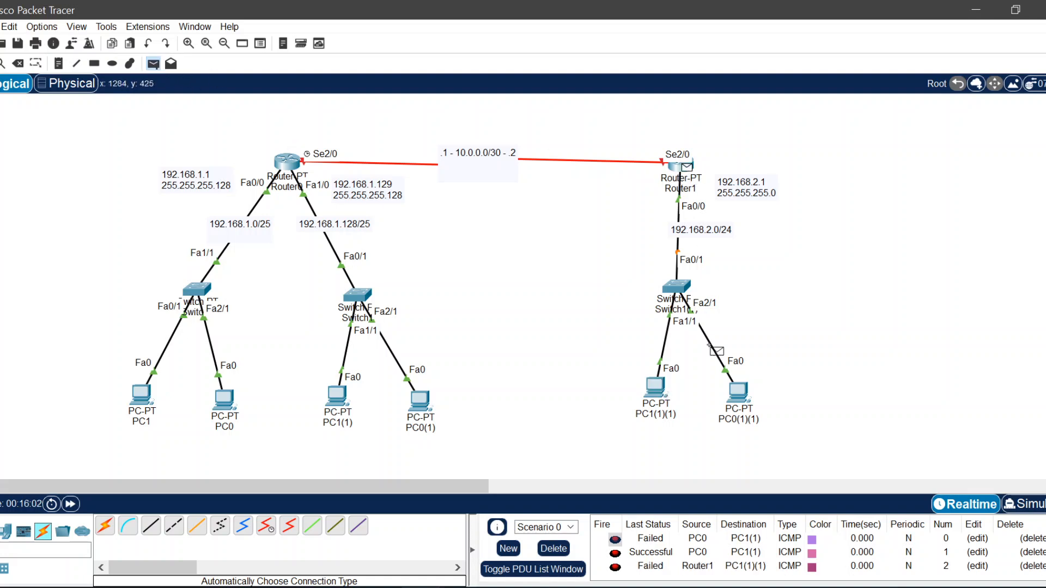
{"action": "left_click", "coordinate": [665, 391]}
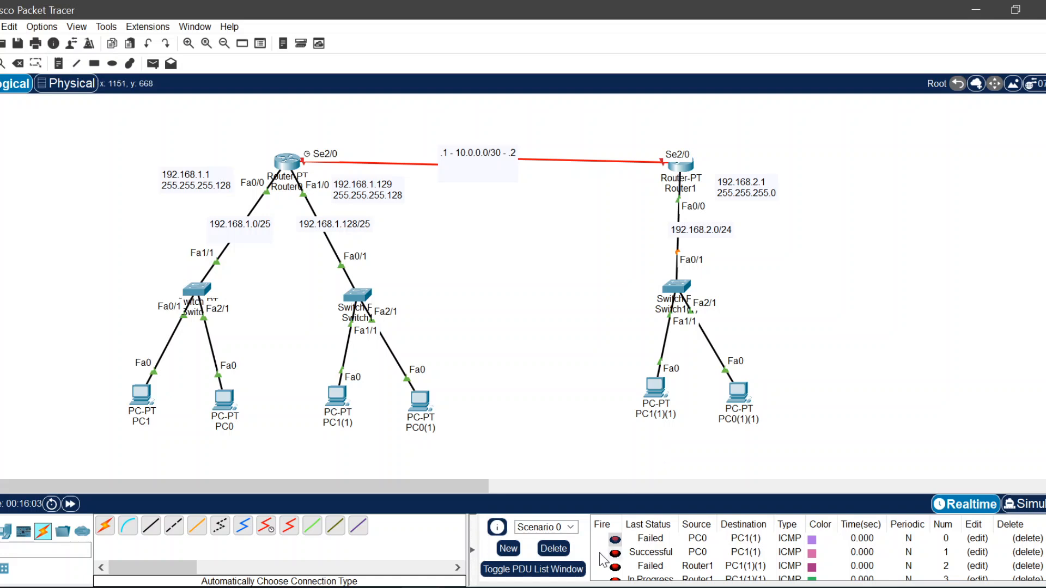
{"action": "left_click", "coordinate": [553, 548]}
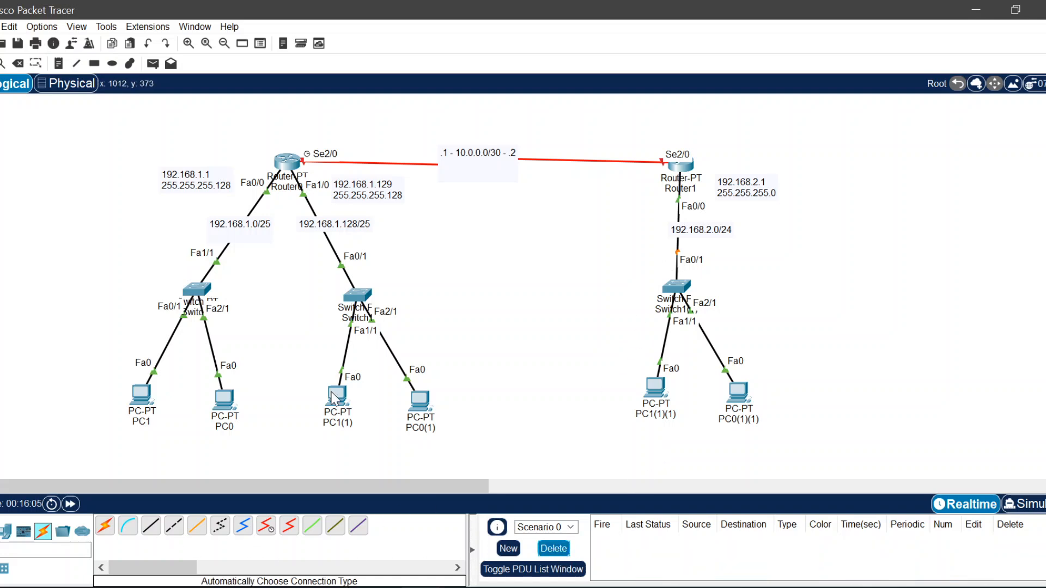
- Fast-forward the simulation time and send two more simple PDUs from Router1 to PC1(1)(1)
{"action": "left_click", "coordinate": [77, 500]}
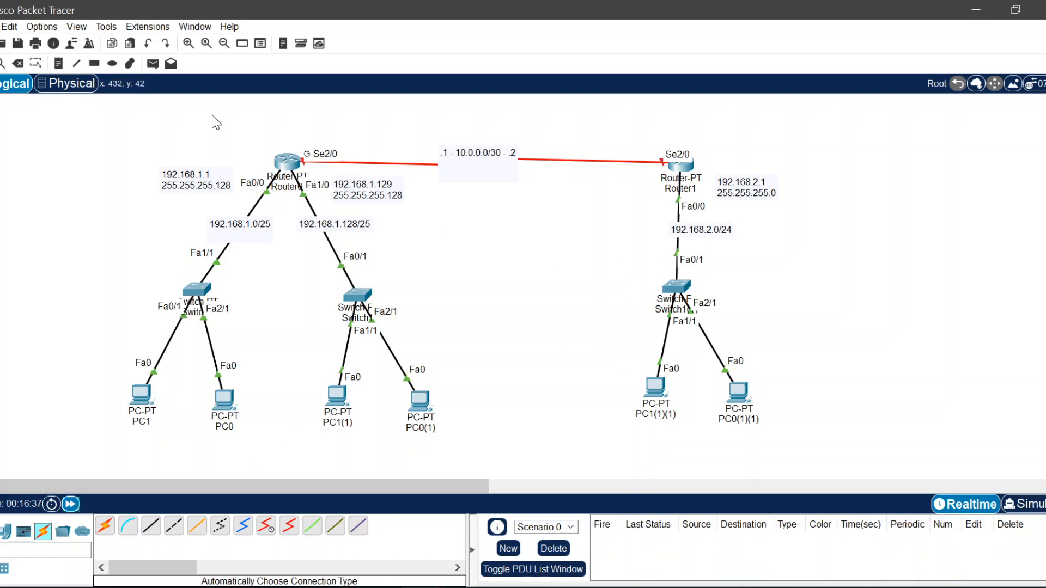
{"action": "left_click", "coordinate": [153, 64]}
{"action": "left_click", "coordinate": [680, 163]}
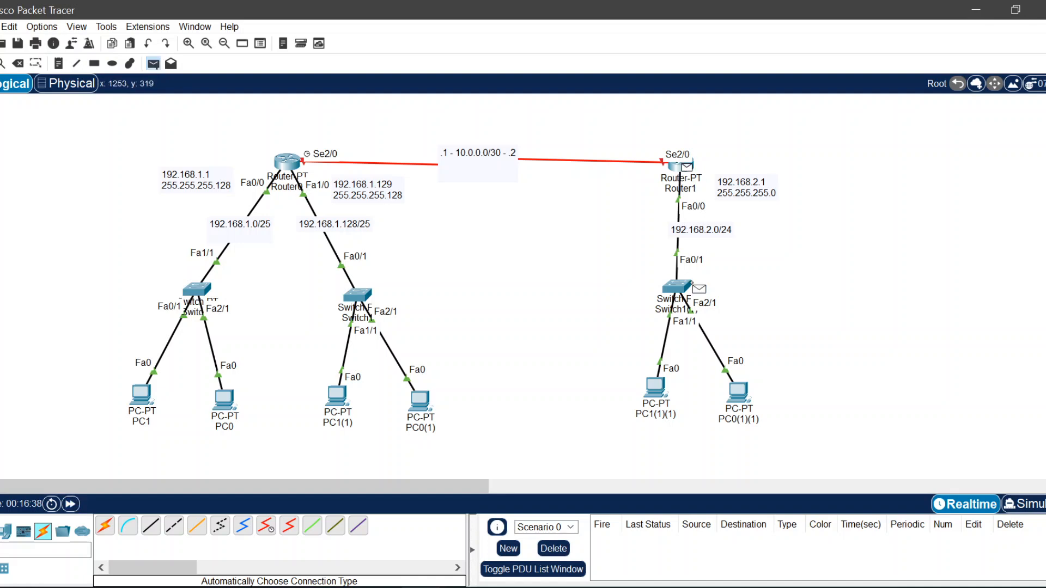
{"action": "left_click", "coordinate": [656, 392]}
{"action": "left_click", "coordinate": [153, 63]}
{"action": "left_click", "coordinate": [683, 164]}
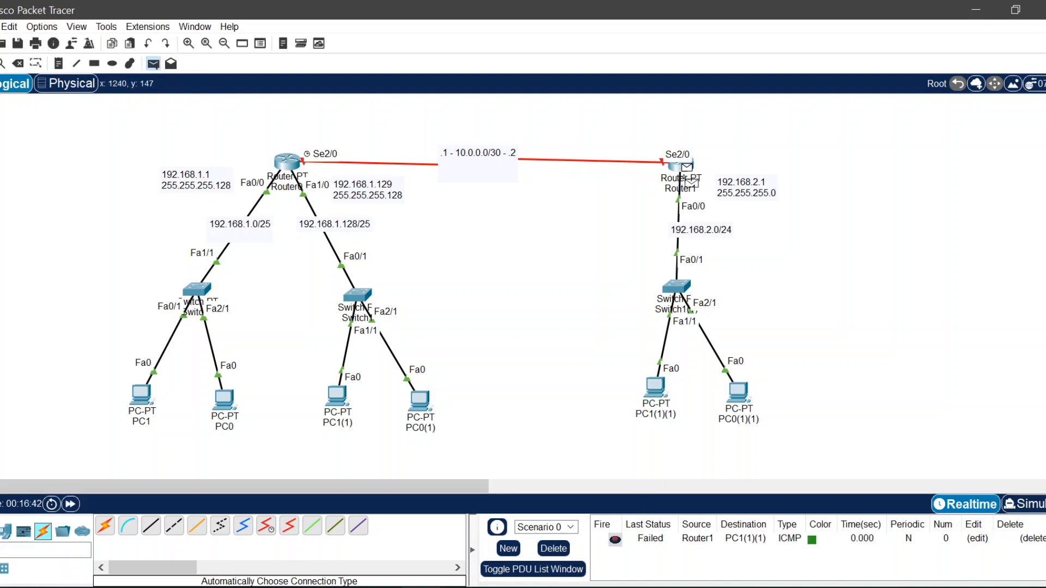
{"action": "left_click", "coordinate": [656, 384]}
- Send a simple PDU from PC1(1)(1) to PC0(1)(1)
{"action": "left_click", "coordinate": [153, 64]}
{"action": "left_click", "coordinate": [655, 388]}
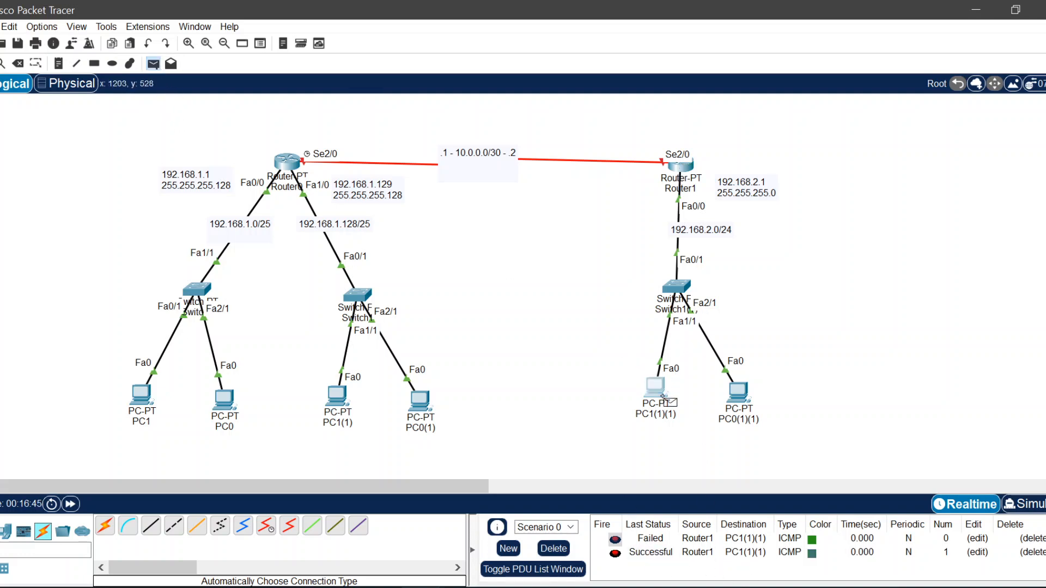
{"action": "left_click", "coordinate": [747, 408]}
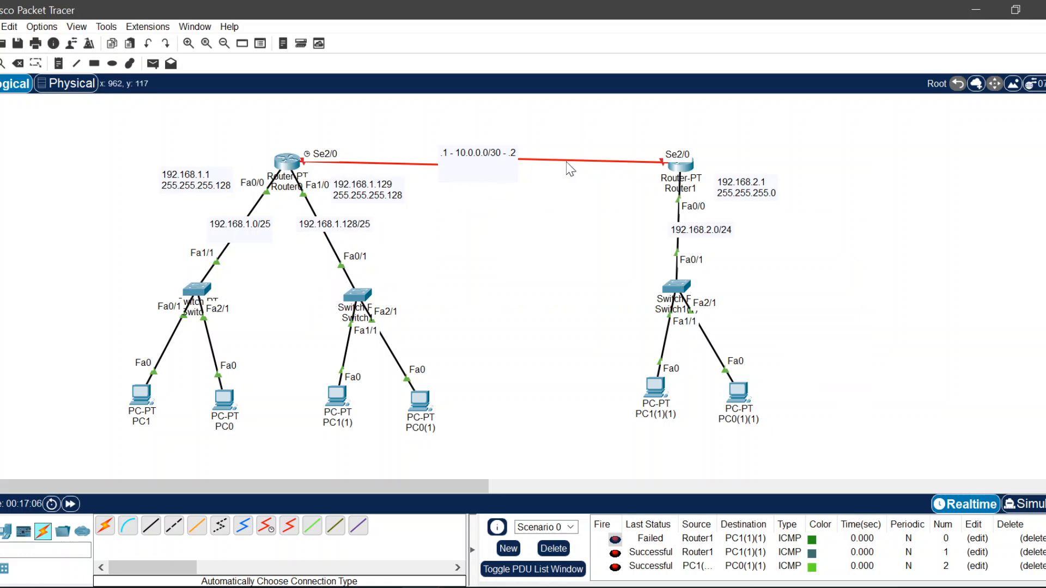
- Open Router0's command line and place its window beside the Router0 side of the topology
{"action": "left_click", "coordinate": [282, 162]}
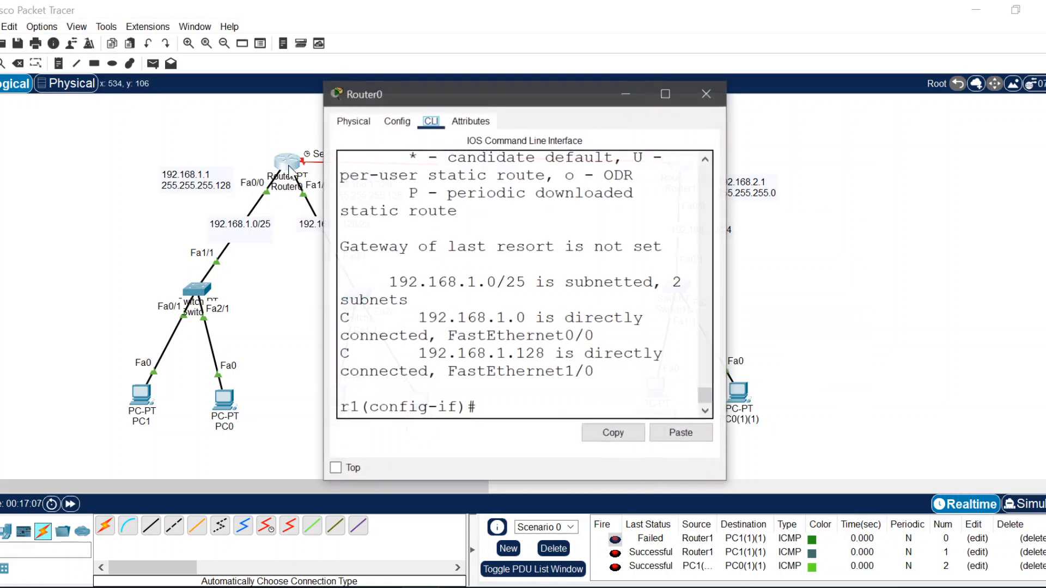
{"action": "left_click_drag", "start_coordinate": [455, 99], "coordinate": [849, 236]}
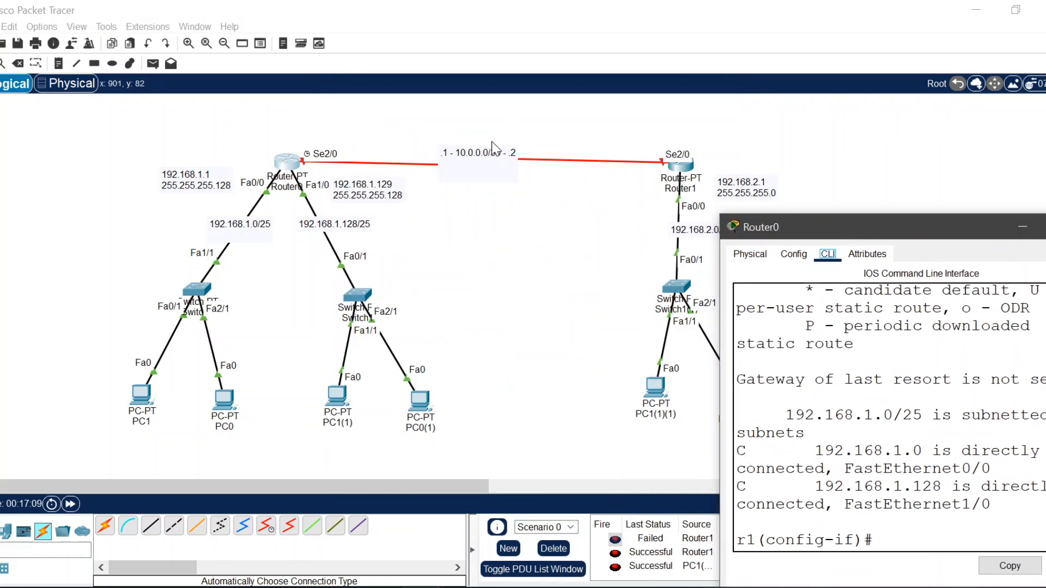
{"action": "left_click_drag", "start_coordinate": [784, 223], "coordinate": [749, 89]}
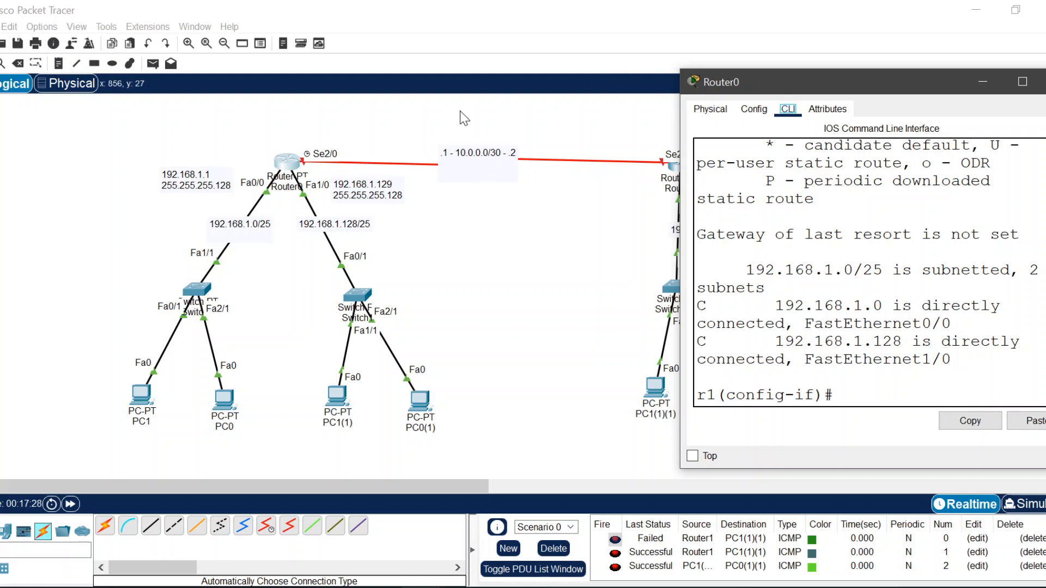
- Switch to the Google Meet call and dismiss its remaining-time notice
{"action": "left_click", "coordinate": [207, 587]}
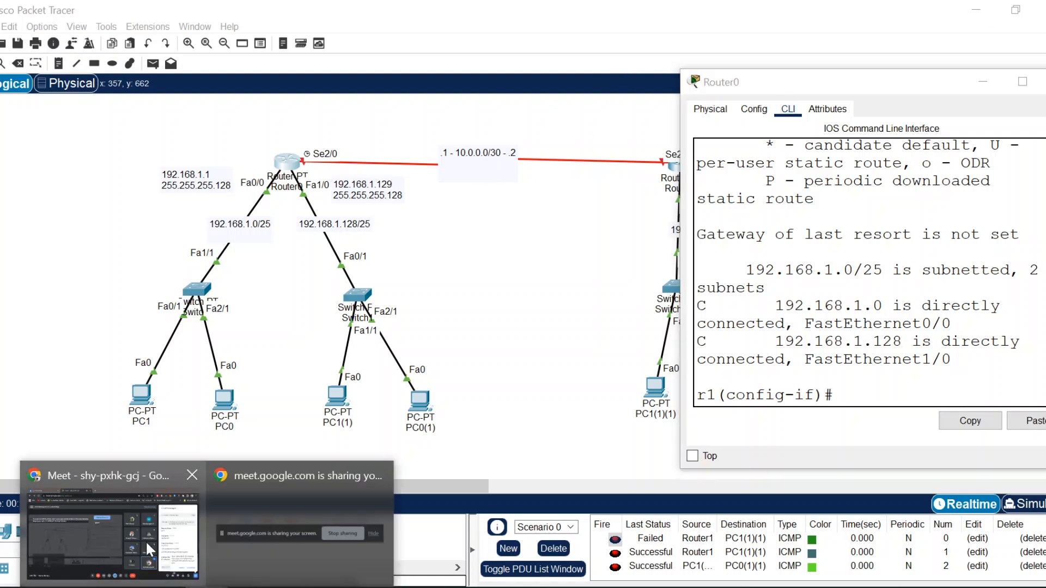
{"action": "left_click", "coordinate": [146, 541]}
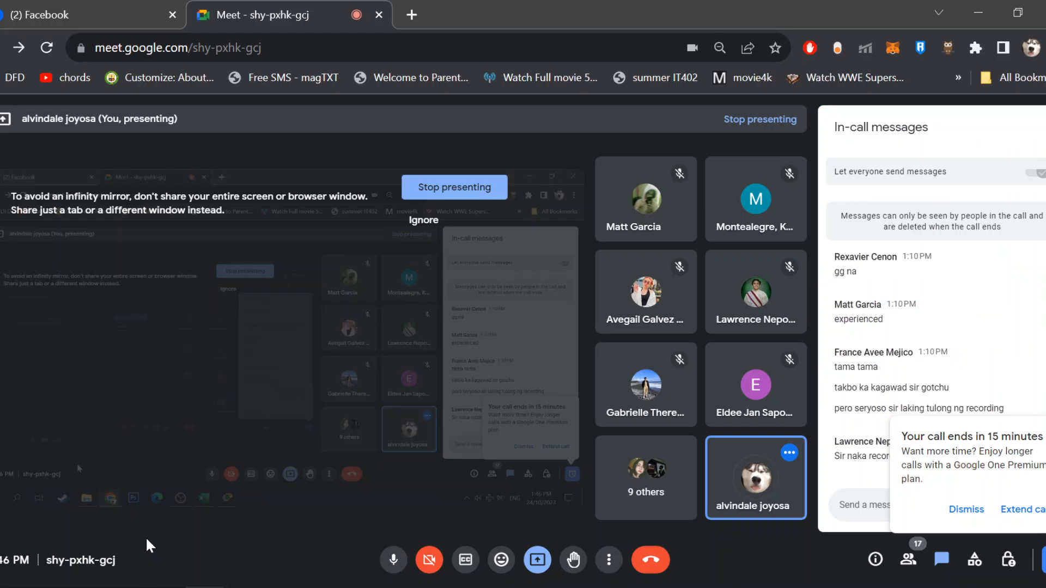
{"action": "left_click", "coordinate": [970, 512]}
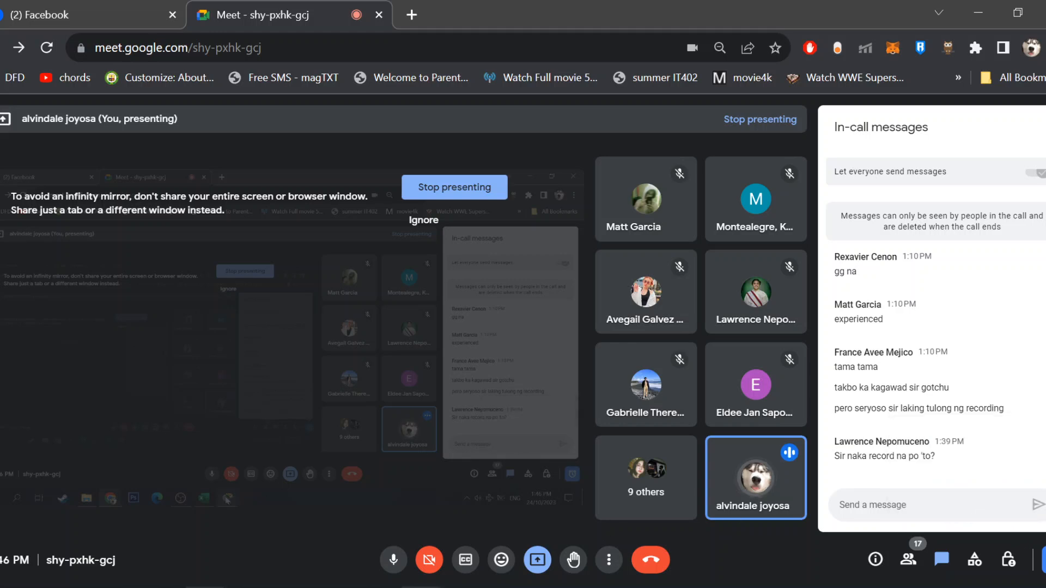
- Check the recording status in OBS, minimize it, and switch back to the Packet Tracer topology
{"action": "left_click", "coordinate": [336, 587]}
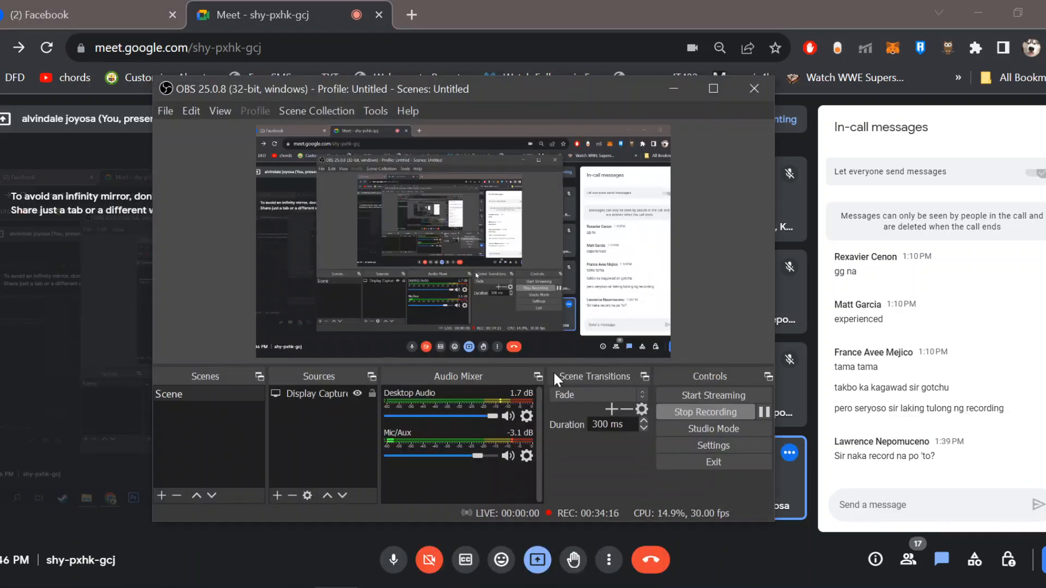
{"action": "left_click", "coordinate": [666, 92]}
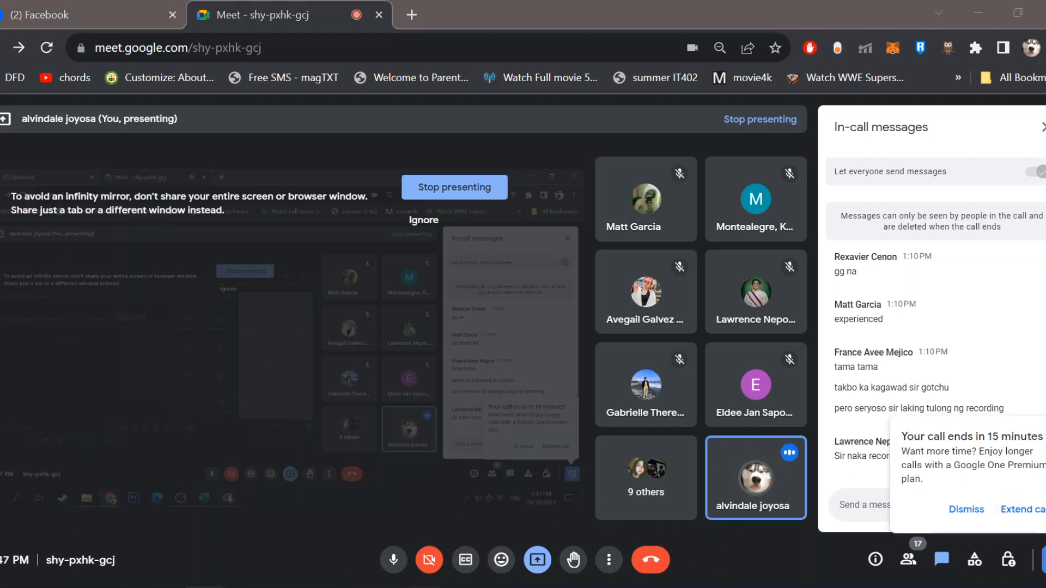
{"action": "left_click", "coordinate": [560, 544]}
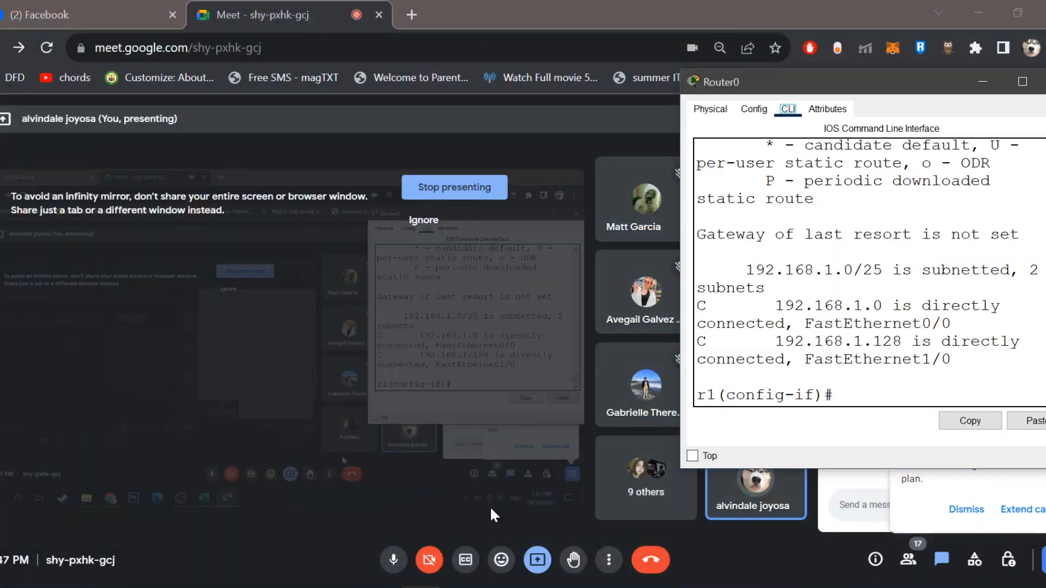
{"action": "left_click", "coordinate": [459, 564]}
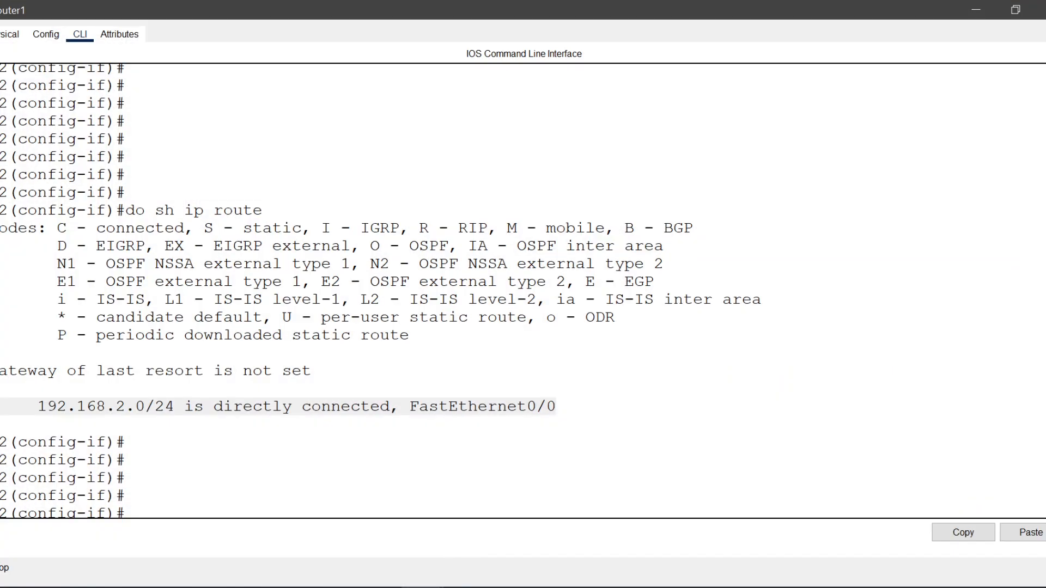
{"action": "left_click", "coordinate": [257, 547]}
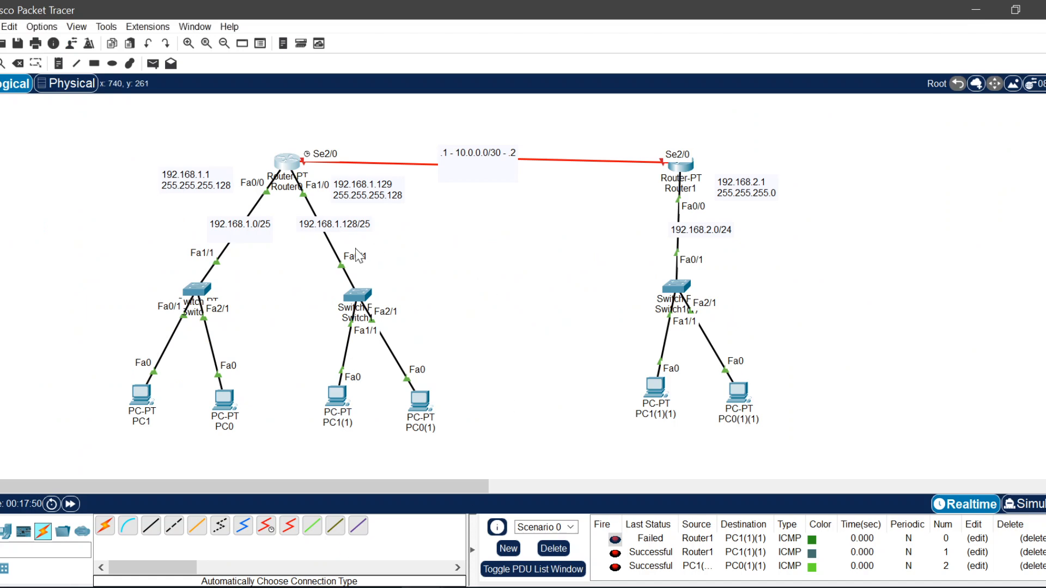
- Bring up Router0's command line and exit interface configuration mode to global configuration
{"action": "left_click", "coordinate": [283, 162]}
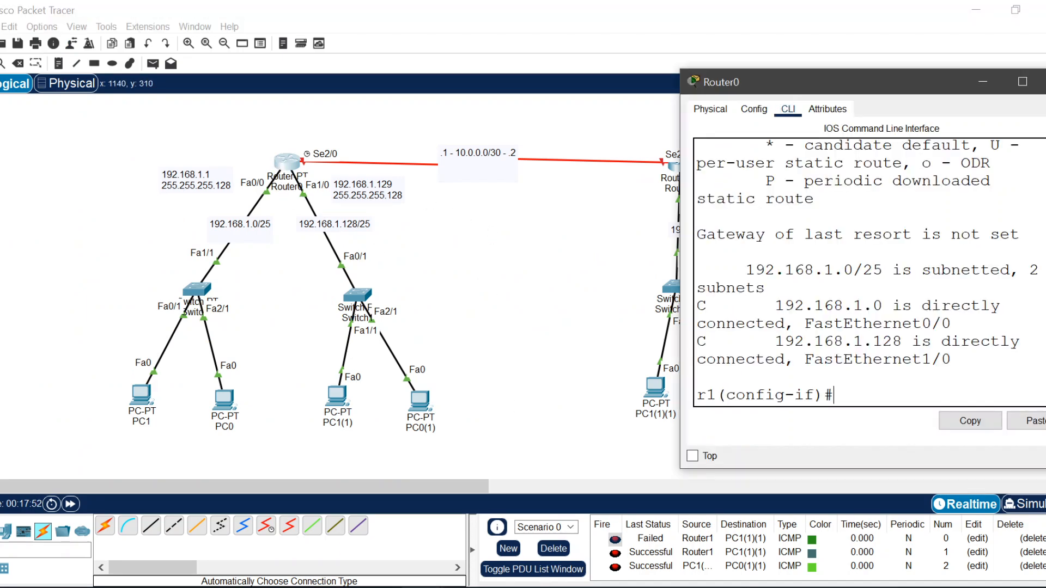
{"action": "type", "text": "exit"}
{"action": "key", "text": "Return"}
{"action": "key", "text": "Return"}
{"action": "key", "text": "Return"}
{"action": "key", "text": "Return"}
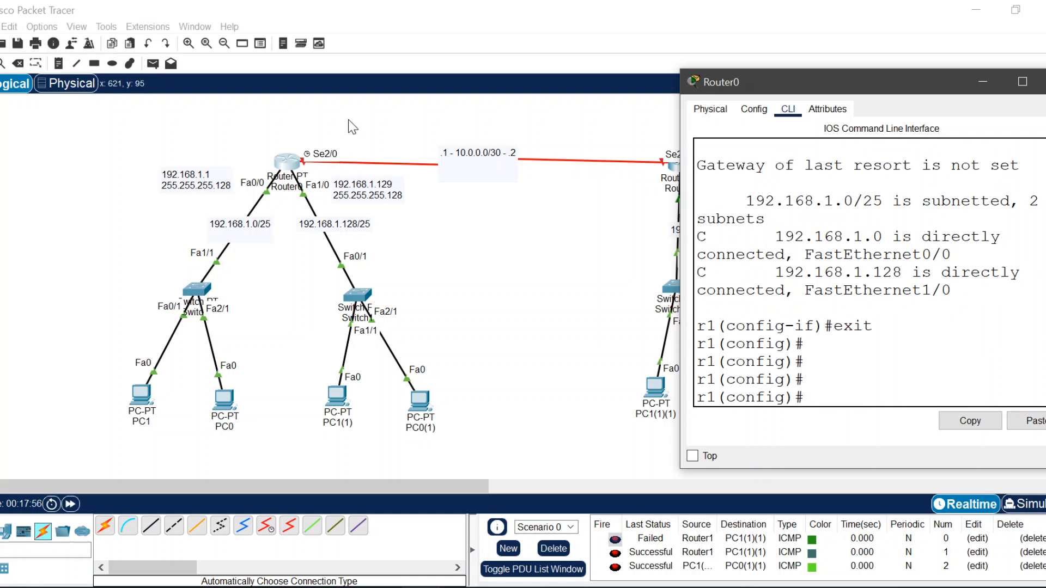
- Enter configuration for Router0's interface se2/0 and write the command ip add 10.0.0.1 255.255.255.252 without running it yet
{"action": "type", "text": "int se2/0"}
{"action": "key", "text": "Return"}
{"action": "type", "text": "ip"}
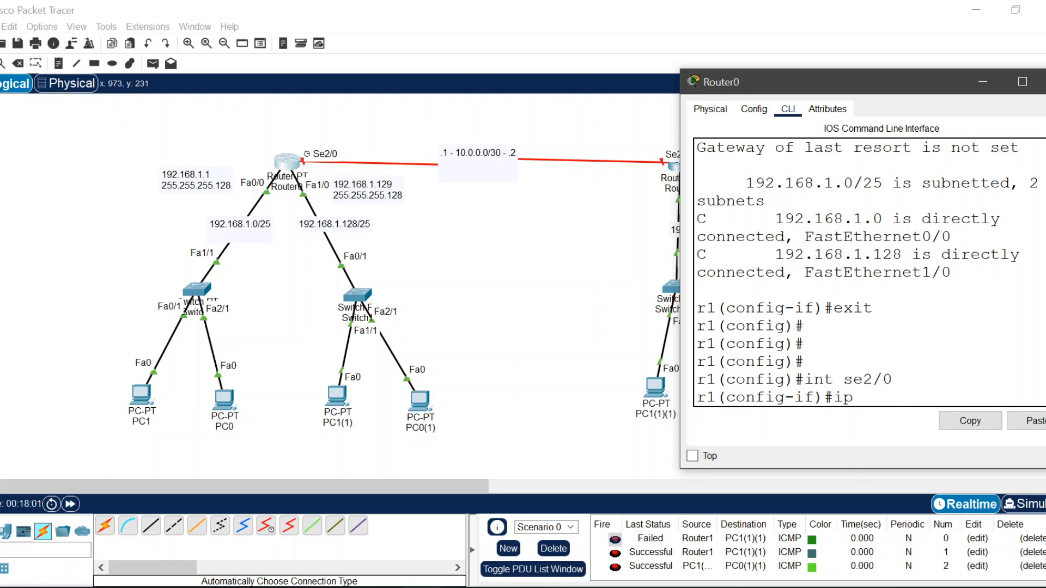
{"action": "type", "text": " add 10.0.0.1 255"}
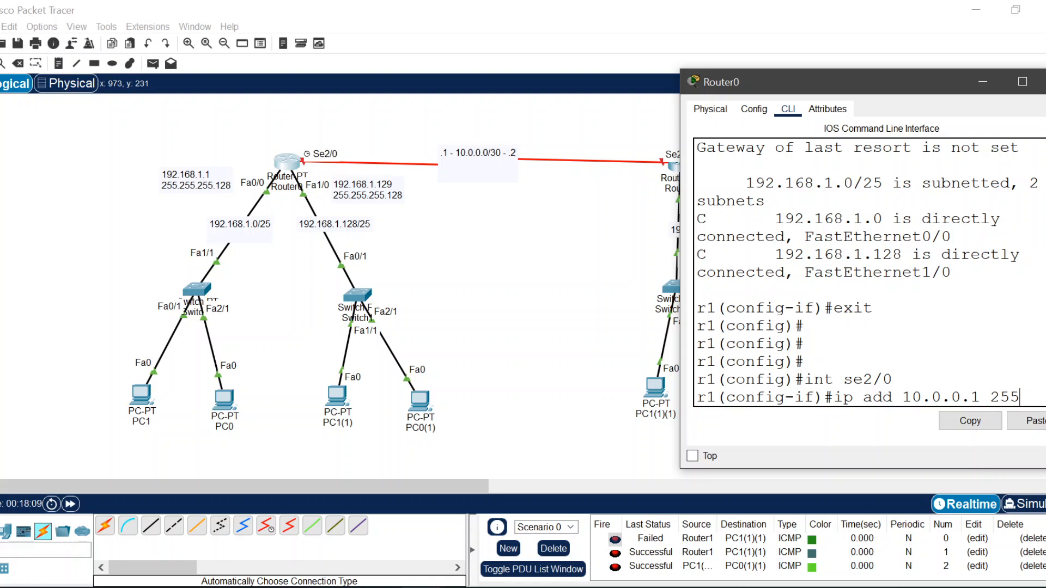
{"action": "type", "text": ".255.255.252"}
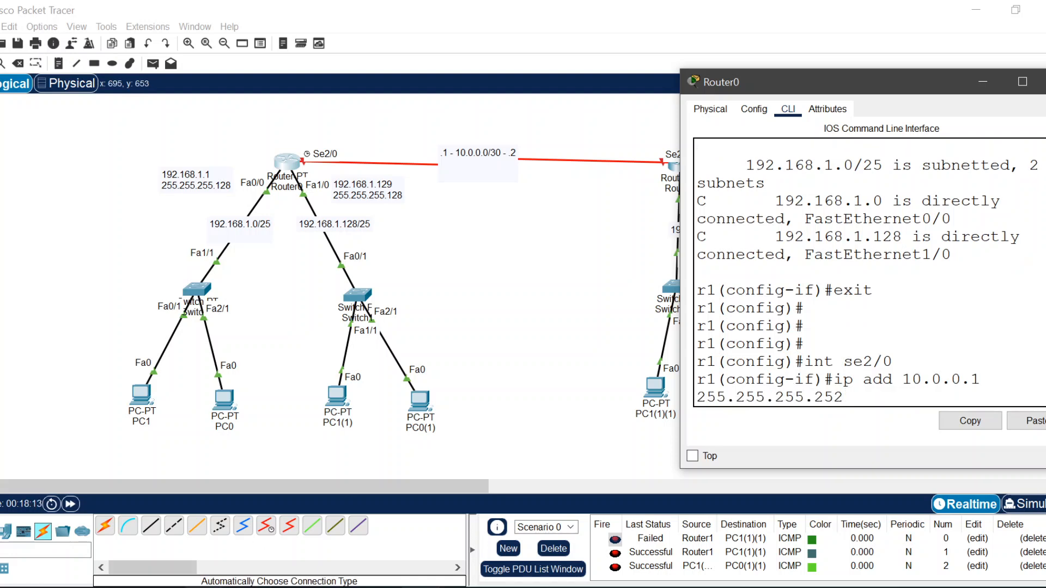
- Switch to Chrome, search "/30 subnet mask" in a new tab, check the /30 row's mask, and return to Packet Tracer
{"action": "left_click", "coordinate": [144, 546]}
{"action": "left_click", "coordinate": [410, 14]}
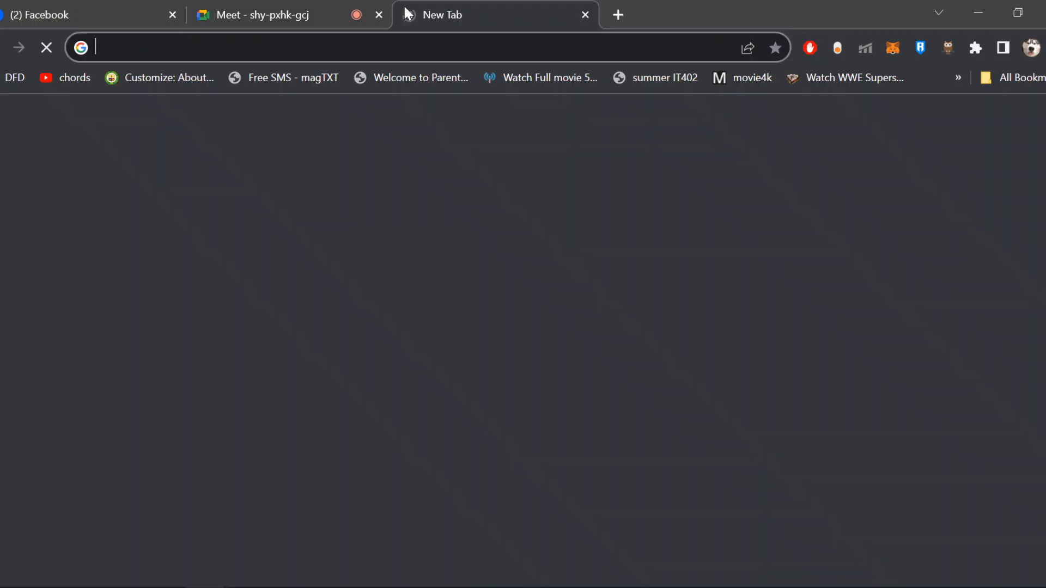
{"action": "type", "text": "/30"}
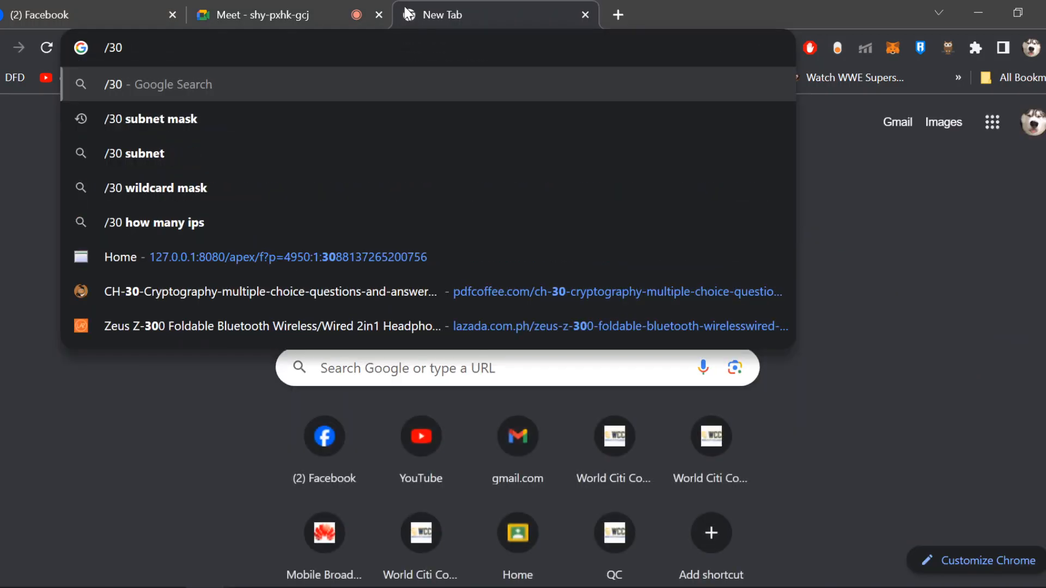
{"action": "left_click", "coordinate": [213, 115]}
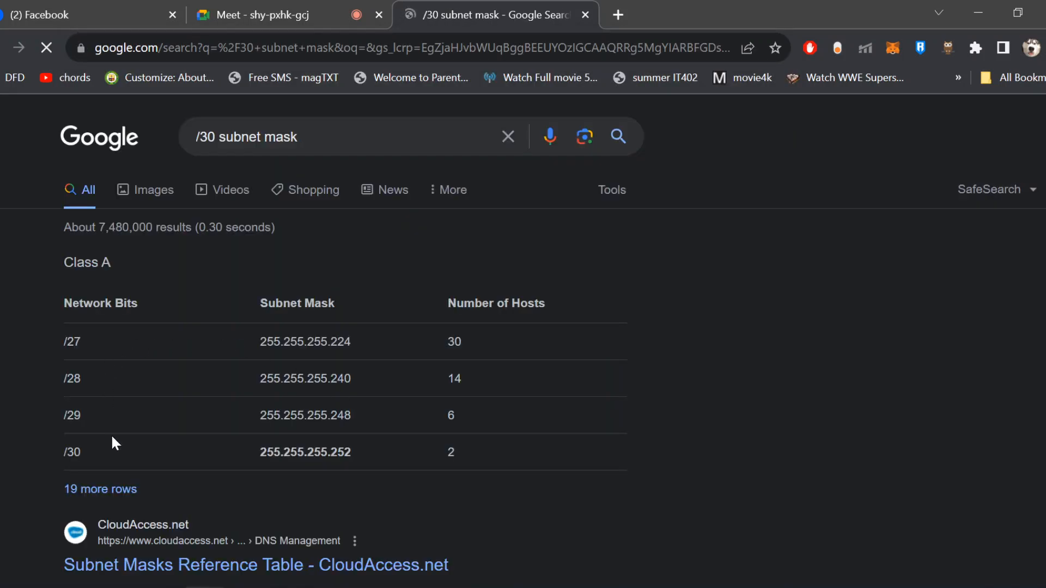
{"action": "left_click_drag", "start_coordinate": [388, 450], "coordinate": [251, 460]}
{"action": "left_click", "coordinate": [1000, 480]}
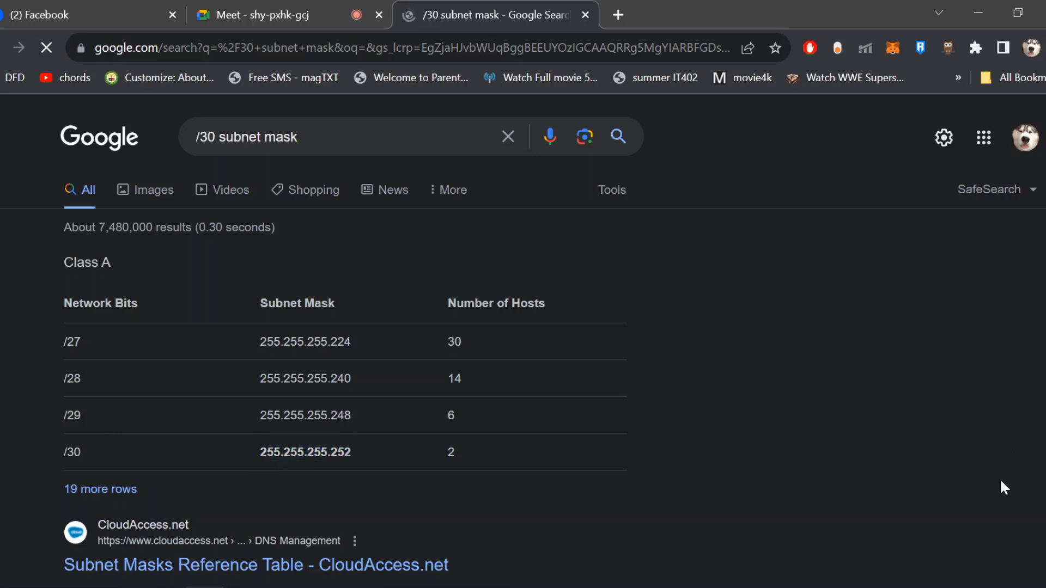
{"action": "key", "text": "alt+Tab"}
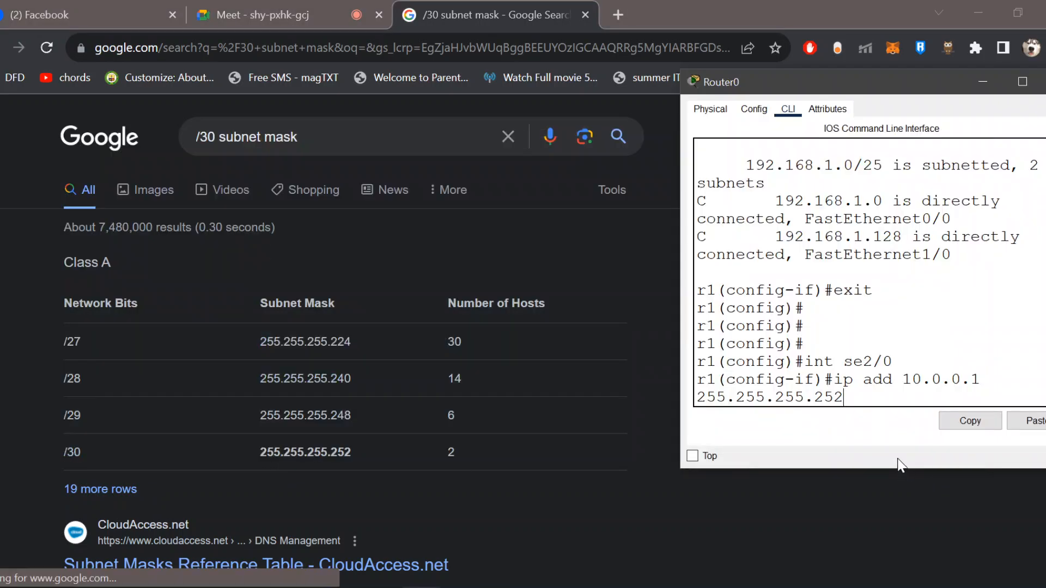
{"action": "key", "text": "alt+Tab"}
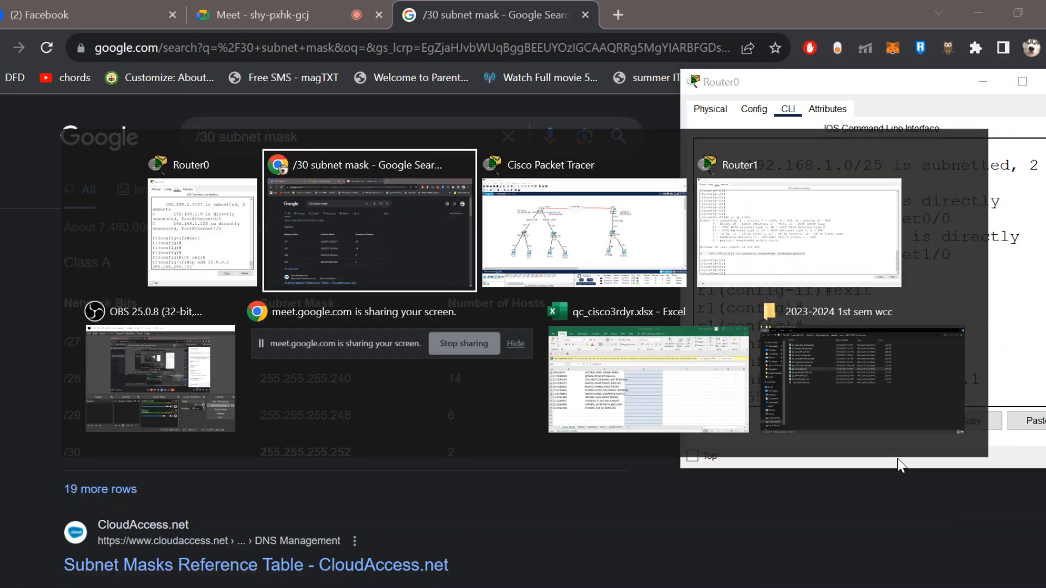
- Close Router1's window and bring Router0's command line back to the front over the topology
{"action": "key", "text": "alt+Tab"}
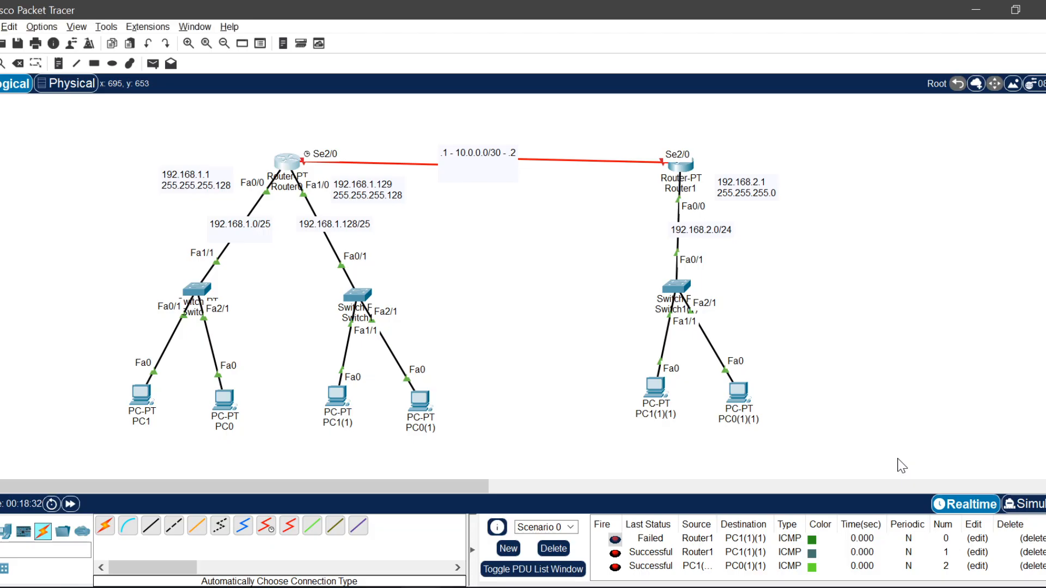
{"action": "key", "text": "alt+Tab"}
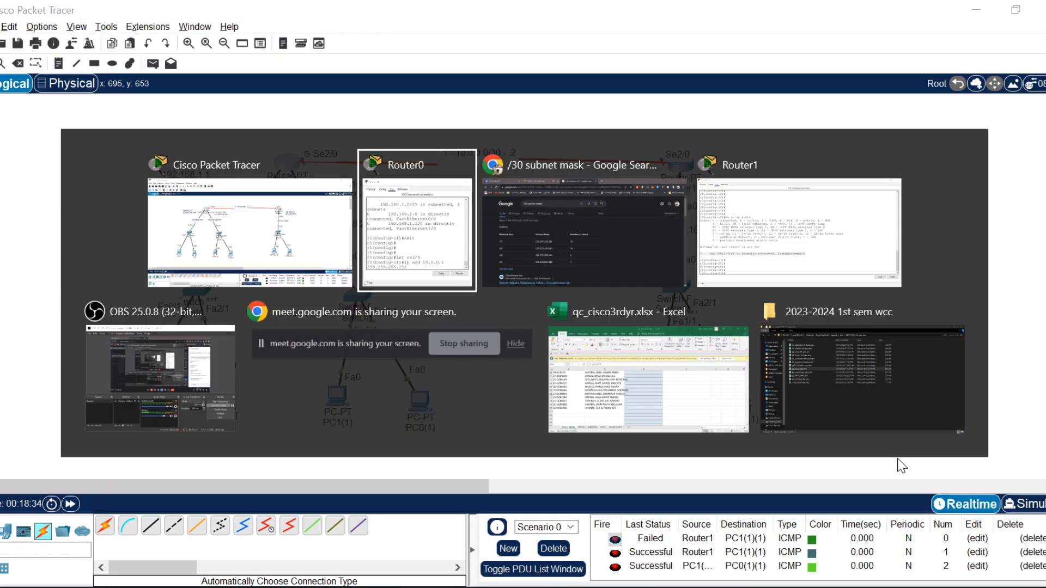
{"action": "key", "text": "alt+Tab"}
{"action": "key", "text": "alt+Tab"}
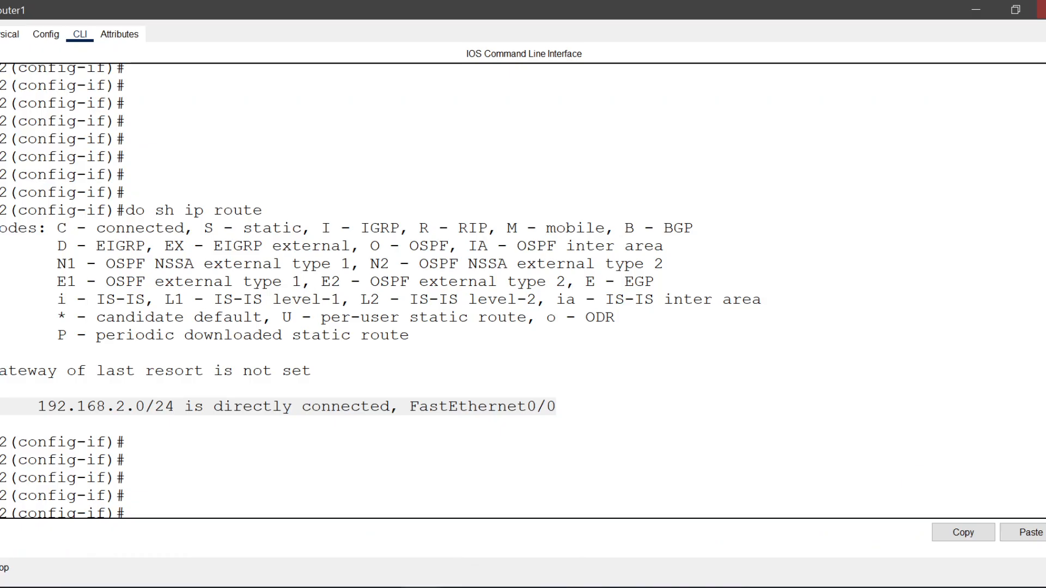
{"action": "left_click", "coordinate": [1044, 10]}
{"action": "key", "text": "alt+Tab"}
{"action": "key", "text": "alt+shift+Tab"}
{"action": "key", "text": "alt+Tab"}
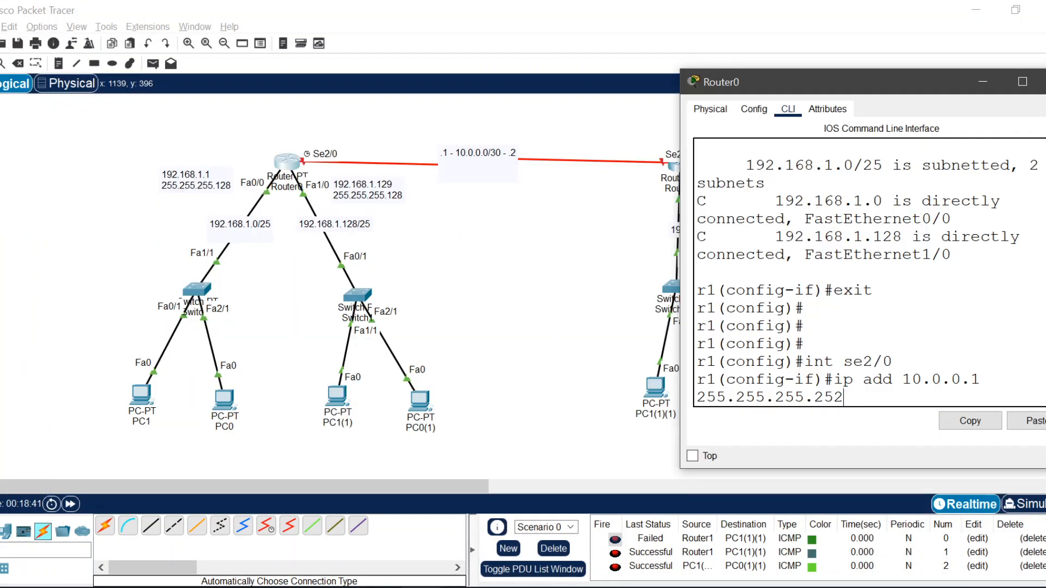
- Apply 10.0.0.1 with mask 255.255.255.252 to Router0's Serial2/0, enable the interface with no shut, and close the router's window
{"action": "key", "text": "Return"}
{"action": "type", "text": "no shut"}
{"action": "key", "text": "Return"}
{"action": "key", "text": "Return"}
{"action": "key", "text": "Return"}
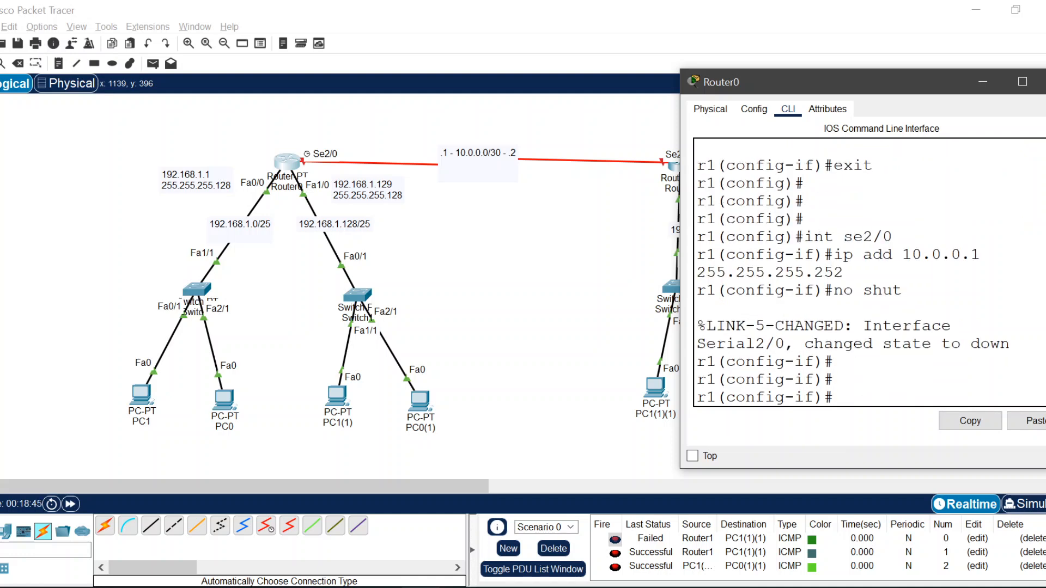
{"action": "left_click_drag", "start_coordinate": [872, 326], "coordinate": [1010, 343]}
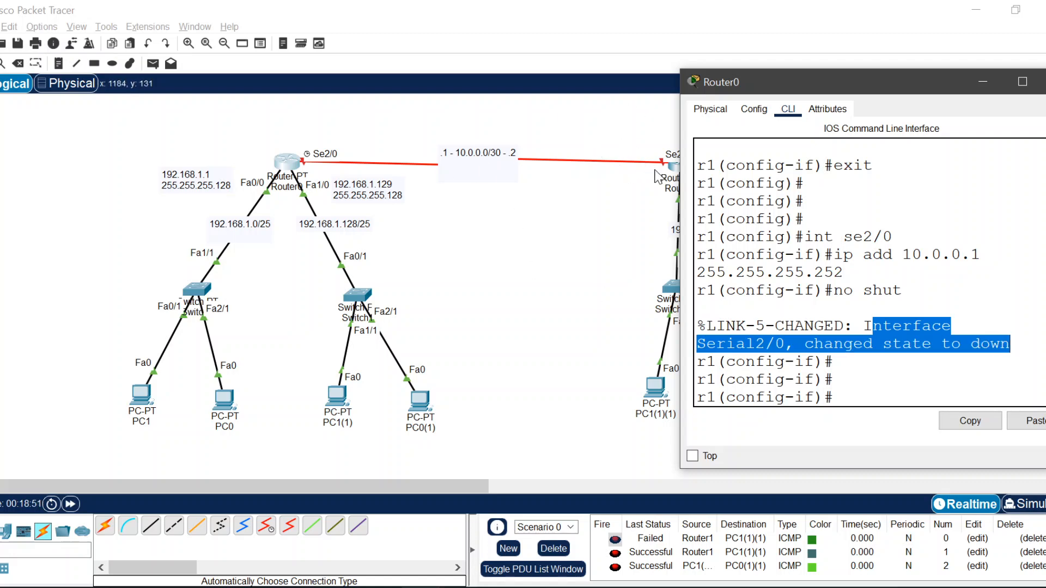
{"action": "left_click_drag", "start_coordinate": [830, 87], "coordinate": [417, 157]}
{"action": "left_click", "coordinate": [529, 160]}
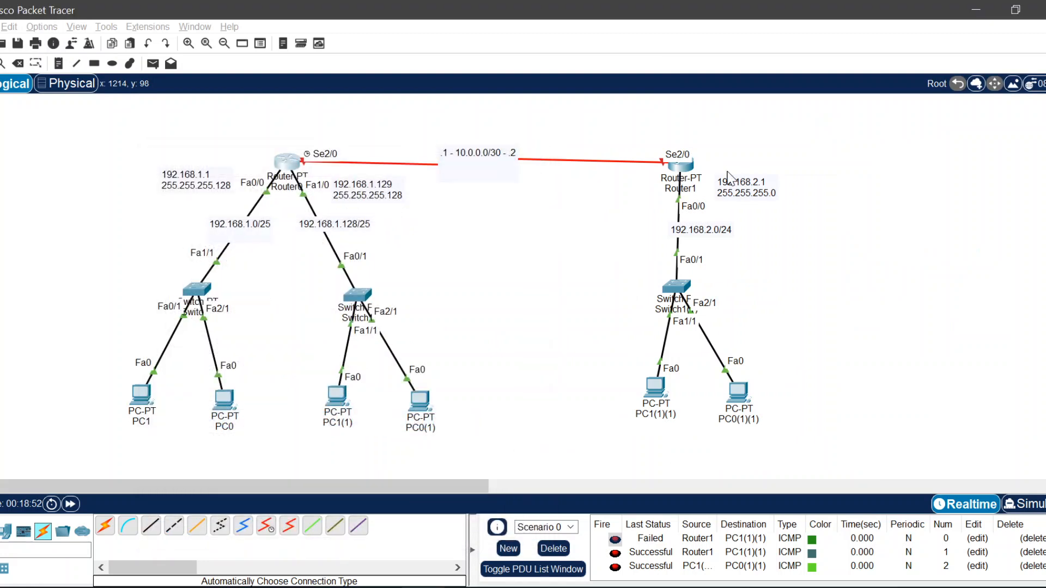
- In Router1's command line, enter Serial2/0 configuration and assign the address 10.0.0.2 with mask 255.255.255.252
{"action": "left_click", "coordinate": [676, 176]}
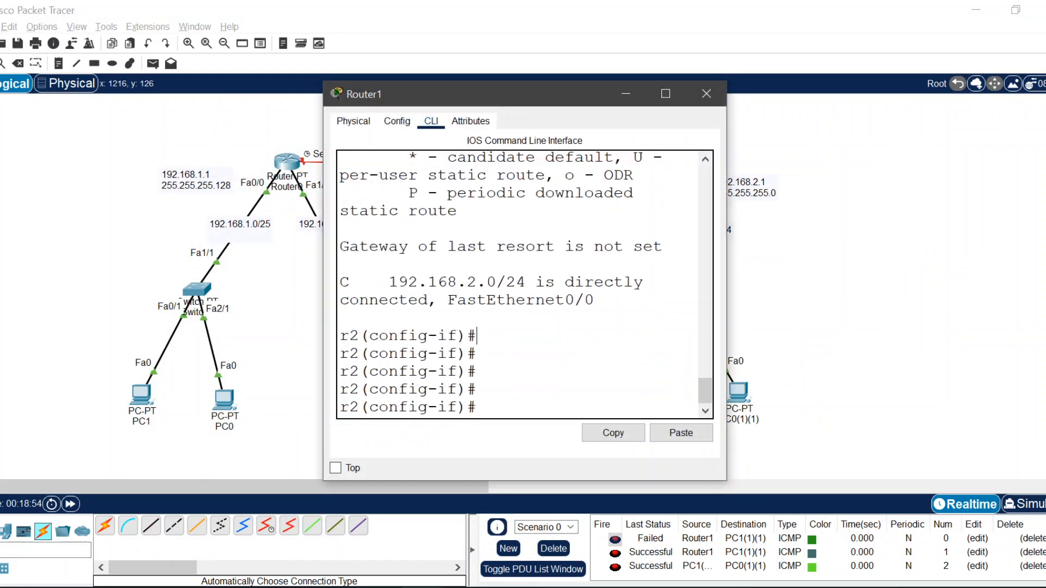
{"action": "key", "text": "Return"}
{"action": "type", "text": "exit"}
{"action": "key", "text": "Return"}
{"action": "type", "text": "int se2/0"}
{"action": "key", "text": "Return"}
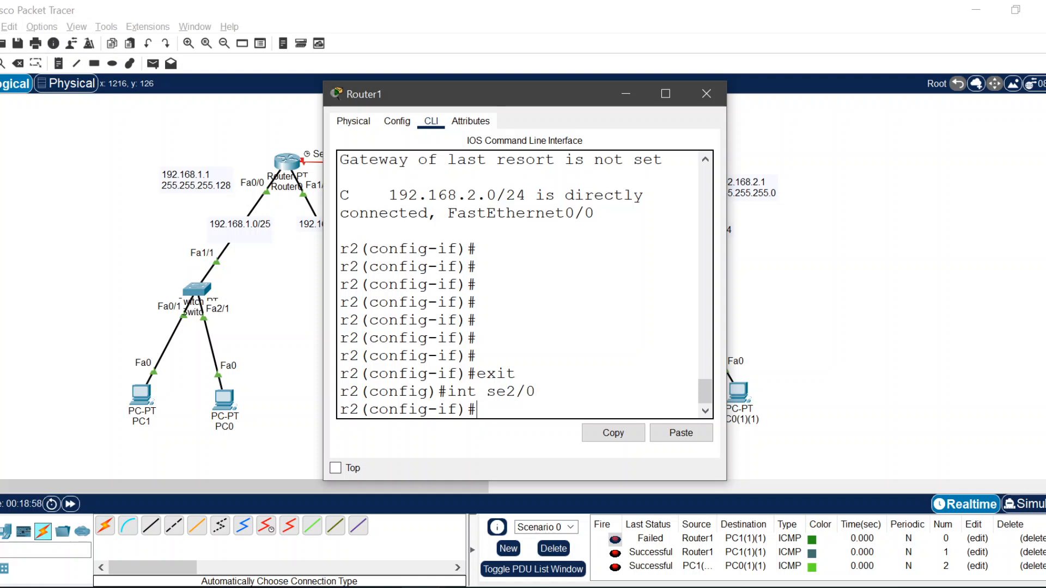
{"action": "left_click_drag", "start_coordinate": [558, 98], "coordinate": [363, 88]}
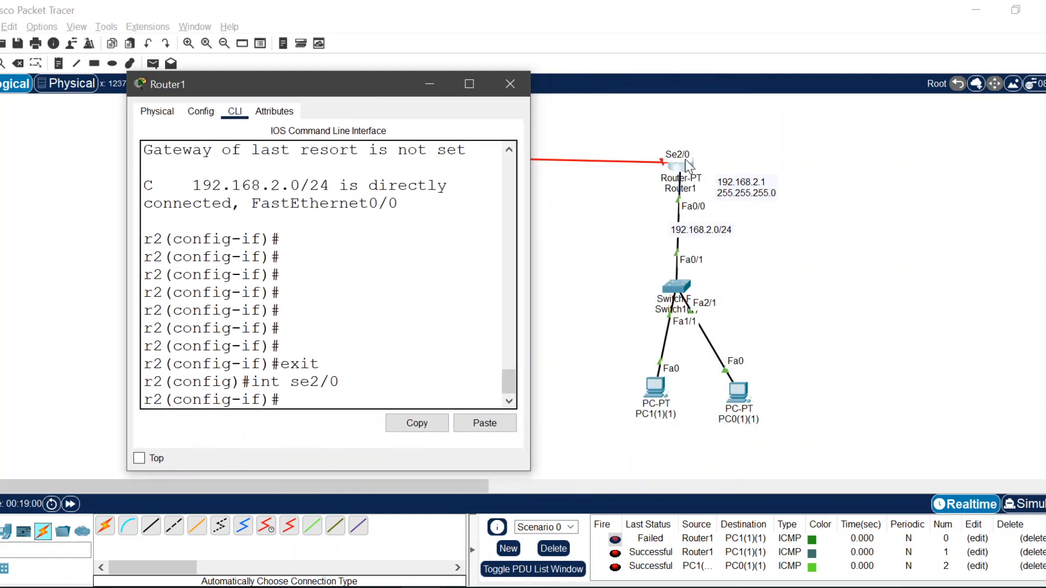
{"action": "type", "text": "ip add 10.0.0"}
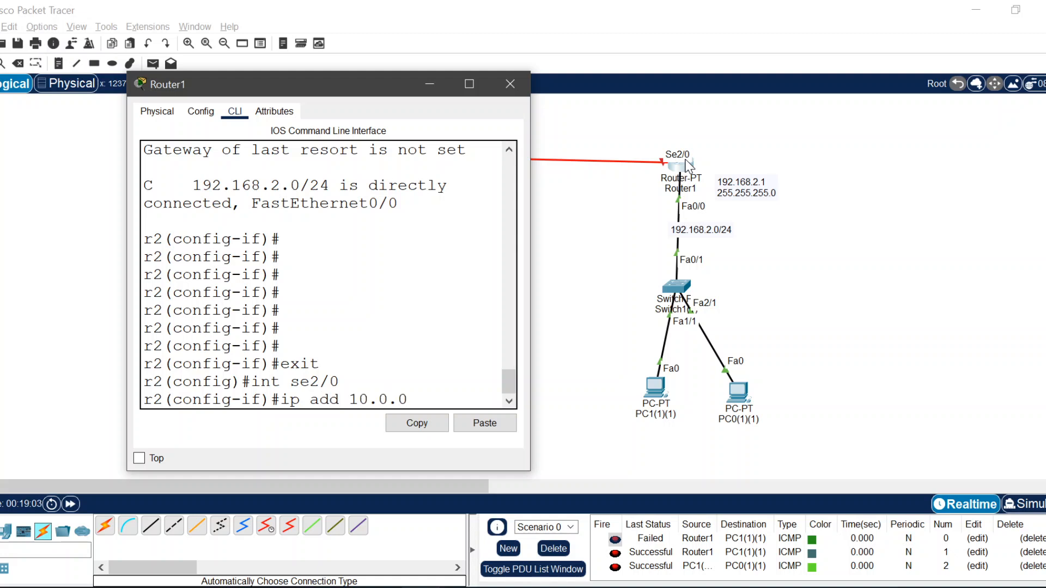
{"action": "type", "text": ".2 255.255.255.252"}
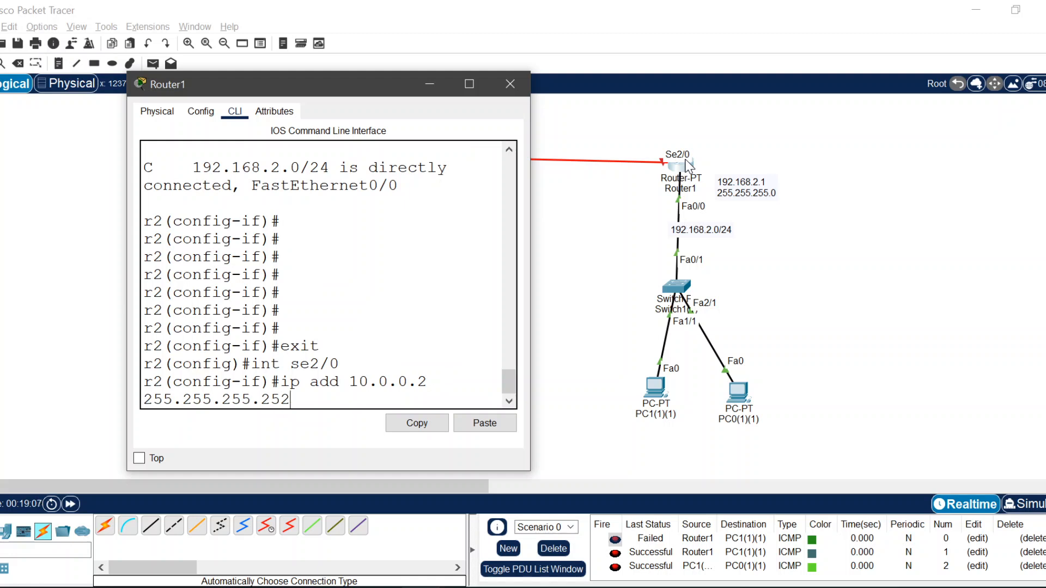
{"action": "left_click_drag", "start_coordinate": [330, 95], "coordinate": [234, 112]}
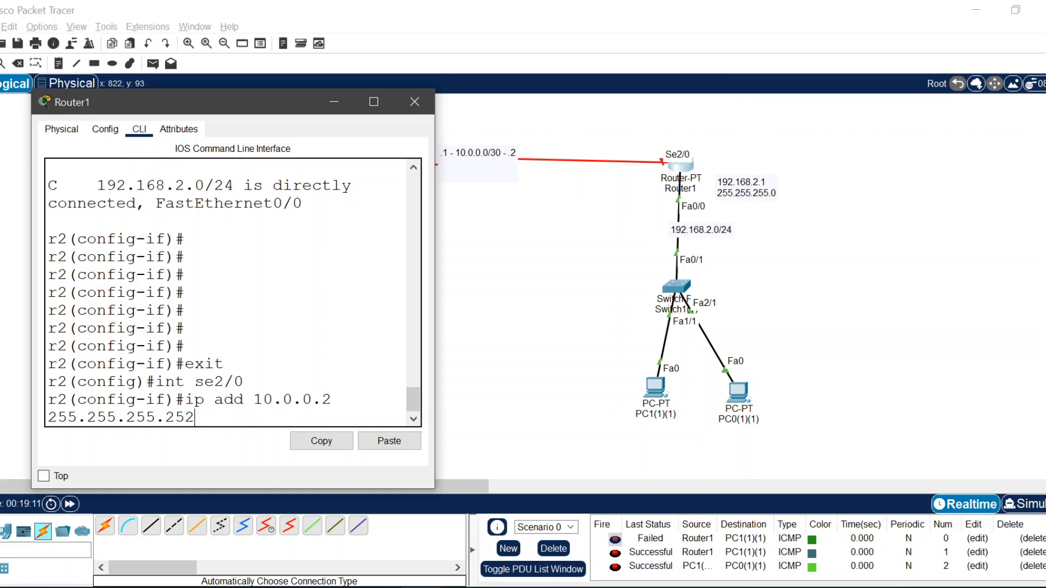
{"action": "key", "text": "Return"}
- Enable Router1's Serial2/0 interface with no shut and close the router's window
{"action": "type", "text": "no "}
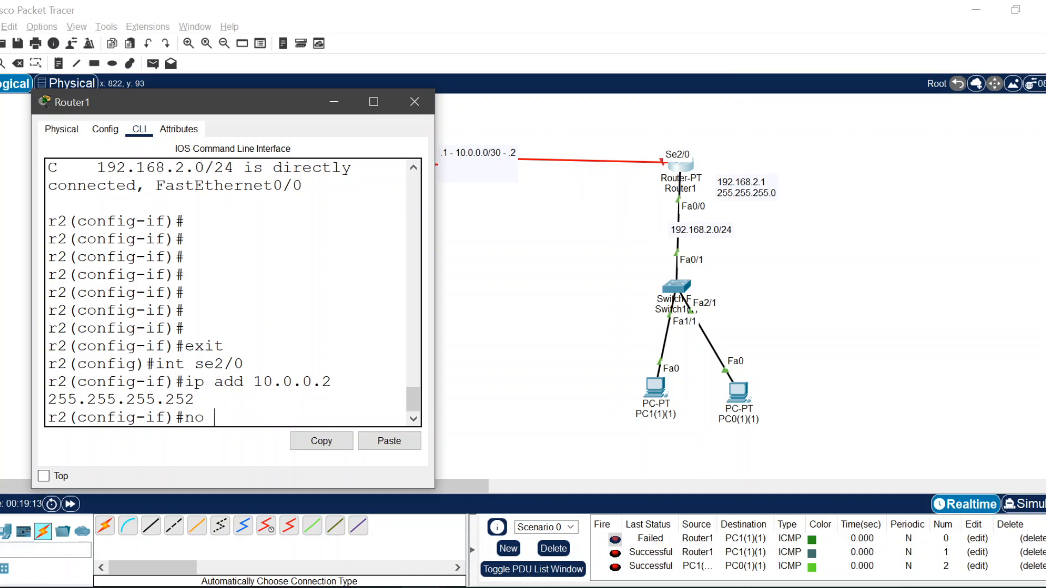
{"action": "type", "text": "shut"}
{"action": "key", "text": "Return"}
{"action": "key", "text": "Return"}
{"action": "key", "text": "Return"}
{"action": "key", "text": "Return"}
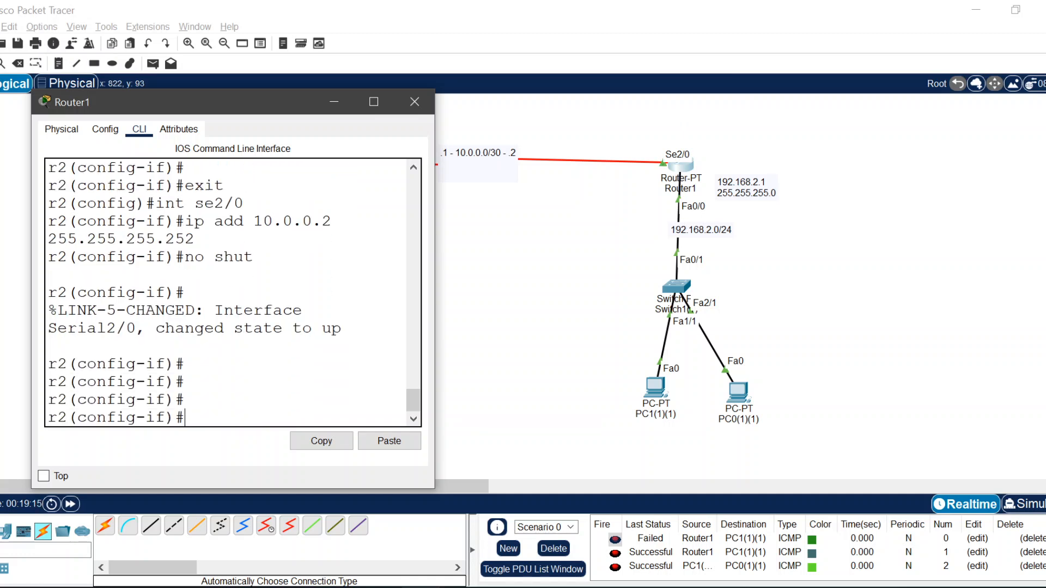
{"action": "left_click", "coordinate": [415, 101]}
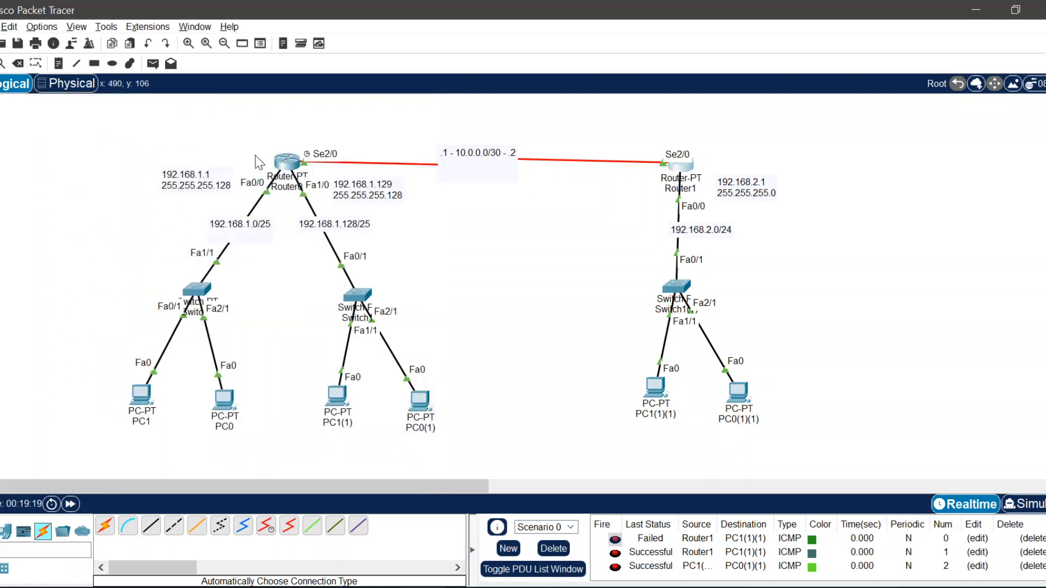
- Display Router0's IP routing table from interface configuration mode with do sh ip route
{"action": "left_click", "coordinate": [279, 161]}
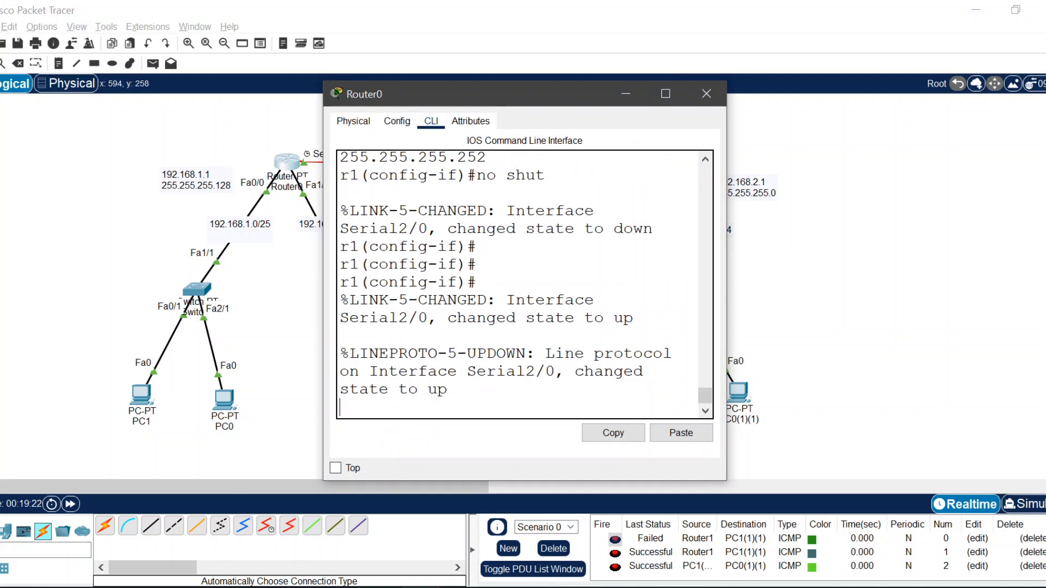
{"action": "left_click", "coordinate": [389, 402]}
{"action": "key", "text": "Return"}
{"action": "key", "text": "Return"}
{"action": "key", "text": "Return"}
{"action": "key", "text": "Return"}
{"action": "key", "text": "Return"}
{"action": "key", "text": "Return"}
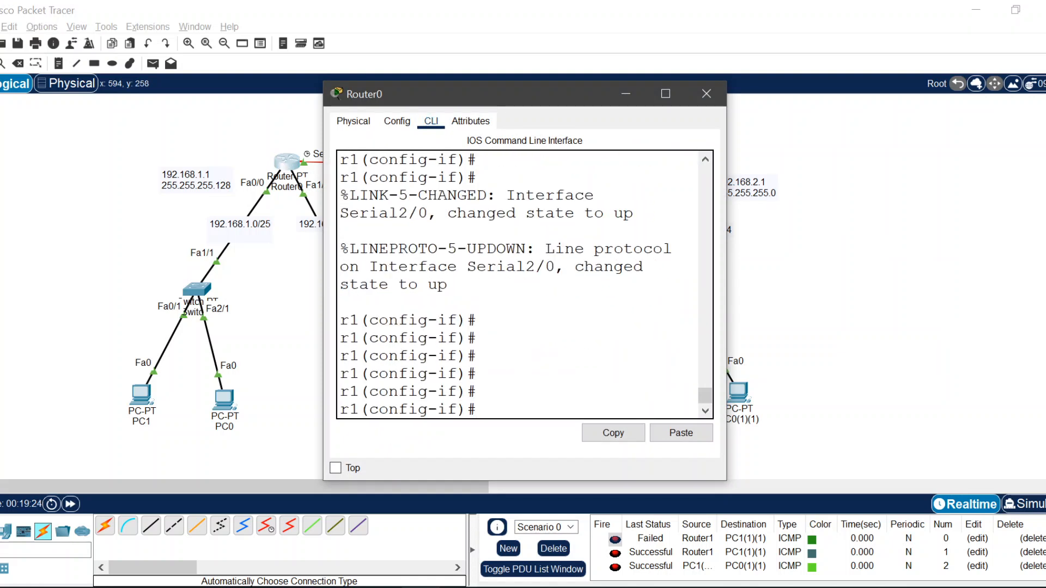
{"action": "type", "text": "do sh ip route"}
{"action": "key", "text": "Return"}
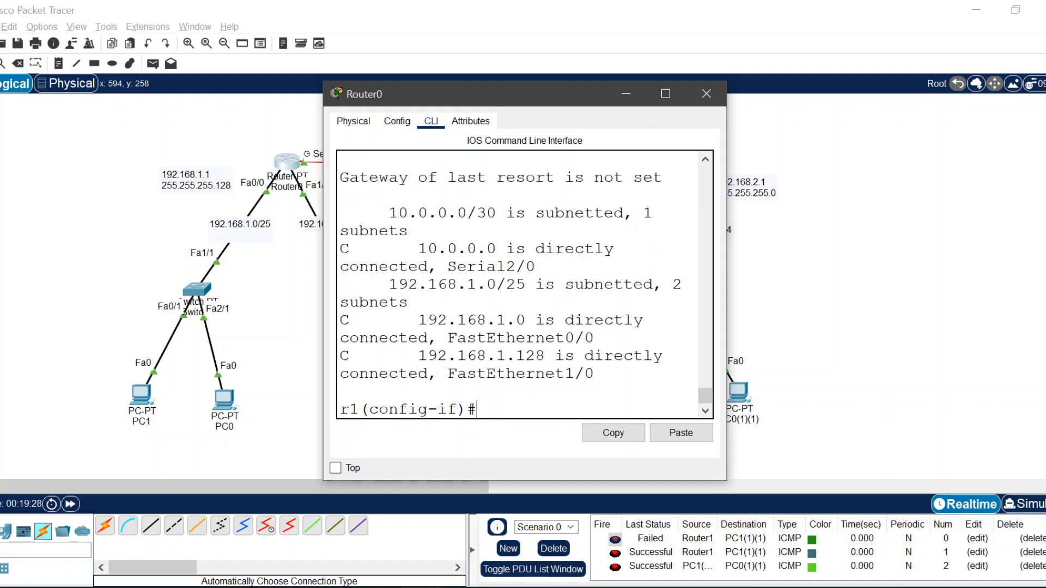
- Examine the directly connected networks in Router0's routing table, especially the 10.0.0.0/30 entry, in a maximized window, and close it
{"action": "left_click", "coordinate": [665, 94]}
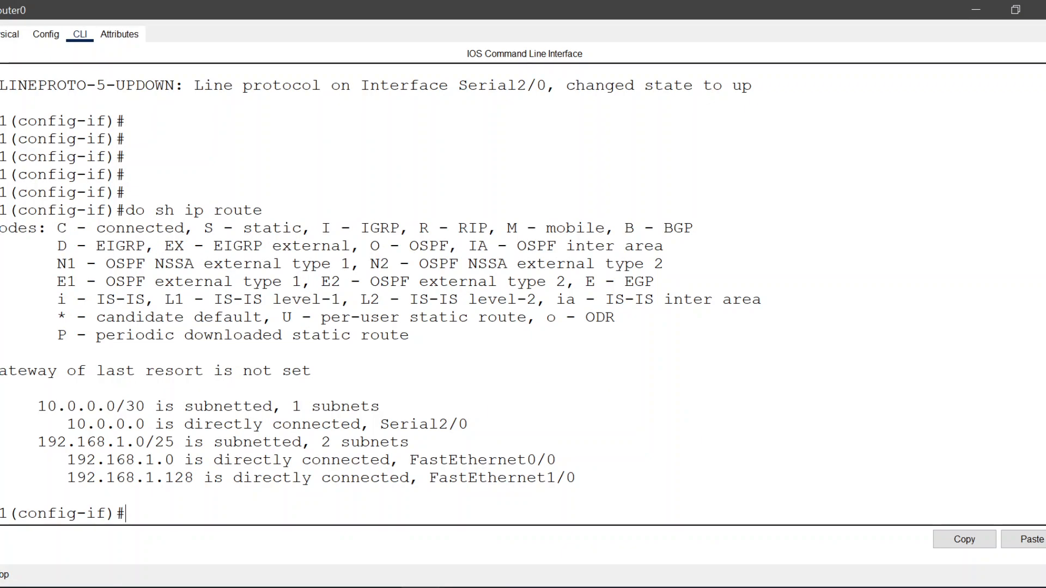
{"action": "left_click_drag", "start_coordinate": [2, 424], "coordinate": [580, 478]}
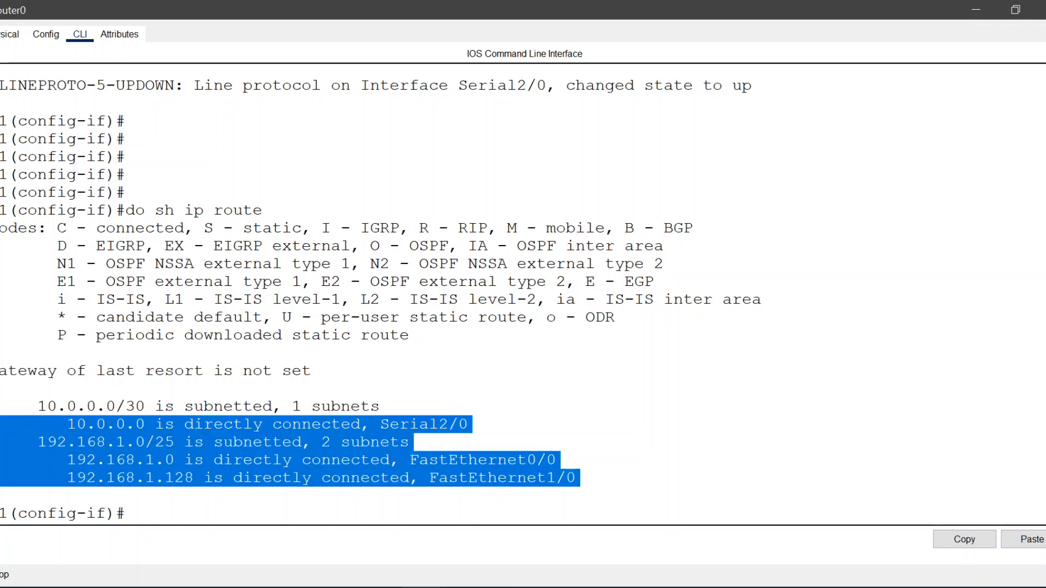
{"action": "left_click", "coordinate": [97, 424]}
{"action": "left_click_drag", "start_coordinate": [1, 424], "coordinate": [155, 425]}
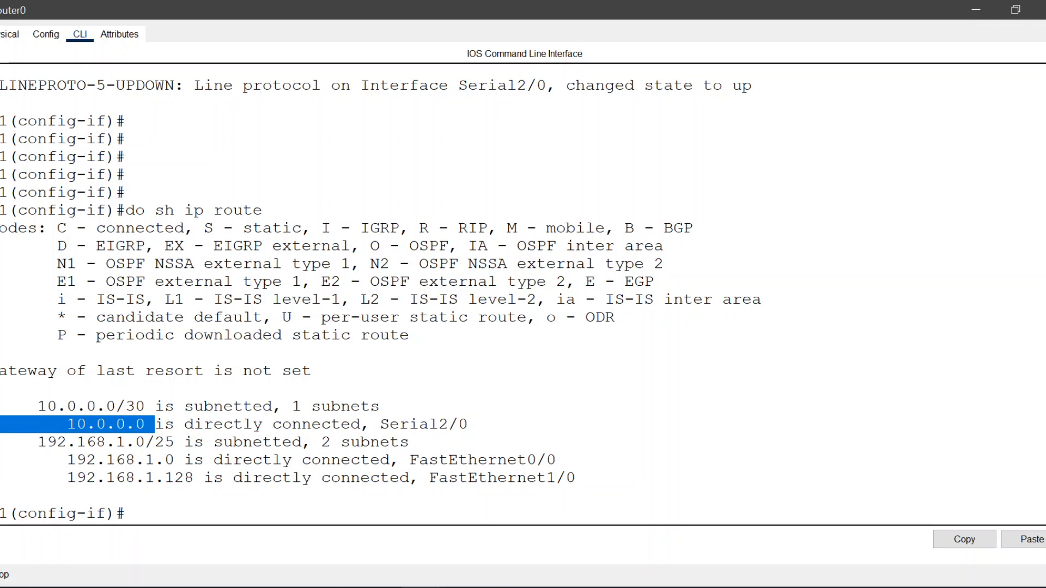
{"action": "left_click_drag", "start_coordinate": [37, 406], "coordinate": [155, 406]}
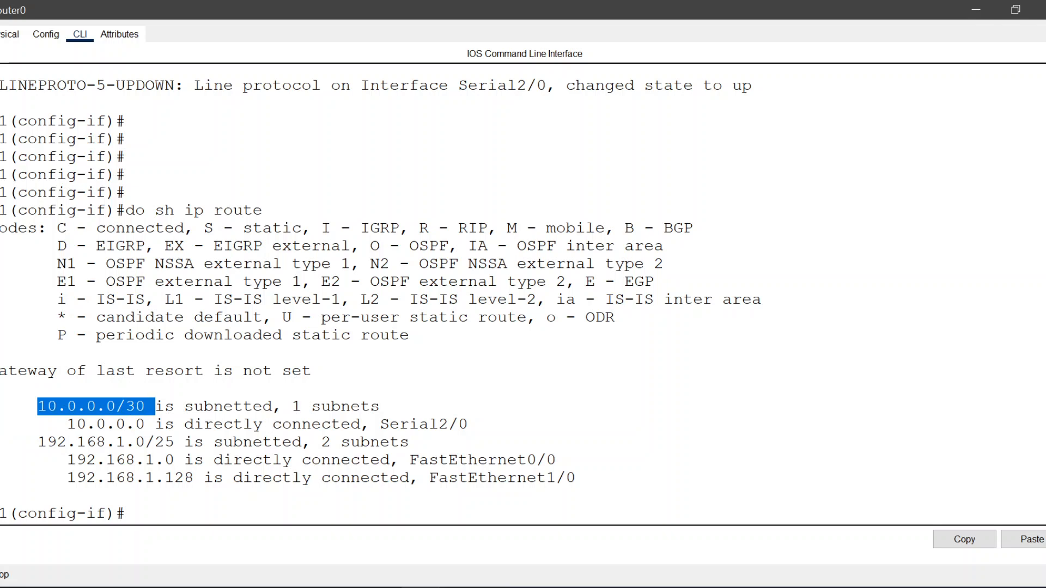
{"action": "left_click_drag", "start_coordinate": [222, 407], "coordinate": [253, 406]}
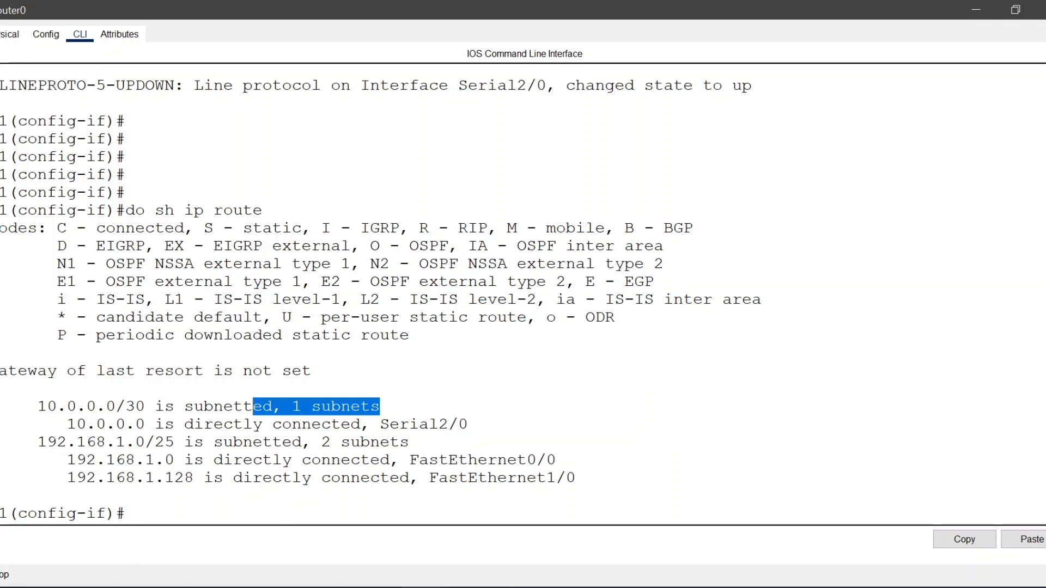
{"action": "left_click_drag", "start_coordinate": [1, 424], "coordinate": [145, 424]}
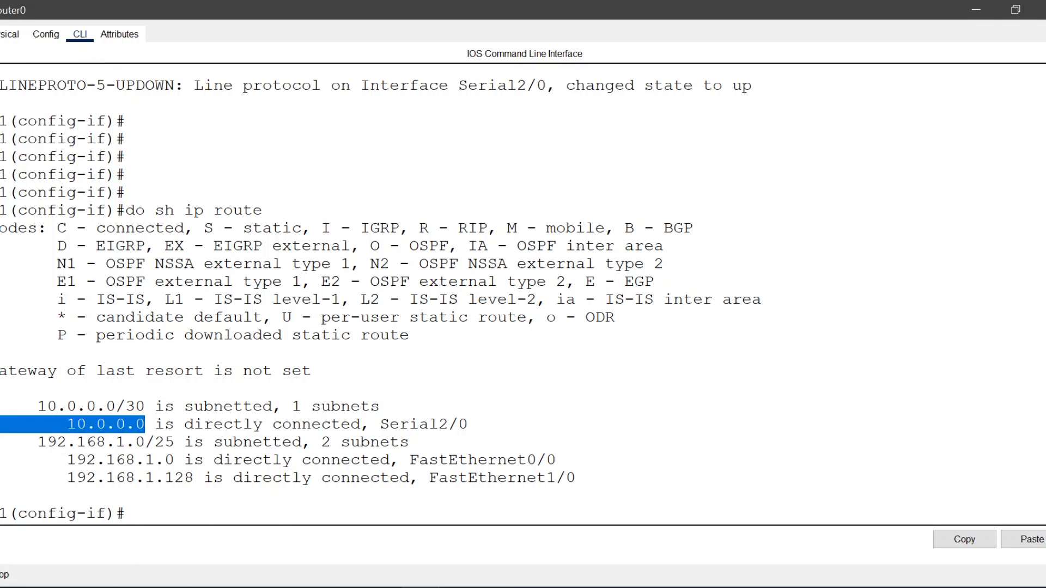
{"action": "left_click_drag", "start_coordinate": [145, 406], "coordinate": [126, 407]}
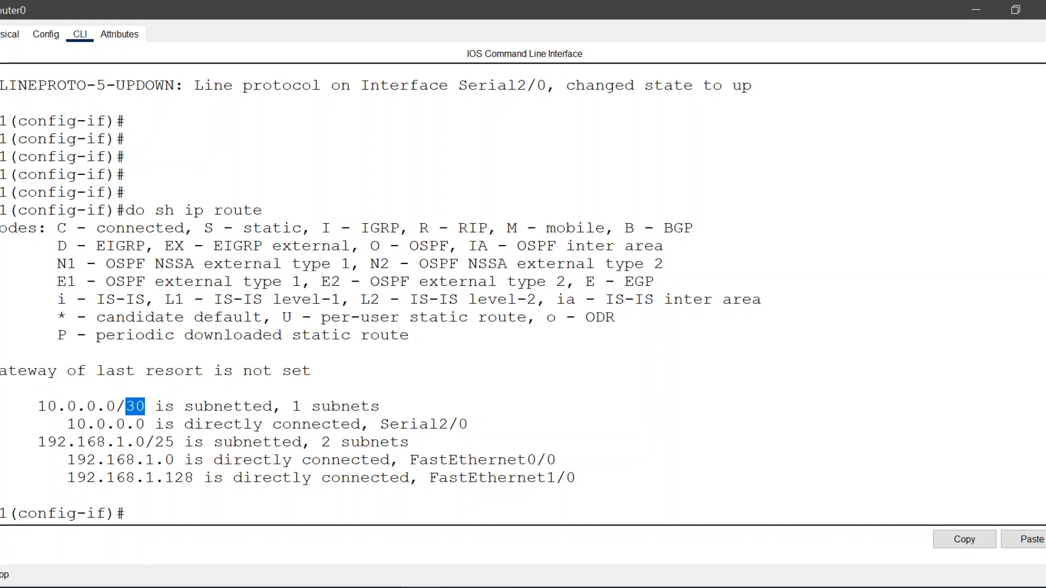
{"action": "left_click", "coordinate": [1040, 9]}
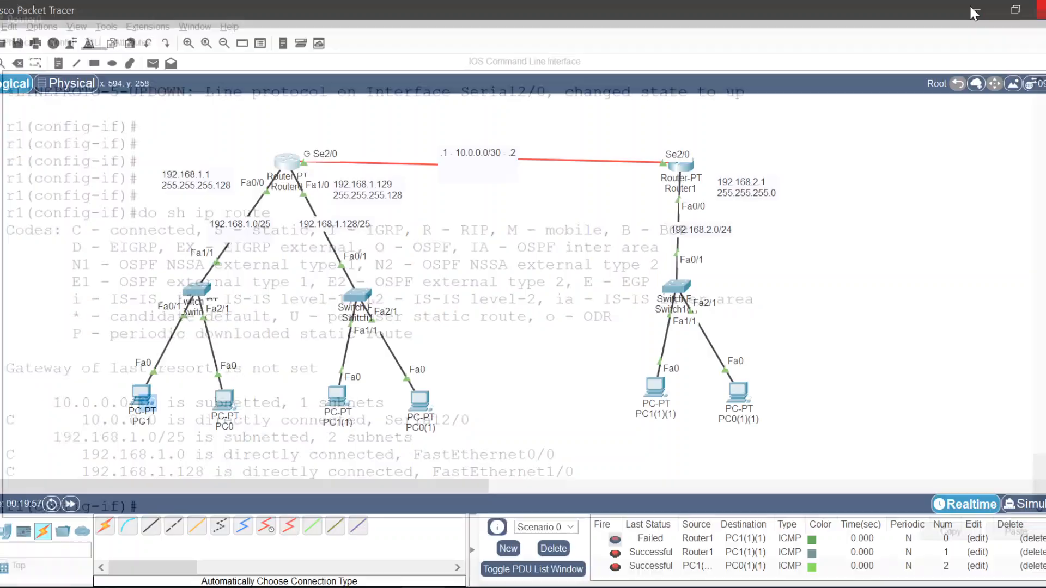
- Send a simple PDU from Router0 to PC0 and delete Scenario 0's list of test PDUs
{"action": "left_click", "coordinate": [153, 64]}
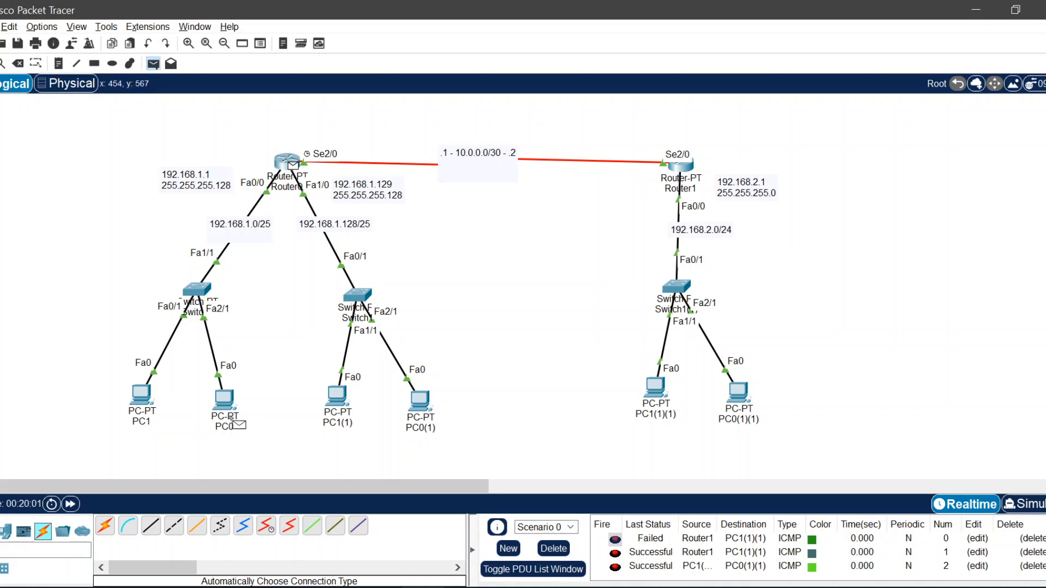
{"action": "left_click", "coordinate": [225, 401]}
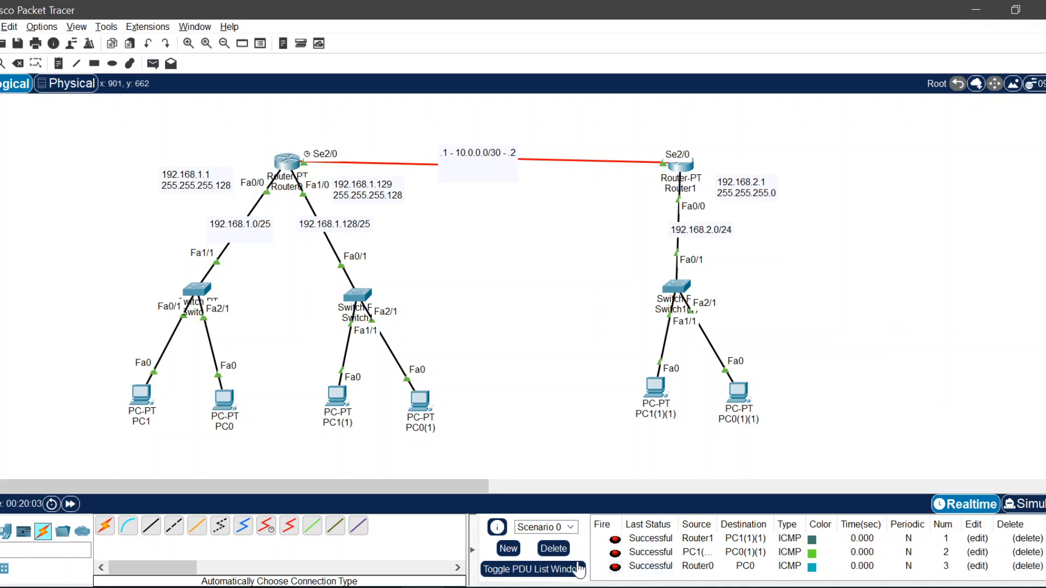
{"action": "left_click", "coordinate": [553, 549]}
- Test connectivity from Router0 to PC0(1) by sending a simple PDU twice
{"action": "left_click", "coordinate": [153, 63]}
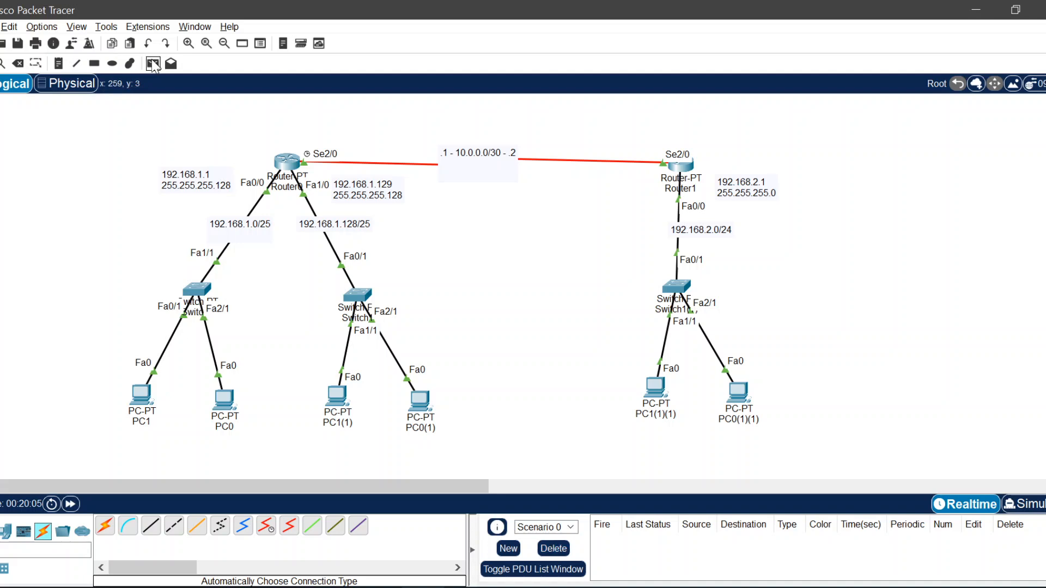
{"action": "left_click", "coordinate": [288, 162]}
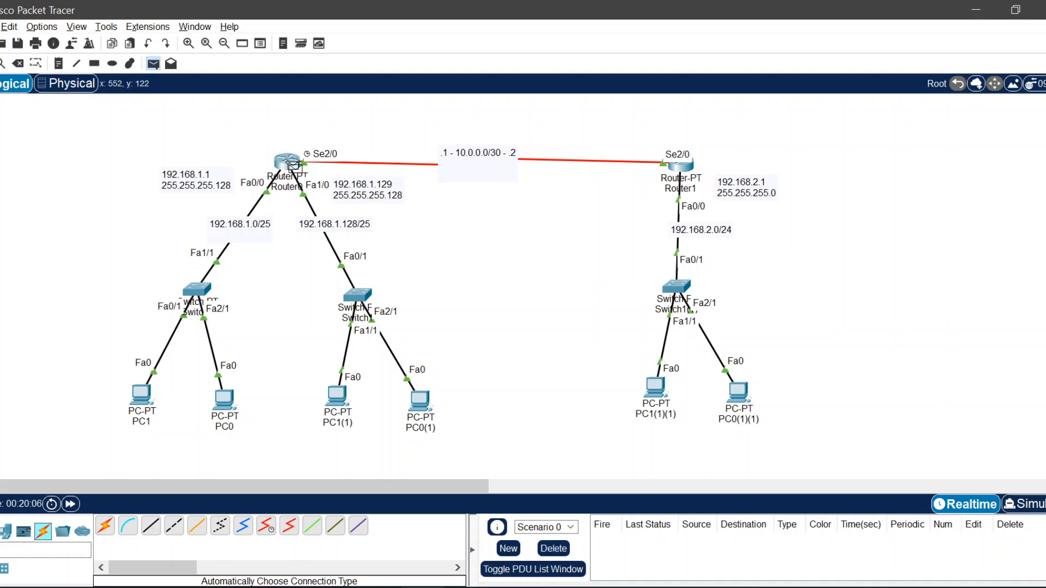
{"action": "left_click", "coordinate": [421, 408]}
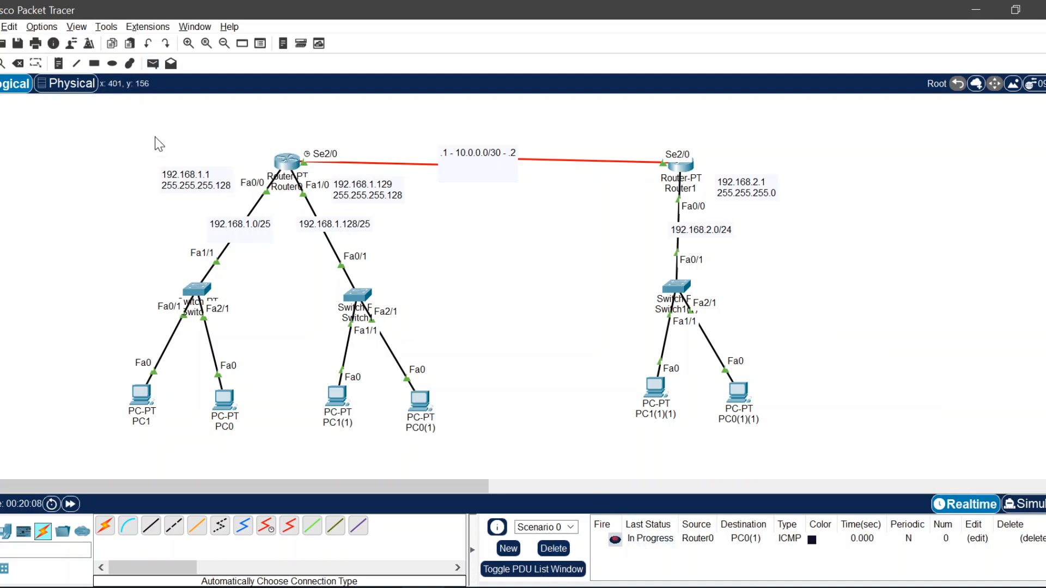
{"action": "left_click", "coordinate": [153, 63]}
{"action": "left_click", "coordinate": [288, 162]}
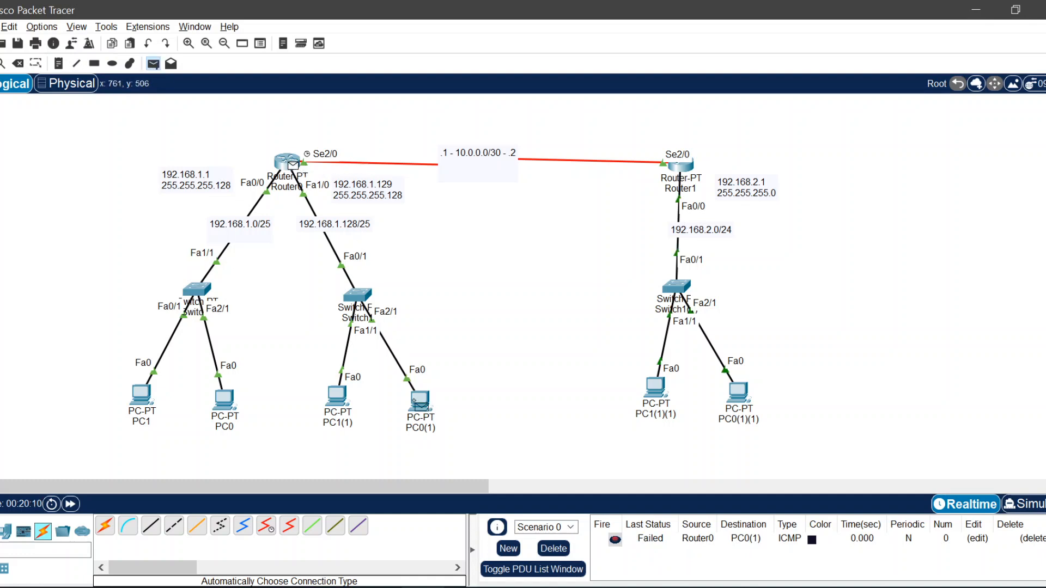
{"action": "left_click", "coordinate": [421, 408]}
- Test the serial link by sending a simple PDU from Router0 to Router1
{"action": "left_click", "coordinate": [155, 64]}
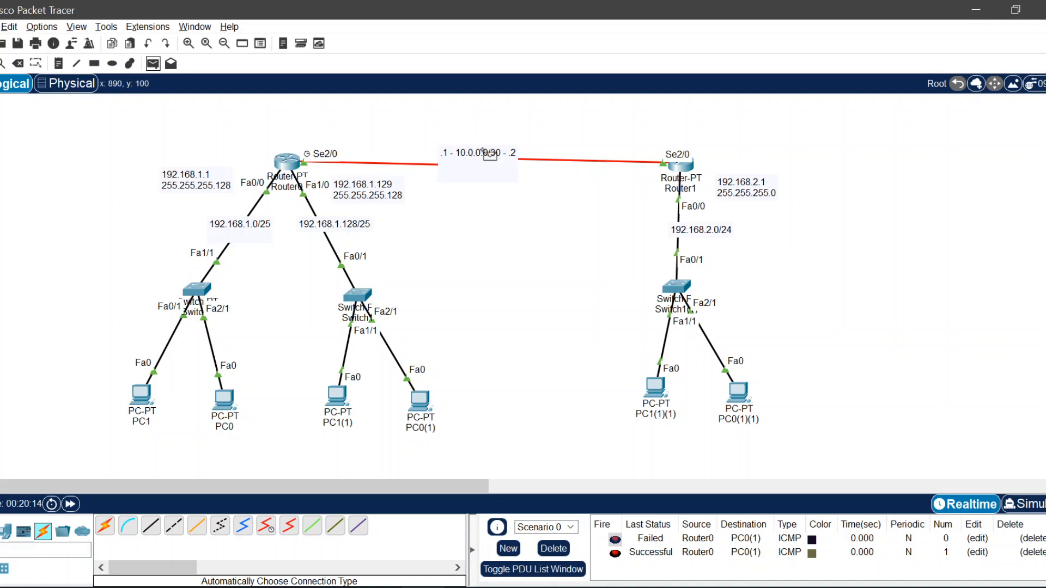
{"action": "left_click", "coordinate": [293, 164]}
{"action": "left_click", "coordinate": [689, 173]}
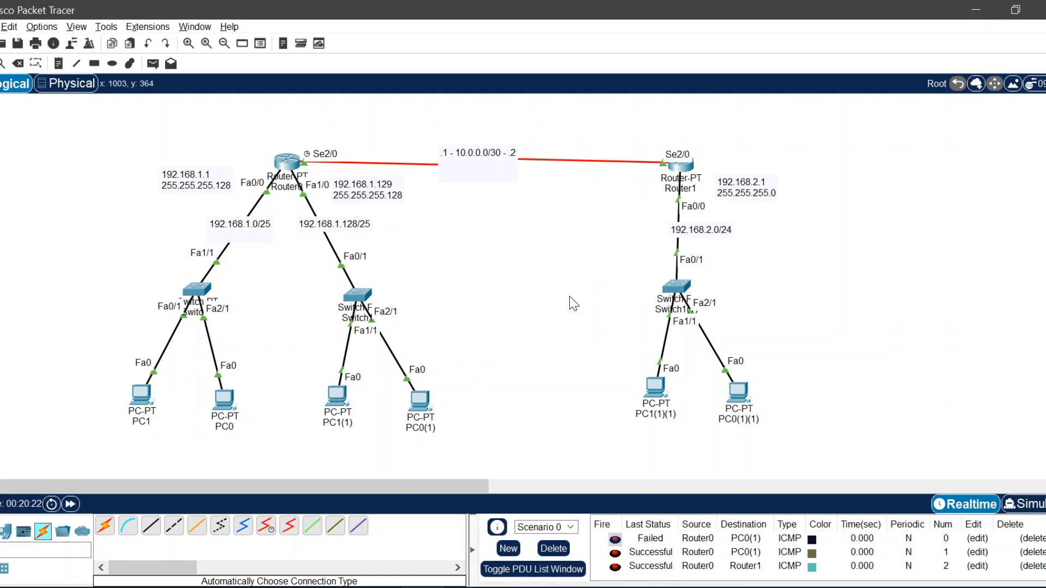
- Display Router1's IP routing table from its CLI with the command "do sh ip route"
{"action": "left_click", "coordinate": [681, 167]}
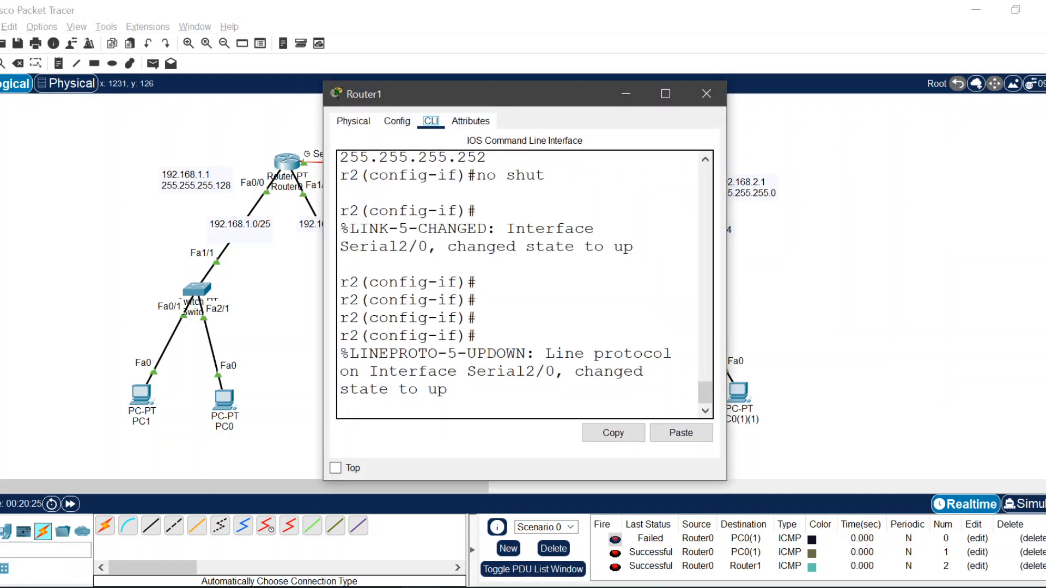
{"action": "key", "text": "Return"}
{"action": "key", "text": "Return"}
{"action": "key", "text": "Return"}
{"action": "key", "text": "Return"}
{"action": "type", "text": "do sh ip route"}
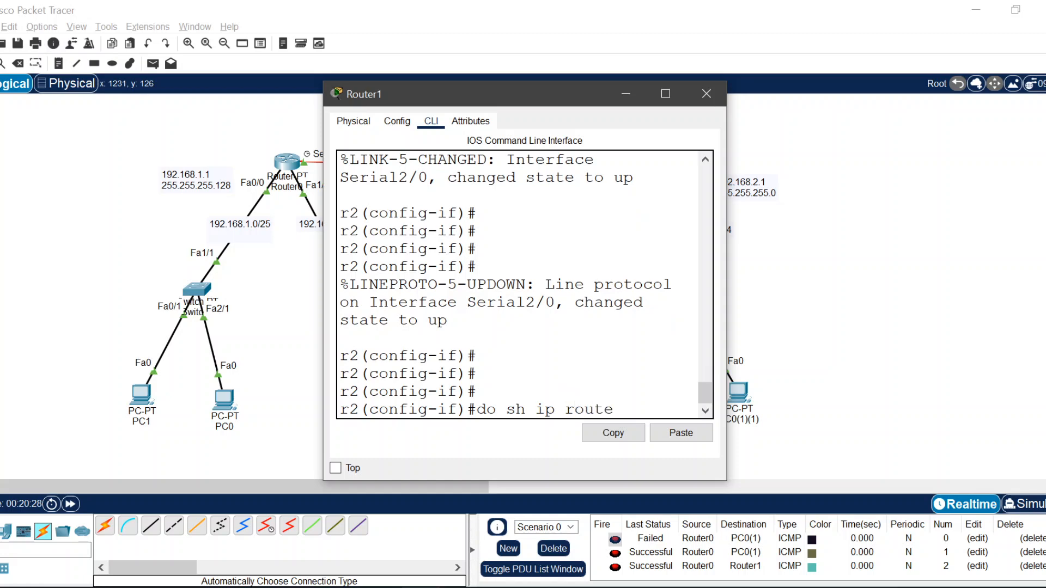
{"action": "key", "text": "Return"}
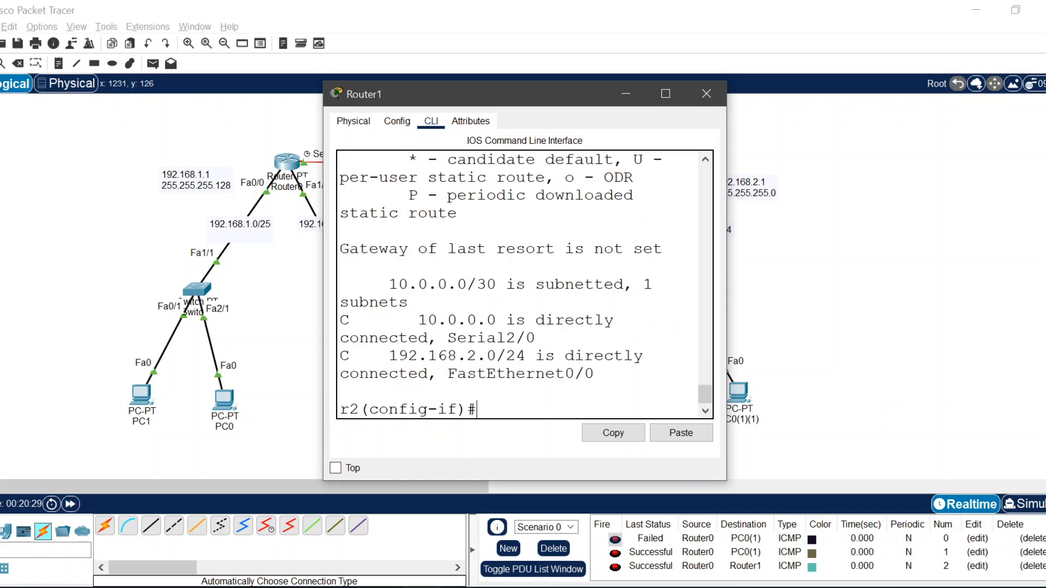
- Examine the directly connected networks in Router1's routing table in a maximized window, and close it
{"action": "left_click", "coordinate": [668, 92]}
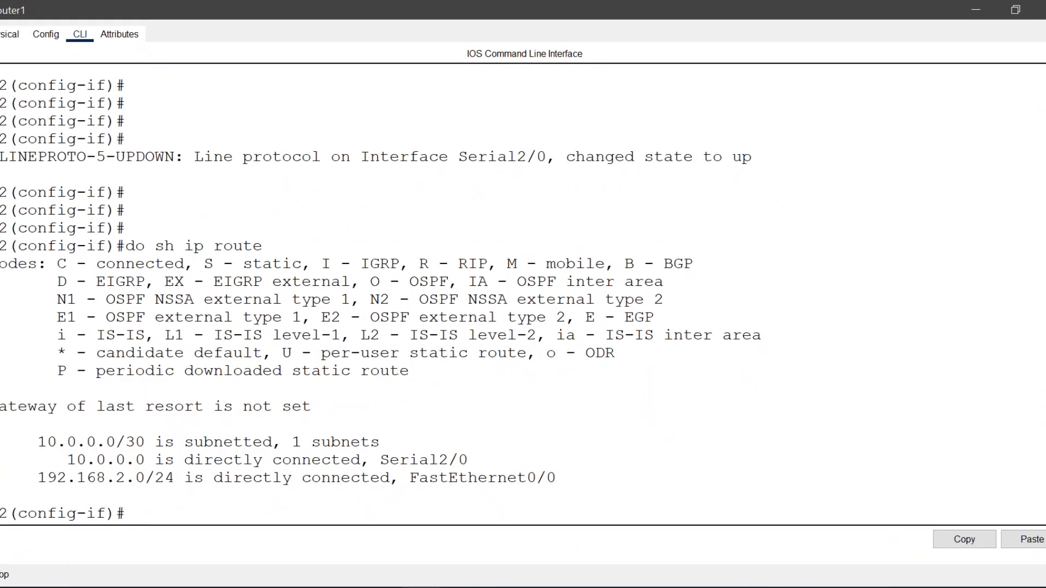
{"action": "left_click_drag", "start_coordinate": [47, 460], "coordinate": [546, 478]}
{"action": "left_click", "coordinate": [1036, 9]}
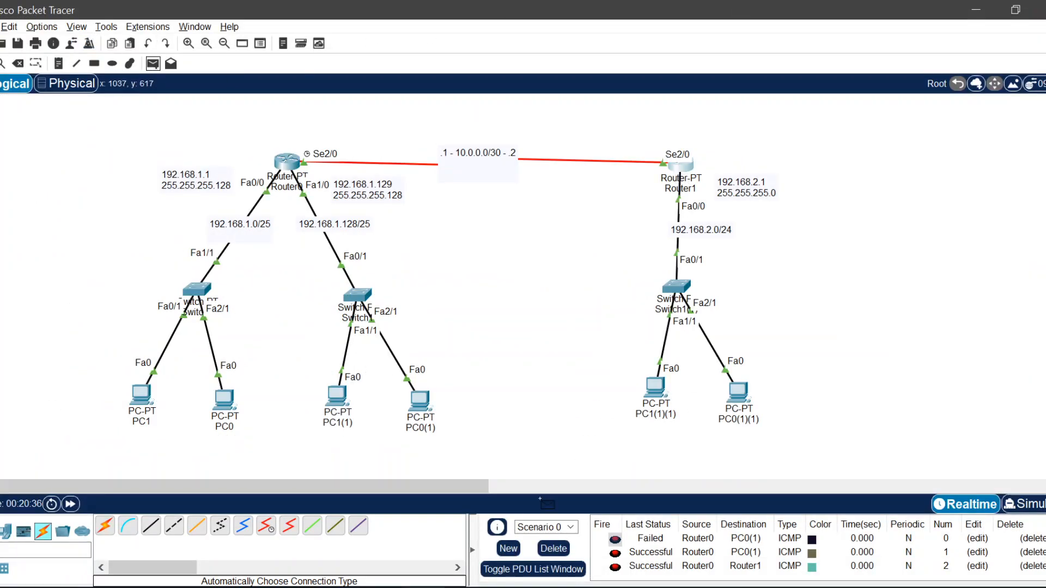
- Delete Scenario 0's list of test PDUs and send a simple PDU from Router1 to PC1(1)(1)
{"action": "left_click", "coordinate": [553, 548]}
{"action": "left_click", "coordinate": [680, 169]}
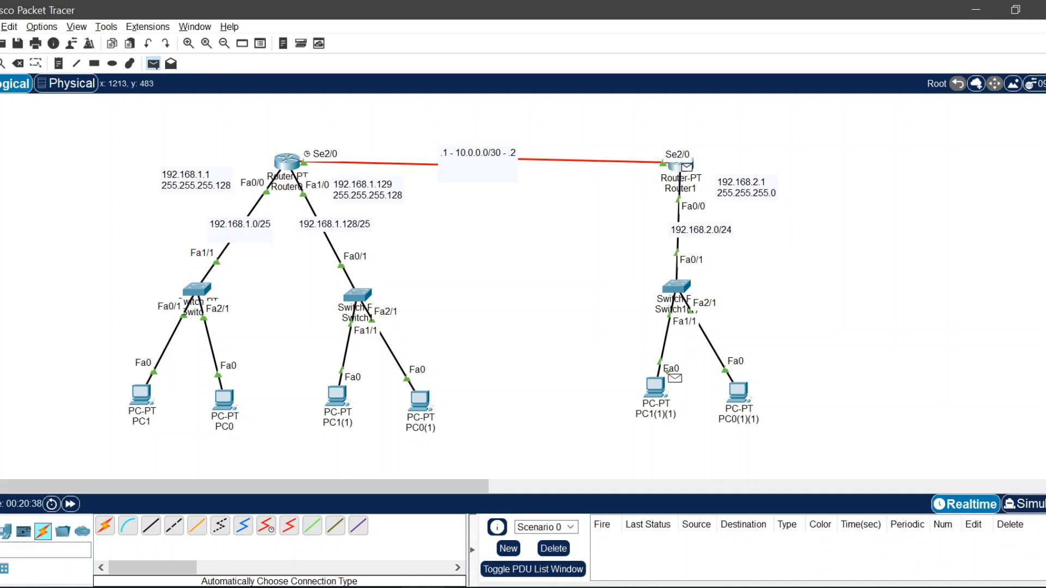
{"action": "left_click", "coordinate": [662, 393]}
- Test the serial link in the reverse direction by sending a simple PDU from Router1 to Router0
{"action": "left_click", "coordinate": [153, 63]}
{"action": "left_click", "coordinate": [686, 165]}
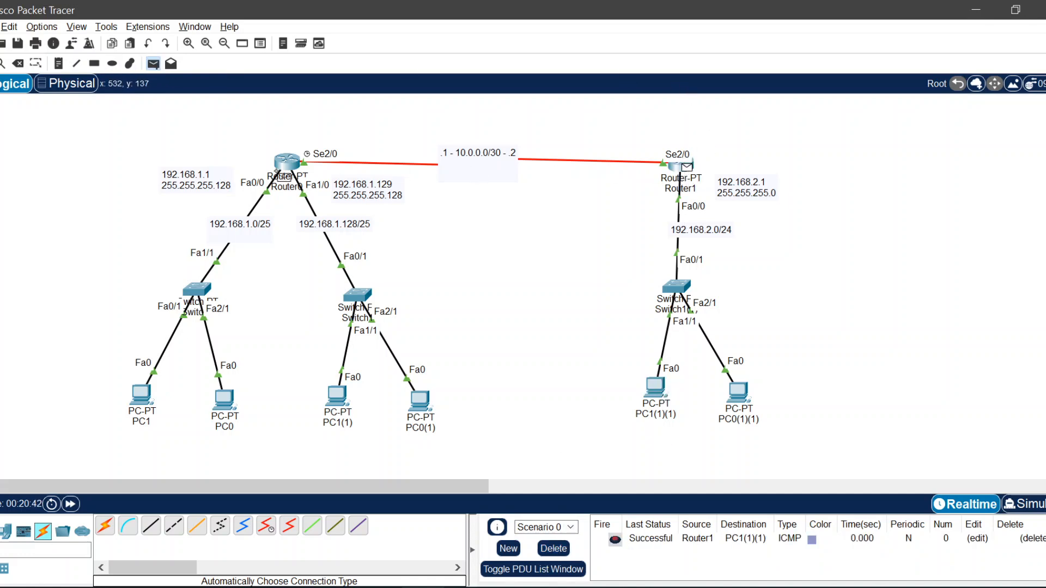
{"action": "left_click", "coordinate": [298, 170]}
{"action": "mouse_move", "coordinate": [299, 173]}
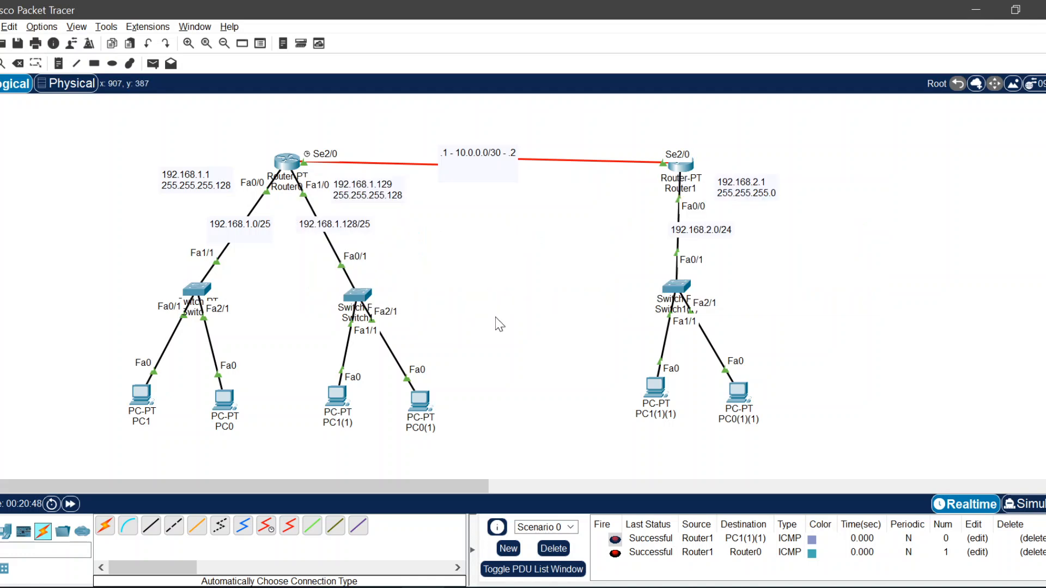
- Test connectivity from PC0 to PC1(1)(1) by sending a simple PDU twice, and delete Scenario 0's PDU list
{"action": "left_click", "coordinate": [152, 63]}
{"action": "left_click", "coordinate": [224, 400]}
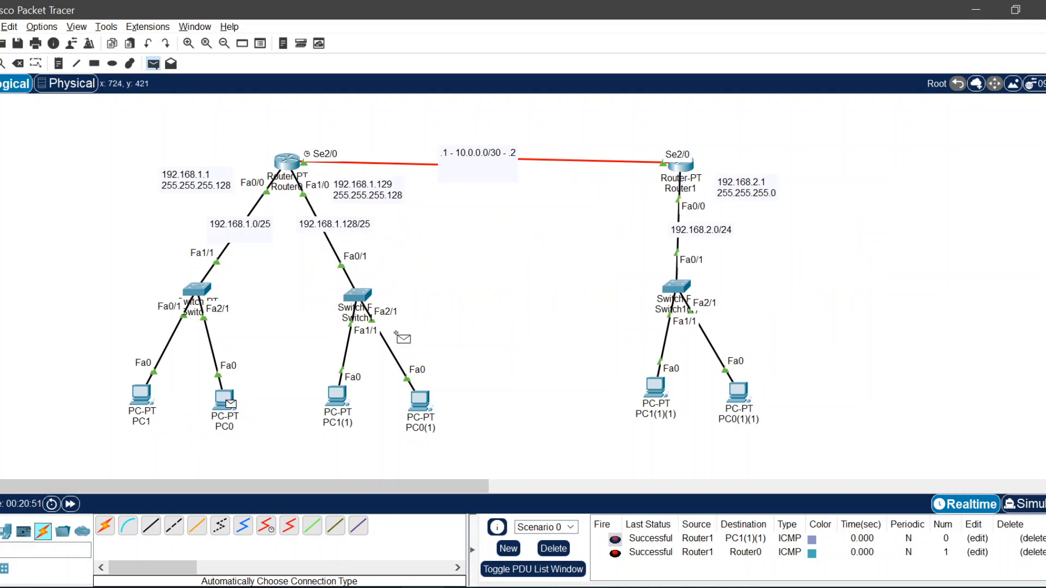
{"action": "left_click", "coordinate": [659, 390]}
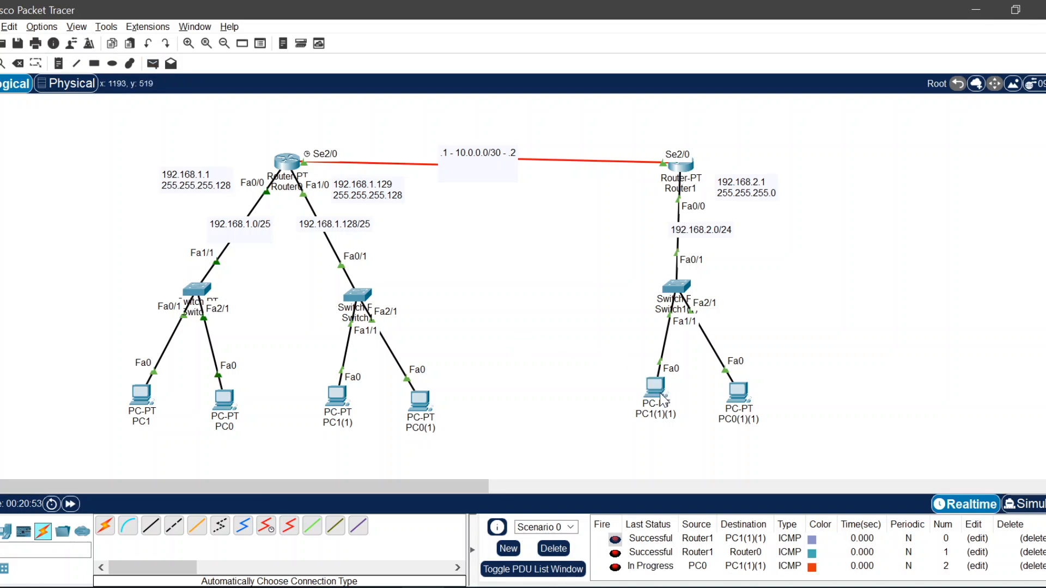
{"action": "left_click", "coordinate": [154, 63]}
{"action": "left_click", "coordinate": [224, 400]}
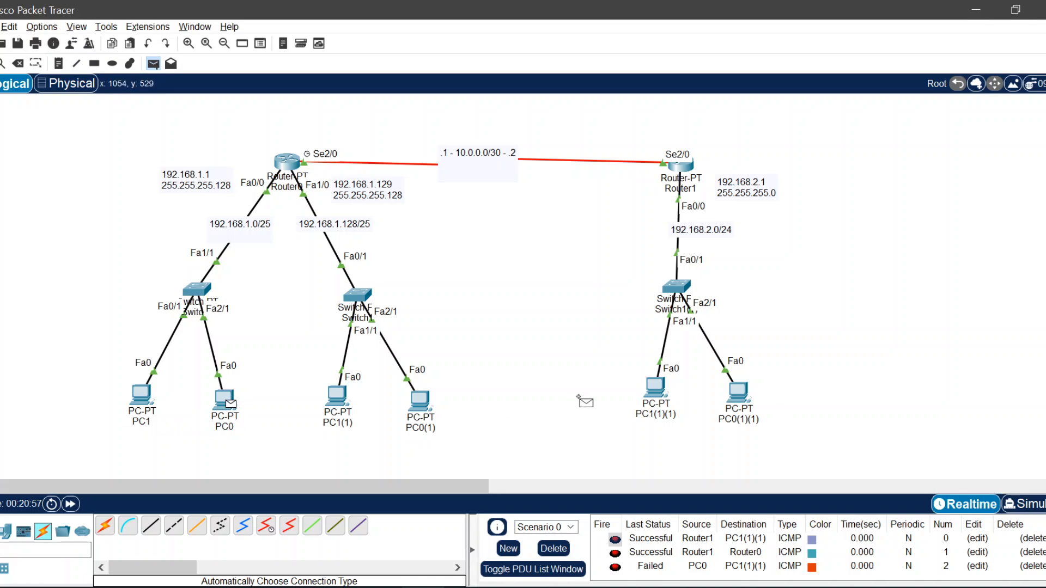
{"action": "left_click", "coordinate": [655, 389]}
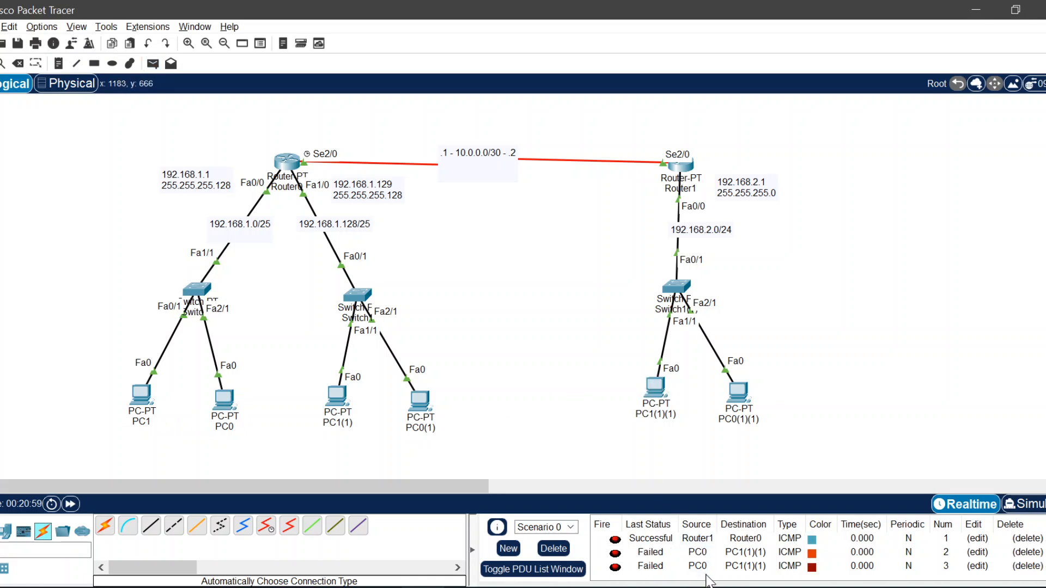
{"action": "left_click", "coordinate": [553, 548]}
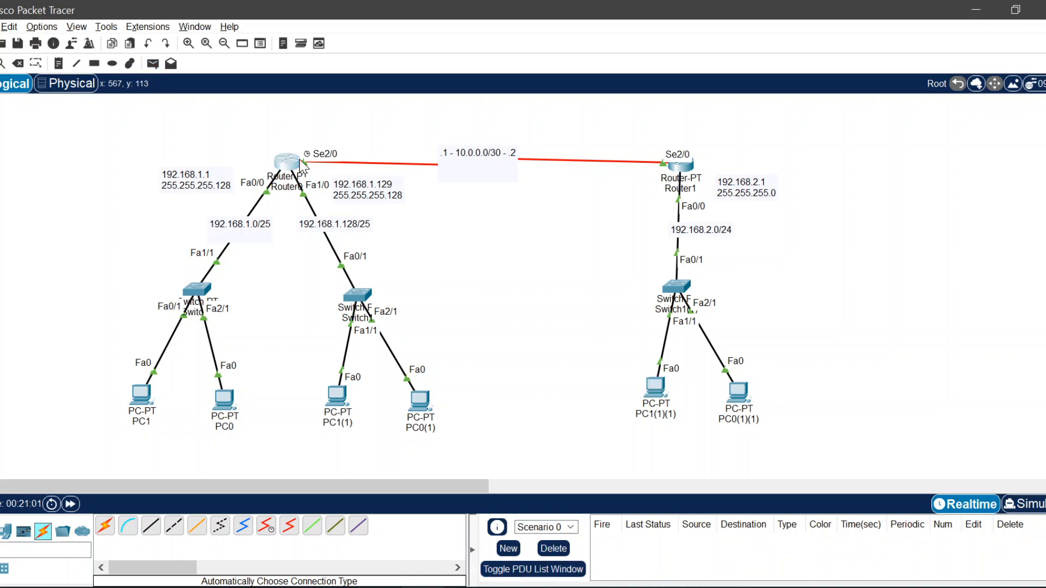
- Open Router0's CLI in a widened window beside Router1's network and highlight the directly connected routes in its routing table
{"action": "left_click", "coordinate": [298, 165]}
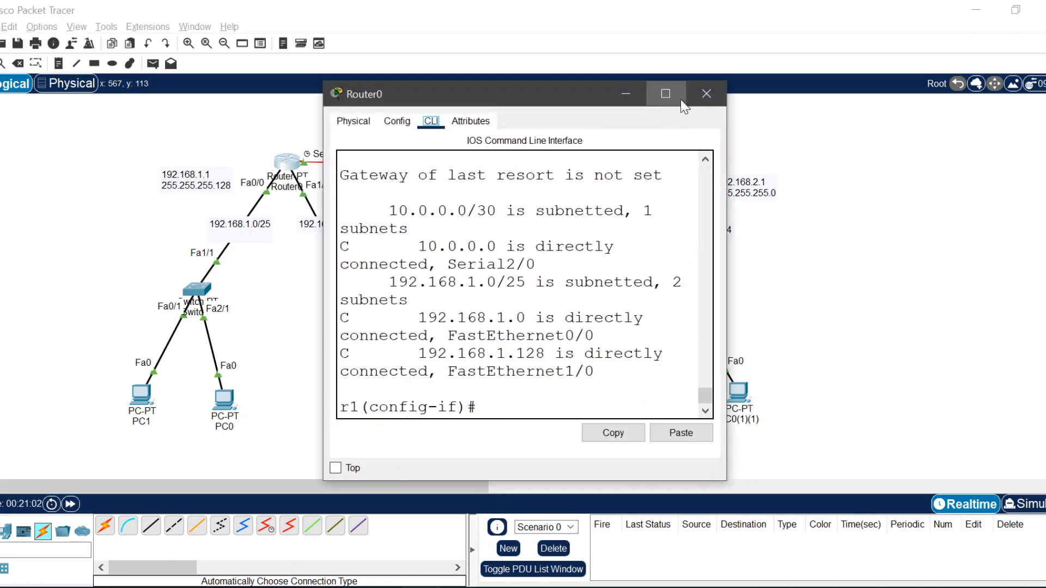
{"action": "left_click", "coordinate": [681, 99]}
{"action": "left_click_drag", "start_coordinate": [587, 19], "coordinate": [379, 501]}
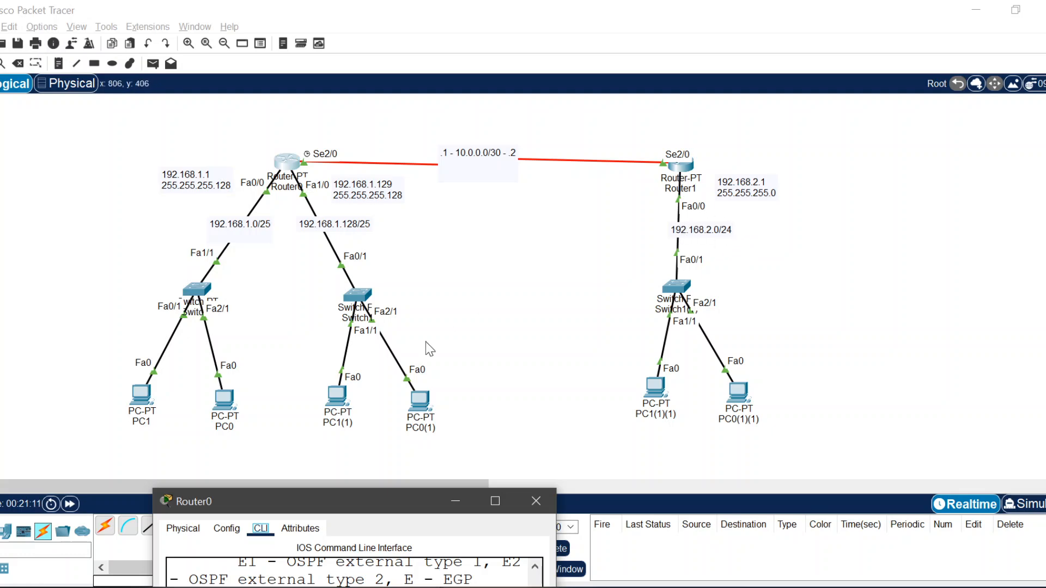
{"action": "left_click_drag", "start_coordinate": [351, 497], "coordinate": [214, 96]}
{"action": "left_click_drag", "start_coordinate": [420, 193], "coordinate": [639, 193]}
{"action": "scroll", "coordinate": [328, 279], "scroll_direction": "down", "scroll_amount": 9}
{"action": "left_click_drag", "start_coordinate": [238, 349], "coordinate": [34, 294]}
{"action": "left_click_drag", "start_coordinate": [246, 83], "coordinate": [198, 71]}
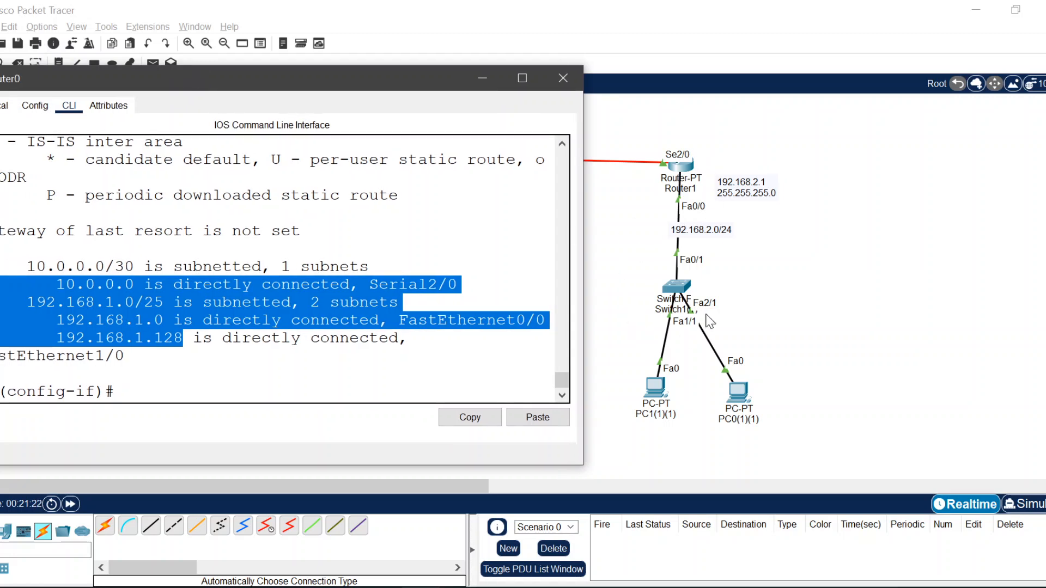
- Examine the complete block of connected routes in Router0's table, through FastEthernet1/0, against Router1's 192.168.2.0/24 network
{"action": "left_click_drag", "start_coordinate": [366, 87], "coordinate": [499, 89]}
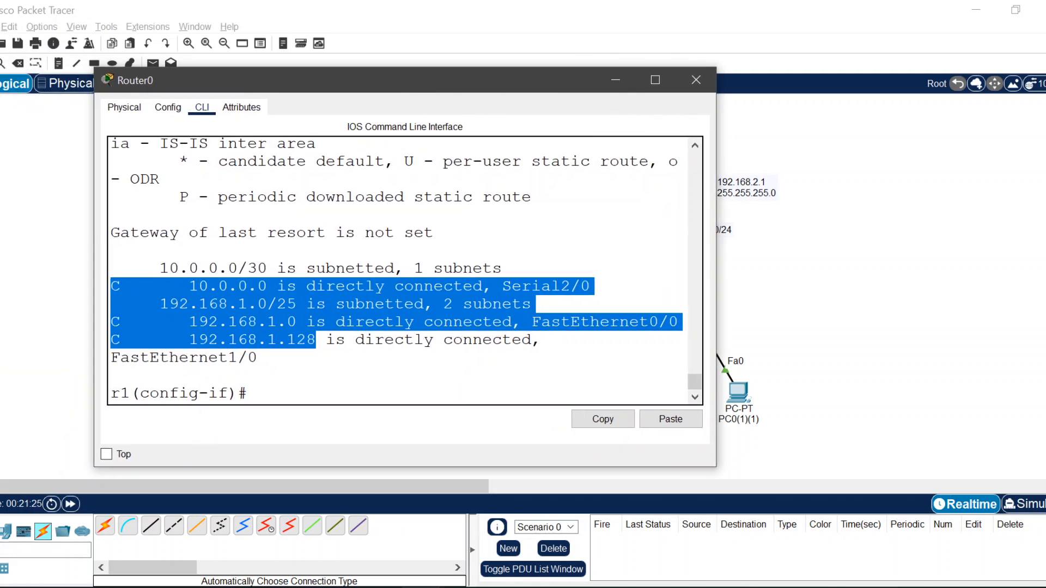
{"action": "left_click", "coordinate": [267, 376]}
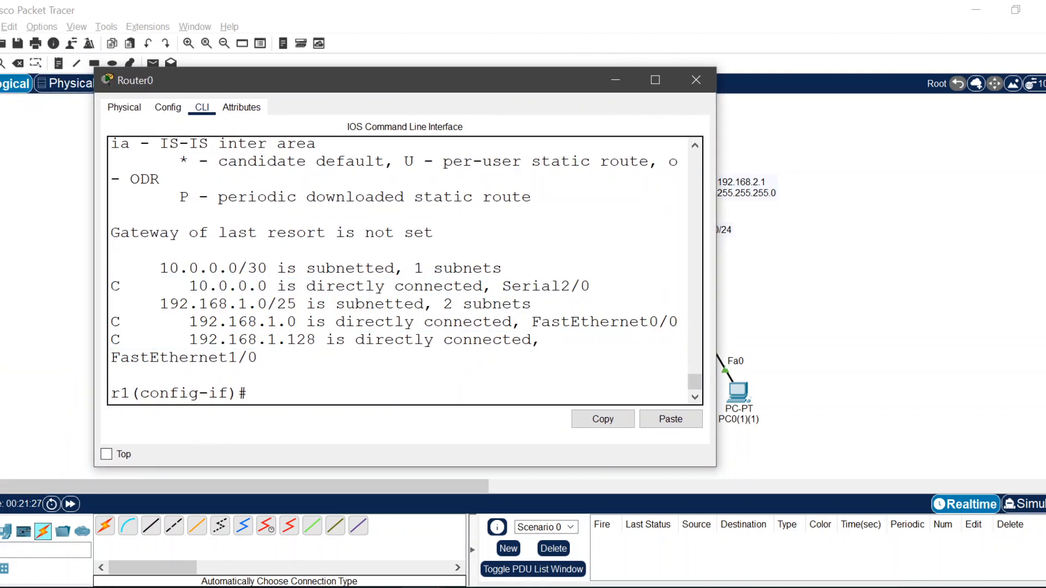
{"action": "left_click_drag", "start_coordinate": [263, 358], "coordinate": [111, 287]}
{"action": "left_click_drag", "start_coordinate": [543, 79], "coordinate": [410, 76]}
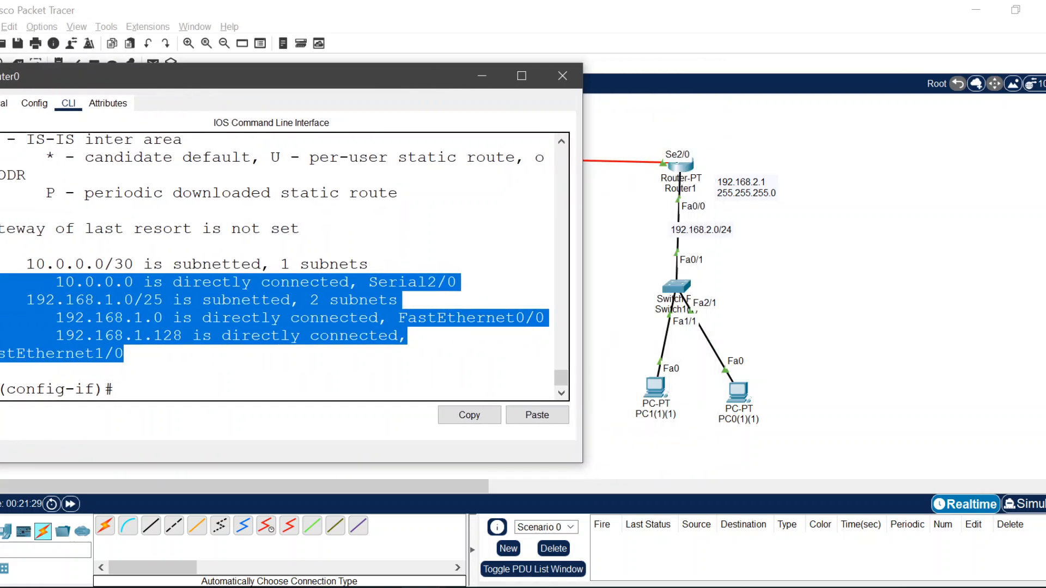
{"action": "left_click", "coordinate": [128, 373]}
{"action": "left_click_drag", "start_coordinate": [125, 357], "coordinate": [1, 283]}
{"action": "left_click", "coordinate": [143, 317]}
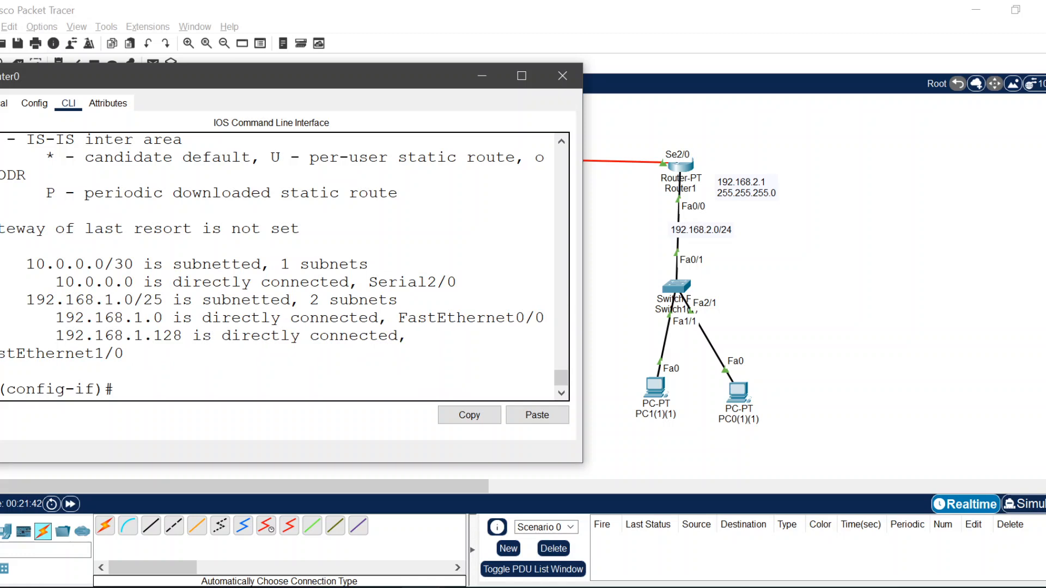
- Examine Router0's 192.168.1.128, 192.168.1.0 and 10.0.0.0 routes one by one alongside the topology, and close the router window
{"action": "left_click_drag", "start_coordinate": [182, 335], "coordinate": [0, 336]}
{"action": "left_click_drag", "start_coordinate": [163, 318], "coordinate": [0, 317]}
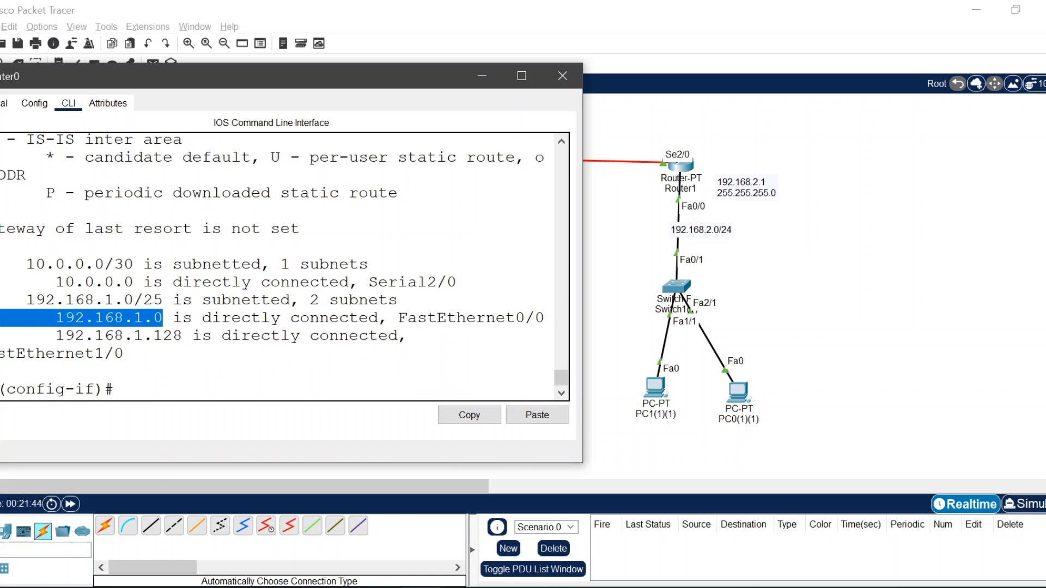
{"action": "left_click_drag", "start_coordinate": [143, 282], "coordinate": [0, 281]}
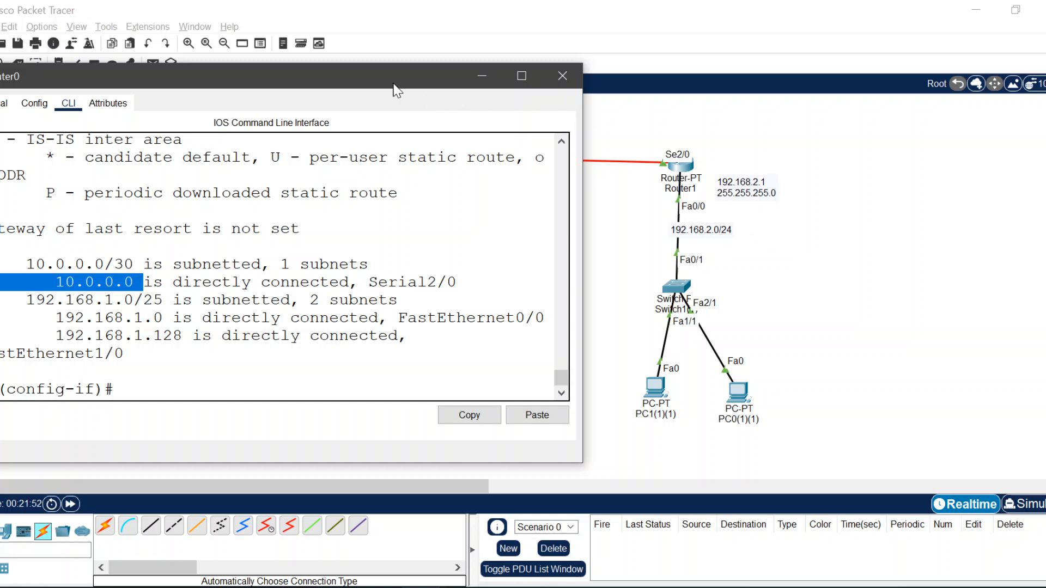
{"action": "left_click_drag", "start_coordinate": [269, 84], "coordinate": [358, 88]}
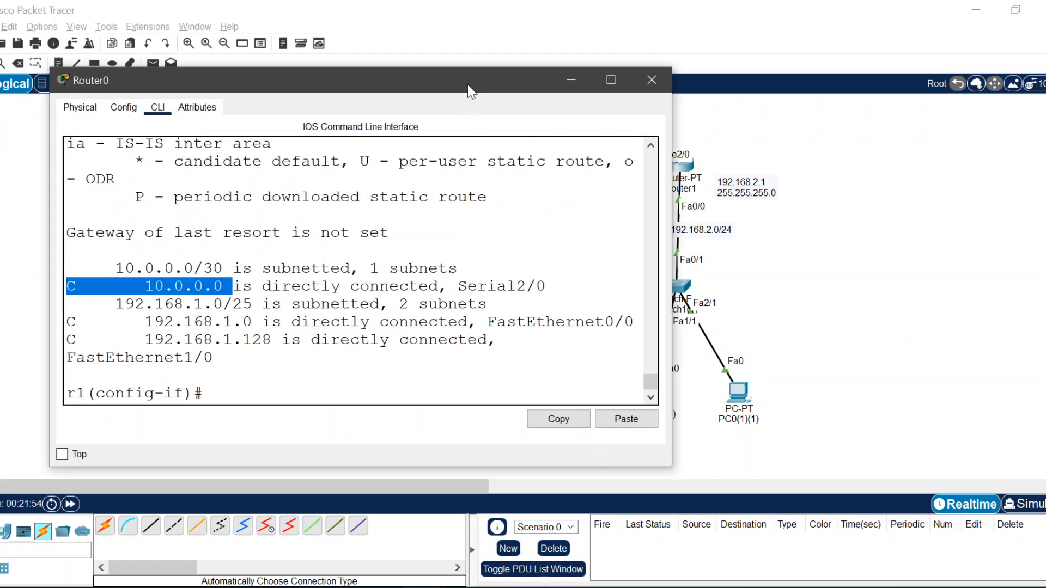
{"action": "left_click_drag", "start_coordinate": [469, 90], "coordinate": [343, 80]}
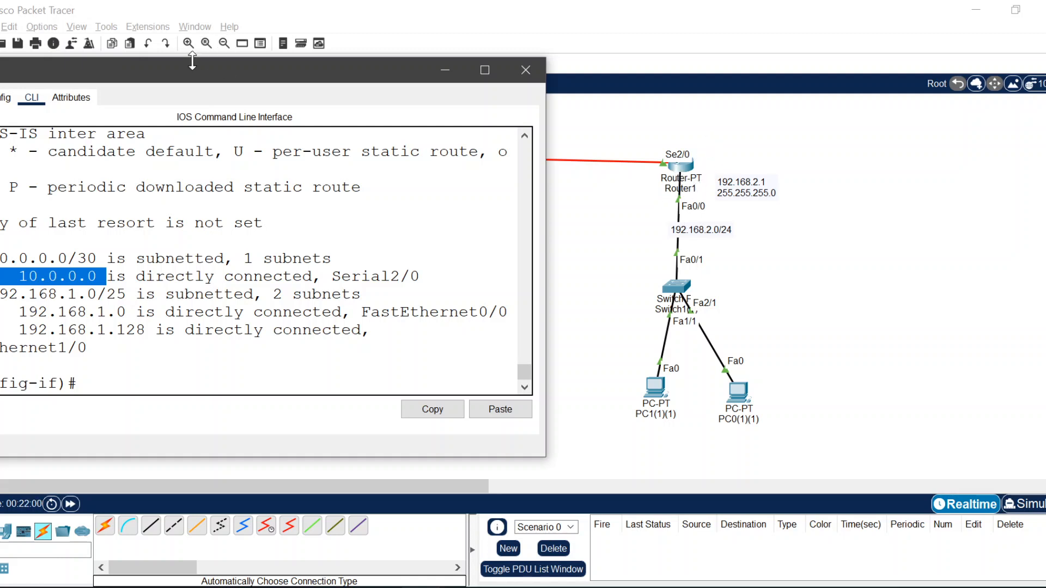
{"action": "left_click_drag", "start_coordinate": [201, 77], "coordinate": [229, 74]}
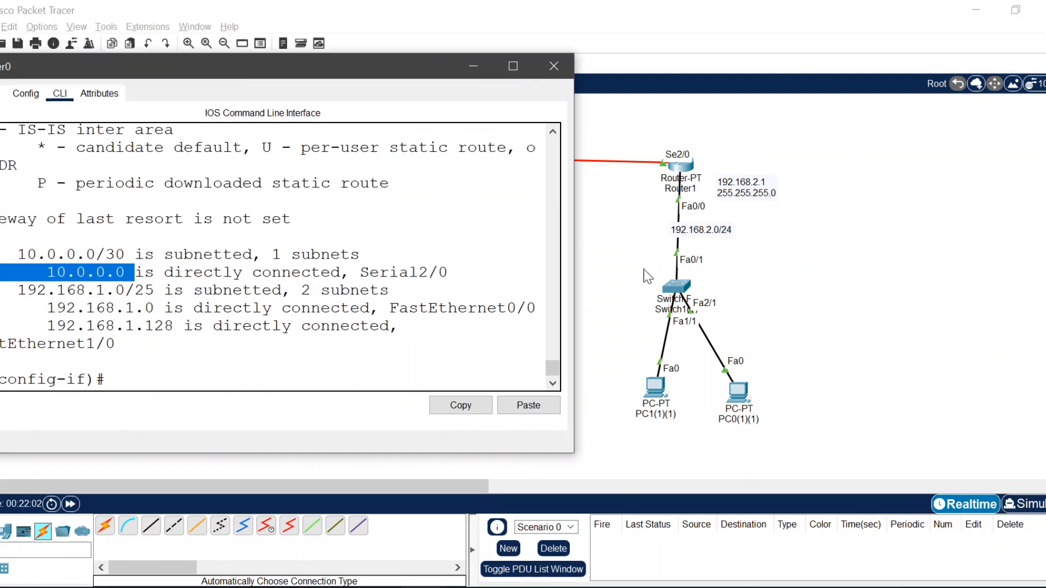
{"action": "left_click_drag", "start_coordinate": [382, 77], "coordinate": [438, 77]}
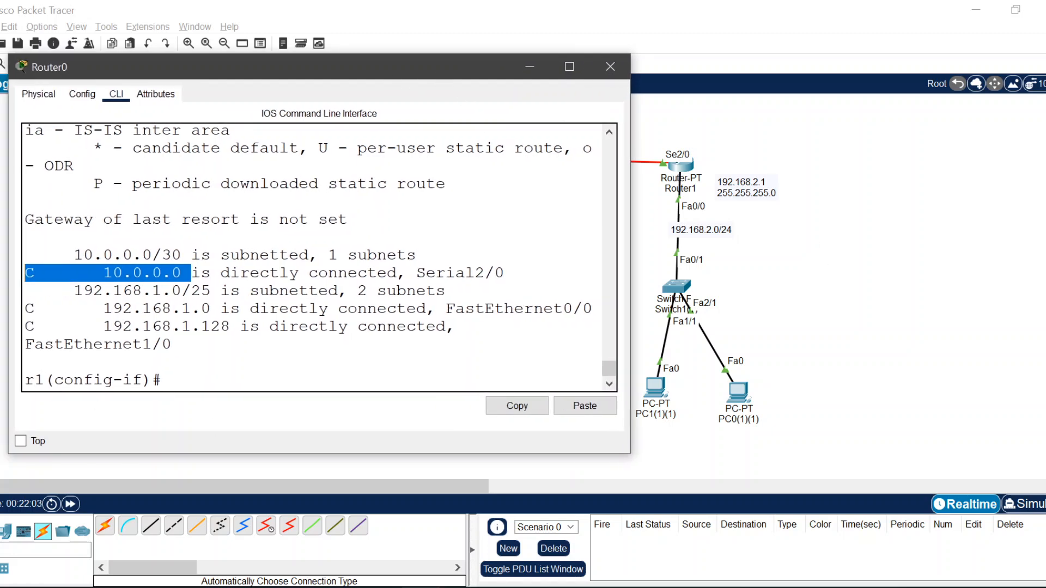
{"action": "left_click", "coordinate": [162, 380]}
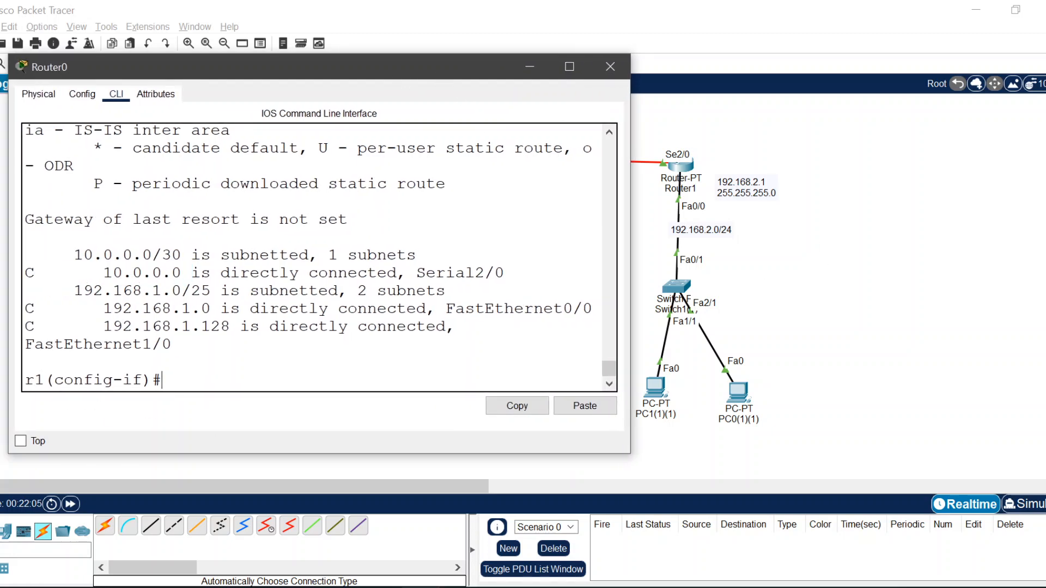
{"action": "left_click", "coordinate": [605, 66]}
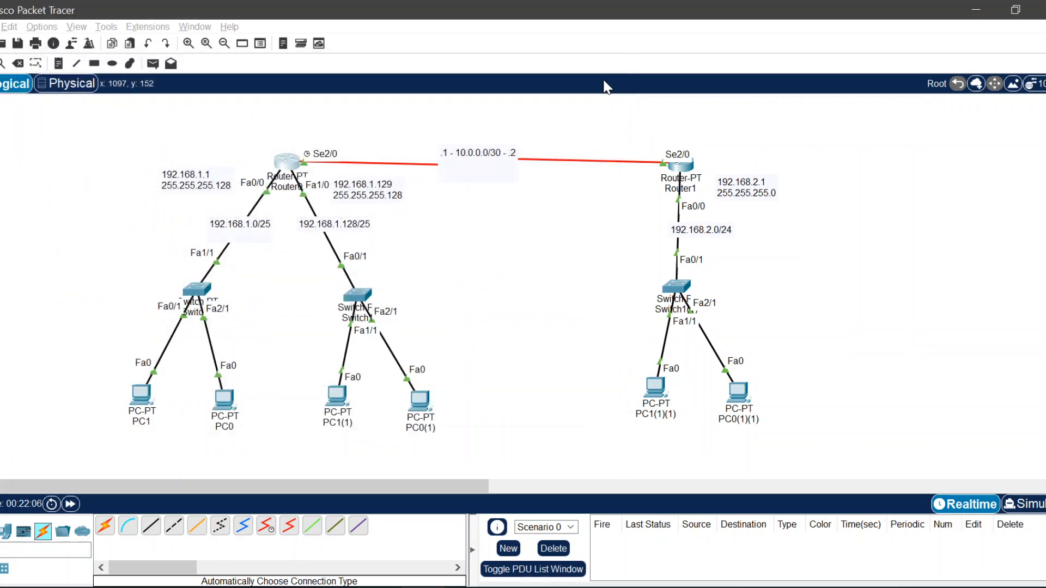
- Examine Router1's routing table in a widened window beside Router0's networks, especially the 10.0.0.0 entry, and close the window
{"action": "left_click", "coordinate": [679, 165]}
{"action": "left_click_drag", "start_coordinate": [727, 202], "coordinate": [1043, 201]}
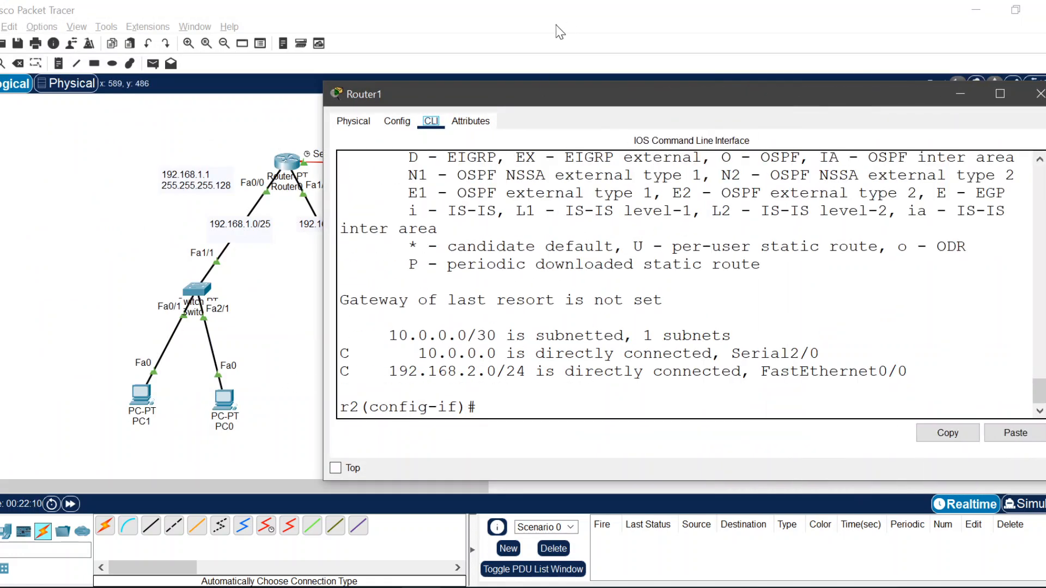
{"action": "left_click_drag", "start_coordinate": [497, 102], "coordinate": [796, 105]}
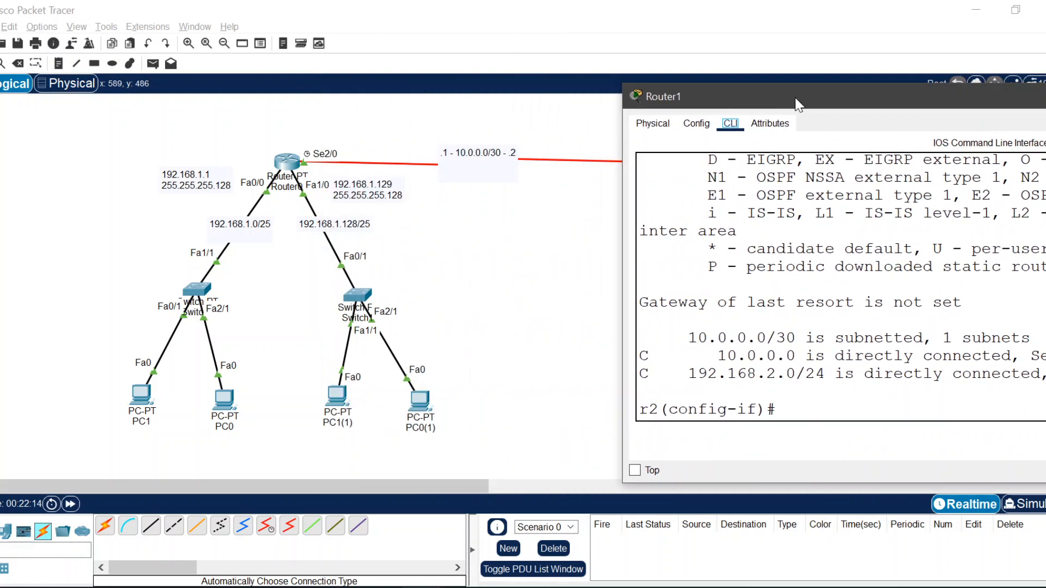
{"action": "left_click_drag", "start_coordinate": [648, 356], "coordinate": [786, 355]}
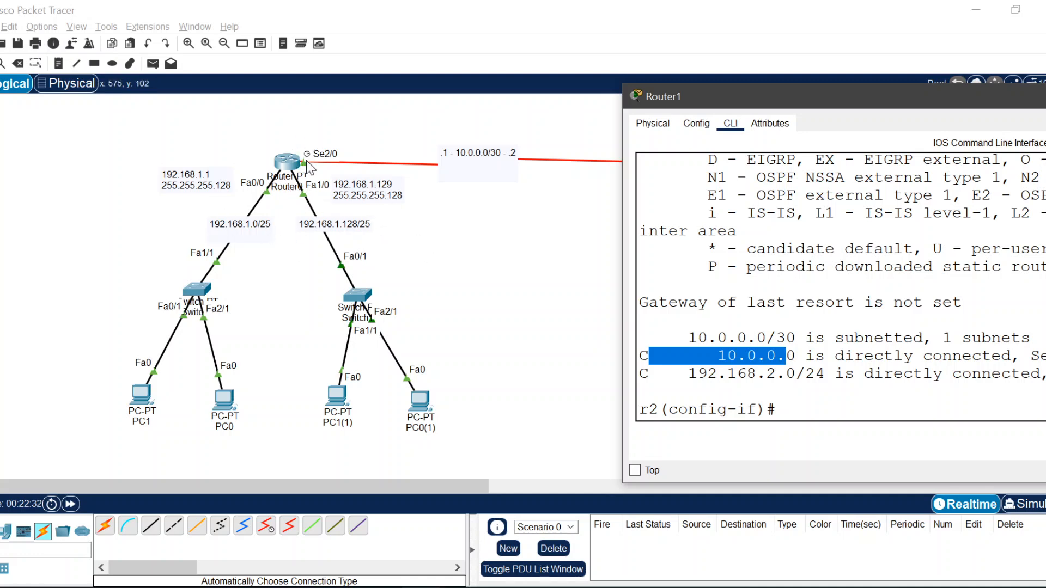
{"action": "left_click", "coordinate": [785, 406]}
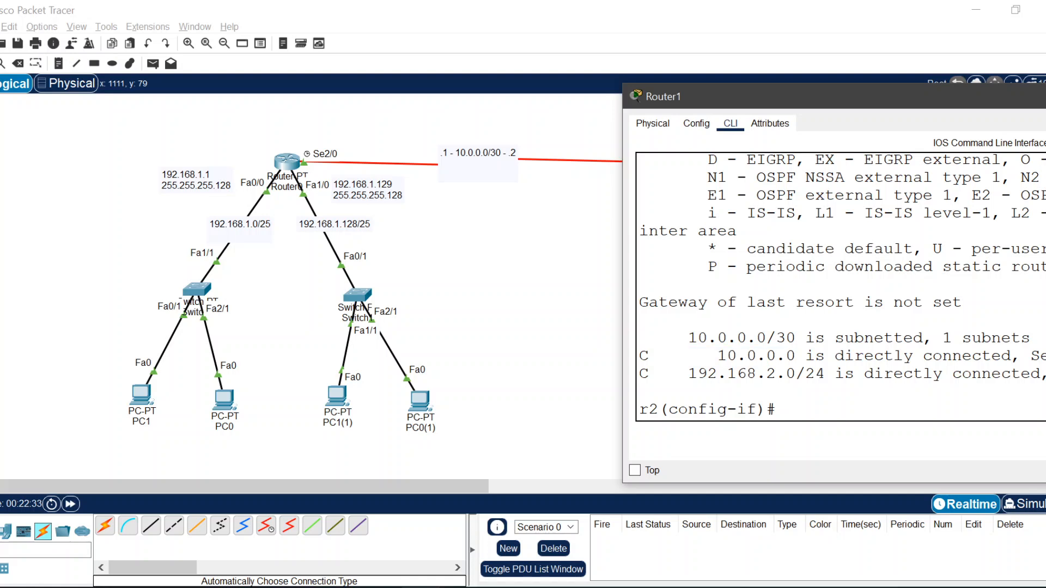
{"action": "left_click_drag", "start_coordinate": [805, 355], "coordinate": [717, 355]}
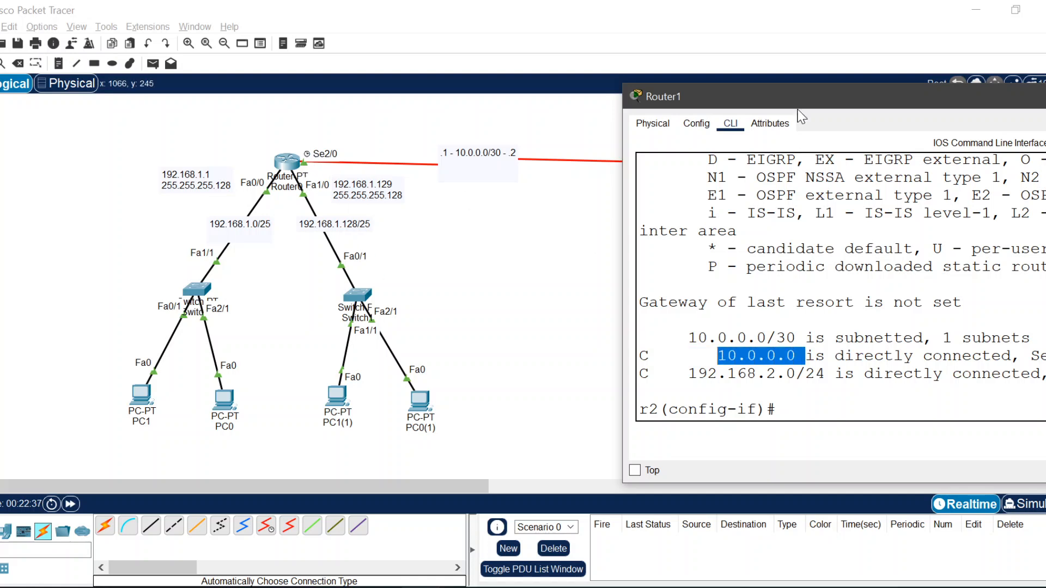
{"action": "left_click_drag", "start_coordinate": [765, 92], "coordinate": [23, 87]}
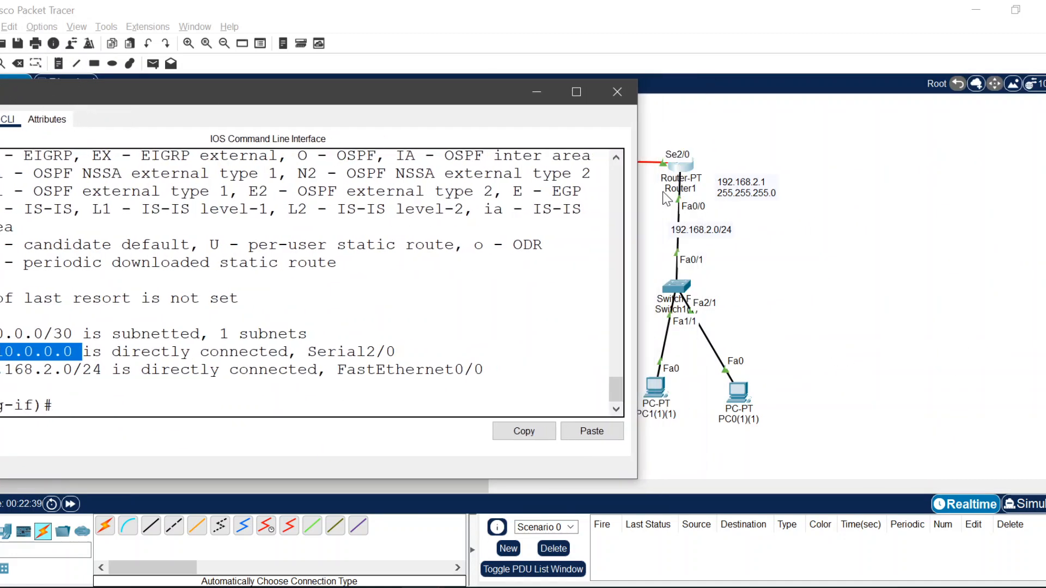
{"action": "left_click", "coordinate": [617, 92]}
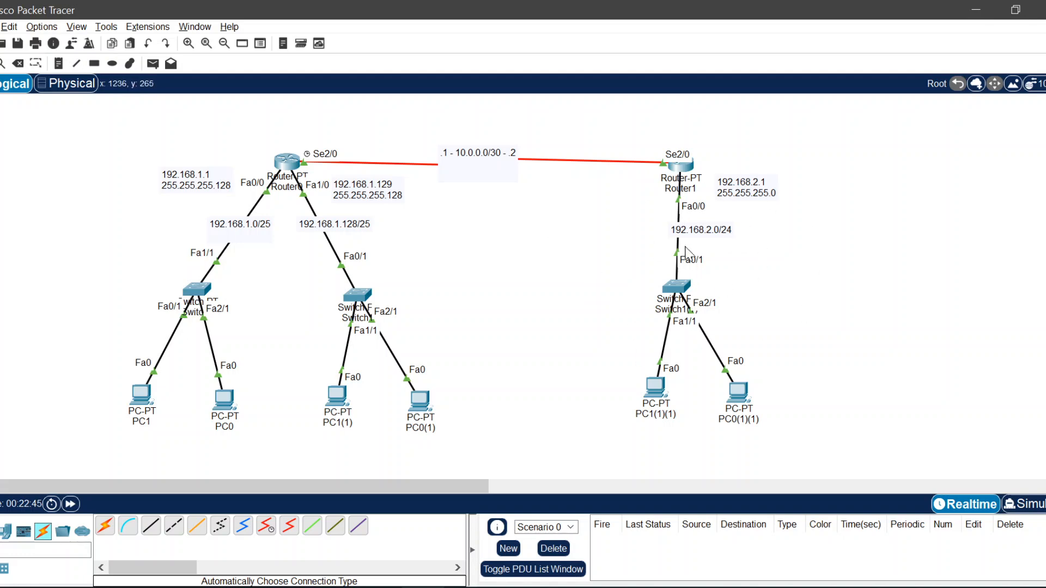
- Switch to the browser, dismiss the Google Meet call notice, check the /30 subnet mask search results, and return to Packet Tracer
{"action": "left_click", "coordinate": [208, 587]}
{"action": "left_click", "coordinate": [122, 531]}
{"action": "left_click", "coordinate": [224, 15]}
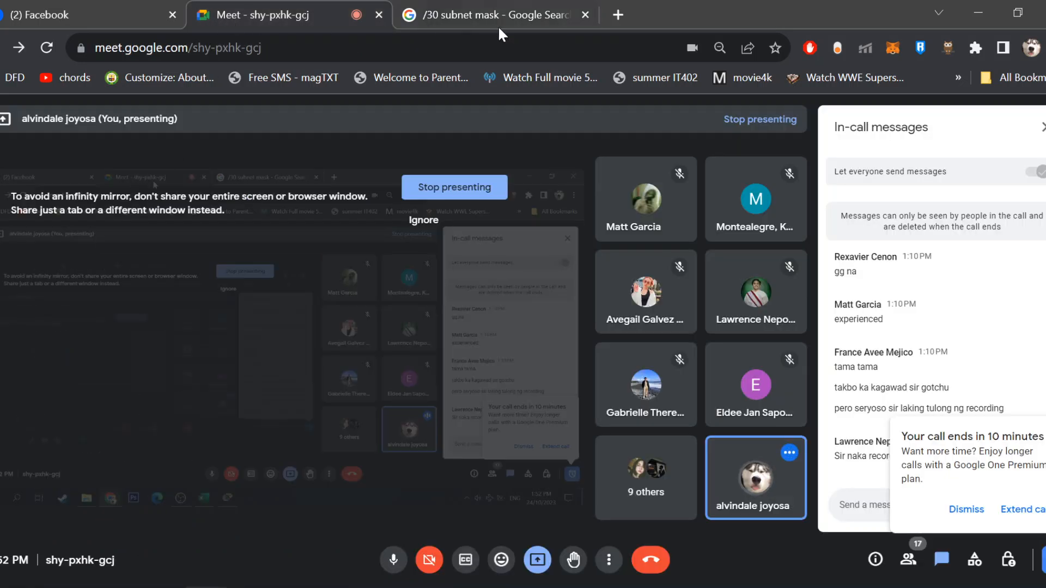
{"action": "left_click", "coordinate": [985, 513]}
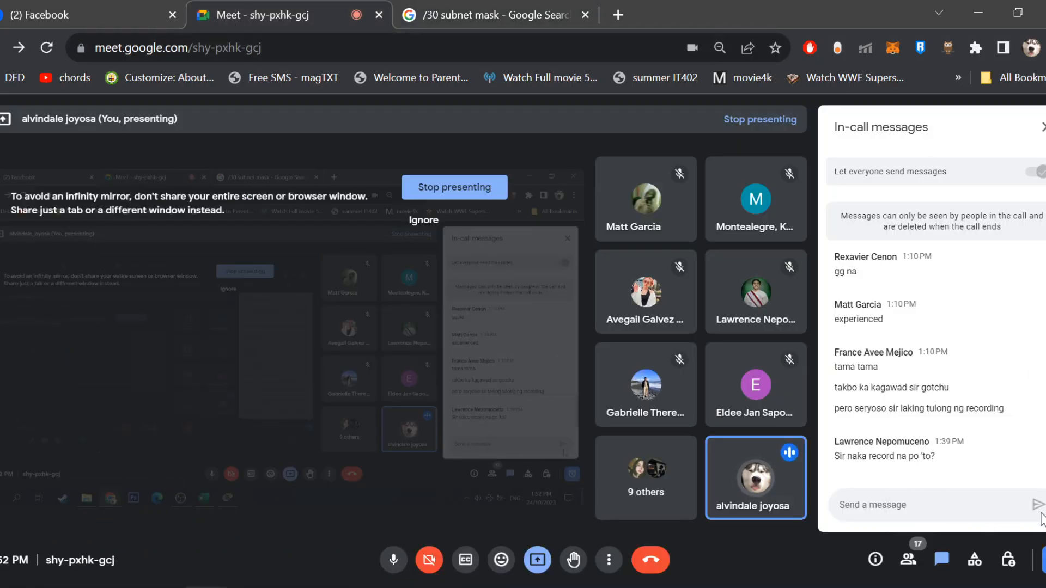
{"action": "left_click", "coordinate": [1045, 564]}
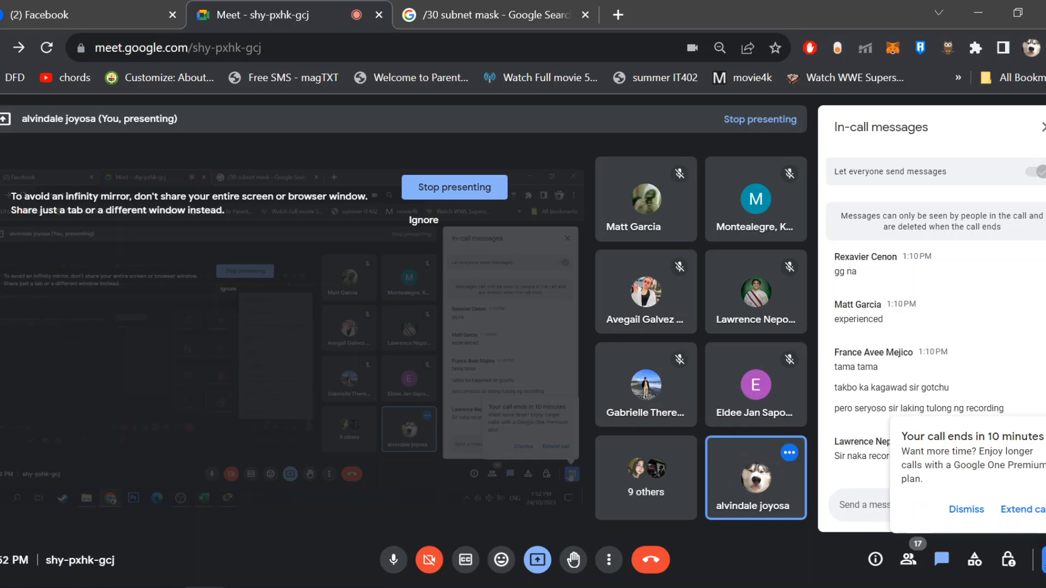
{"action": "left_click", "coordinate": [455, 7]}
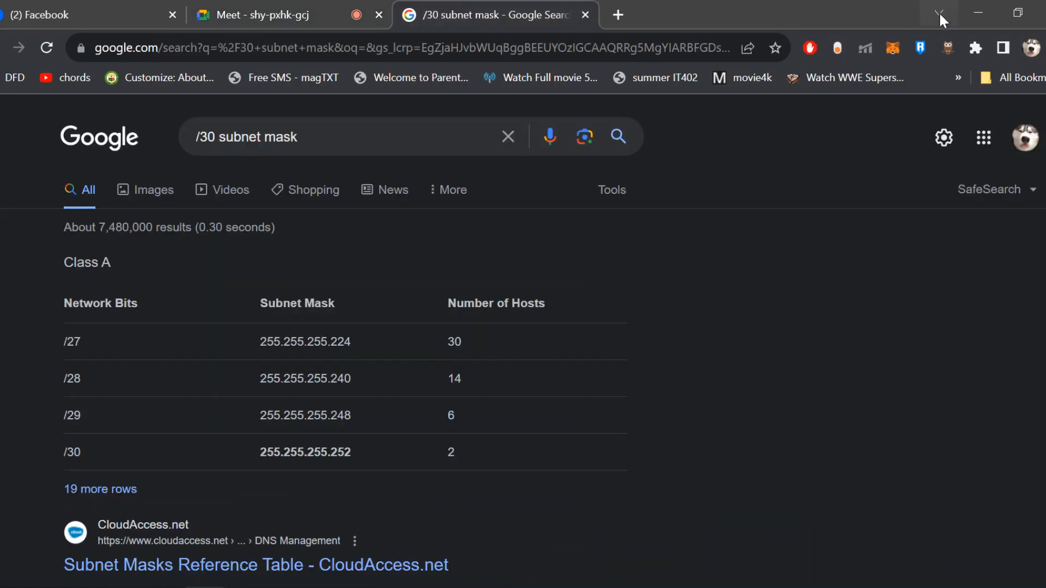
{"action": "left_click", "coordinate": [977, 12]}
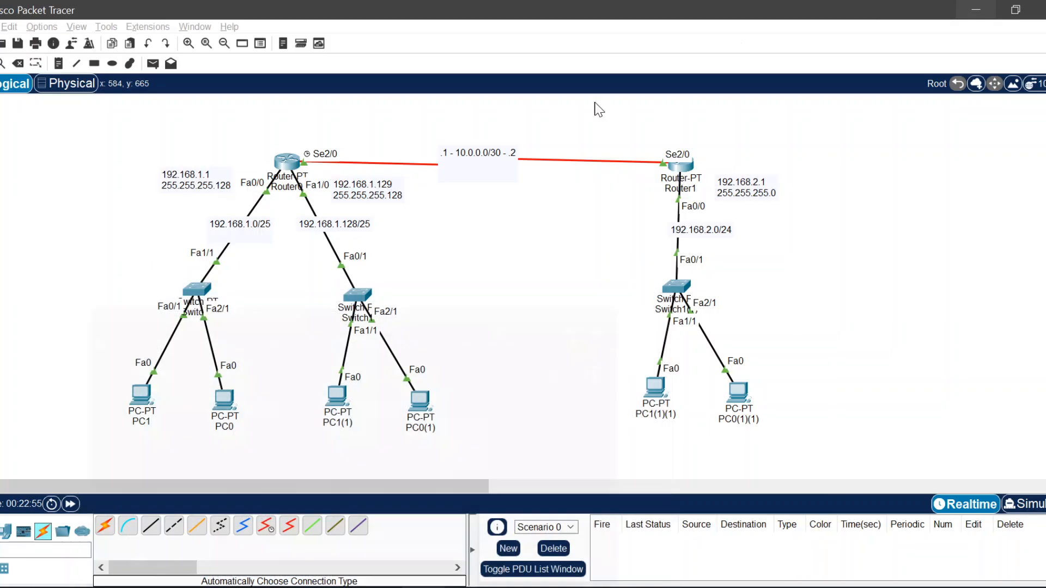
- Open Router0's CLI, exit interface configuration to global configuration mode, and query the arguments of the ip route command
{"action": "left_click", "coordinate": [279, 162]}
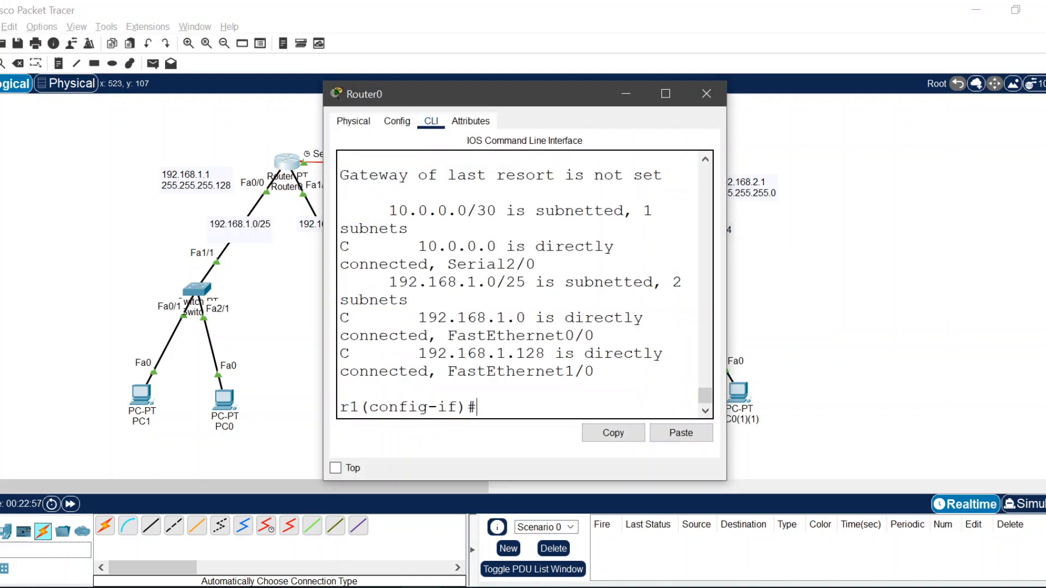
{"action": "type", "text": "exit"}
{"action": "key", "text": "Return"}
{"action": "key", "text": "Return"}
{"action": "key", "text": "Return"}
{"action": "key", "text": "Return"}
{"action": "key", "text": "Return"}
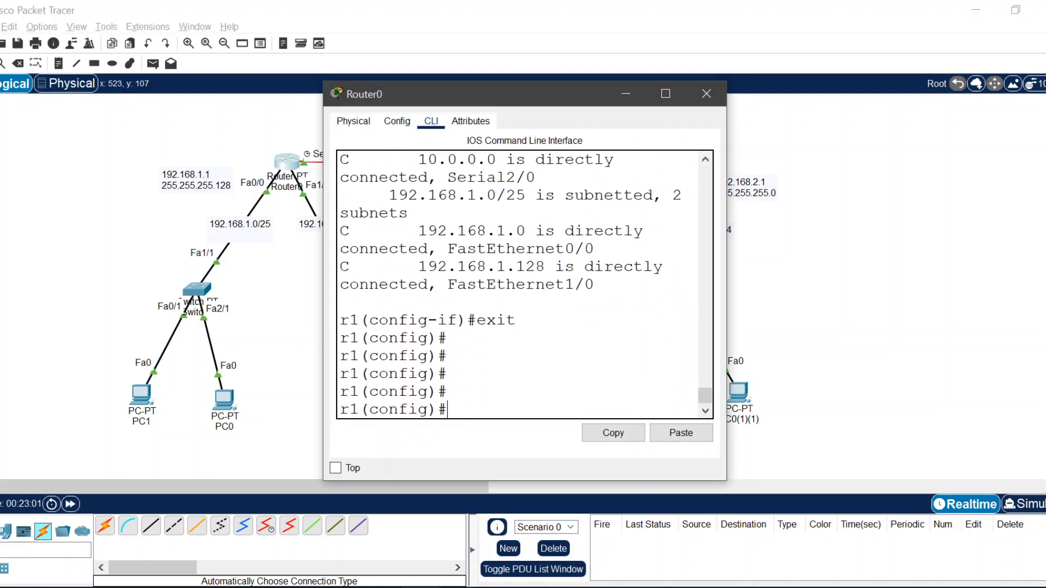
{"action": "type", "text": "ip rou"}
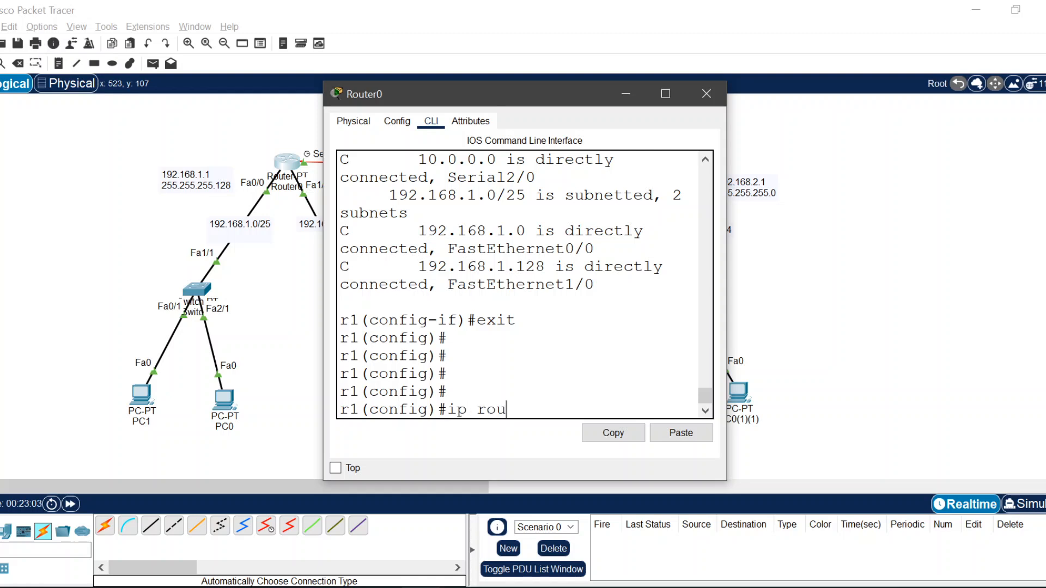
{"action": "type", "text": "?"}
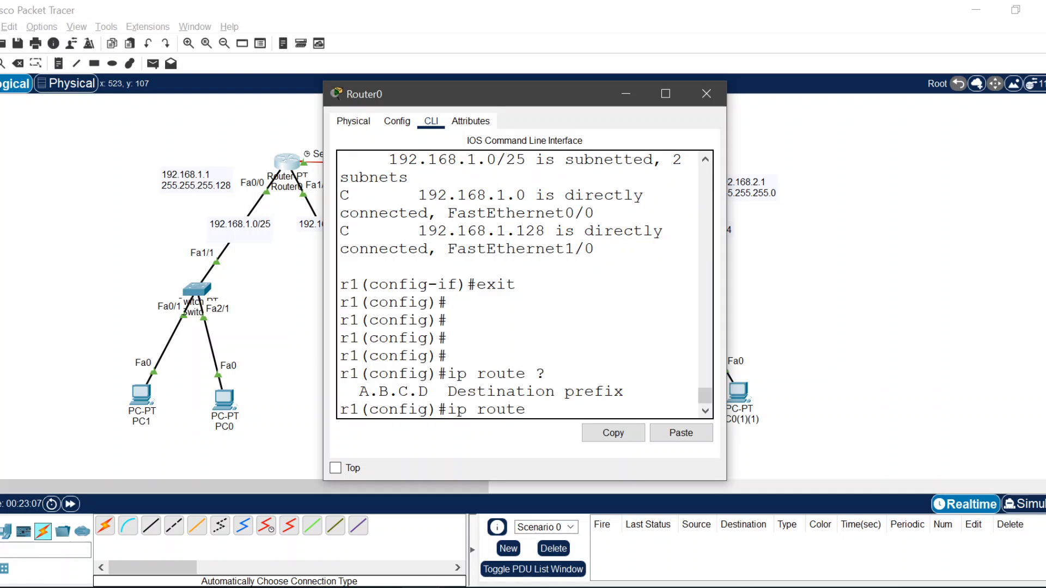
- Place Router0's window beside Router1's network, add the destination 192.168.2.0 to the ip route command, and query its next argument
{"action": "left_click_drag", "start_coordinate": [496, 97], "coordinate": [173, 102]}
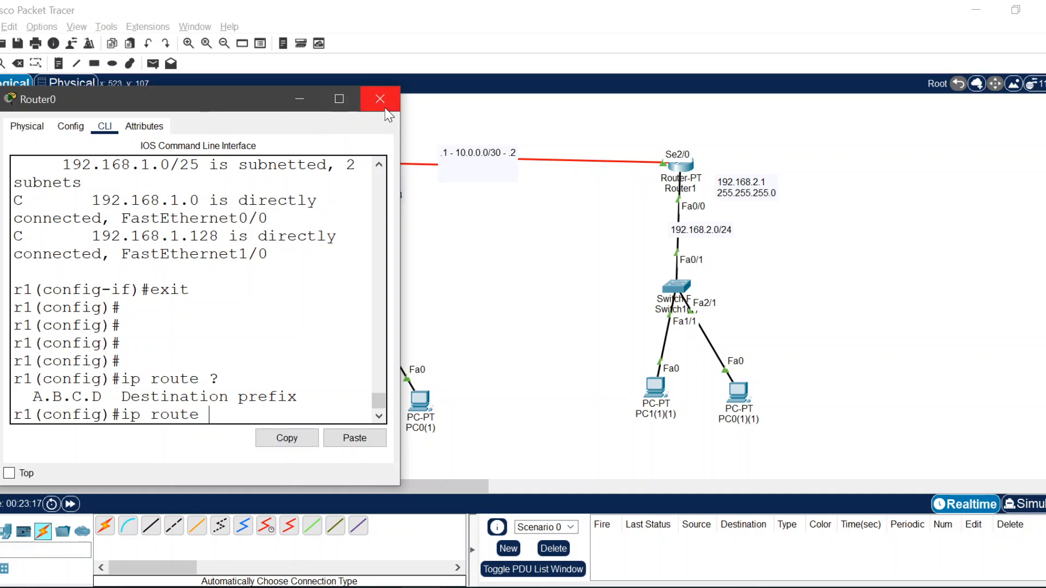
{"action": "left_click_drag", "start_coordinate": [14, 414], "coordinate": [208, 414]}
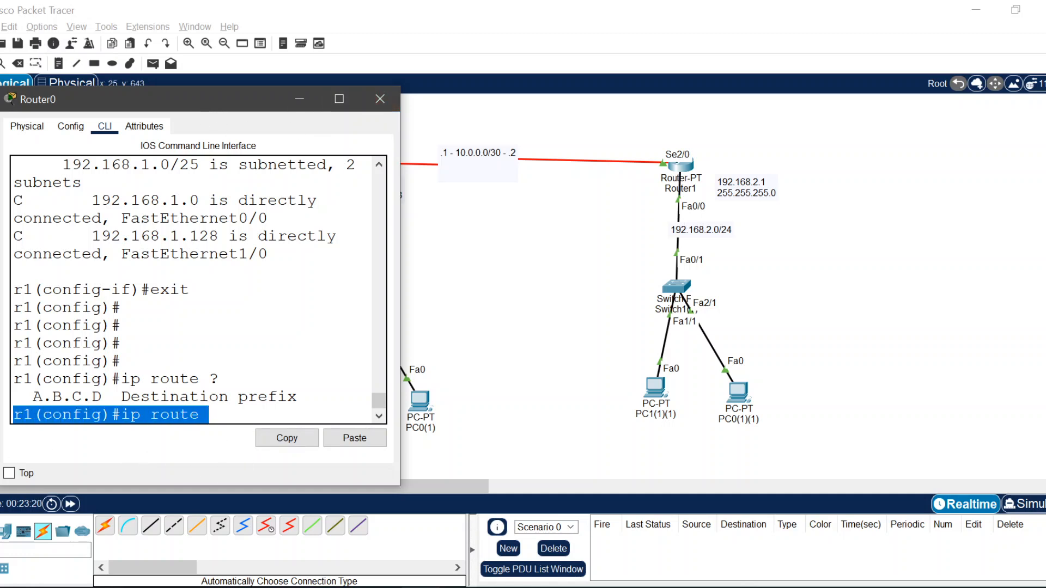
{"action": "left_click", "coordinate": [210, 415]}
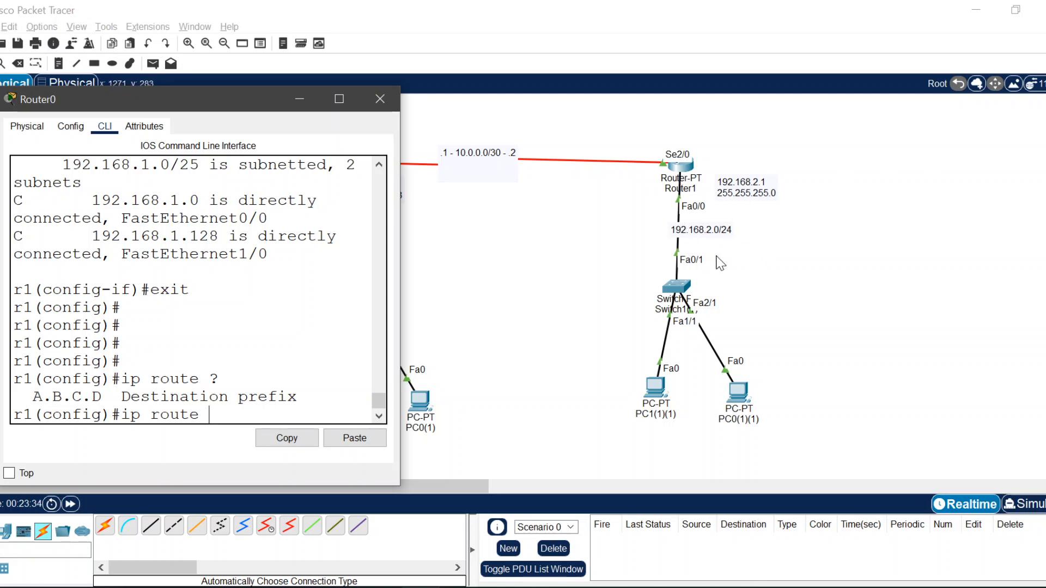
{"action": "left_click", "coordinate": [226, 433]}
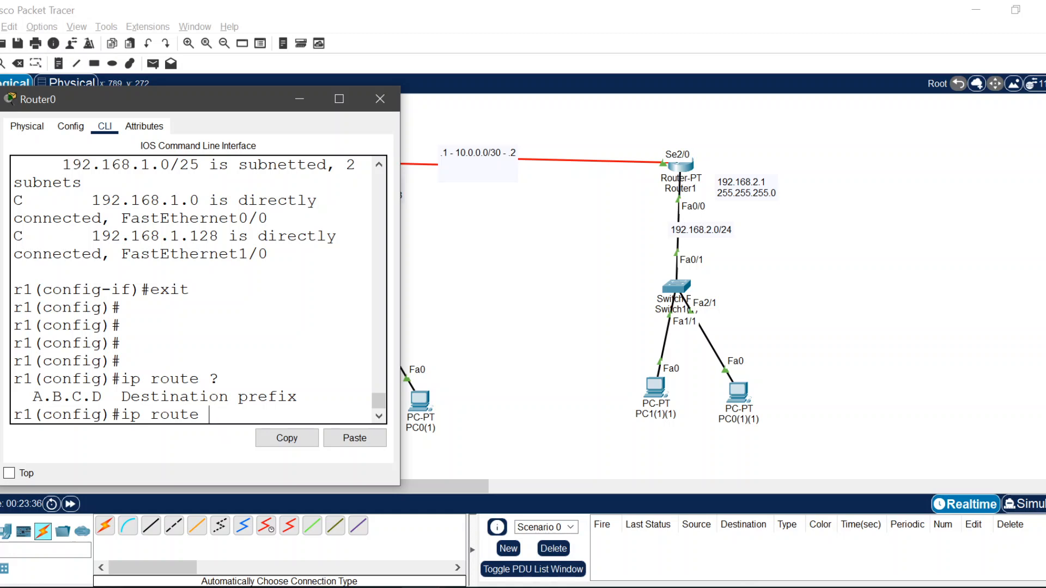
{"action": "type", "text": "192.168.2.0"}
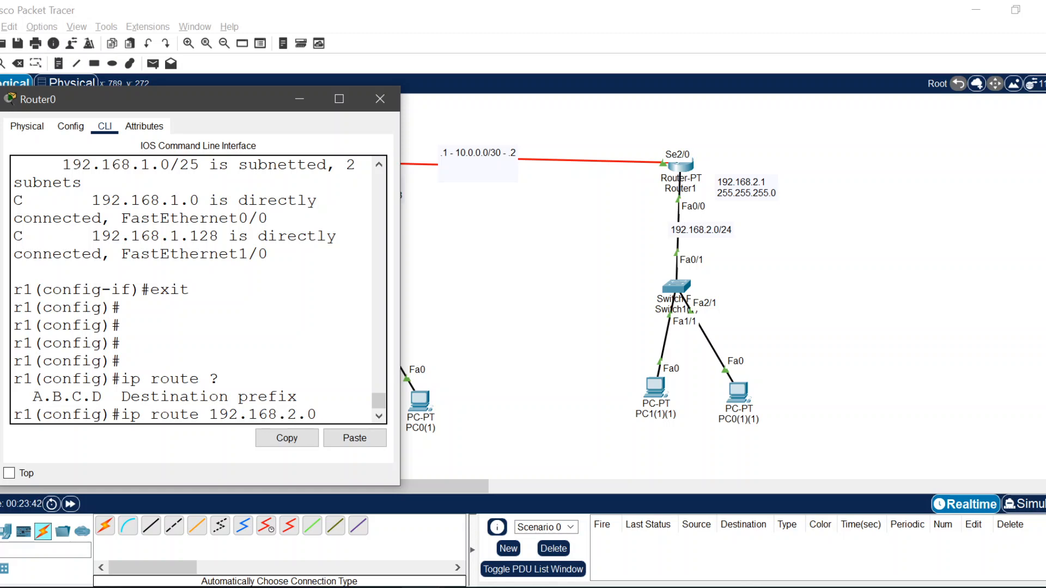
{"action": "type", "text": " ?"}
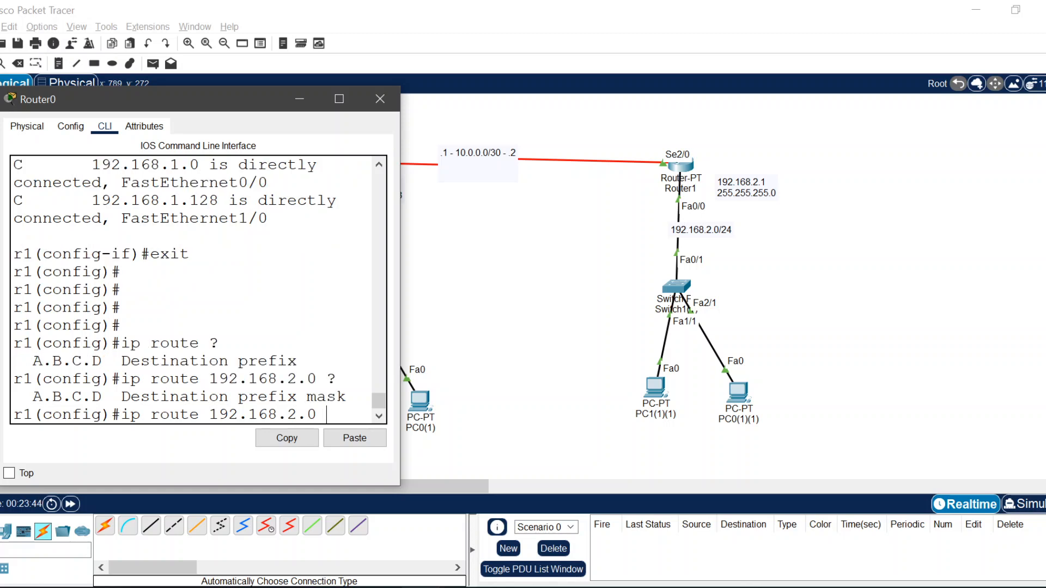
- Examine the destination prefix and prefix mask help, add the mask 255.255.255.0 to the ip route command, and query its next argument
{"action": "left_click_drag", "start_coordinate": [346, 397], "coordinate": [238, 397]}
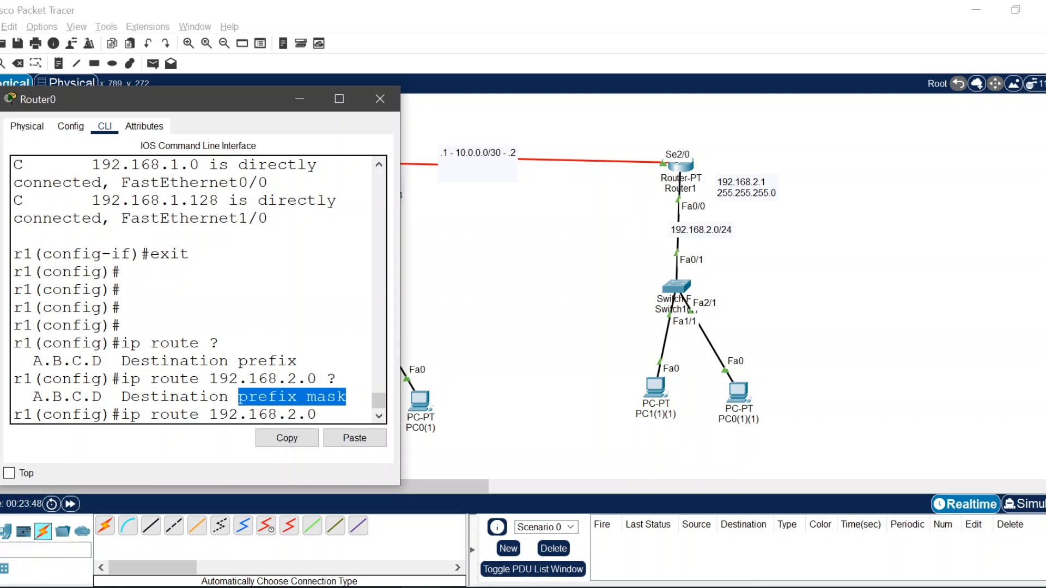
{"action": "left_click", "coordinate": [287, 396]}
{"action": "left_click_drag", "start_coordinate": [297, 361], "coordinate": [238, 361]}
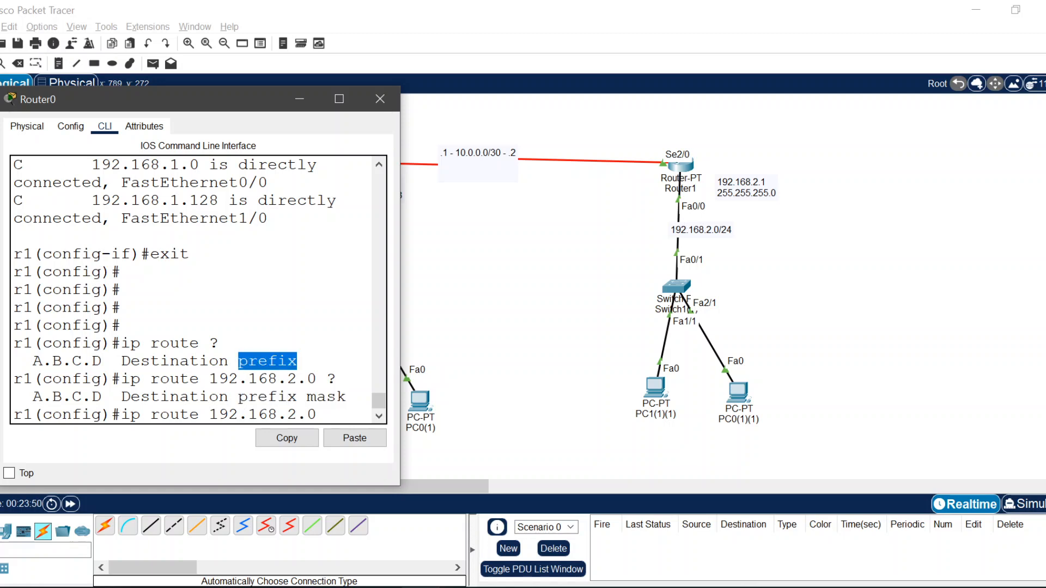
{"action": "left_click_drag", "start_coordinate": [297, 396], "coordinate": [209, 379]}
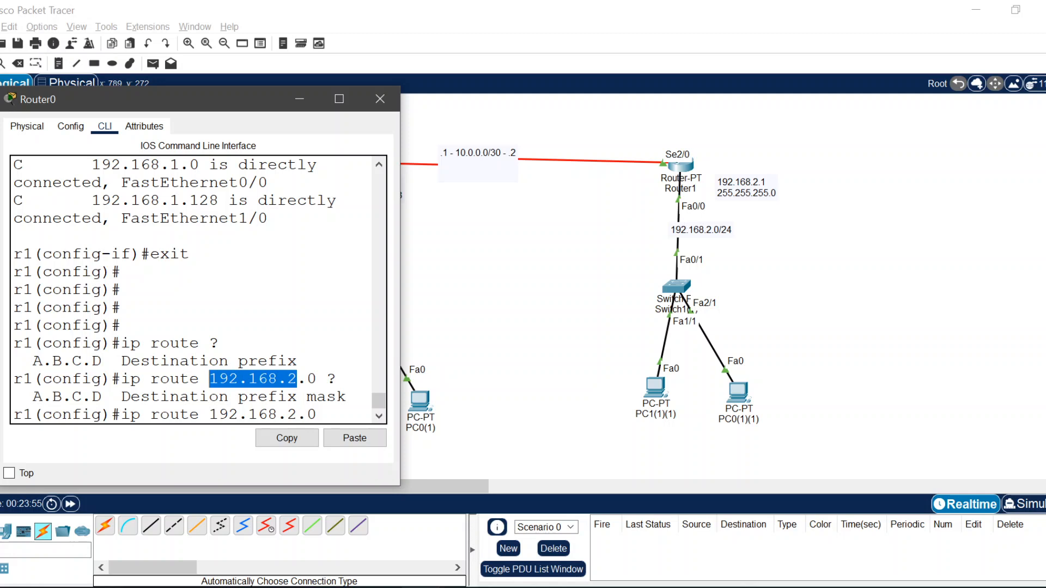
{"action": "left_click_drag", "start_coordinate": [306, 379], "coordinate": [316, 378]}
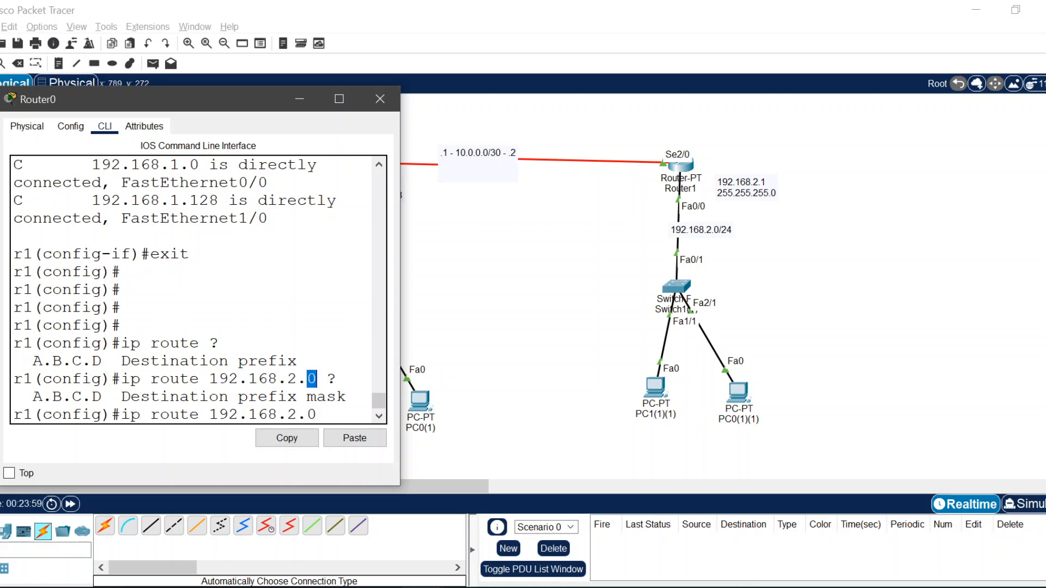
{"action": "left_click", "coordinate": [327, 414]}
{"action": "type", "text": "255.255.255.0"}
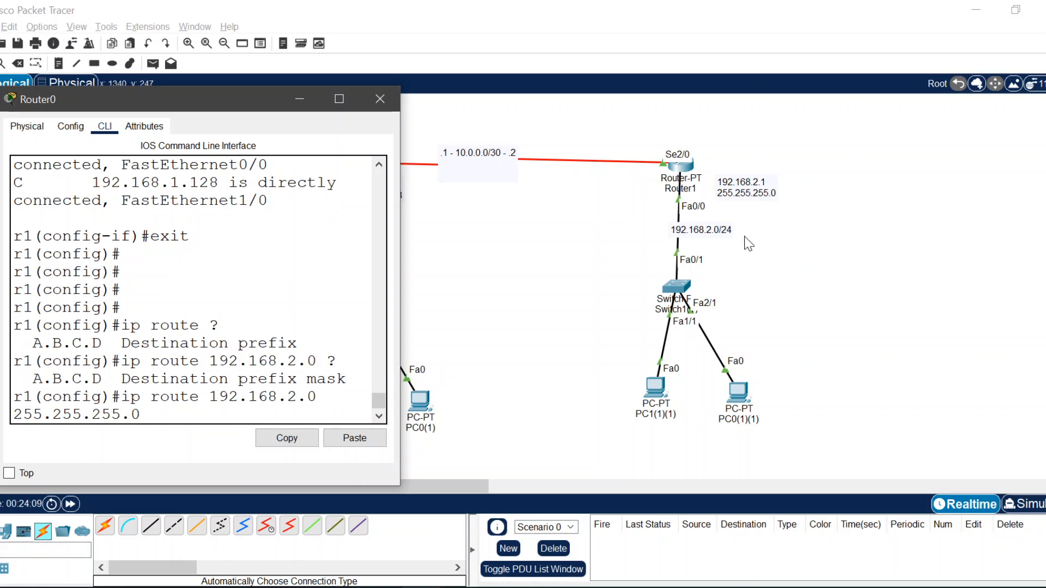
{"action": "type", "text": " ?"}
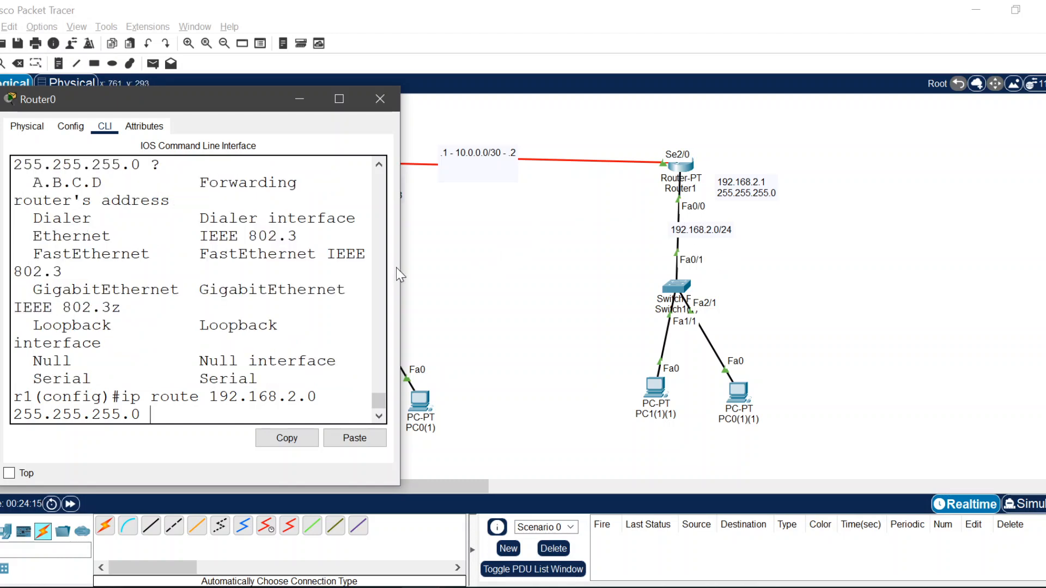
- Widen Router0's window to examine the forwarding router's address option and the pending ip route command, and move it clear of the topology
{"action": "left_click_drag", "start_coordinate": [400, 269], "coordinate": [753, 269]}
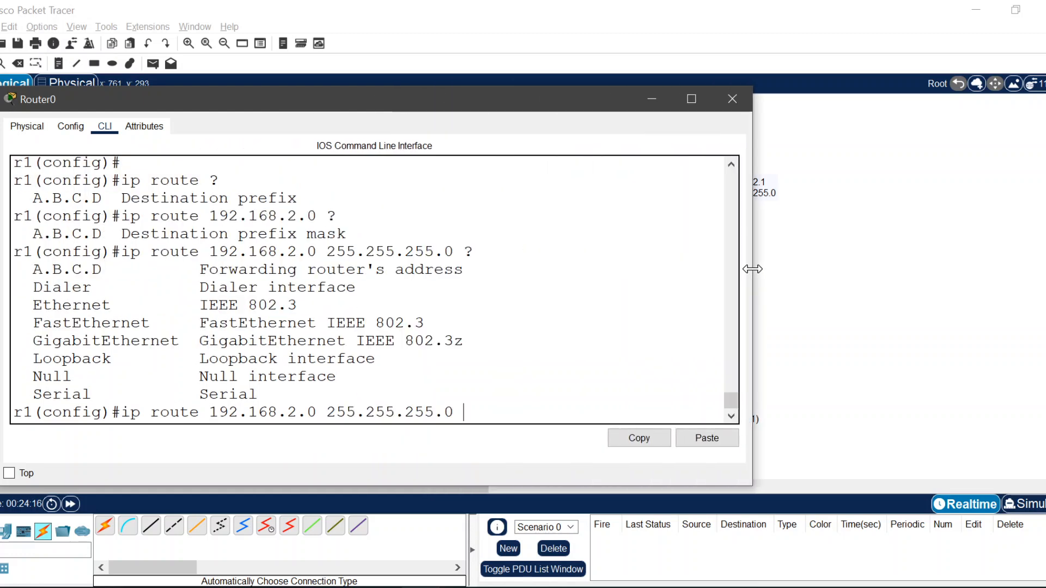
{"action": "left_click_drag", "start_coordinate": [23, 270], "coordinate": [464, 269]}
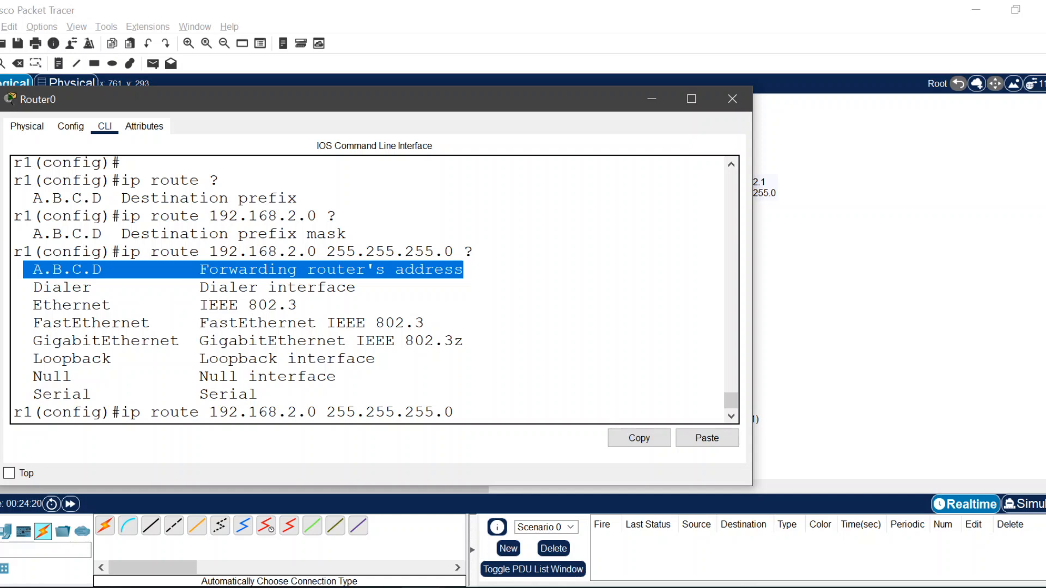
{"action": "left_click", "coordinate": [464, 412]}
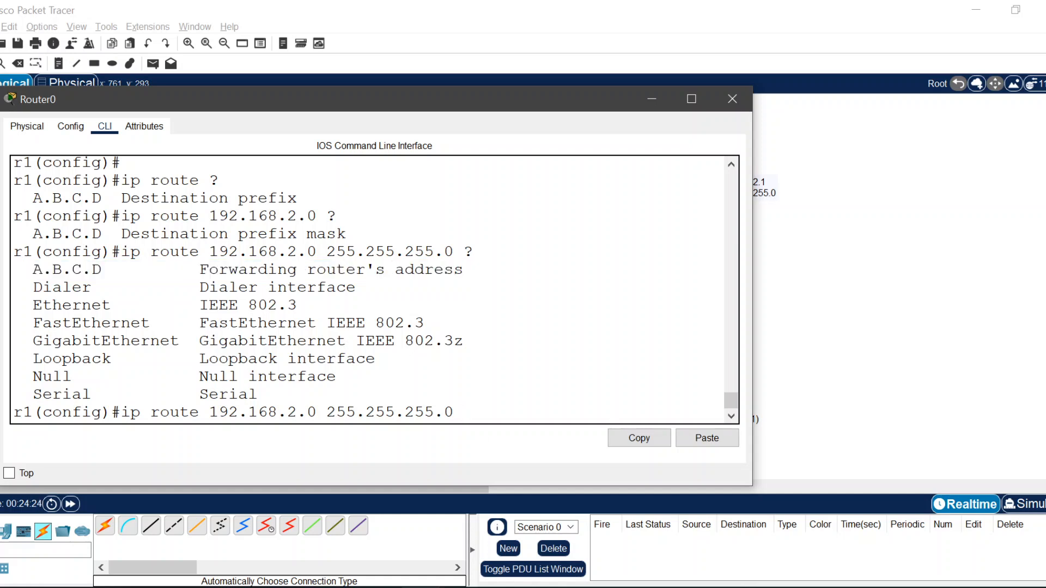
{"action": "left_click_drag", "start_coordinate": [121, 412], "coordinate": [464, 413]}
{"action": "left_click", "coordinate": [465, 412]}
{"action": "left_click_drag", "start_coordinate": [466, 99], "coordinate": [507, 426]}
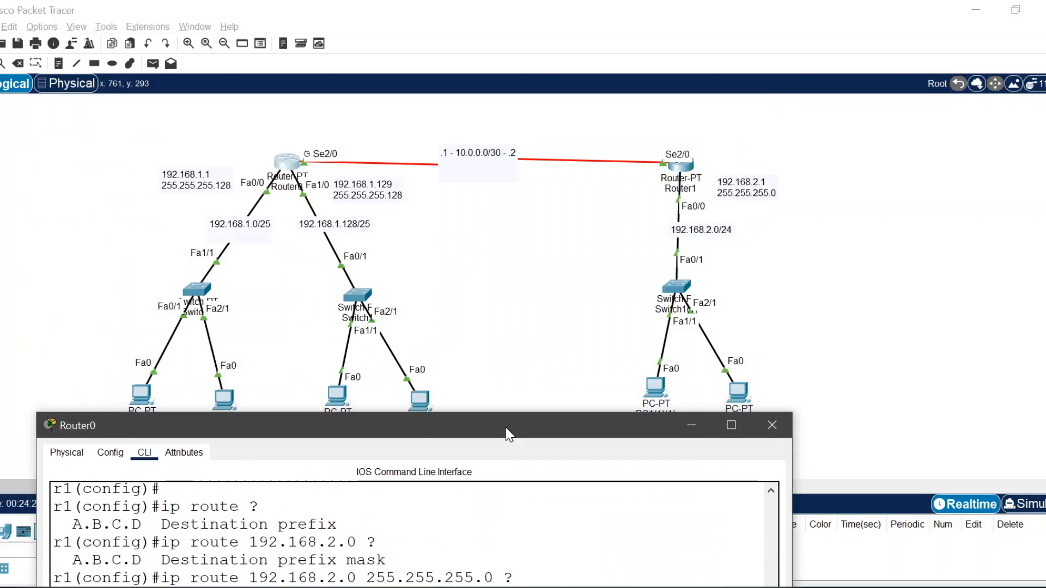
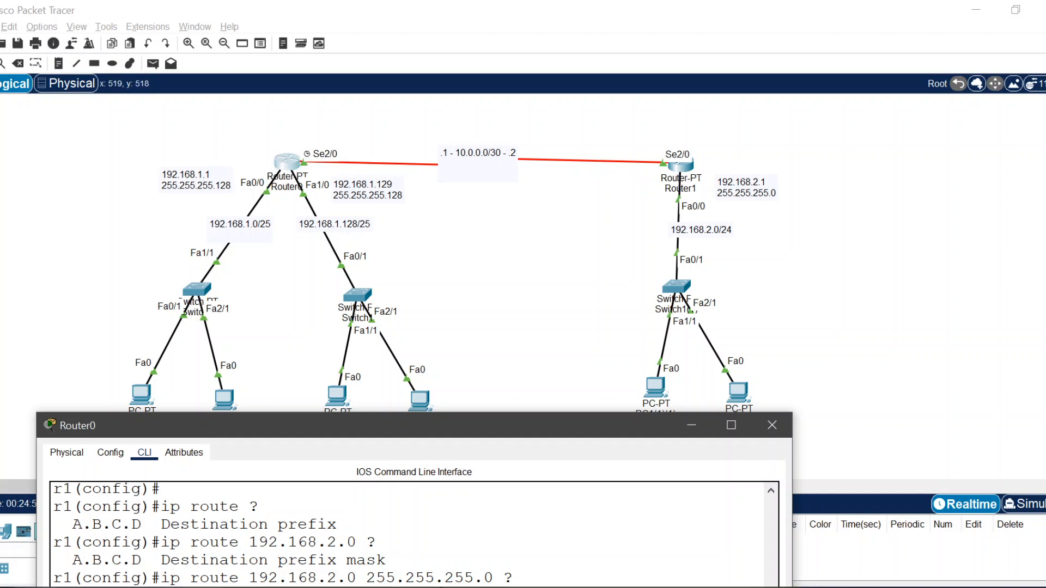
- Capture the unobstructed network topology, open Paint, and paste the screenshot onto the canvas
{"action": "left_click", "coordinate": [41, 587]}
{"action": "left_click", "coordinate": [852, 309]}
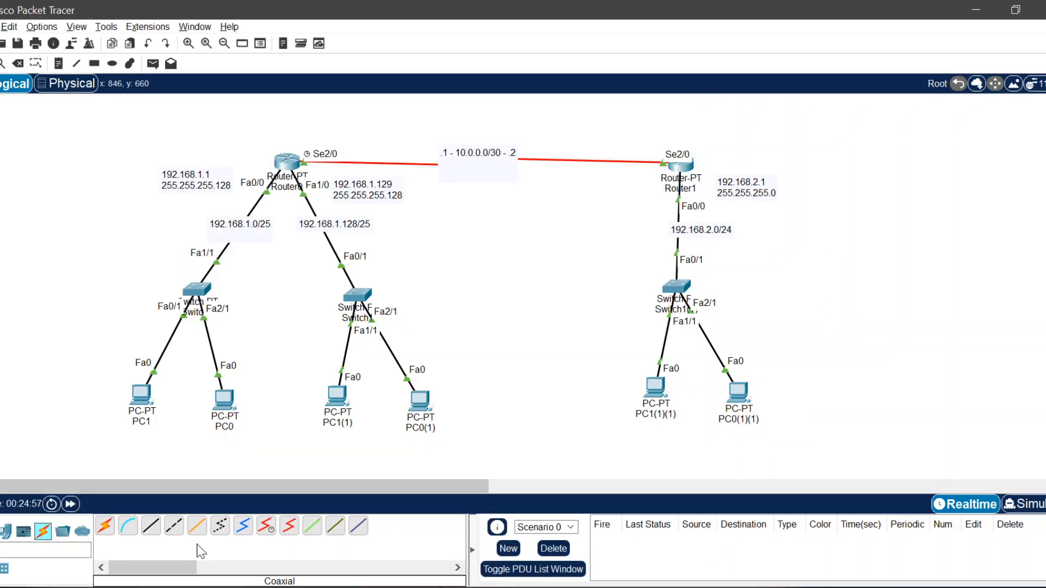
{"action": "left_click", "coordinate": [41, 587]}
{"action": "type", "text": "paint"}
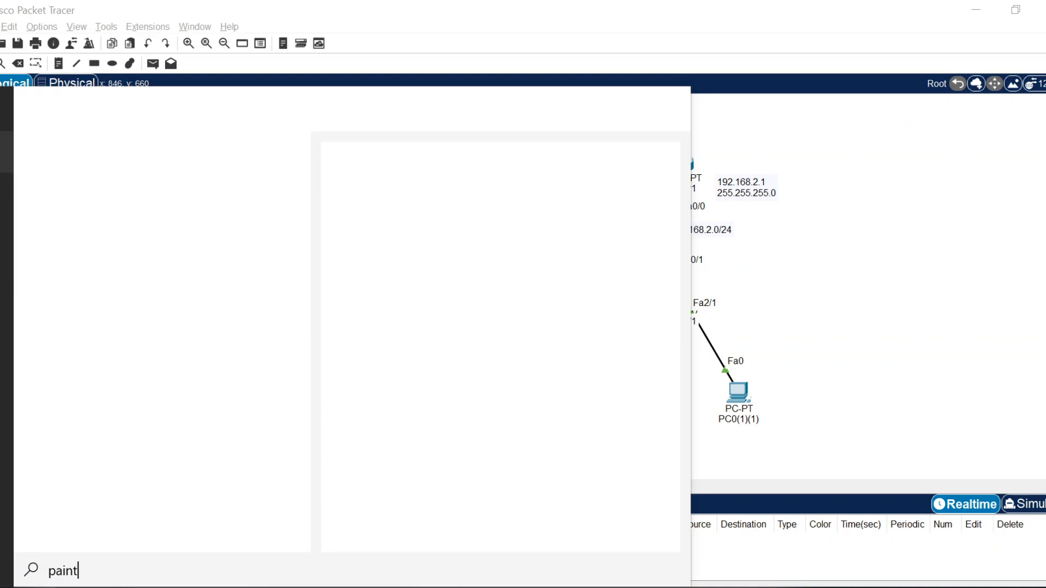
{"action": "key", "text": "Return"}
{"action": "key", "text": "ctrl+v"}
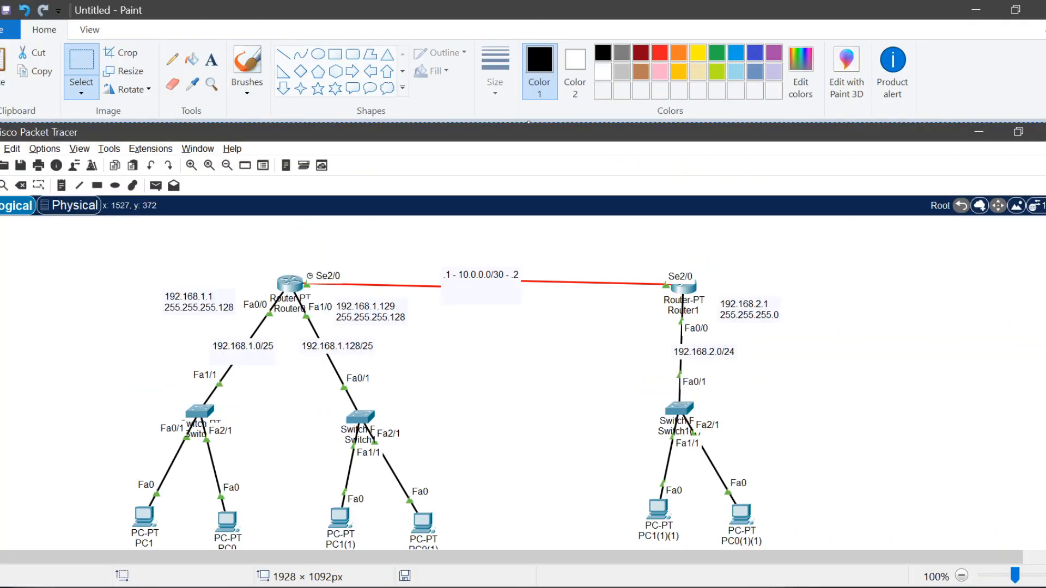
- Circle Router0 and the 192.168.2.0/24 network label on the pasted topology with a black brush
{"action": "left_click", "coordinate": [247, 71]}
{"action": "mouse_move", "coordinate": [310, 271]}
{"action": "left_mouse_down"}
{"action": "mouse_move", "coordinate": [277, 275]}
{"action": "mouse_move", "coordinate": [320, 294]}
{"action": "mouse_move", "coordinate": [302, 271]}
{"action": "left_mouse_up"}
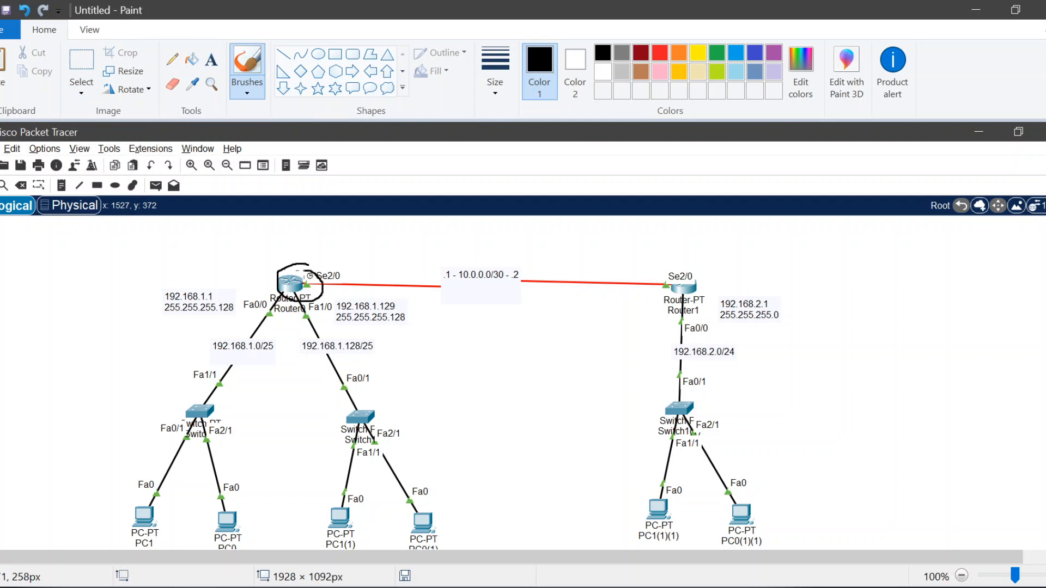
{"action": "mouse_move", "coordinate": [752, 348]}
{"action": "left_mouse_down"}
{"action": "mouse_move", "coordinate": [671, 345]}
{"action": "mouse_move", "coordinate": [759, 351]}
{"action": "left_mouse_up"}
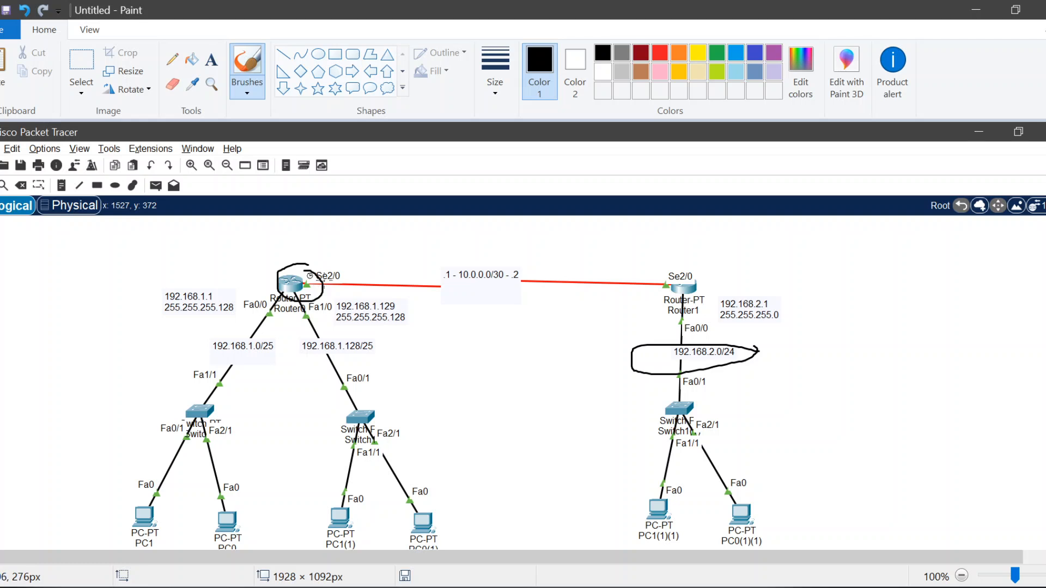
- Undo a stray arrow drawn away from Router0, brush curved arrows from Router0 to Router1, and circle Router1's Se2/0 port
{"action": "mouse_move", "coordinate": [309, 272]}
{"action": "left_mouse_down"}
{"action": "mouse_move", "coordinate": [323, 250]}
{"action": "mouse_move", "coordinate": [128, 240]}
{"action": "mouse_move", "coordinate": [91, 246]}
{"action": "mouse_move", "coordinate": [94, 256]}
{"action": "left_mouse_up"}
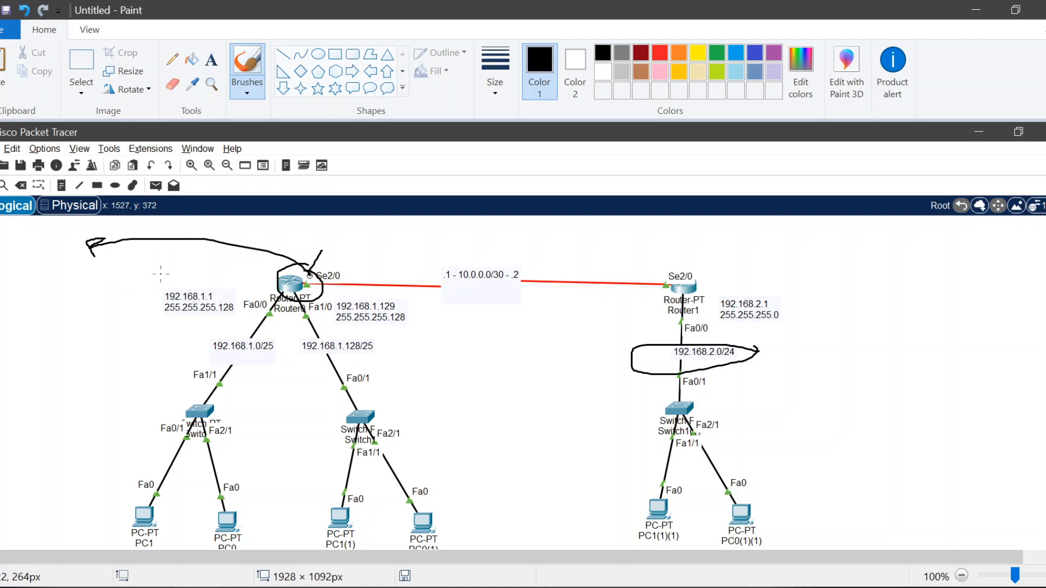
{"action": "key", "text": "ctrl+z"}
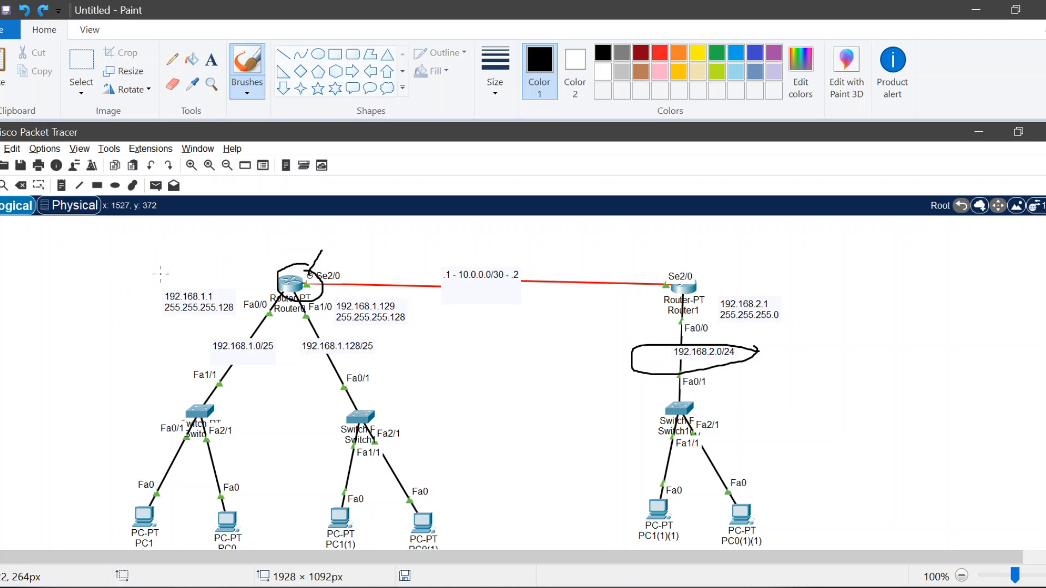
{"action": "mouse_move", "coordinate": [309, 274]}
{"action": "left_mouse_down"}
{"action": "mouse_move", "coordinate": [373, 225]}
{"action": "mouse_move", "coordinate": [501, 218]}
{"action": "mouse_move", "coordinate": [655, 281]}
{"action": "mouse_move", "coordinate": [638, 281]}
{"action": "mouse_move", "coordinate": [656, 267]}
{"action": "mouse_move", "coordinate": [640, 282]}
{"action": "left_mouse_up"}
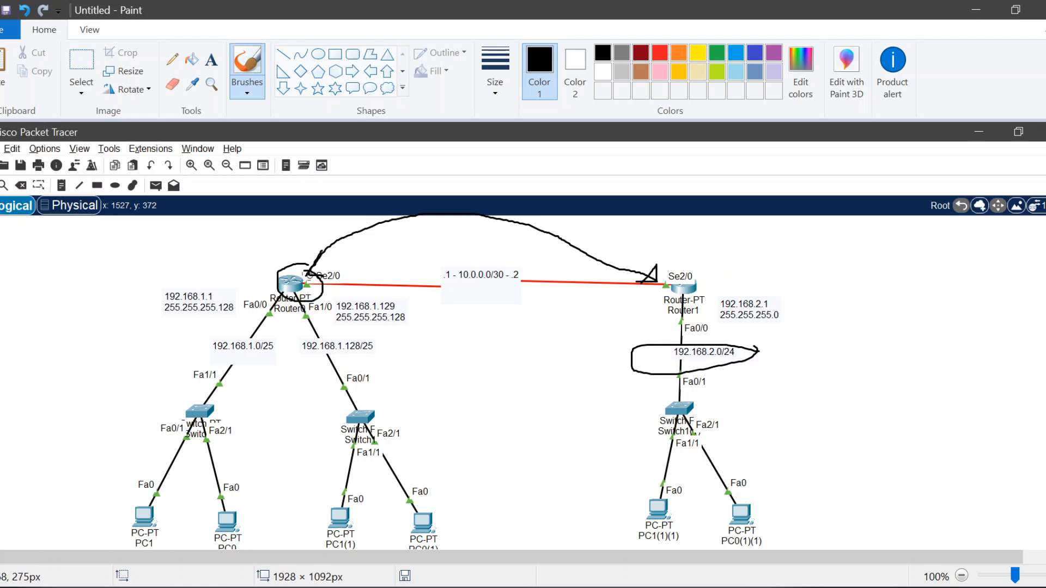
{"action": "mouse_move", "coordinate": [302, 268]}
{"action": "left_mouse_down"}
{"action": "mouse_move", "coordinate": [433, 215]}
{"action": "mouse_move", "coordinate": [577, 238]}
{"action": "mouse_move", "coordinate": [647, 282]}
{"action": "mouse_move", "coordinate": [660, 269]}
{"action": "mouse_move", "coordinate": [631, 287]}
{"action": "mouse_move", "coordinate": [657, 285]}
{"action": "mouse_move", "coordinate": [664, 295]}
{"action": "mouse_move", "coordinate": [674, 285]}
{"action": "mouse_move", "coordinate": [662, 281]}
{"action": "left_mouse_up"}
{"action": "mouse_move", "coordinate": [309, 282]}
{"action": "left_mouse_down"}
{"action": "mouse_move", "coordinate": [323, 259]}
{"action": "mouse_move", "coordinate": [388, 228]}
{"action": "mouse_move", "coordinate": [506, 220]}
{"action": "mouse_move", "coordinate": [661, 278]}
{"action": "mouse_move", "coordinate": [643, 289]}
{"action": "left_mouse_up"}
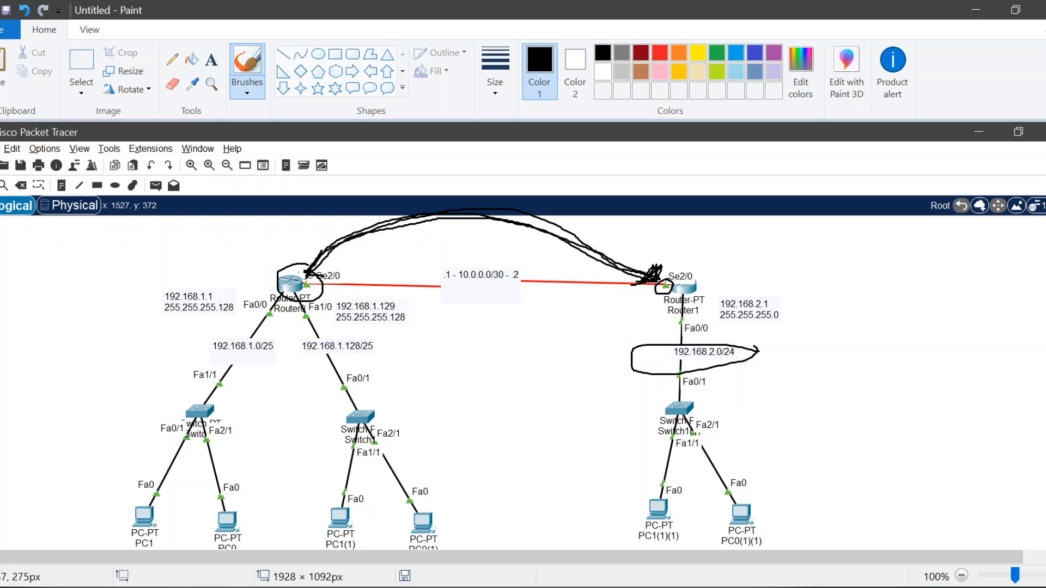
- Brush an arrow from Router0 to Router1's Fa0/0 port, circle that port, and draw pointers to the 192.168.2.0/24 and 192.168.2.1 labels
{"action": "mouse_move", "coordinate": [313, 281]}
{"action": "left_mouse_down"}
{"action": "mouse_move", "coordinate": [484, 329]}
{"action": "mouse_move", "coordinate": [678, 320]}
{"action": "mouse_move", "coordinate": [663, 337]}
{"action": "mouse_move", "coordinate": [660, 328]}
{"action": "left_mouse_up"}
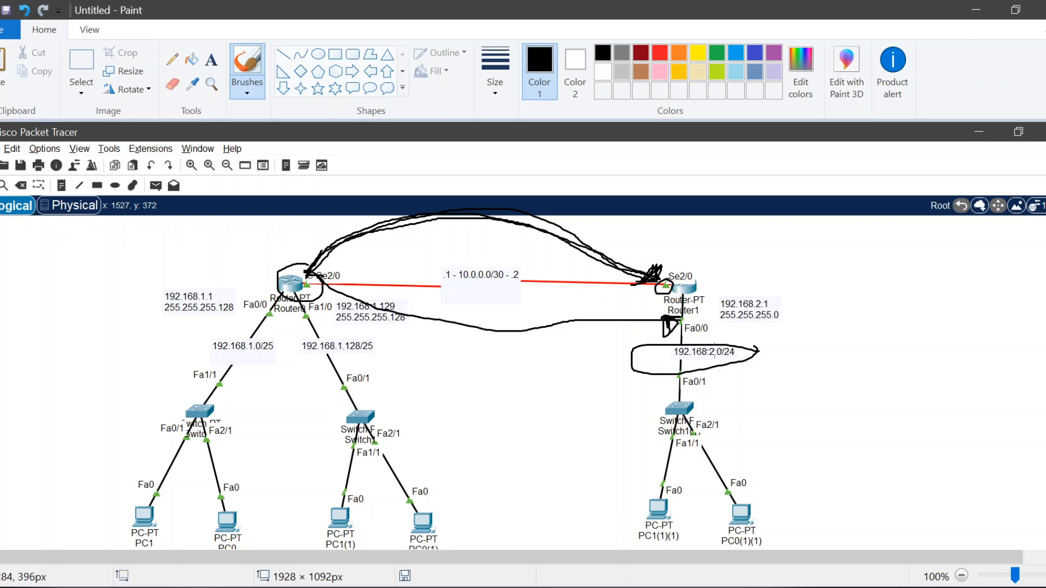
{"action": "mouse_move", "coordinate": [682, 312]}
{"action": "left_mouse_down"}
{"action": "mouse_move", "coordinate": [670, 332]}
{"action": "mouse_move", "coordinate": [689, 316]}
{"action": "mouse_move", "coordinate": [684, 330]}
{"action": "mouse_move", "coordinate": [688, 310]}
{"action": "left_mouse_up"}
{"action": "mouse_move", "coordinate": [919, 423]}
{"action": "left_mouse_down"}
{"action": "mouse_move", "coordinate": [744, 321]}
{"action": "mouse_move", "coordinate": [739, 329]}
{"action": "mouse_move", "coordinate": [758, 329]}
{"action": "mouse_move", "coordinate": [708, 348]}
{"action": "mouse_move", "coordinate": [706, 340]}
{"action": "mouse_move", "coordinate": [719, 344]}
{"action": "left_mouse_up"}
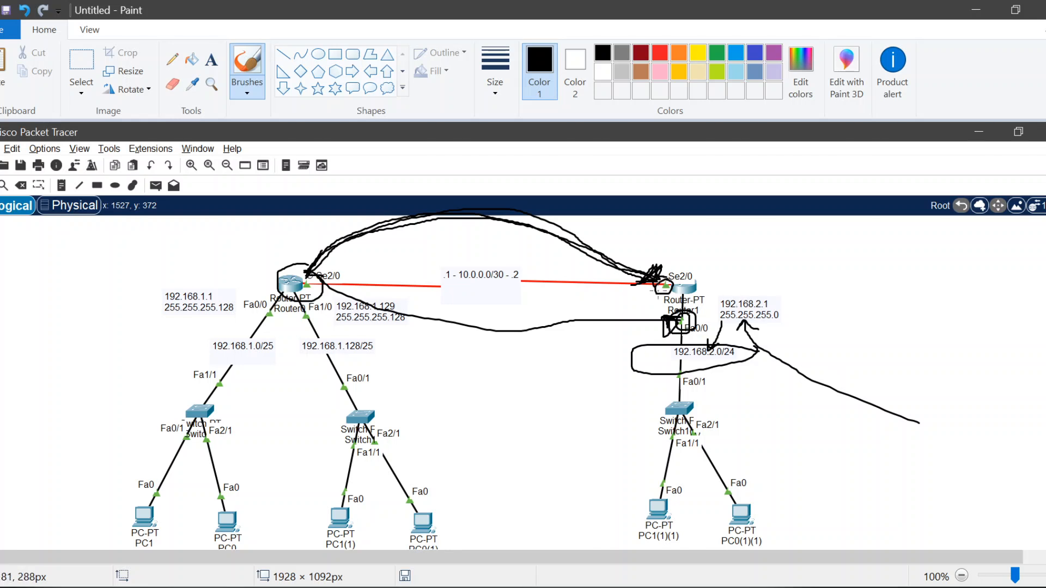
- Circle the 10.0.0.0/30 link label and brush another curved arrow from Router0 to Router1's Se2/0 port
{"action": "mouse_move", "coordinate": [444, 291]}
{"action": "left_mouse_down"}
{"action": "mouse_move", "coordinate": [531, 269]}
{"action": "mouse_move", "coordinate": [427, 282]}
{"action": "left_mouse_up"}
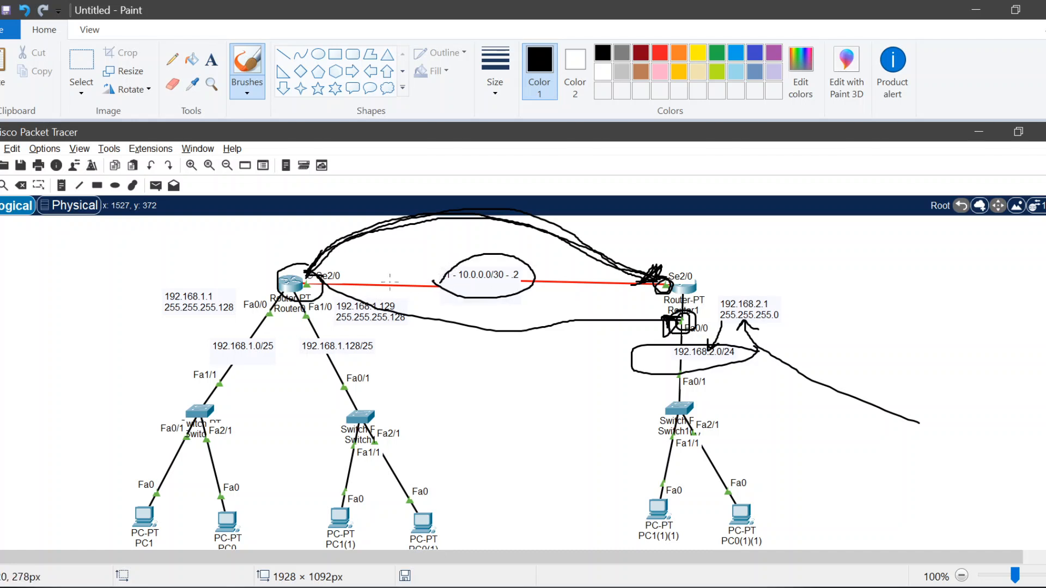
{"action": "mouse_move", "coordinate": [312, 267]}
{"action": "left_mouse_down"}
{"action": "mouse_move", "coordinate": [561, 230]}
{"action": "mouse_move", "coordinate": [670, 288]}
{"action": "left_mouse_up"}
{"action": "left_click_drag", "start_coordinate": [675, 269], "coordinate": [671, 284]}
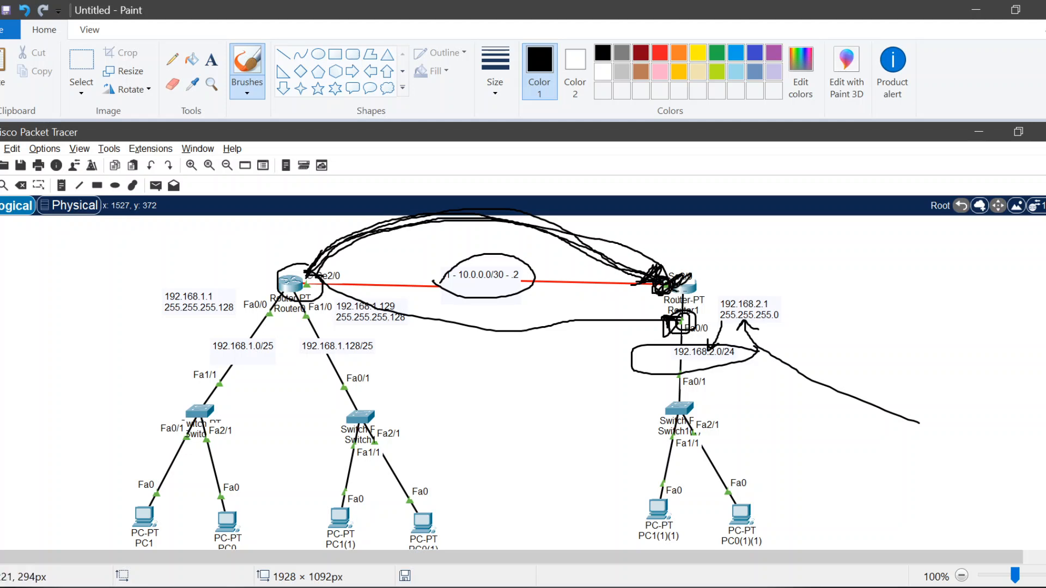
- Return to Packet Tracer and add the static route on Router0 with ip route 192.168.2.0 255.255.255.0 10.0.0.2
{"action": "key", "text": "alt+Tab"}
{"action": "key", "text": "alt+Tab"}
{"action": "mouse_move", "coordinate": [496, 443]}
{"action": "left_mouse_down"}
{"action": "mouse_move", "coordinate": [495, 325]}
{"action": "mouse_move", "coordinate": [500, 342]}
{"action": "left_mouse_up"}
{"action": "left_click", "coordinate": [1043, 9]}
{"action": "left_click", "coordinate": [553, 304]}
{"action": "left_click_drag", "start_coordinate": [496, 332], "coordinate": [492, 261]}
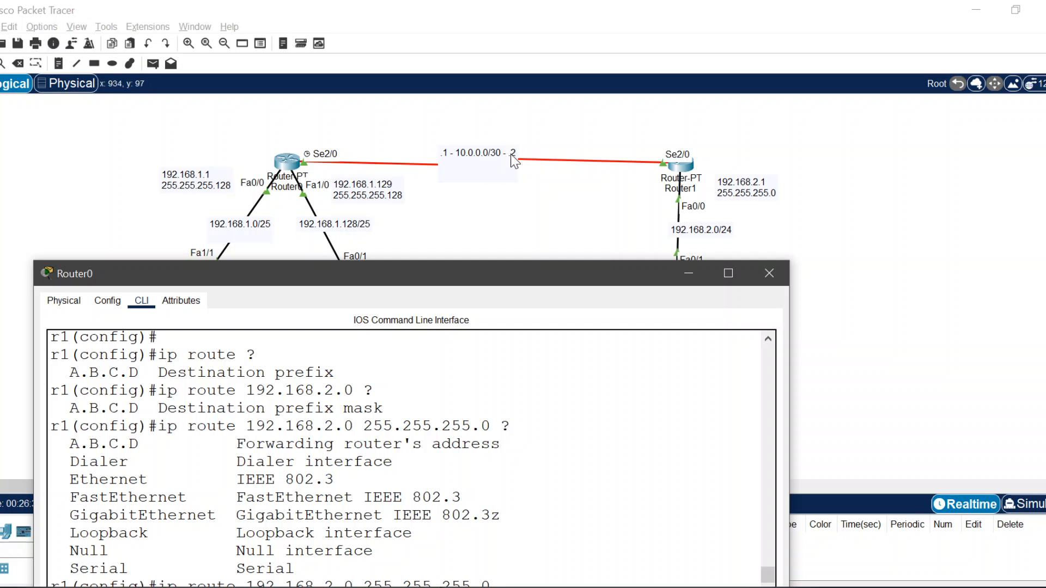
{"action": "left_click_drag", "start_coordinate": [512, 273], "coordinate": [546, 207]}
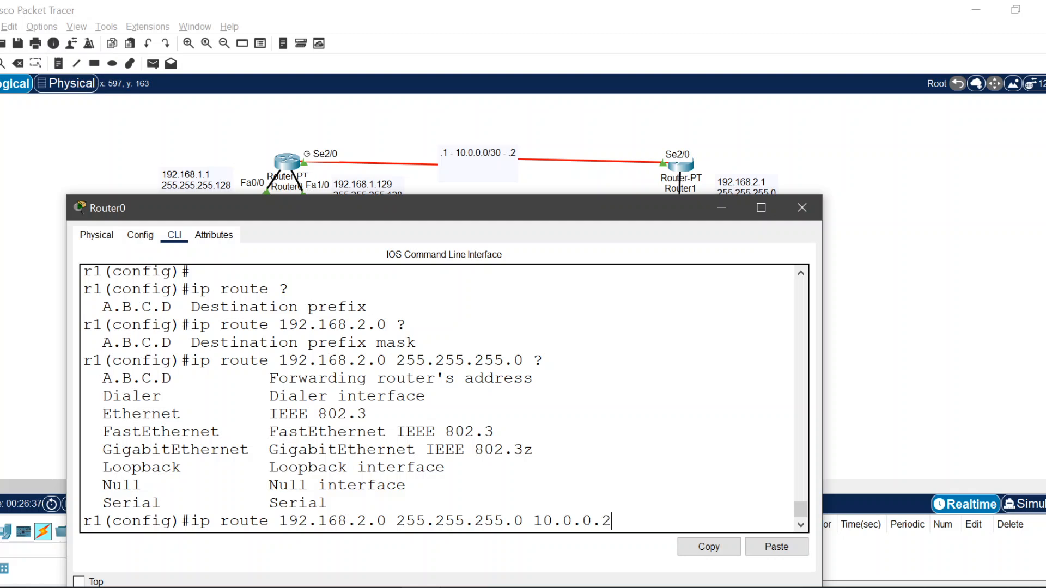
{"action": "key", "text": "Return"}
{"action": "key", "text": "Return"}
{"action": "key", "text": "Return"}
{"action": "key", "text": "Return"}
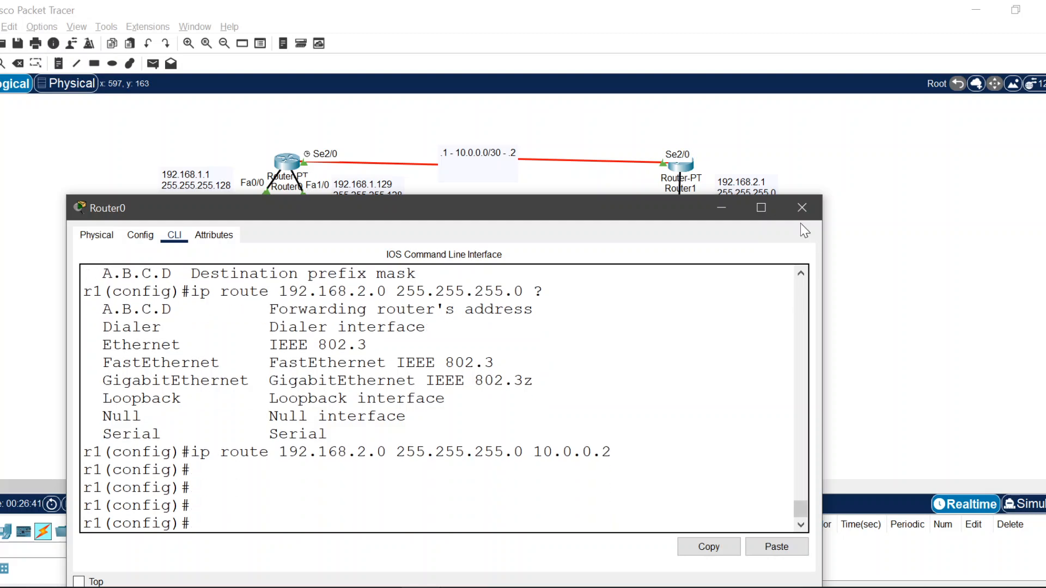
- Close Router0's window and send a simple PDU from PC0 to PC1(1)(1) to test the route
{"action": "left_click", "coordinate": [801, 207]}
{"action": "left_click", "coordinate": [153, 64]}
{"action": "left_click", "coordinate": [232, 419]}
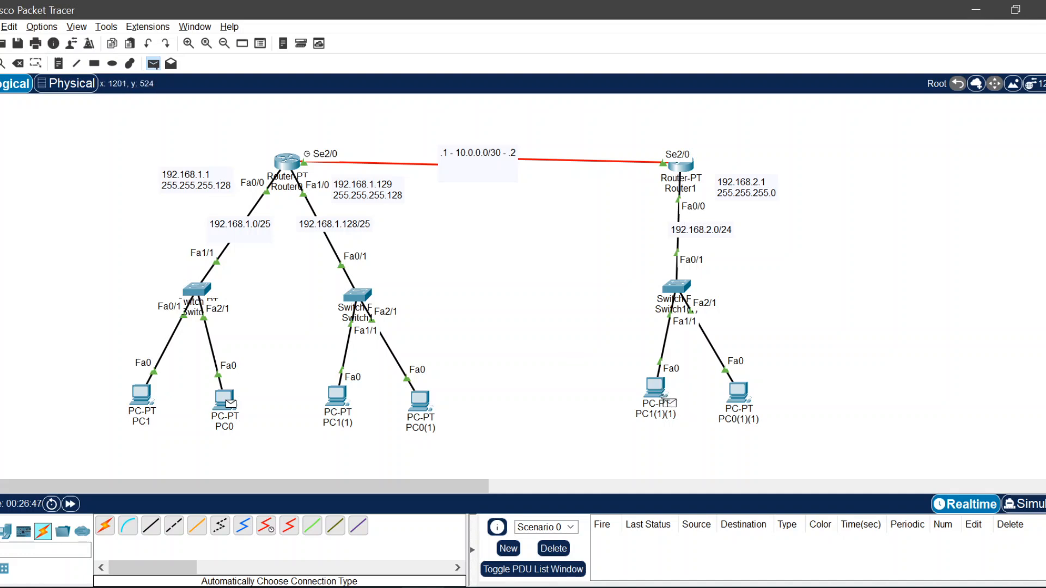
{"action": "left_click", "coordinate": [661, 387]}
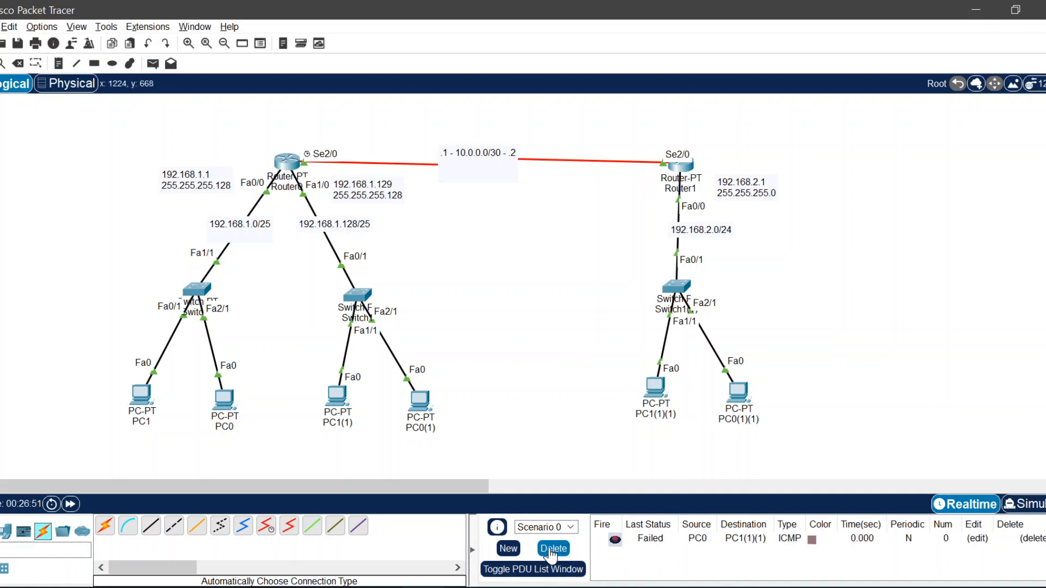
- Delete the current PDU scenario and send a fresh simple PDU from PC0 to PC1(1)(1)
{"action": "left_click", "coordinate": [552, 550]}
{"action": "left_click", "coordinate": [152, 64]}
{"action": "left_click", "coordinate": [224, 399]}
{"action": "left_click", "coordinate": [654, 388]}
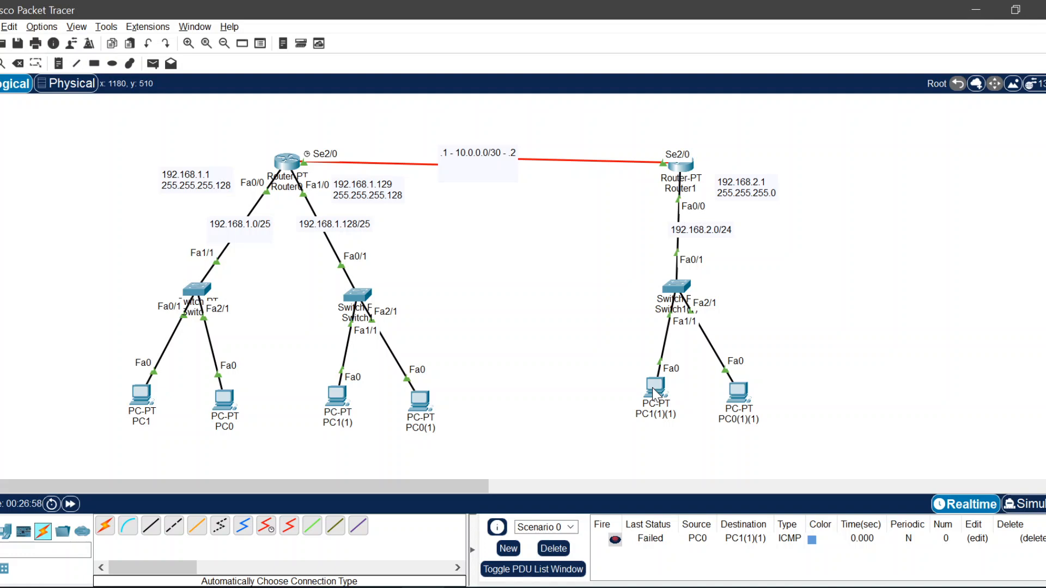
- Switch to Chrome to check the Google Meet call and its messages, and return to Packet Tracer
{"action": "left_click", "coordinate": [207, 587]}
{"action": "left_click", "coordinate": [157, 548]}
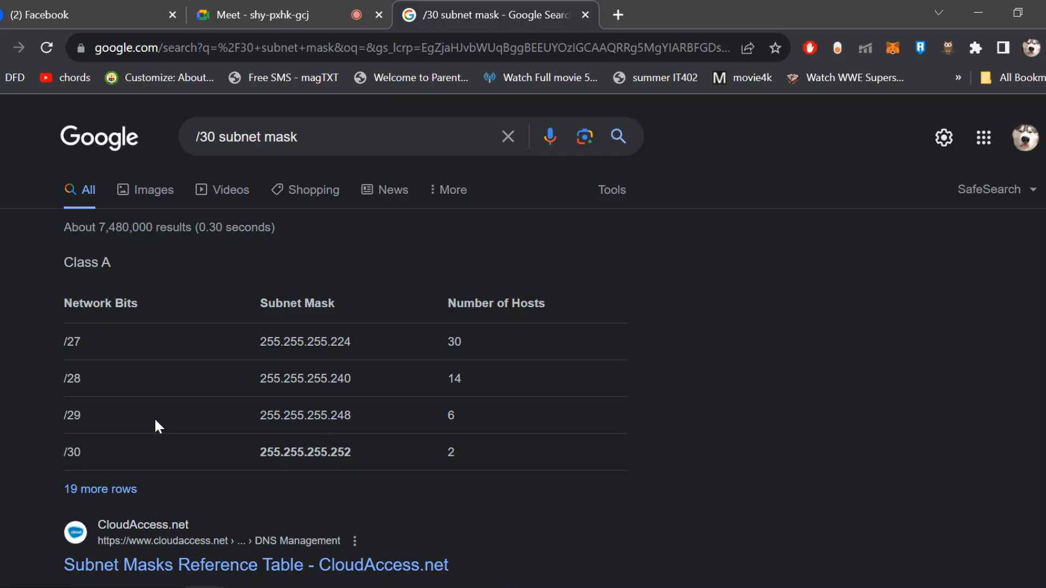
{"action": "left_click", "coordinate": [261, 10]}
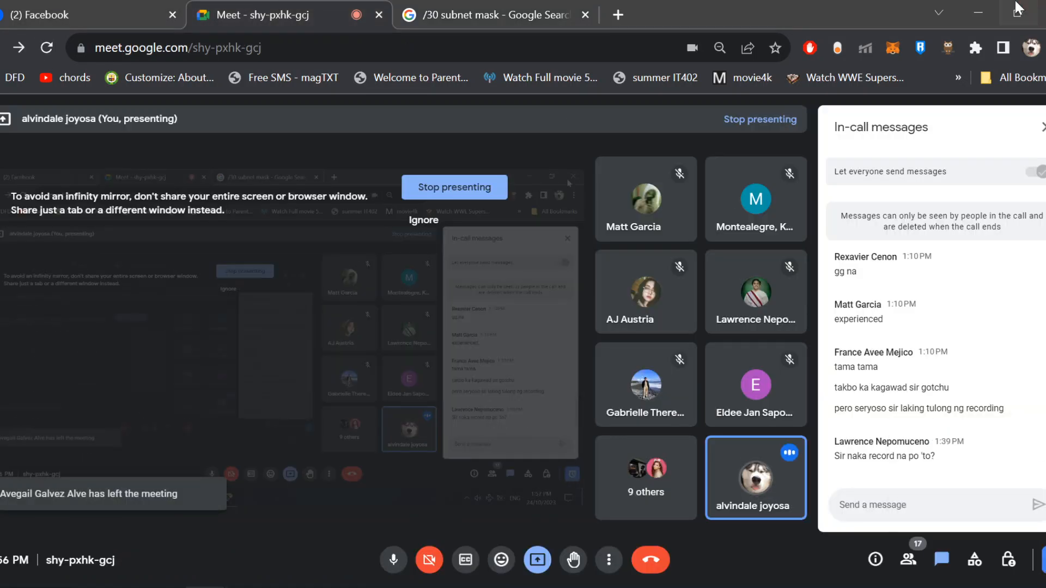
{"action": "left_click", "coordinate": [988, 8]}
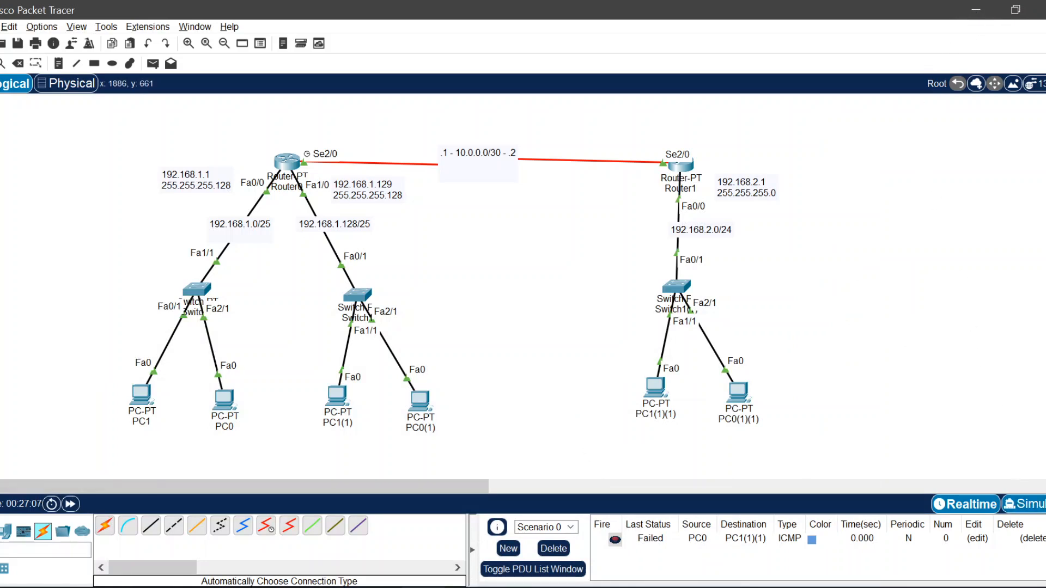
- Enter Simulation mode and play the PC0 packet forward, pausing it at Router0
{"action": "left_click", "coordinate": [1023, 503]}
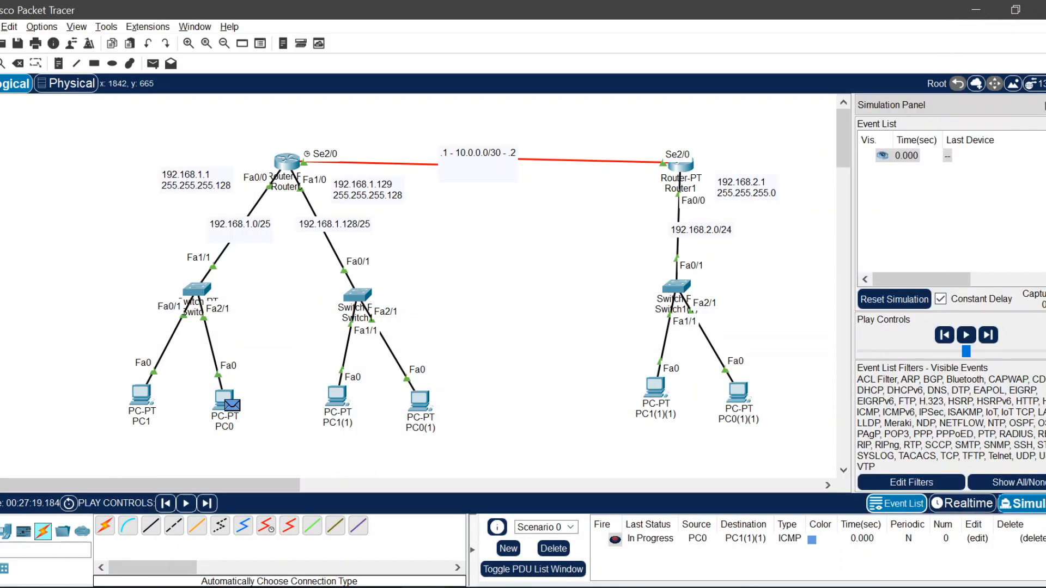
{"action": "left_click", "coordinate": [186, 504]}
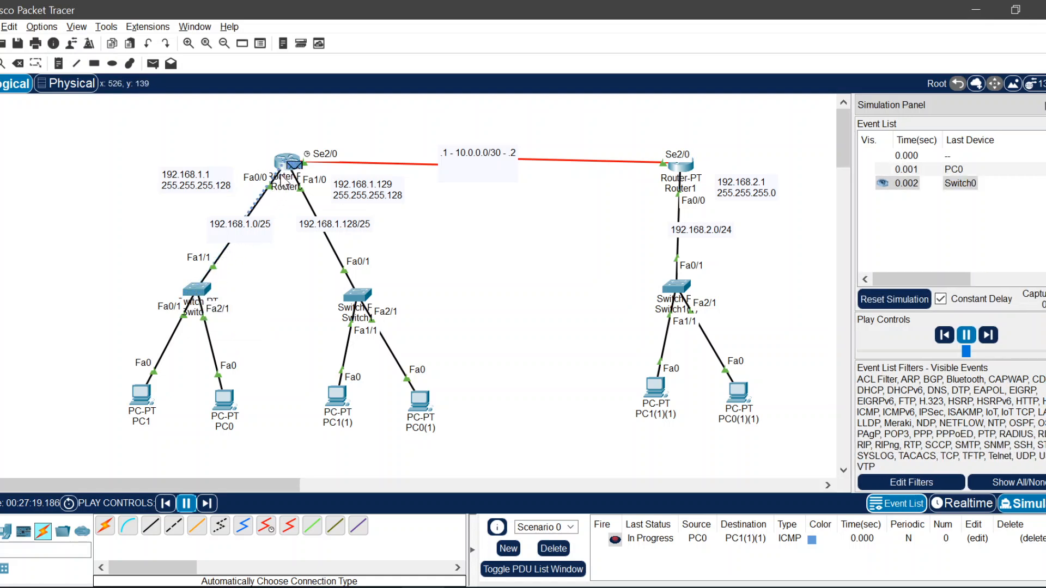
{"action": "left_click", "coordinate": [185, 504]}
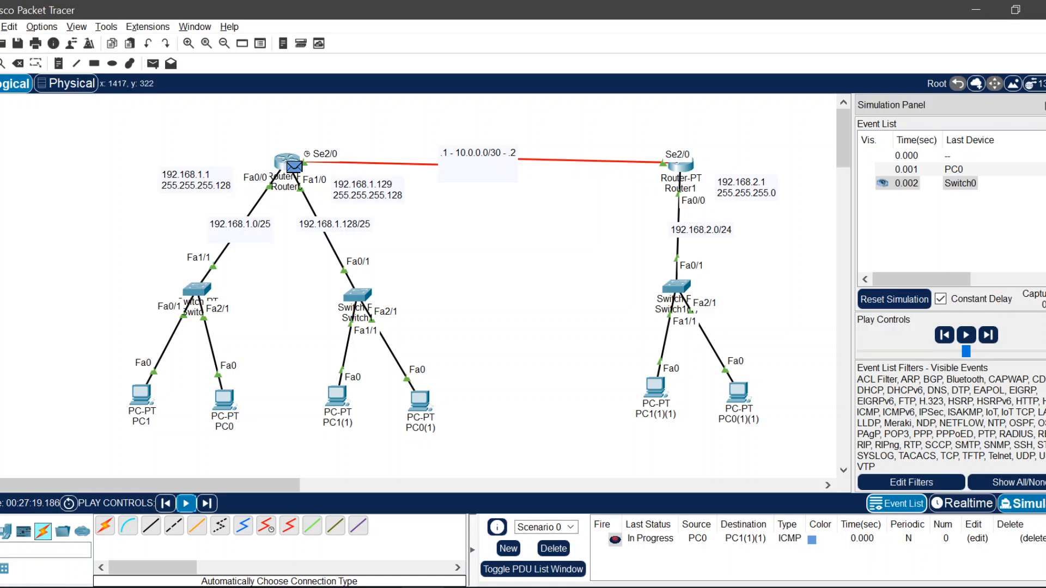
- Open Router0's command line, list its routing table with do sh ip route, and maximize the window
{"action": "left_click", "coordinate": [294, 163]}
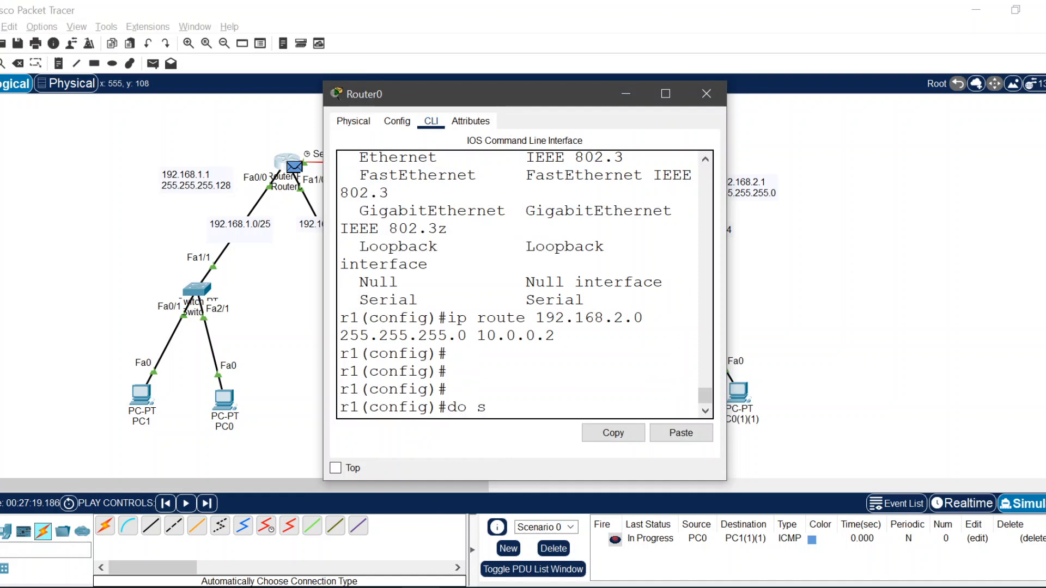
{"action": "key", "text": "Return"}
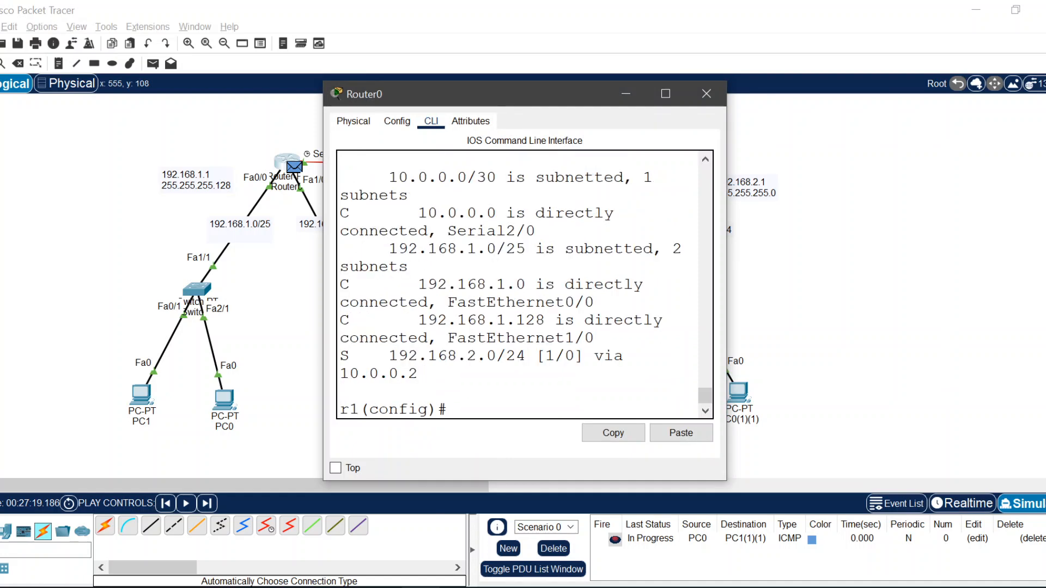
{"action": "left_click", "coordinate": [665, 93]}
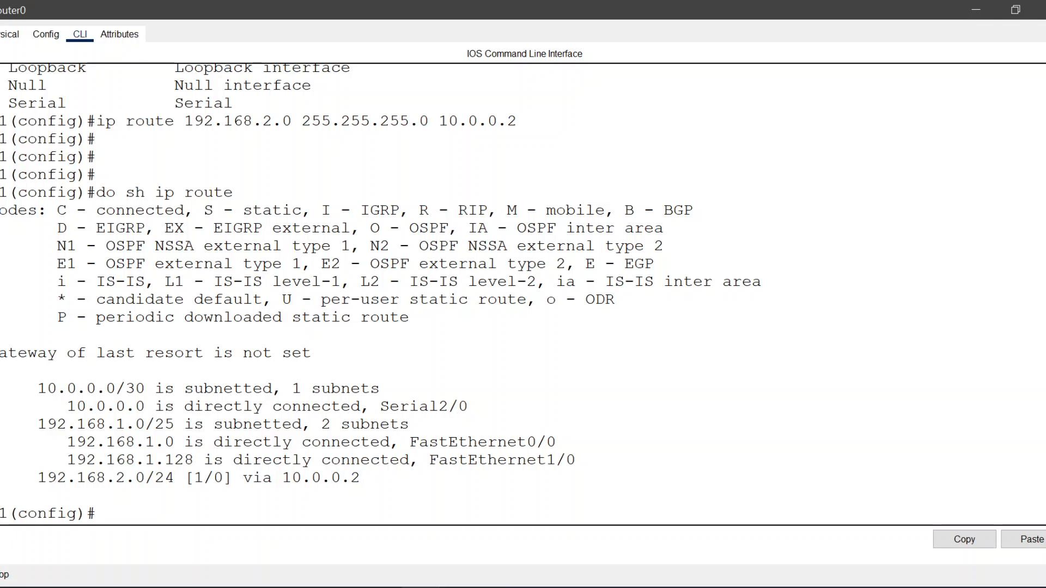
- Examine the destination network and next-hop address of the static route entry in Router0's routing table, and close the router window
{"action": "left_click_drag", "start_coordinate": [2, 477], "coordinate": [165, 478]}
{"action": "left_click_drag", "start_coordinate": [47, 478], "coordinate": [184, 478]}
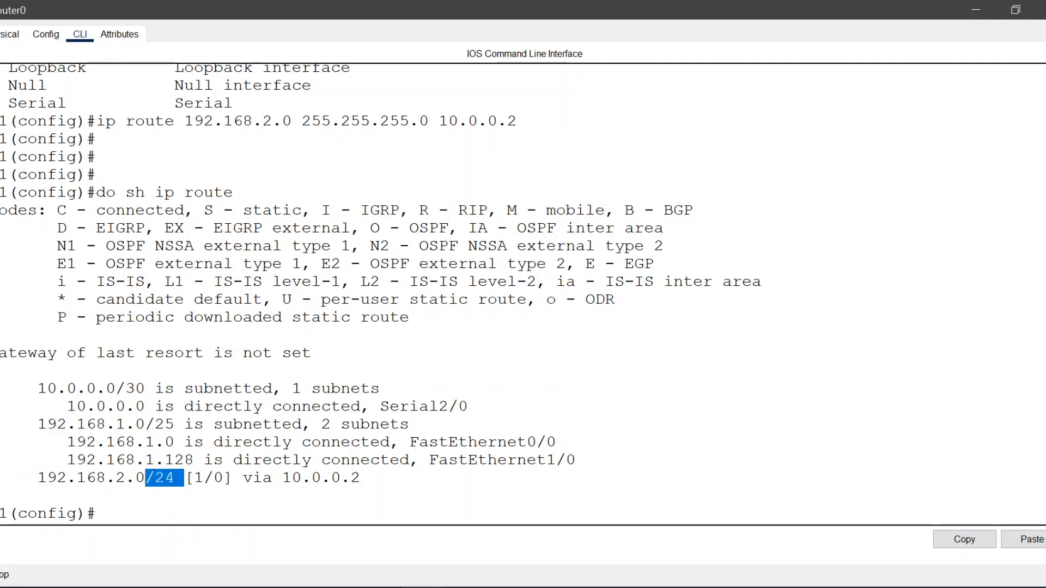
{"action": "left_click_drag", "start_coordinate": [360, 477], "coordinate": [282, 478]}
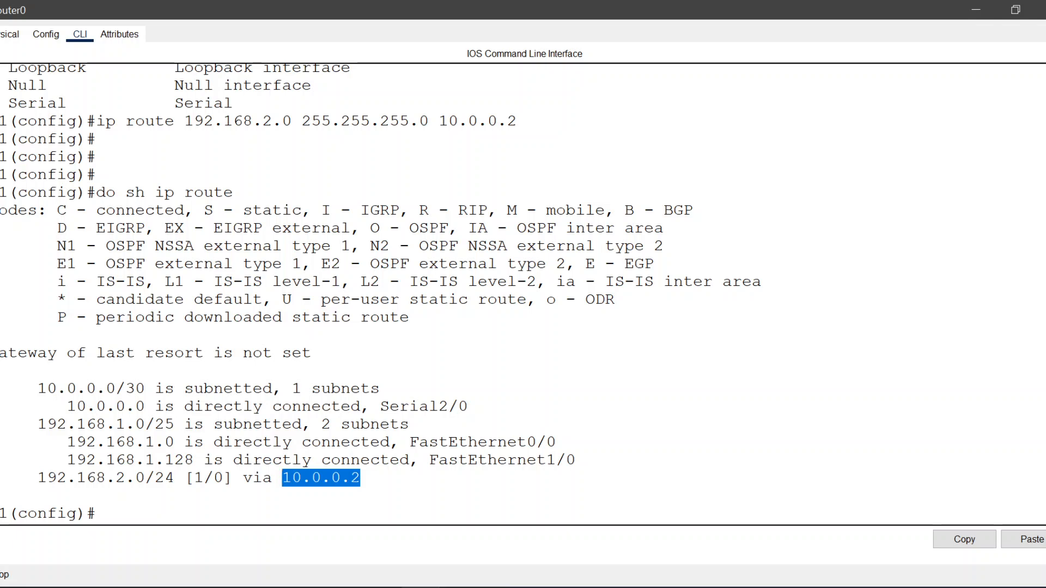
{"action": "left_click_drag", "start_coordinate": [28, 477], "coordinate": [175, 478]}
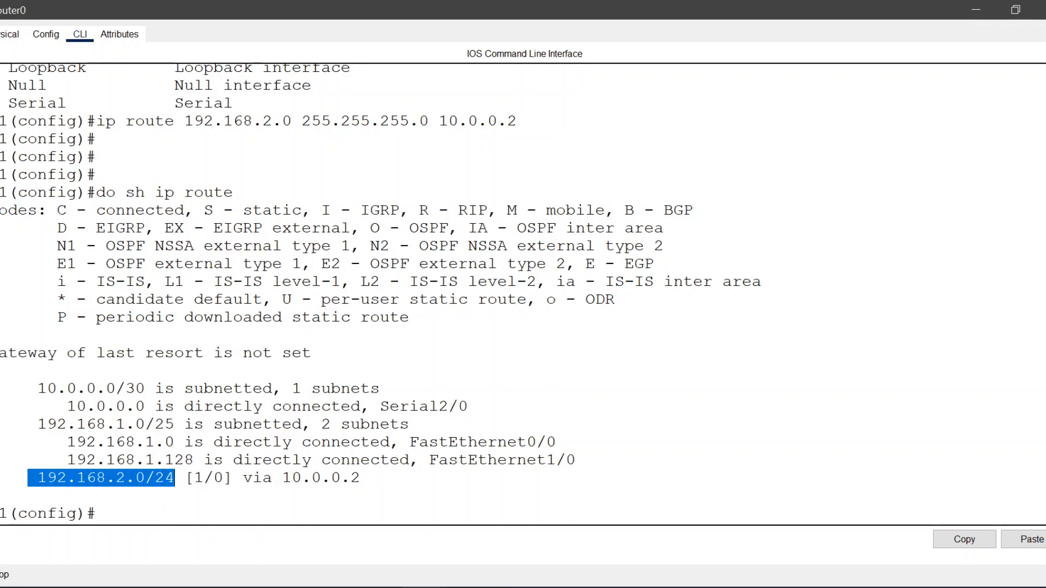
{"action": "left_click_drag", "start_coordinate": [282, 477], "coordinate": [361, 478]}
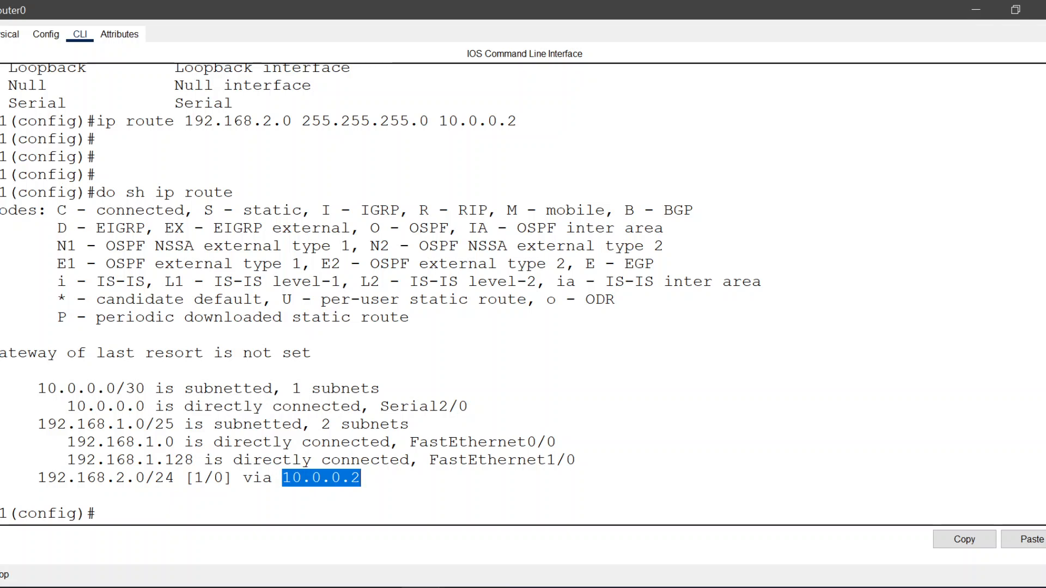
{"action": "left_click_drag", "start_coordinate": [174, 477], "coordinate": [37, 478]}
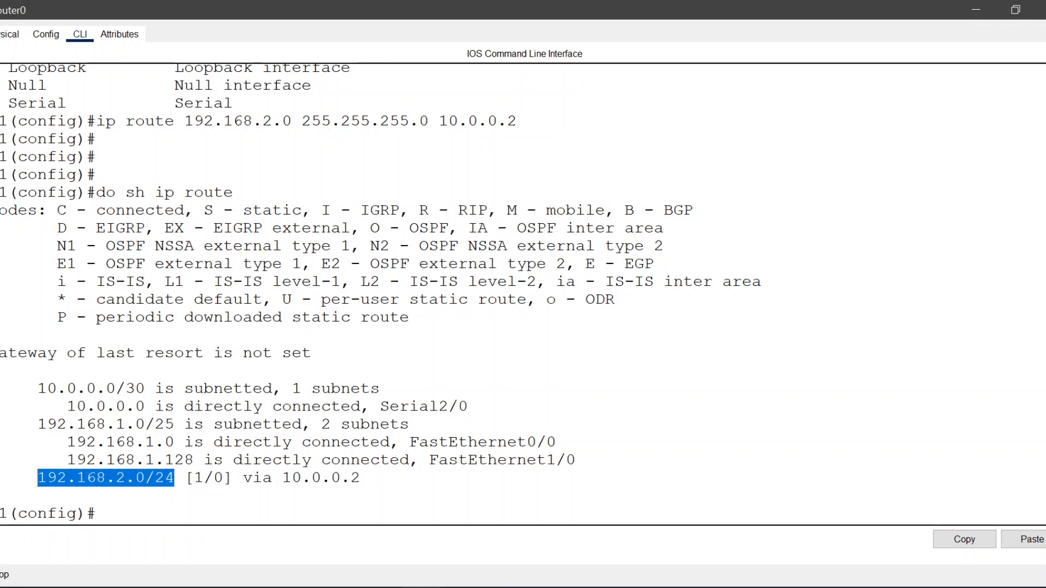
{"action": "left_click_drag", "start_coordinate": [360, 478], "coordinate": [282, 477]}
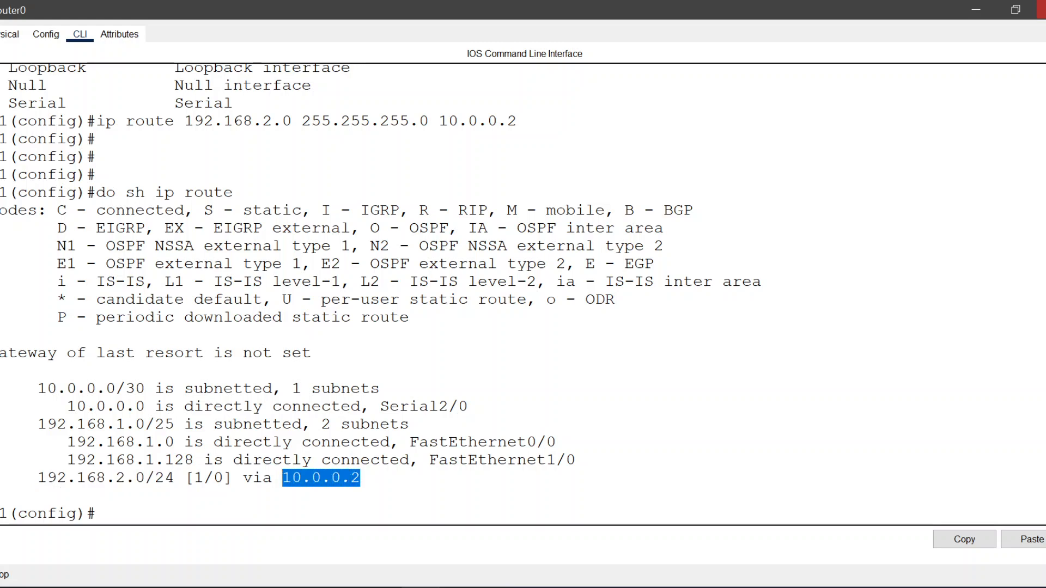
{"action": "left_click", "coordinate": [1041, 10]}
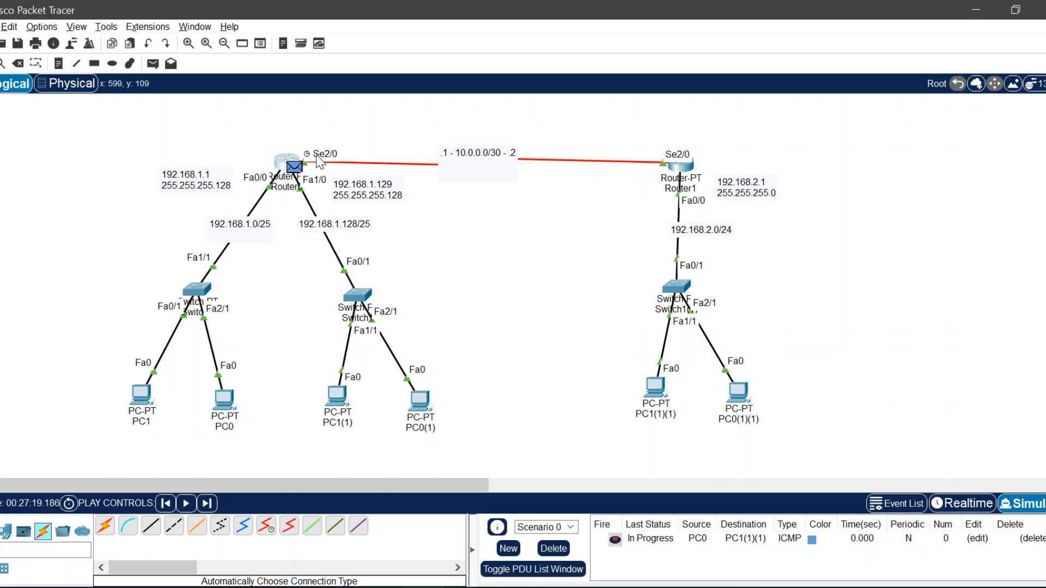
{"action": "left_click", "coordinate": [281, 165]}
{"action": "left_click_drag", "start_coordinate": [623, 352], "coordinate": [495, 353]}
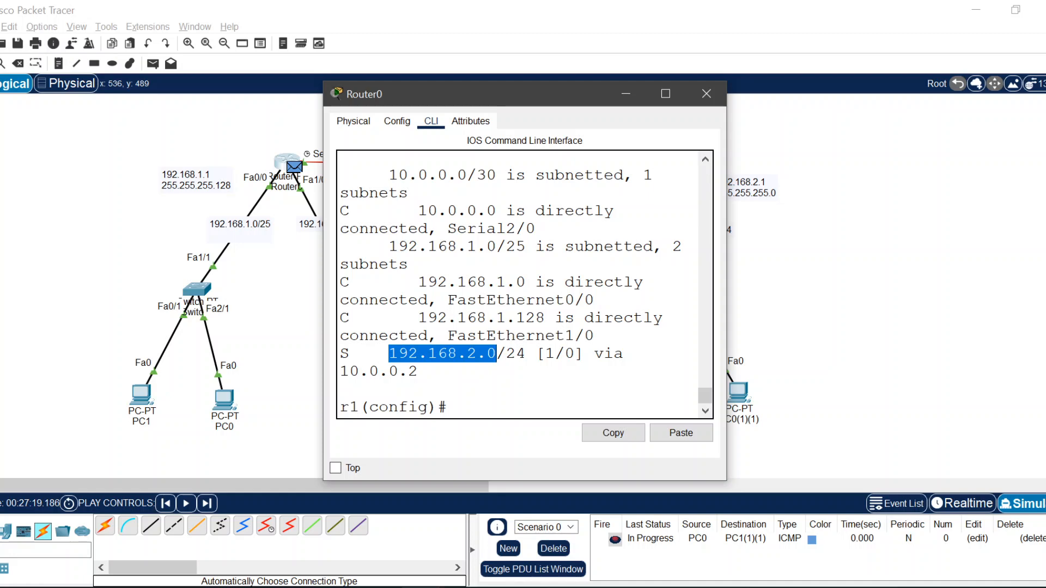
{"action": "left_click_drag", "start_coordinate": [418, 371], "coordinate": [318, 380]}
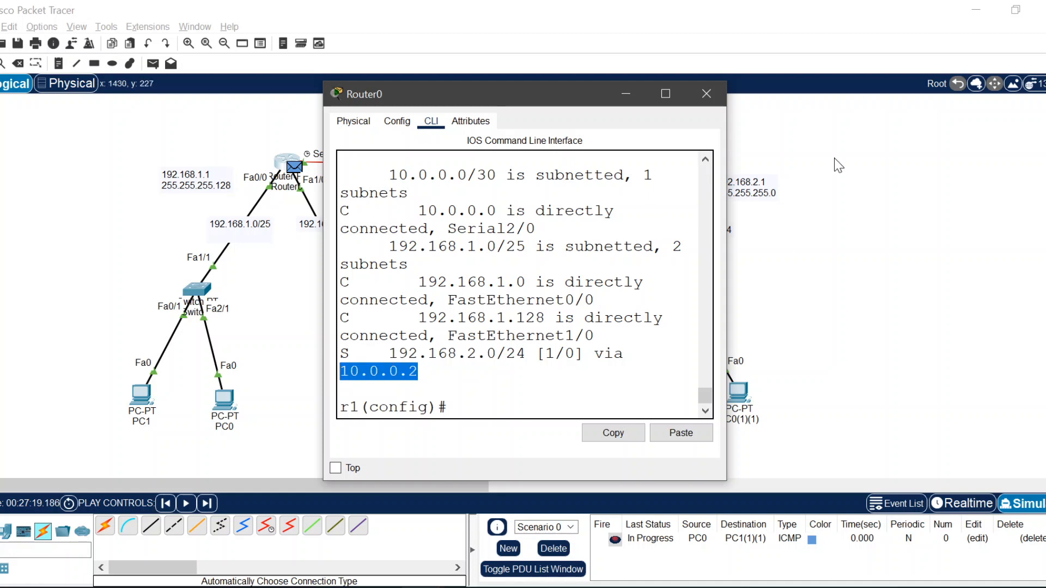
{"action": "left_click", "coordinate": [706, 94]}
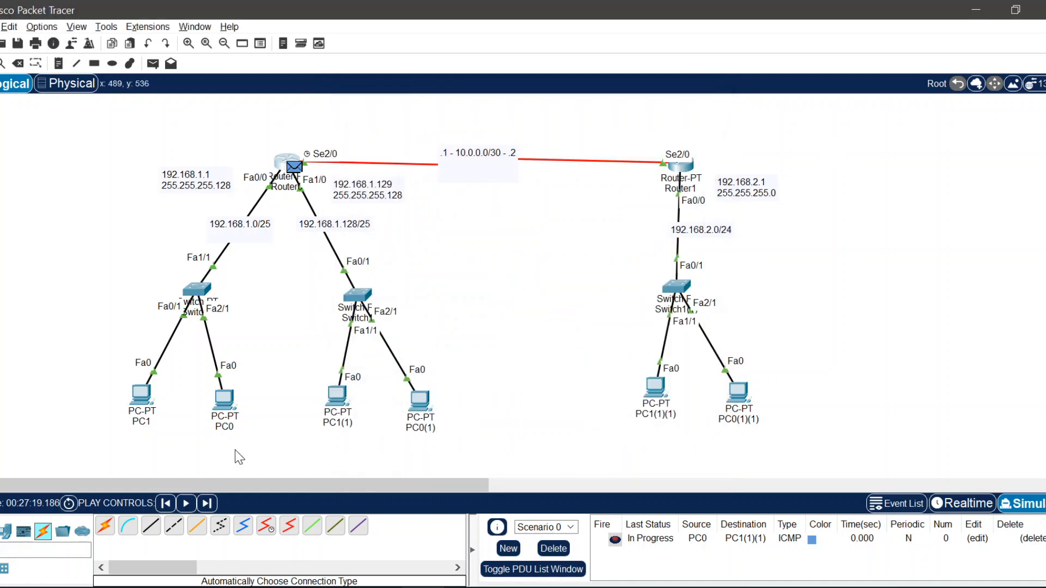
- Play the simulation until the packet passes Router1, pause it, and examine the 192.168.2.0/24 entry in Router1's routing table
{"action": "left_click", "coordinate": [186, 503]}
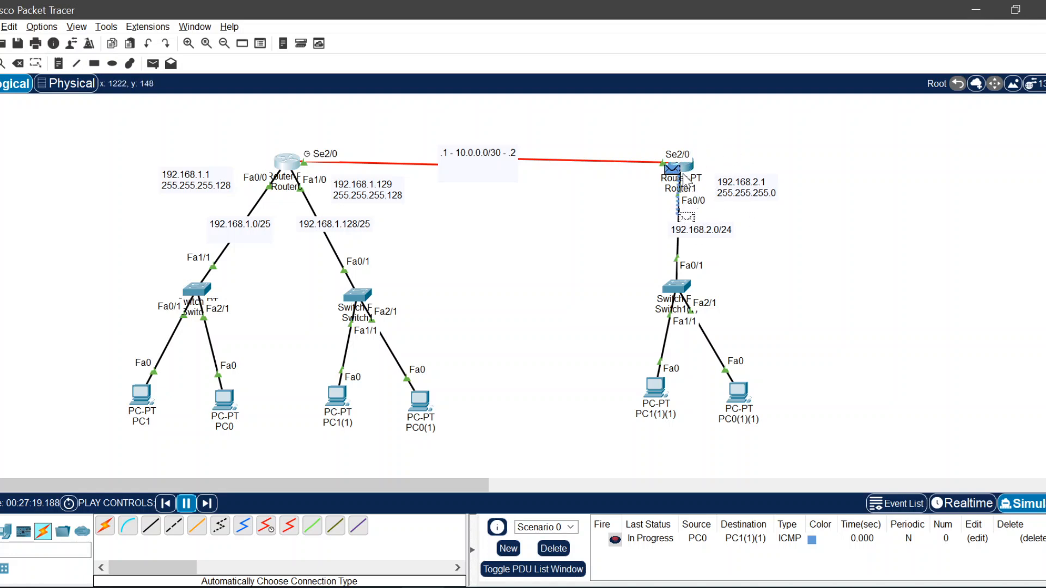
{"action": "left_click", "coordinate": [186, 503]}
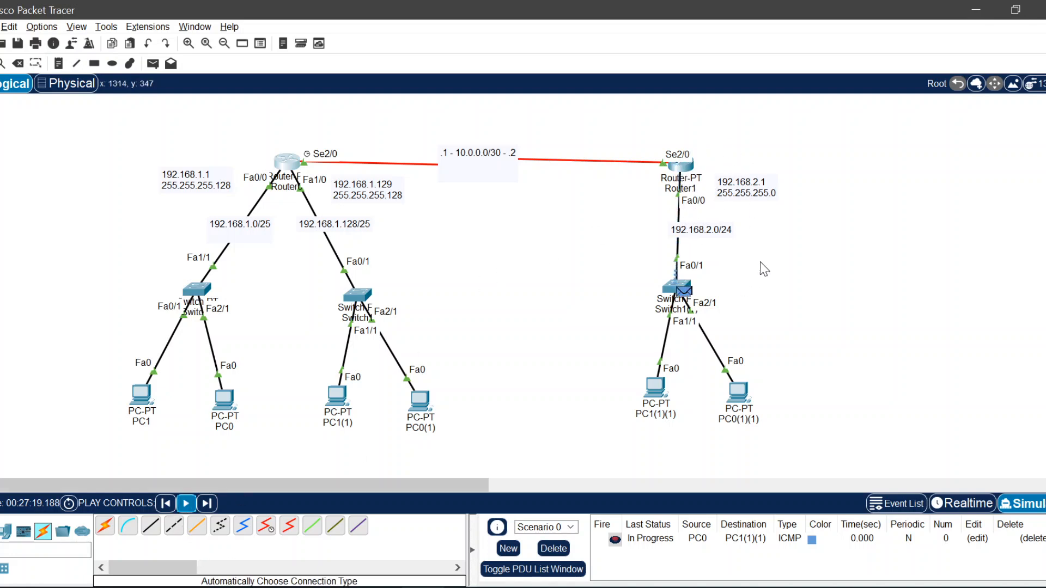
{"action": "left_click", "coordinate": [680, 165]}
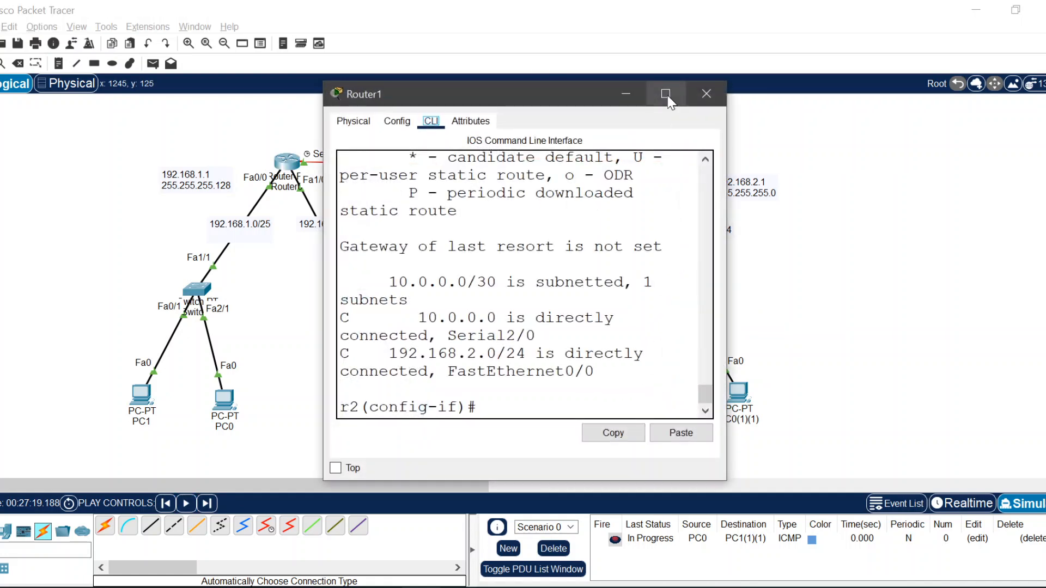
{"action": "left_click", "coordinate": [667, 97]}
{"action": "left_click_drag", "start_coordinate": [204, 478], "coordinate": [37, 477]}
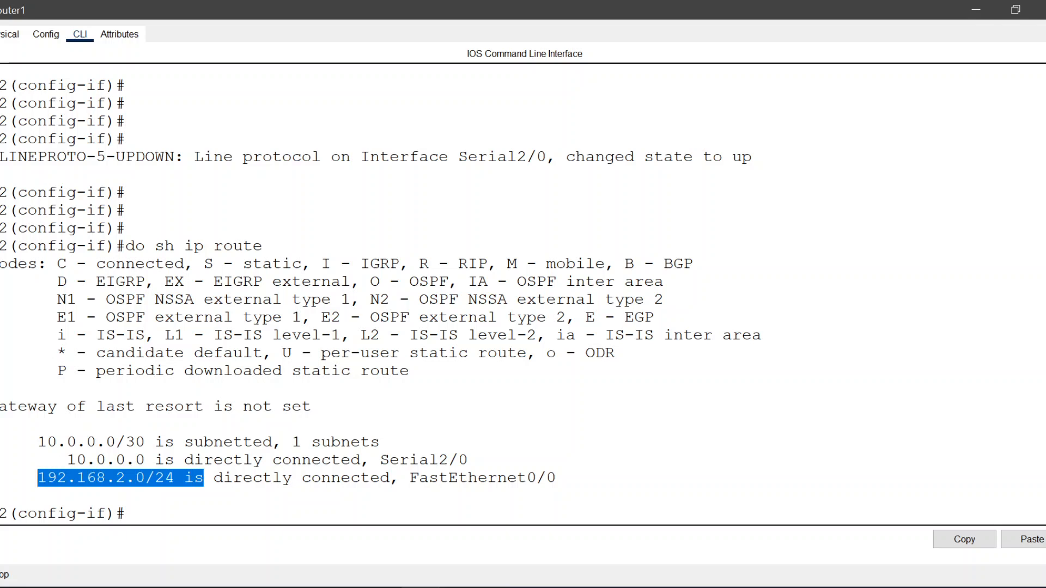
{"action": "left_click_drag", "start_coordinate": [175, 477], "coordinate": [38, 478]}
{"action": "left_click", "coordinate": [1040, 9]}
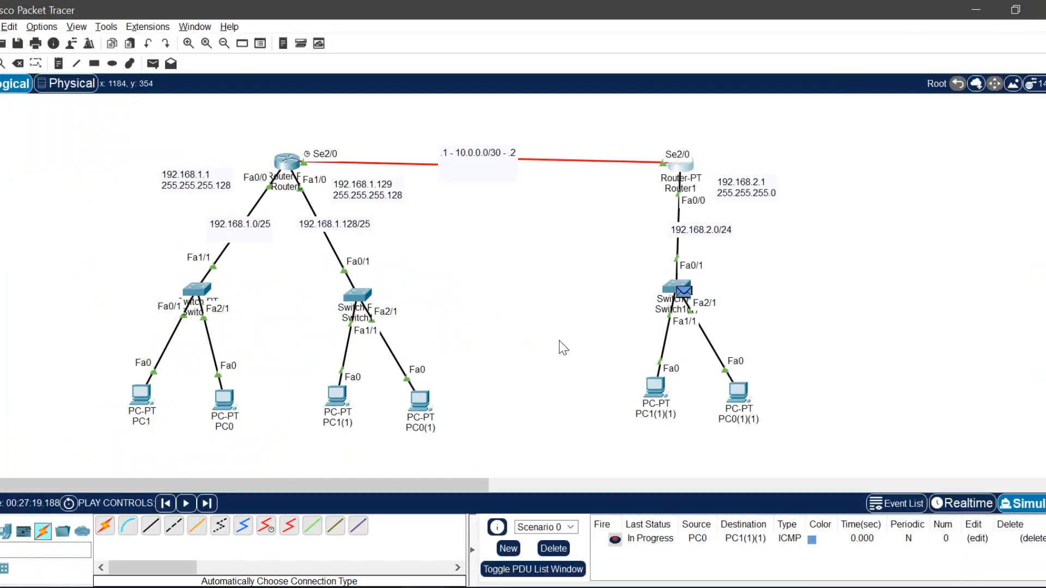
- Play the simulation until the packet reaches PC1(1)(1), and continue with its reply back to Router1, pausing it there
{"action": "left_click", "coordinate": [186, 503]}
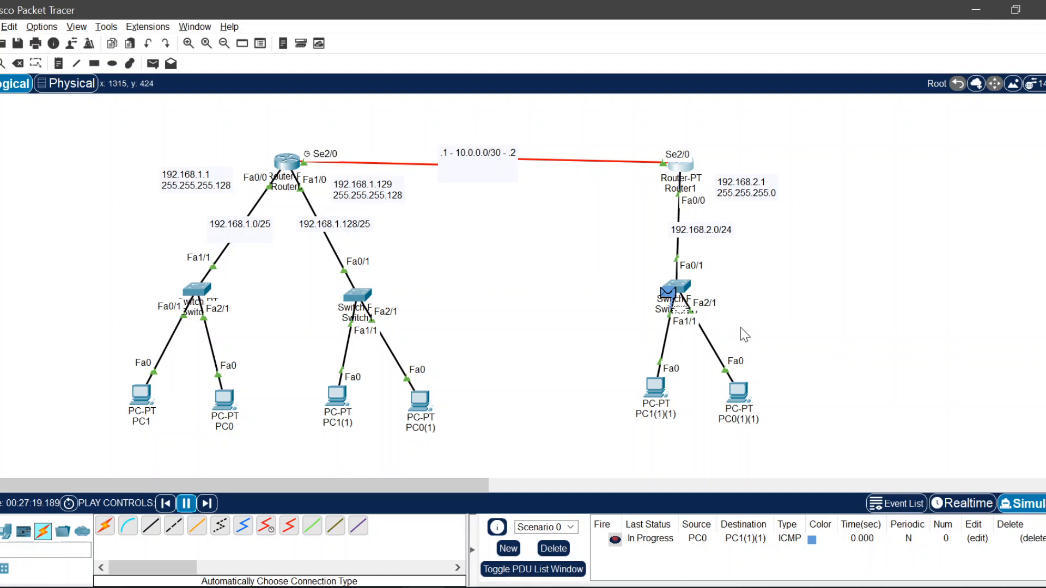
{"action": "left_click", "coordinate": [208, 503]}
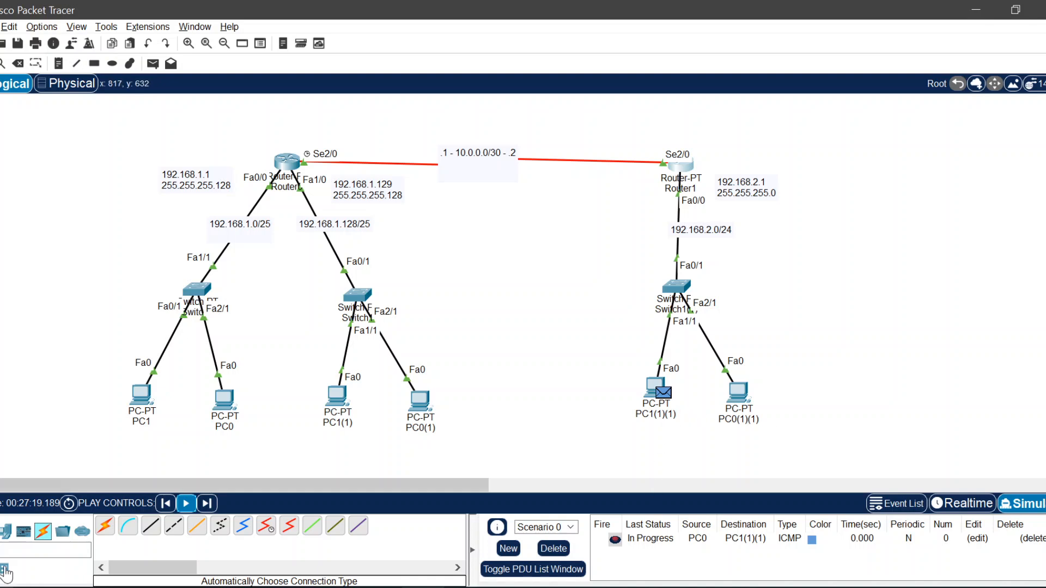
{"action": "left_click", "coordinate": [189, 508]}
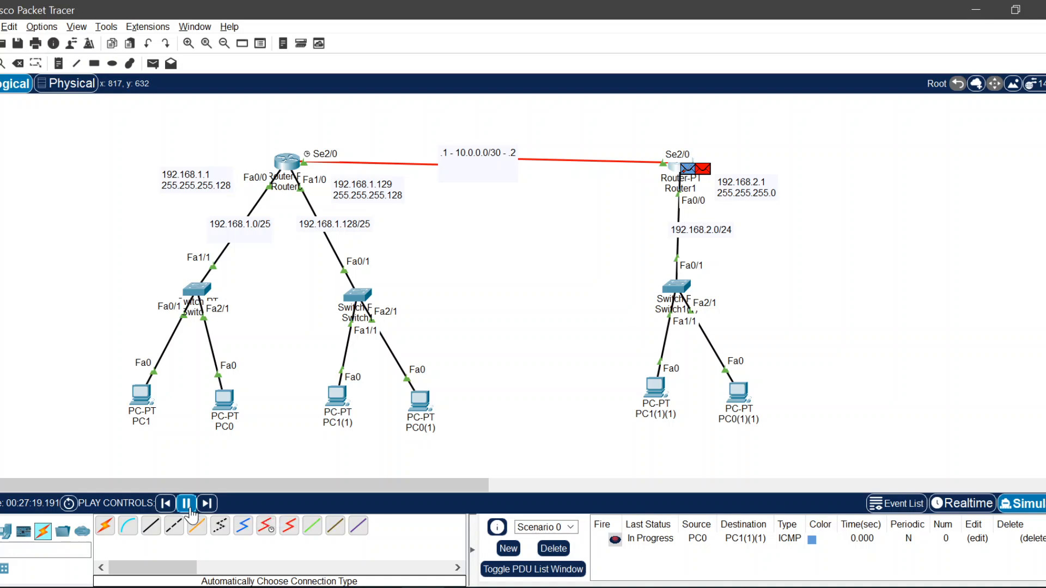
{"action": "left_click", "coordinate": [186, 503]}
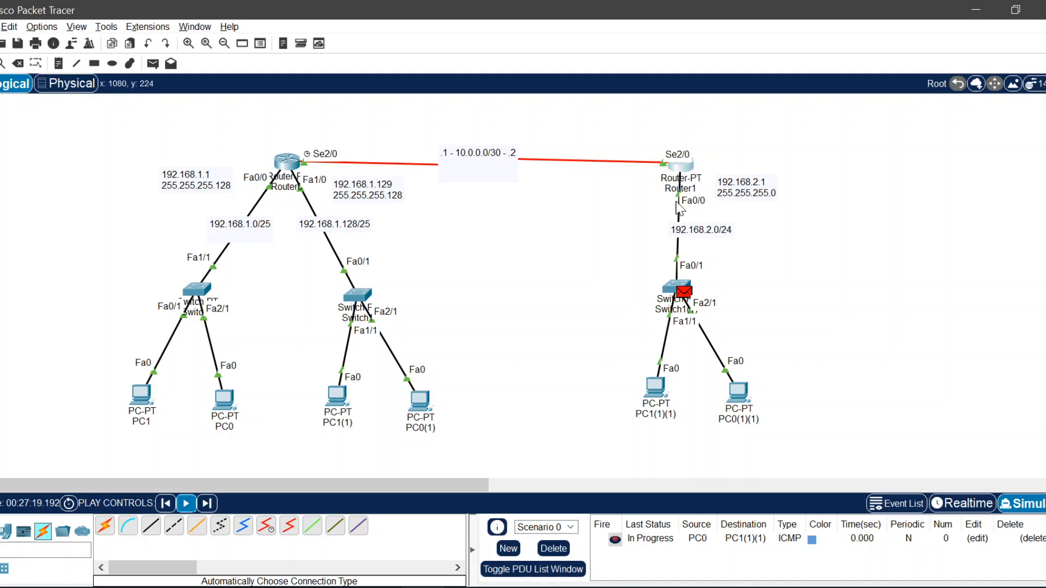
- Open Router1's command line, examine the connected-network entries in its routing table, and move the restored window aside
{"action": "left_click", "coordinate": [680, 164]}
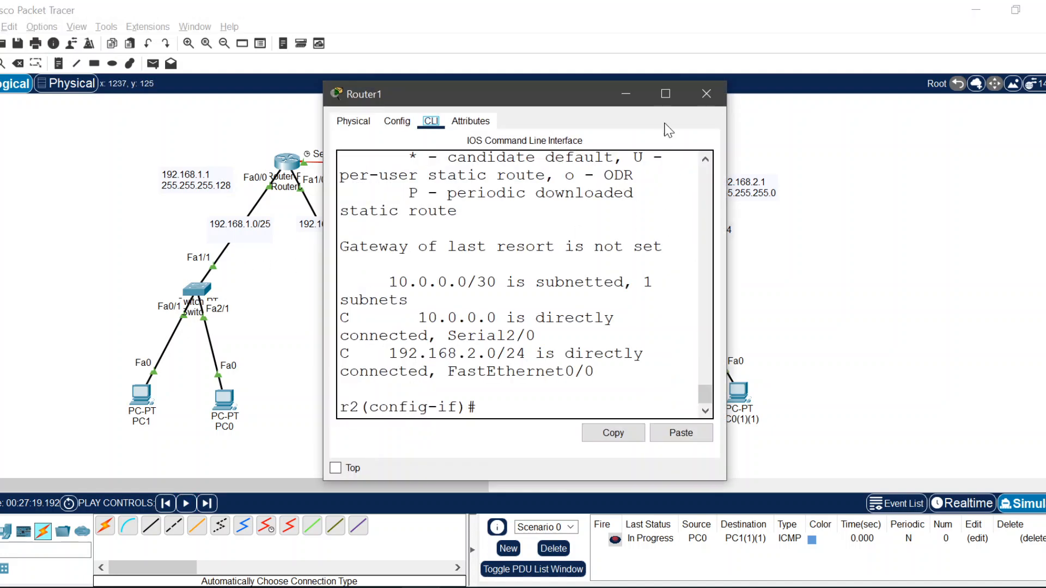
{"action": "left_click", "coordinate": [666, 93]}
{"action": "left_click_drag", "start_coordinate": [38, 442], "coordinate": [564, 491]}
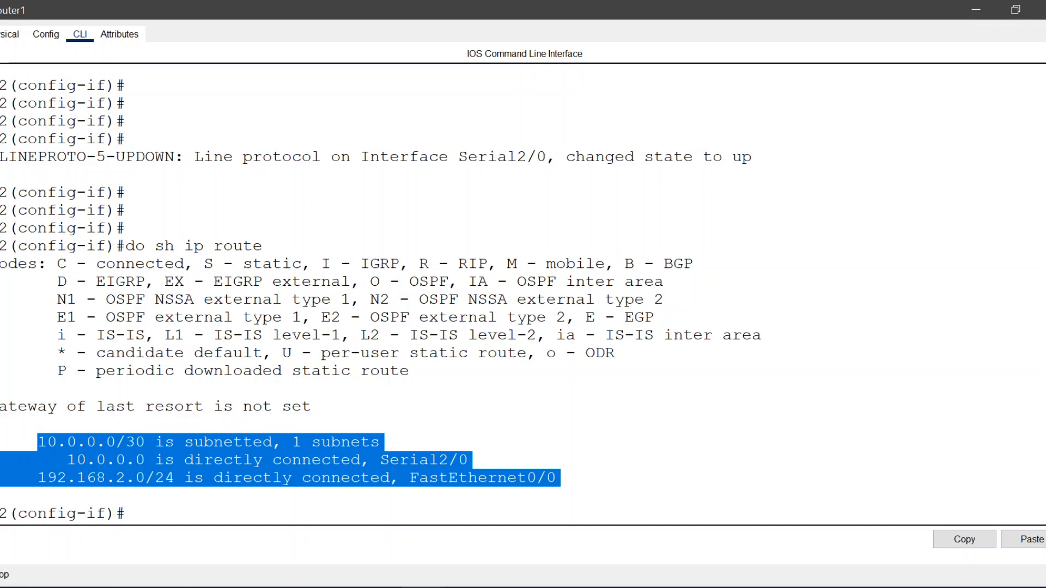
{"action": "left_click", "coordinate": [557, 478]}
{"action": "left_click_drag", "start_coordinate": [556, 478], "coordinate": [2, 443]}
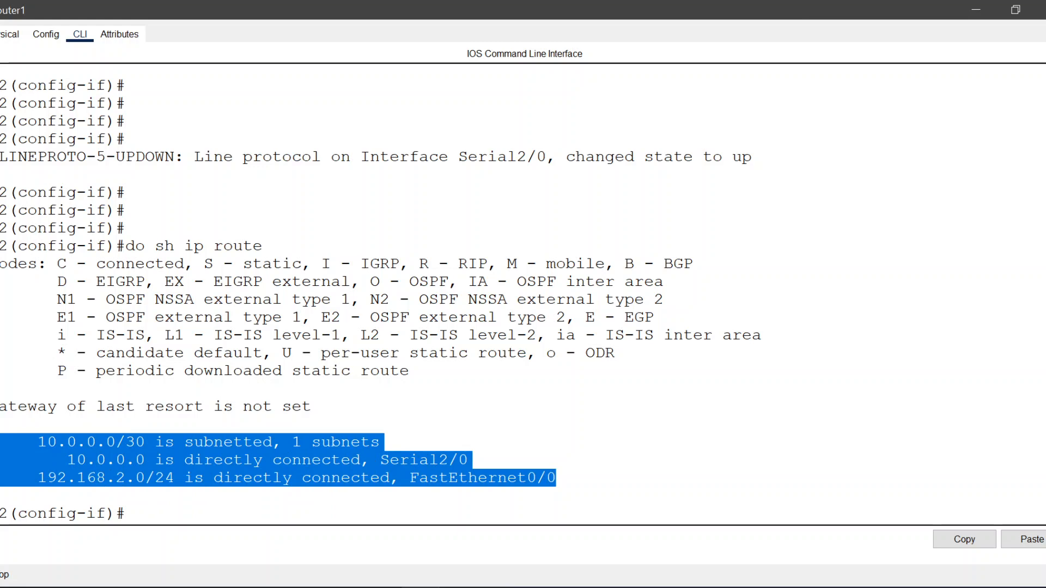
{"action": "left_click_drag", "start_coordinate": [714, 7], "coordinate": [923, 236]}
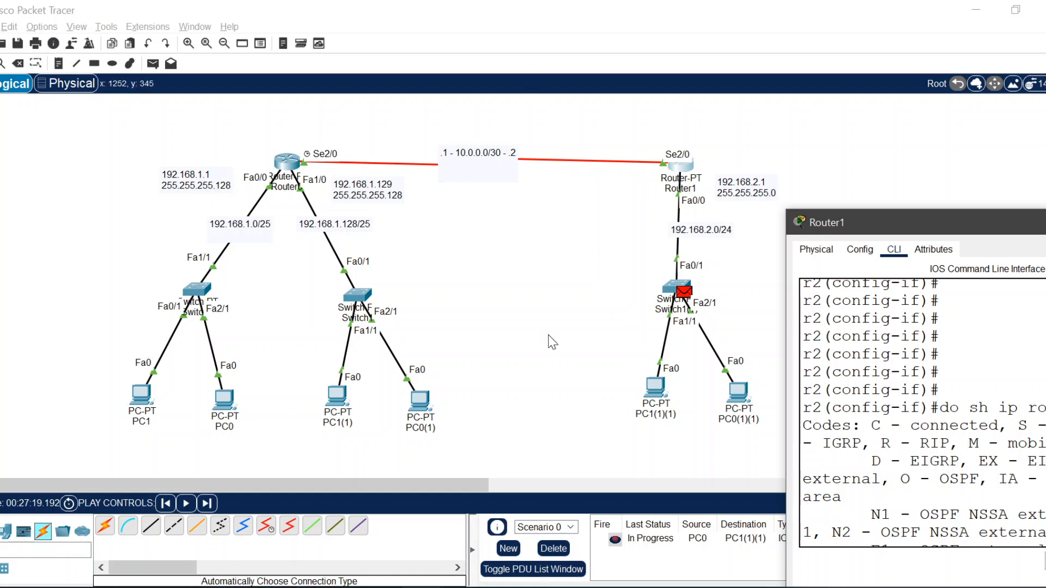
- Switch to Google Meet, stop presenting the screen, and leave the call
{"action": "left_click", "coordinate": [153, 552]}
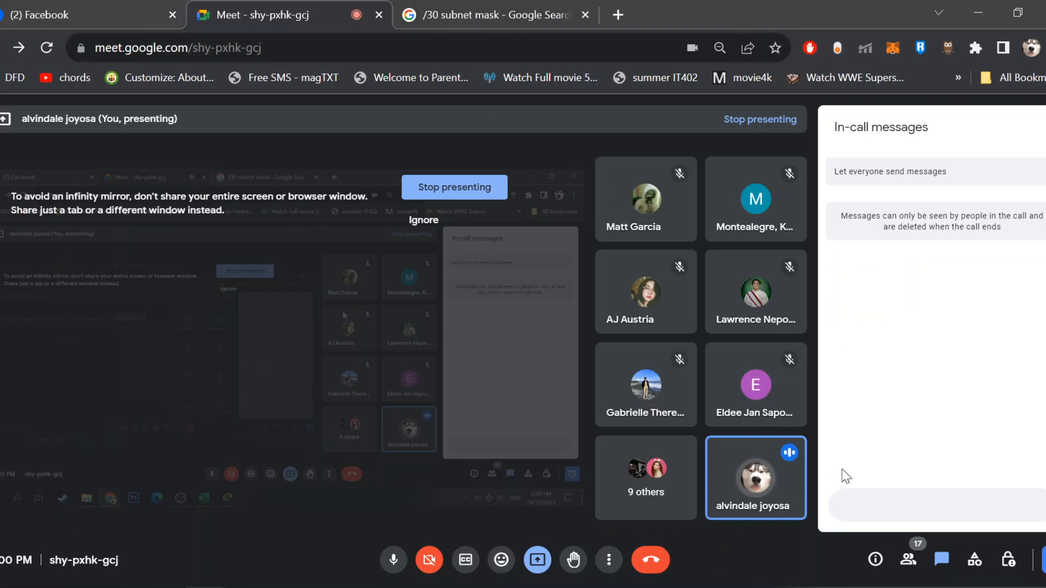
{"action": "left_click", "coordinate": [451, 191]}
{"action": "left_click", "coordinate": [454, 186]}
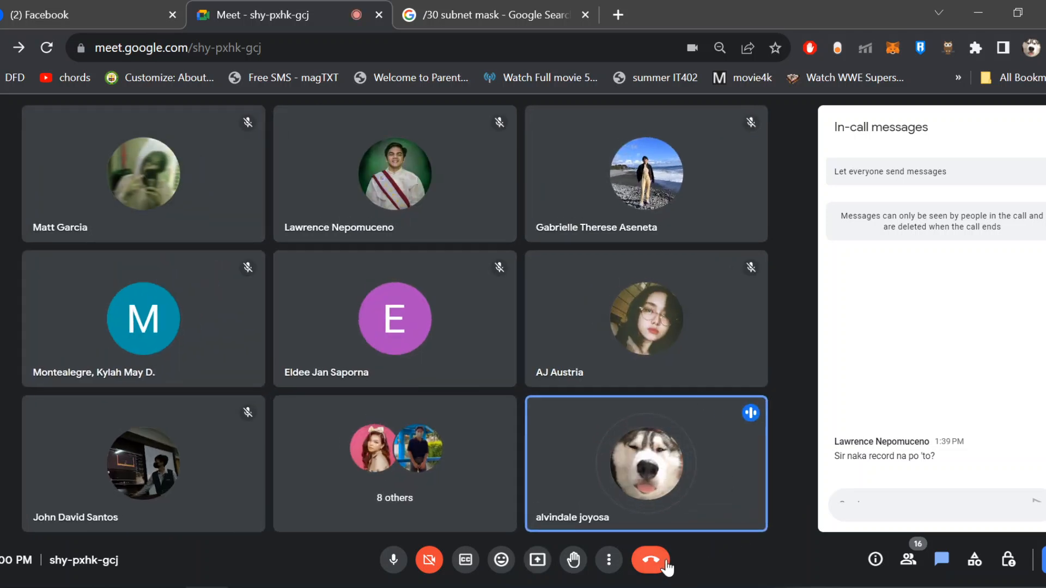
{"action": "left_click", "coordinate": [665, 565]}
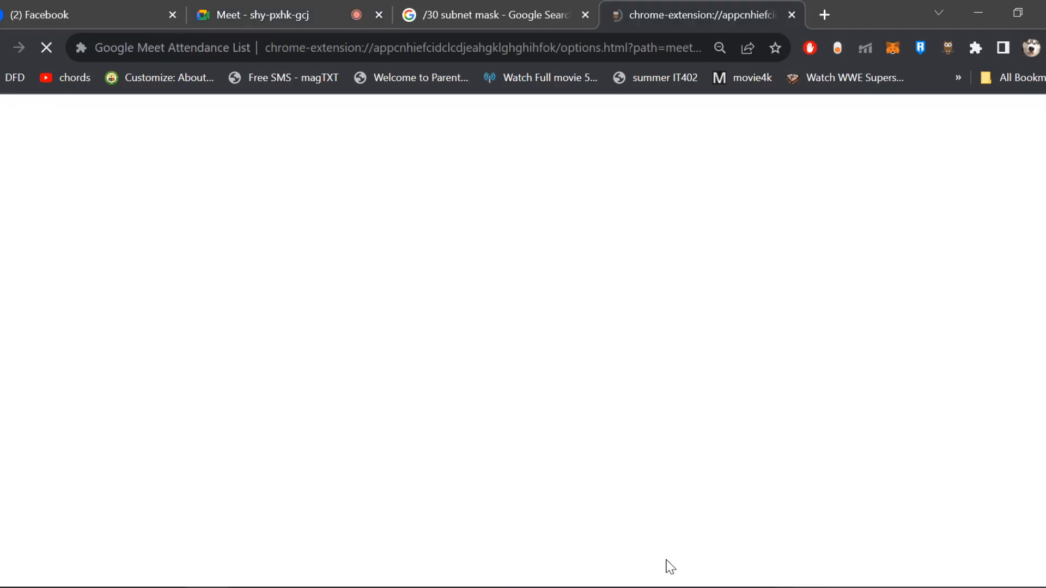
- Return to the Google Meet home screen and start a new instant meeting
{"action": "left_click", "coordinate": [263, 3]}
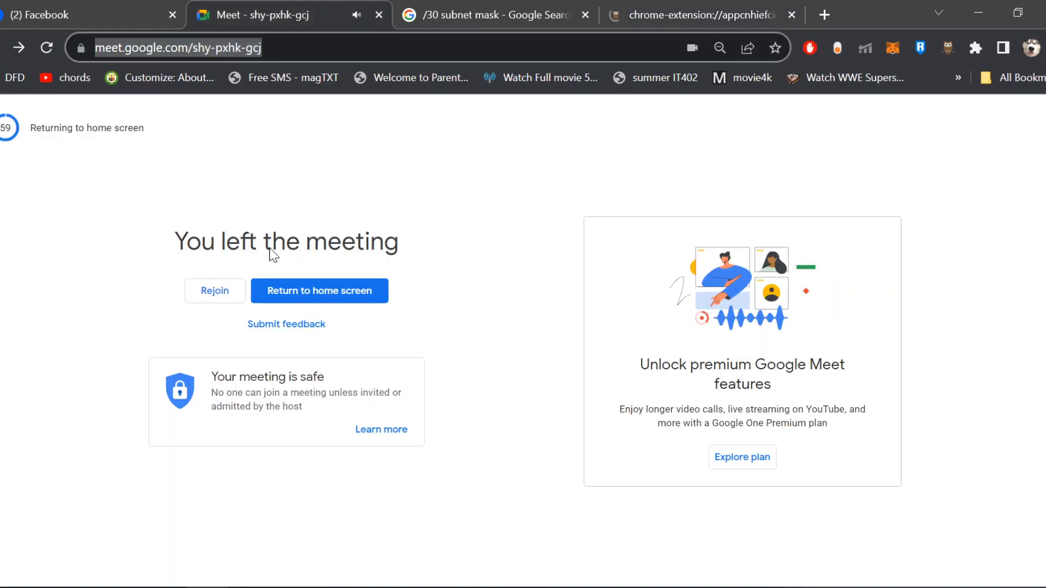
{"action": "left_click", "coordinate": [311, 298]}
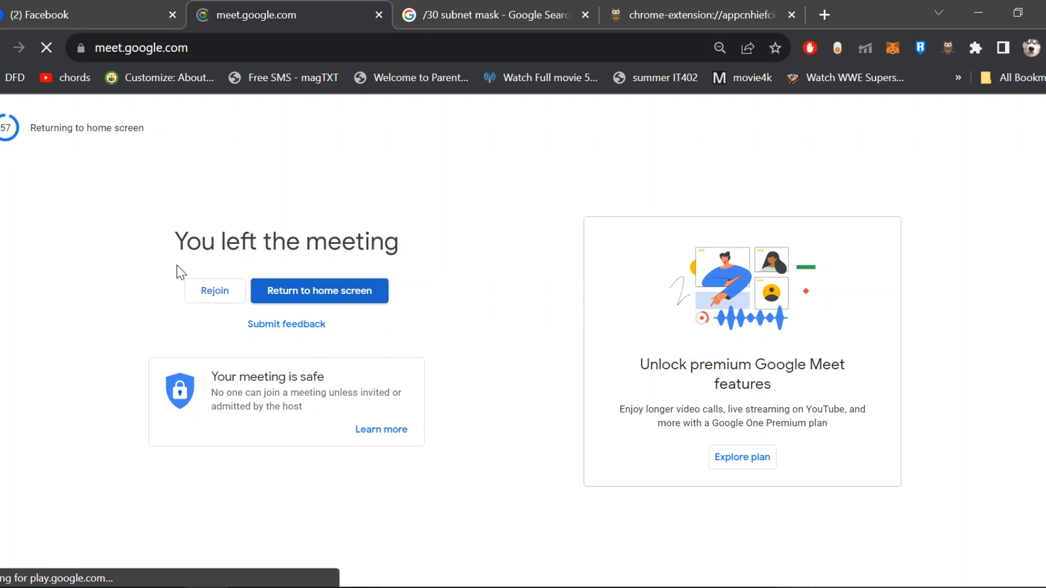
{"action": "left_click", "coordinate": [119, 412]}
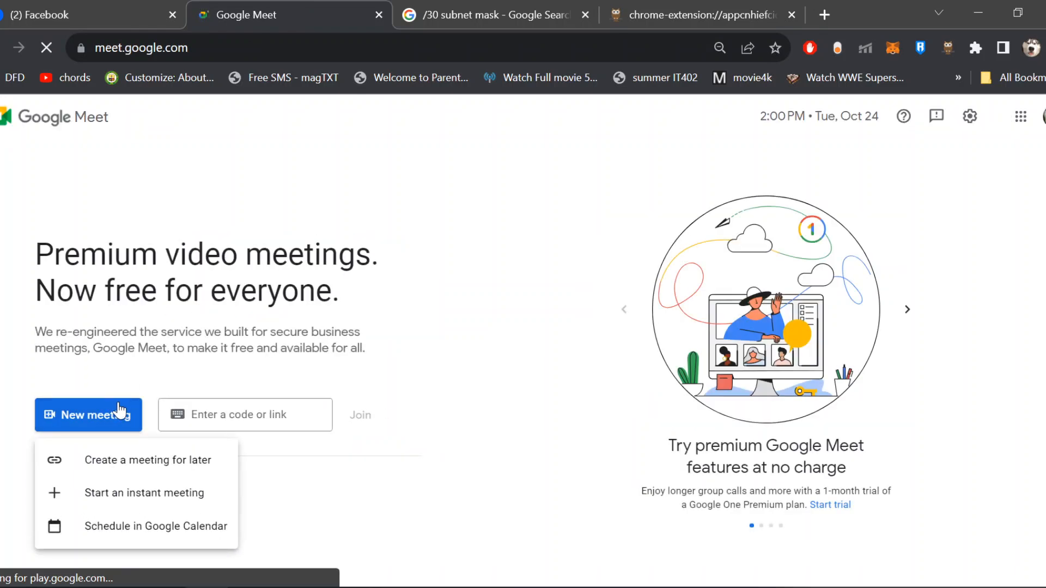
{"action": "left_click", "coordinate": [134, 495]}
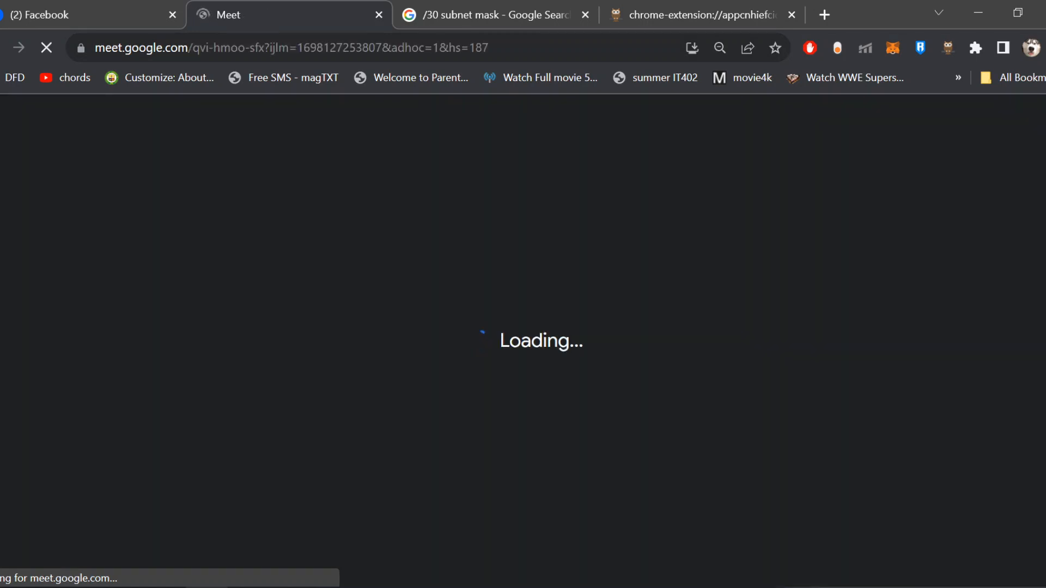
- Copy the new meeting's link and mute the microphone
{"action": "left_click", "coordinate": [180, 48]}
{"action": "key", "text": "ctrl+c"}
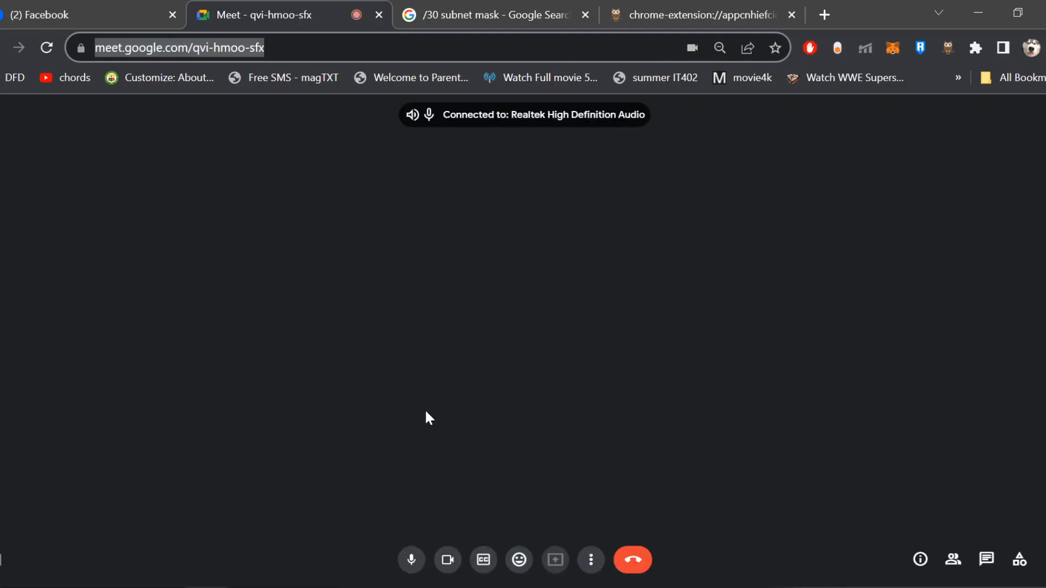
{"action": "left_click", "coordinate": [394, 561]}
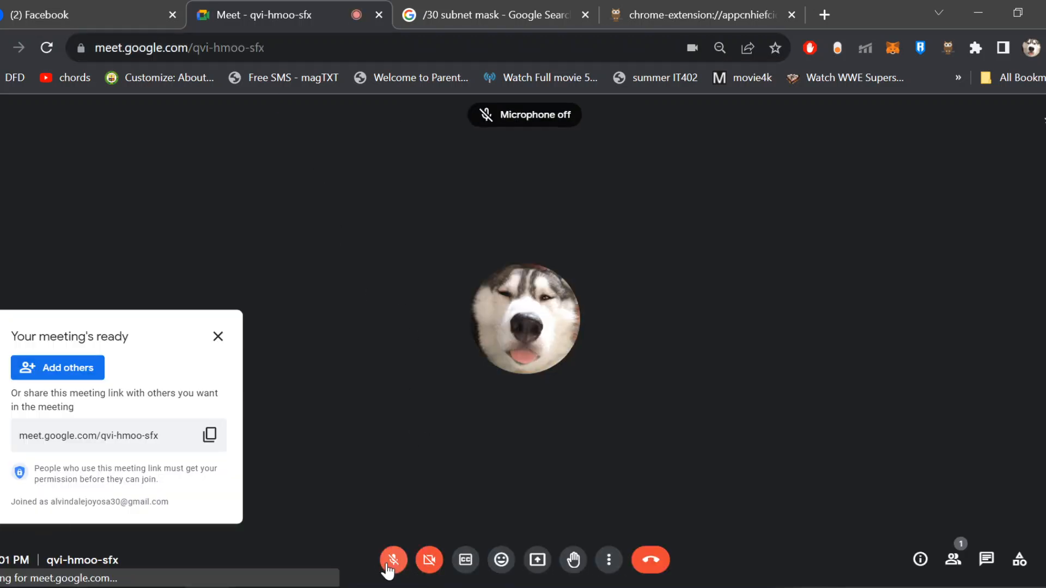
- Switch to Facebook, close the private chat, and send the copied meeting link to the WCC QC IT 304 group chat
{"action": "left_click", "coordinate": [114, 7]}
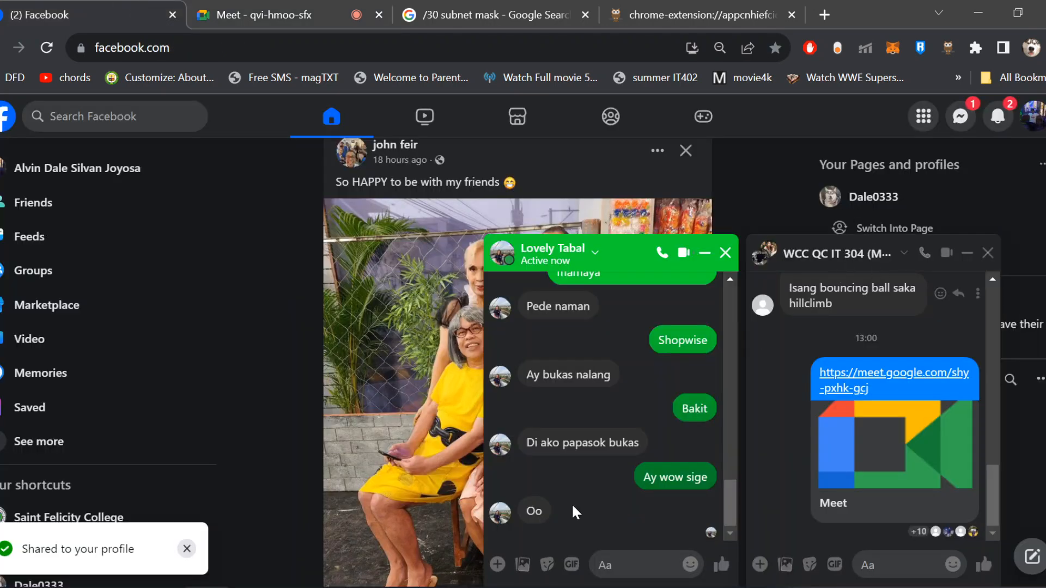
{"action": "left_click", "coordinate": [725, 254]}
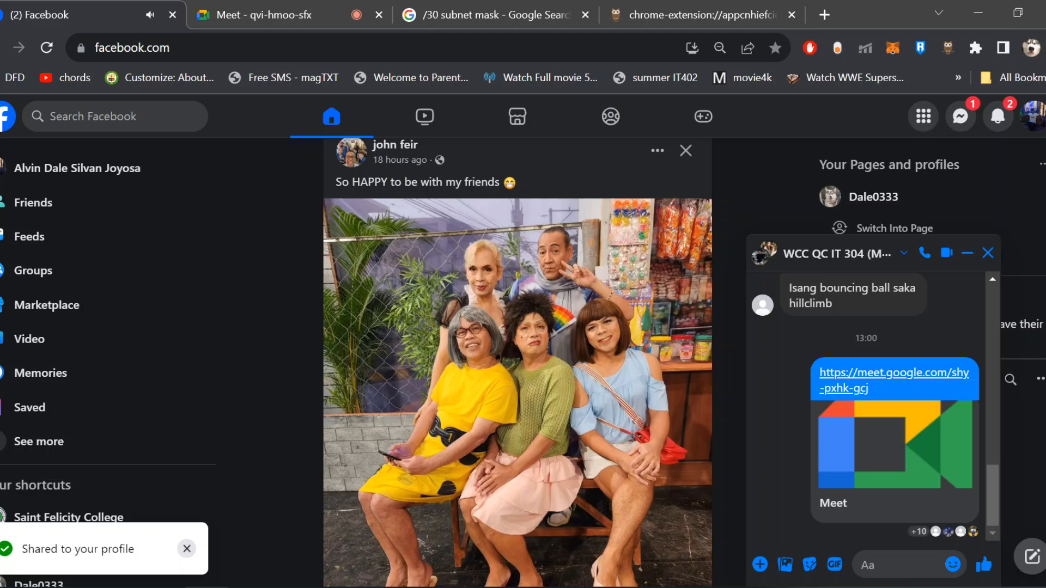
{"action": "key", "text": "ctrl+v"}
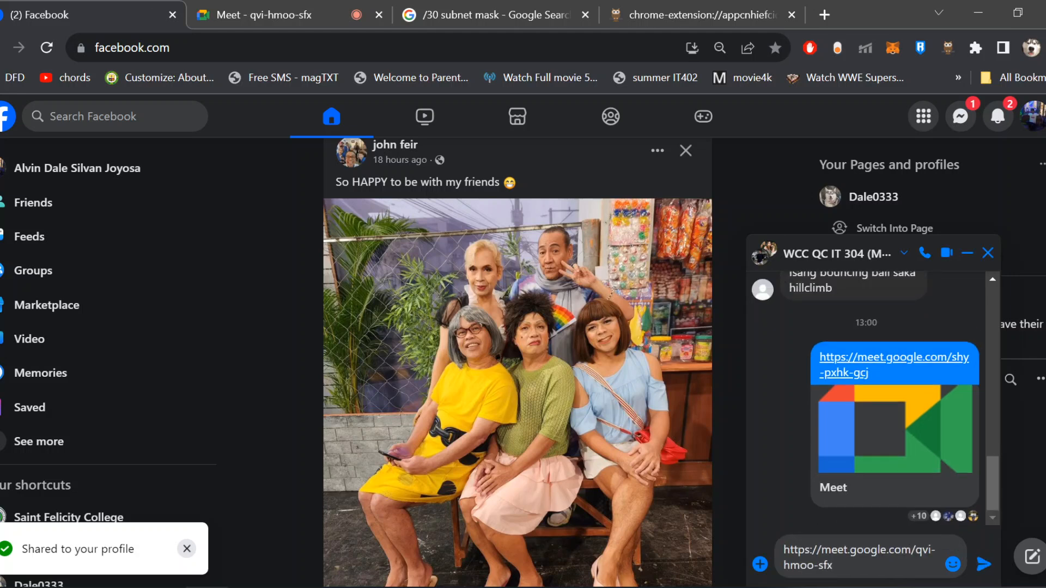
{"action": "key", "text": "Return"}
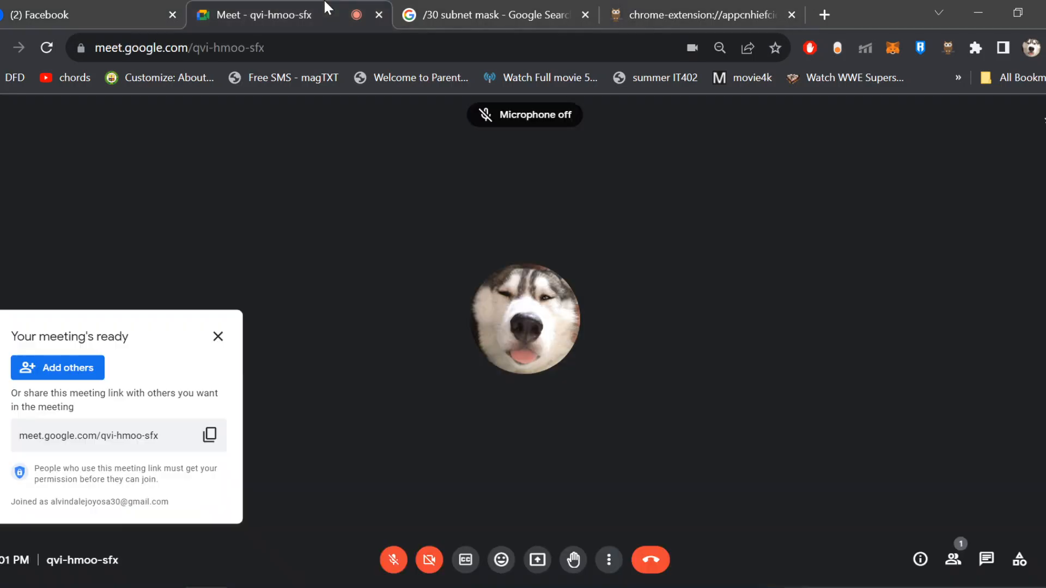
- Turn the microphone back on in the Meet call, and close the Router1 window and the meeting-ready card
{"action": "left_click", "coordinate": [326, 2]}
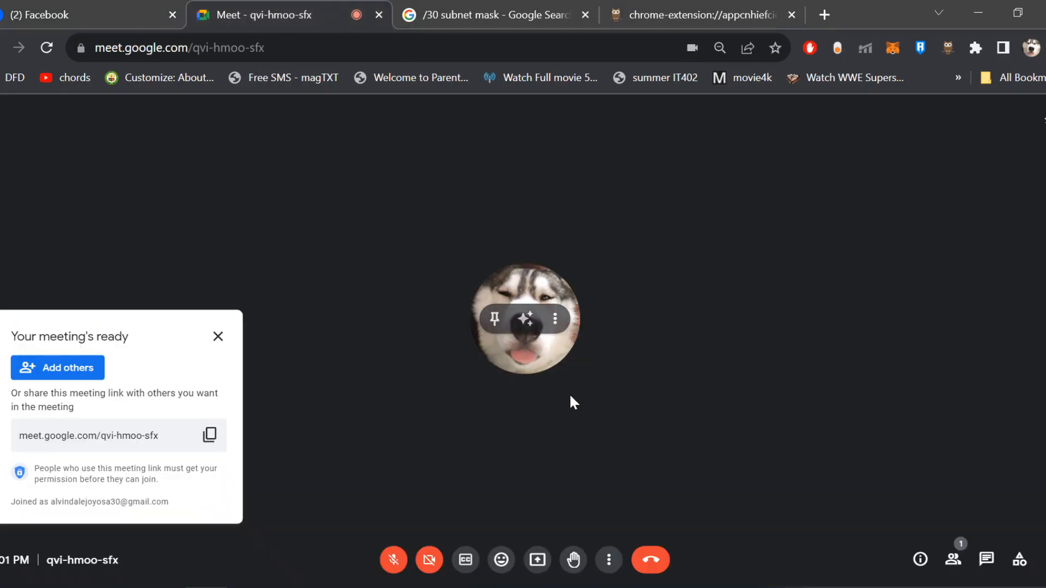
{"action": "left_click", "coordinate": [393, 560]}
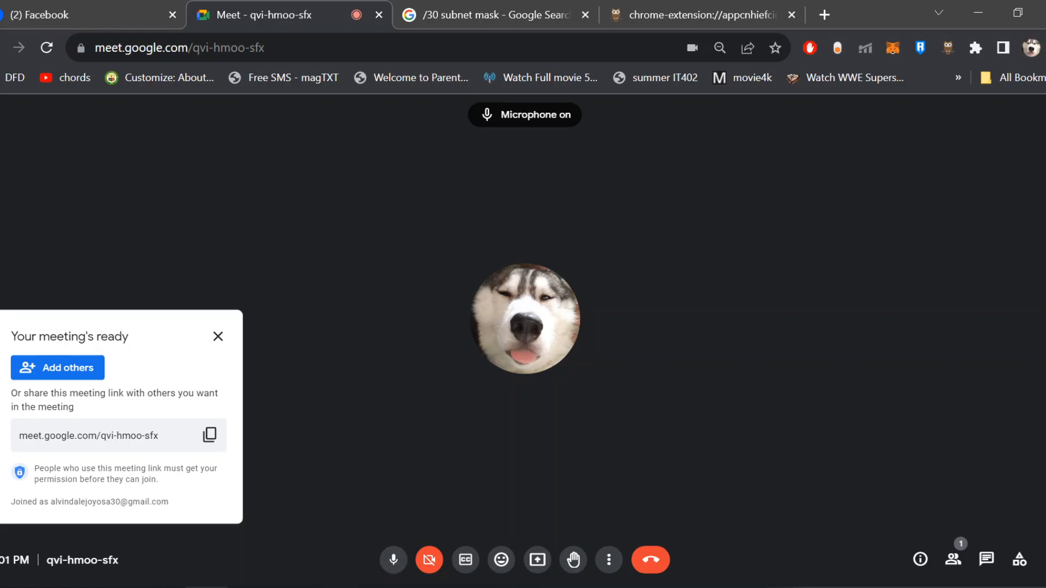
{"action": "mouse_move", "coordinate": [423, 587]}
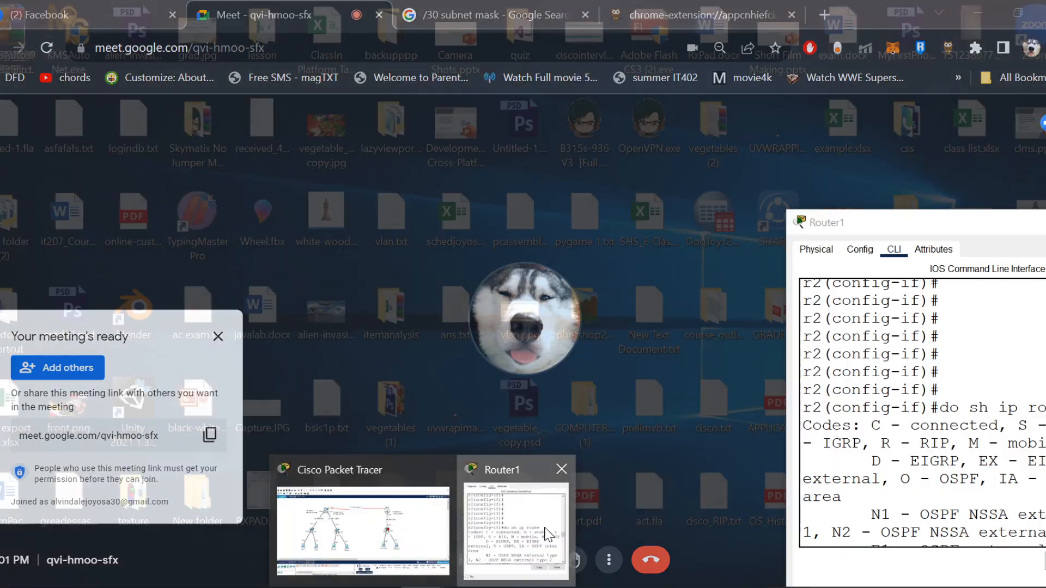
{"action": "left_click", "coordinate": [515, 531]}
{"action": "left_click_drag", "start_coordinate": [907, 227], "coordinate": [546, 201]}
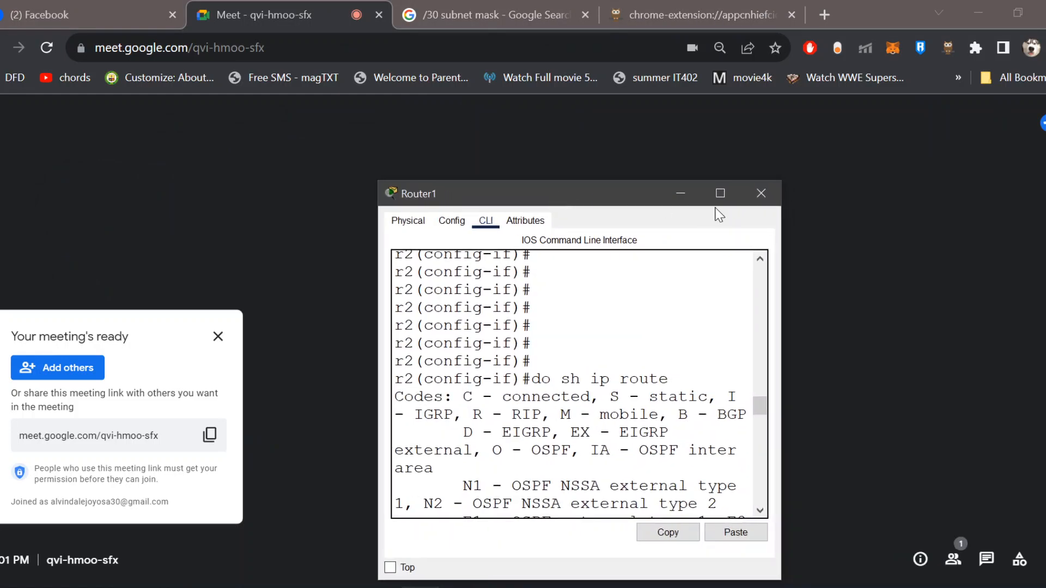
{"action": "left_click", "coordinate": [761, 194]}
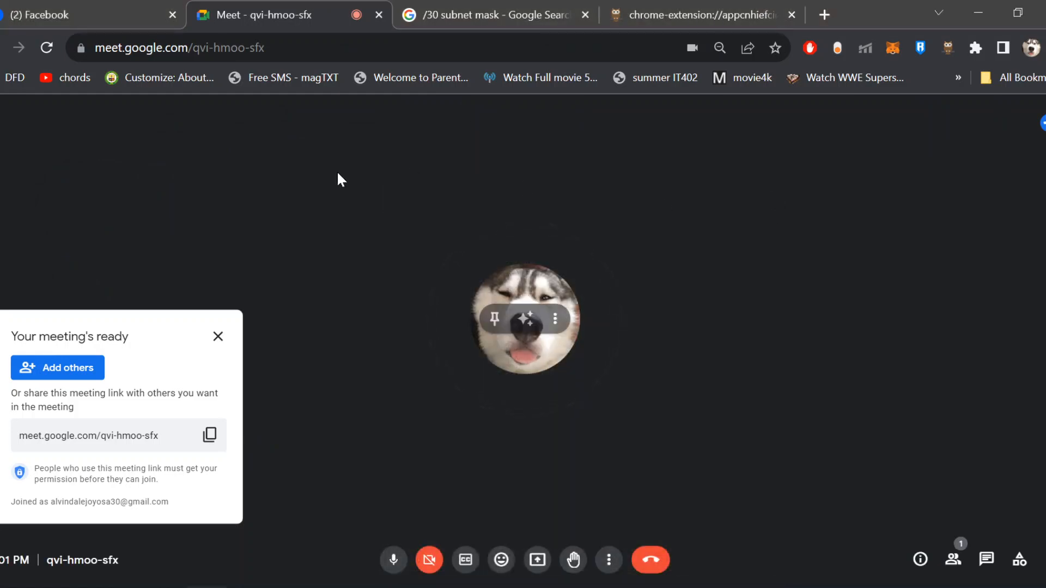
{"action": "left_click", "coordinate": [218, 337]}
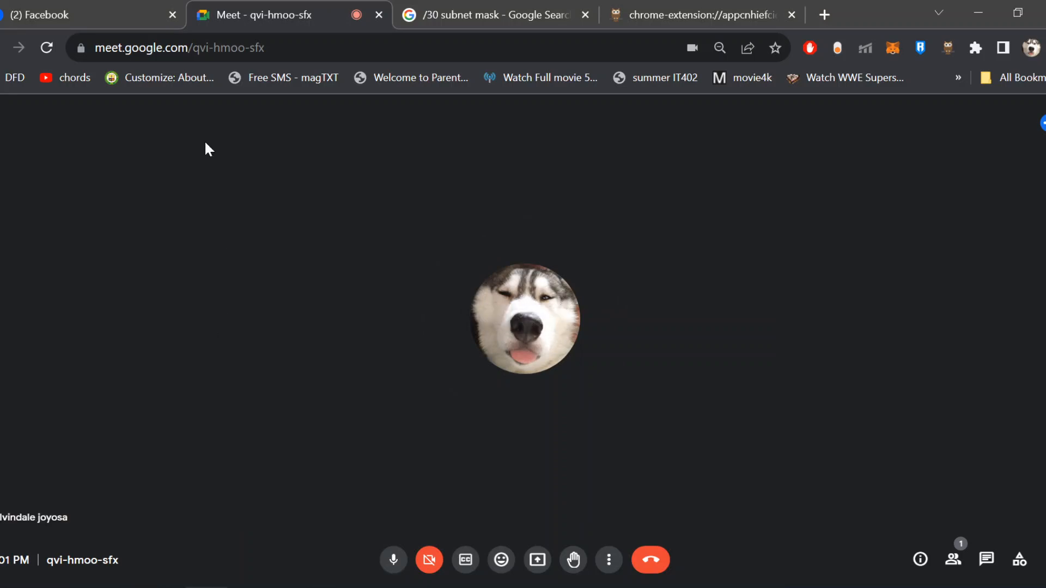
- Check the Facebook group chat, return to the meeting, and admit the first participant and everyone waiting to join
{"action": "left_click", "coordinate": [91, 7]}
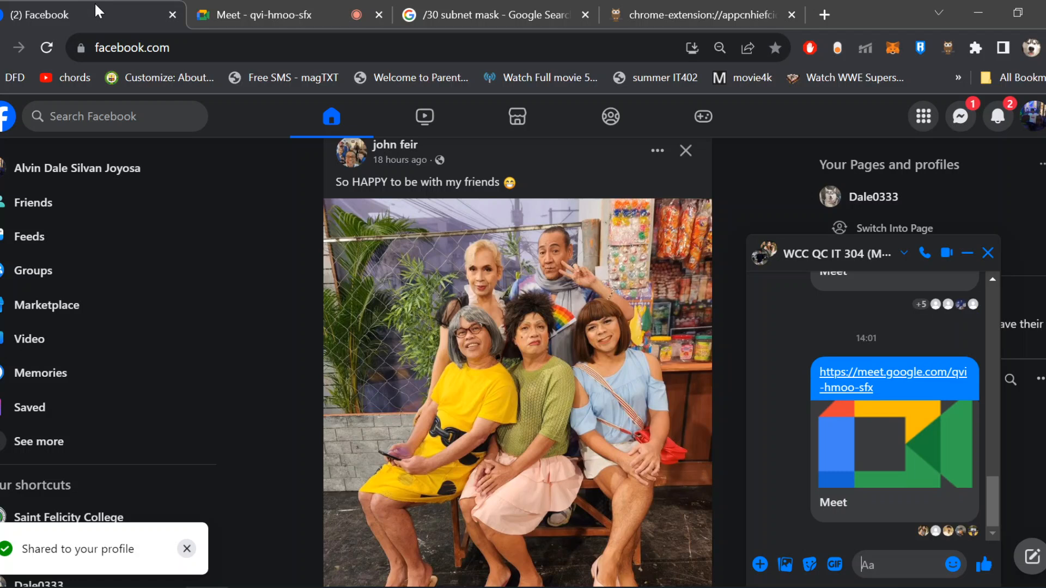
{"action": "left_click", "coordinate": [292, 8]}
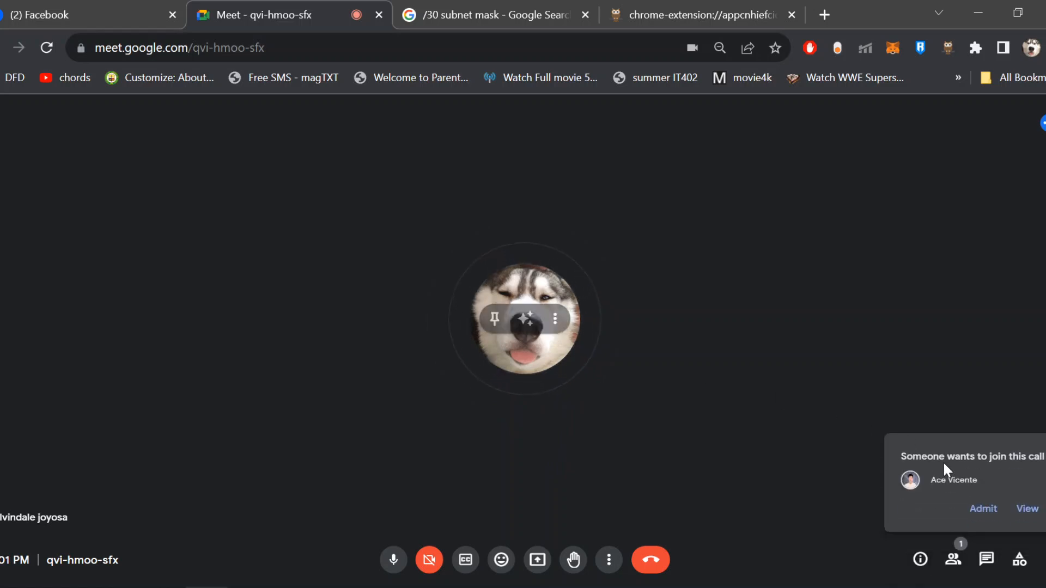
{"action": "left_click", "coordinate": [983, 508]}
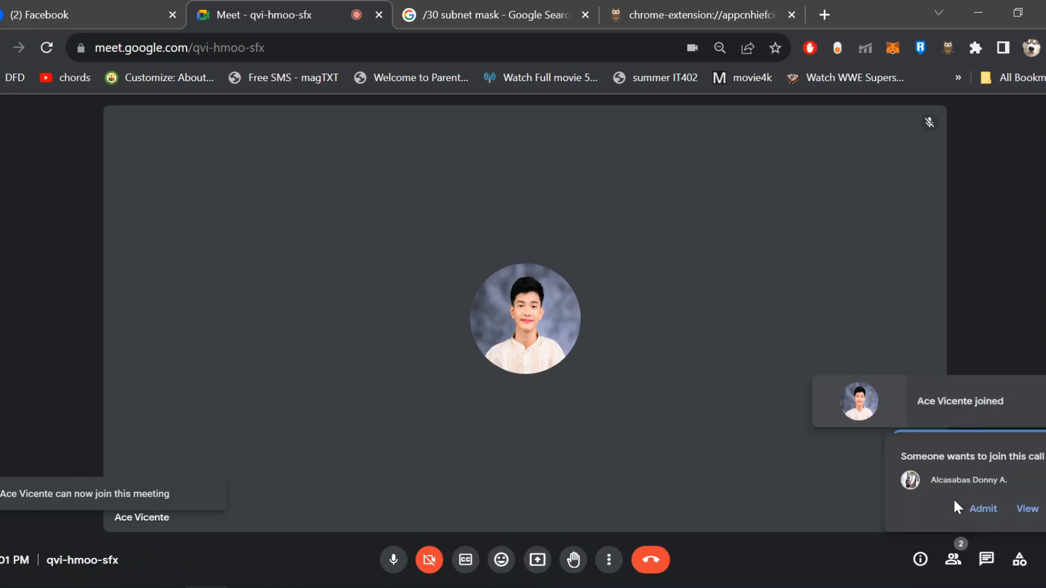
{"action": "left_click", "coordinate": [1022, 519]}
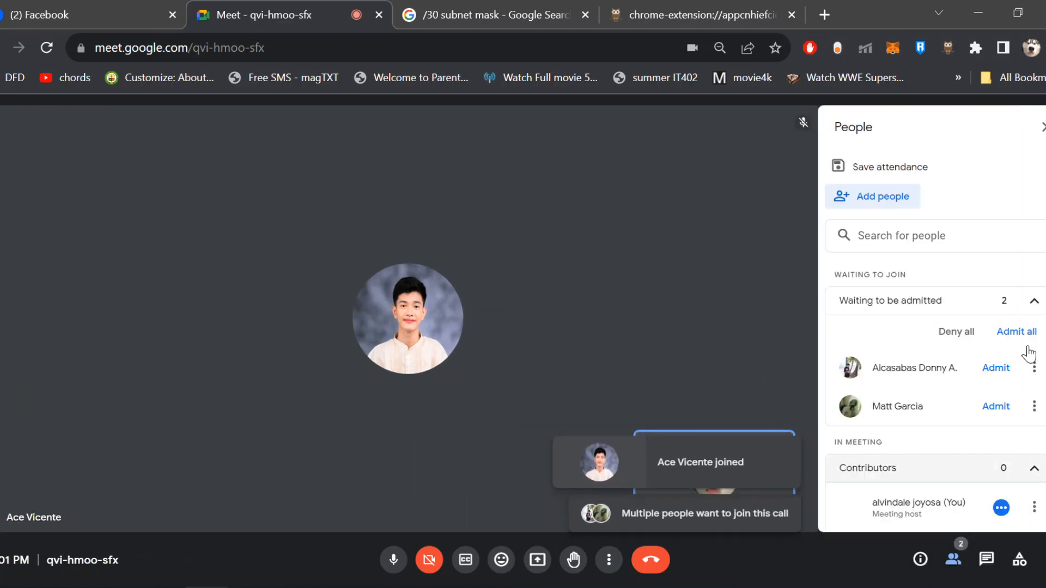
{"action": "left_click", "coordinate": [1028, 339]}
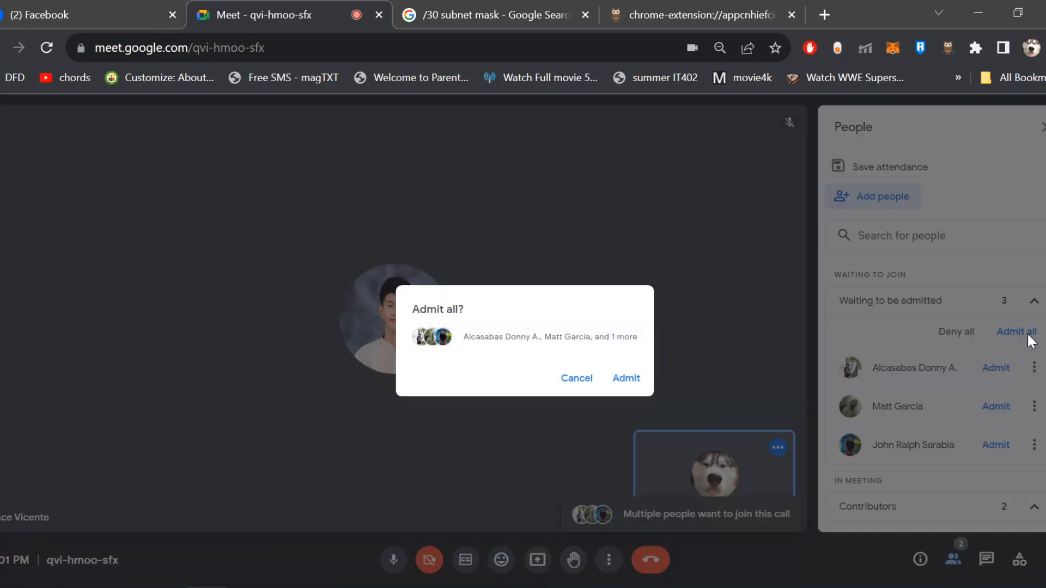
{"action": "left_click", "coordinate": [626, 378]}
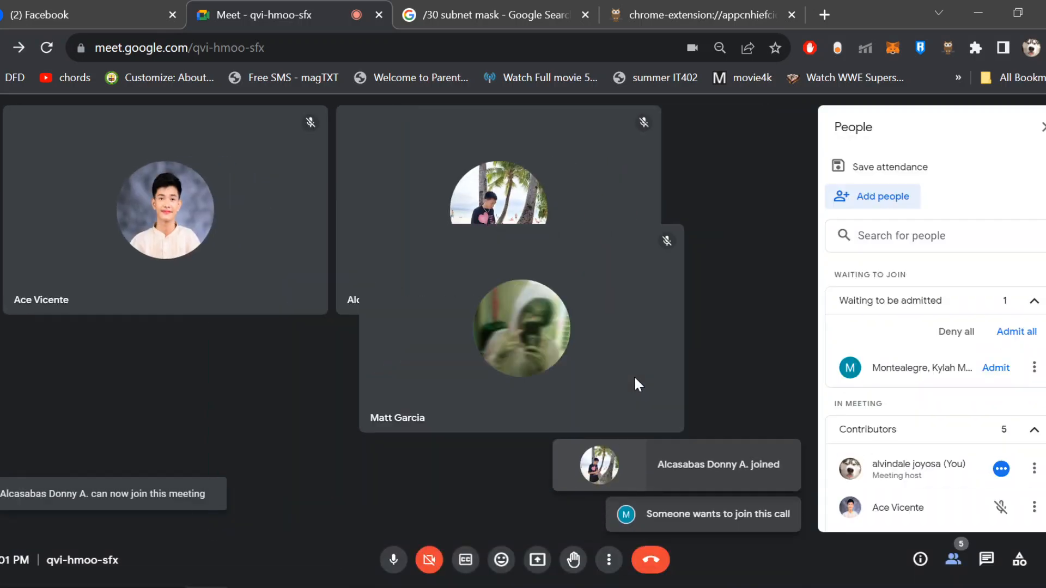
- Admit the next two groups of participants waiting to join the meeting
{"action": "left_click", "coordinate": [1014, 332]}
{"action": "left_click", "coordinate": [604, 379]}
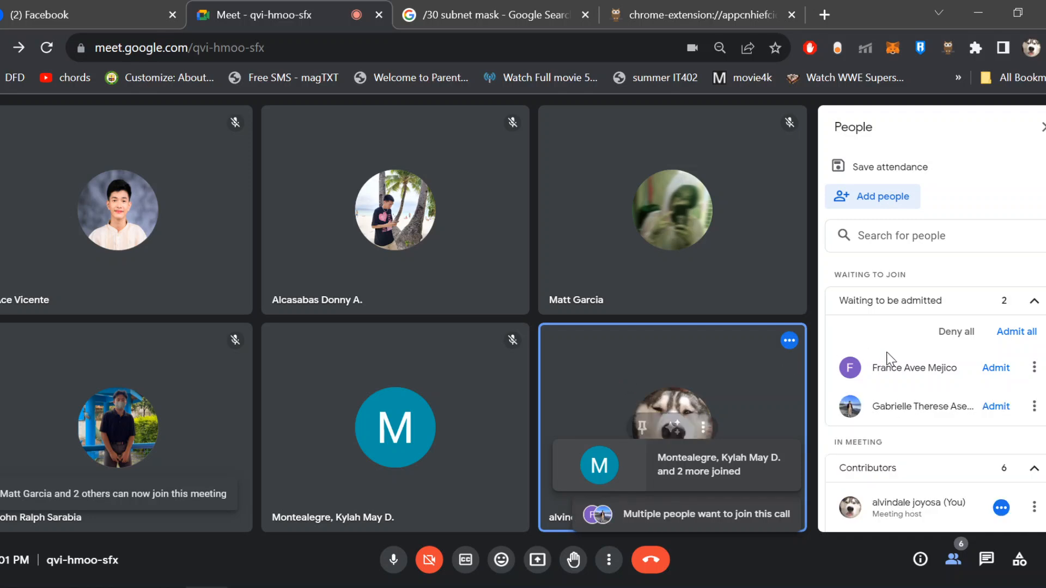
{"action": "left_click", "coordinate": [1017, 332]}
{"action": "left_click", "coordinate": [631, 379]}
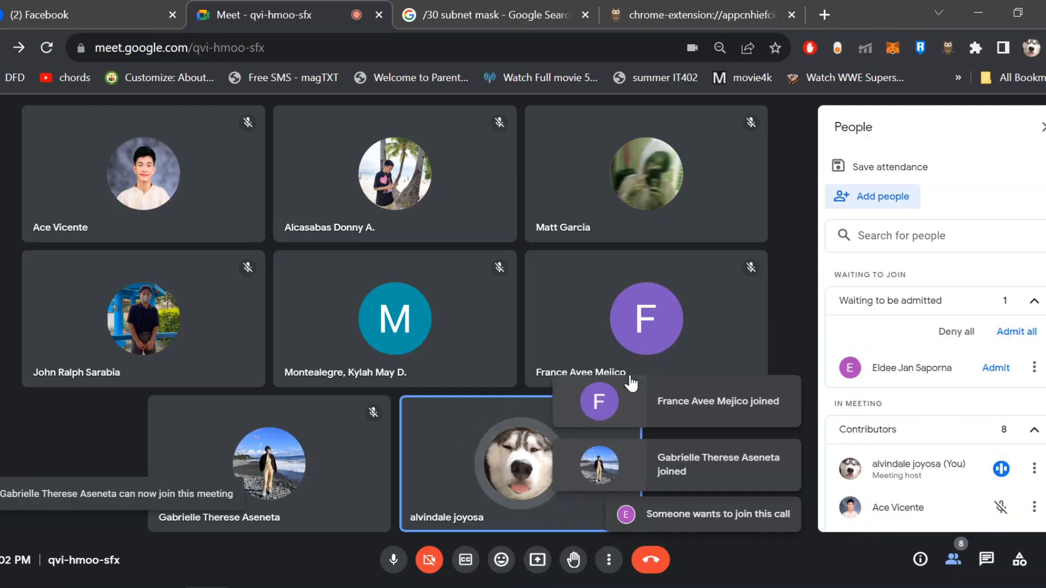
- Admit the next three people waiting to join the meeting, confirming each admission
{"action": "left_click", "coordinate": [1014, 336]}
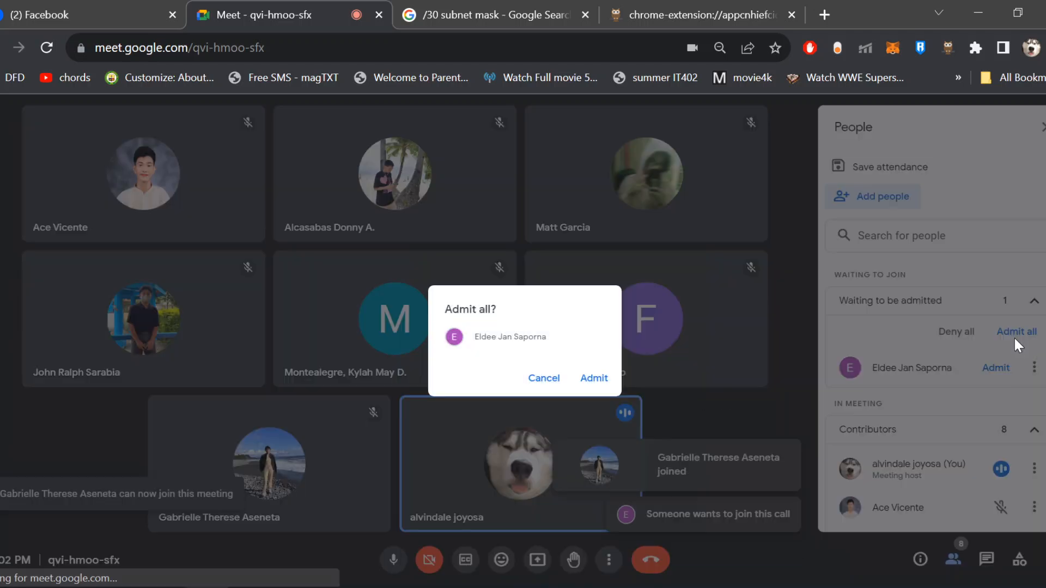
{"action": "left_click", "coordinate": [583, 377]}
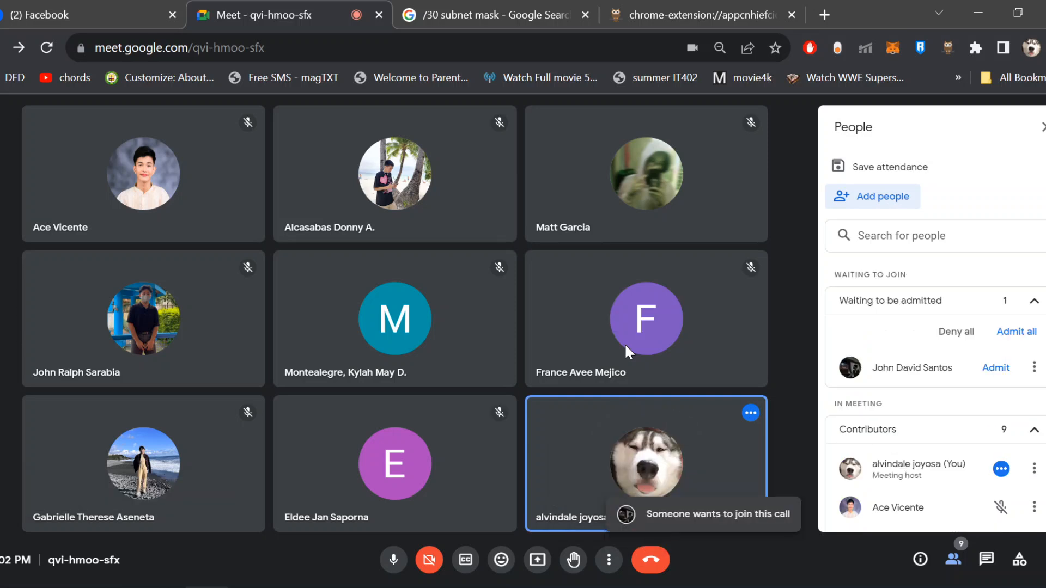
{"action": "left_click", "coordinate": [1017, 332]}
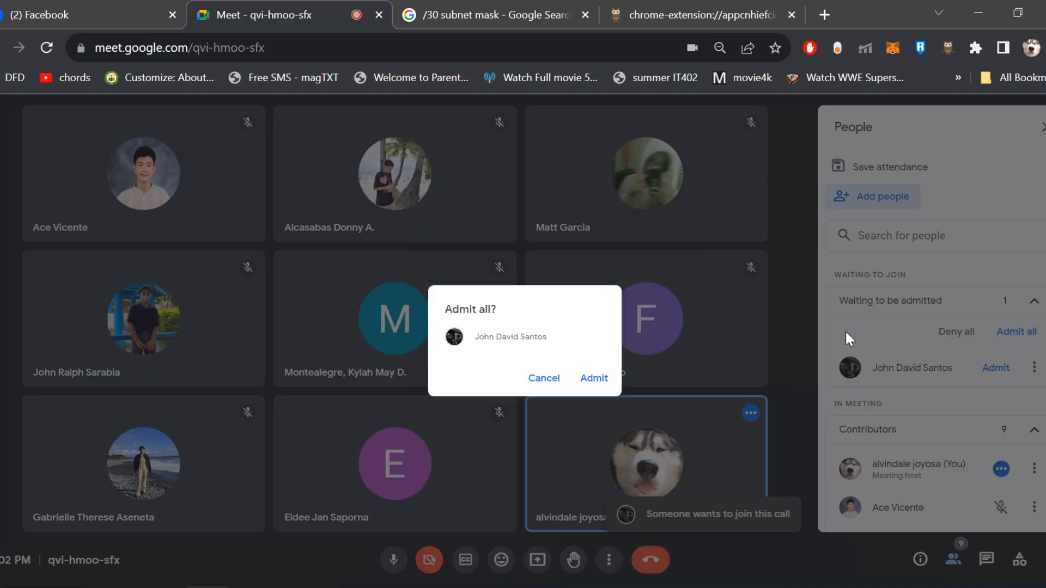
{"action": "left_click", "coordinate": [594, 377]}
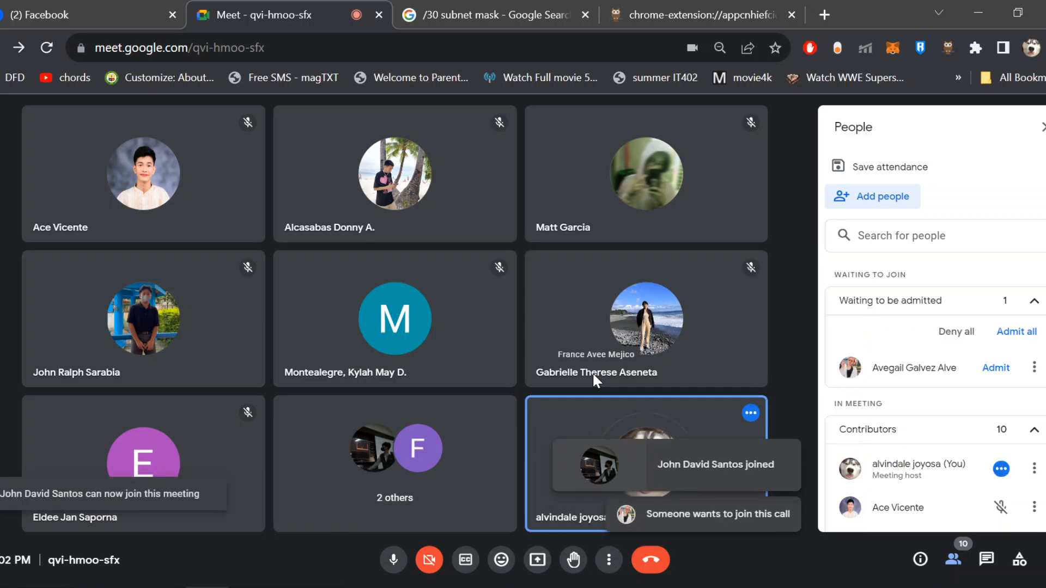
{"action": "left_click", "coordinate": [1016, 331]}
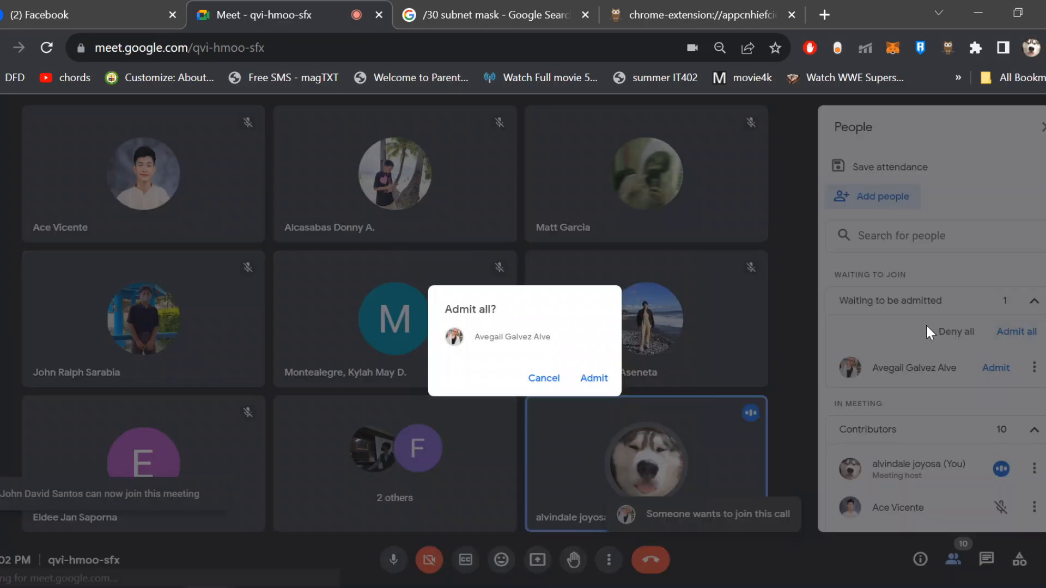
{"action": "left_click", "coordinate": [600, 375]}
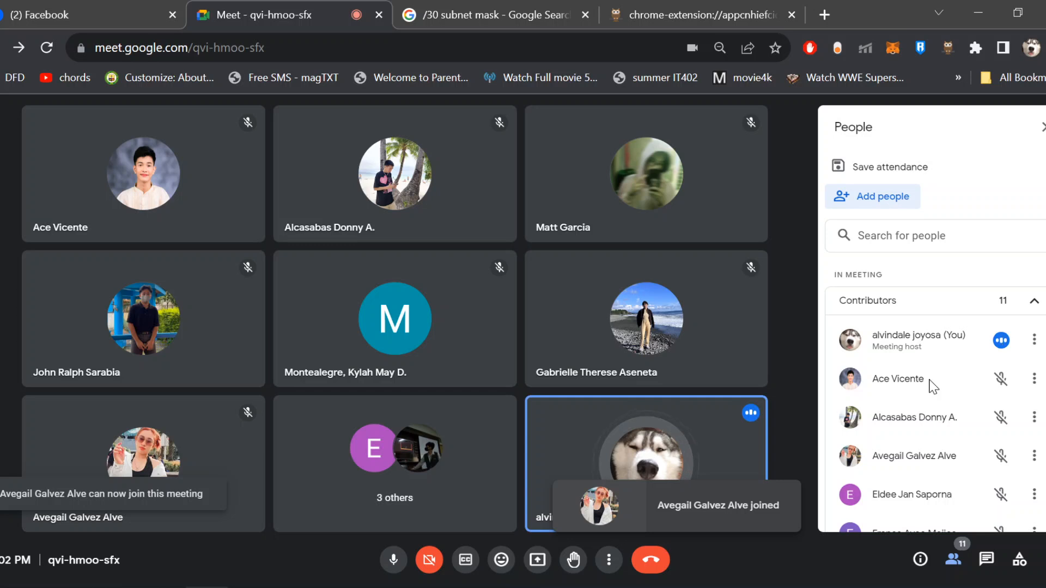
- Check the participant list, open the in-call messages, and admit the person asking to join the call
{"action": "scroll", "coordinate": [933, 387], "scroll_direction": "down", "scroll_amount": 4}
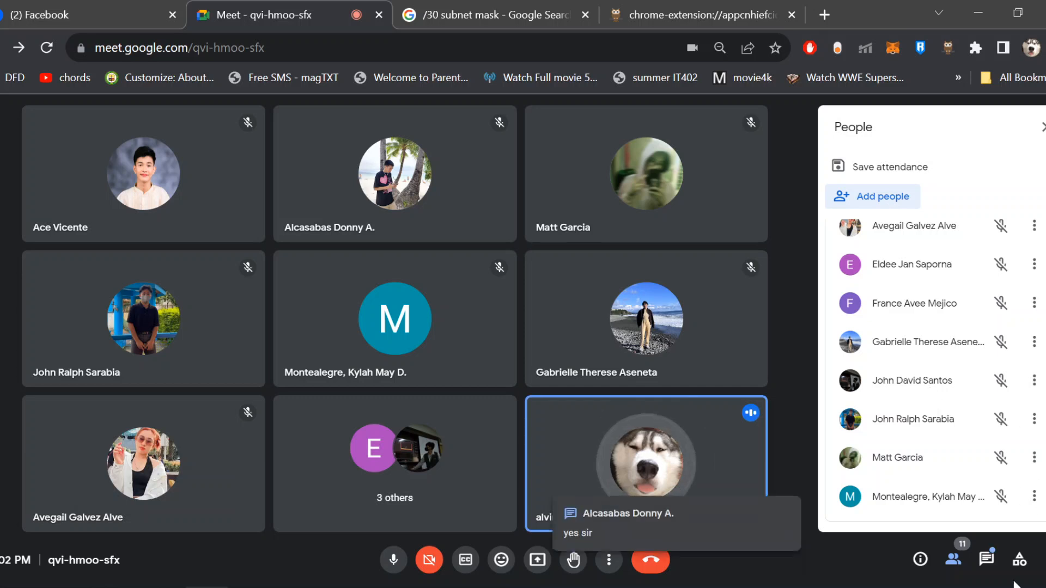
{"action": "left_click", "coordinate": [986, 559]}
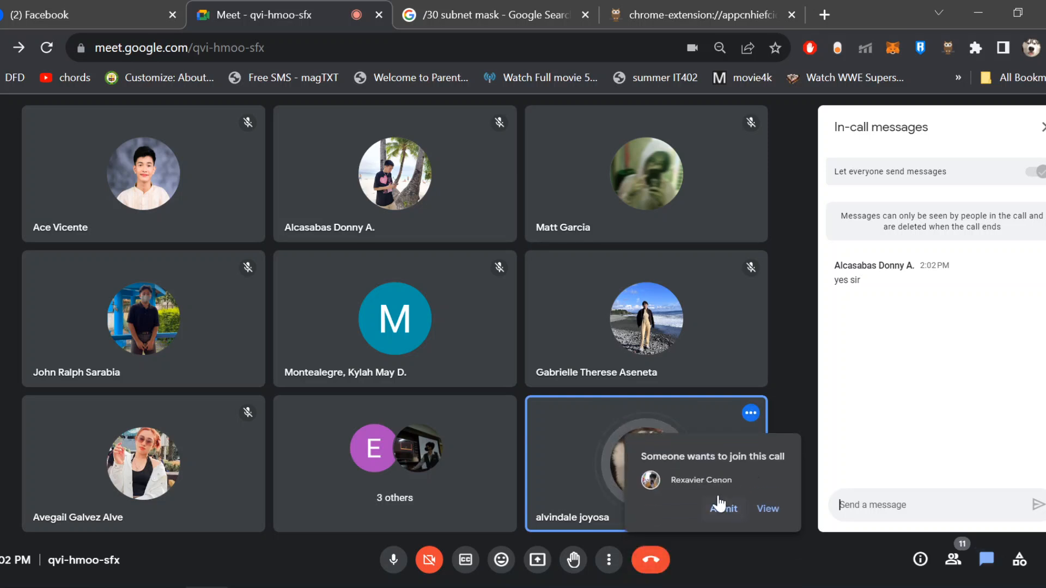
{"action": "left_click", "coordinate": [719, 507]}
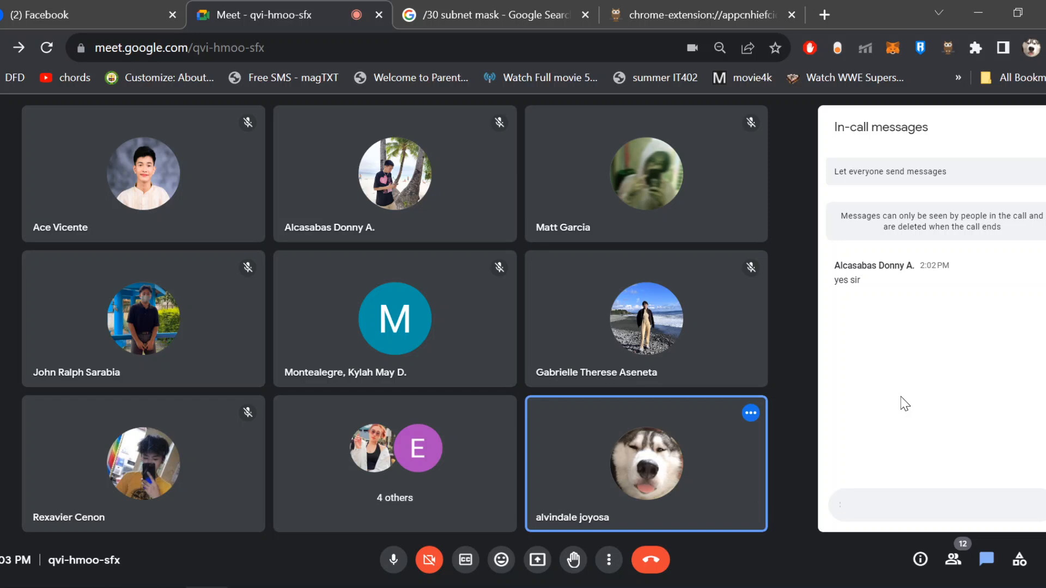
- Review the full list of meeting contributors and admit the newly waiting participant
{"action": "left_click", "coordinate": [953, 559]}
{"action": "scroll", "coordinate": [904, 410], "scroll_direction": "down", "scroll_amount": 5}
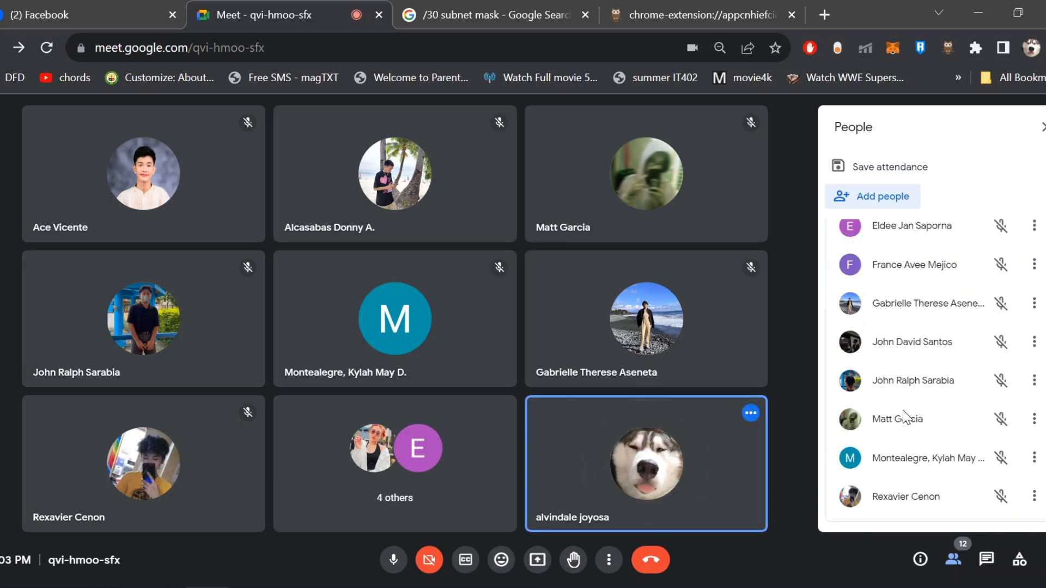
{"action": "scroll", "coordinate": [903, 410], "scroll_direction": "up", "scroll_amount": 5}
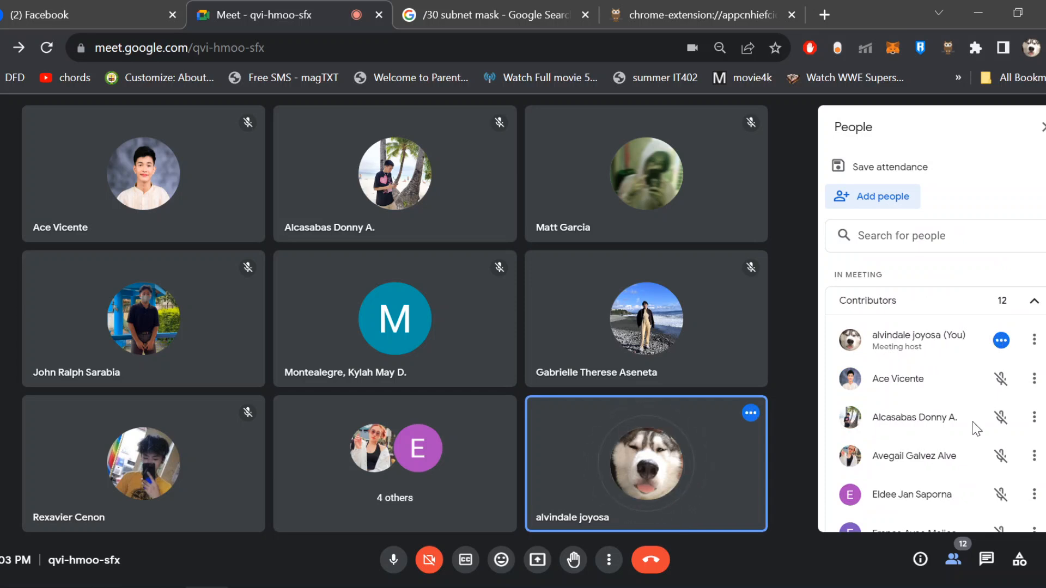
{"action": "scroll", "coordinate": [971, 517], "scroll_direction": "down", "scroll_amount": 3}
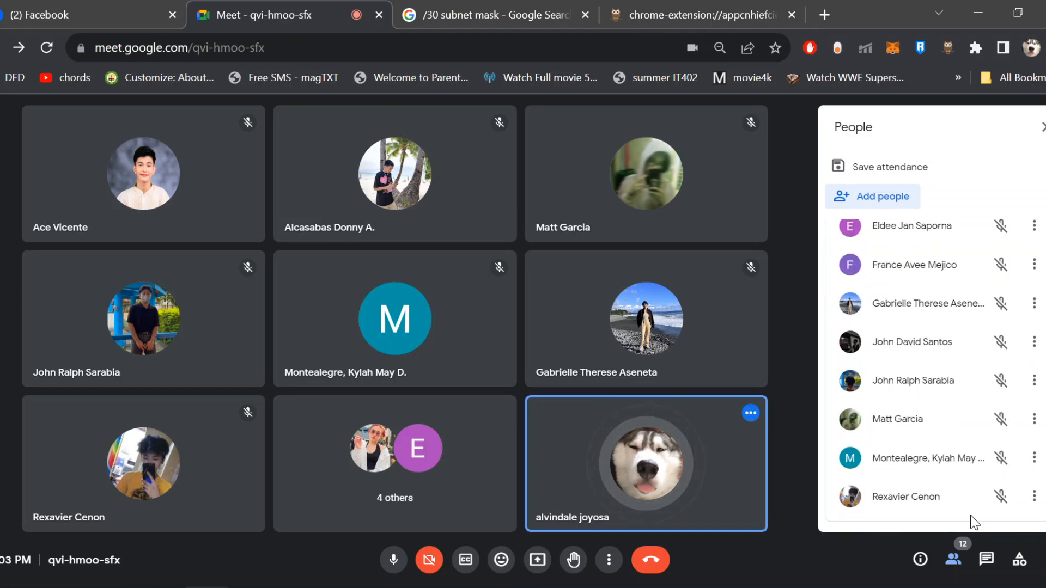
{"action": "scroll", "coordinate": [906, 500], "scroll_direction": "up", "scroll_amount": 3}
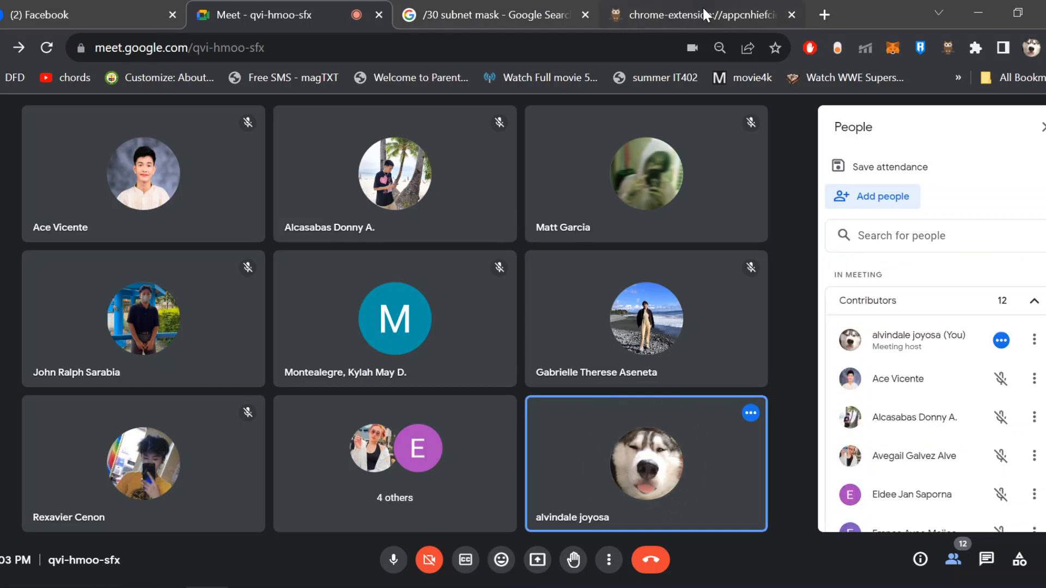
{"action": "scroll", "coordinate": [936, 469], "scroll_direction": "down", "scroll_amount": 3}
{"action": "scroll", "coordinate": [936, 470], "scroll_direction": "up", "scroll_amount": 5}
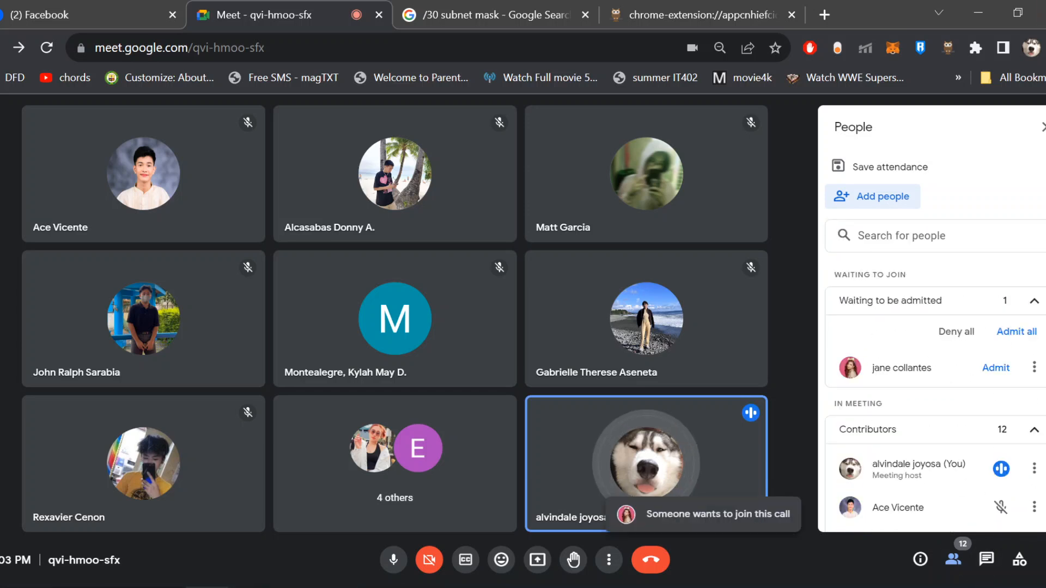
{"action": "left_click", "coordinate": [984, 375]}
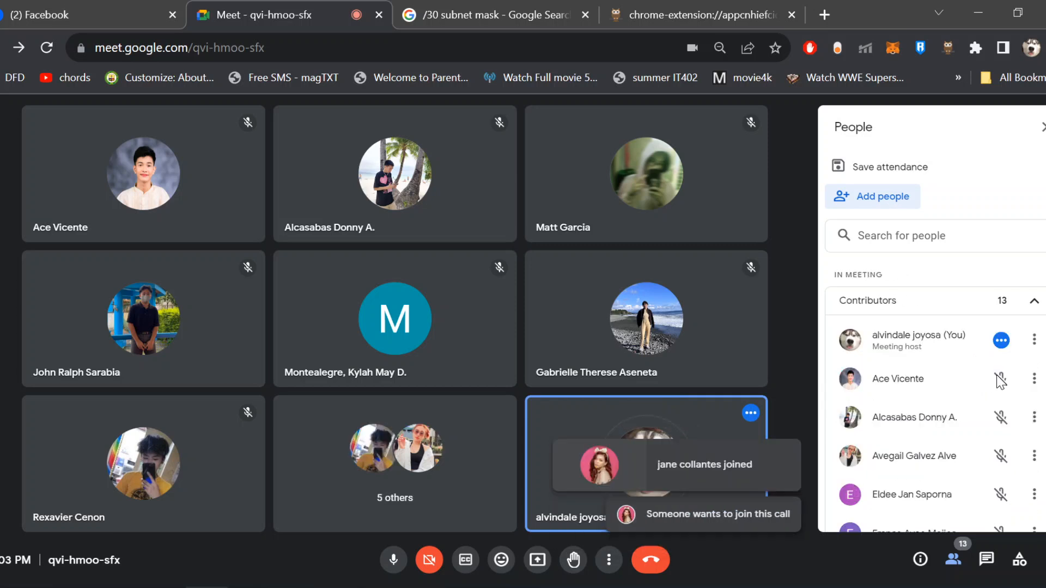
- Present the entire screen to the meeting participants
{"action": "left_click", "coordinate": [546, 567]}
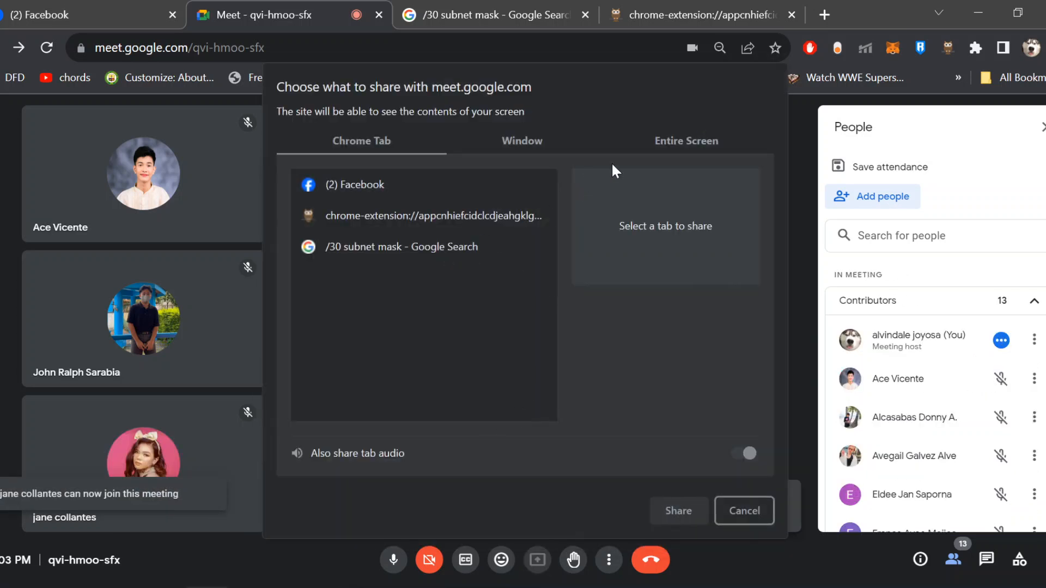
{"action": "left_click", "coordinate": [687, 140]}
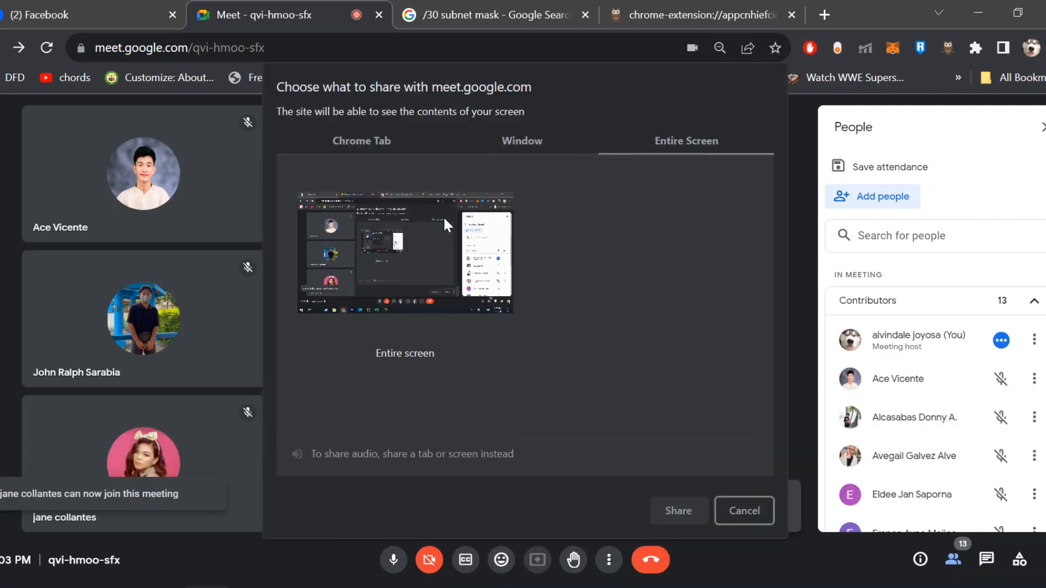
{"action": "left_click", "coordinate": [444, 214]}
{"action": "left_click", "coordinate": [664, 511]}
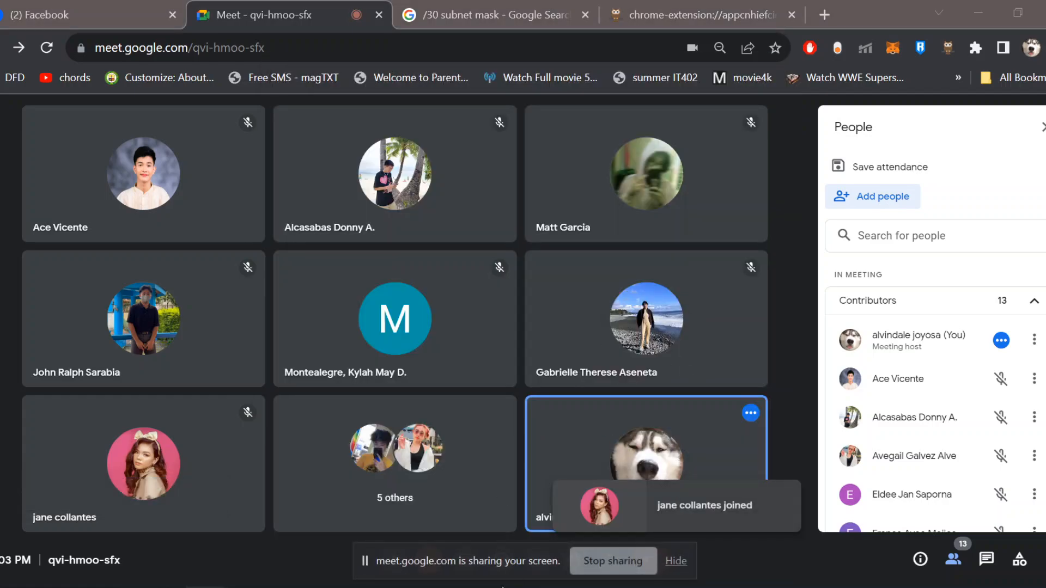
- Look at the Packet Tracer topology, return to the meeting, and admit the two people waiting to join
{"action": "left_click", "coordinate": [425, 587]}
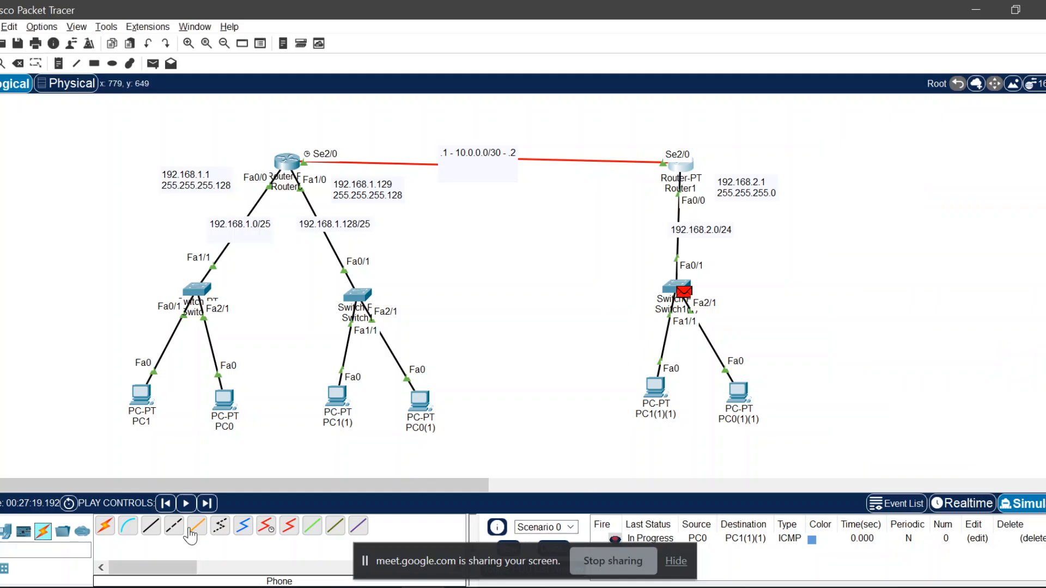
{"action": "left_click", "coordinate": [231, 587]}
{"action": "left_click", "coordinate": [187, 511]}
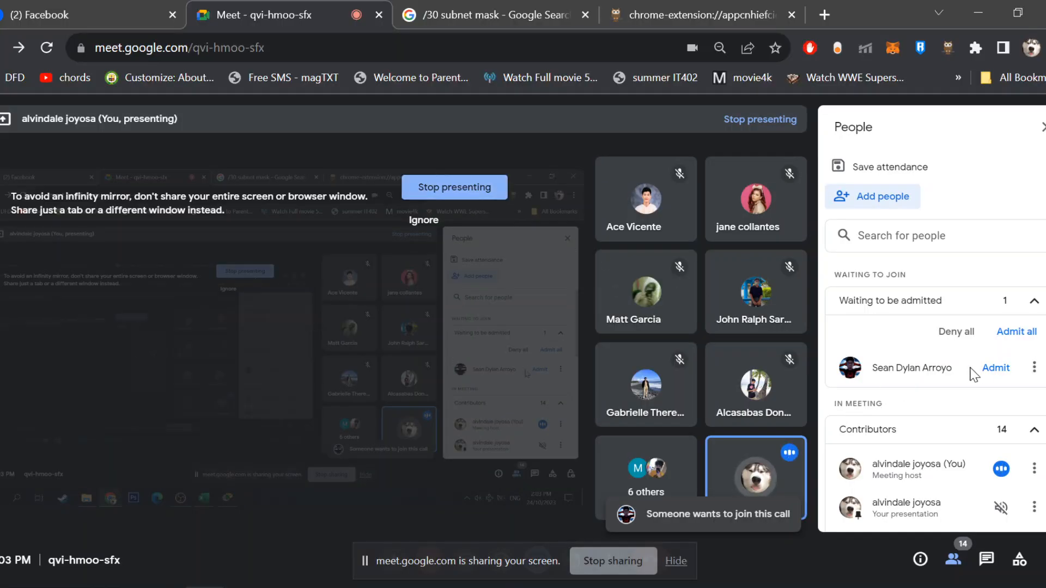
{"action": "left_click", "coordinate": [975, 374]}
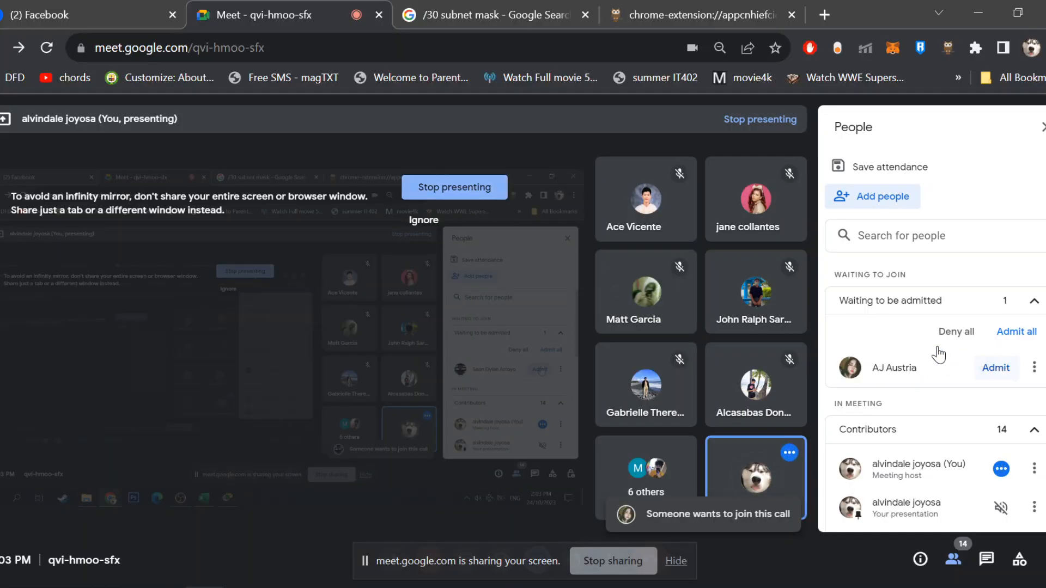
{"action": "left_click", "coordinate": [983, 369]}
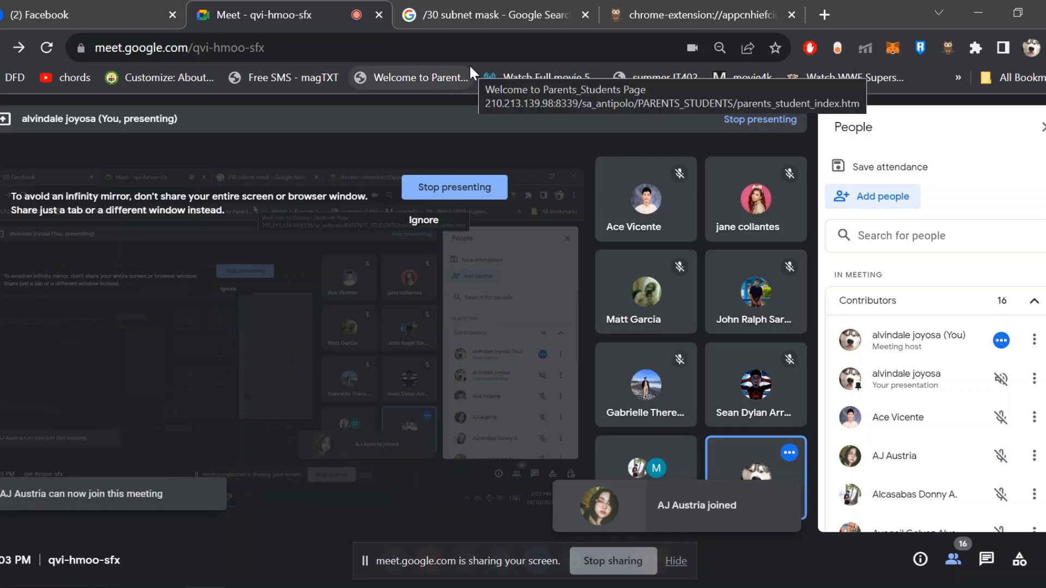
{"action": "left_click", "coordinate": [494, 12]}
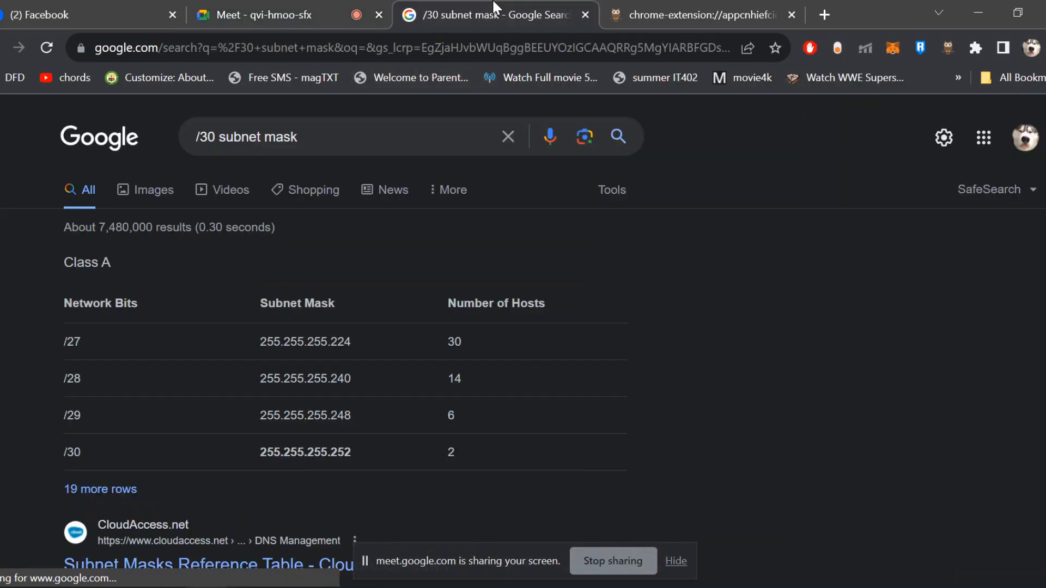
{"action": "left_click", "coordinate": [626, 9]}
{"action": "left_click", "coordinate": [327, 13]}
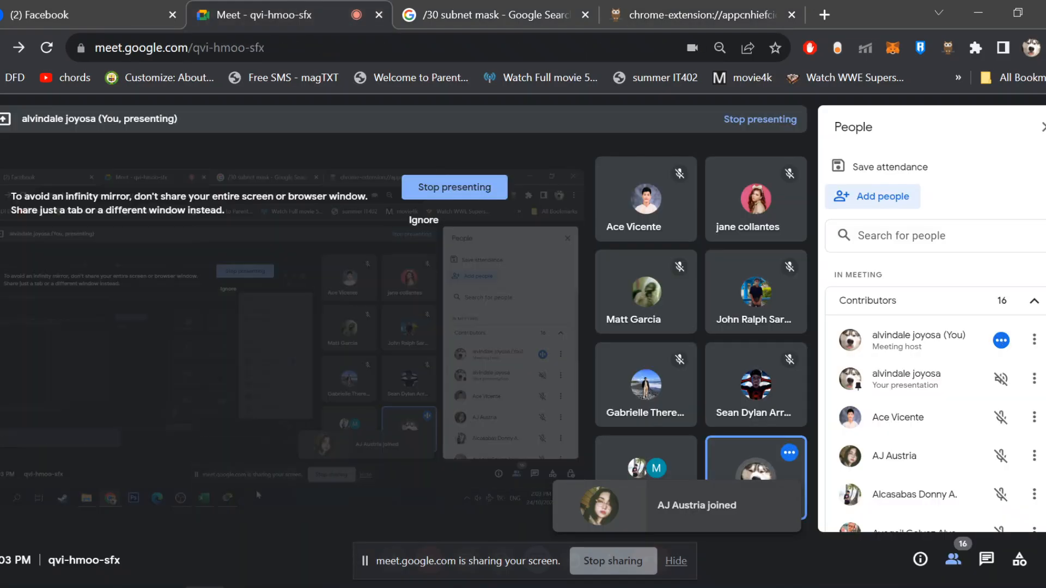
- Switch to Packet Tracer, inspect PC1's IP configuration and Router0's routing table, and close both device windows
{"action": "left_click", "coordinate": [423, 587]}
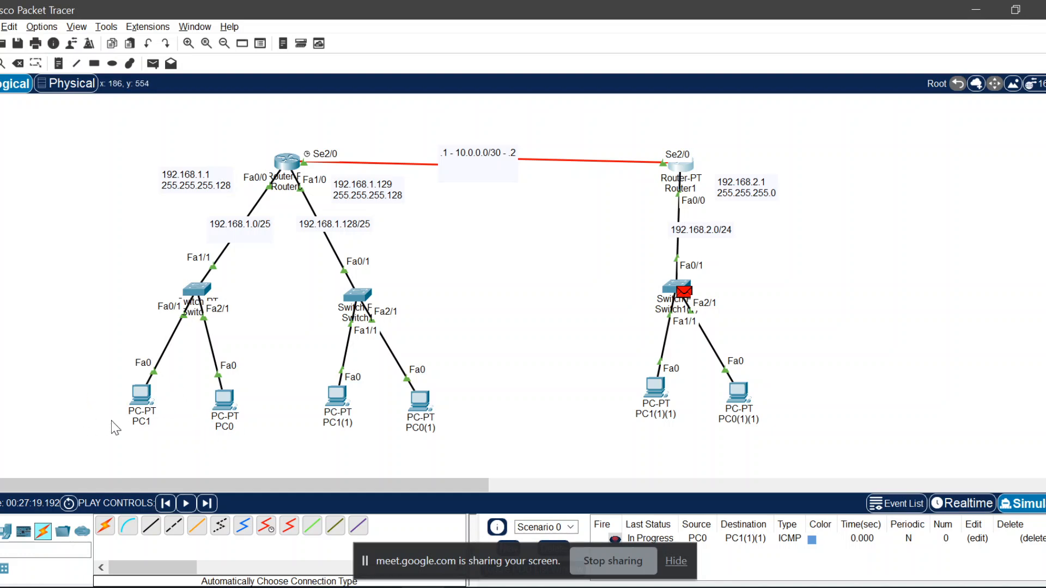
{"action": "left_click", "coordinate": [151, 396]}
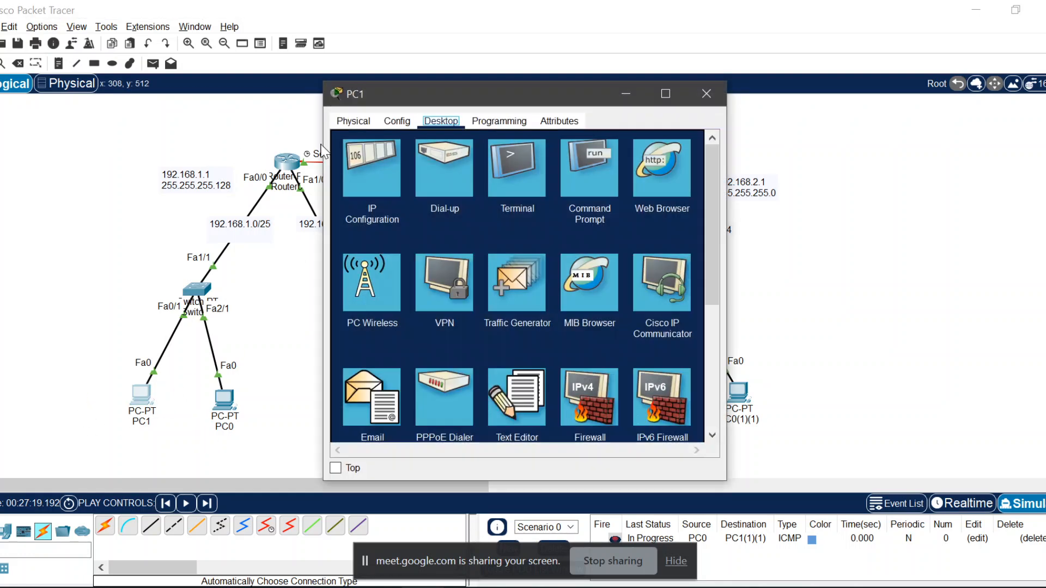
{"action": "left_click", "coordinate": [371, 165]}
{"action": "left_click_drag", "start_coordinate": [516, 251], "coordinate": [434, 248]}
{"action": "left_click", "coordinate": [707, 93]}
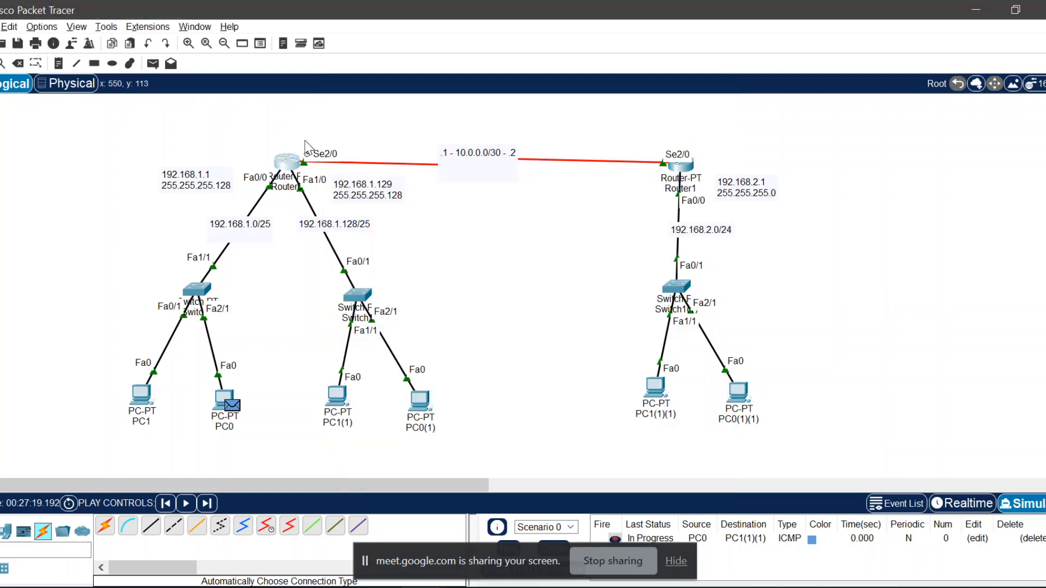
{"action": "left_click", "coordinate": [277, 159]}
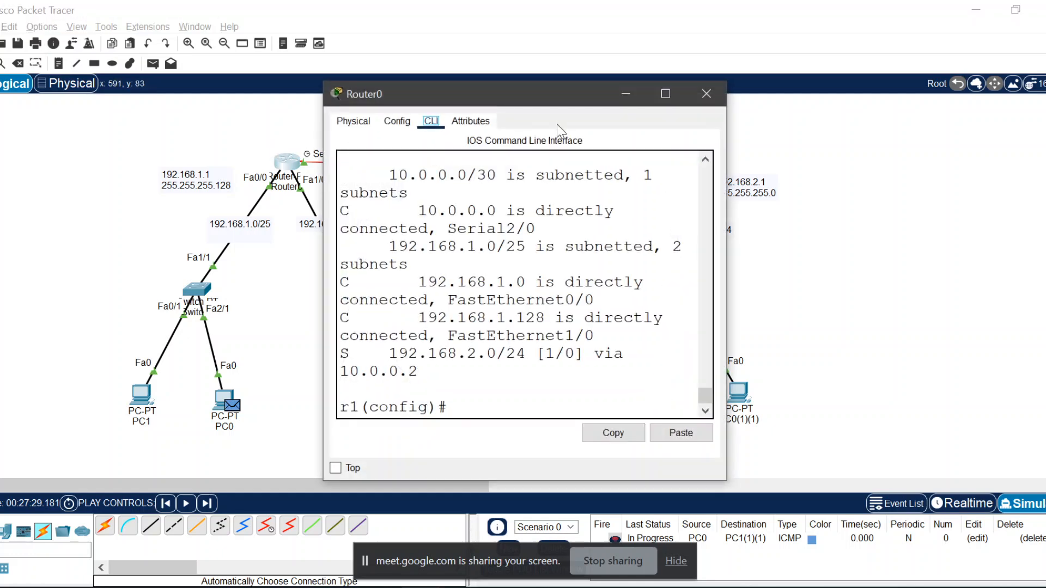
{"action": "left_click", "coordinate": [706, 94]}
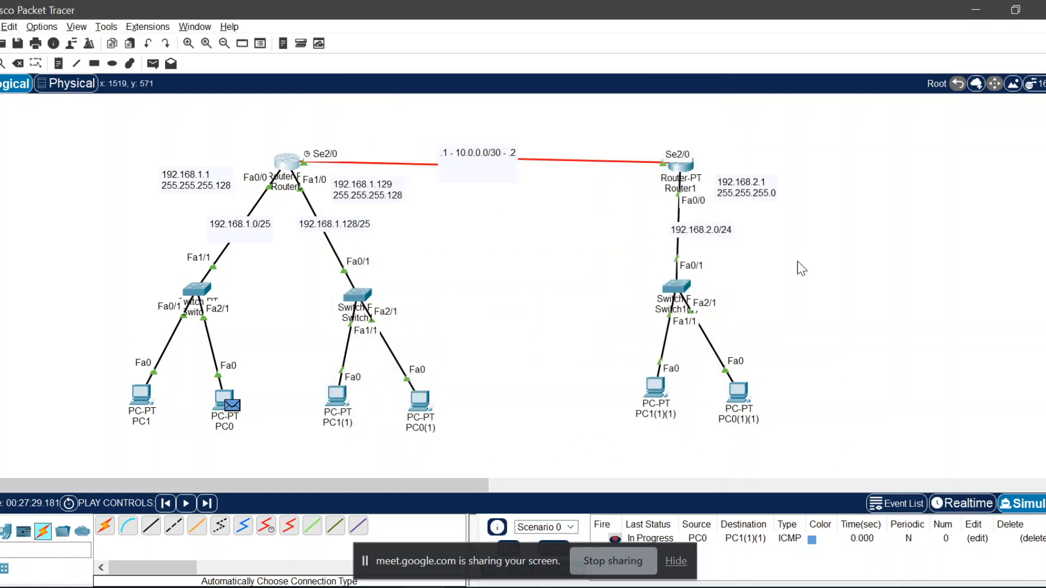
- Hide the screen-sharing bar and delete Scenario 0 with its PDU from PC0 to PC1(1)(1)
{"action": "left_click", "coordinate": [700, 539]}
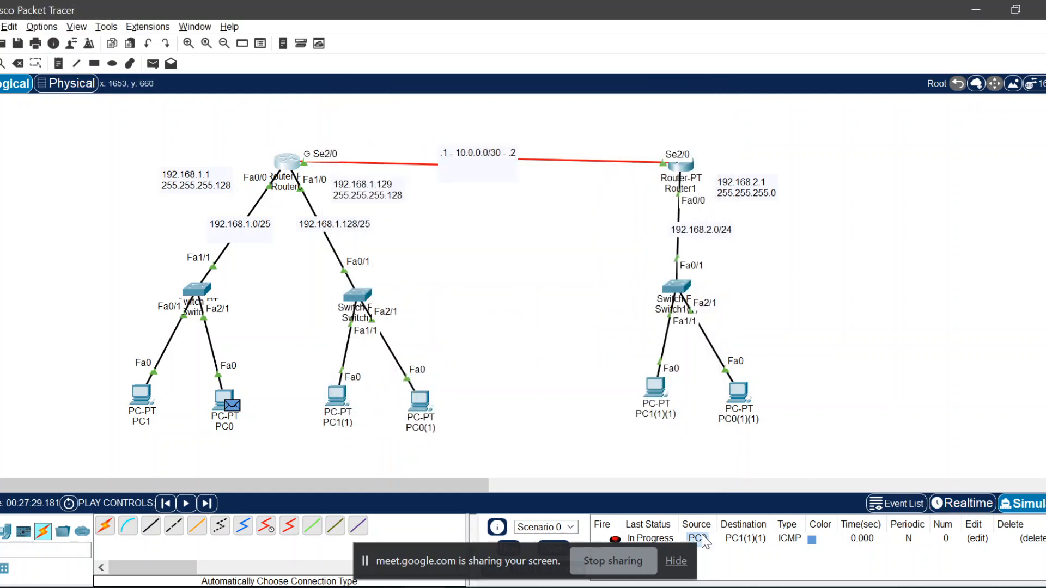
{"action": "left_click", "coordinate": [676, 561]}
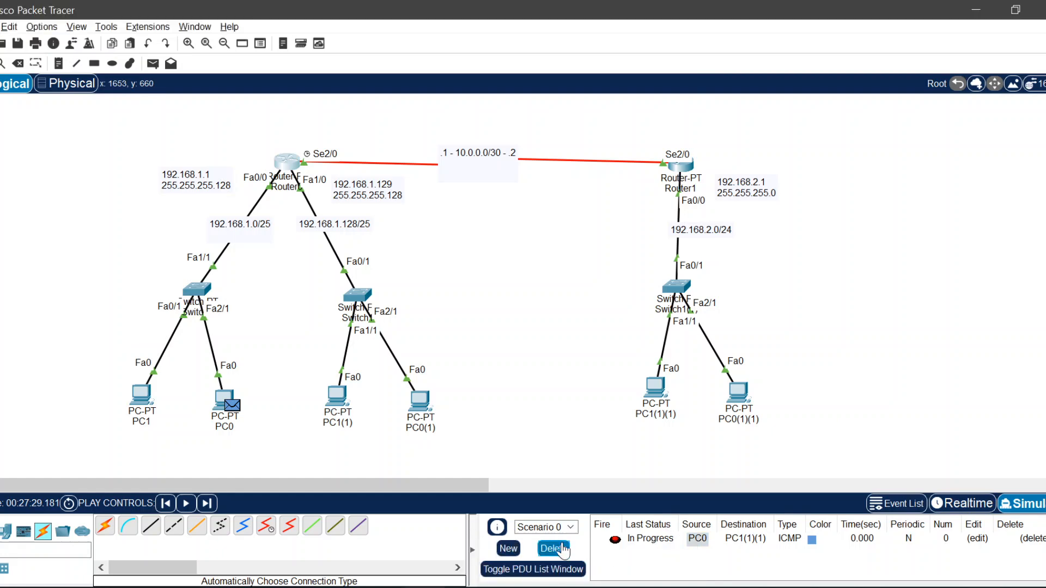
{"action": "left_click", "coordinate": [561, 545]}
- Check the Meet call, return to Packet Tracer, and open Router1's CLI with its window moved clear of Router0's networks
{"action": "left_click", "coordinate": [128, 545]}
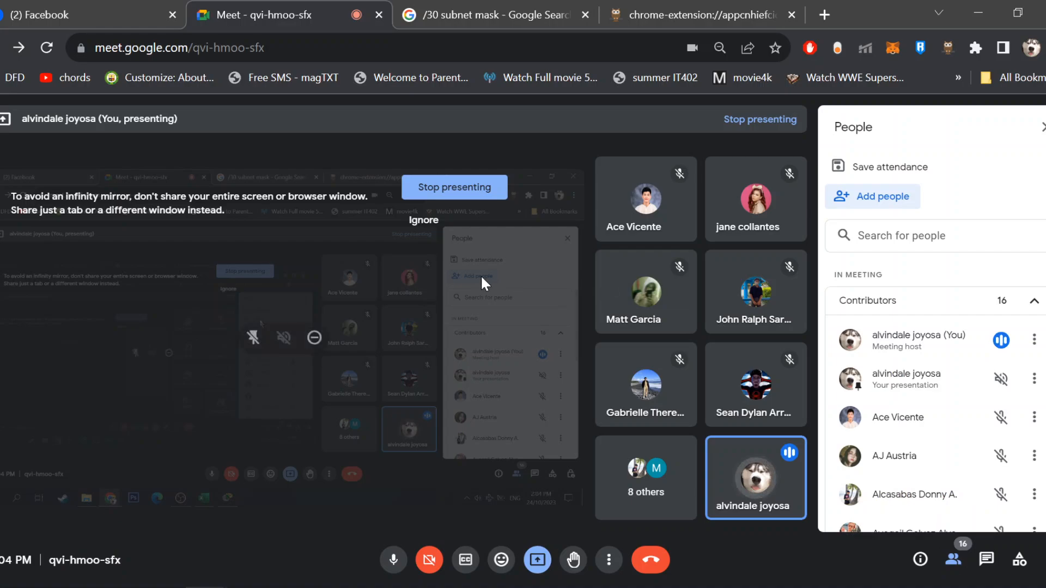
{"action": "left_click", "coordinate": [422, 587]}
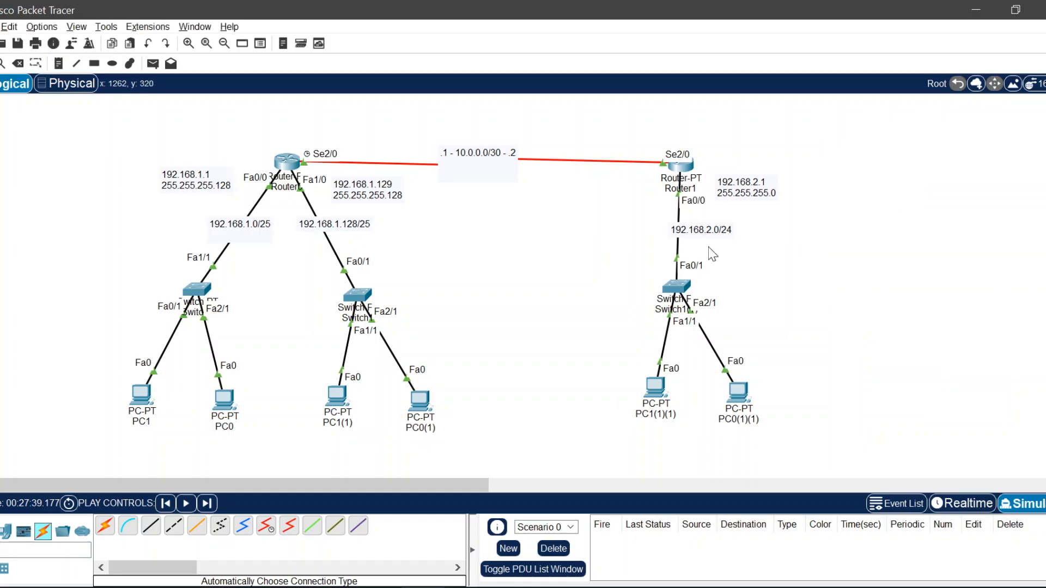
{"action": "left_click", "coordinate": [680, 168]}
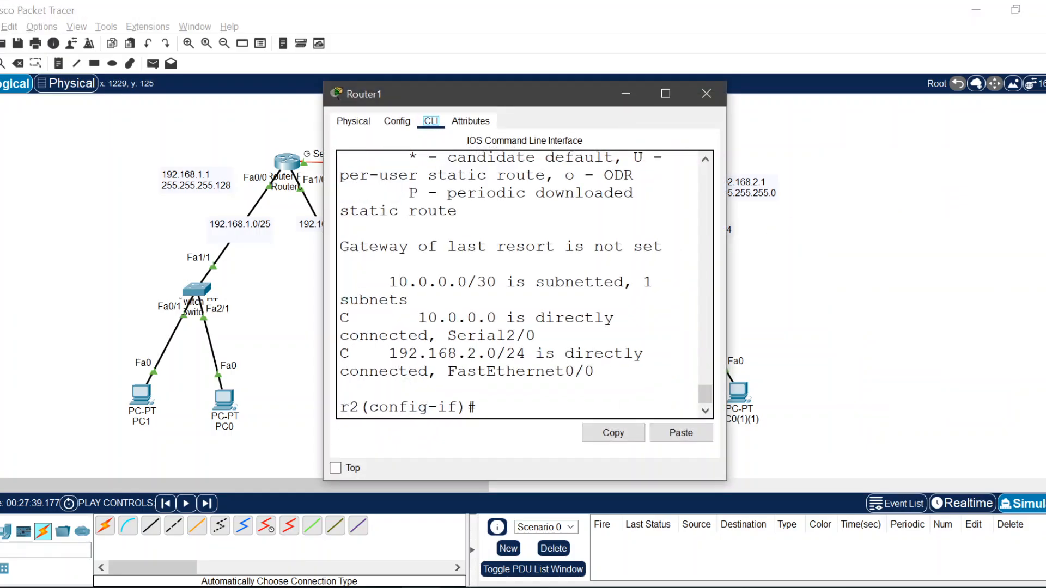
{"action": "left_click_drag", "start_coordinate": [512, 106], "coordinate": [836, 105]}
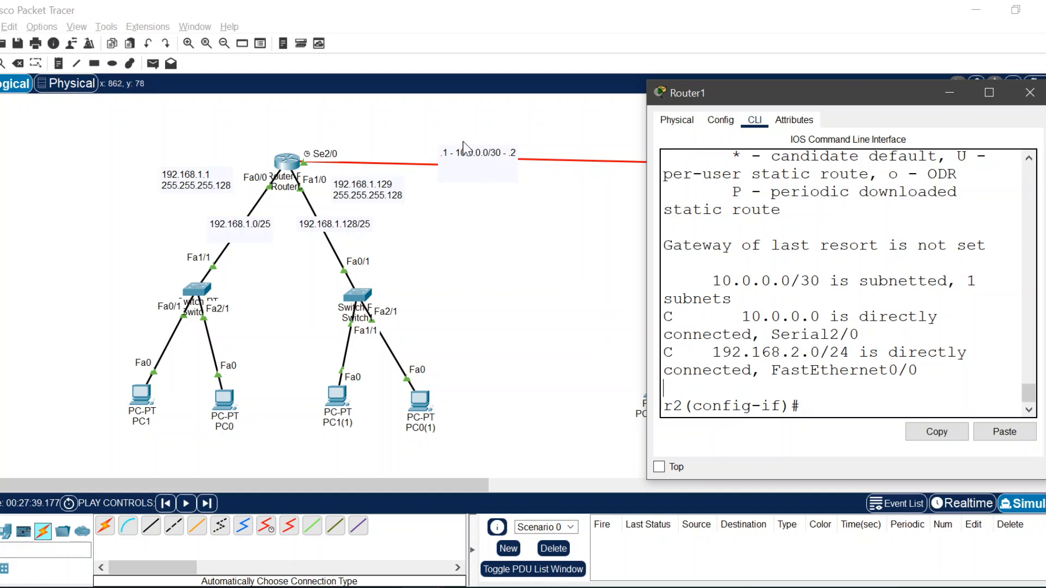
- Move Router1's window around the topology and examine its connected 10.0.0.0 route against the serial link's addressing
{"action": "left_click_drag", "start_coordinate": [804, 96], "coordinate": [870, 243]}
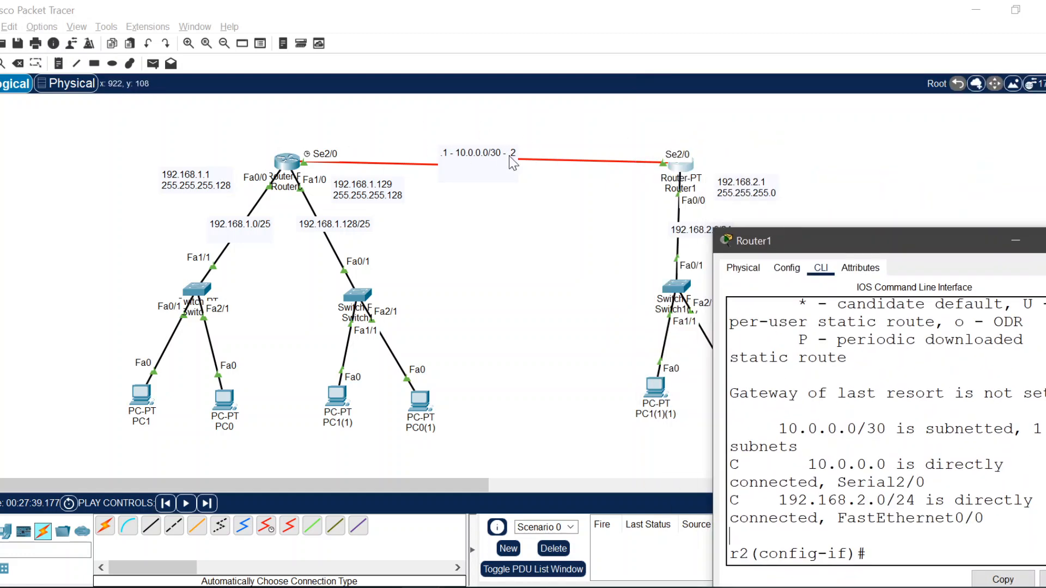
{"action": "left_click_drag", "start_coordinate": [775, 243], "coordinate": [673, 169]}
{"action": "left_click_drag", "start_coordinate": [697, 390], "coordinate": [823, 389]}
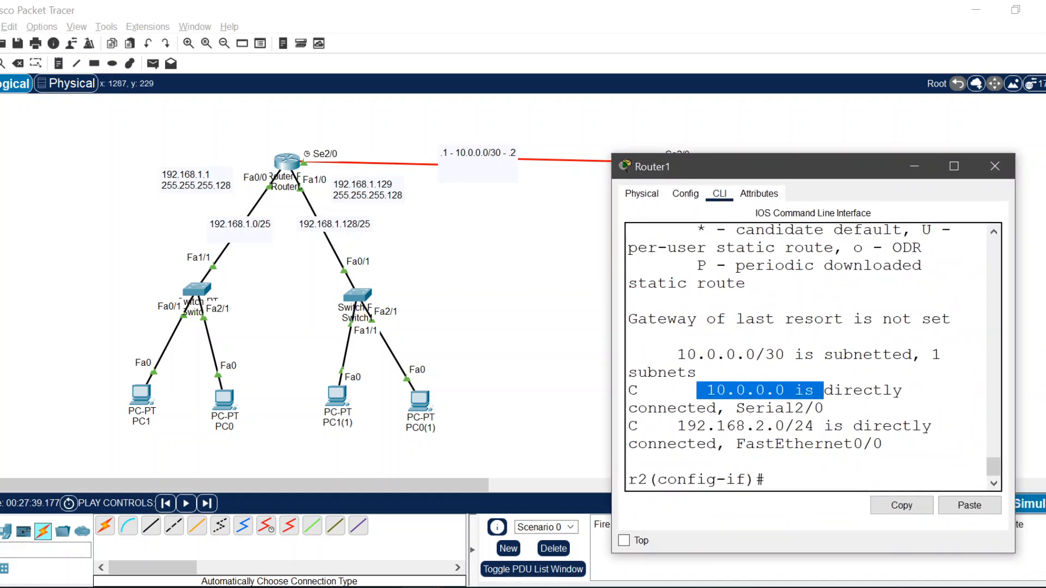
{"action": "left_click_drag", "start_coordinate": [792, 171], "coordinate": [810, 137]}
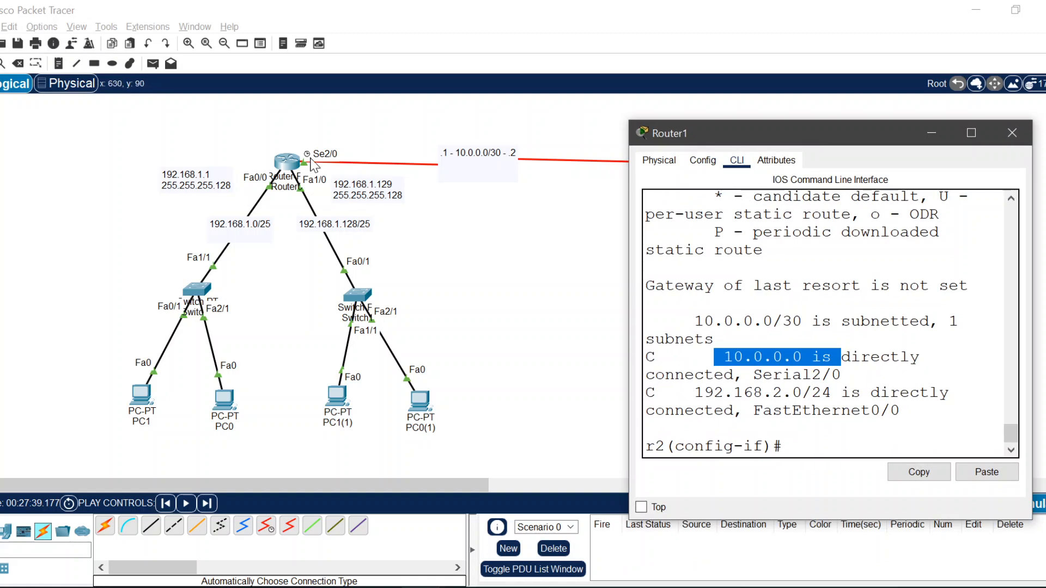
{"action": "left_click", "coordinate": [812, 447]}
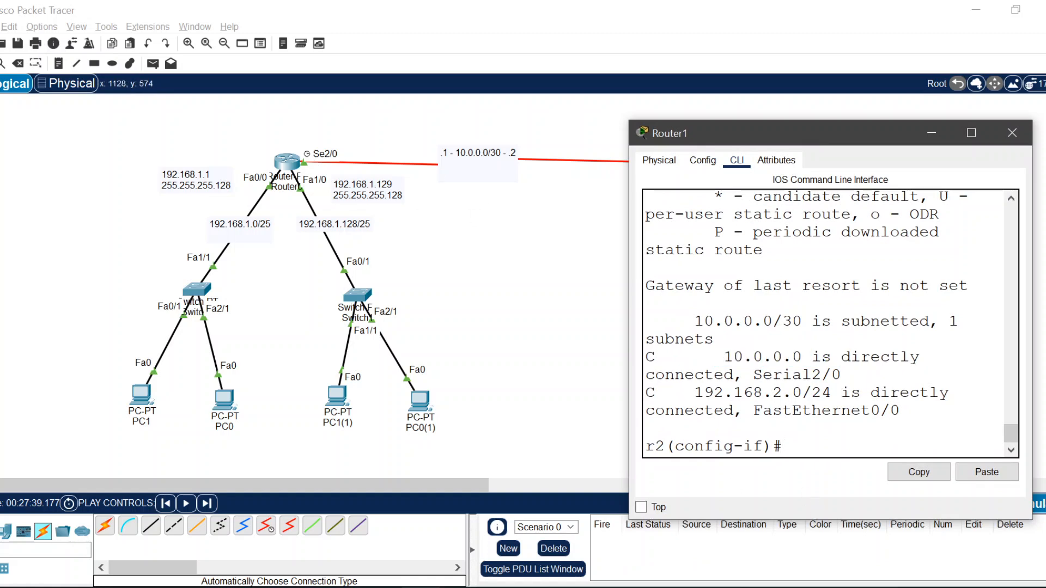
- Exit interface configuration on Router1 to return to global configuration mode
{"action": "type", "text": "xit"}
{"action": "key", "text": "Return"}
{"action": "key", "text": "Return"}
{"action": "key", "text": "Return"}
- Enter an ip route command on Router1 with destination 192.168.1.0 and mask 255.255.255.128
{"action": "type", "text": "ip route"}
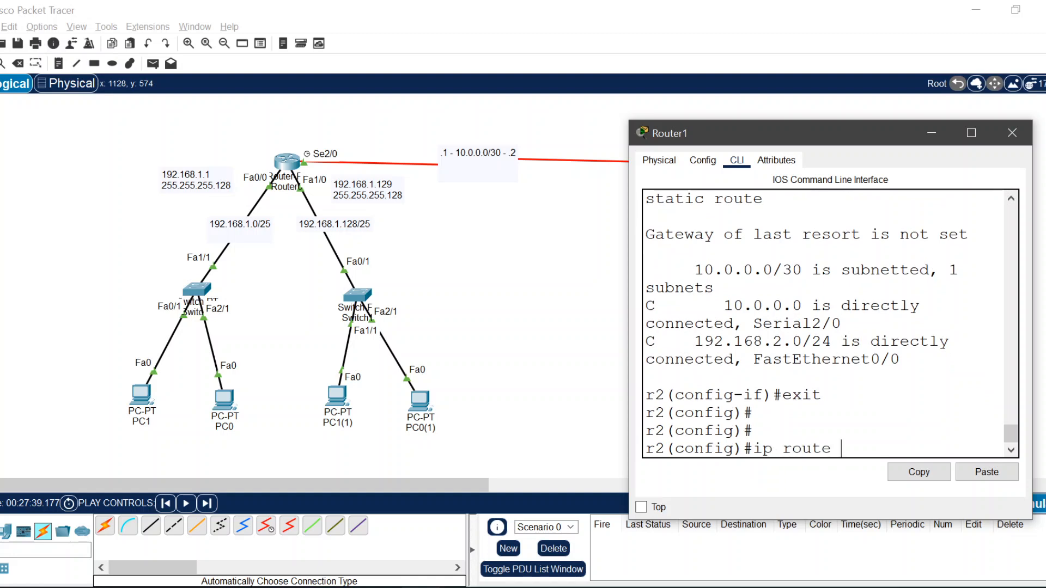
{"action": "left_click_drag", "start_coordinate": [840, 448], "coordinate": [744, 449]}
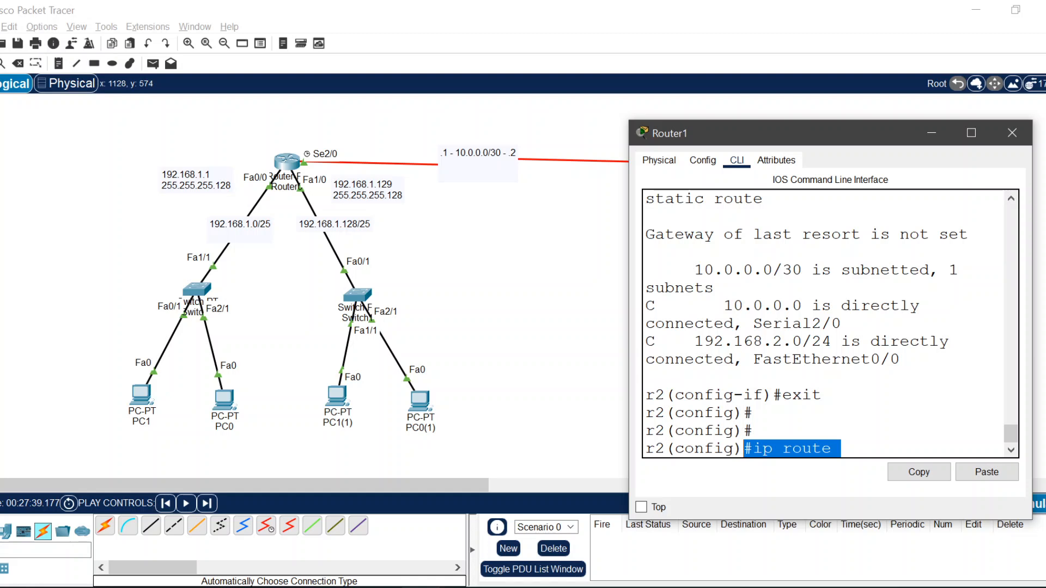
{"action": "left_click", "coordinate": [845, 449]}
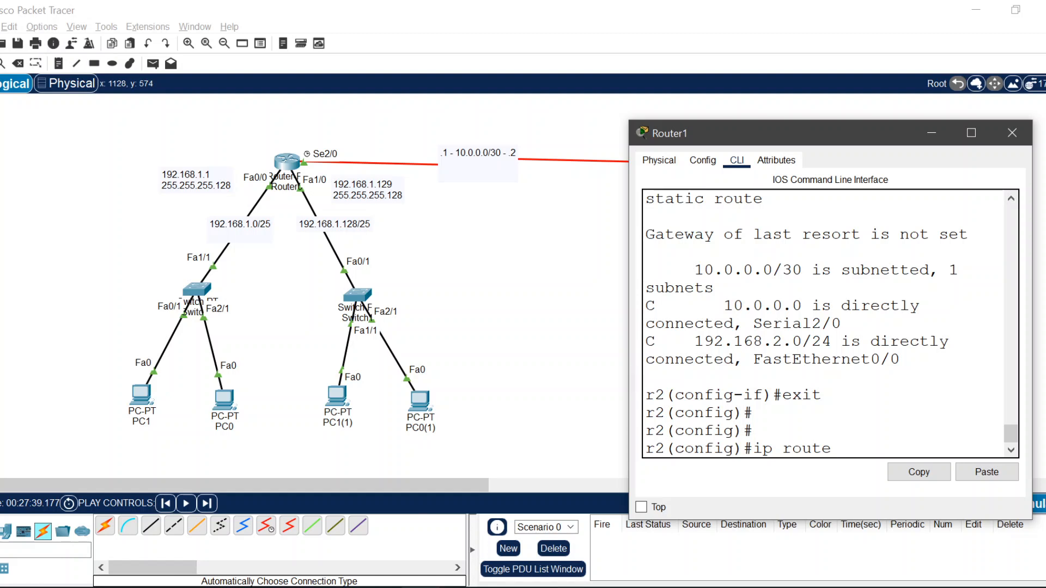
{"action": "left_click_drag", "start_coordinate": [899, 359], "coordinate": [656, 287]}
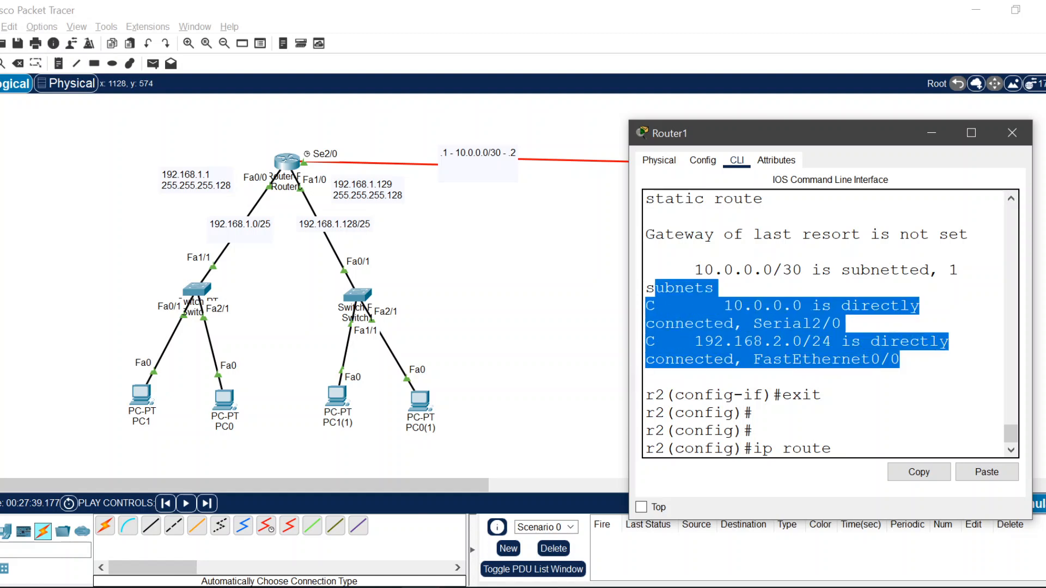
{"action": "left_click", "coordinate": [811, 308]}
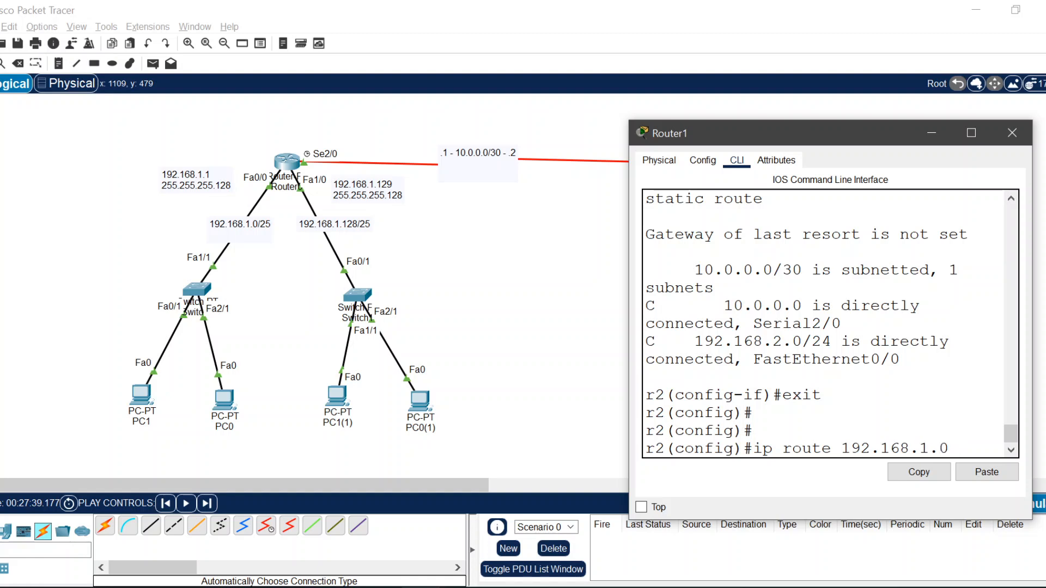
{"action": "type", "text": ".0 255."}
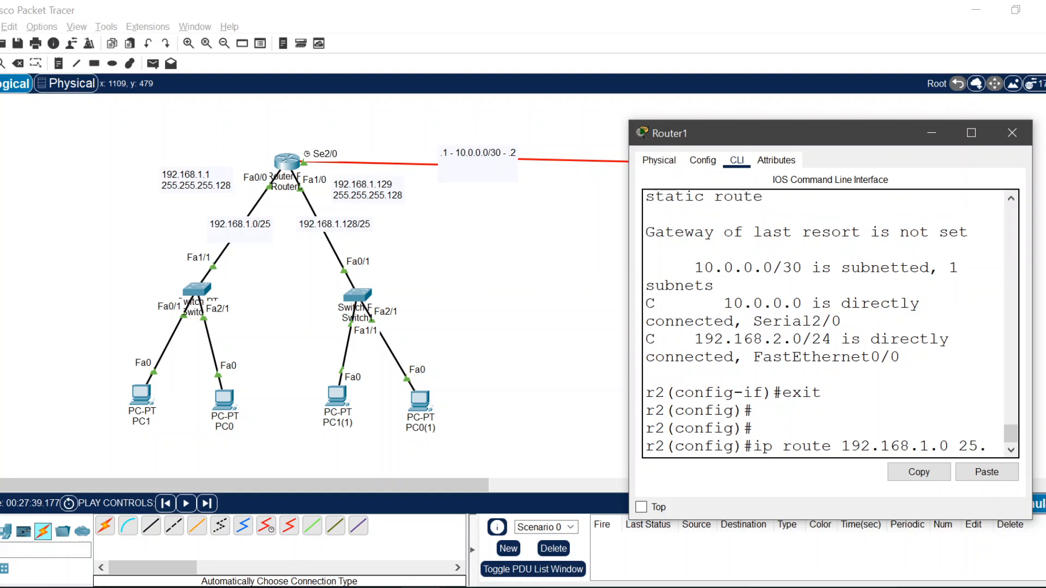
{"action": "type", "text": "255.255.128"}
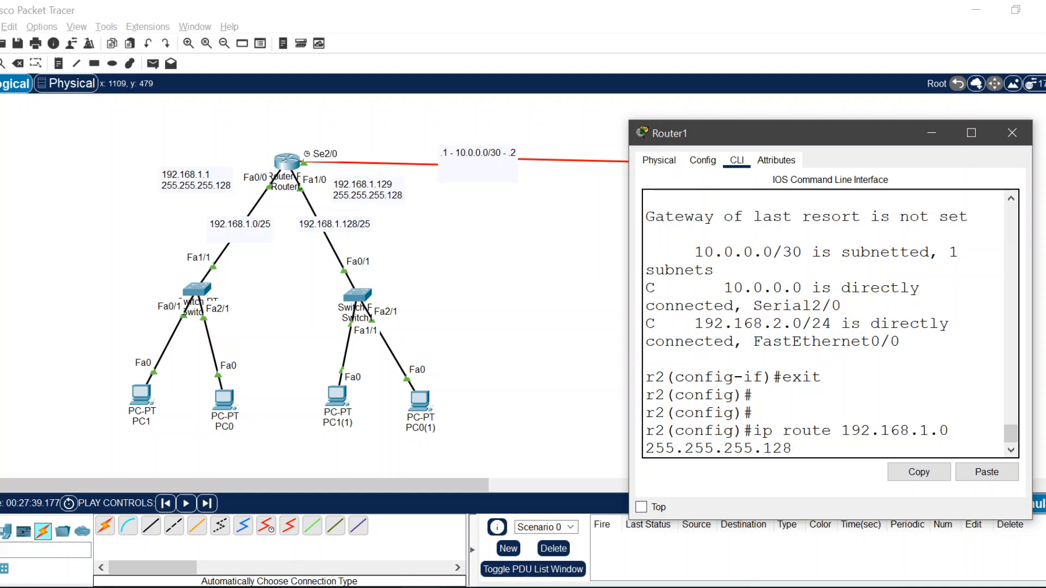
{"action": "left_click_drag", "start_coordinate": [840, 431], "coordinate": [948, 430]}
{"action": "left_click", "coordinate": [949, 431]}
- Check the serial link's addressing, complete the static route with next hop 10.0.0.1, and run it
{"action": "left_click_drag", "start_coordinate": [783, 140], "coordinate": [877, 237]}
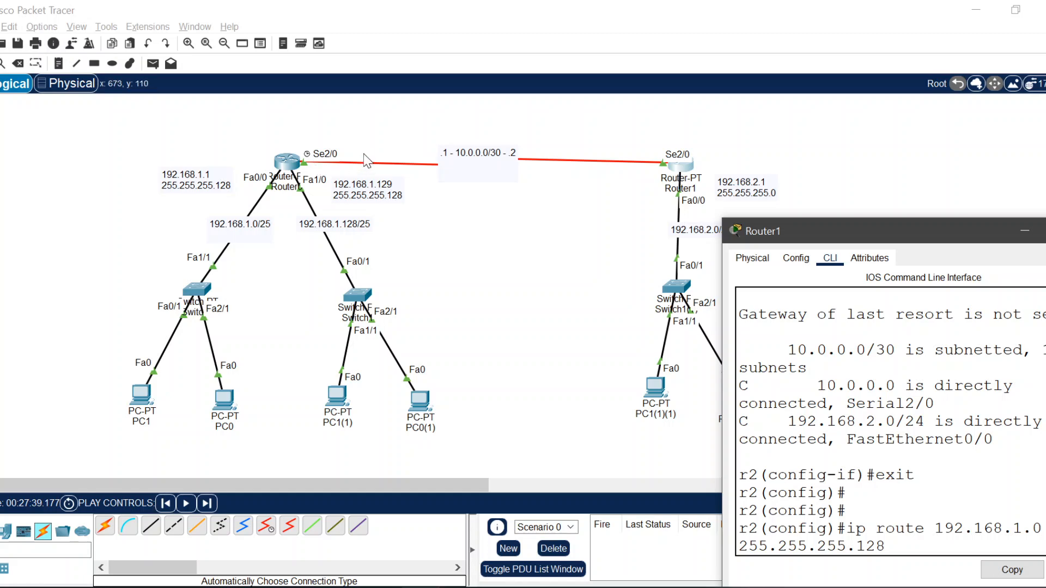
{"action": "left_click_drag", "start_coordinate": [905, 231], "coordinate": [553, 51]}
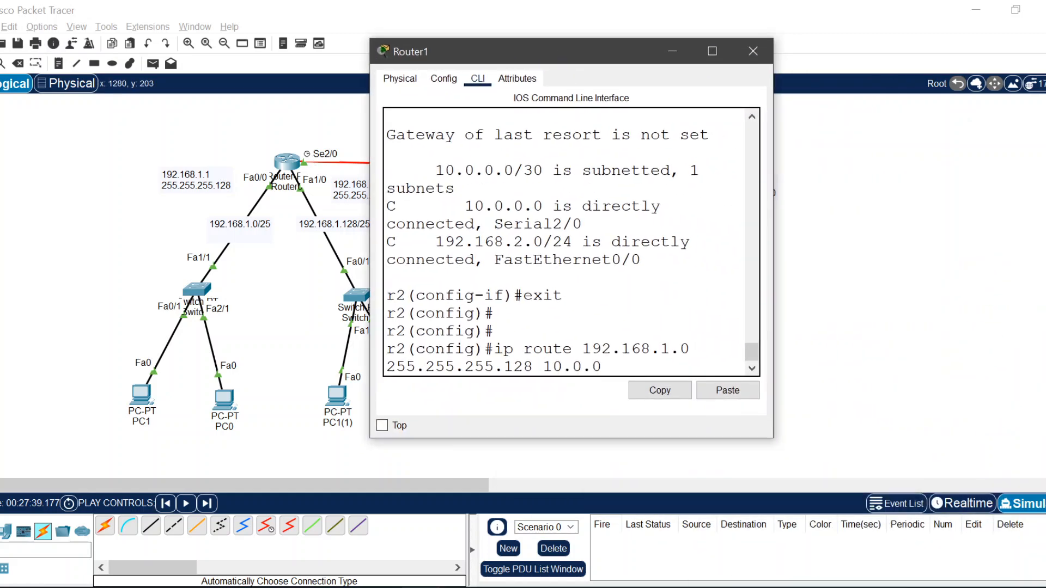
{"action": "key", "text": "Return"}
{"action": "key", "text": "Return"}
{"action": "key", "text": "Return"}
{"action": "key", "text": "Return"}
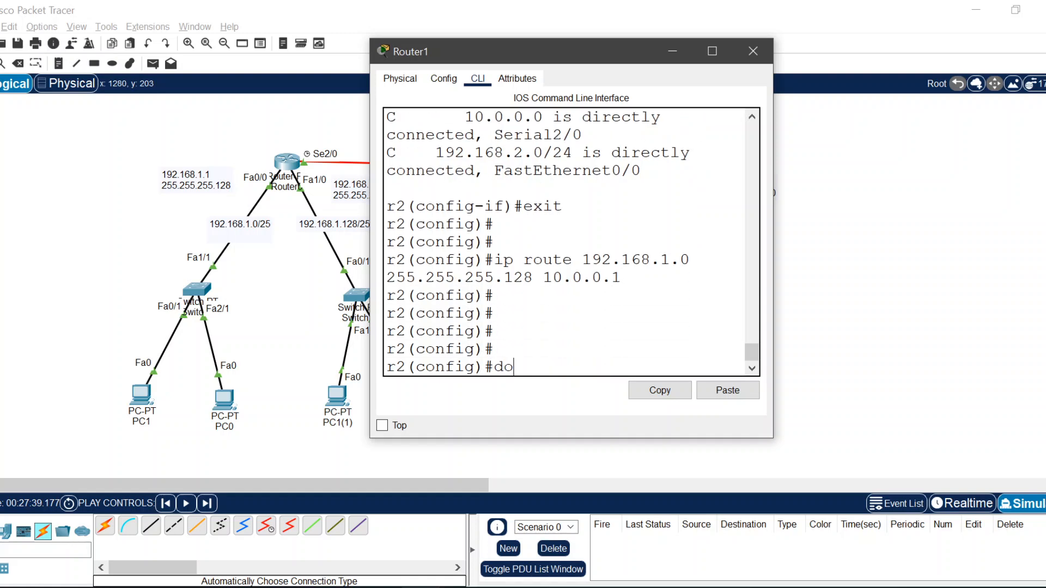
- Display Router1's routing table with do sh ip route, examine the static entry in a maximized window, and close the window
{"action": "type", "text": "do sh ip route"}
{"action": "key", "text": "Return"}
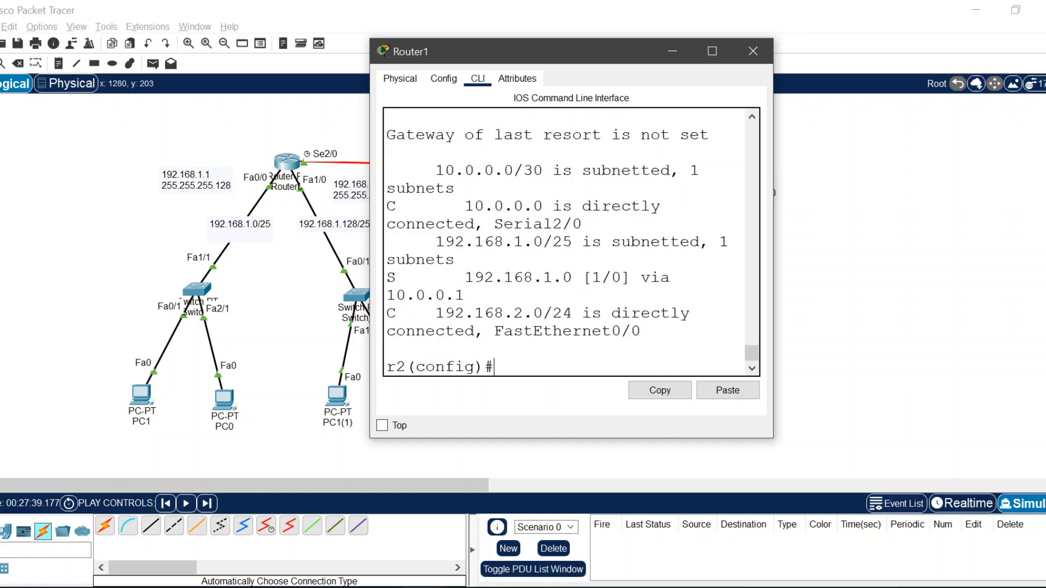
{"action": "left_click", "coordinate": [710, 50]}
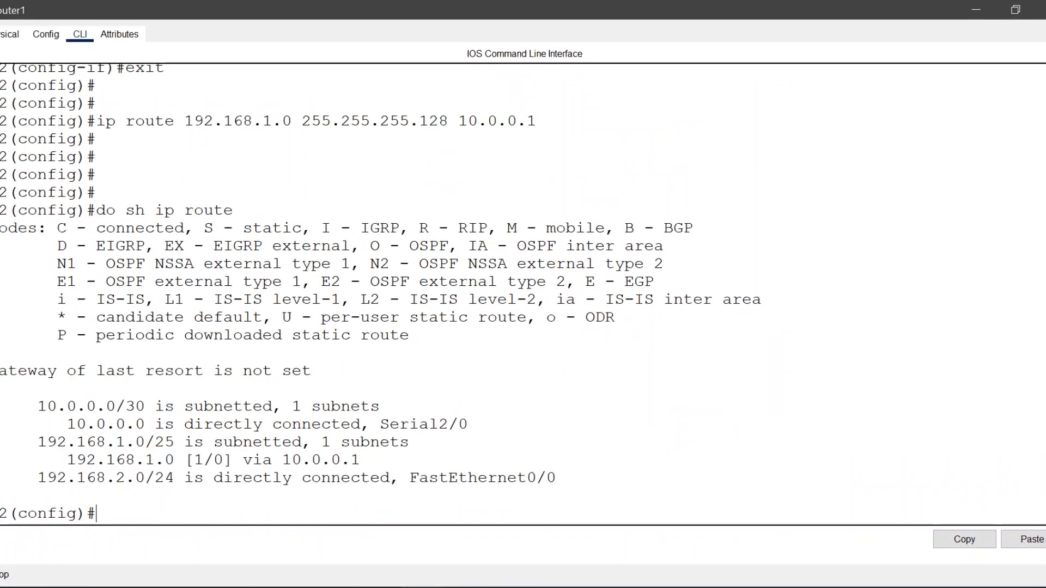
{"action": "left_click_drag", "start_coordinate": [56, 459], "coordinate": [165, 460]}
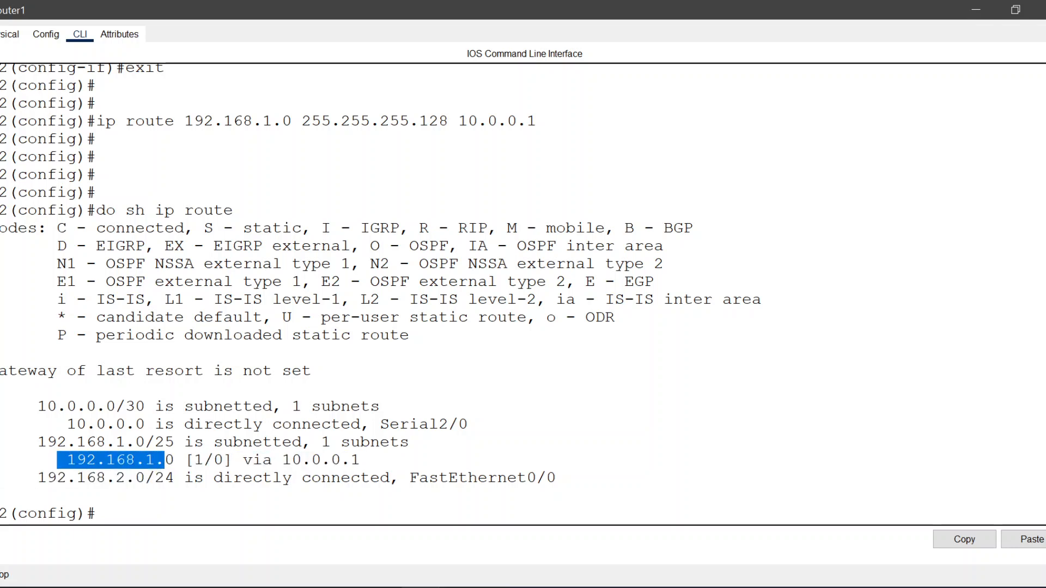
{"action": "left_click_drag", "start_coordinate": [361, 460], "coordinate": [292, 460]}
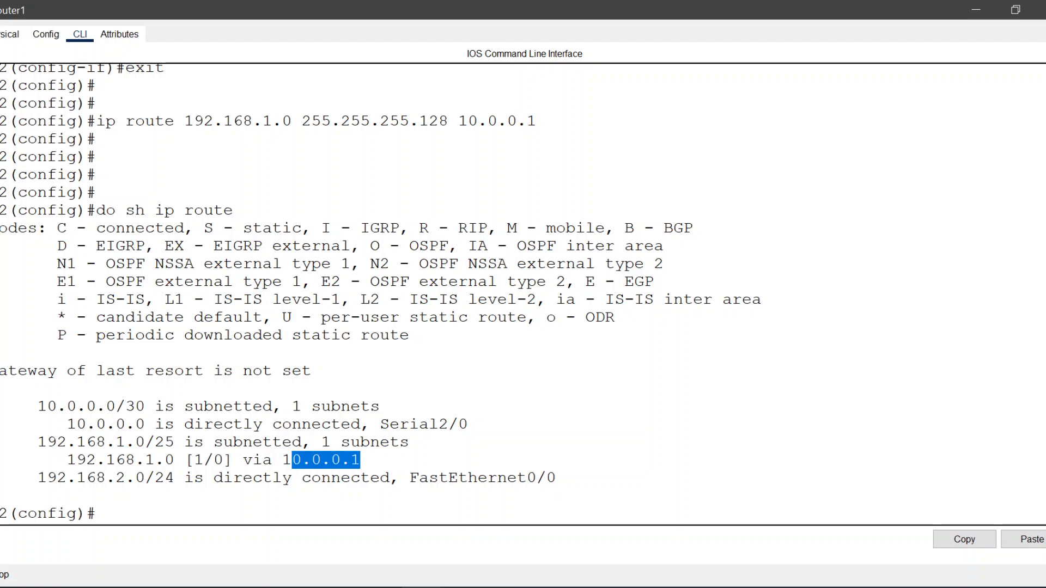
{"action": "left_click", "coordinate": [1041, 9]}
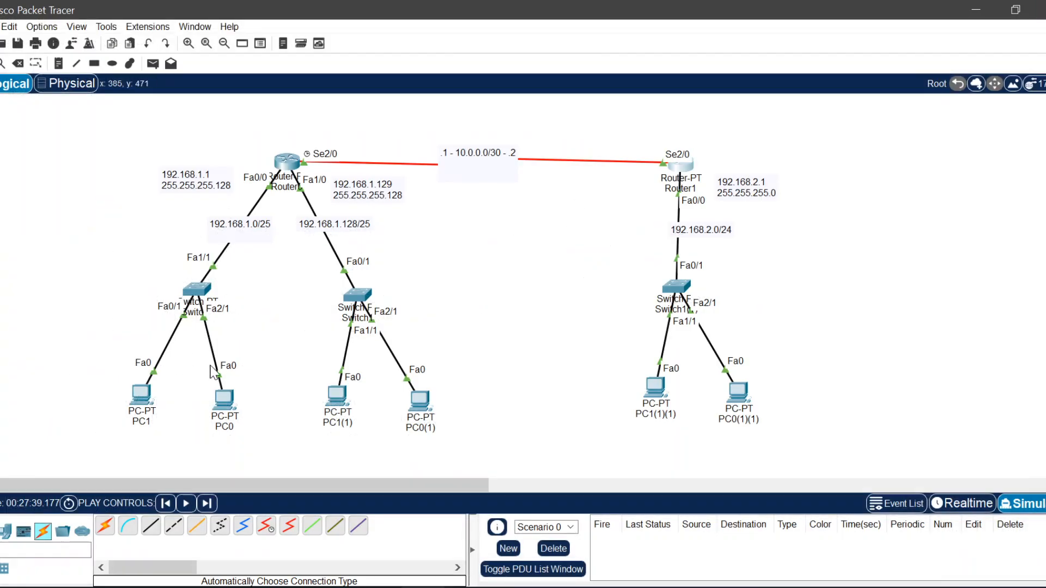
- Send a simple PDU from PC1 to PC1(1)(1) and switch to Realtime mode to deliver it
{"action": "left_click", "coordinate": [153, 63]}
{"action": "left_click", "coordinate": [139, 404]}
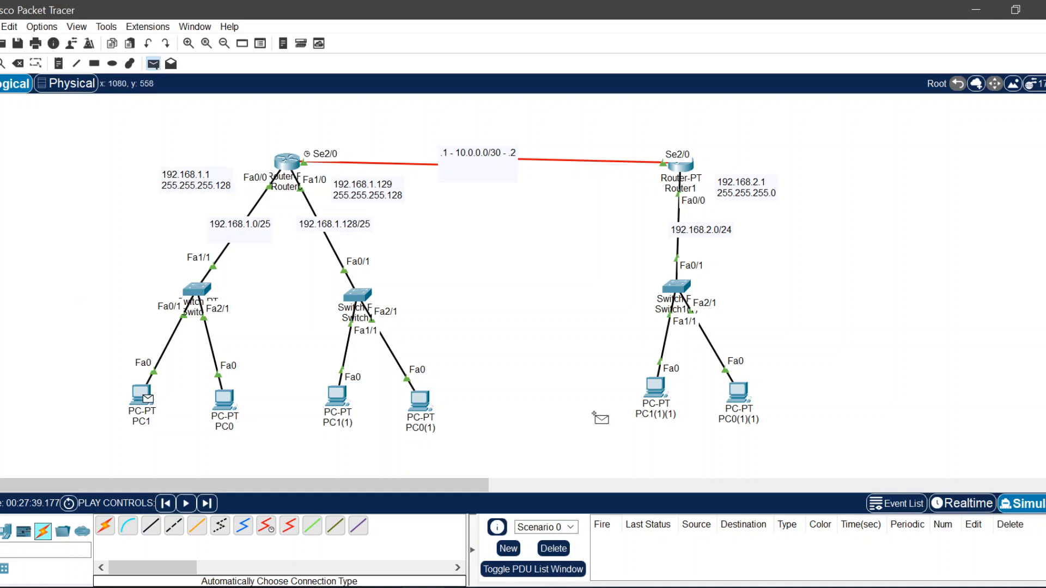
{"action": "left_click", "coordinate": [657, 388]}
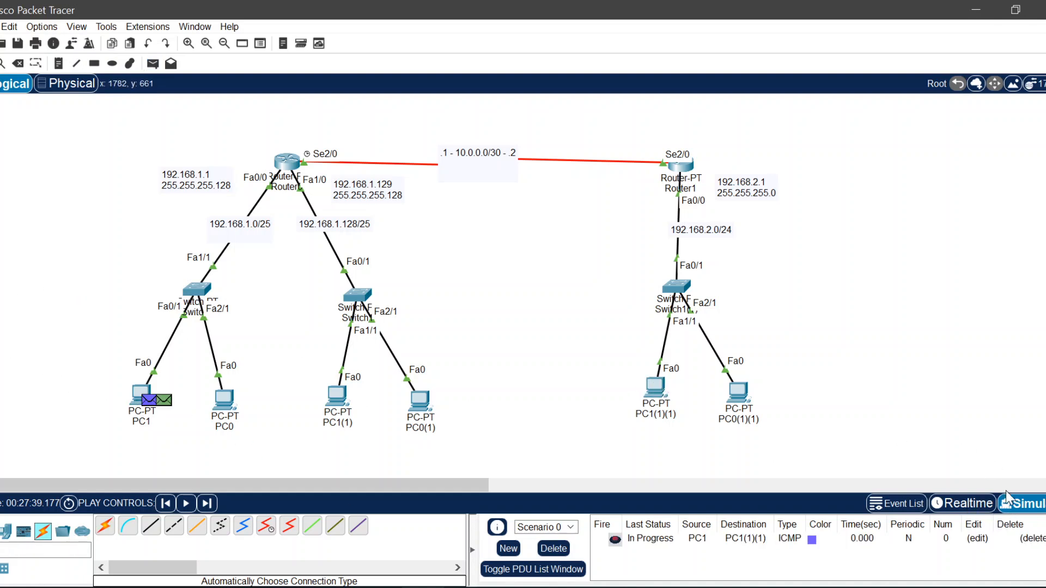
{"action": "left_click", "coordinate": [963, 503]}
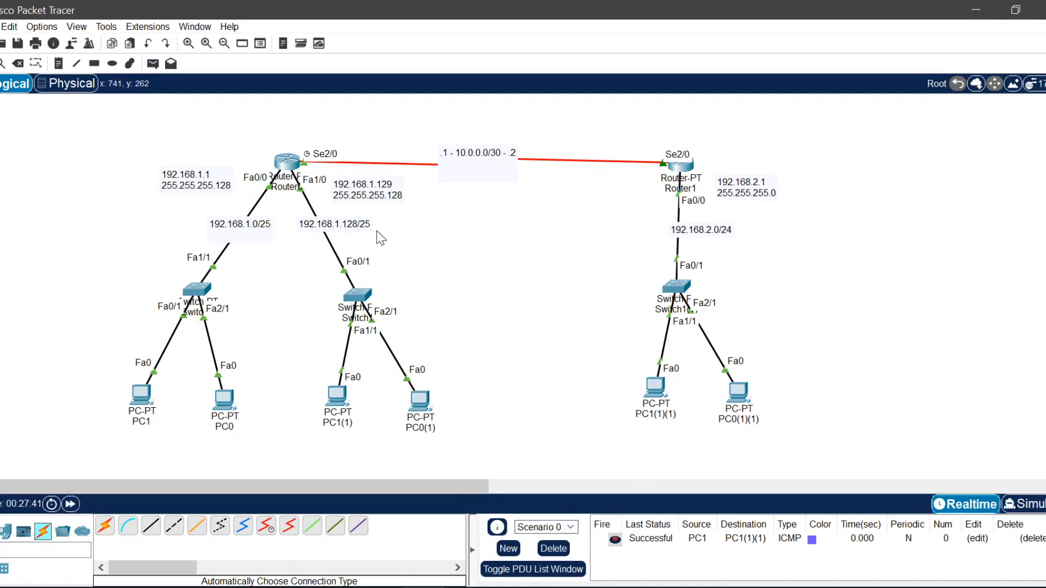
- Play the PC1 to PC1(1)(1) PDU in Simulation mode, follow its path there and back, and return to Realtime mode
{"action": "left_click", "coordinate": [1026, 503]}
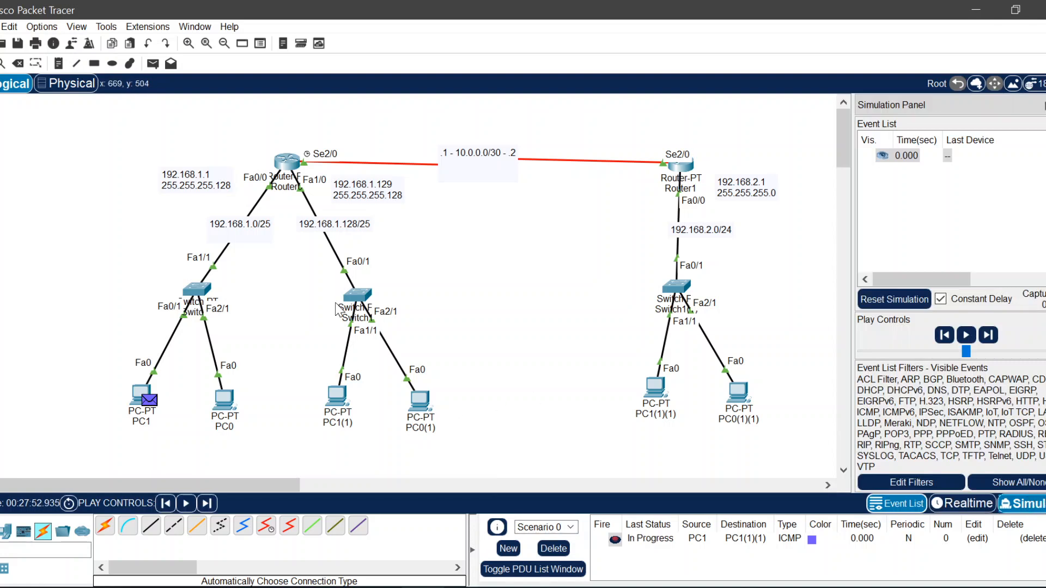
{"action": "left_click", "coordinate": [186, 503]}
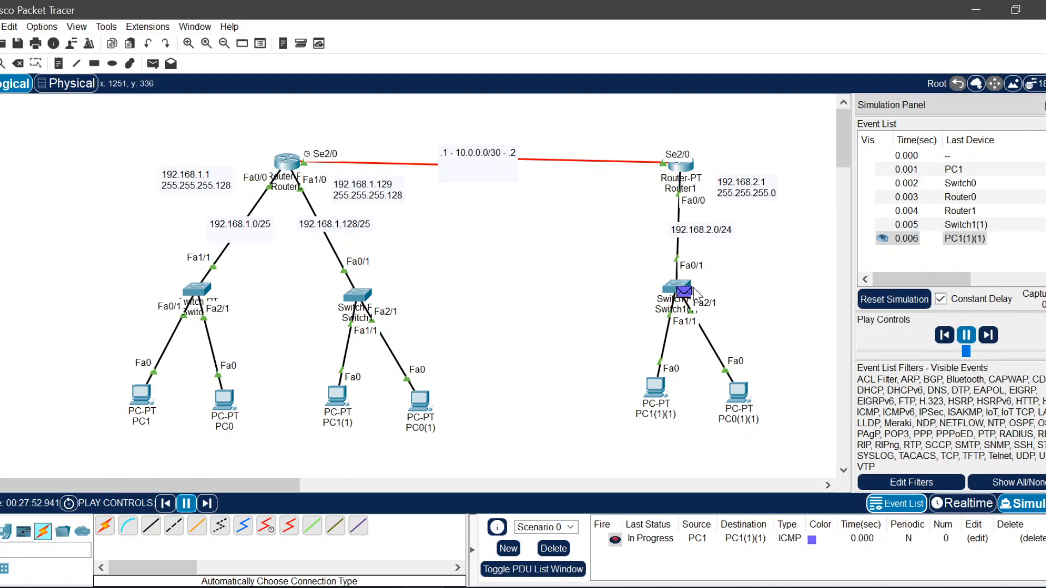
{"action": "mouse_move", "coordinate": [694, 290]}
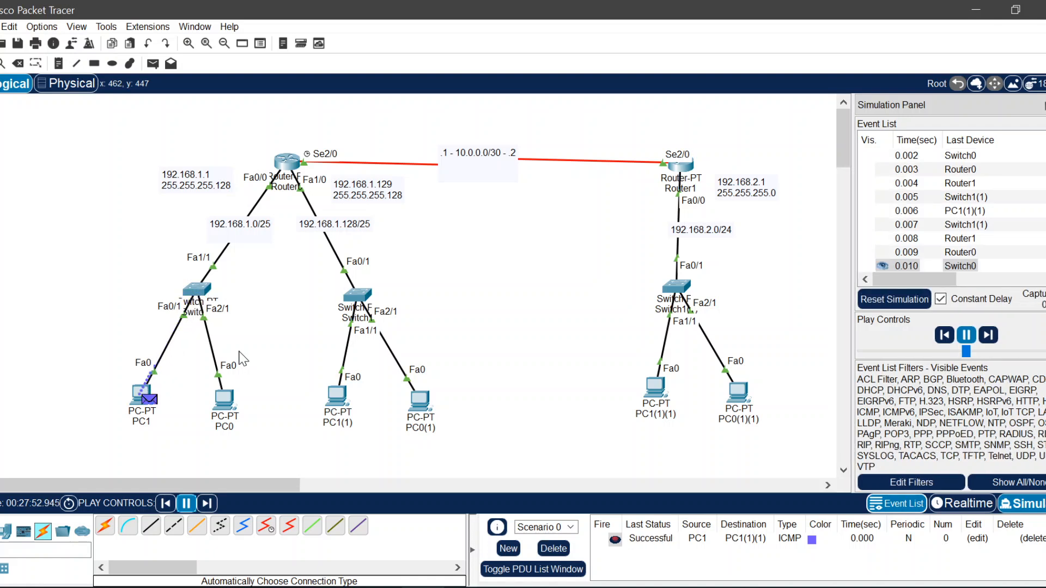
{"action": "left_click", "coordinate": [963, 503]}
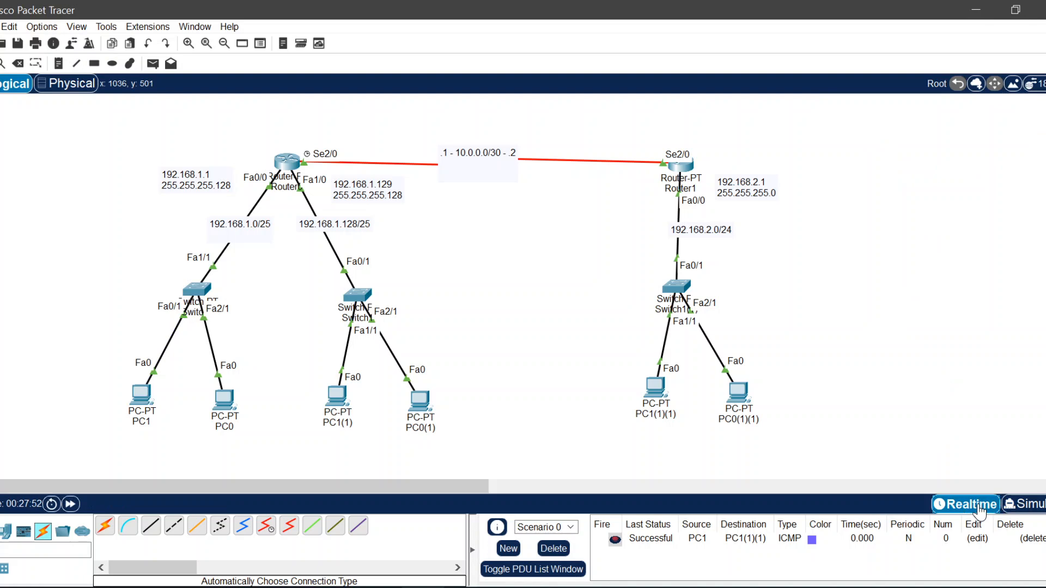
- Send two simple PDUs from PC1(1) to PC1(1)(1) in Realtime mode
{"action": "left_click", "coordinate": [153, 63]}
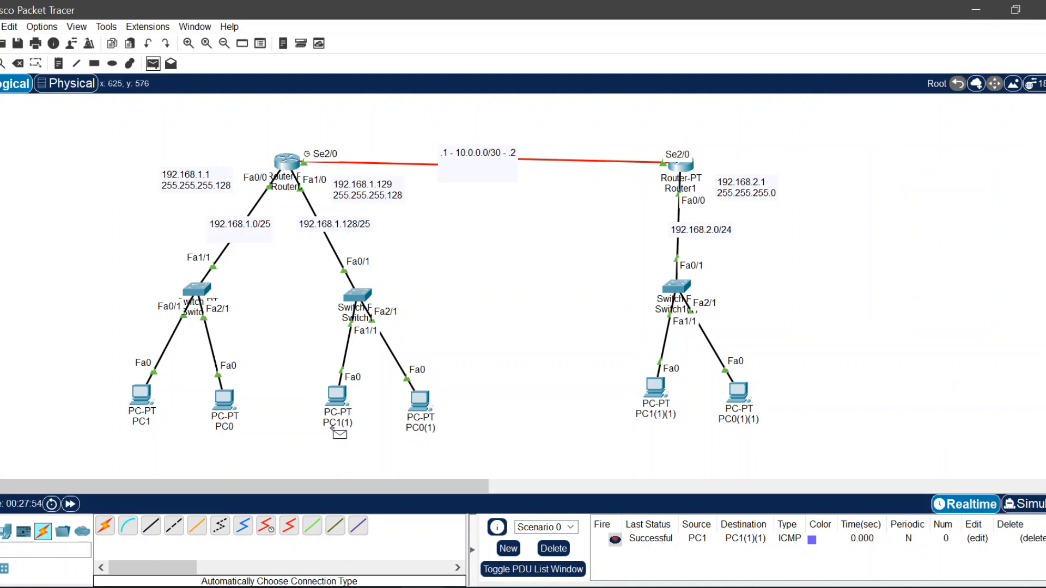
{"action": "left_click", "coordinate": [343, 405]}
{"action": "left_click", "coordinate": [656, 389]}
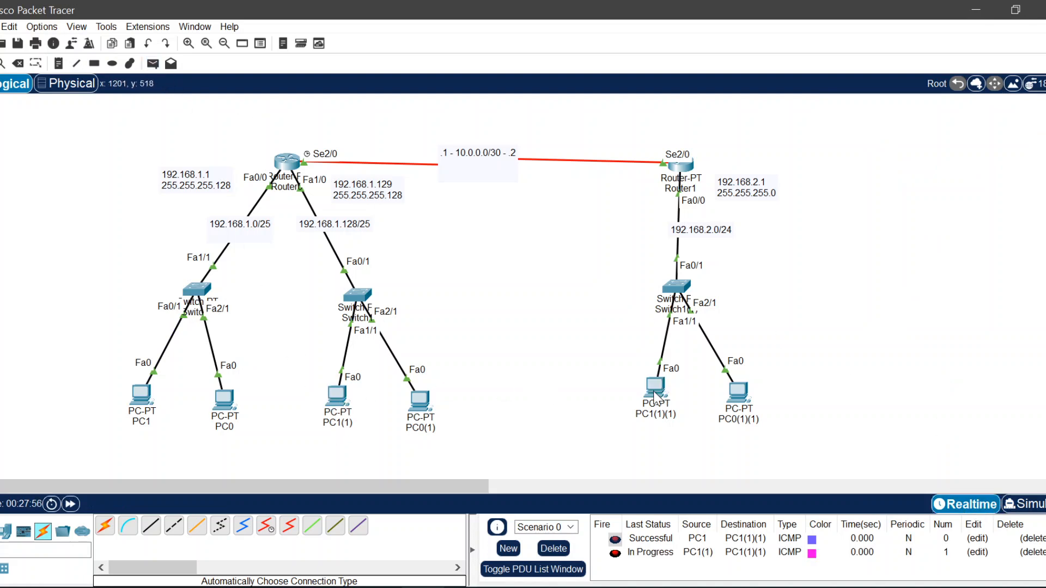
{"action": "left_click", "coordinate": [152, 63]}
{"action": "left_click", "coordinate": [337, 395]}
{"action": "left_click", "coordinate": [655, 389]}
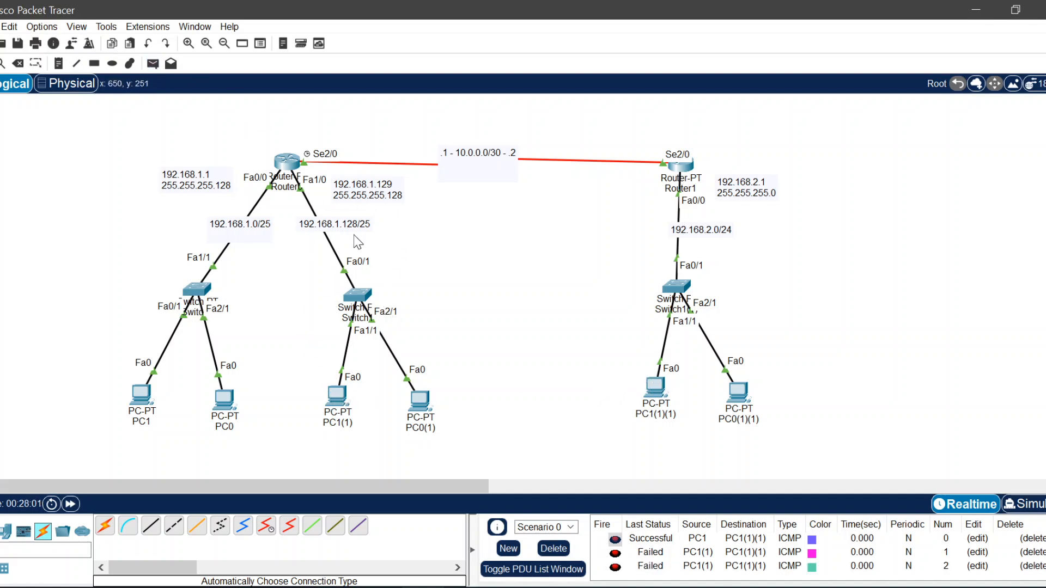
- Reopen Router1's CLI and recall the previous static route command for 192.168.1.0
{"action": "left_click", "coordinate": [680, 163]}
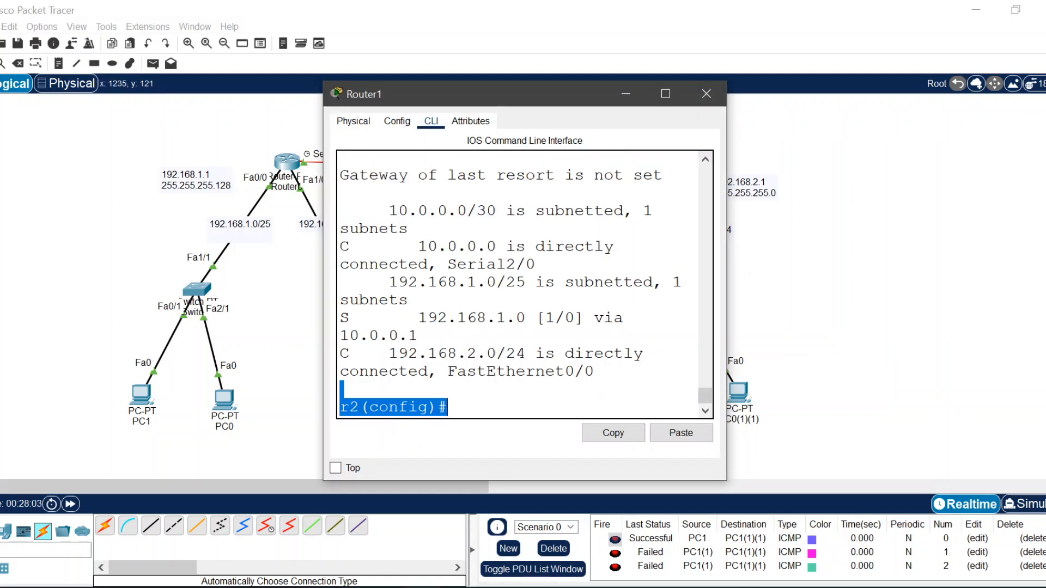
{"action": "key", "text": "Return"}
{"action": "key", "text": "Return"}
{"action": "key", "text": "Return"}
{"action": "key", "text": "Up"}
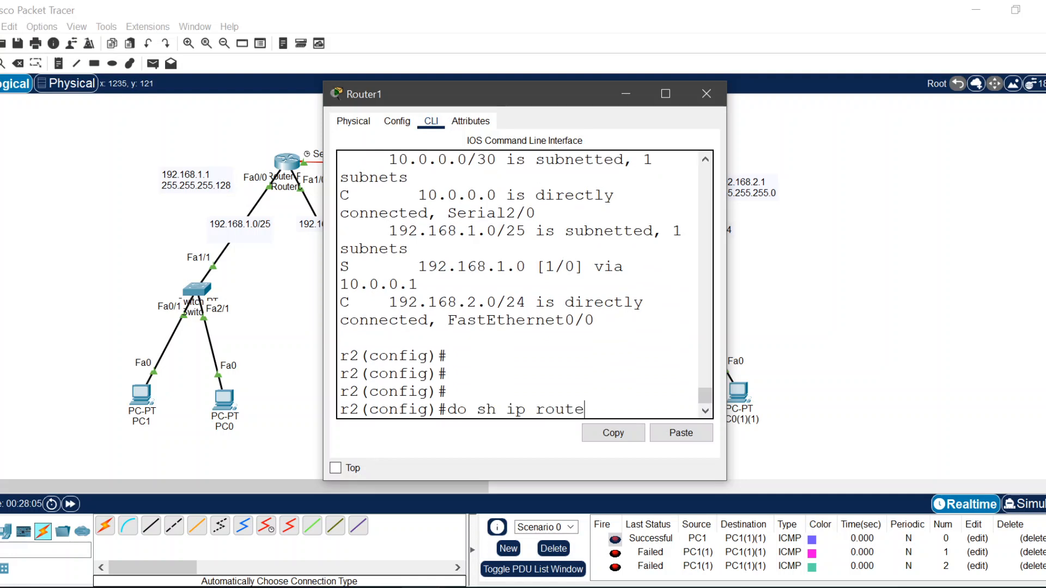
{"action": "key", "text": "Up"}
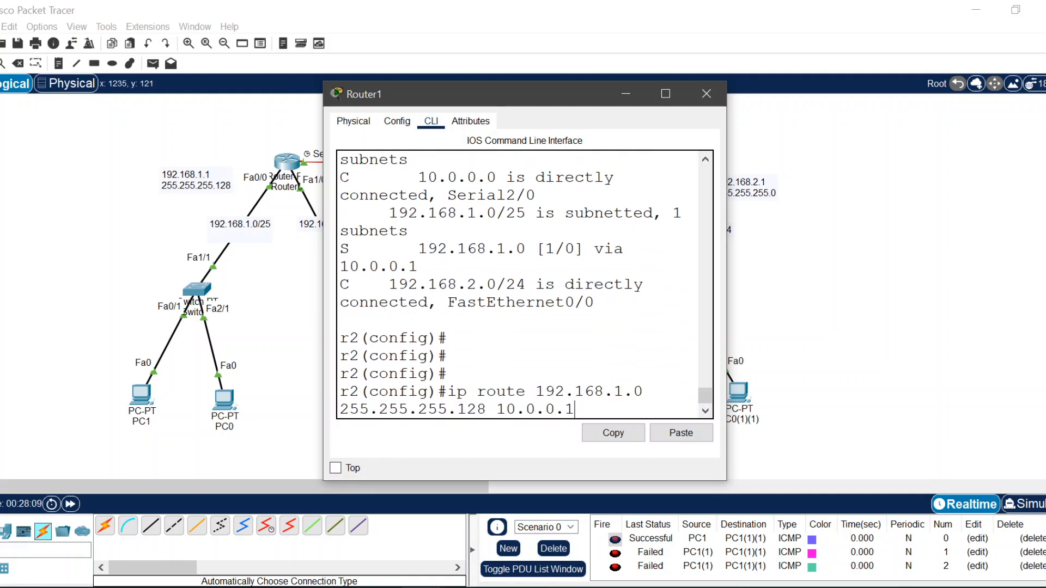
- Change the recalled route's destination to 192.168.1.128, keeping mask 255.255.255.128 and next hop 10.0.0.1, and run the command
{"action": "key", "text": "Left"}
{"action": "left_click_drag", "start_coordinate": [438, 96], "coordinate": [757, 103]}
{"action": "left_click_drag", "start_coordinate": [893, 416], "coordinate": [815, 416]}
{"action": "left_click", "coordinate": [822, 416]}
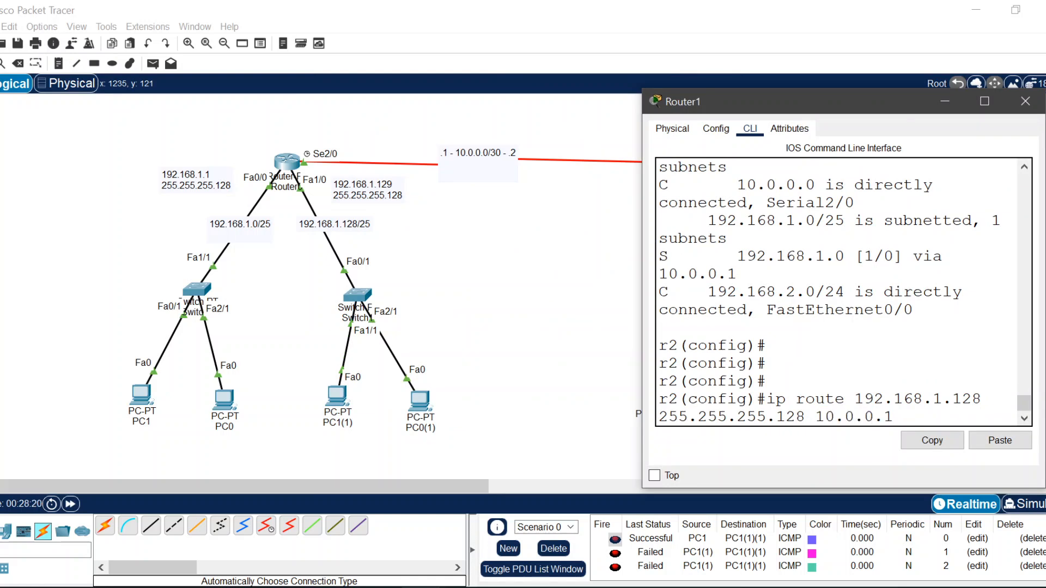
{"action": "key", "text": "Return"}
{"action": "key", "text": "Return"}
{"action": "key", "text": "Return"}
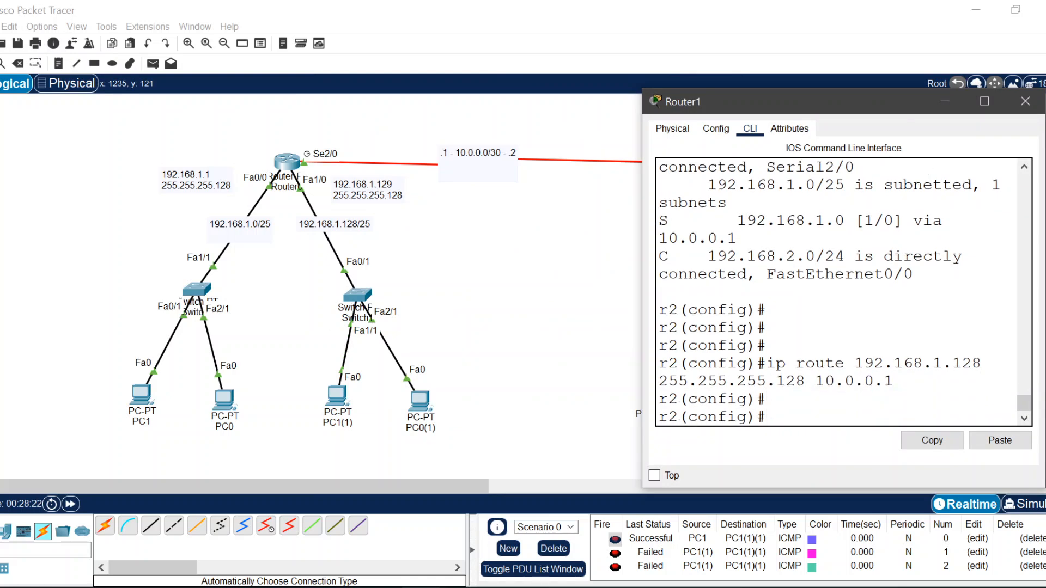
- Display Router1's routing table with do sh ip route and enlarge the CLI window to full size
{"action": "type", "text": "do sh ip rou"}
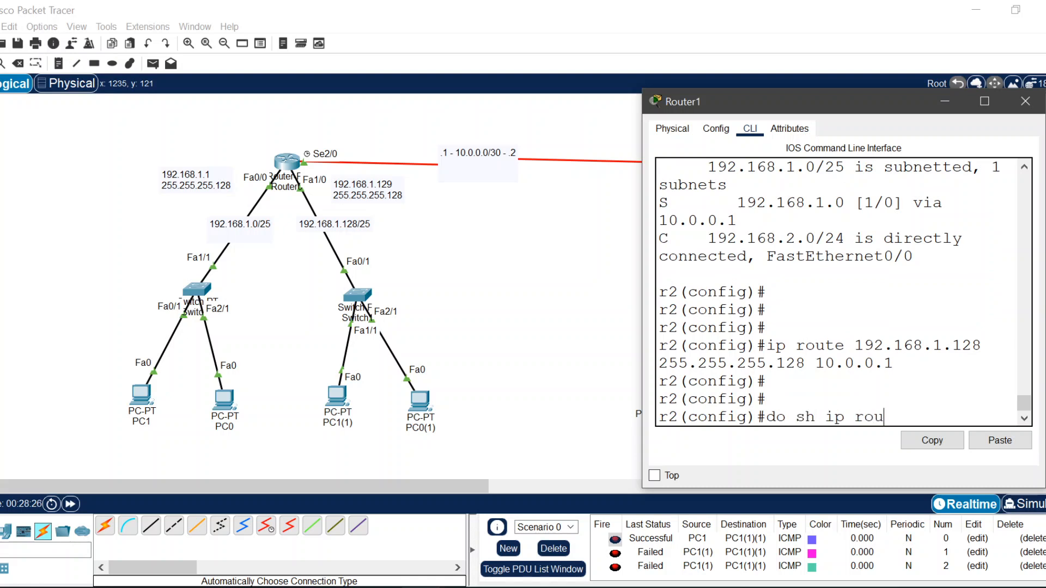
{"action": "type", "text": "te"}
{"action": "key", "text": "Return"}
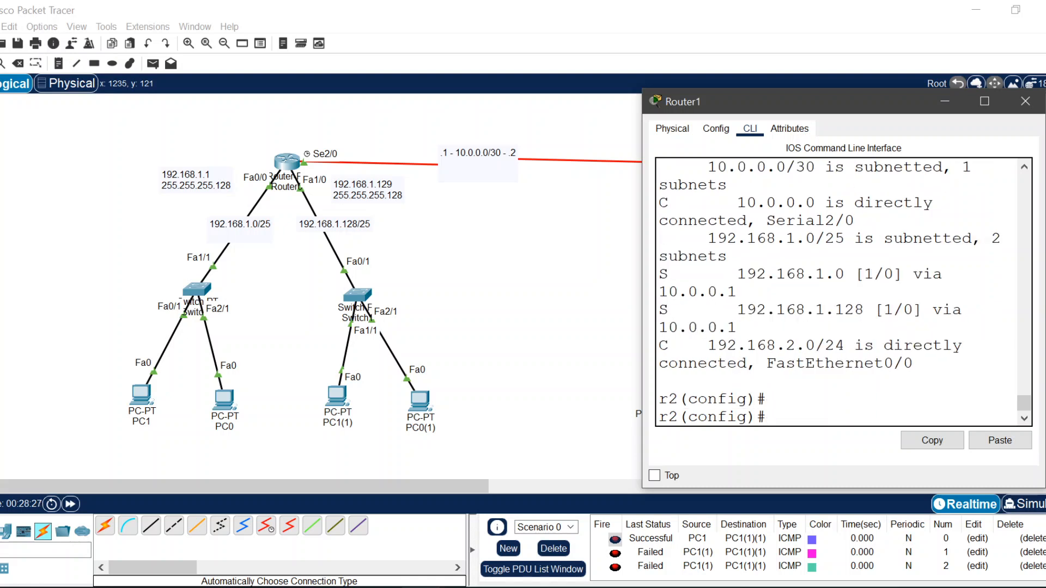
{"action": "left_click", "coordinate": [994, 97]}
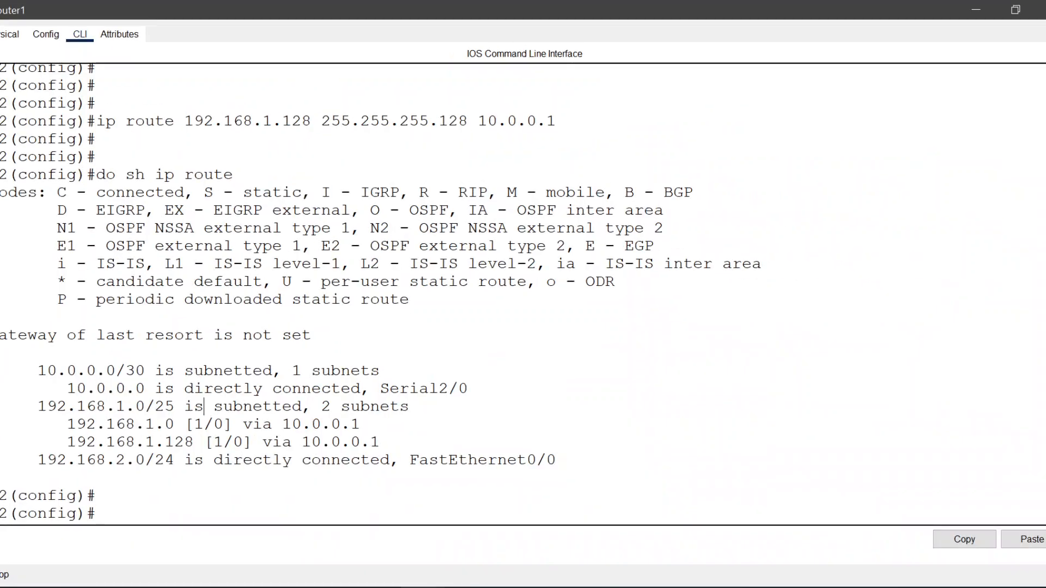
- Examine the static entries for 192.168.1.0 and 192.168.1.128, their next hop, and the static code in the routing table legend
{"action": "left_click_drag", "start_coordinate": [76, 424], "coordinate": [331, 424]}
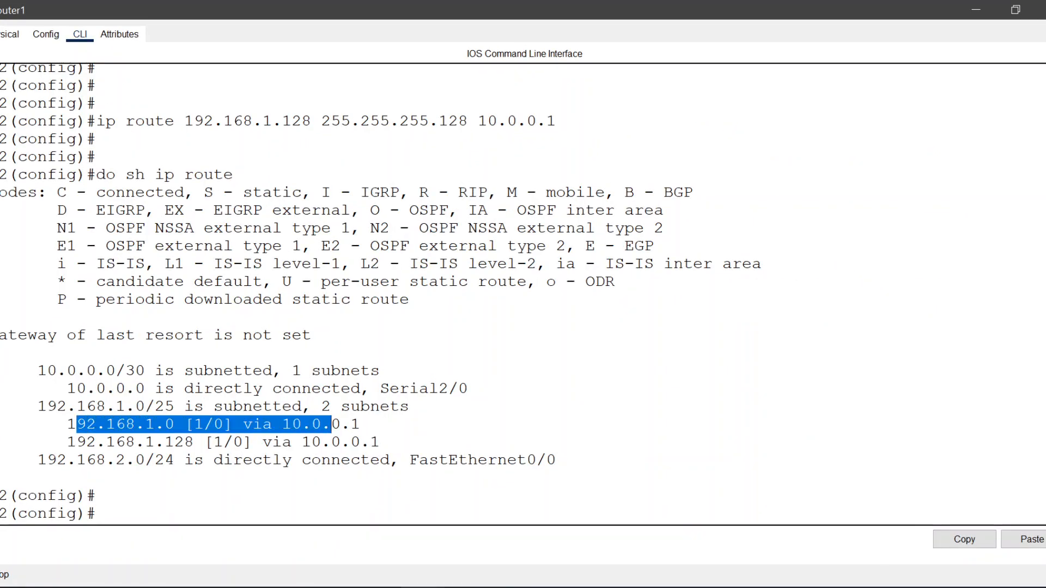
{"action": "left_click_drag", "start_coordinate": [194, 442], "coordinate": [77, 442]}
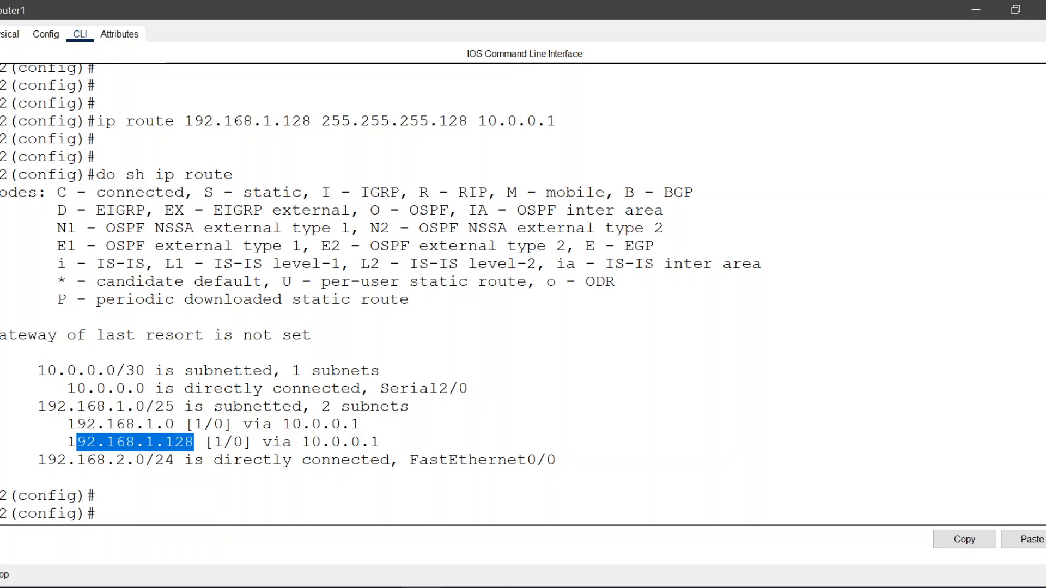
{"action": "left_click_drag", "start_coordinate": [379, 442], "coordinate": [302, 441]}
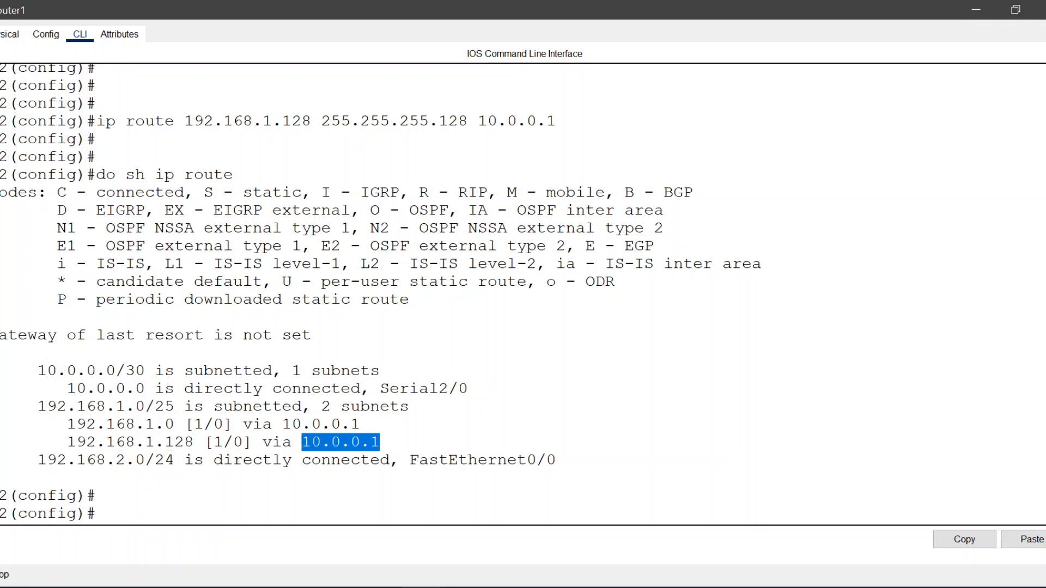
{"action": "left_click", "coordinate": [312, 442]}
{"action": "left_click_drag", "start_coordinate": [8, 442], "coordinate": [0, 424]}
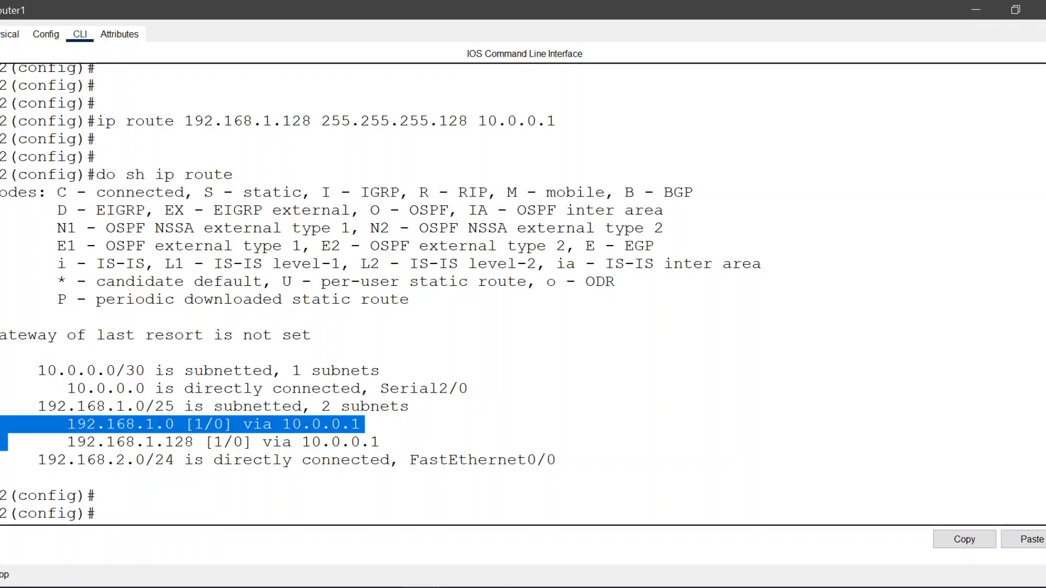
{"action": "left_click_drag", "start_coordinate": [204, 193], "coordinate": [302, 192]}
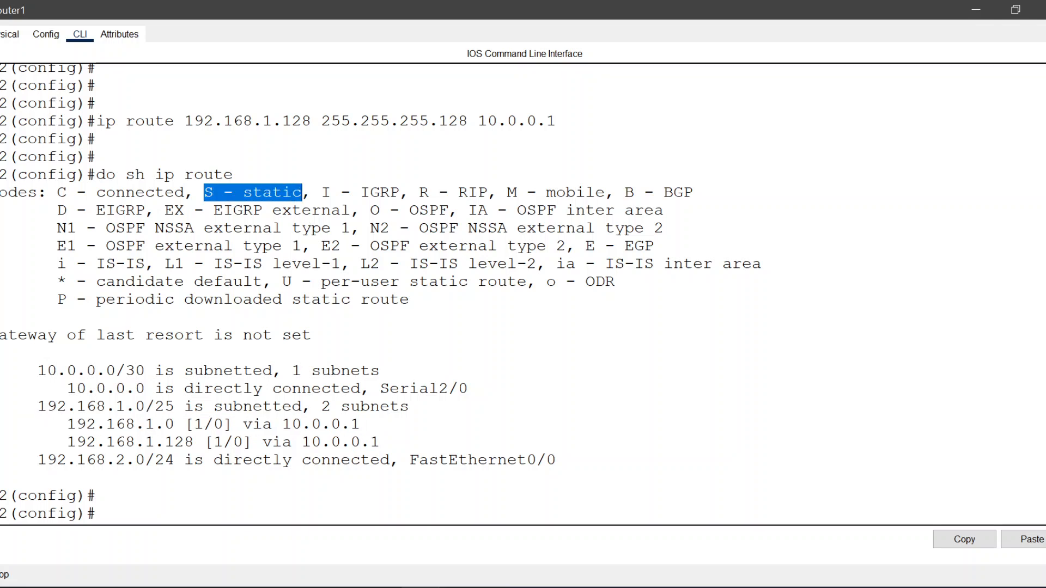
{"action": "left_click_drag", "start_coordinate": [1, 424], "coordinate": [65, 425]}
{"action": "left_click_drag", "start_coordinate": [380, 441], "coordinate": [0, 424]}
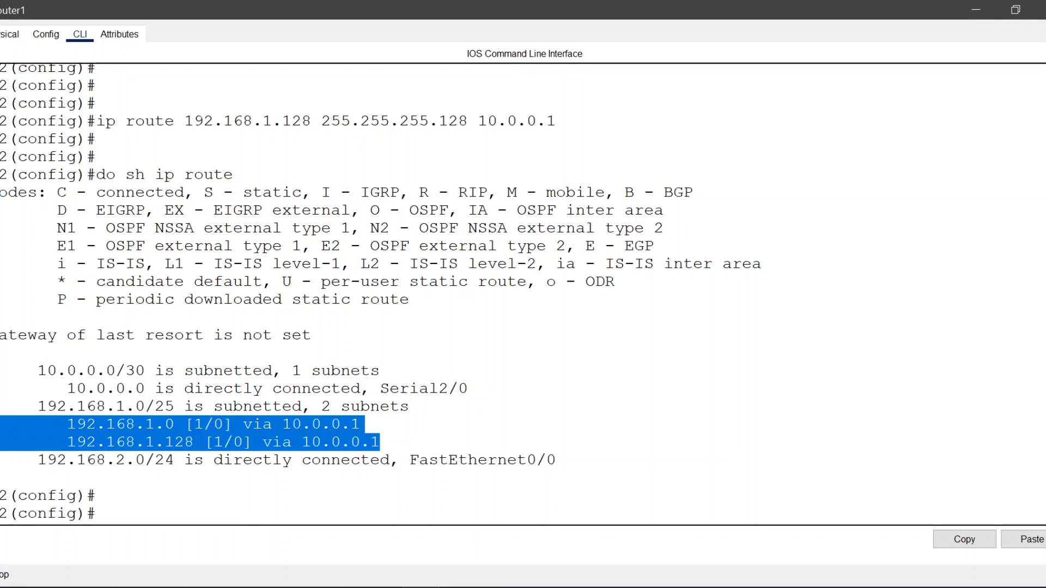
{"action": "left_click_drag", "start_coordinate": [223, 192], "coordinate": [303, 192]}
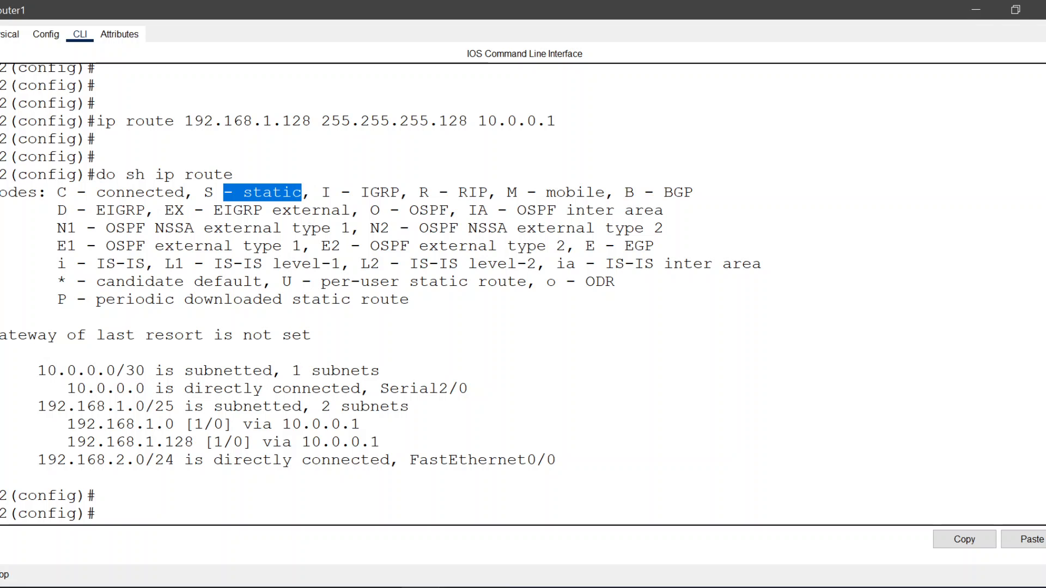
{"action": "left_click_drag", "start_coordinate": [1, 423], "coordinate": [380, 442]}
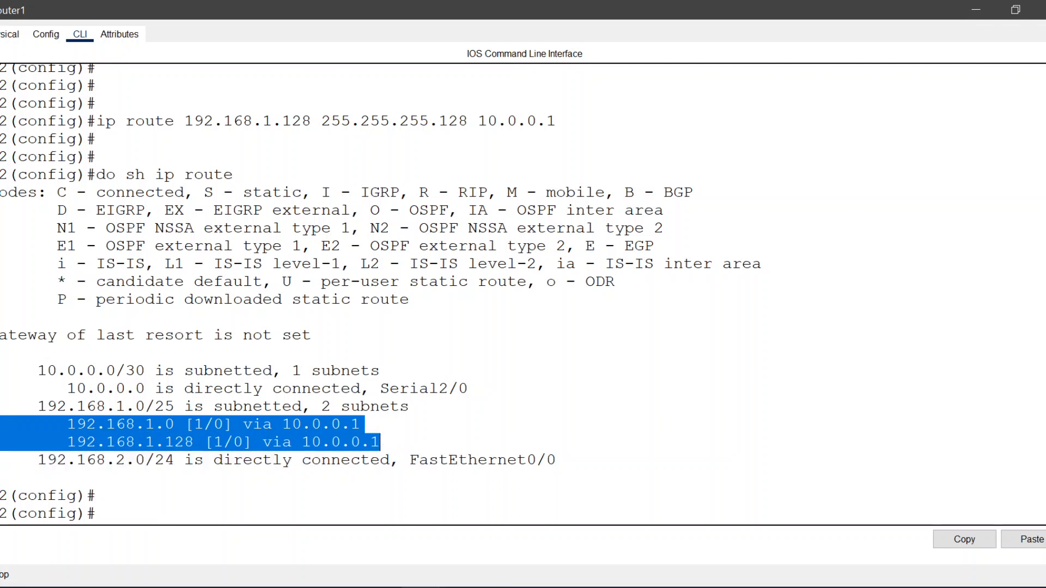
{"action": "left_click", "coordinate": [381, 443]}
{"action": "left_click_drag", "start_coordinate": [380, 442], "coordinate": [1, 424]}
{"action": "left_click", "coordinate": [360, 424]}
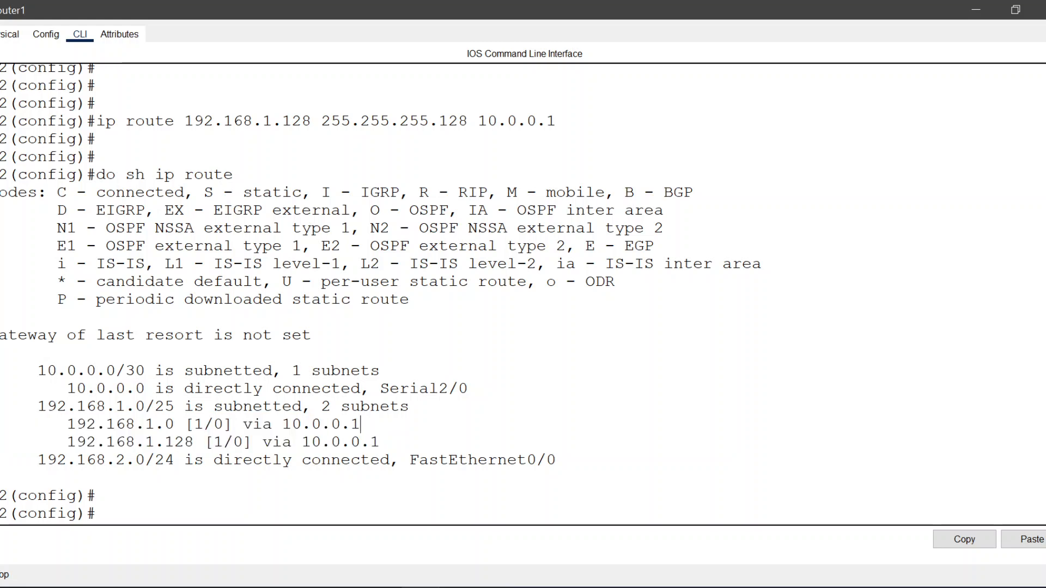
{"action": "left_click", "coordinate": [359, 582]}
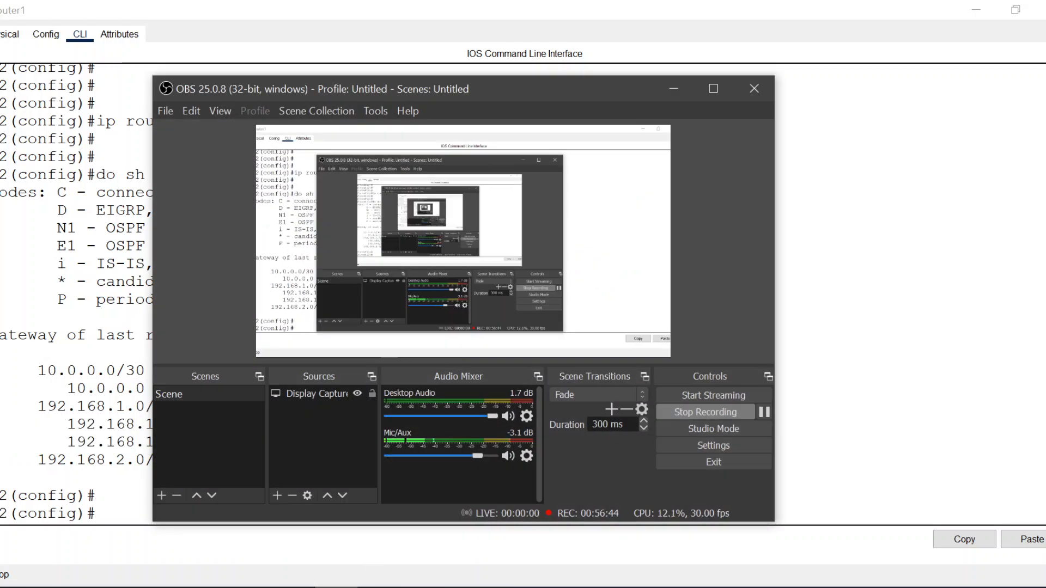
{"action": "left_click", "coordinate": [348, 586]}
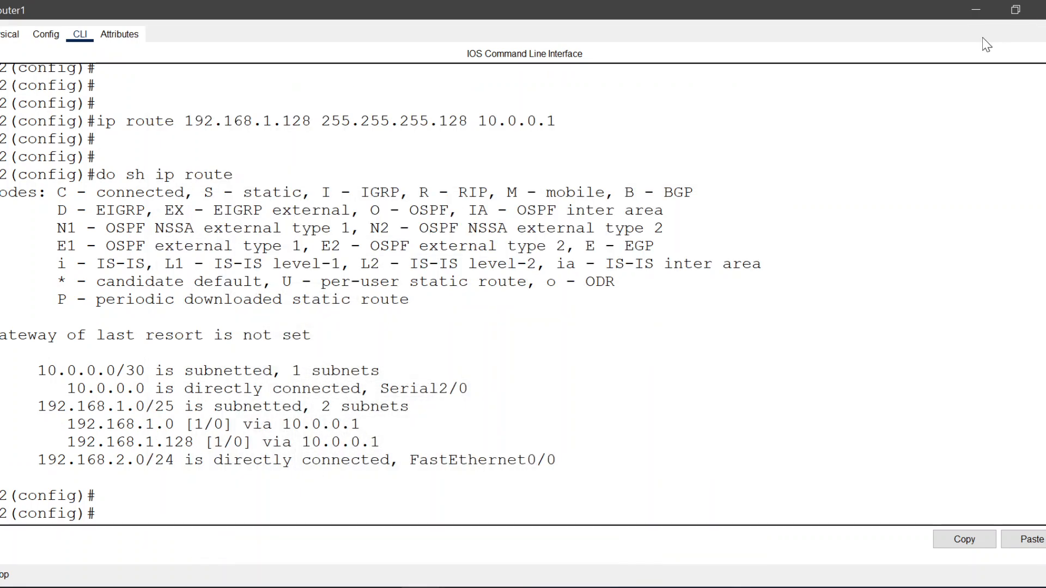
- Minimise Router1's window and send two simple PDUs from PC0 to PC0(1)(1) in Realtime mode
{"action": "left_click", "coordinate": [976, 9]}
{"action": "left_click", "coordinate": [154, 64]}
{"action": "left_click", "coordinate": [224, 400]}
{"action": "left_click", "coordinate": [740, 398]}
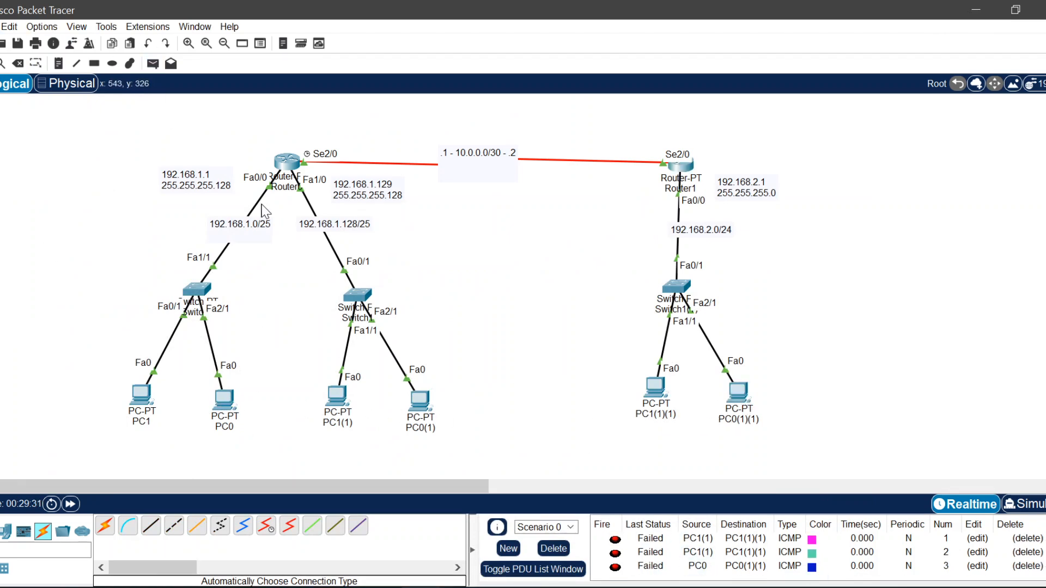
{"action": "left_click", "coordinate": [153, 63]}
{"action": "left_click", "coordinate": [224, 400]}
{"action": "left_click", "coordinate": [740, 398]}
- Clear the PDU list, then send simple PDUs from PC1(1) to PC1(1)(1) and from PC0(1) to PC0(1)(1)
{"action": "left_click", "coordinate": [553, 549]}
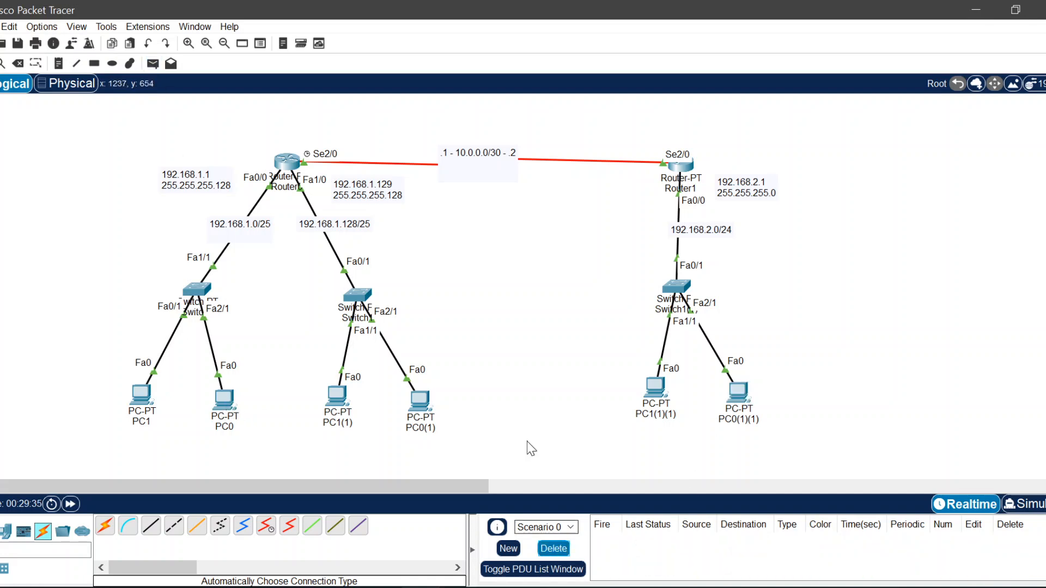
{"action": "left_click", "coordinate": [153, 63]}
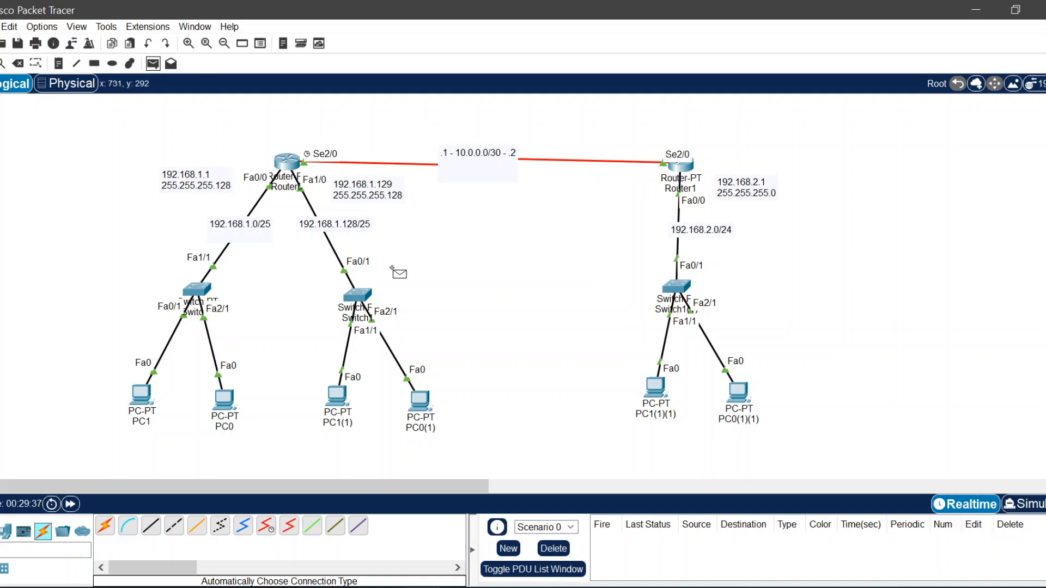
{"action": "left_click", "coordinate": [343, 400]}
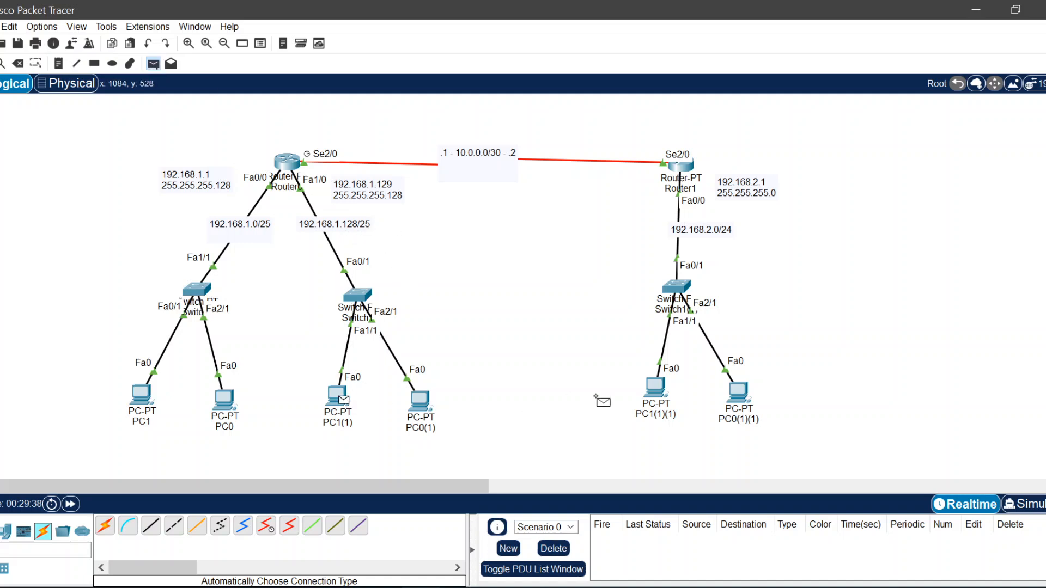
{"action": "left_click", "coordinate": [656, 388]}
{"action": "left_click", "coordinate": [153, 64]}
{"action": "left_click", "coordinate": [420, 400]}
{"action": "left_click", "coordinate": [736, 402]}
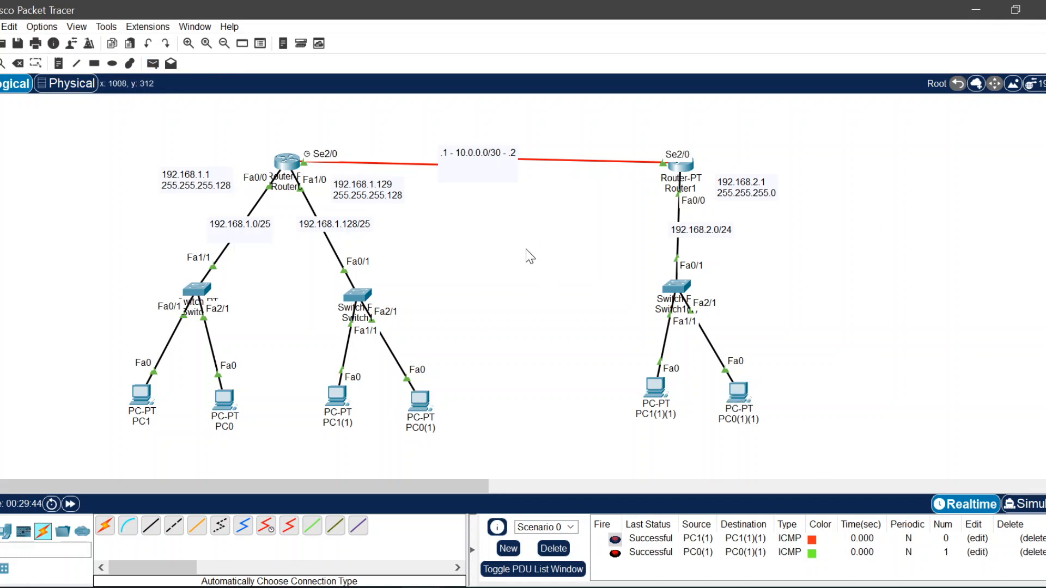
- Send a simple PDU from PC0 to Router1, then delete the scenario with all its PDUs
{"action": "left_click", "coordinate": [153, 64]}
{"action": "left_click", "coordinate": [226, 398]}
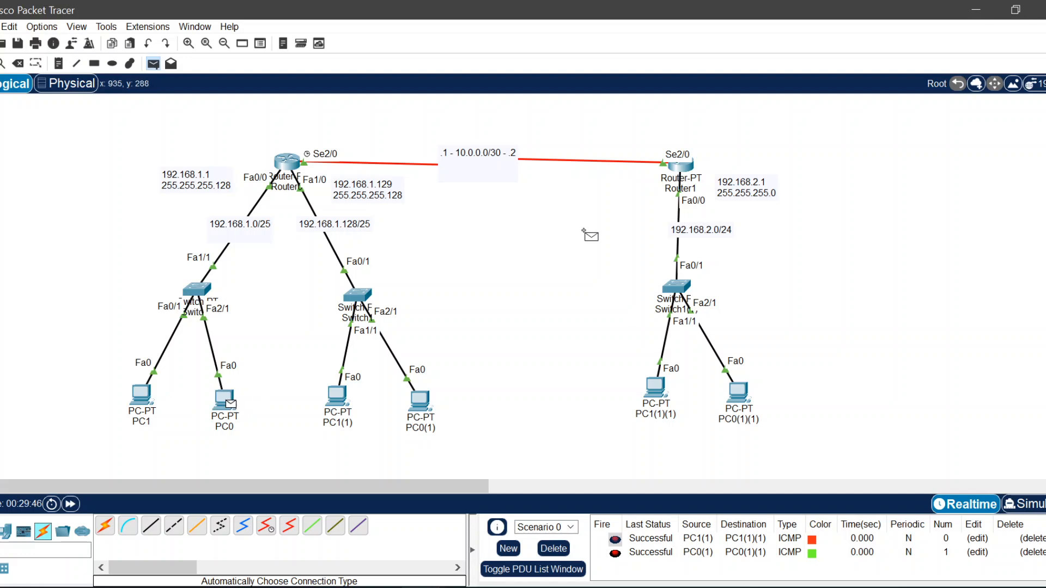
{"action": "left_click", "coordinate": [683, 171]}
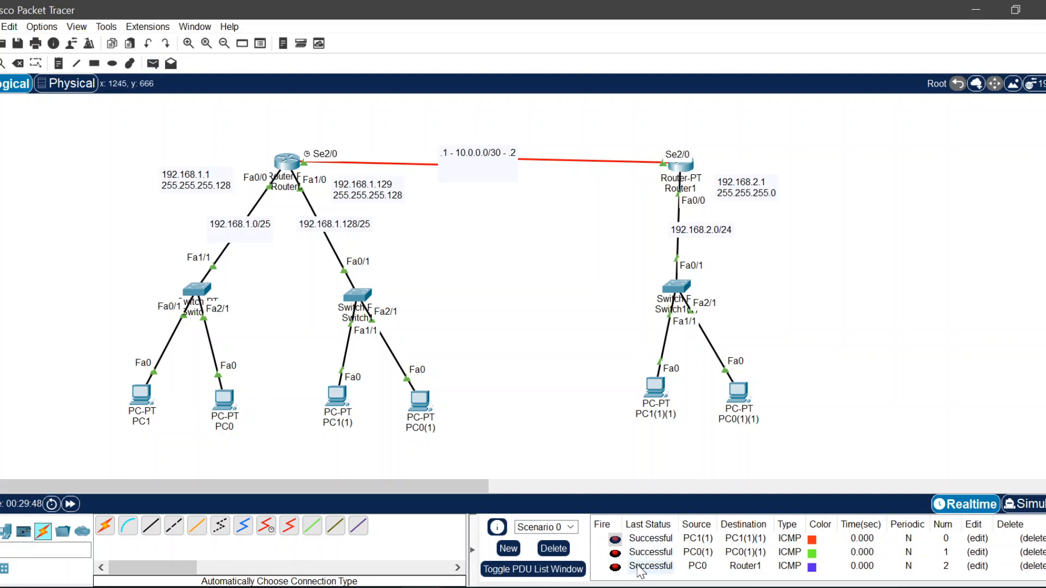
{"action": "left_click", "coordinate": [556, 550]}
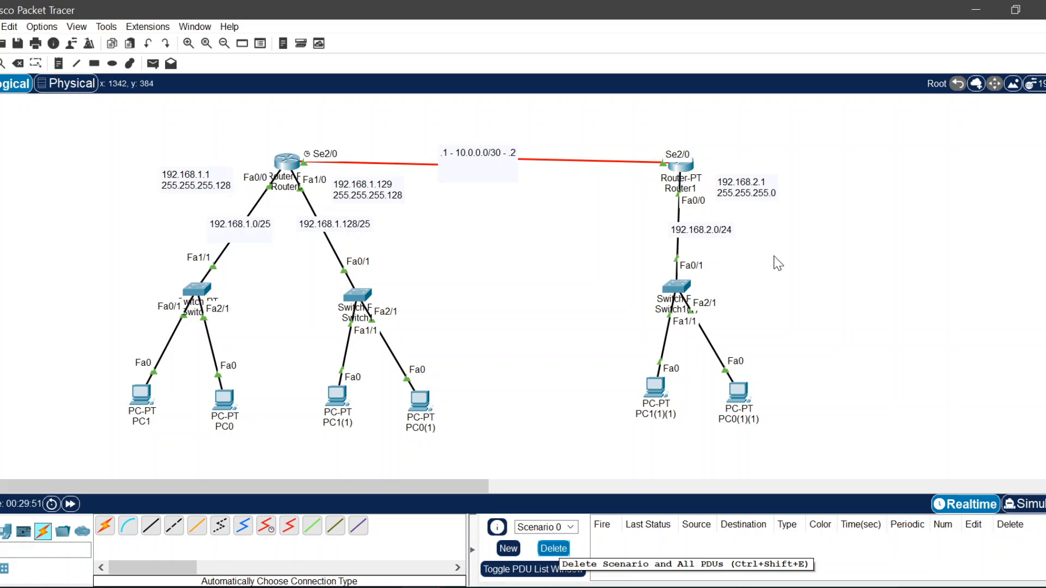
- Reopen Router1's CLI, change the recalled static route's destination to 192.168.2.128 with mask 255.255.255.128 and next hop 10.0.0.1, and run it
{"action": "double_click", "coordinate": [680, 164]}
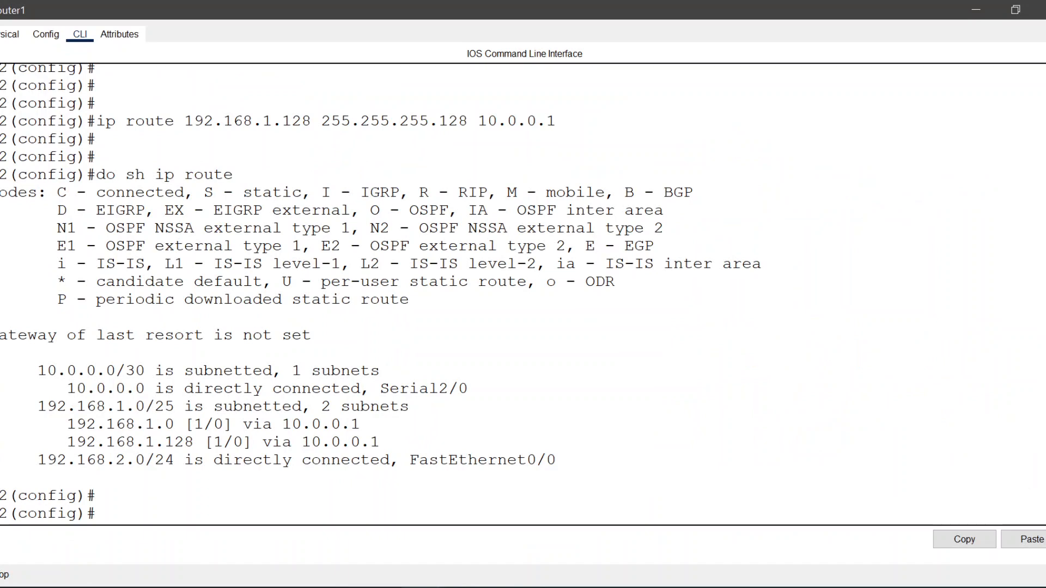
{"action": "key", "text": "Up"}
{"action": "key", "text": "Up"}
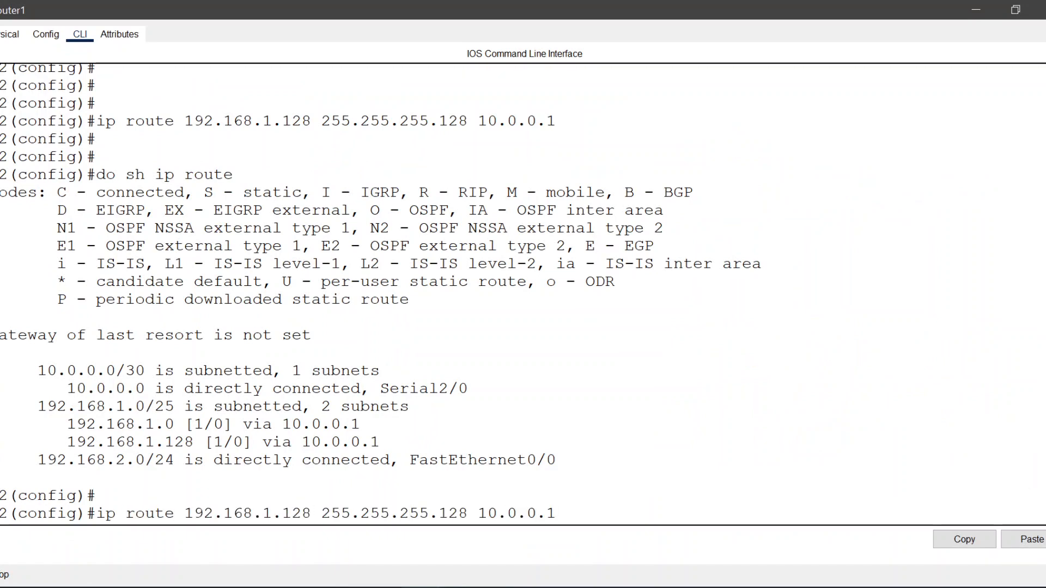
{"action": "key", "text": "Left"}
{"action": "key", "text": "Left"}
{"action": "key", "text": "Left"}
{"action": "key", "text": "Left"}
{"action": "key", "text": "Left"}
{"action": "key", "text": "Left"}
{"action": "key", "text": "Left"}
{"action": "key", "text": "Left"}
{"action": "key", "text": "Left"}
{"action": "key", "text": "Left"}
{"action": "key", "text": "Left"}
{"action": "key", "text": "Left"}
{"action": "key", "text": "Left"}
{"action": "key", "text": "Left"}
{"action": "key", "text": "Left"}
{"action": "key", "text": "Left"}
{"action": "key", "text": "Left"}
{"action": "key", "text": "Left"}
{"action": "key", "text": "Left"}
{"action": "key", "text": "Left"}
{"action": "key", "text": "BackSpace"}
{"action": "type", "text": "2"}
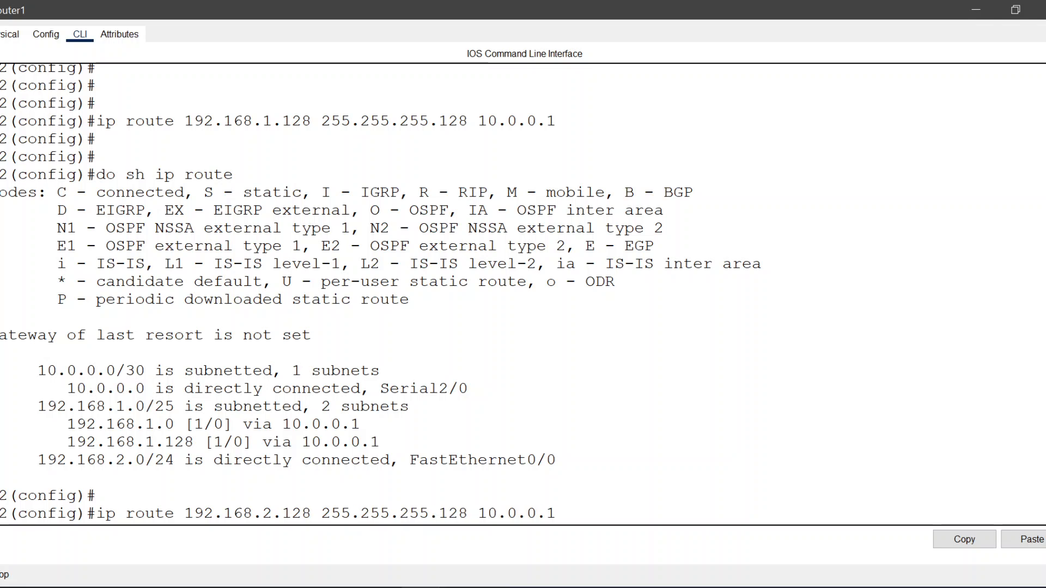
{"action": "key", "text": "Return"}
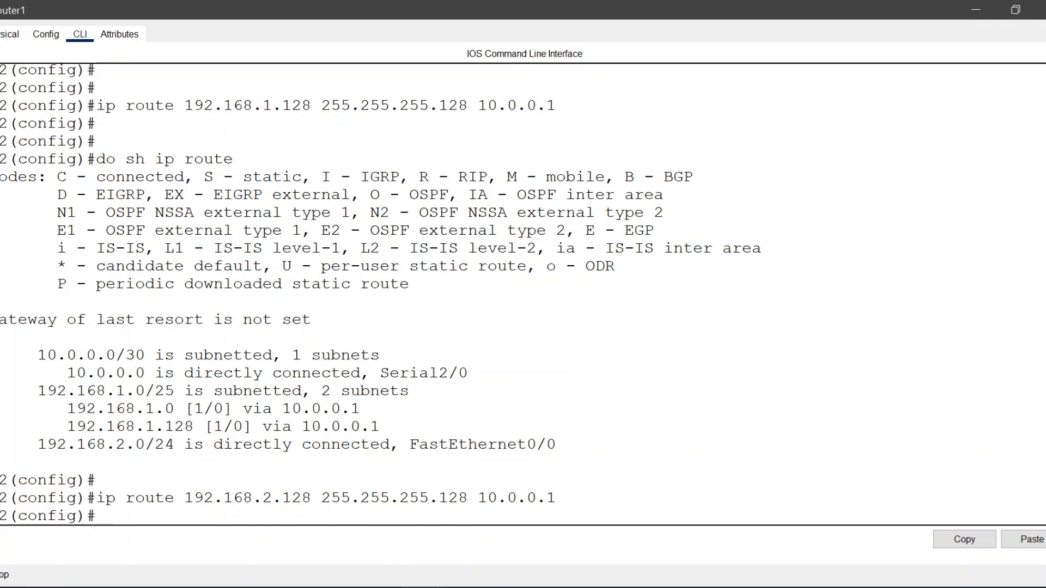
{"action": "key", "text": "Up"}
{"action": "key", "text": "Left"}
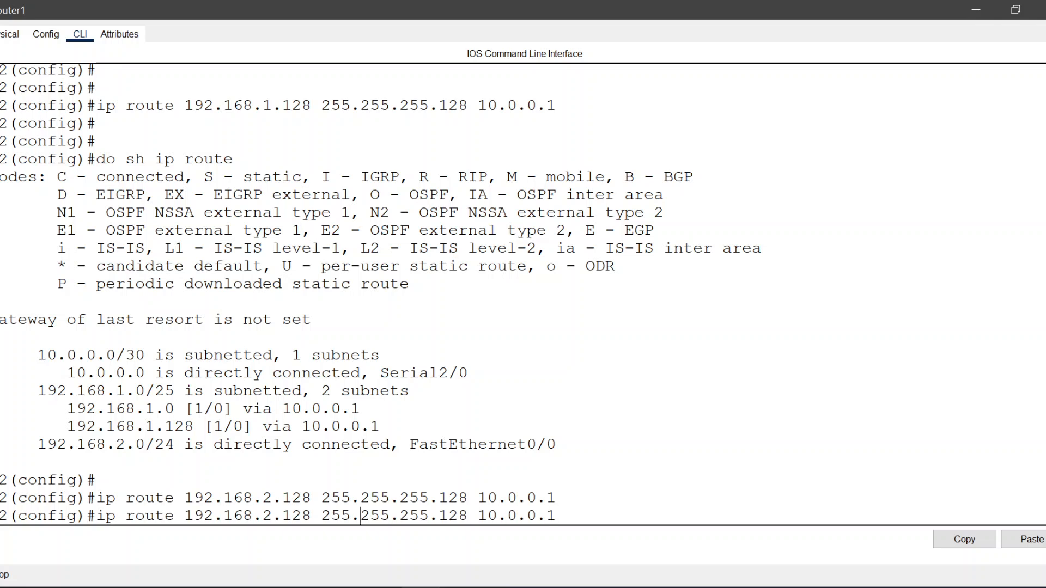
{"action": "key", "text": "Left"}
{"action": "key", "text": "Left"}
{"action": "key", "text": "Left"}
{"action": "key", "text": "Left"}
{"action": "key", "text": "Left"}
{"action": "key", "text": "Left"}
{"action": "key", "text": "Left"}
{"action": "key", "text": "Left"}
{"action": "key", "text": "Left"}
{"action": "key", "text": "Left"}
{"action": "key", "text": "Left"}
{"action": "key", "text": "Left"}
{"action": "type", "text": "no"}
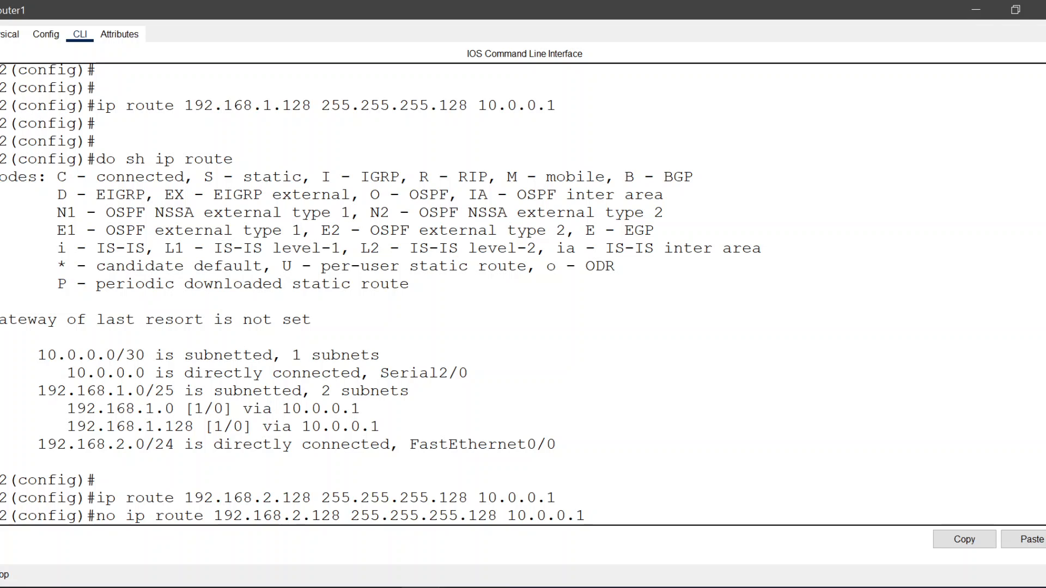
{"action": "key", "text": "BackSpace"}
{"action": "key", "text": "BackSpace"}
{"action": "key", "text": "BackSpace"}
{"action": "key", "text": "BackSpace"}
{"action": "key", "text": "BackSpace"}
{"action": "key", "text": "BackSpace"}
{"action": "key", "text": "BackSpace"}
{"action": "key", "text": "BackSpace"}
{"action": "key", "text": "BackSpace"}
{"action": "key", "text": "BackSpace"}
{"action": "key", "text": "BackSpace"}
{"action": "key", "text": "BackSpace"}
{"action": "key", "text": "BackSpace"}
{"action": "key", "text": "BackSpace"}
{"action": "key", "text": "BackSpace"}
{"action": "key", "text": "BackSpace"}
{"action": "key", "text": "BackSpace"}
{"action": "key", "text": "BackSpace"}
{"action": "key", "text": "BackSpace"}
{"action": "key", "text": "BackSpace"}
- Display Router1's running configuration with do sh run and page down to the static route lines
{"action": "type", "text": "do sh ru"}
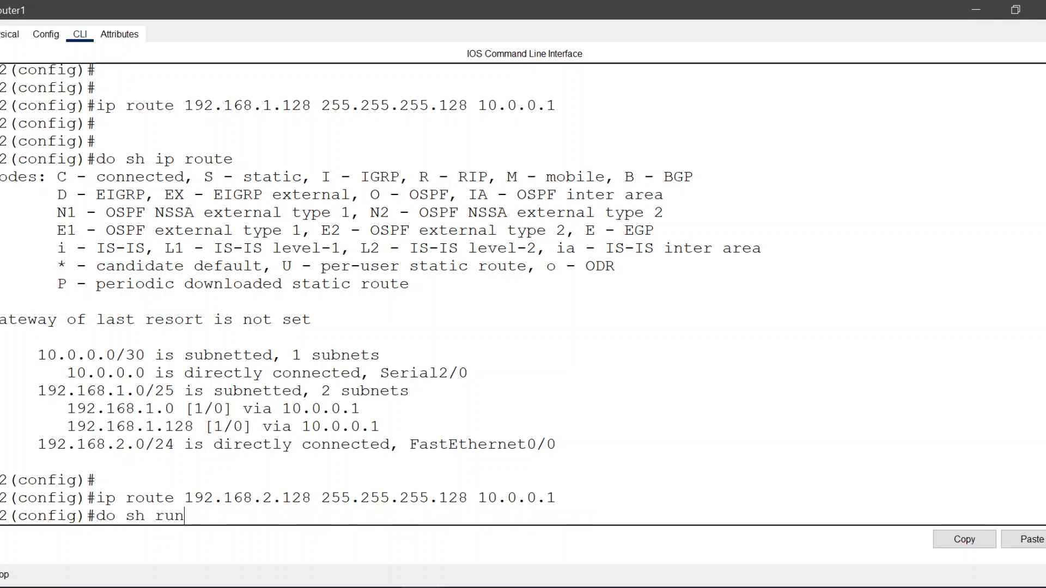
{"action": "type", "text": "n"}
{"action": "key", "text": "Return"}
{"action": "key", "text": "space"}
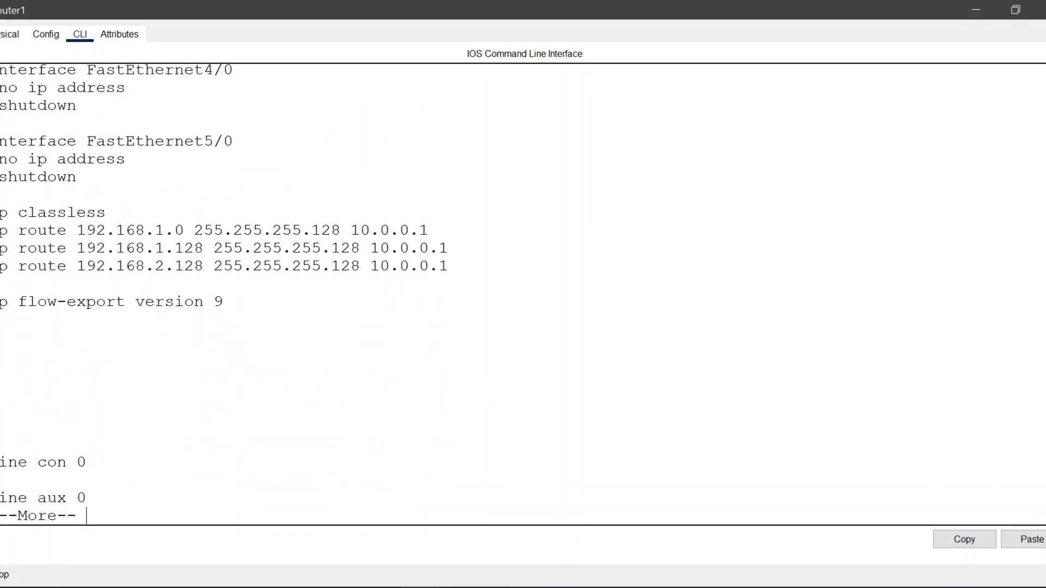
- Copy the ip route 192.168.2.128 255.255.255.128 10.0.0.1 line from the running configuration
{"action": "left_click_drag", "start_coordinate": [458, 266], "coordinate": [5, 212]}
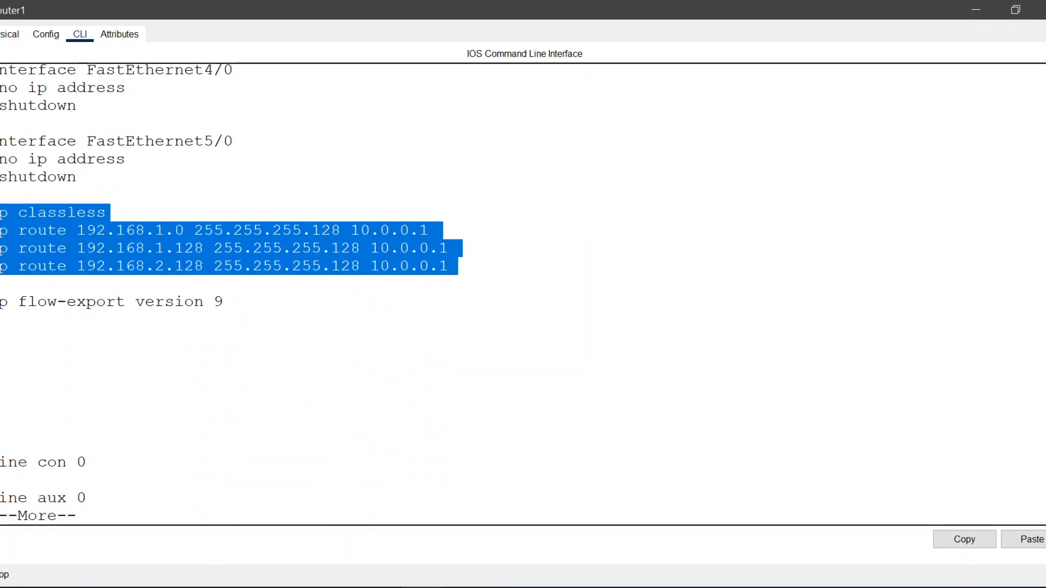
{"action": "left_click", "coordinate": [232, 240]}
{"action": "left_click_drag", "start_coordinate": [459, 266], "coordinate": [2, 266]}
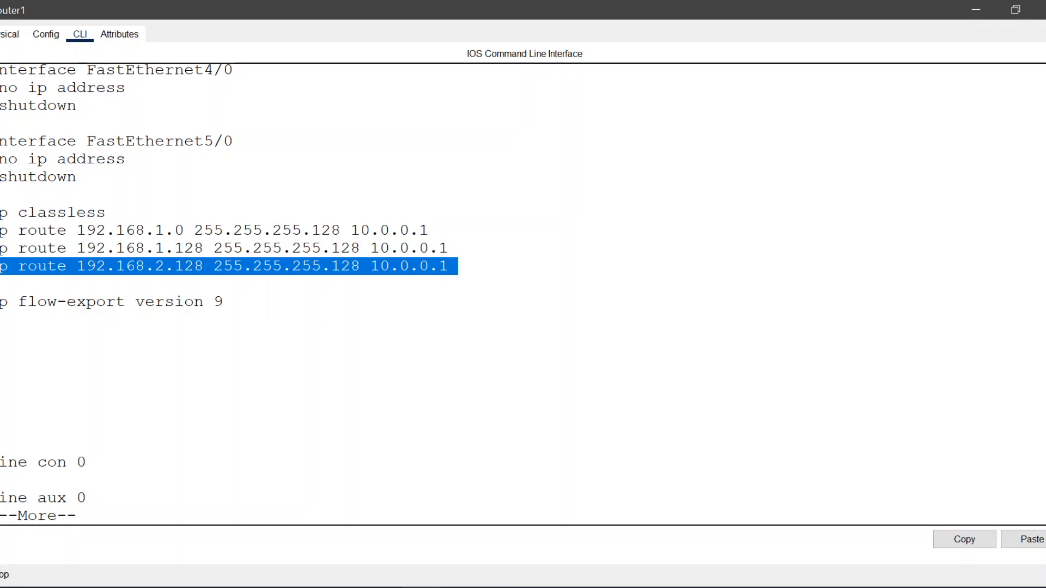
{"action": "left_click", "coordinate": [87, 462]}
{"action": "left_click_drag", "start_coordinate": [448, 266], "coordinate": [1, 265]}
{"action": "left_click", "coordinate": [964, 540]}
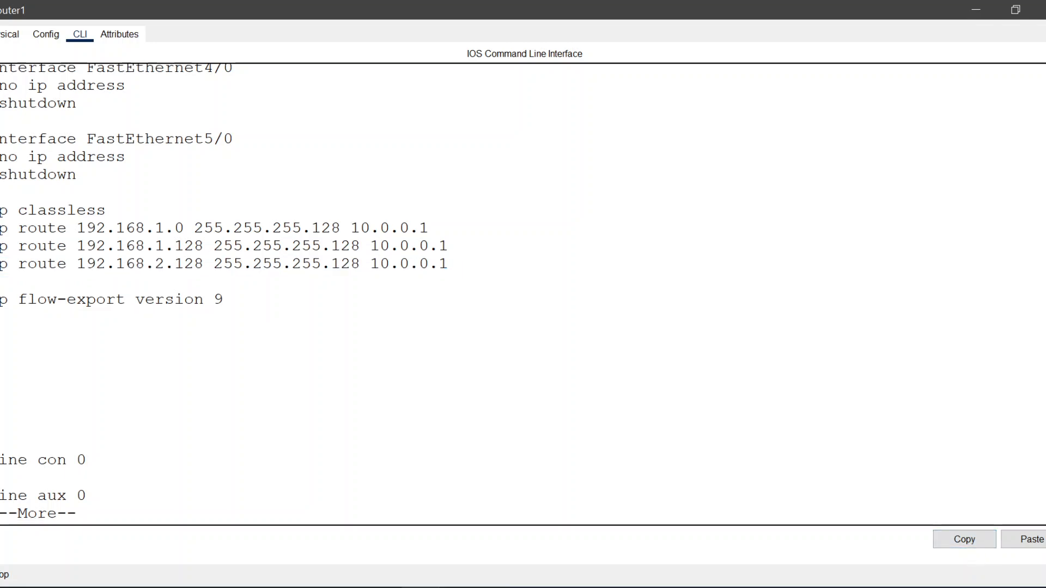
- Leave the configuration listing and remove the wrong static route with no ip route 192.168.2.128 255.255.255.128 10.0.0.1
{"action": "key", "text": "Return"}
{"action": "key", "text": "space"}
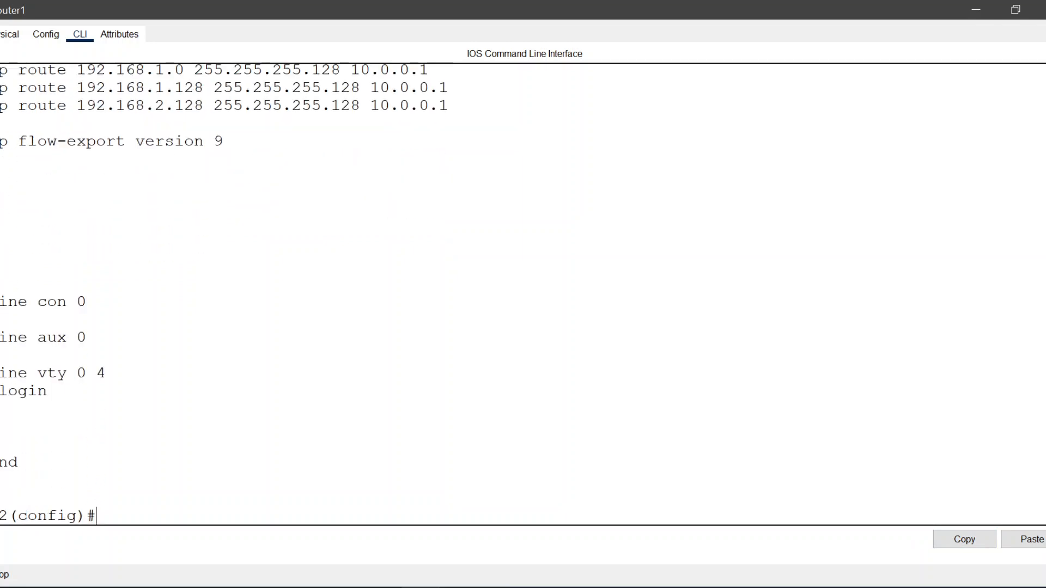
{"action": "key", "text": "Return"}
{"action": "key", "text": "Return"}
{"action": "type", "text": "no"}
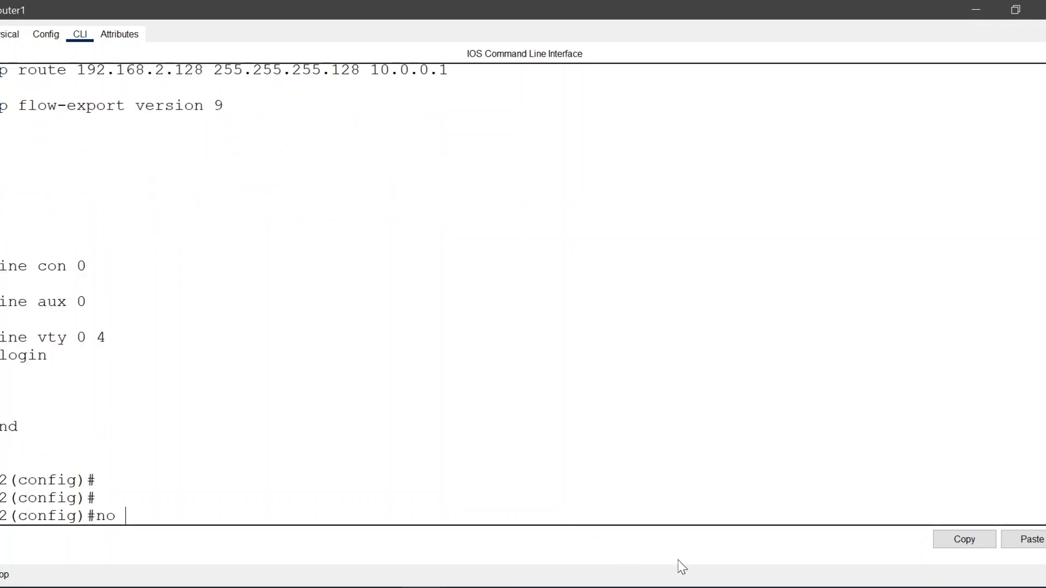
{"action": "left_click", "coordinate": [1031, 541]}
{"action": "left_click_drag", "start_coordinate": [96, 515], "coordinate": [586, 515]}
{"action": "left_click", "coordinate": [586, 516]}
{"action": "left_click_drag", "start_coordinate": [126, 515], "coordinate": [95, 516]}
{"action": "left_click", "coordinate": [652, 518]}
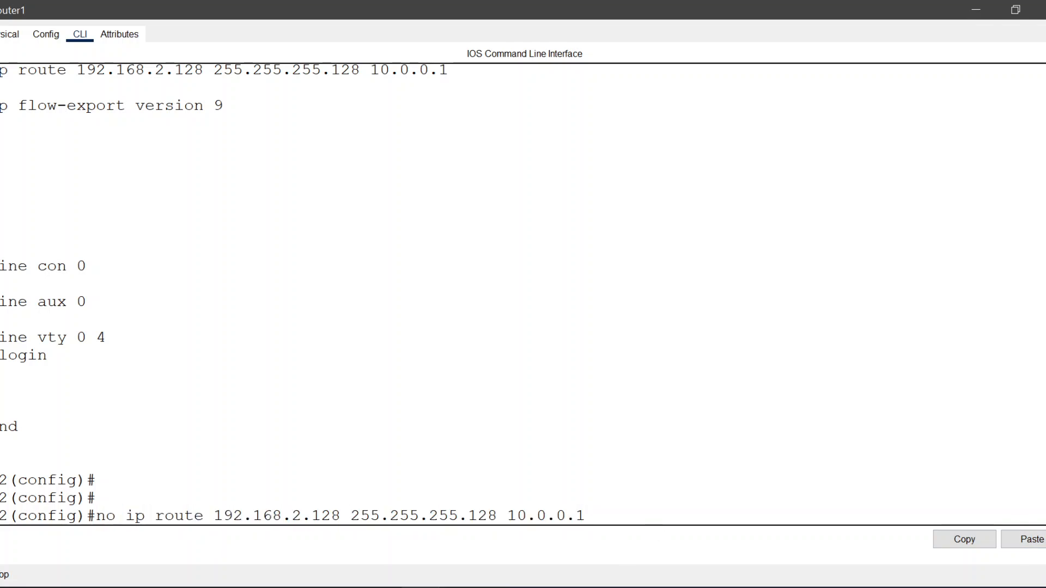
{"action": "key", "text": "Return"}
{"action": "key", "text": "Return"}
{"action": "key", "text": "Return"}
{"action": "key", "text": "Return"}
{"action": "key", "text": "Return"}
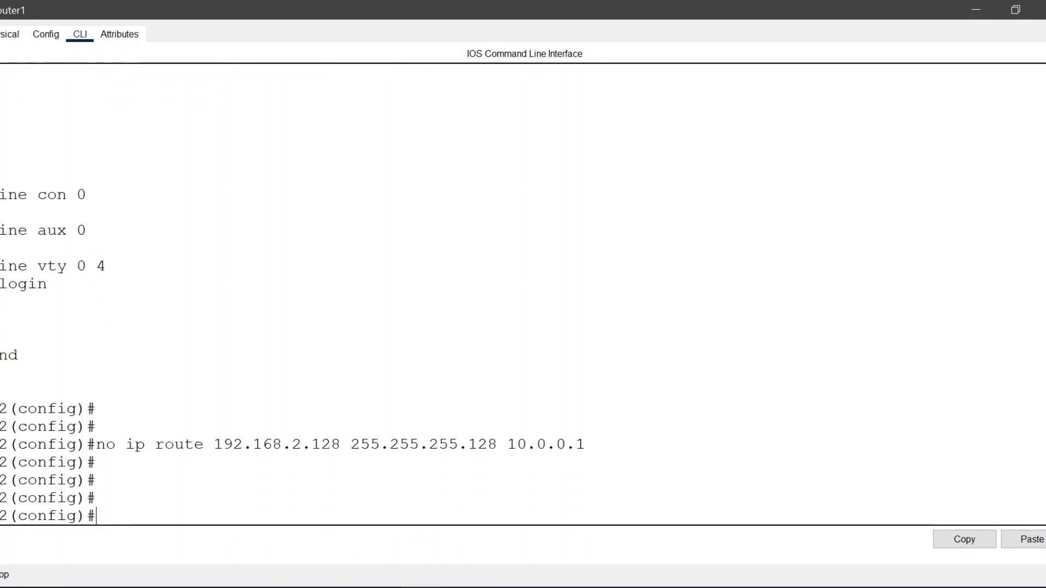
- Display Router1's running configuration again with do sh run, page to the static routes, and highlight the ip route lines
{"action": "type", "text": "do sh run"}
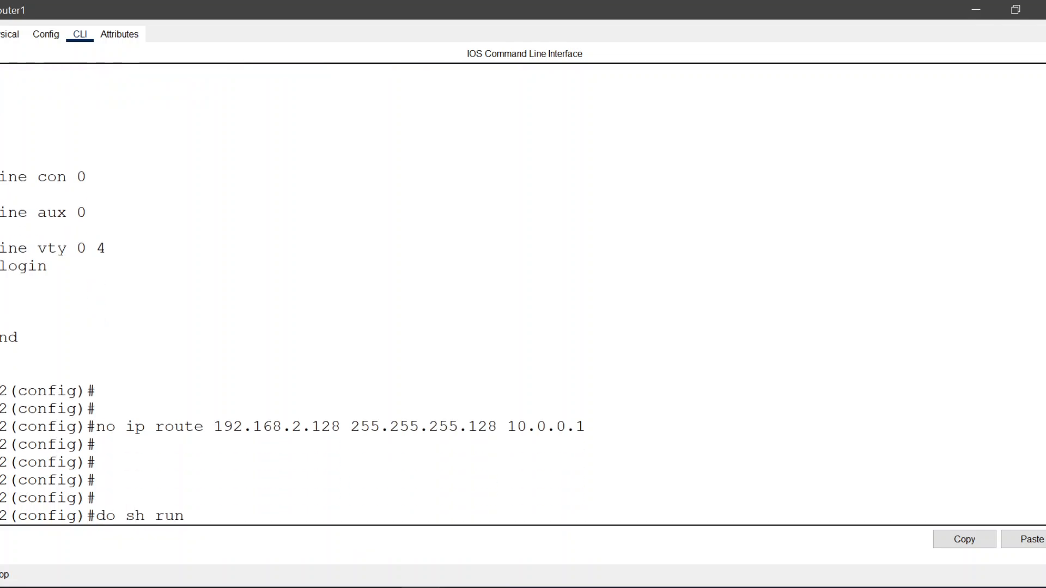
{"action": "key", "text": "Return"}
{"action": "key", "text": "Return"}
{"action": "key", "text": "Return"}
{"action": "key", "text": "Return"}
{"action": "key", "text": "Return"}
{"action": "key", "text": "Return"}
{"action": "key", "text": "Return"}
{"action": "key", "text": "Return"}
{"action": "key", "text": "Return"}
{"action": "key", "text": "Return"}
{"action": "key", "text": "Return"}
{"action": "key", "text": "Return"}
{"action": "key", "text": "Return"}
{"action": "key", "text": "Return"}
{"action": "key", "text": "Return"}
{"action": "key", "text": "Return"}
{"action": "key", "text": "Return"}
{"action": "key", "text": "Return"}
{"action": "key", "text": "Return"}
{"action": "key", "text": "Return"}
{"action": "key", "text": "Return"}
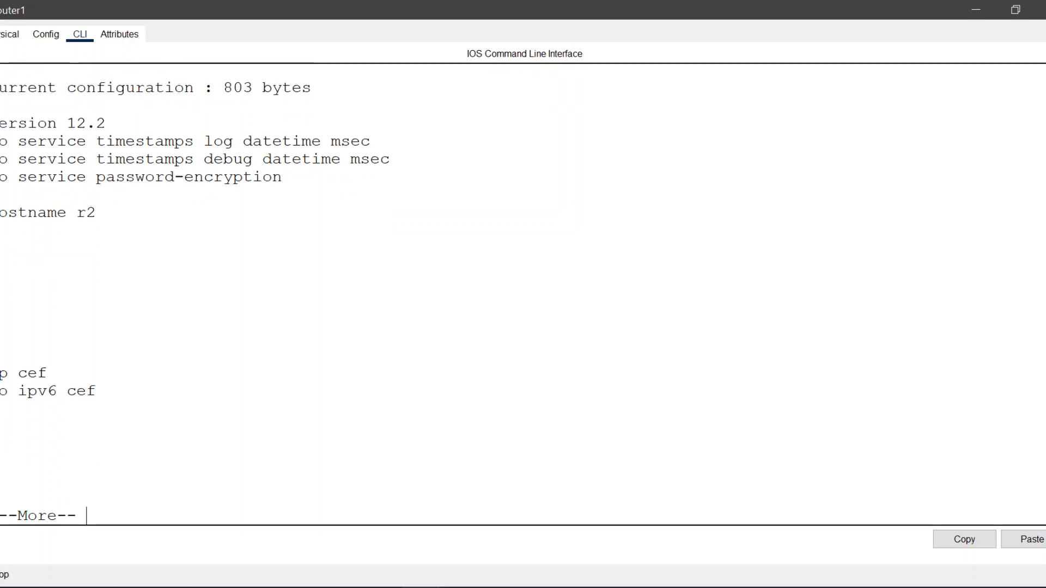
{"action": "key", "text": "Return"}
{"action": "key", "text": "Return"}
{"action": "key", "text": "Return"}
{"action": "key", "text": "Return"}
{"action": "key", "text": "Return"}
{"action": "key", "text": "Return"}
{"action": "key", "text": "Return"}
{"action": "key", "text": "Return"}
{"action": "key", "text": "Return"}
{"action": "key", "text": "Return"}
{"action": "key", "text": "Return"}
{"action": "key", "text": "Return"}
{"action": "key", "text": "Return"}
{"action": "key", "text": "Return"}
{"action": "key", "text": "Return"}
{"action": "key", "text": "Return"}
{"action": "key", "text": "Return"}
{"action": "key", "text": "Return"}
{"action": "key", "text": "Return"}
{"action": "key", "text": "Return"}
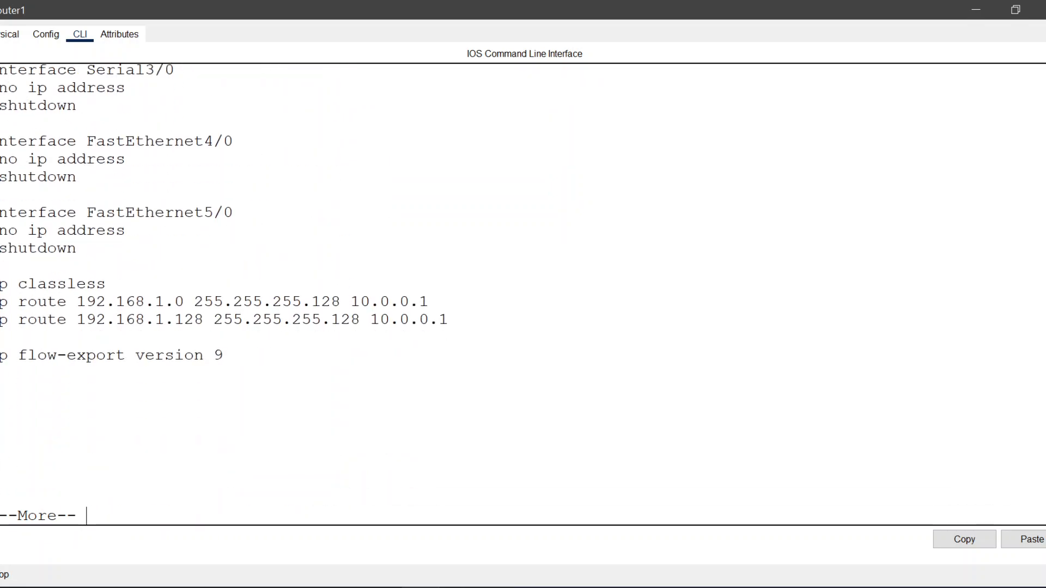
{"action": "left_click_drag", "start_coordinate": [459, 320], "coordinate": [2, 301]}
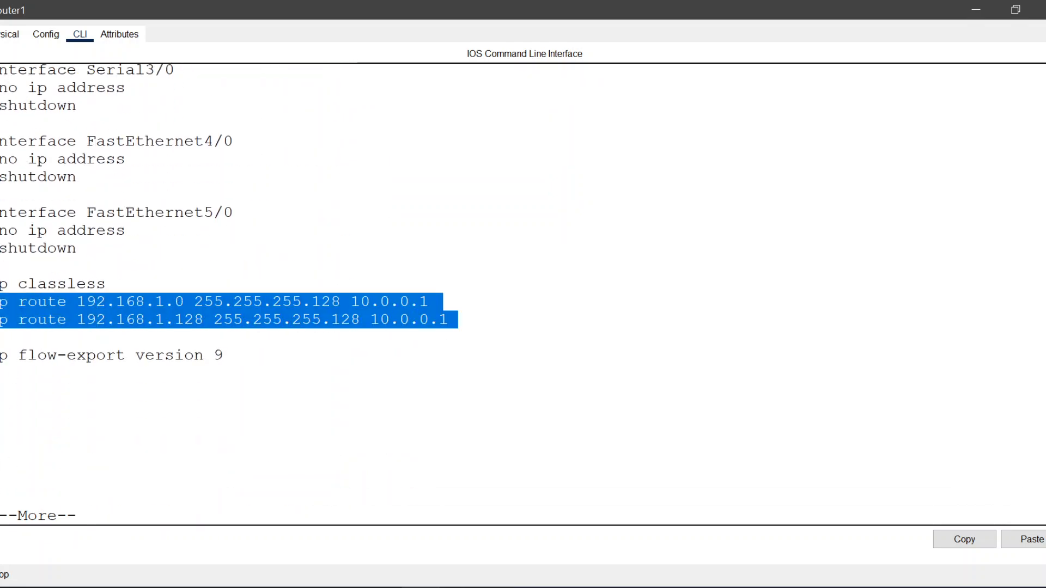
- Switch to Chrome and review the Google Meet Attendance List participants for the Oct 24, 2023 1:00 PM meeting
{"action": "mouse_move", "coordinate": [114, 579]}
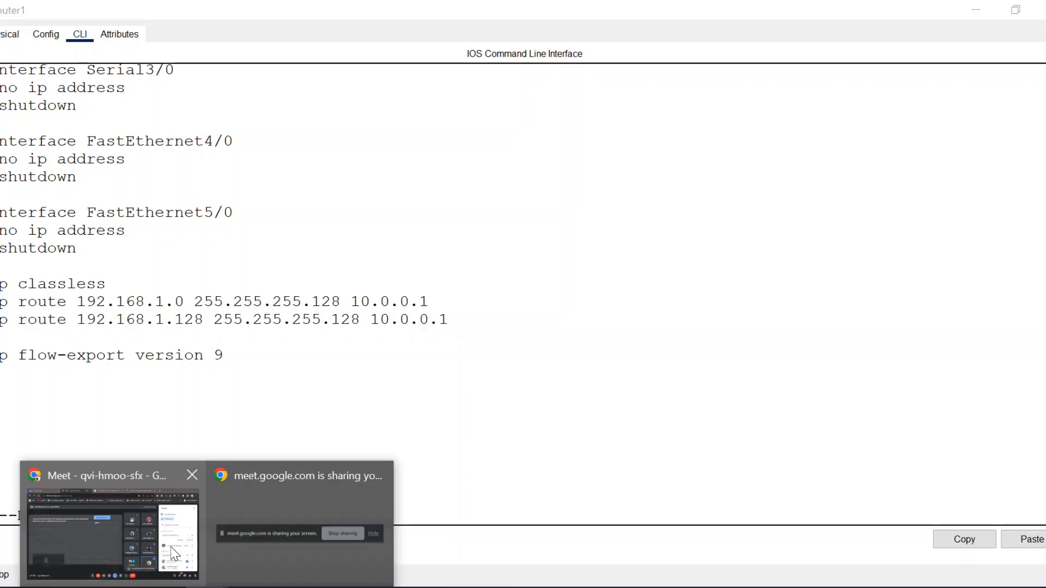
{"action": "left_click", "coordinate": [126, 522]}
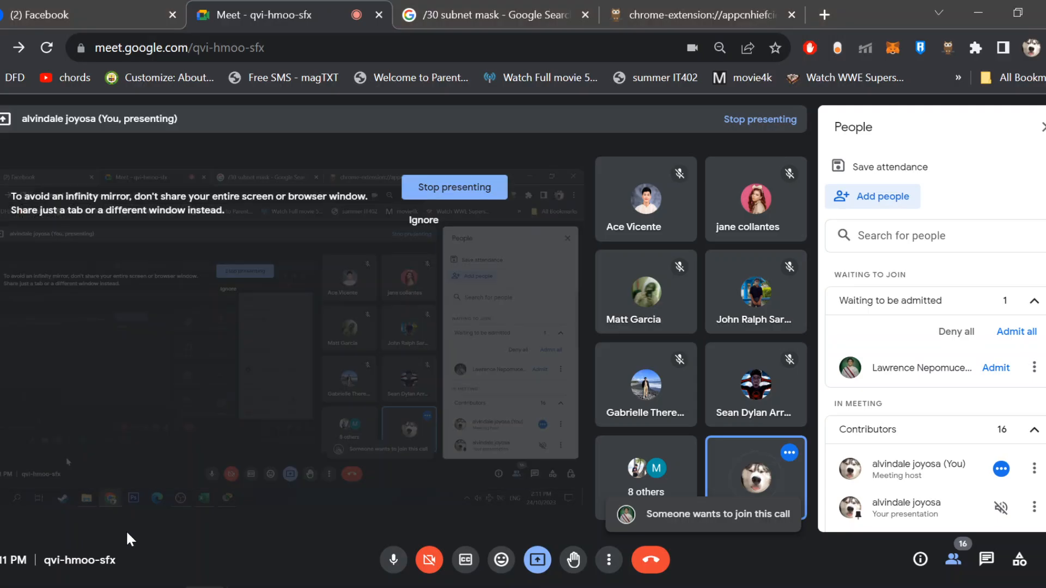
{"action": "left_click", "coordinate": [662, 3]}
{"action": "left_click", "coordinate": [314, 3]}
{"action": "left_click", "coordinate": [702, 6]}
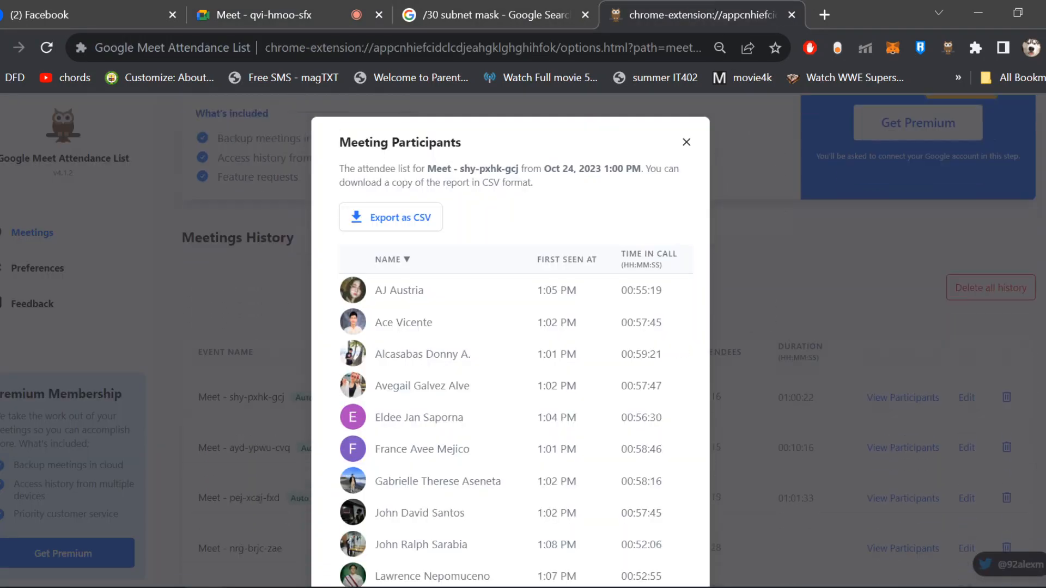
{"action": "scroll", "coordinate": [510, 338], "scroll_direction": "down", "scroll_amount": 3}
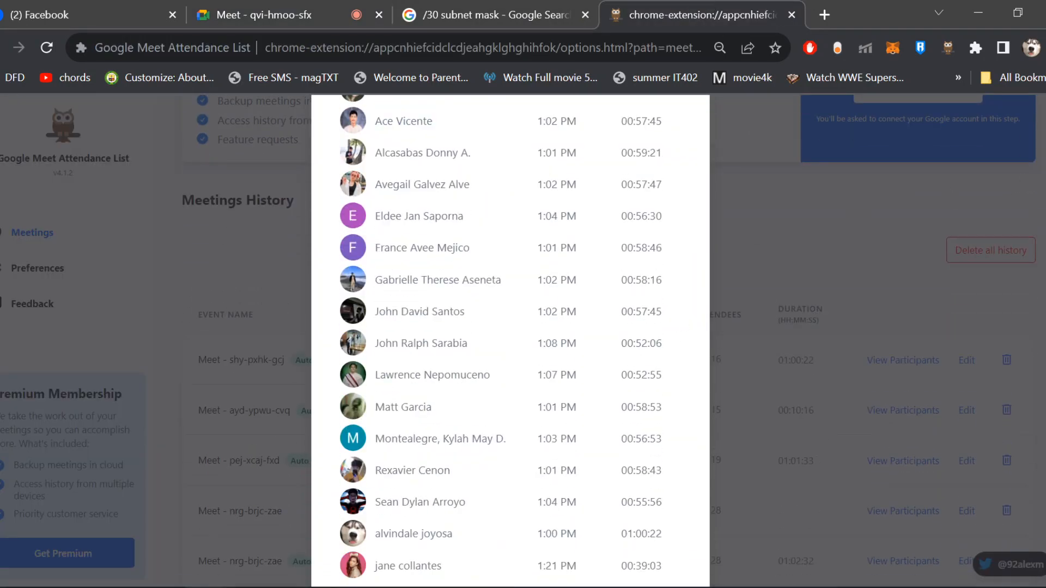
{"action": "scroll", "coordinate": [607, 218], "scroll_direction": "up", "scroll_amount": 3}
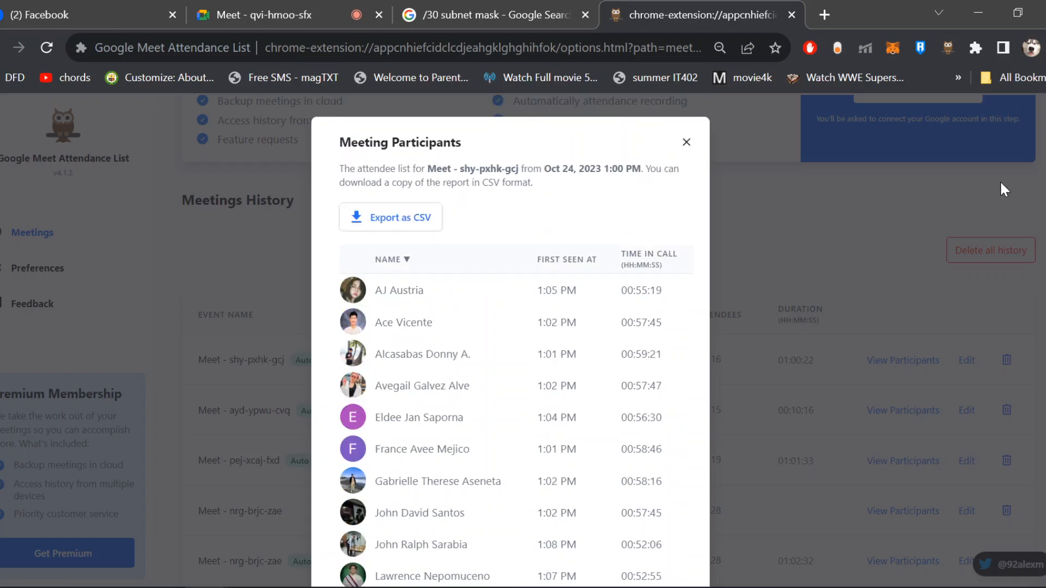
{"action": "scroll", "coordinate": [872, 349], "scroll_direction": "down", "scroll_amount": 1}
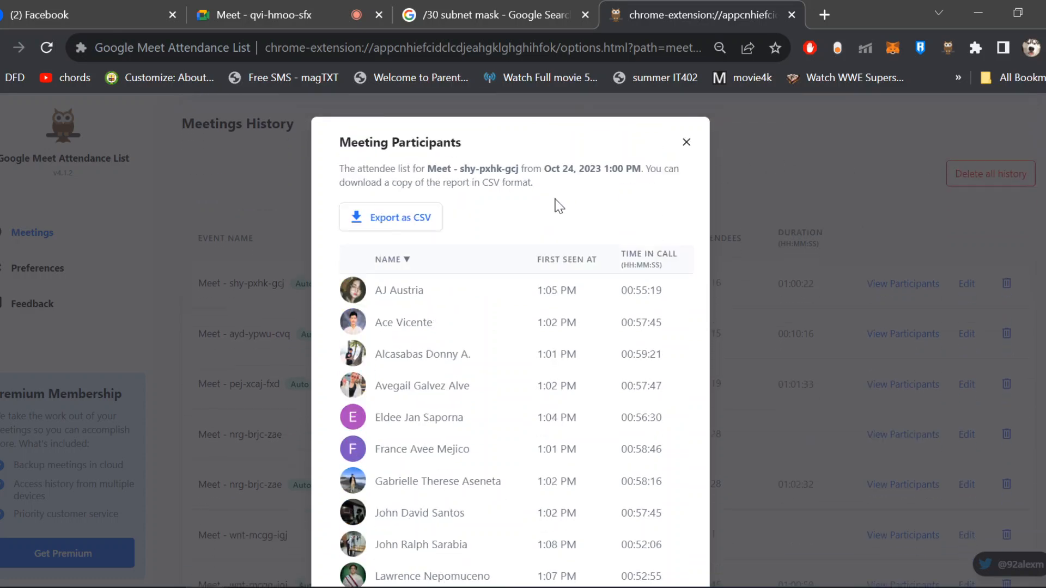
{"action": "scroll", "coordinate": [559, 205], "scroll_direction": "down", "scroll_amount": 3}
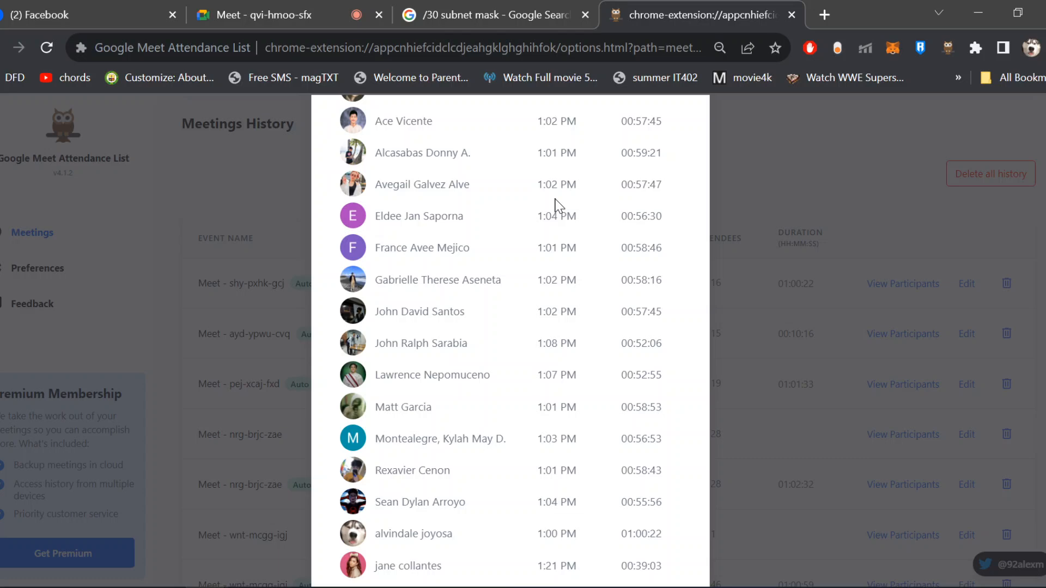
{"action": "scroll", "coordinate": [559, 206], "scroll_direction": "up", "scroll_amount": 3}
{"action": "scroll", "coordinate": [558, 206], "scroll_direction": "down", "scroll_amount": 3}
{"action": "scroll", "coordinate": [558, 206], "scroll_direction": "up", "scroll_amount": 3}
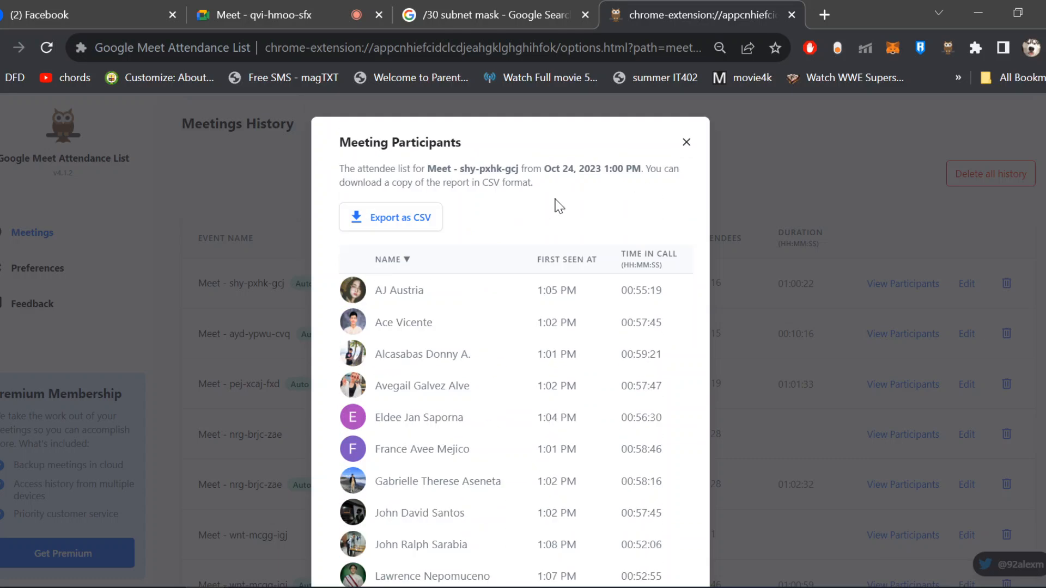
- Paste the screenshot of the upper part of the participant list into the WCC QC IT 304 group chat on Facebook
{"action": "left_click", "coordinate": [40, 12]}
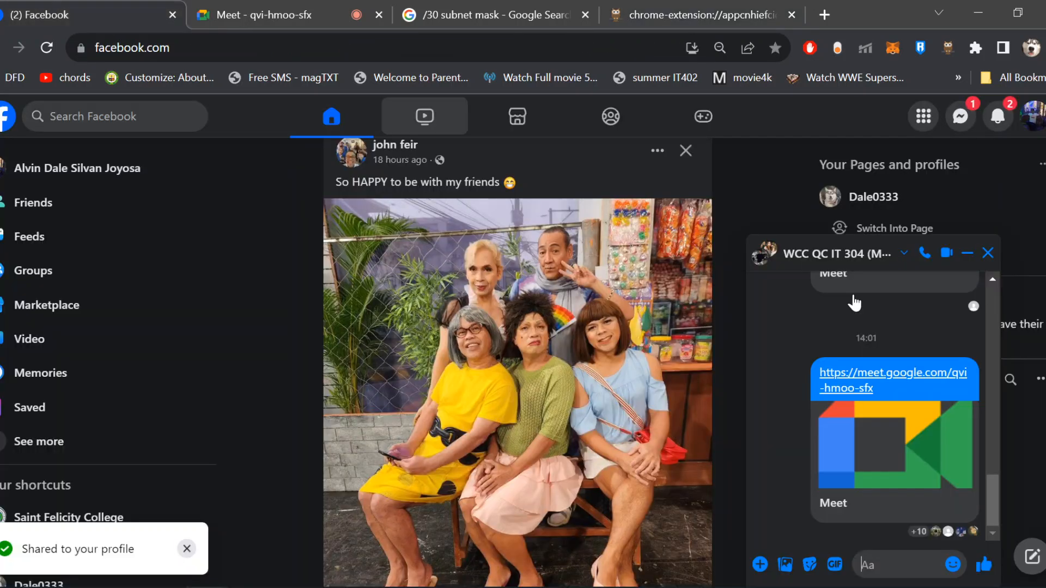
{"action": "left_click", "coordinate": [893, 561]}
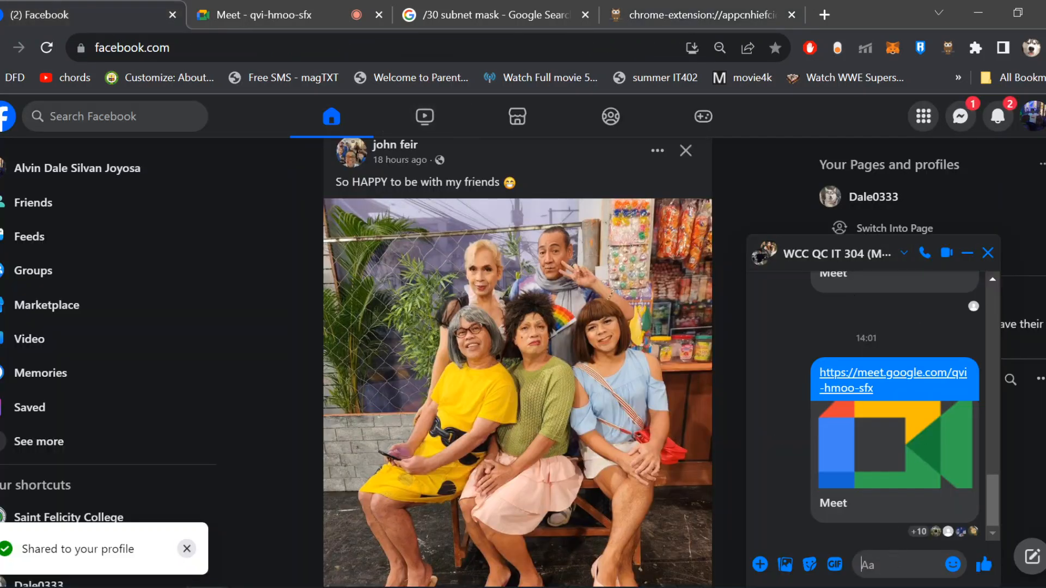
{"action": "key", "text": "ctrl+v"}
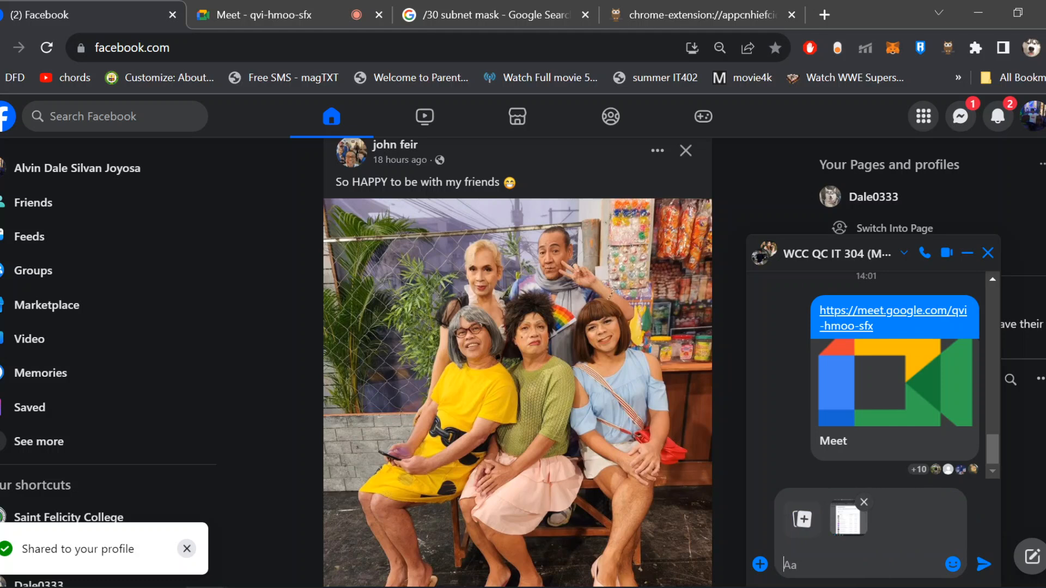
- Capture the end of the participant list and paste that screenshot into the WCC QC IT 304 group chat
{"action": "left_click", "coordinate": [651, 3]}
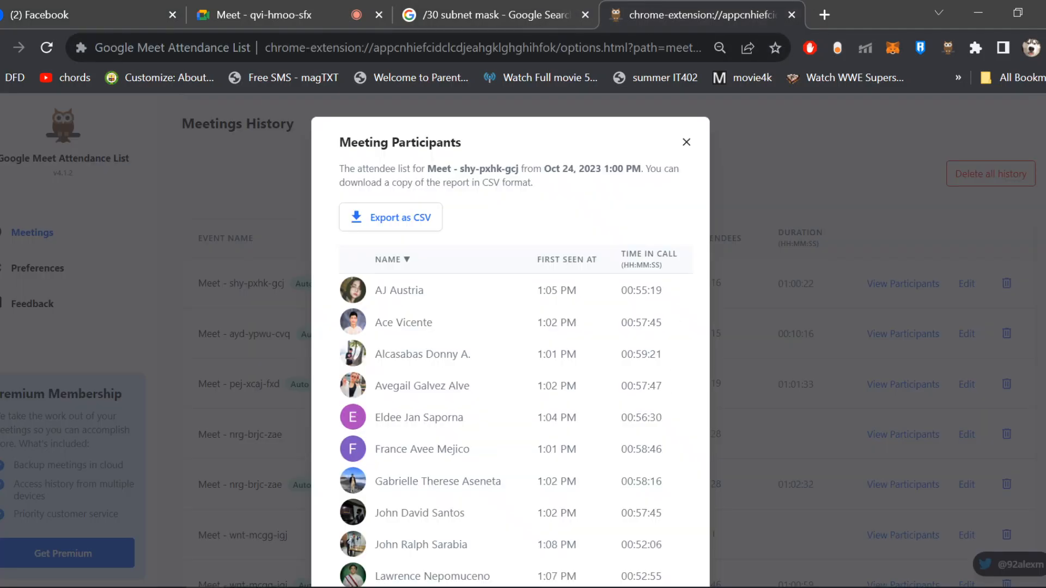
{"action": "scroll", "coordinate": [637, 438], "scroll_direction": "down", "scroll_amount": 5}
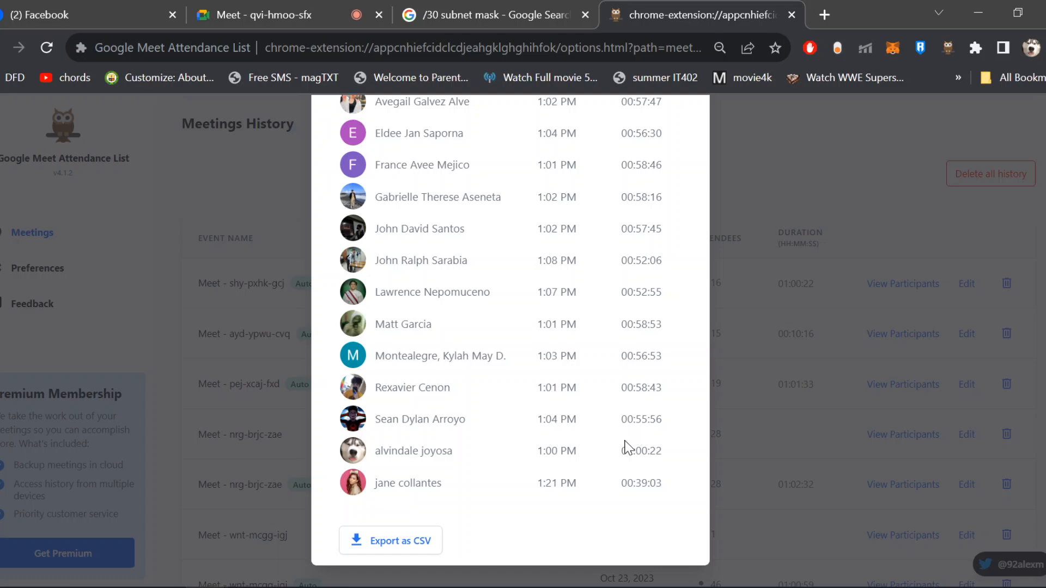
{"action": "left_click", "coordinate": [148, 19]}
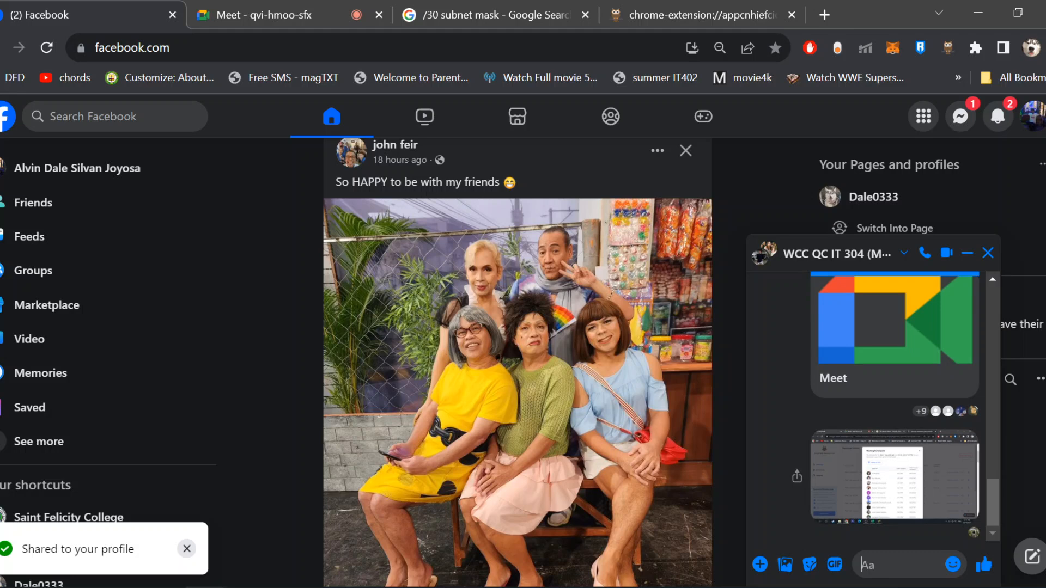
{"action": "key", "text": "ctrl+v"}
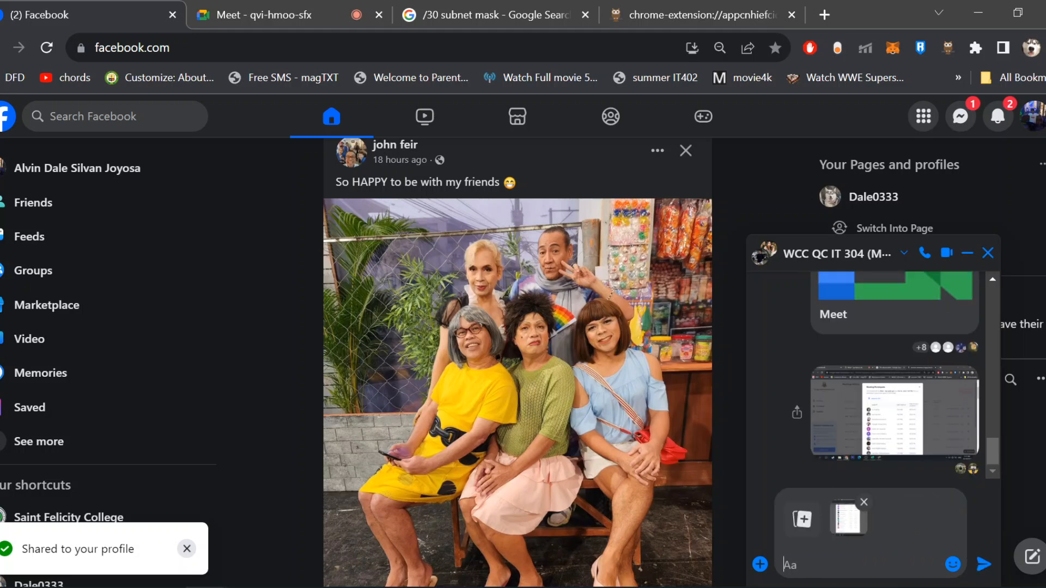
- Return to the Google Meet call, admit everyone waiting to join, and open the in-call messages
{"action": "left_click", "coordinate": [298, 9]}
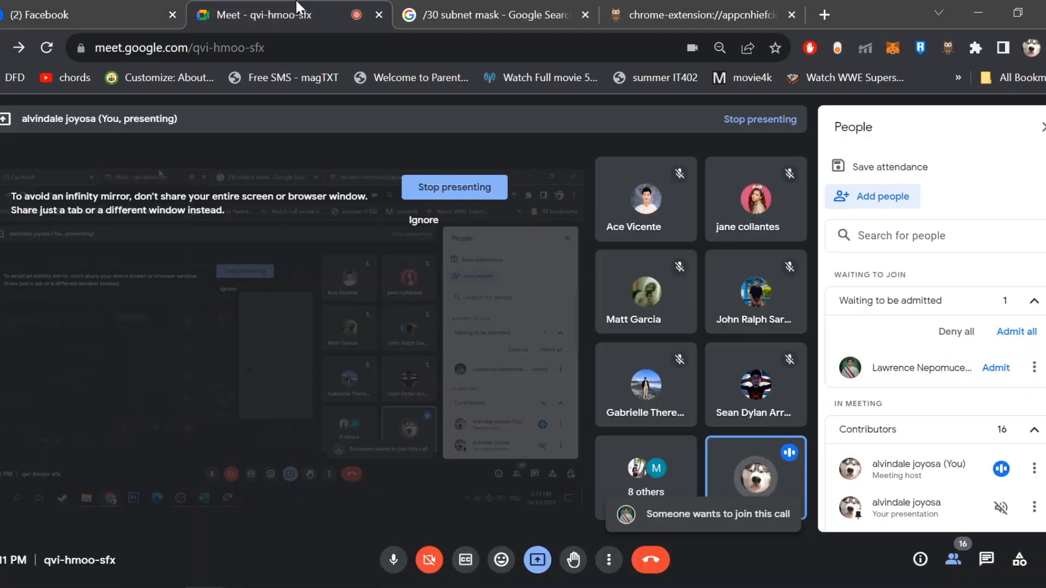
{"action": "left_click", "coordinate": [1018, 332]}
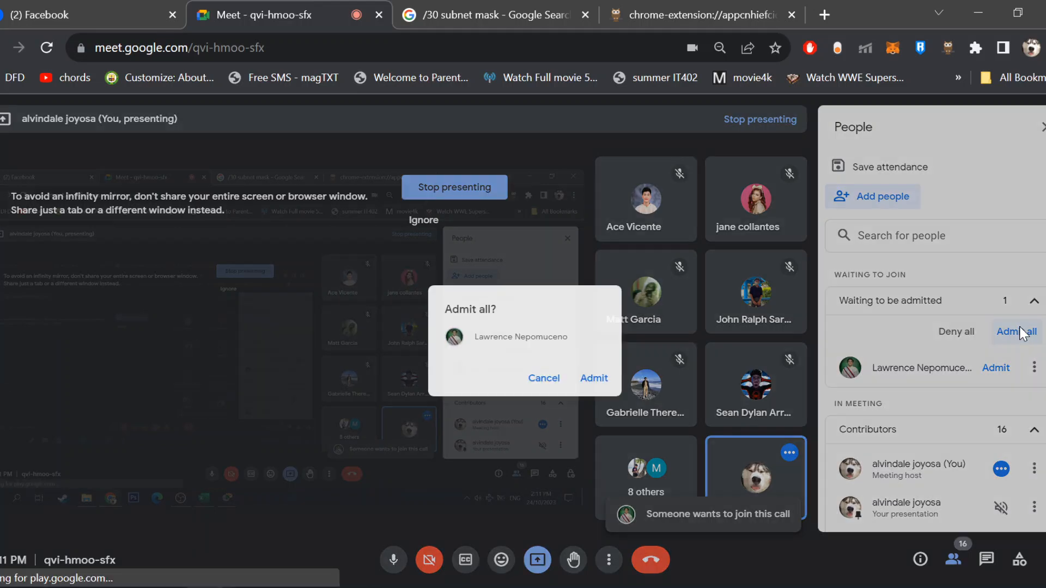
{"action": "left_click", "coordinate": [596, 377]}
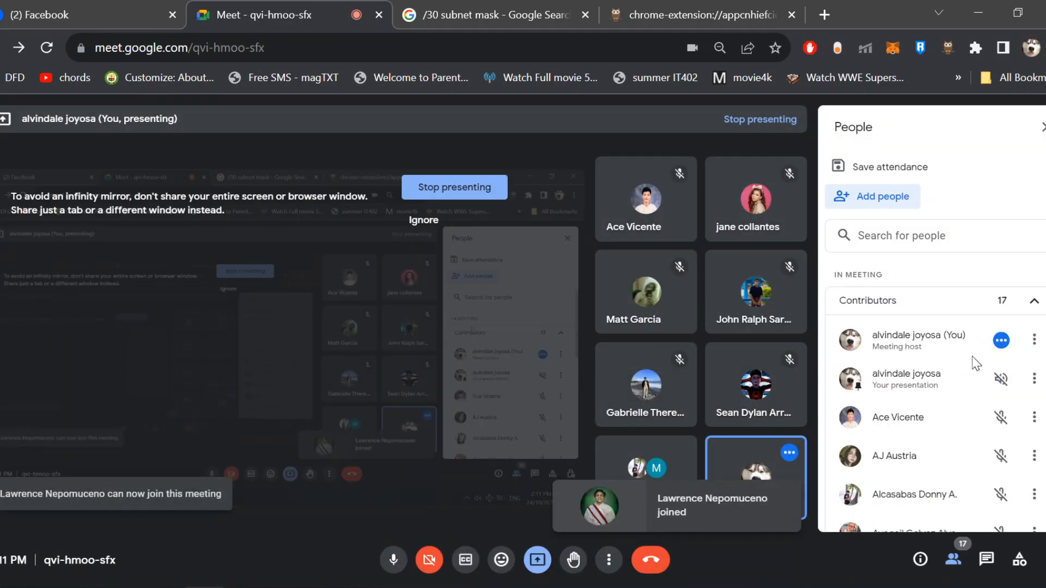
{"action": "scroll", "coordinate": [999, 355], "scroll_direction": "down", "scroll_amount": 5}
{"action": "scroll", "coordinate": [996, 483], "scroll_direction": "down", "scroll_amount": 1}
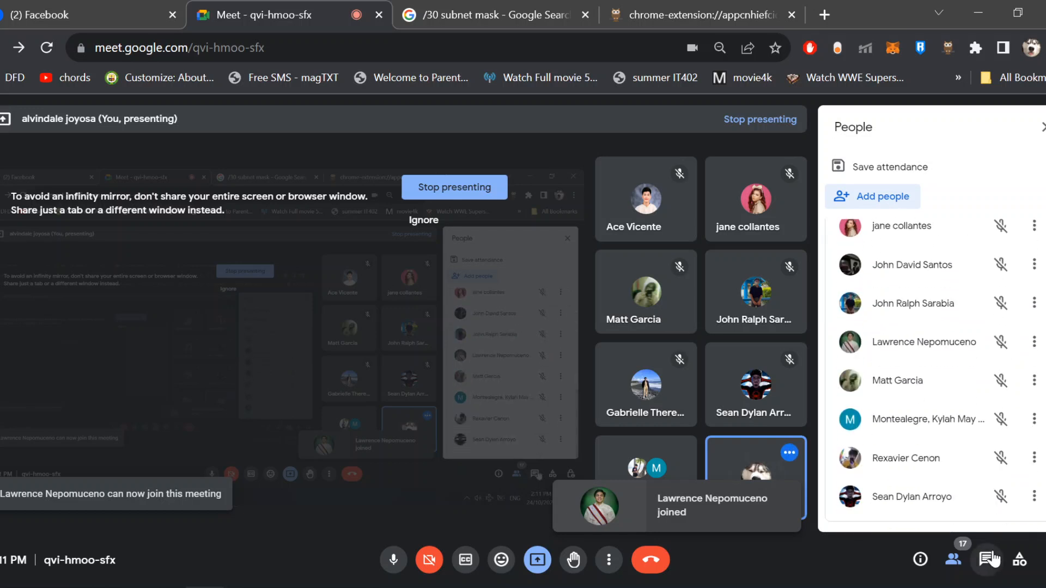
{"action": "left_click", "coordinate": [987, 559]}
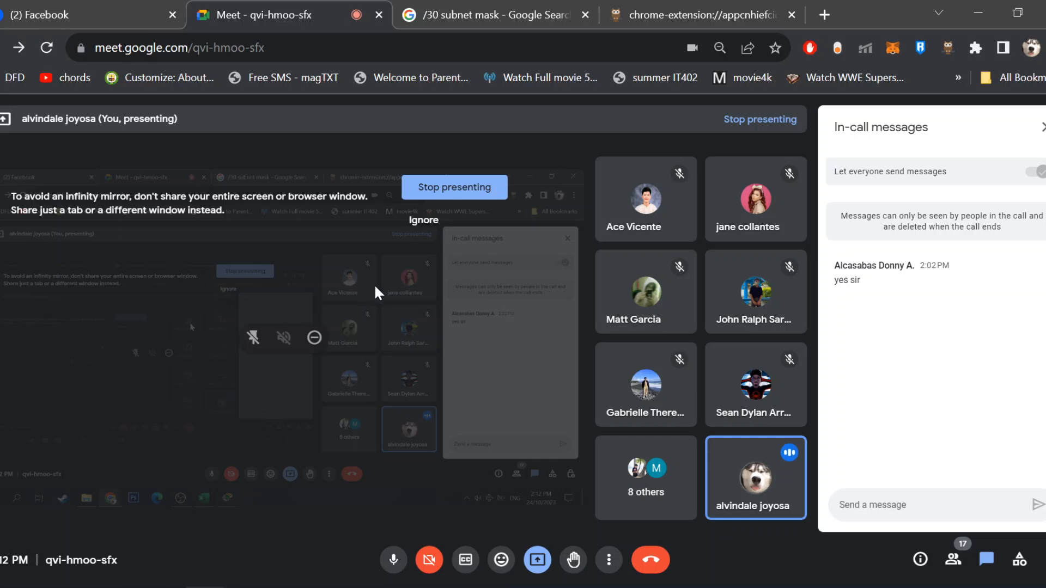
- Switch back to Router1's CLI, float its window over the Meet call, and show the static route lines
{"action": "mouse_move", "coordinate": [422, 586]}
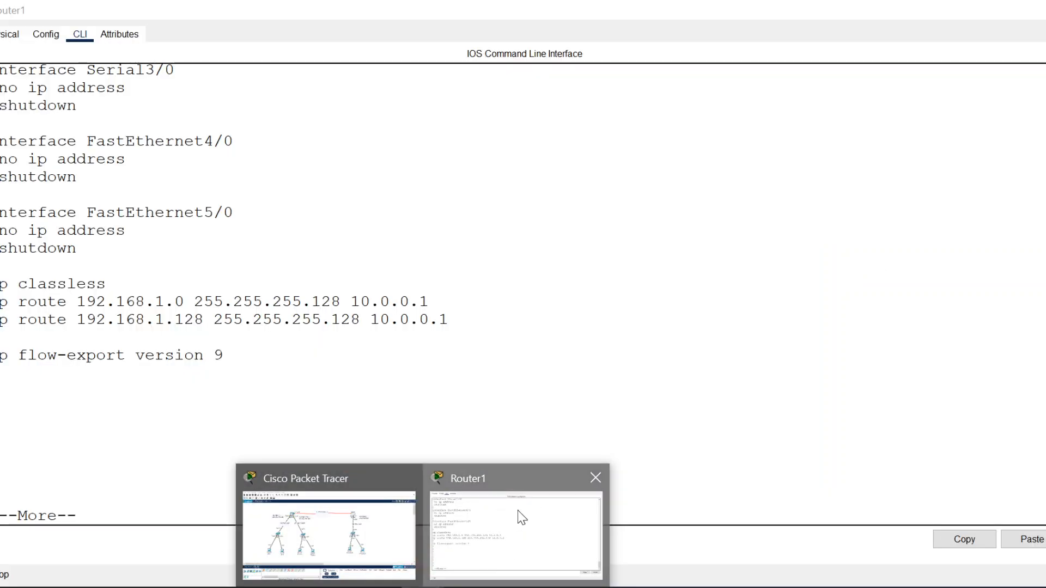
{"action": "left_click", "coordinate": [465, 515]}
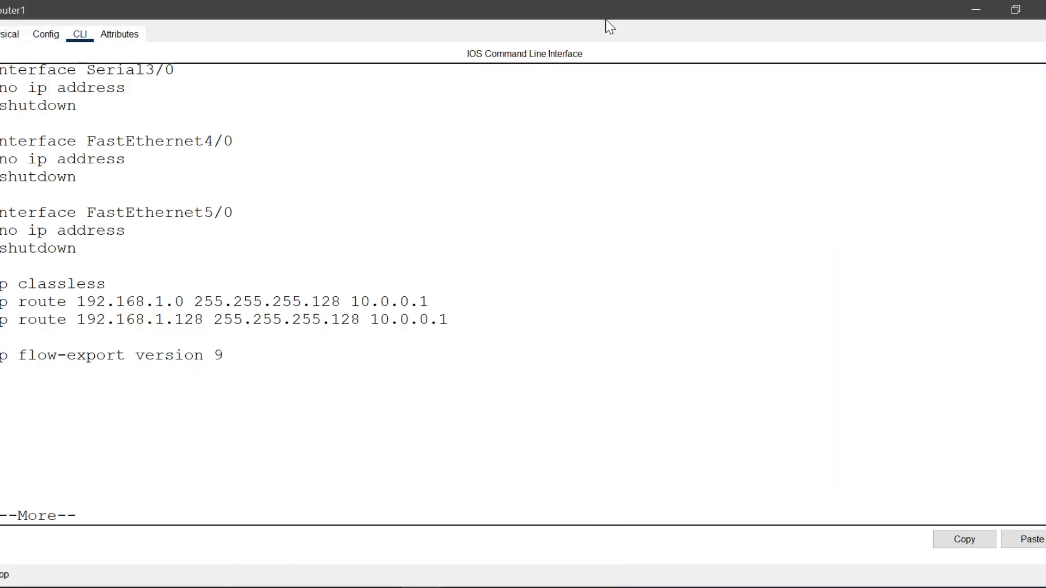
{"action": "left_click_drag", "start_coordinate": [635, 10], "coordinate": [379, 142]}
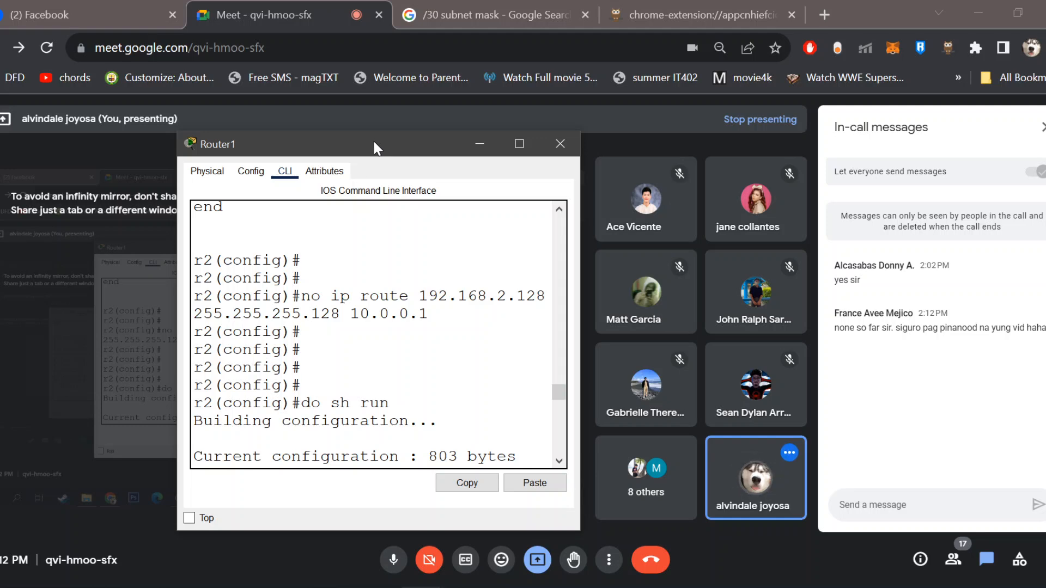
{"action": "scroll", "coordinate": [376, 327], "scroll_direction": "down", "scroll_amount": 15}
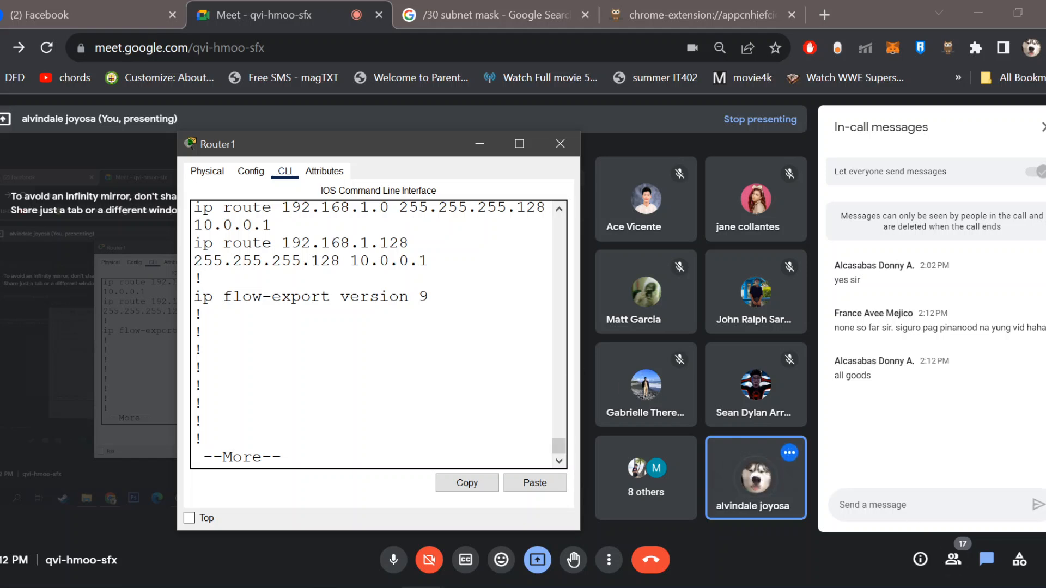
{"action": "mouse_move", "coordinate": [422, 143]}
{"action": "left_mouse_down"}
{"action": "mouse_move", "coordinate": [390, 124]}
{"action": "mouse_move", "coordinate": [393, 111]}
{"action": "mouse_move", "coordinate": [386, 130]}
{"action": "mouse_move", "coordinate": [417, 128]}
{"action": "left_mouse_up"}
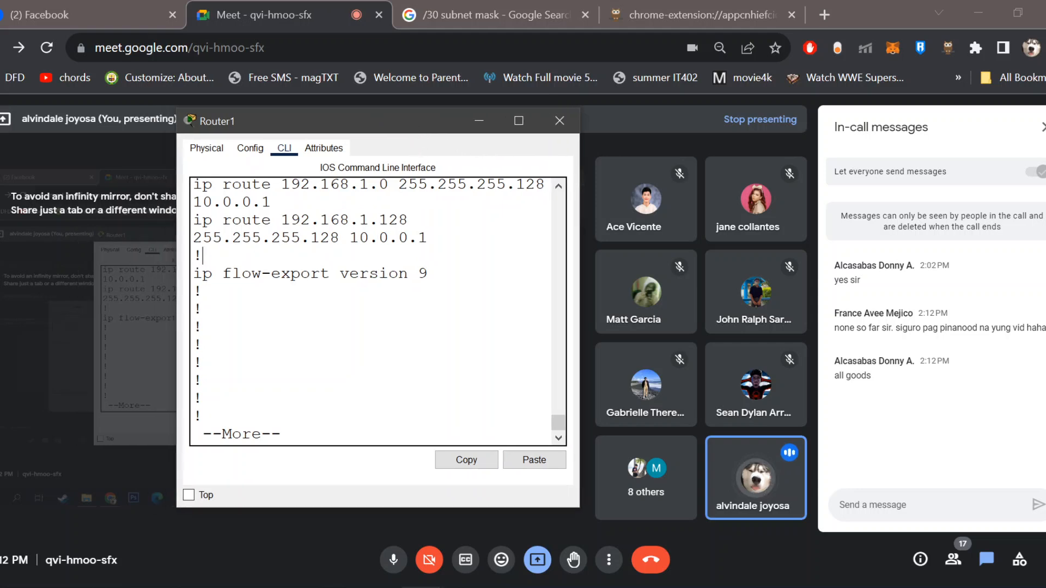